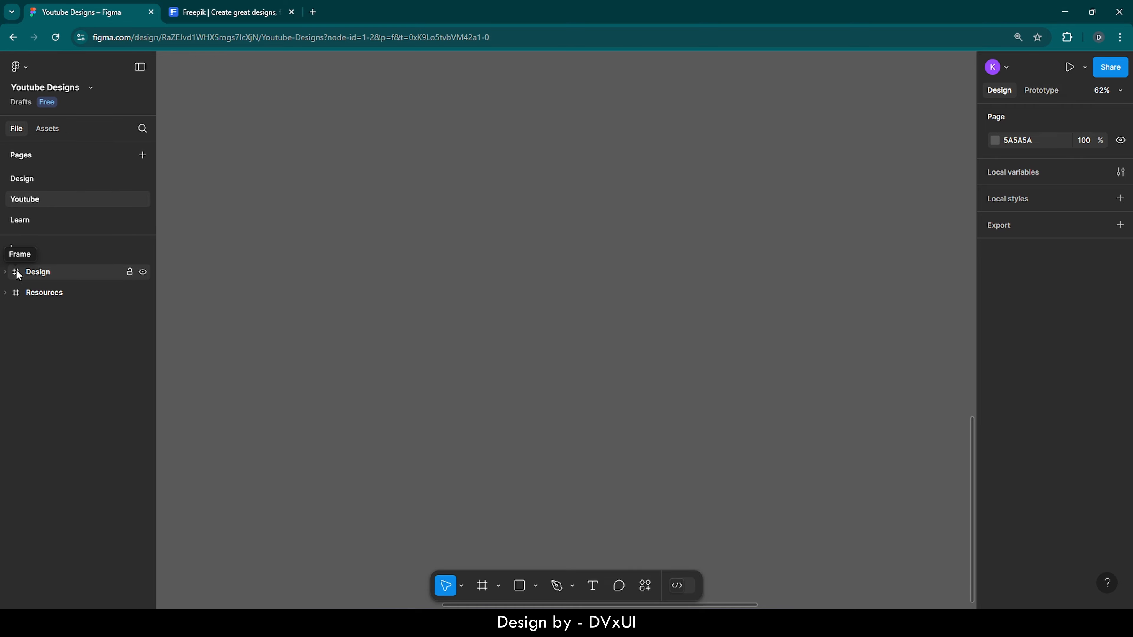
# Step: Examine the finished portfolio hero in the Design frame and the portrait, icons and color swatch in the Resources frame
pyautogui.click(18, 275)
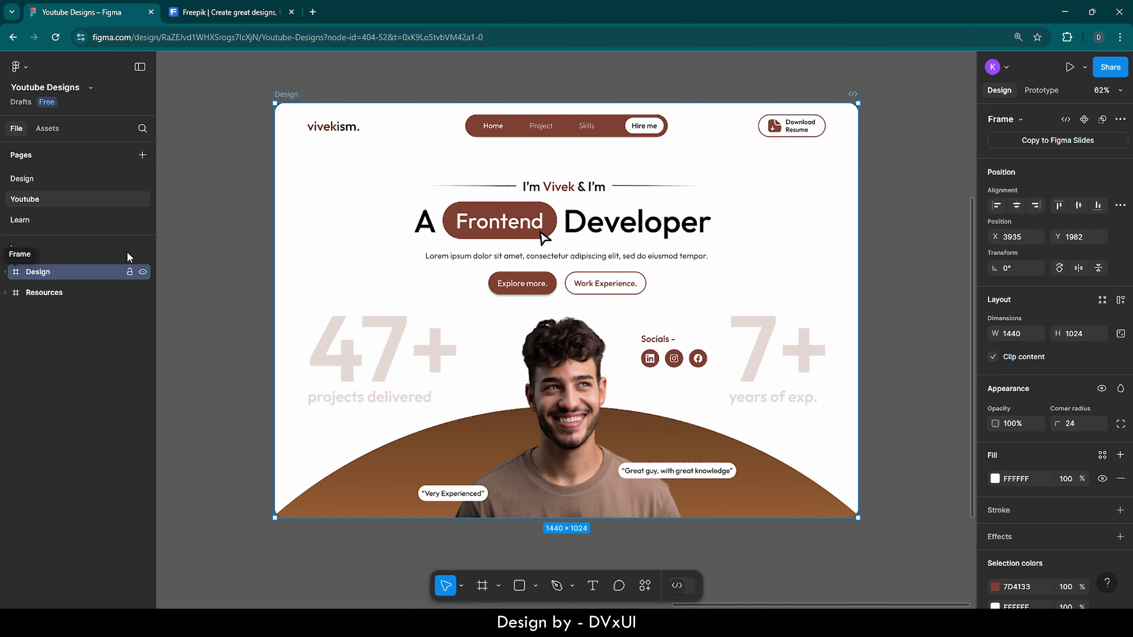
pyautogui.click(237, 260)
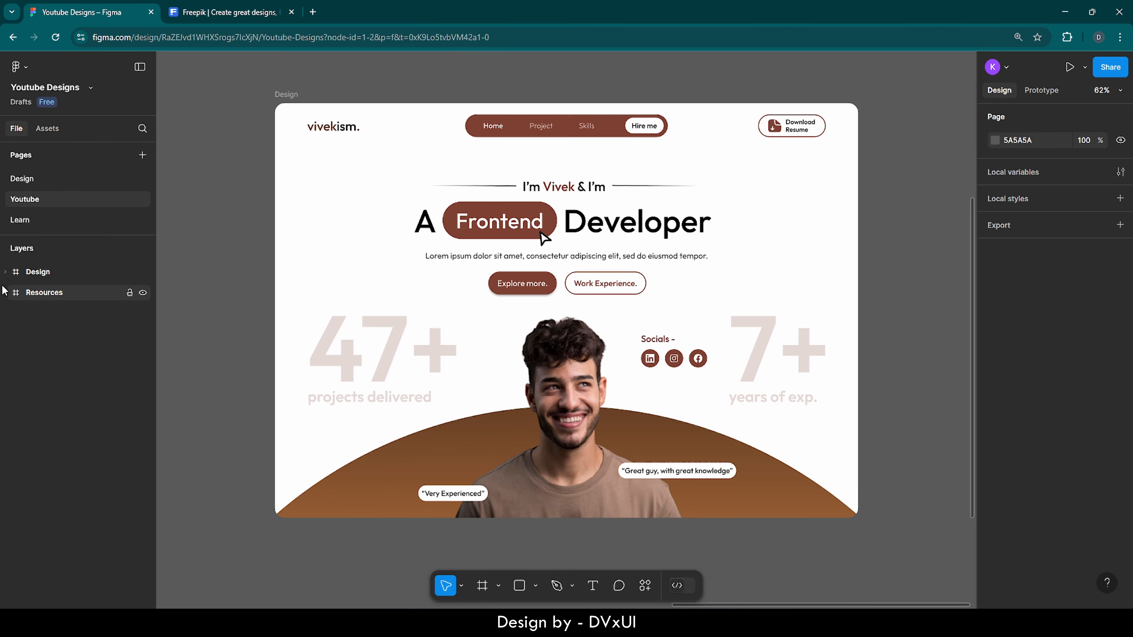
pyautogui.click(44, 292)
pyautogui.hotkey('shift', '2')
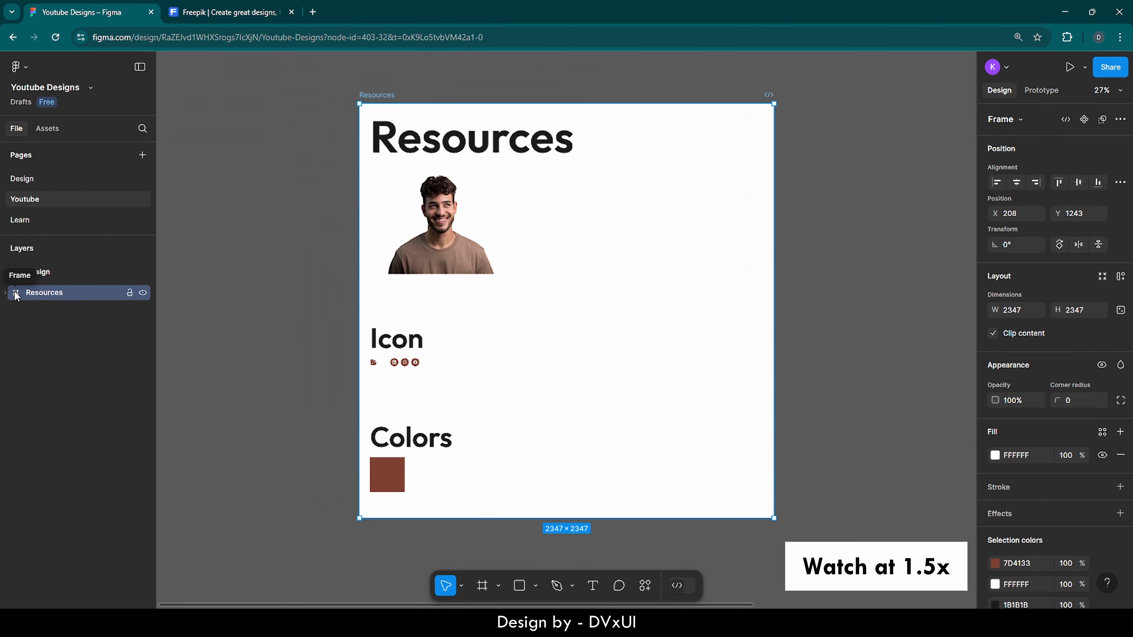
pyautogui.scroll(4, 358, 237)
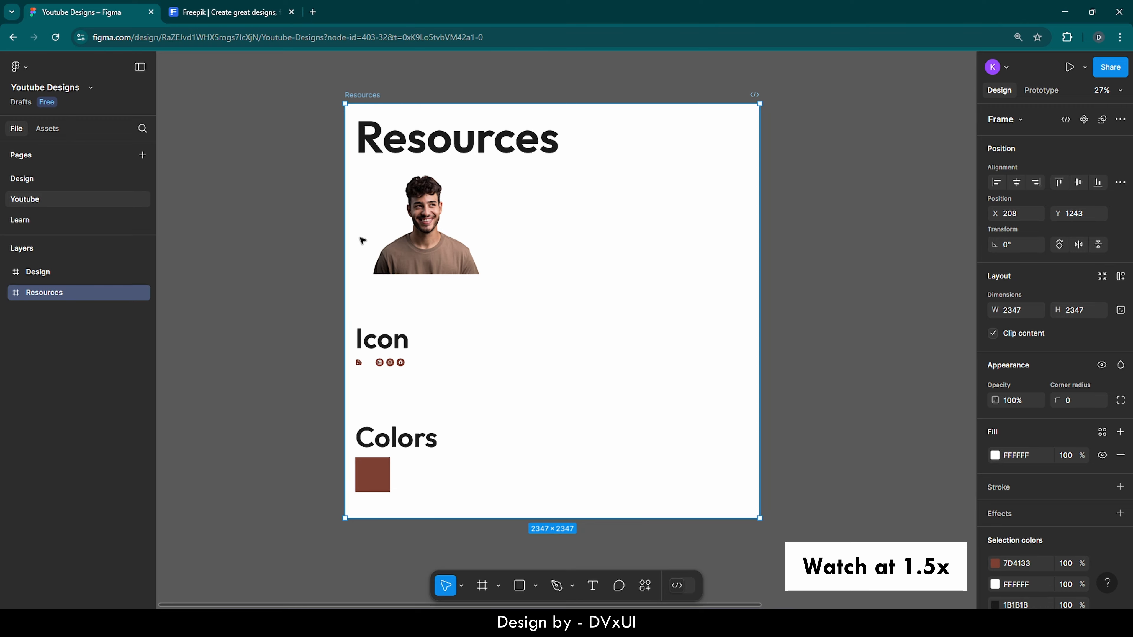
pyautogui.click(400, 432)
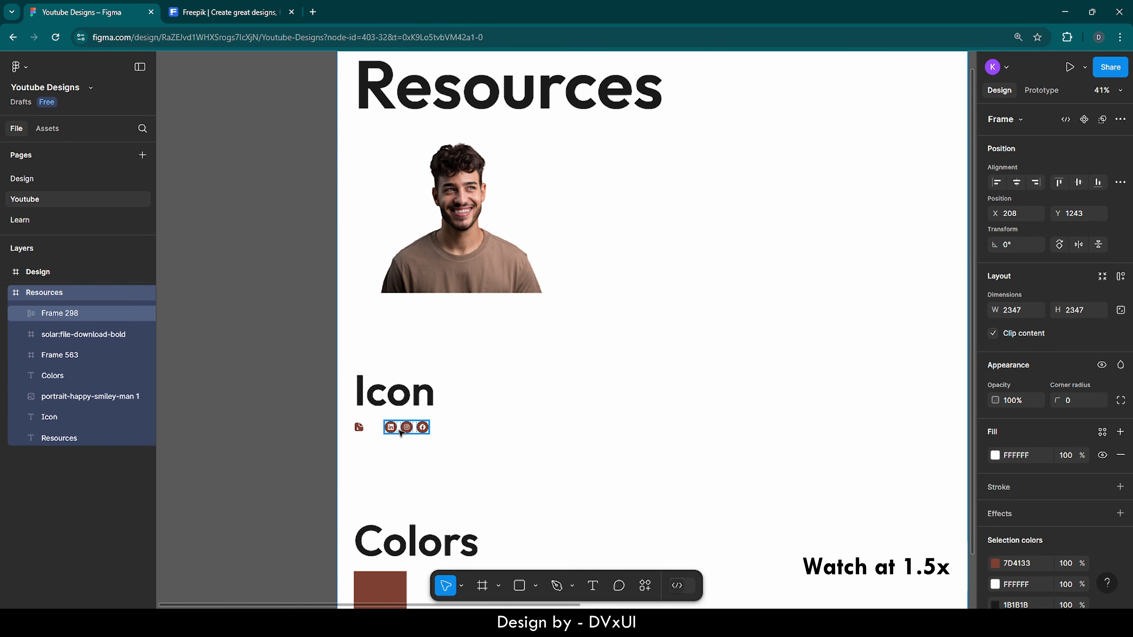
pyautogui.scroll(-4, 399, 434)
pyautogui.click(395, 436)
pyautogui.scroll(5, 395, 436)
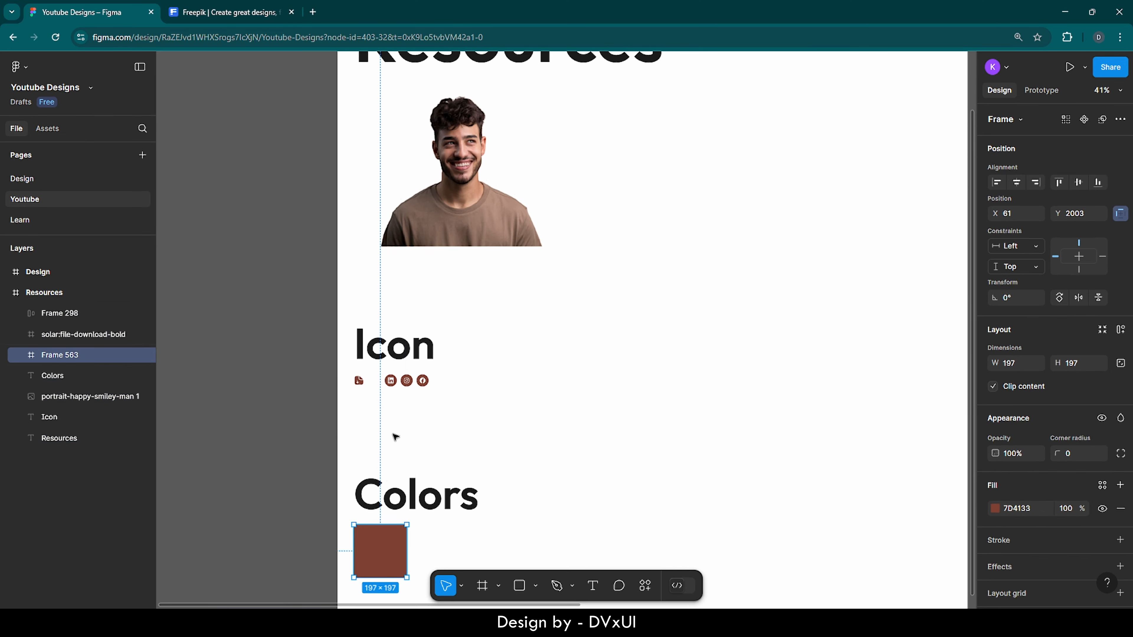
pyautogui.scroll(-2, 394, 435)
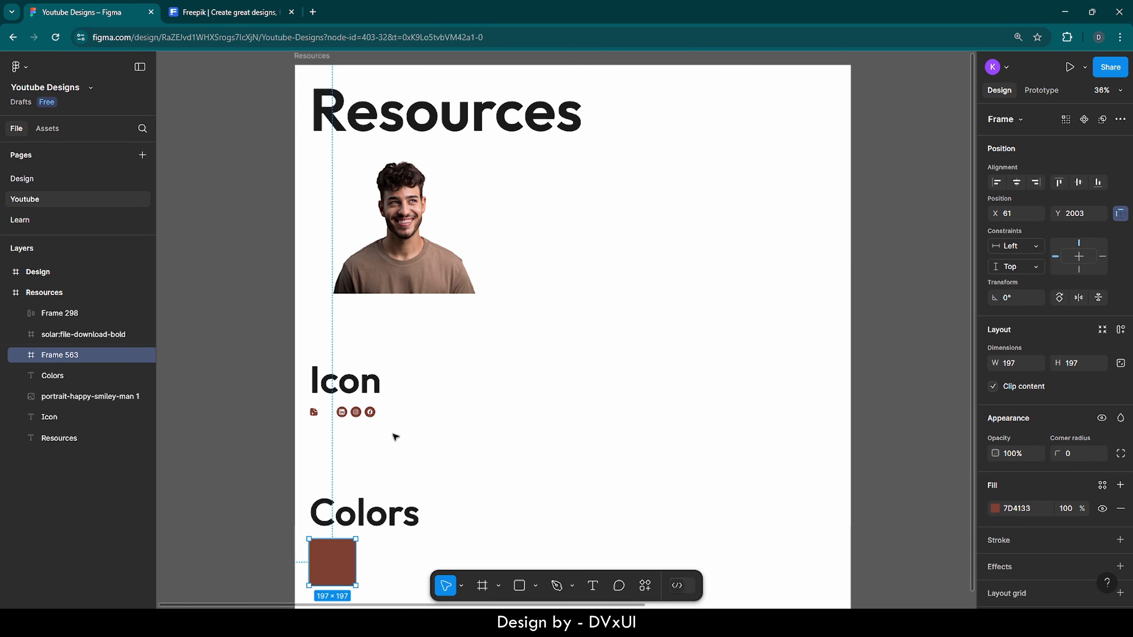
pyautogui.click(590, 361)
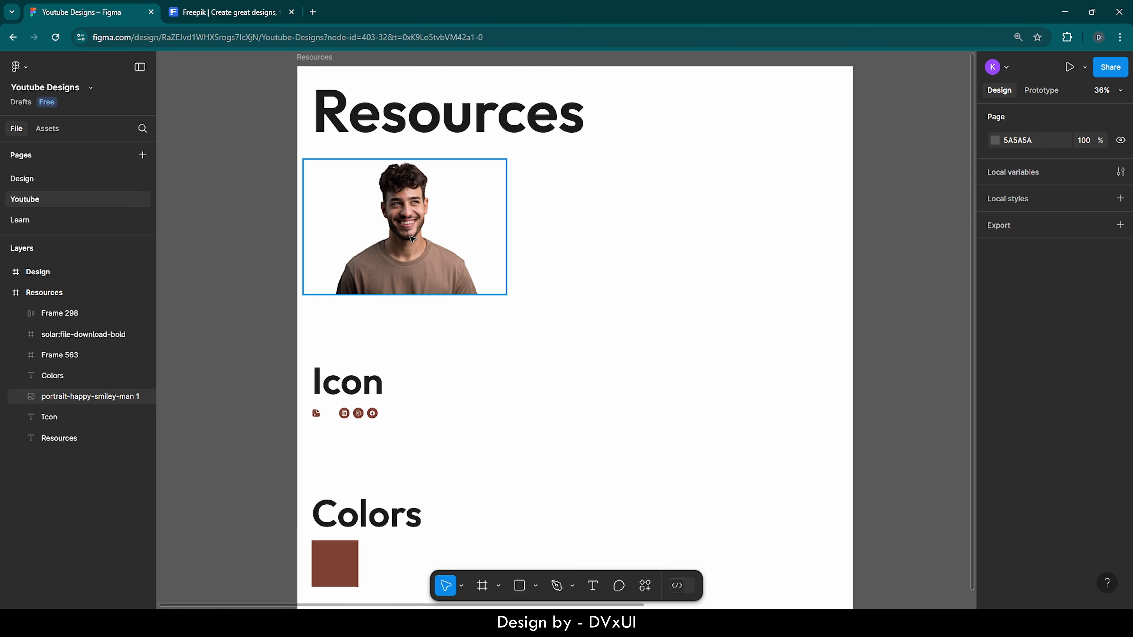
pyautogui.click(414, 243)
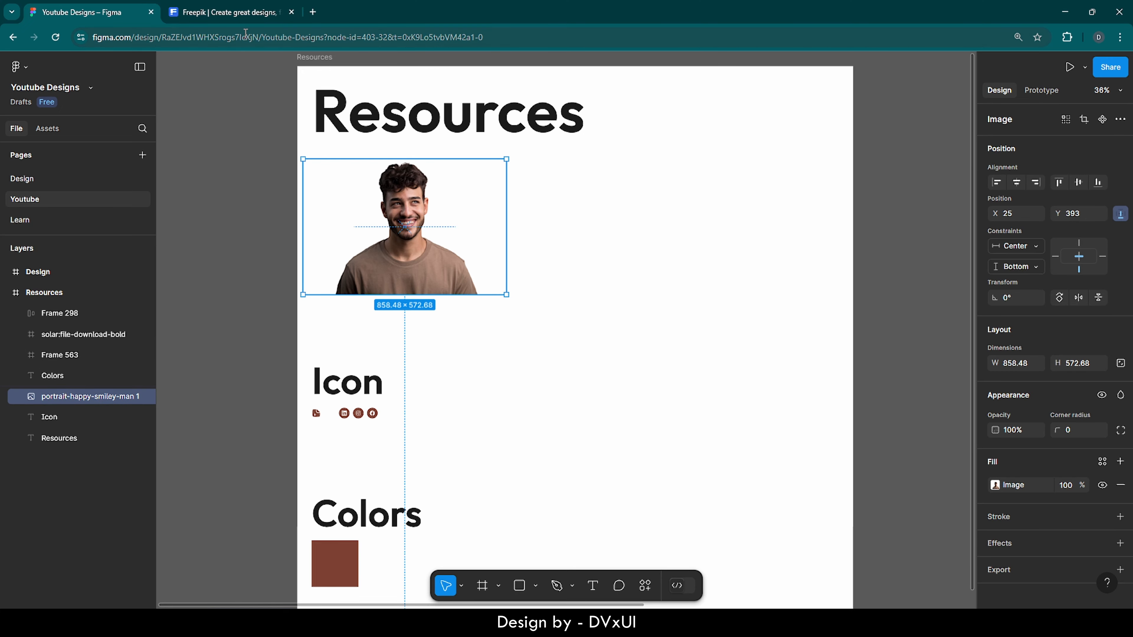
# Step: Switch to Freepik, search for "man", and open the photo of the smiling man in a jean shirt with crossed arms
pyautogui.click(234, 13)
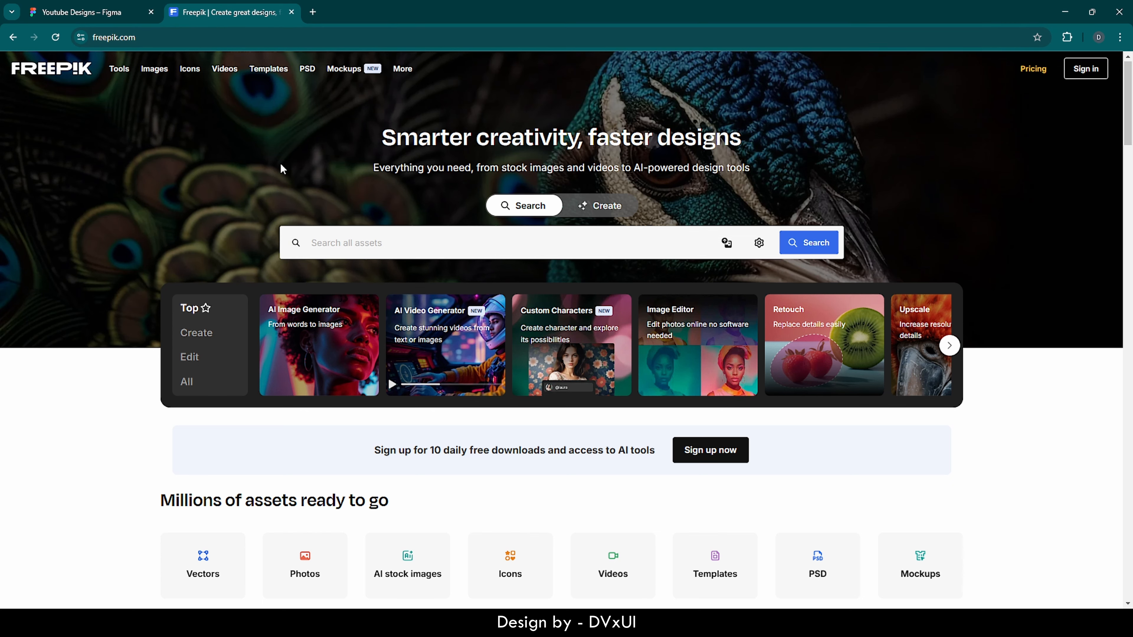
pyautogui.click(332, 244)
pyautogui.write('man')
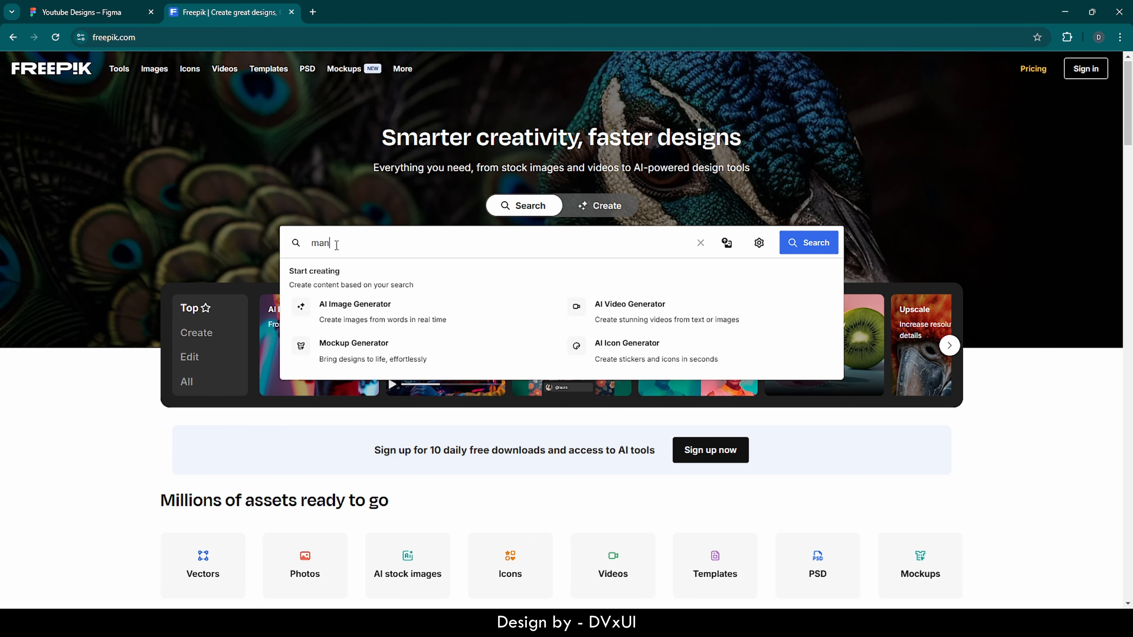
pyautogui.press('Return')
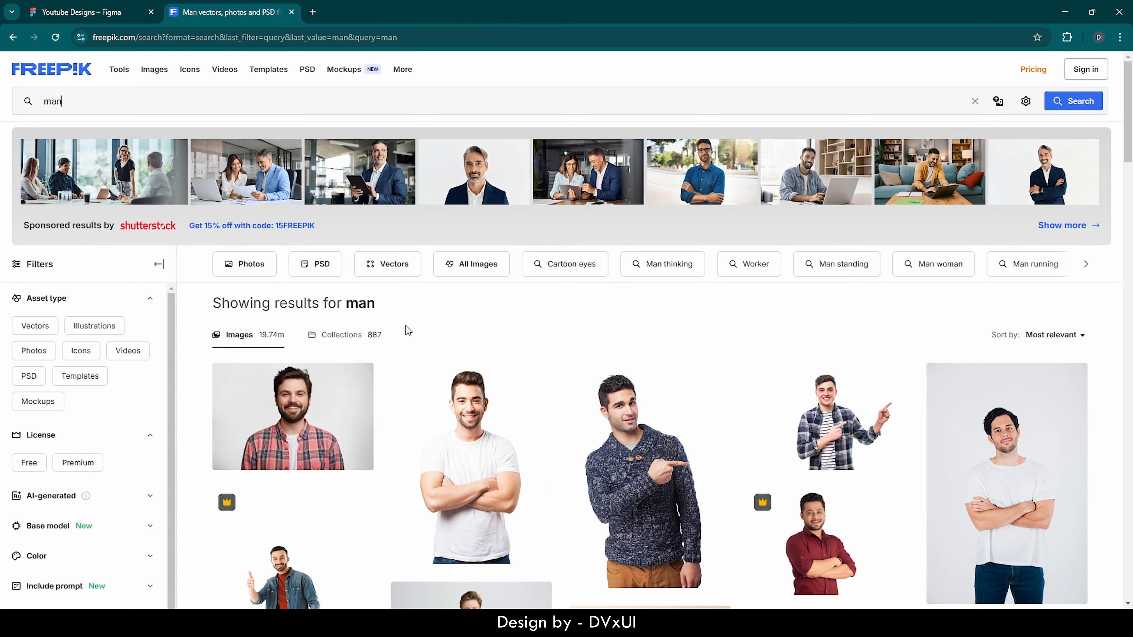
pyautogui.scroll(-5, 406, 325)
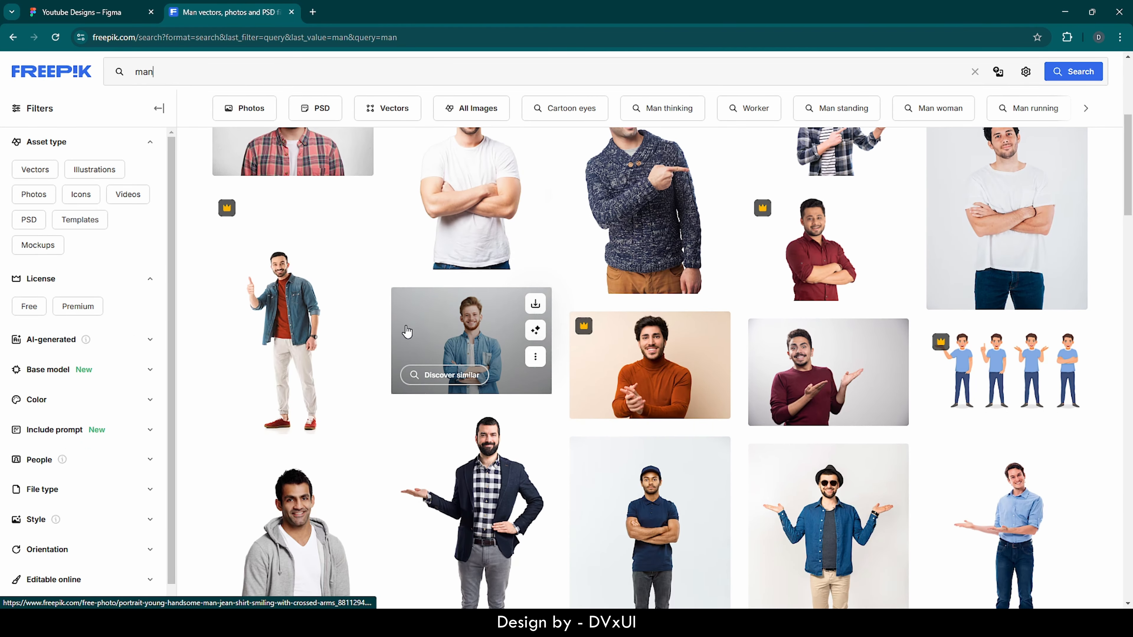
pyautogui.scroll(-1, 442, 323)
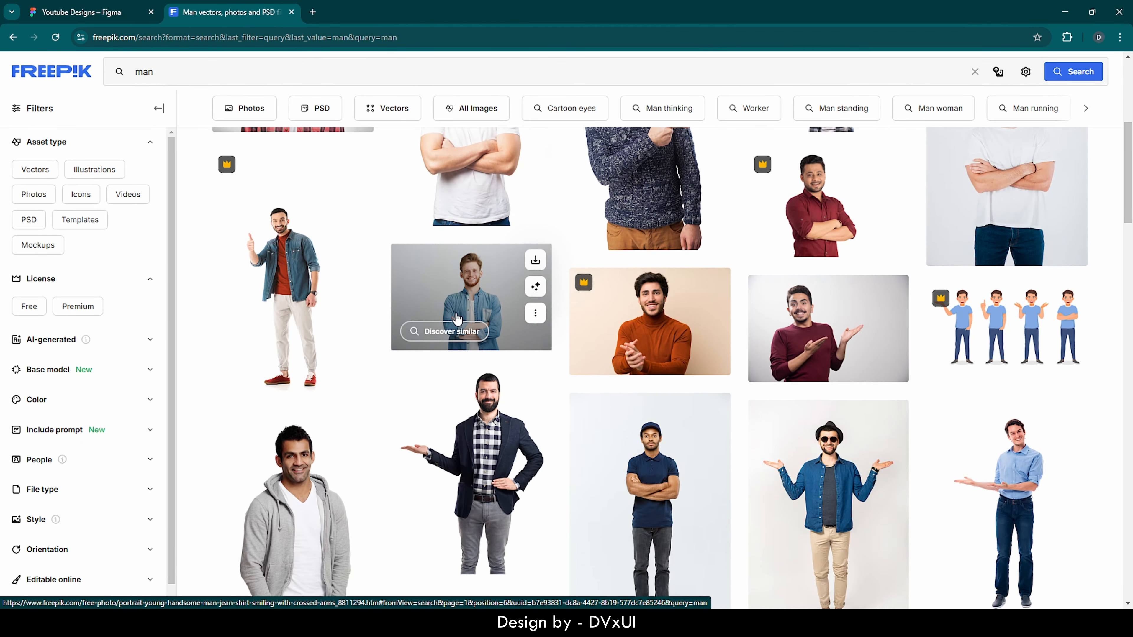
pyautogui.click(488, 294)
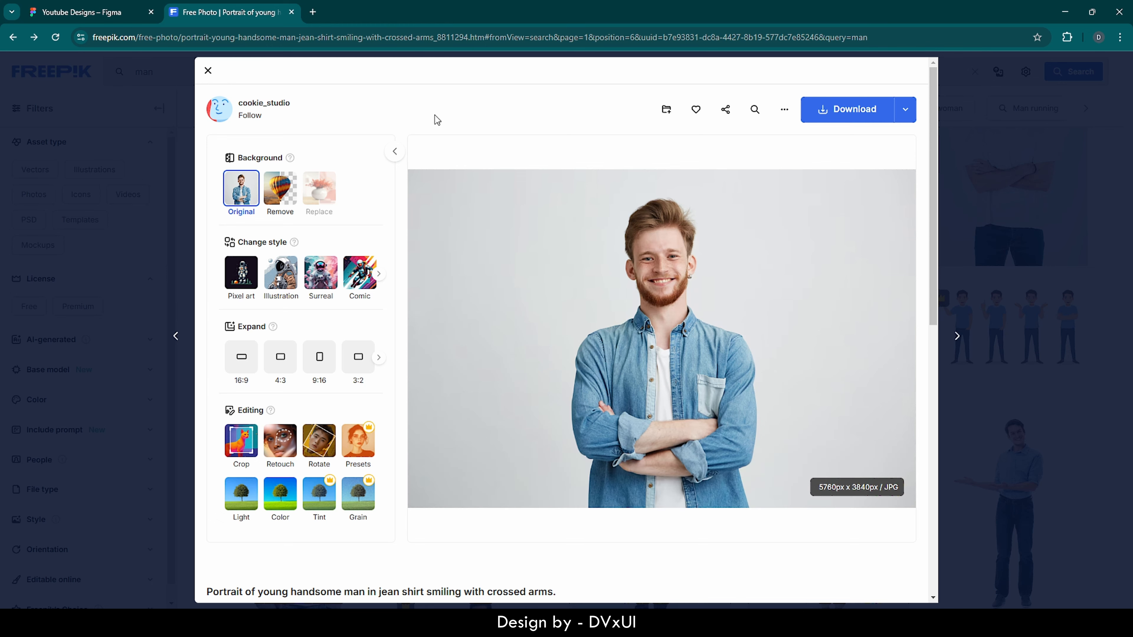
# Step: Switch back to Figma and draw a square about 847 × 847 on the empty canvas beyond the Design frame
pyautogui.click(79, 6)
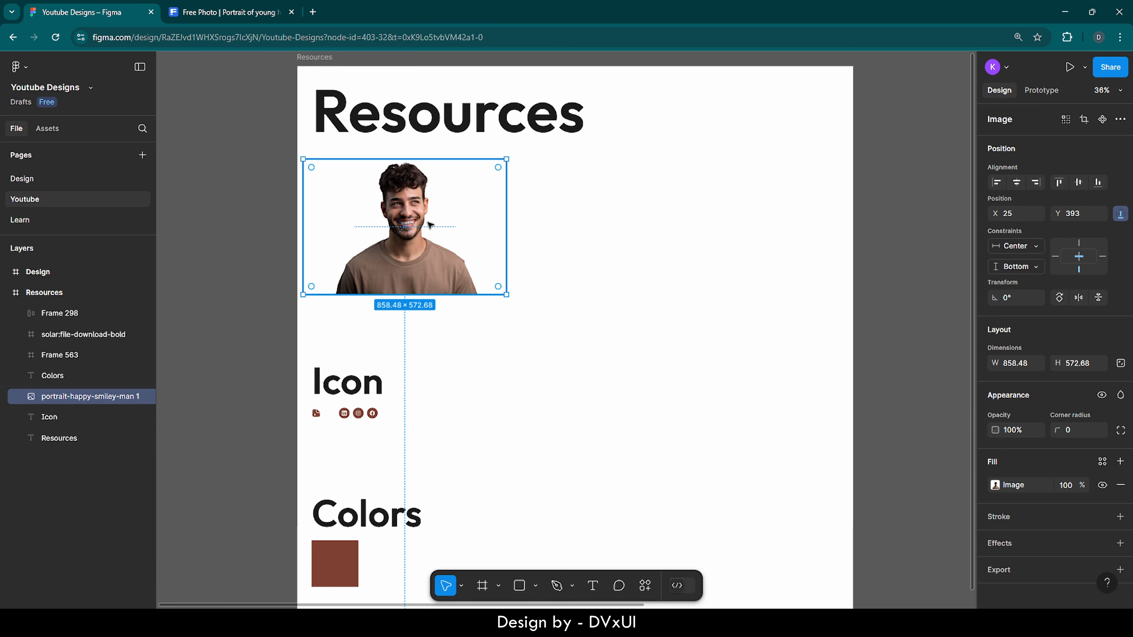
pyautogui.scroll(-1, 430, 224)
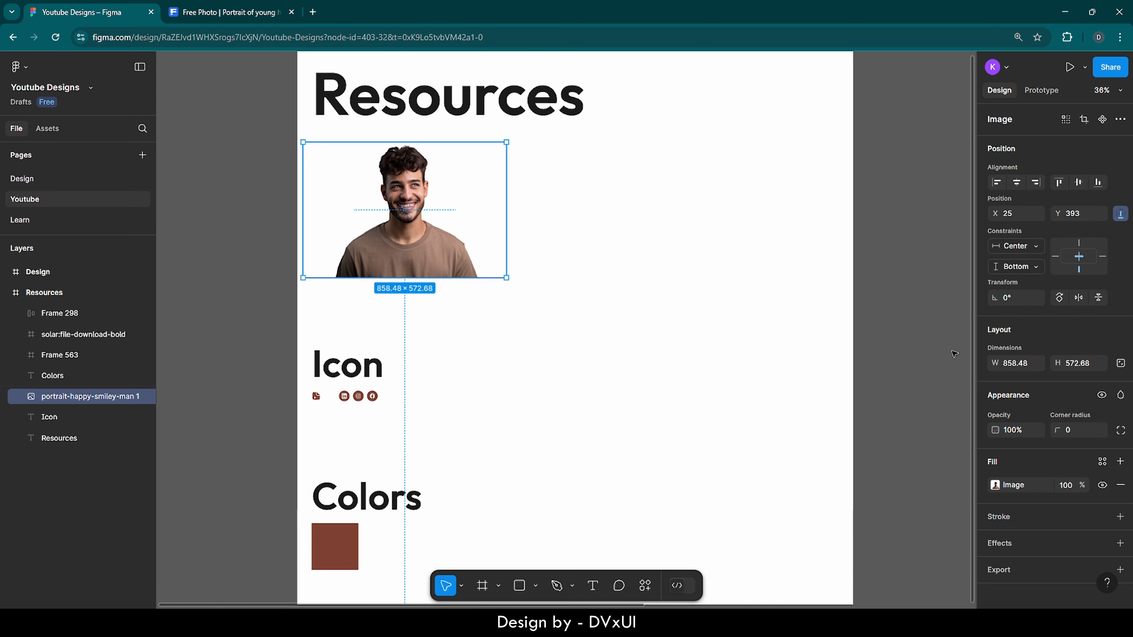
pyautogui.hscroll(10, 946, 353)
pyautogui.hscroll(15, 946, 353)
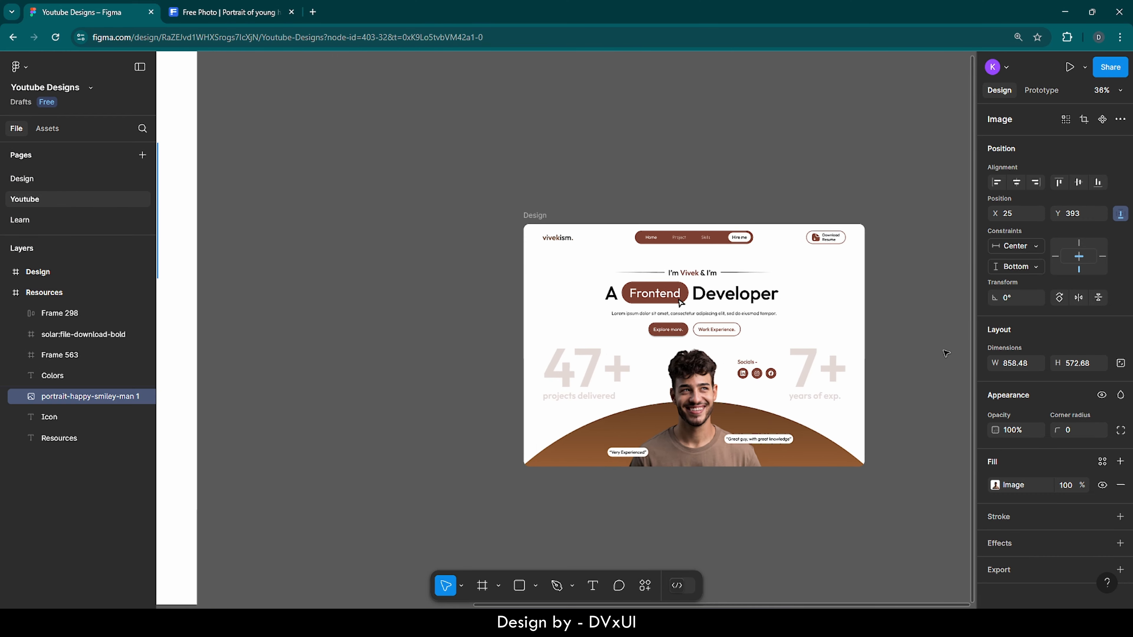
pyautogui.hscroll(6, 946, 352)
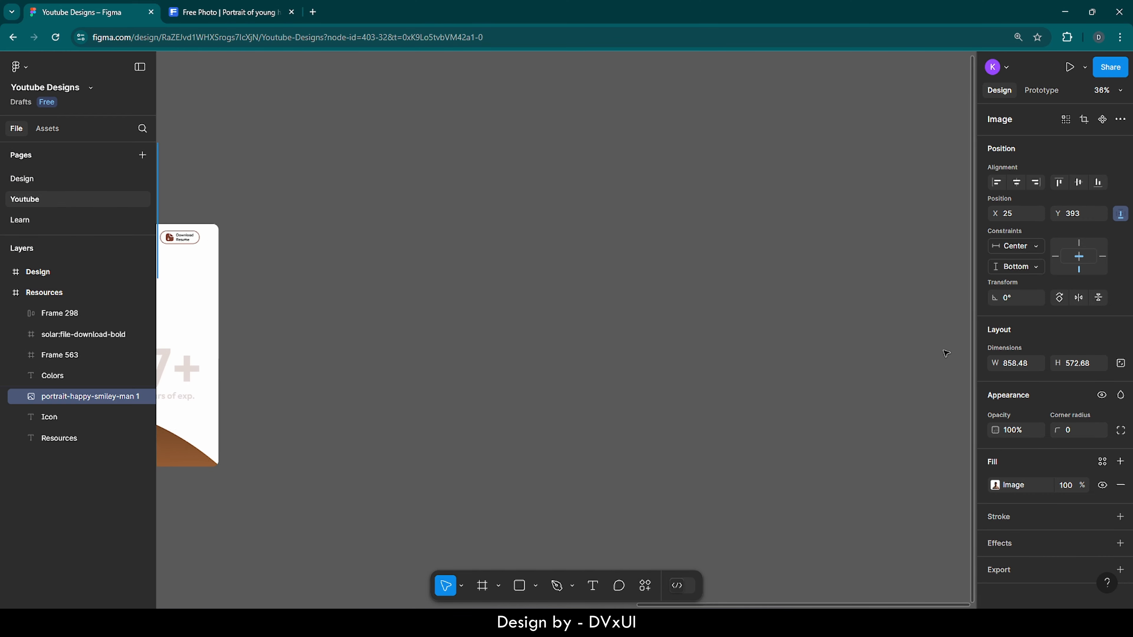
pyautogui.click(516, 286)
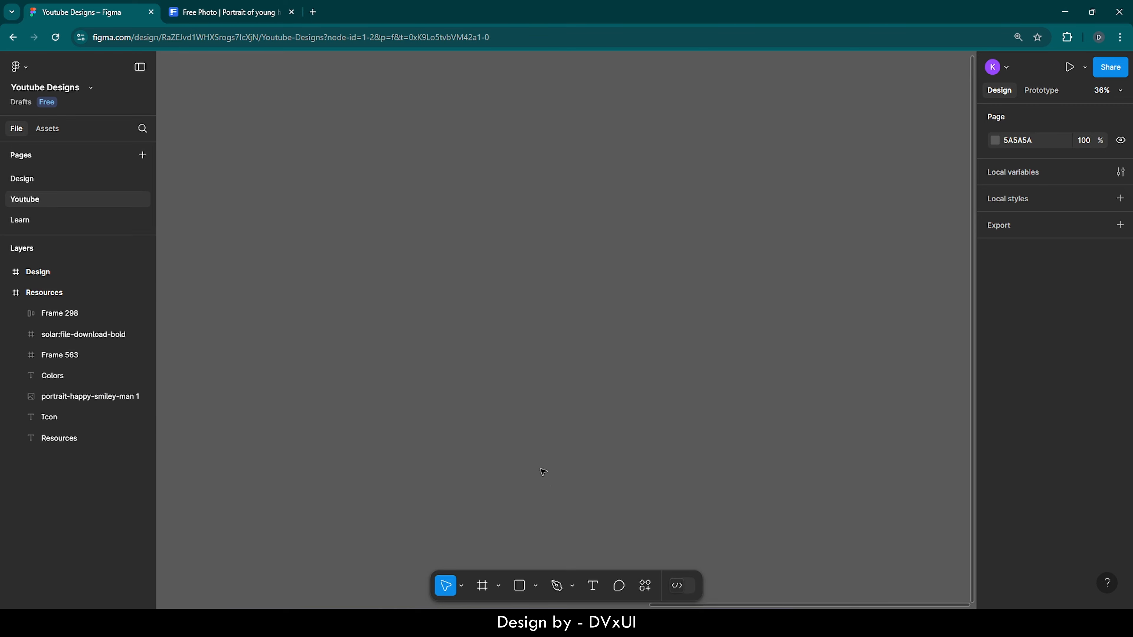
pyautogui.click(519, 585)
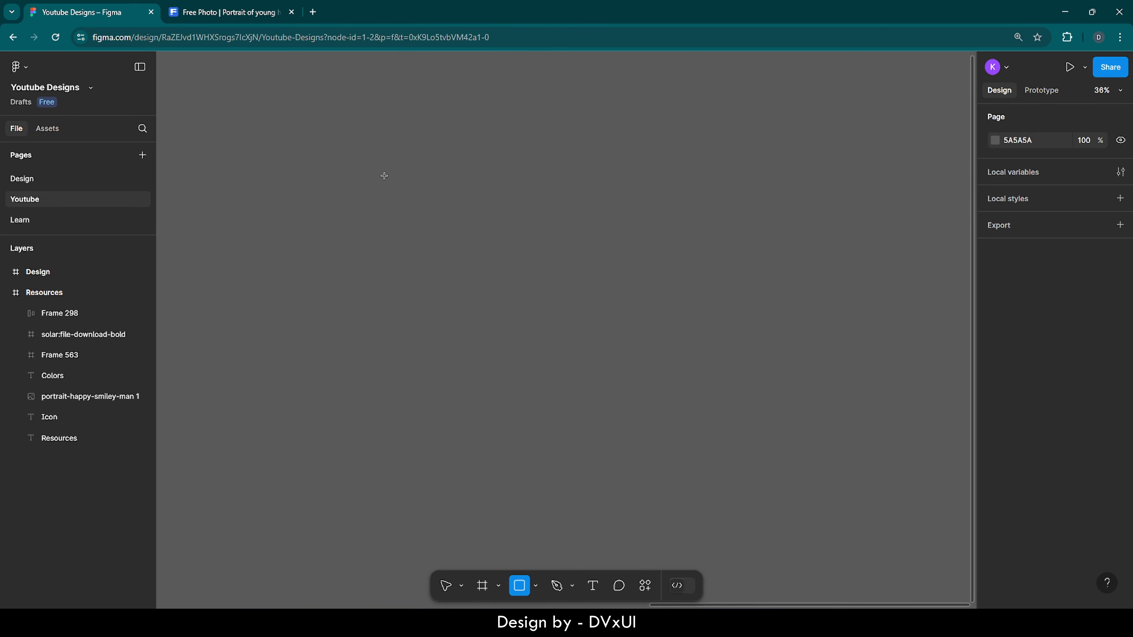
pyautogui.moveTo(384, 176); pyautogui.dragTo(584, 376)
pyautogui.click(671, 383)
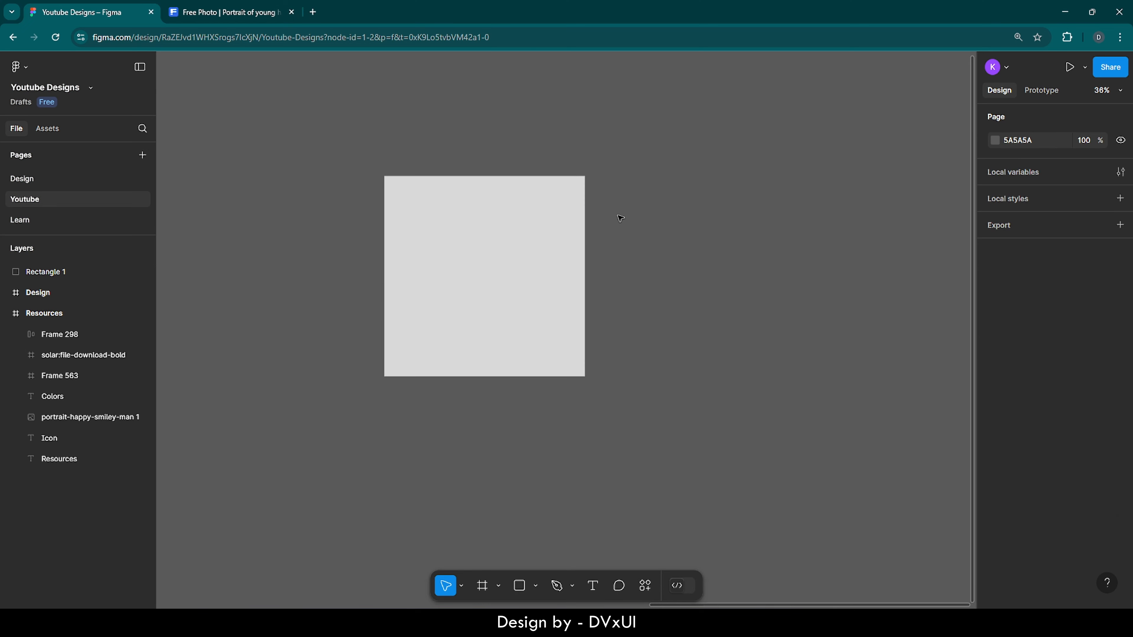
# Step: Set the height of the gray square on the canvas to 1000
pyautogui.click(485, 198)
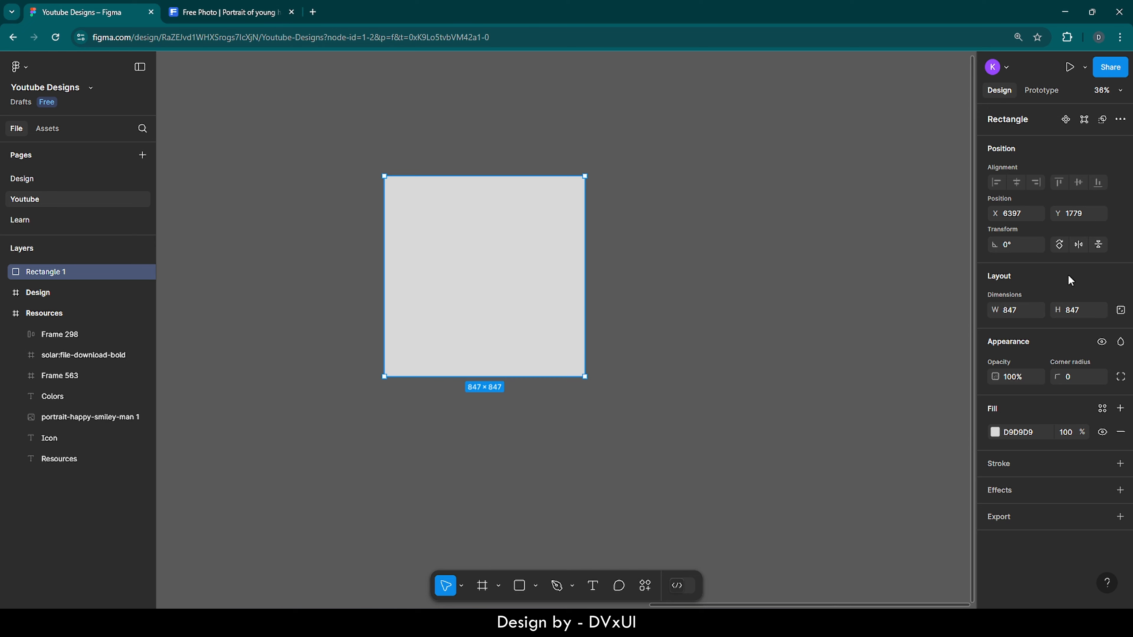
pyautogui.click(1072, 311)
pyautogui.doubleClick(1072, 311)
pyautogui.press('Return')
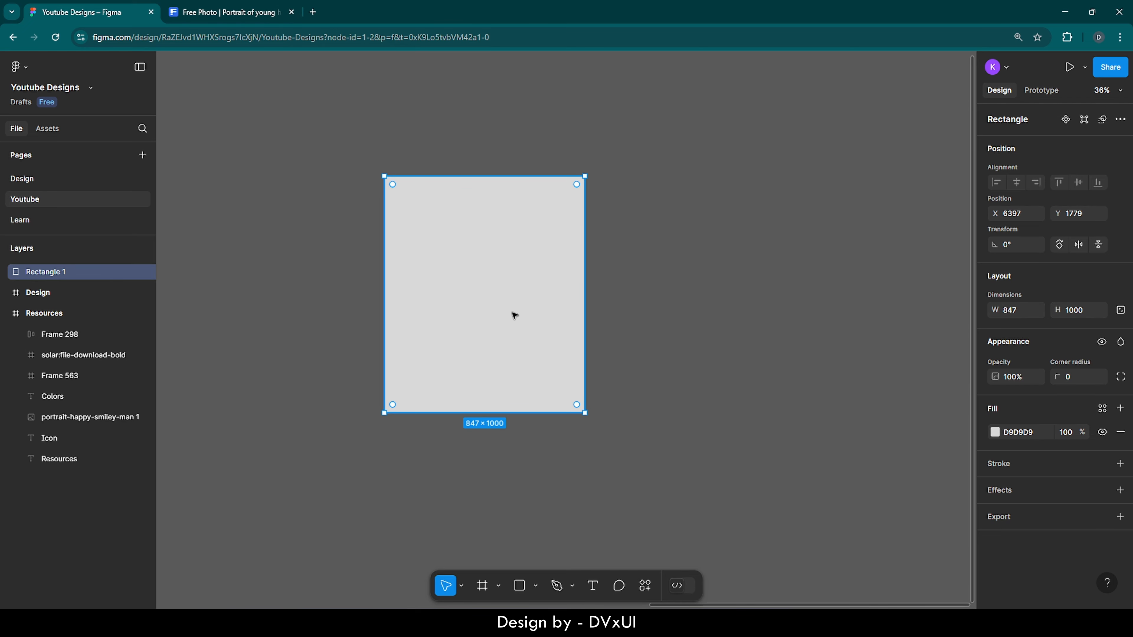
# Step: Round the gray rectangle's corners with a radius of 60
pyautogui.click(1072, 377)
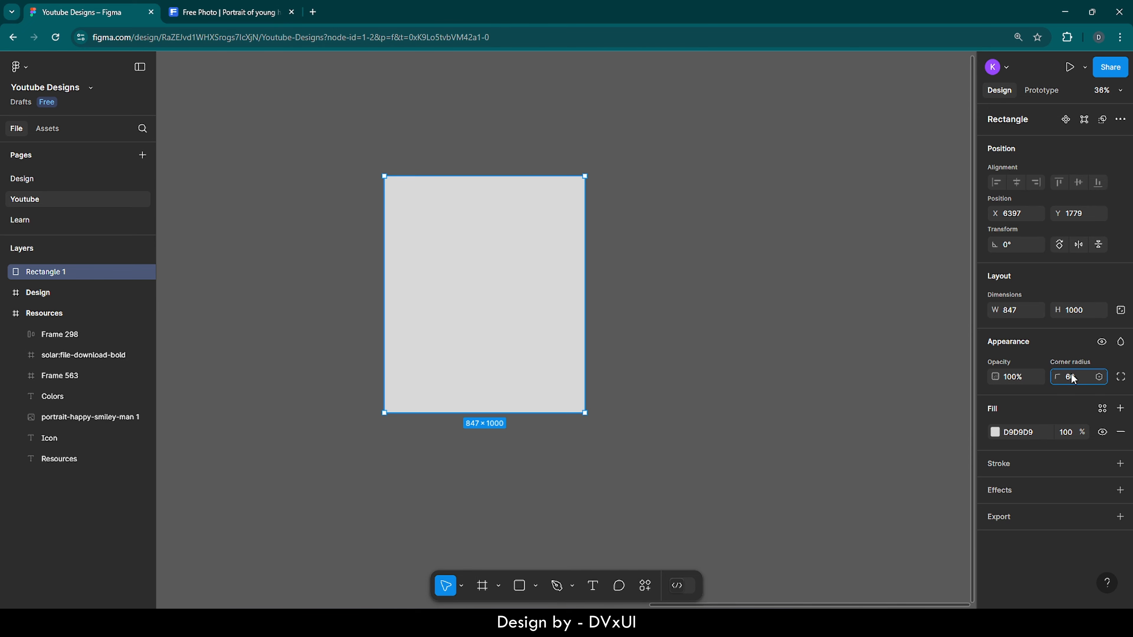
pyautogui.write('60')
pyautogui.press('Return')
pyautogui.click(787, 269)
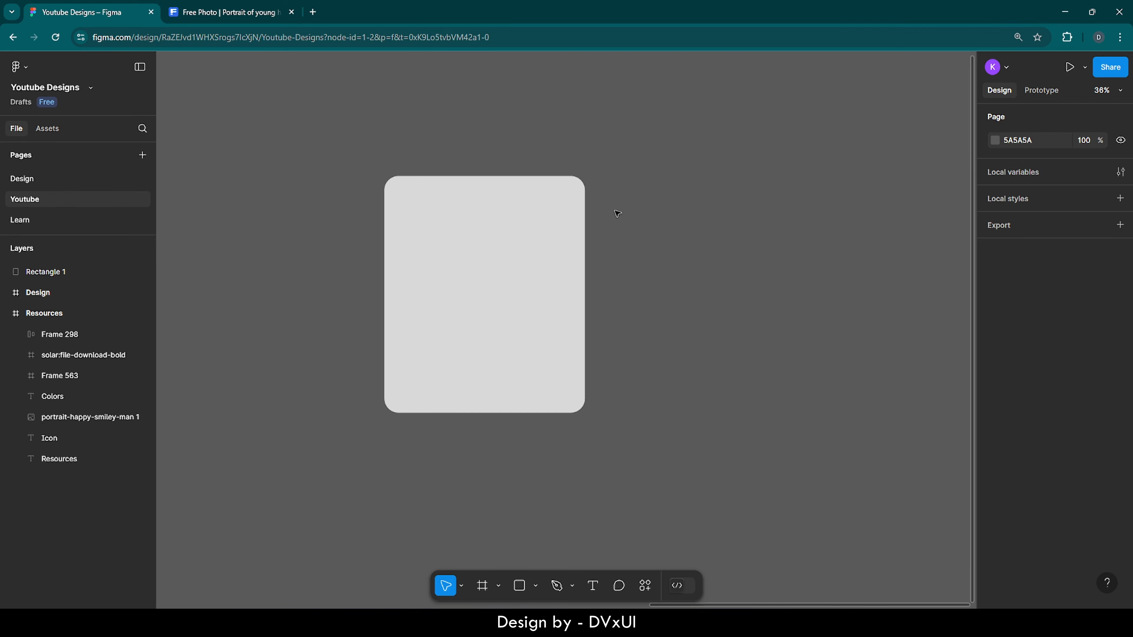
pyautogui.click(565, 227)
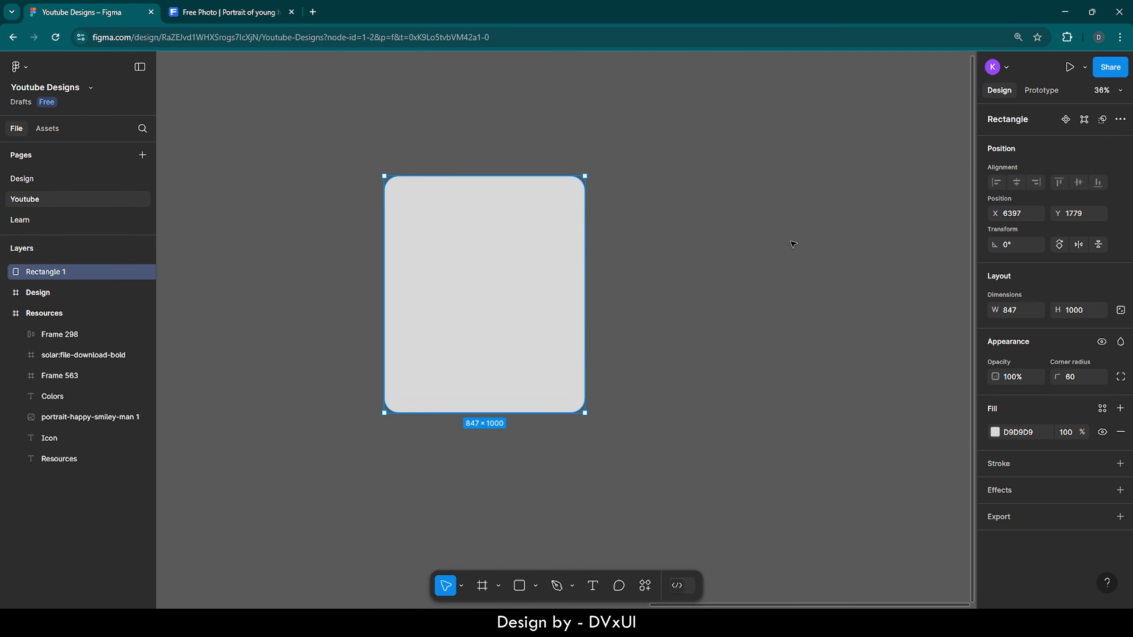
# Step: Switch to the DVxUI Community group in Telegram, view its group photo, and browse the earlier messages with design feedback
pyautogui.moveTo(521, 278)
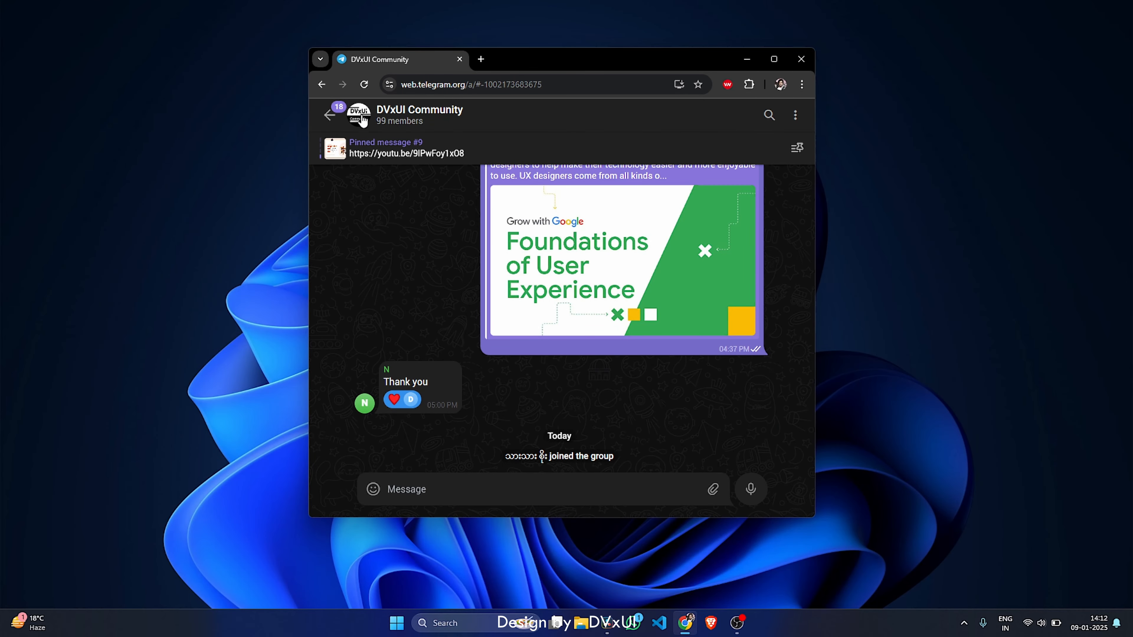
pyautogui.click(359, 115)
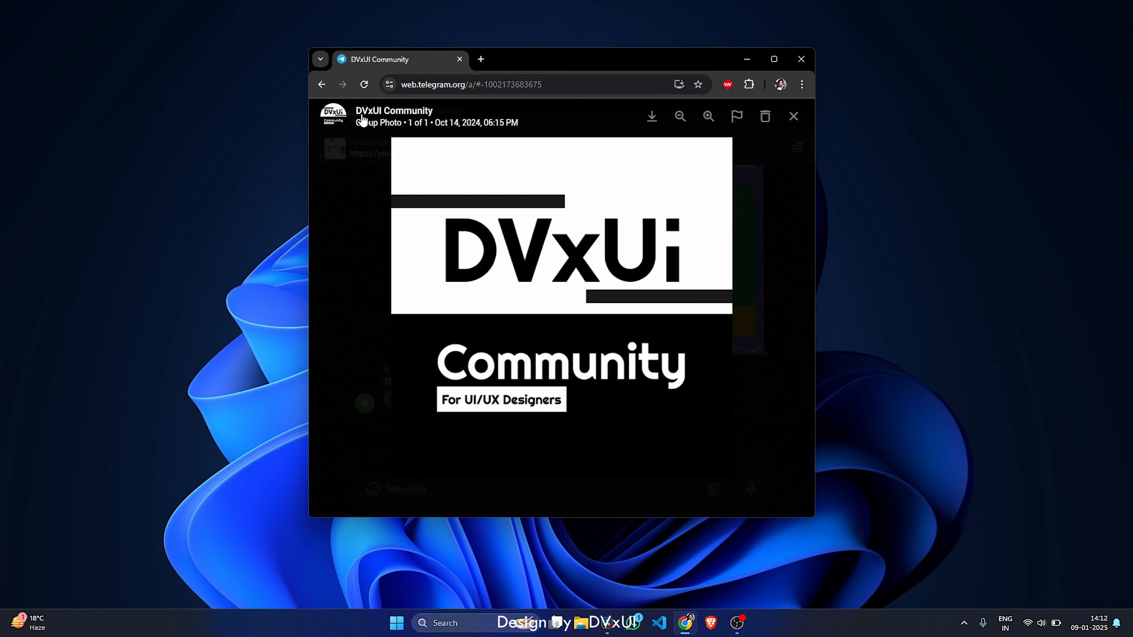
pyautogui.click(346, 207)
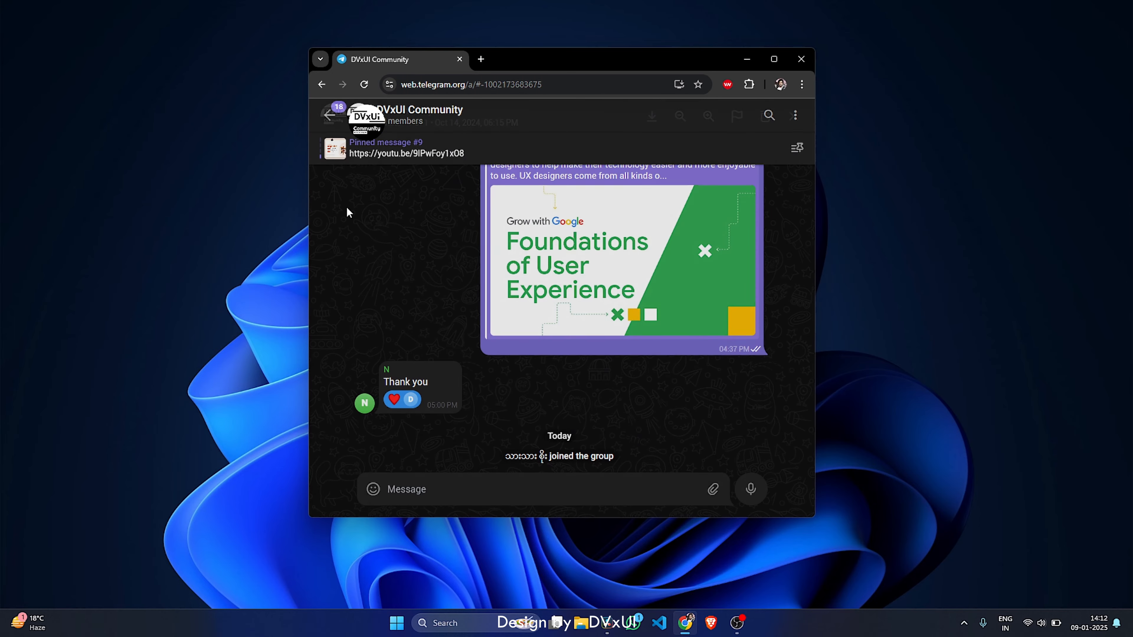
pyautogui.scroll(5, 423, 217)
pyautogui.scroll(10, 422, 216)
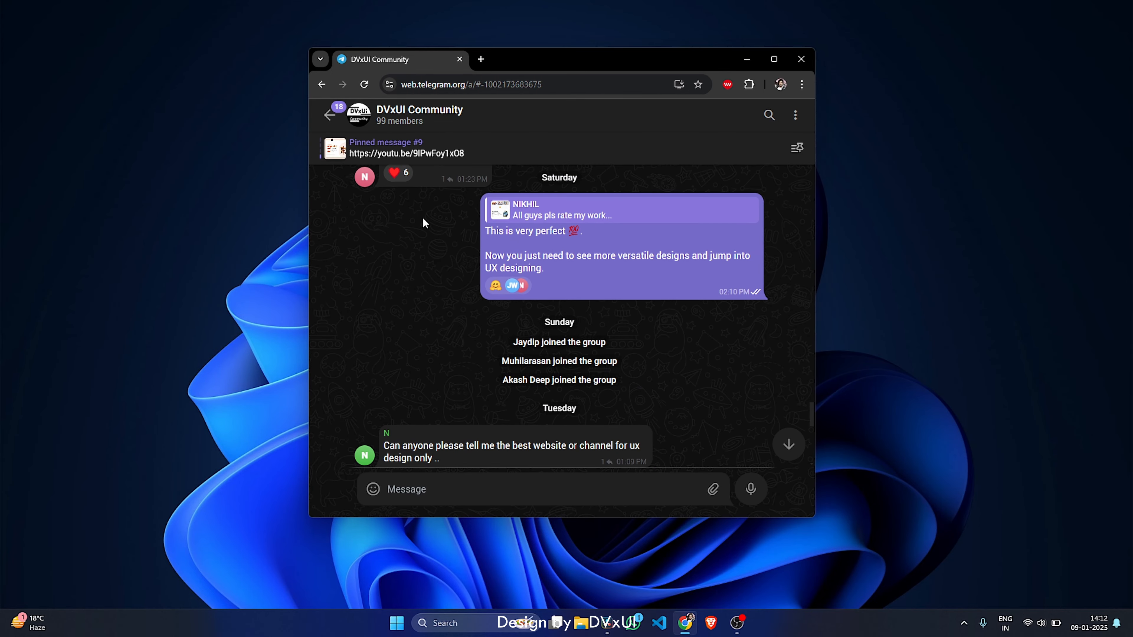
pyautogui.scroll(4, 424, 223)
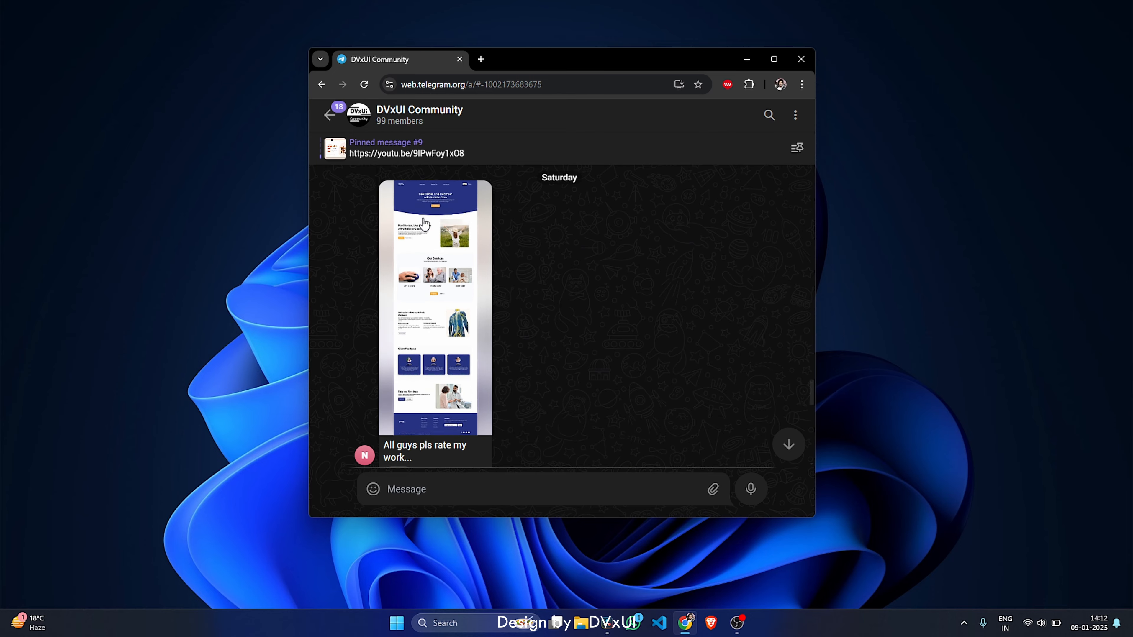
pyautogui.scroll(3, 423, 223)
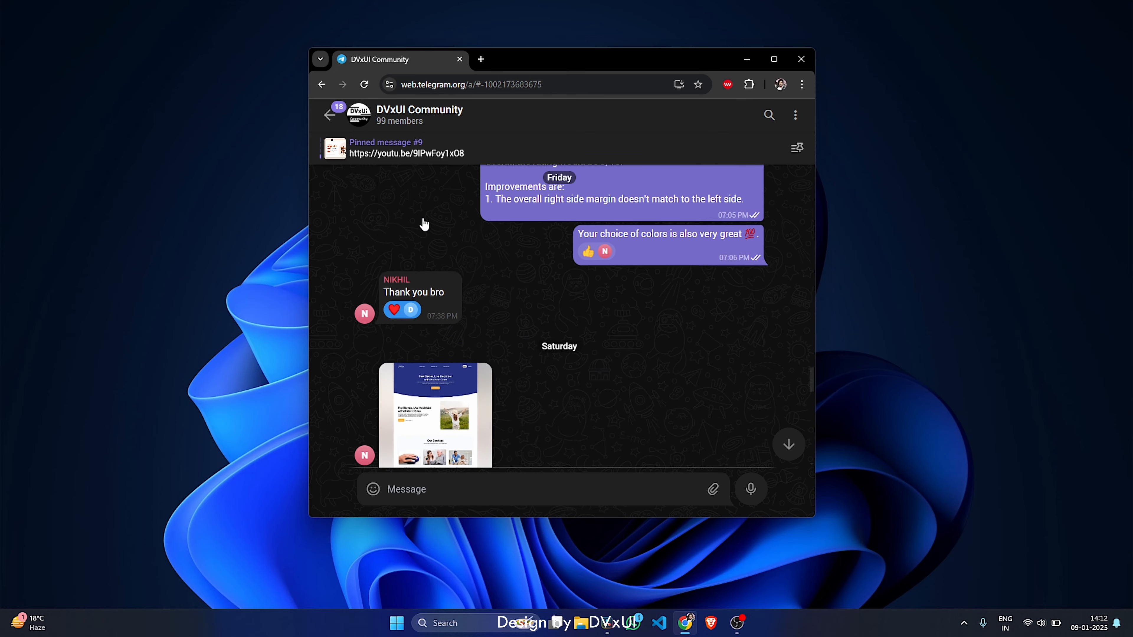
pyautogui.scroll(3, 423, 218)
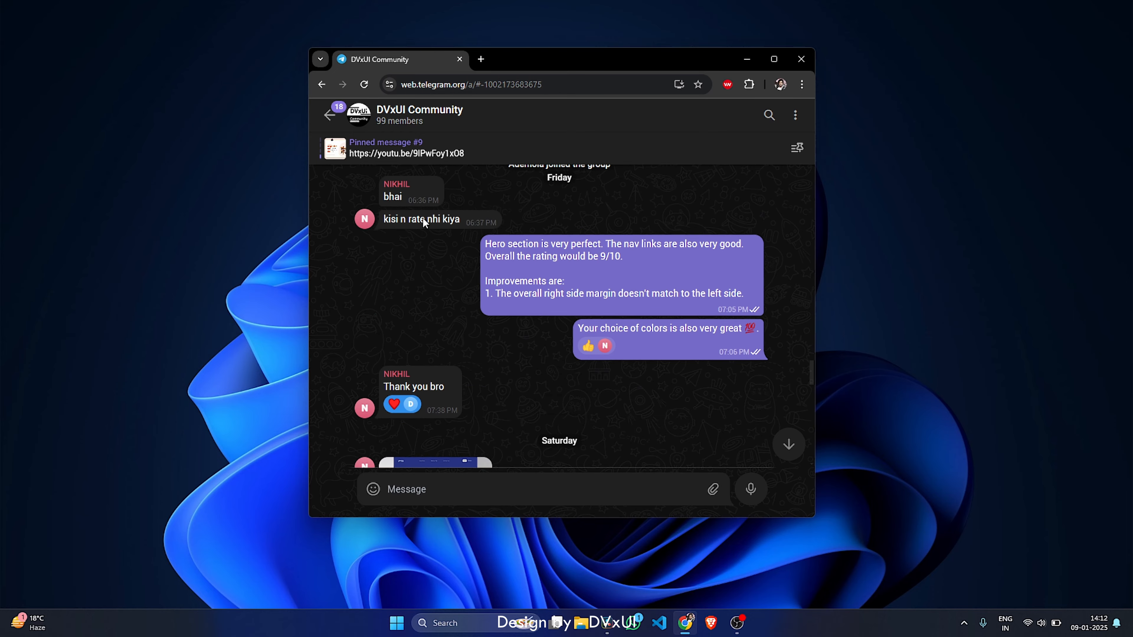
pyautogui.scroll(3, 423, 219)
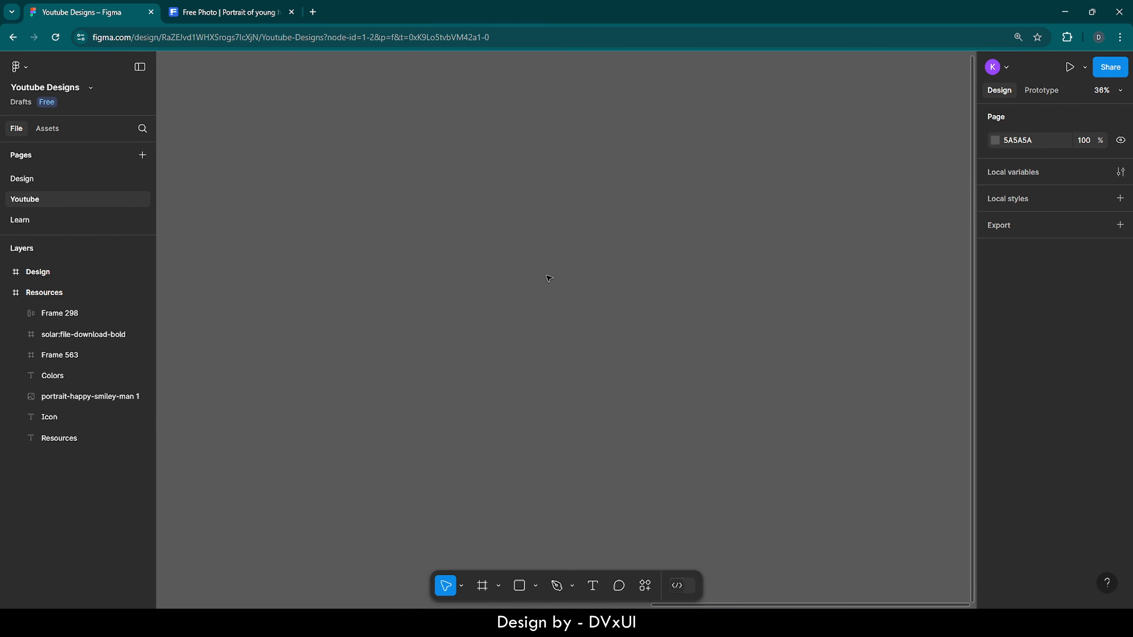
# Step: Collapse the Resources and Design layers and delete the finished Design frame from the page
pyautogui.click(7, 293)
pyautogui.click(17, 278)
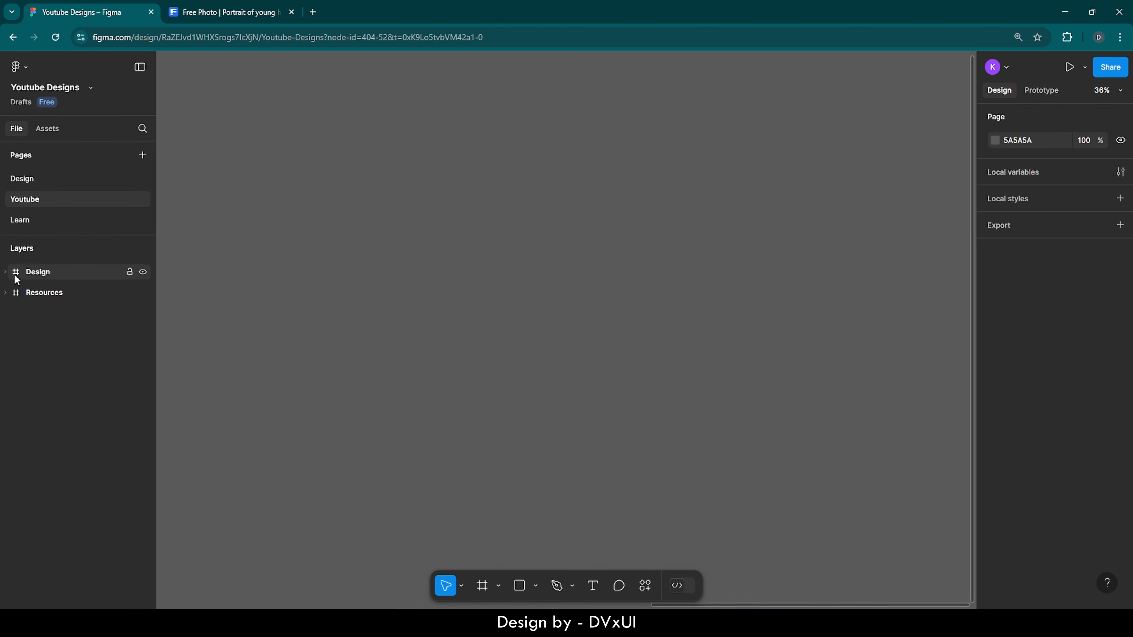
pyautogui.hotkey('shift', '2')
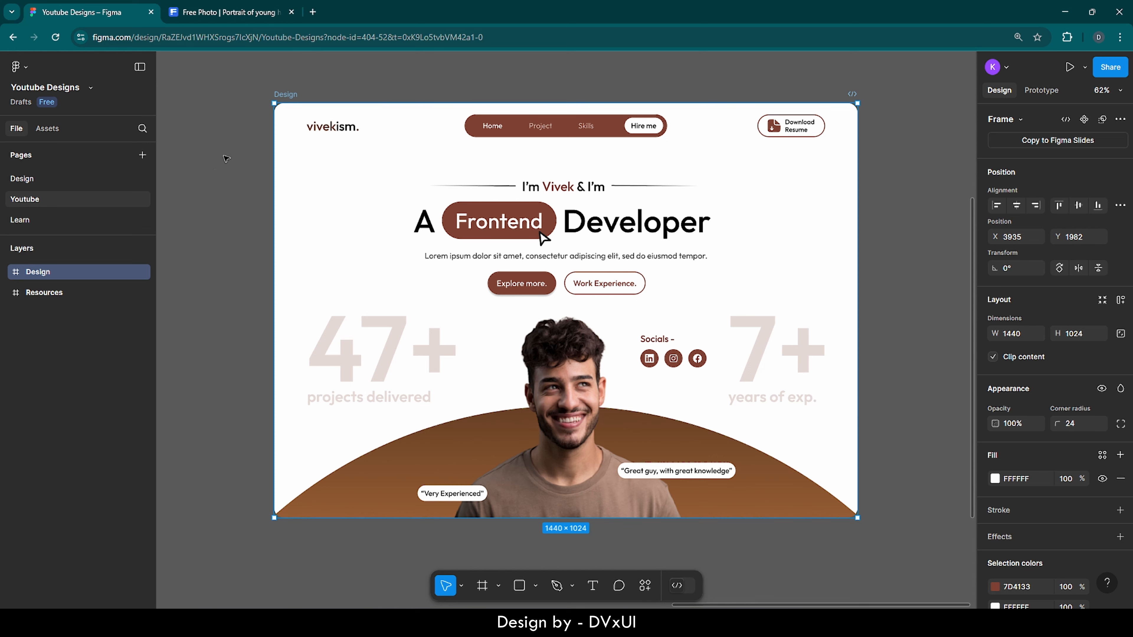
pyautogui.press('Delete')
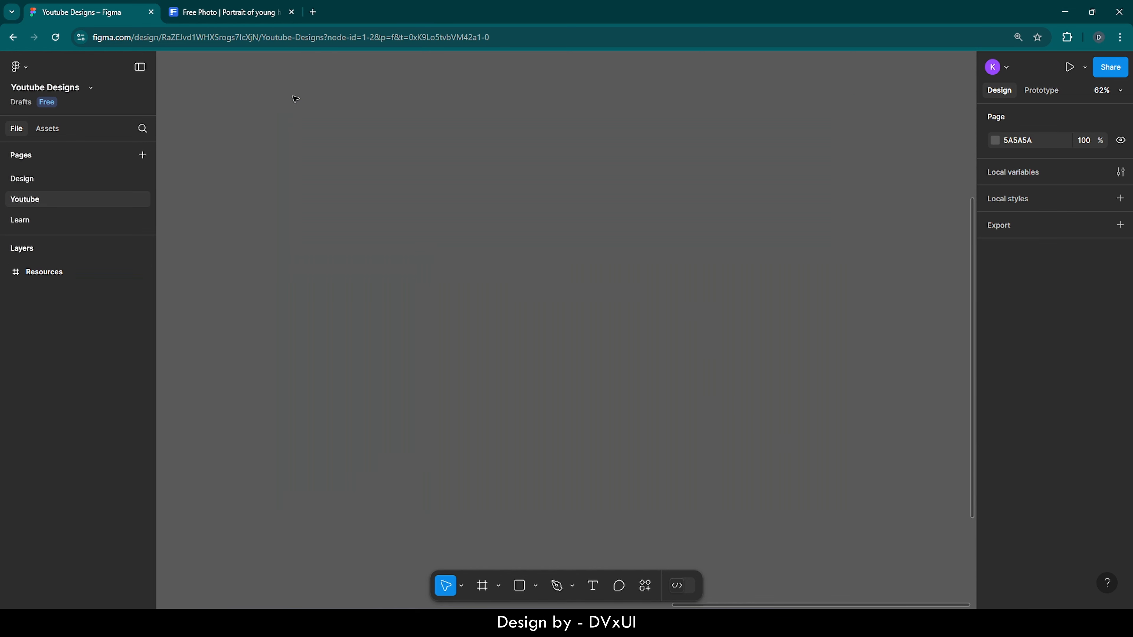
# Step: Add an empty frame using the Desktop 1440 × 1024 preset
pyautogui.click(482, 585)
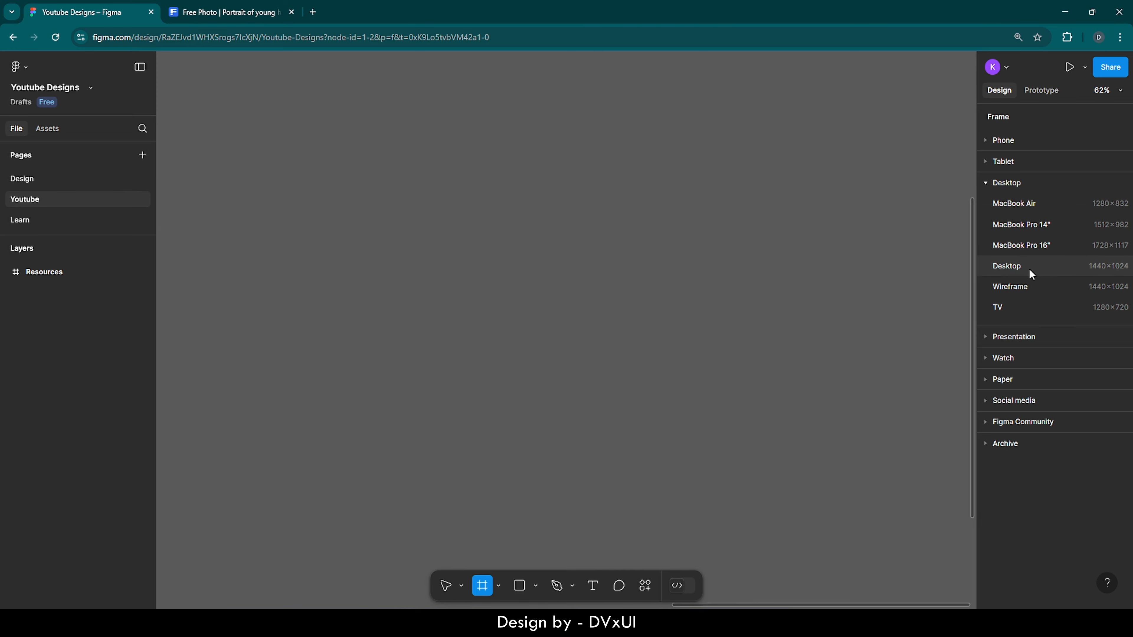
pyautogui.click(1042, 269)
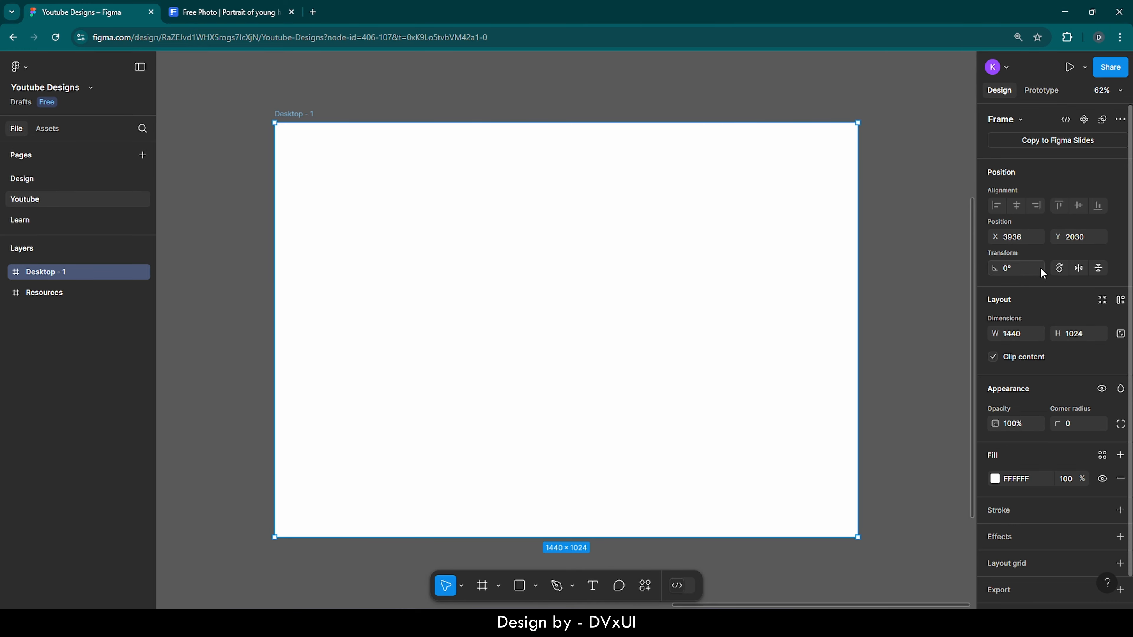
pyautogui.click(908, 268)
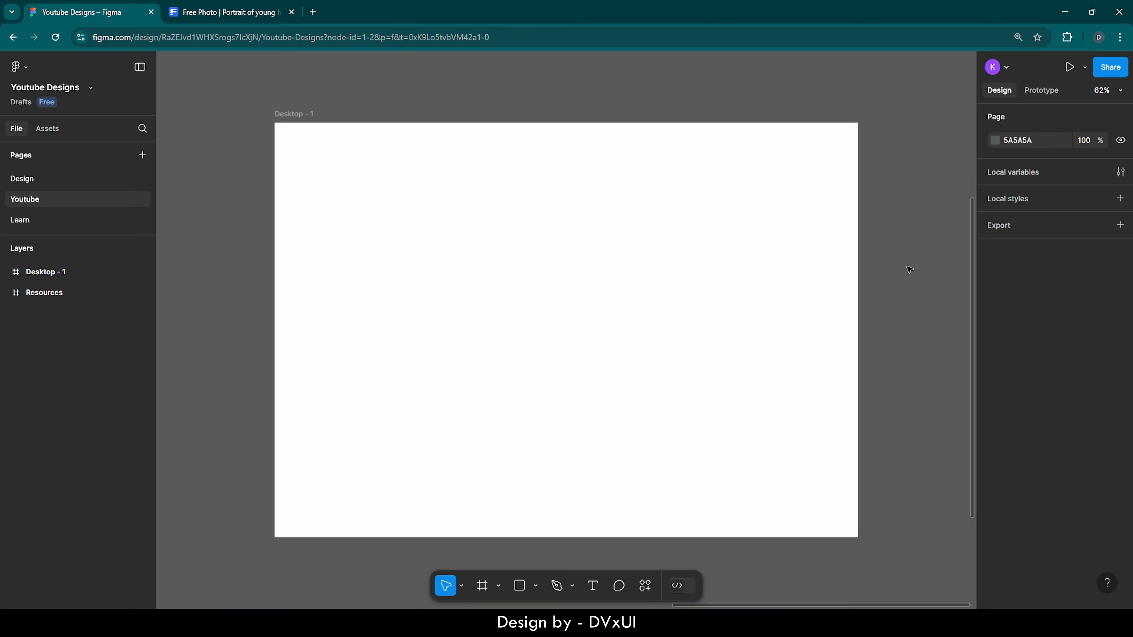
# Step: Rename the new desktop frame as Design
pyautogui.click(734, 256)
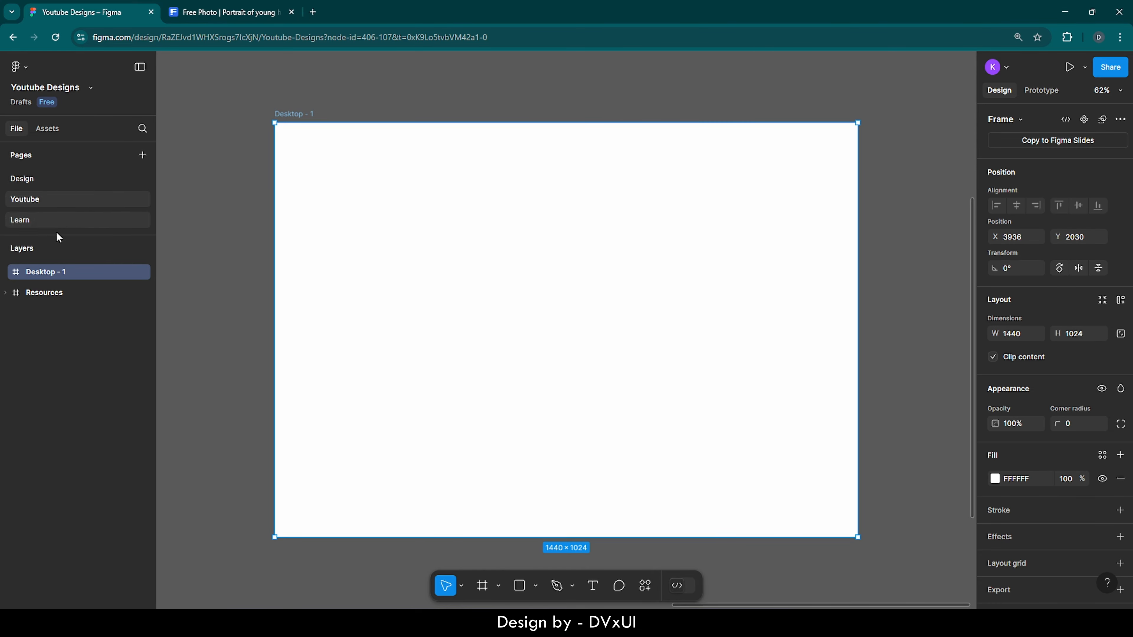
pyautogui.doubleClick(46, 273)
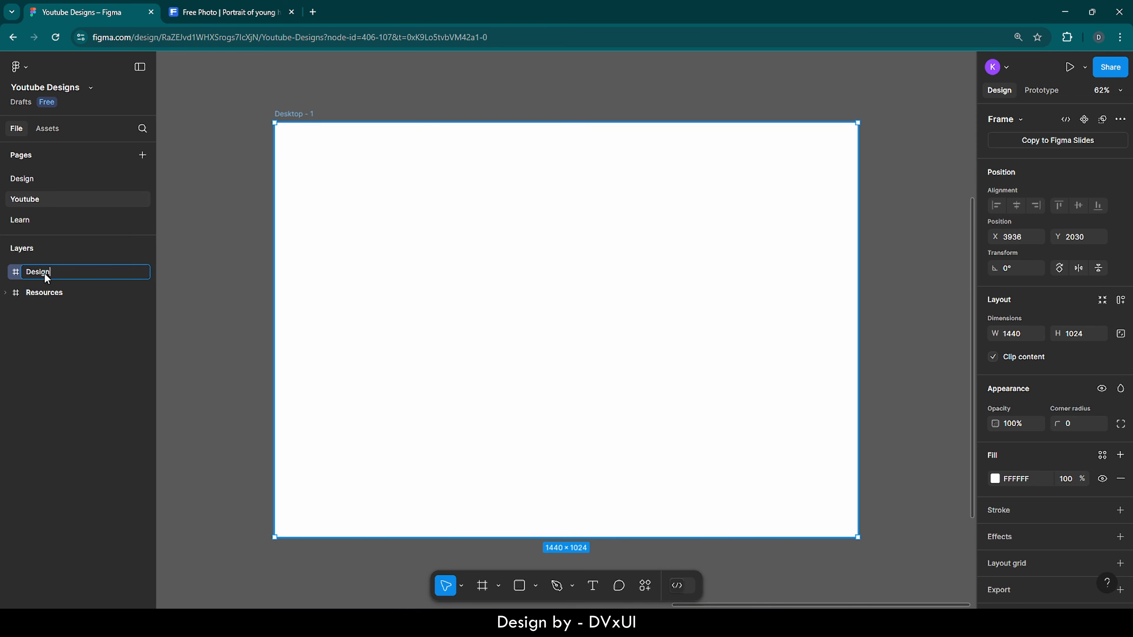
pyautogui.click(236, 275)
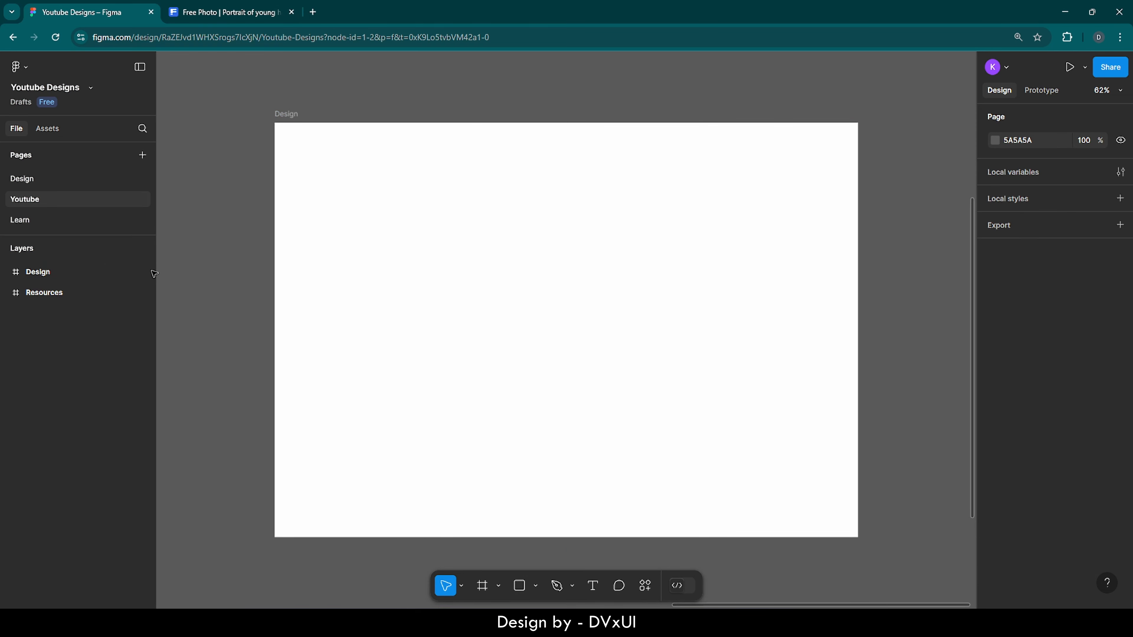
# Step: Rename the desktop frame as Hero Section and select it on the canvas
pyautogui.doubleClick(49, 271)
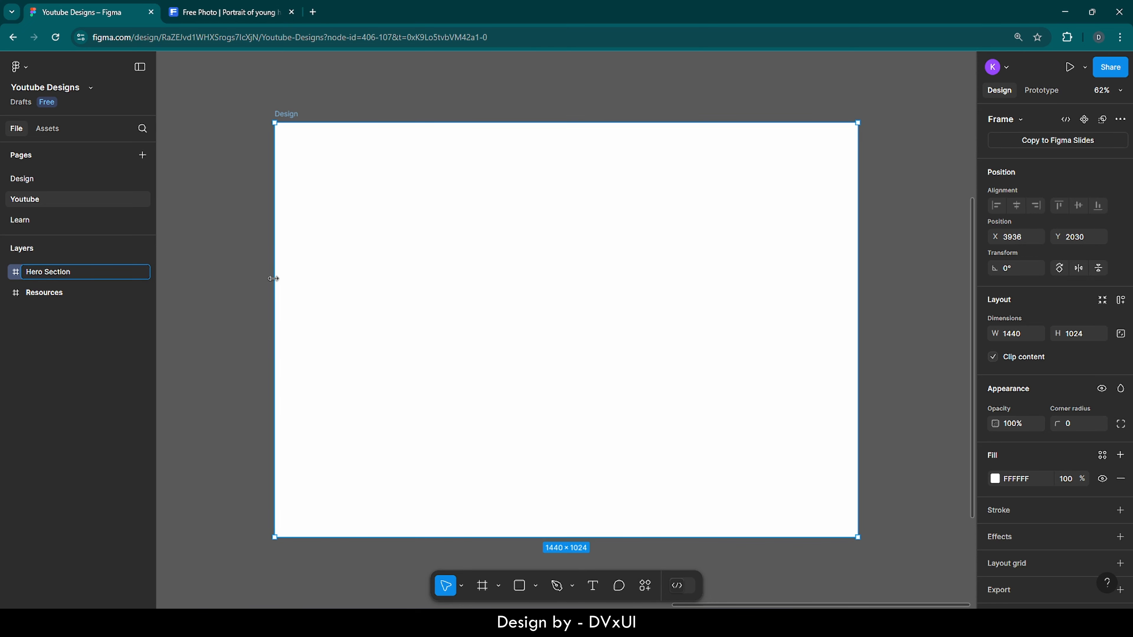
pyautogui.click(222, 270)
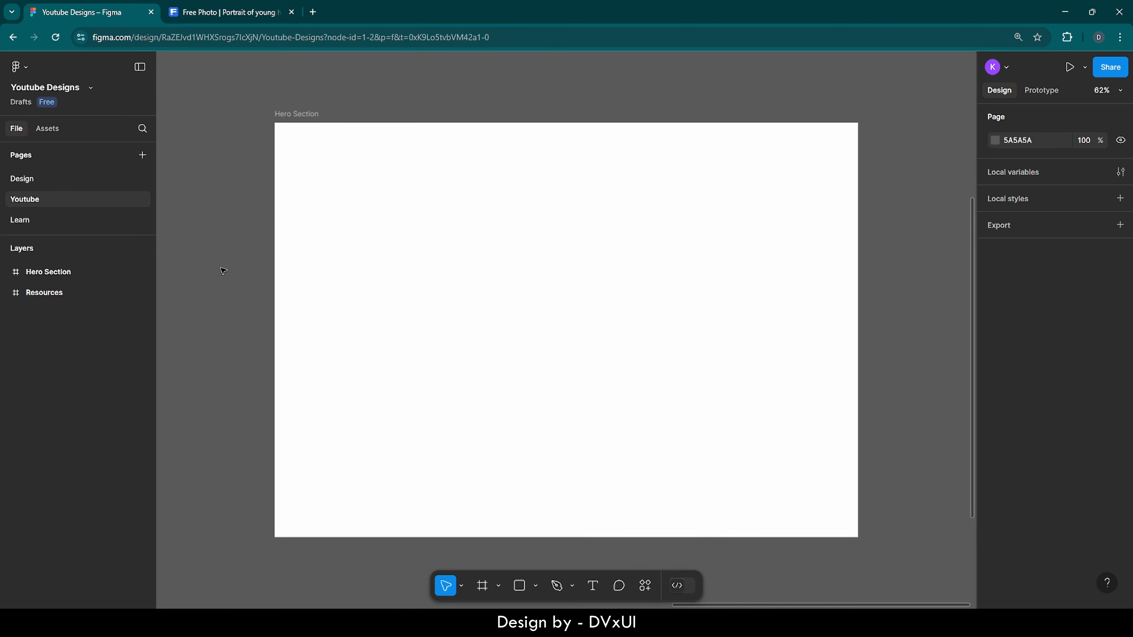
pyautogui.scroll(-1, 223, 271)
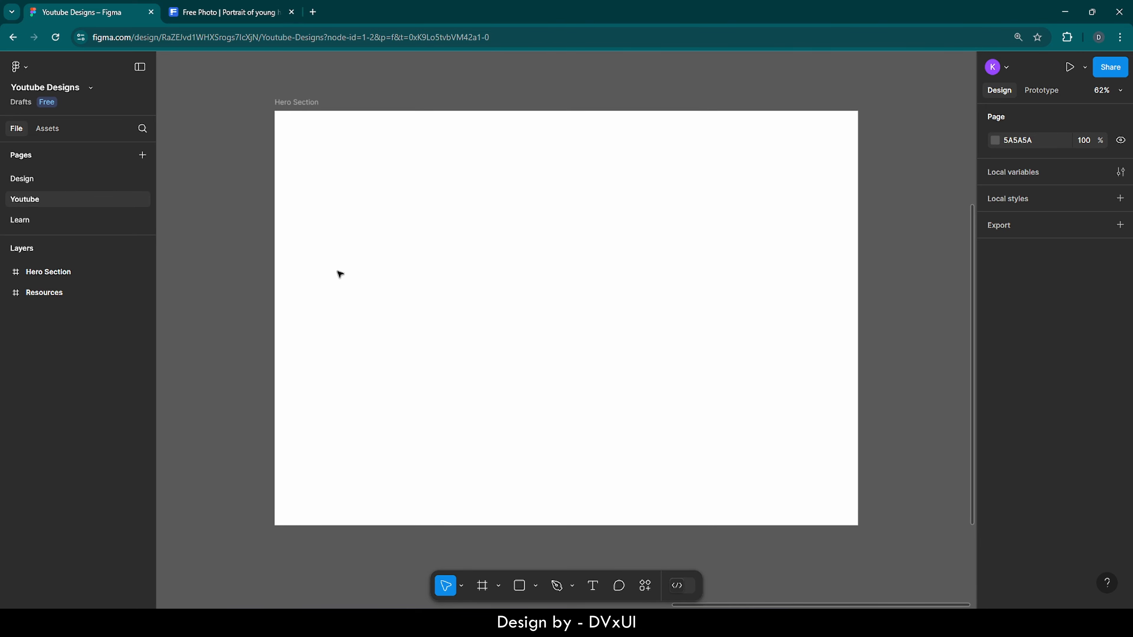
pyautogui.click(414, 293)
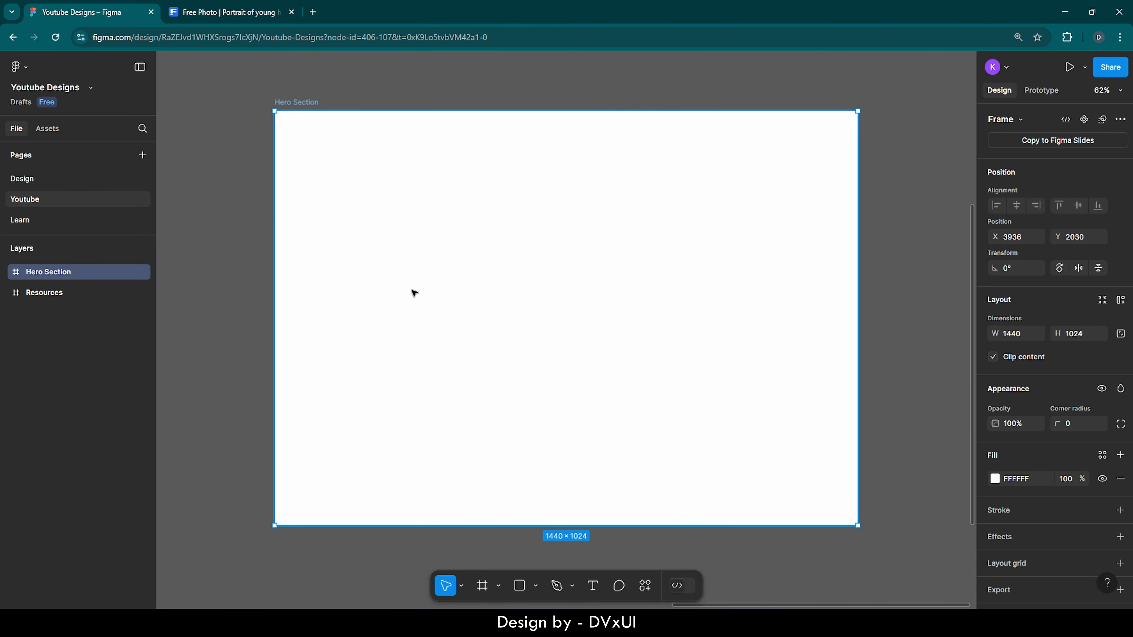
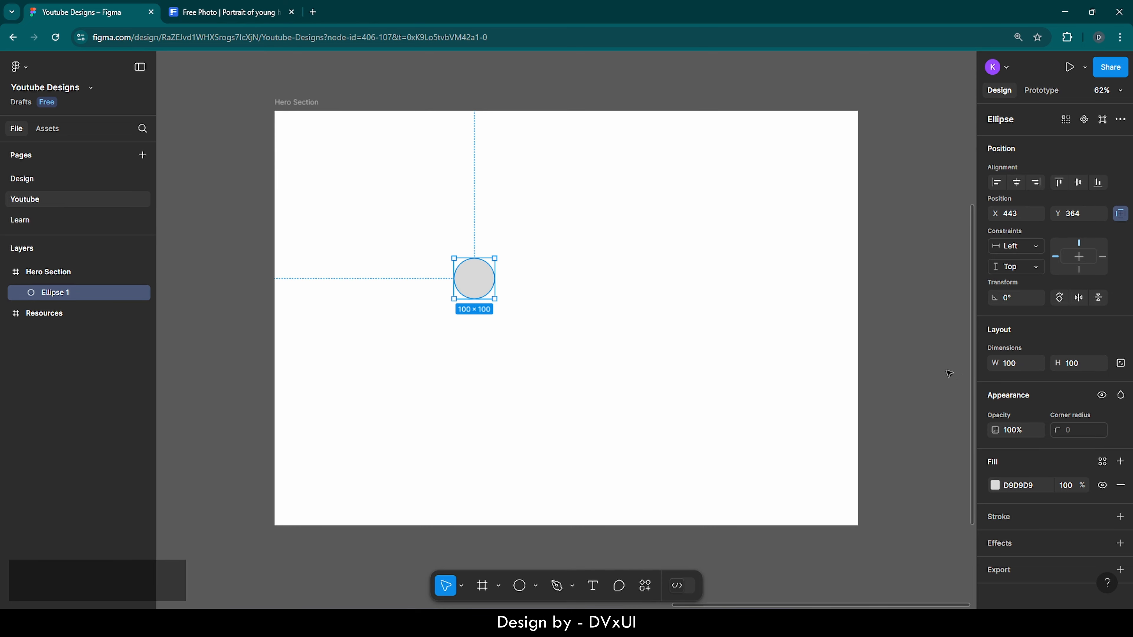
# Step: Lock the small gray circle's proportions and set its height to 2190
pyautogui.scroll(-1, 997, 368)
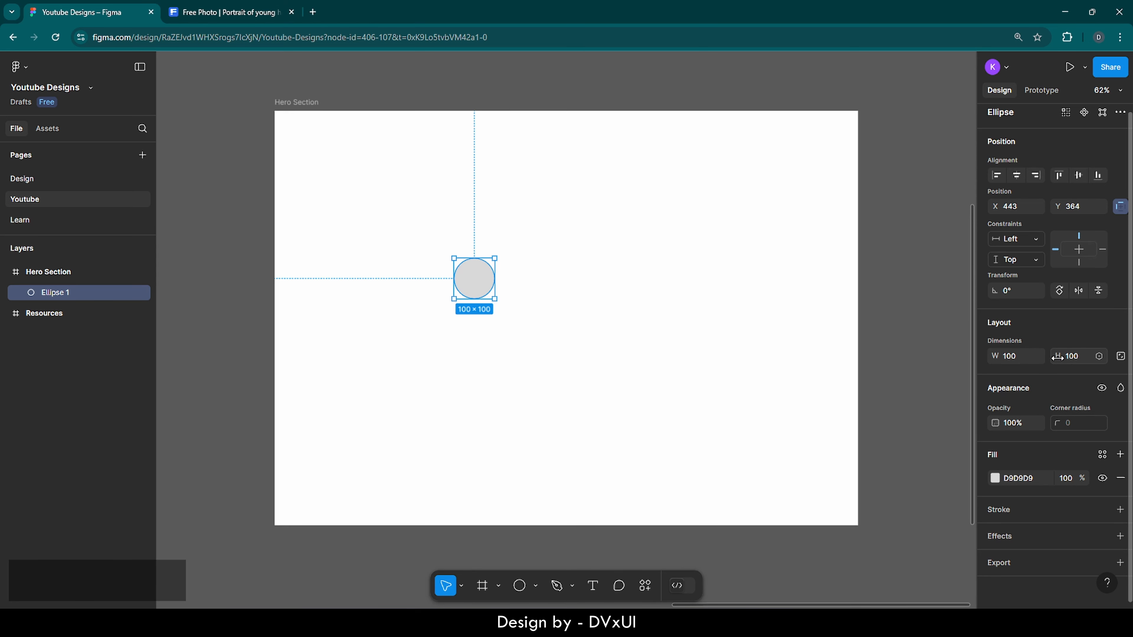
pyautogui.click(1121, 356)
pyautogui.press('BackSpace')
pyautogui.write('2')
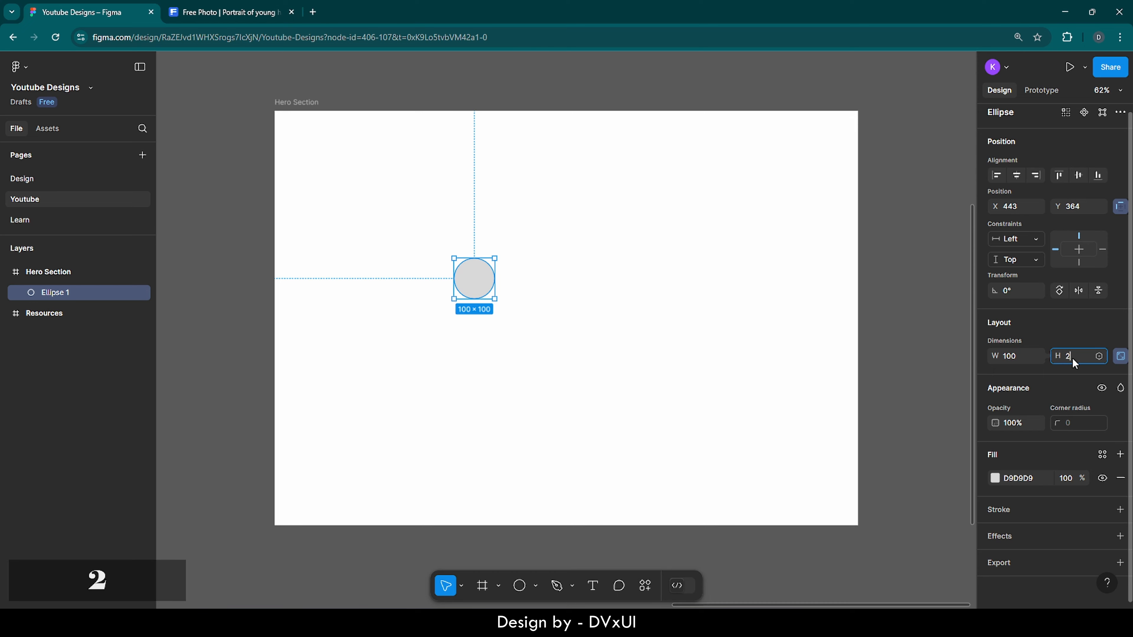
pyautogui.write('190')
pyautogui.press('Return')
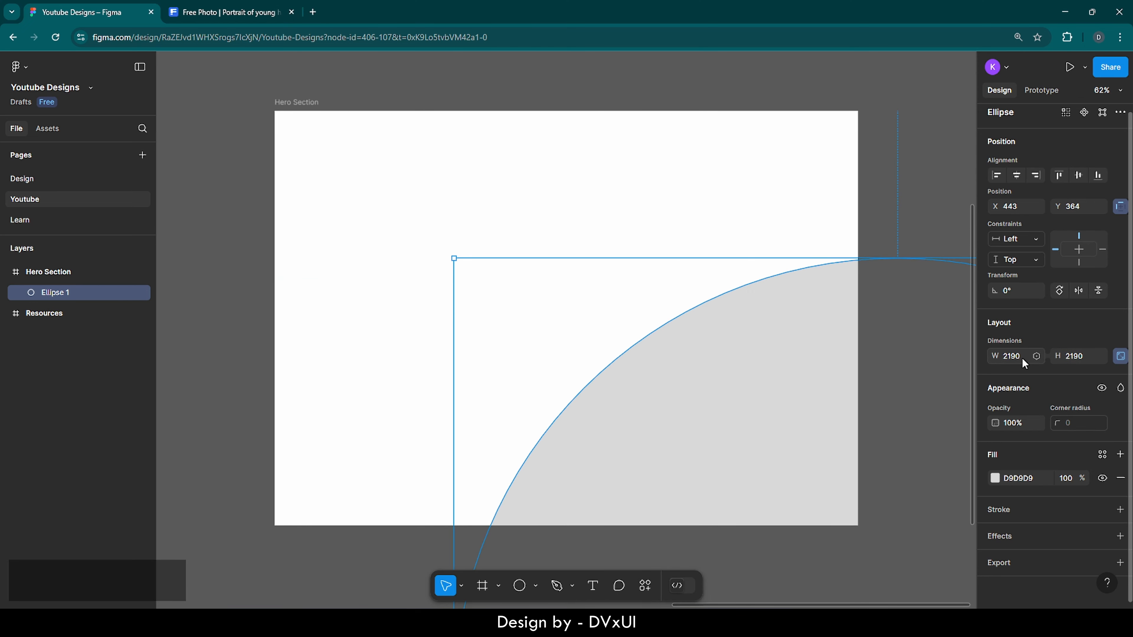
# Step: Try a height of 100 on the circle with its proportions unlocked, undo it and lock the proportions again
pyautogui.click(1120, 357)
pyautogui.write('100')
pyautogui.press('Return')
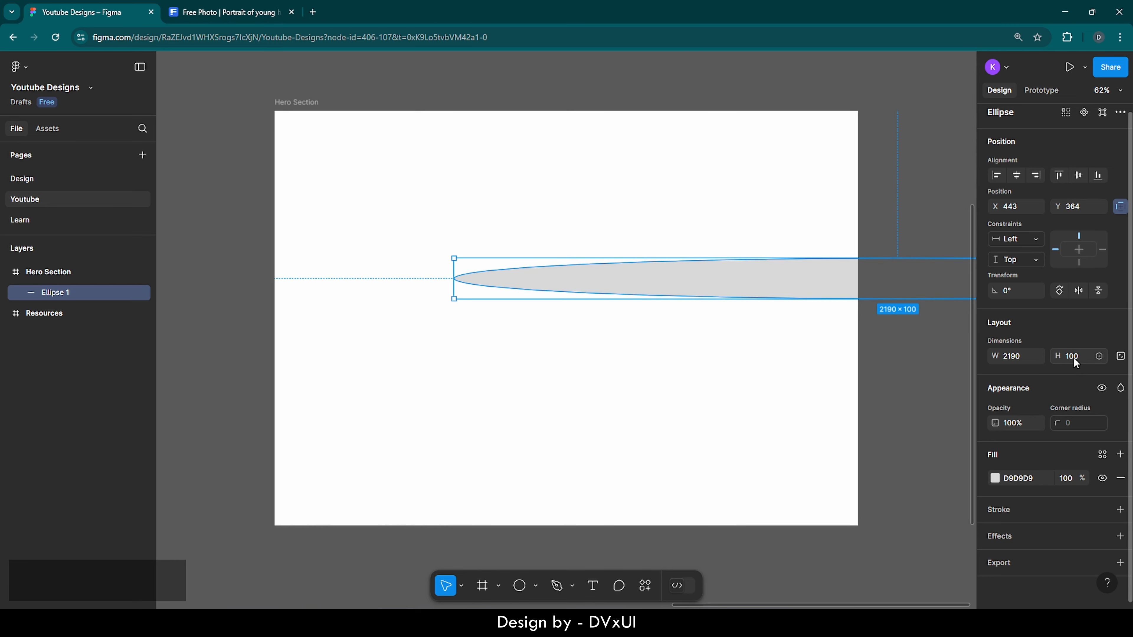
pyautogui.hotkey('ctrl', 'z')
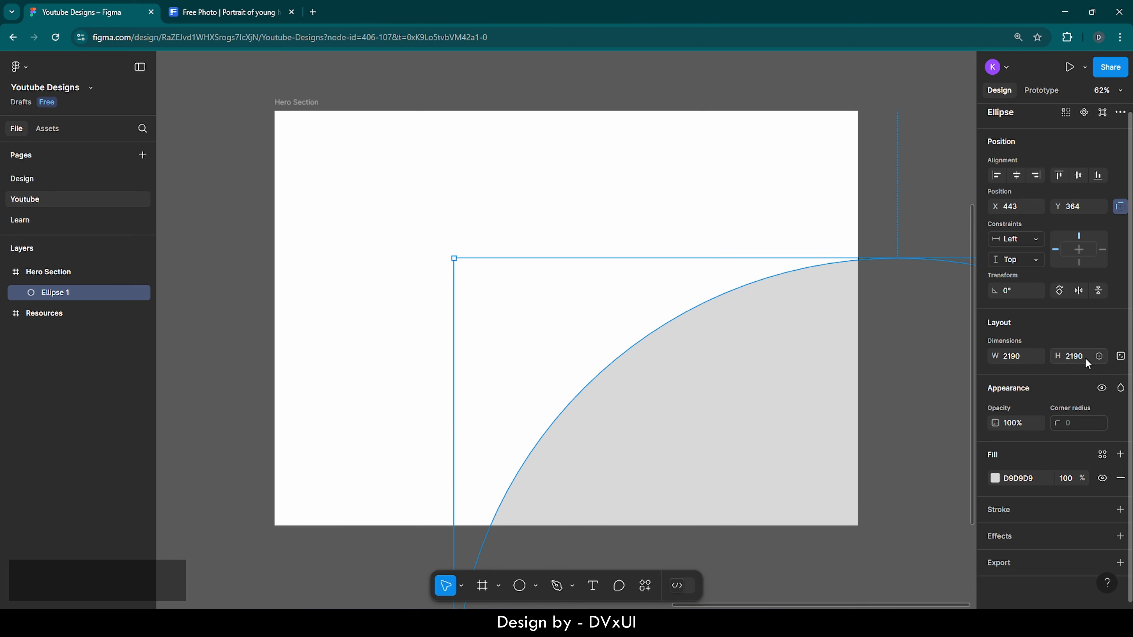
pyautogui.click(1120, 357)
# Step: Center the large circle horizontally in the Hero Section frame
pyautogui.click(921, 228)
pyautogui.click(707, 374)
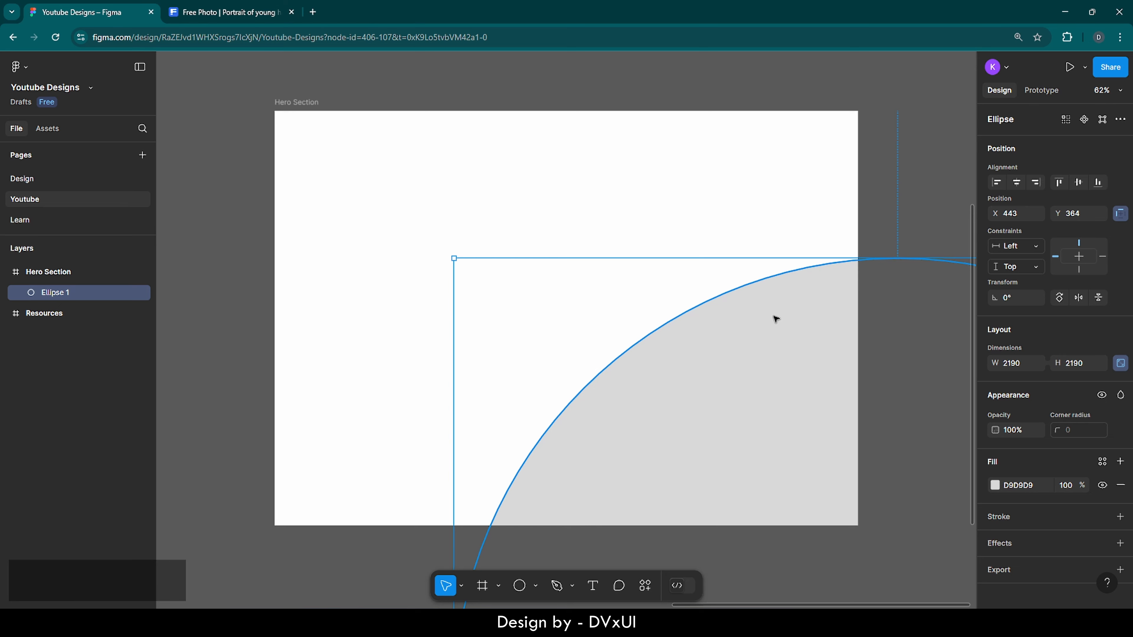
pyautogui.click(1017, 183)
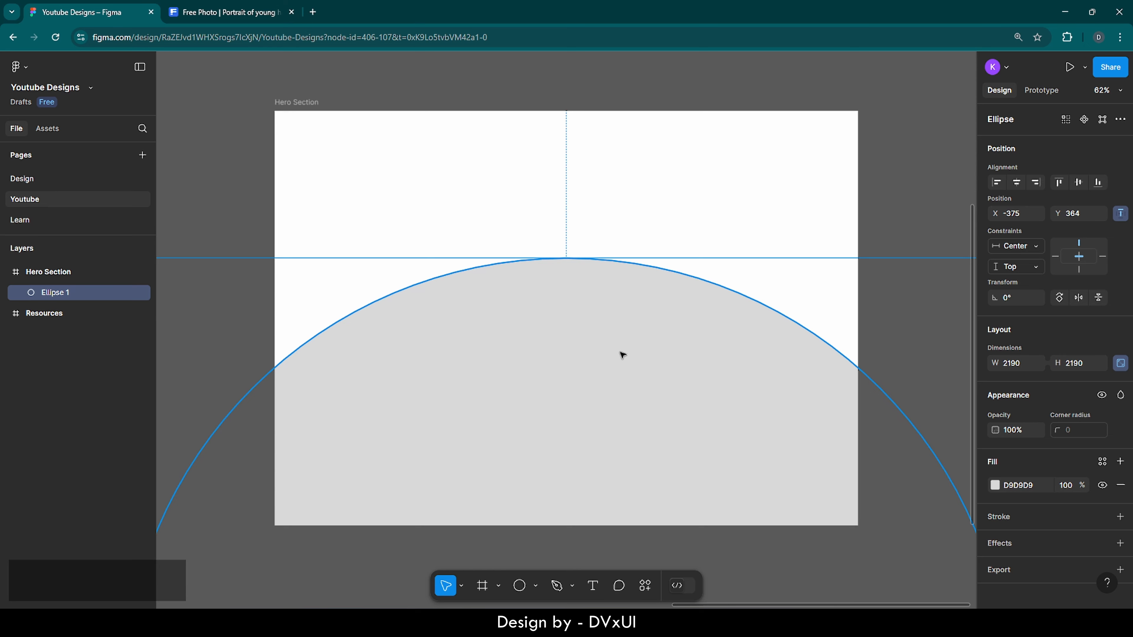
# Step: Move the circle straight down to Y 744 so only its top arc fills the lower part of the frame
pyautogui.press('shift')
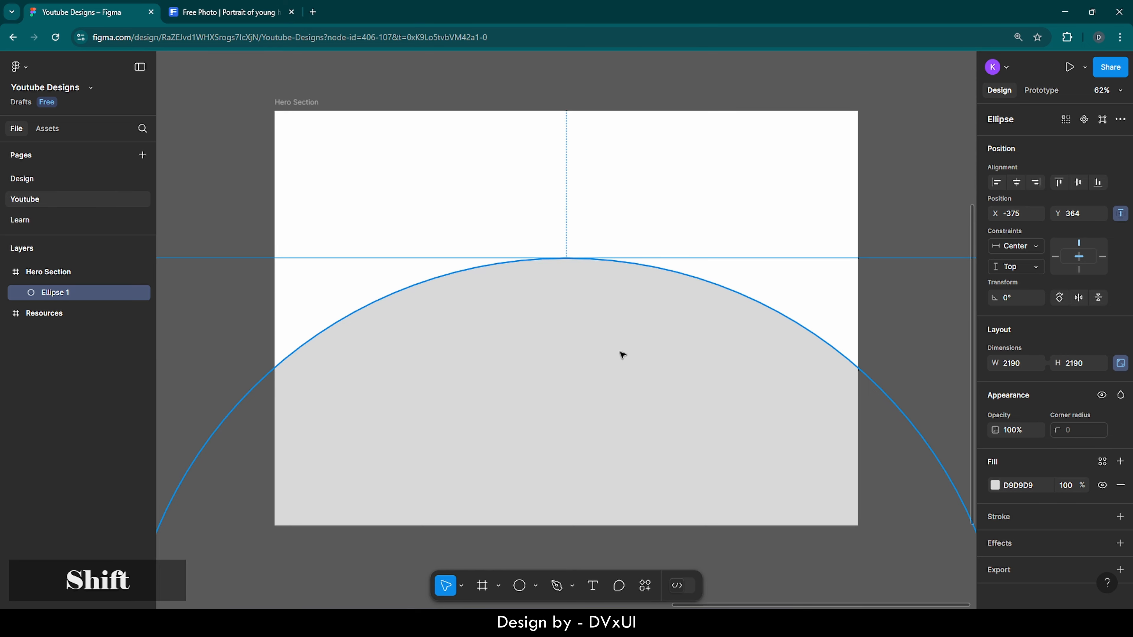
pyautogui.hotkey('shift', 'Down')
pyautogui.hotkey('shift', 'Down')
pyautogui.hotkey('shift', 'Down')
pyautogui.hotkey('shift', 'Down')
pyautogui.hotkey('shift', 'Down')
pyautogui.hotkey('shift', 'Down')
pyautogui.hotkey('shift', 'Down')
pyautogui.hotkey('shift', 'Down')
pyautogui.hotkey('shift', 'Down')
pyautogui.hotkey('shift', 'Down')
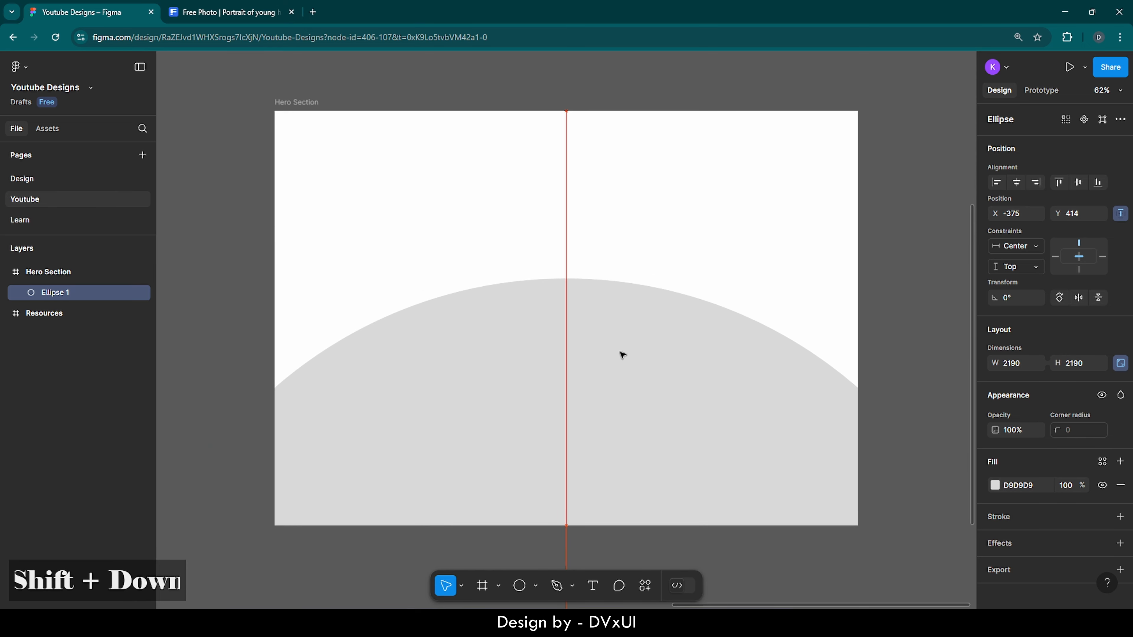
pyautogui.hotkey('shift', 'Down')
pyautogui.hotkey('shift', 'Down')
pyautogui.hotkey('shift', 'Down')
pyautogui.hotkey('shift', 'Down')
pyautogui.hotkey('shift', 'Down')
pyautogui.hotkey('shift', 'Down')
pyautogui.hotkey('shift', 'Down')
pyautogui.hotkey('shift', 'Down')
pyautogui.hotkey('shift', 'Down')
pyautogui.hotkey('shift', 'Down')
pyautogui.hotkey('shift', 'Down')
pyautogui.hotkey('shift', 'Down')
pyautogui.hotkey('shift', 'Down')
pyautogui.hotkey('shift', 'Down')
pyautogui.hotkey('shift', 'Down')
pyautogui.hotkey('shift', 'Down')
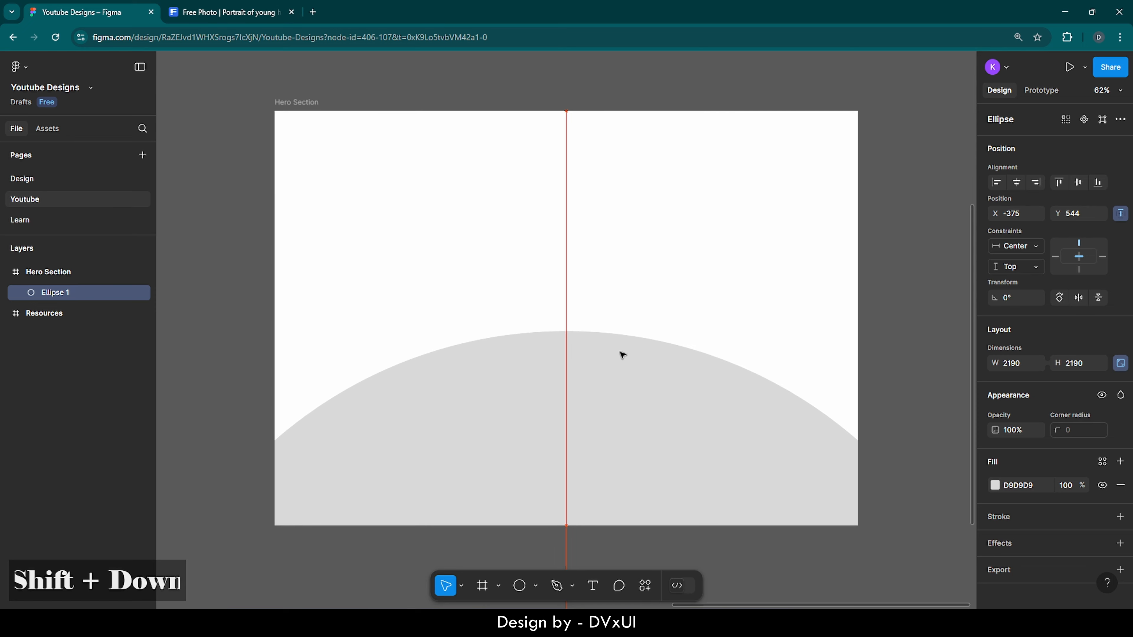
pyautogui.hotkey('shift', 'Down')
pyautogui.hotkey('shift', 'Down')
pyautogui.hotkey('shift', 'Down')
pyautogui.hotkey('shift', 'Down')
pyautogui.hotkey('shift', 'Down')
pyautogui.hotkey('shift', 'Down')
pyautogui.hotkey('shift', 'Down')
pyautogui.hotkey('shift', 'Down')
pyautogui.hotkey('shift', 'Down')
pyautogui.hotkey('shift', 'Down')
pyautogui.hotkey('shift', 'Down')
pyautogui.hotkey('shift', 'Down')
pyautogui.hotkey('shift', 'Down')
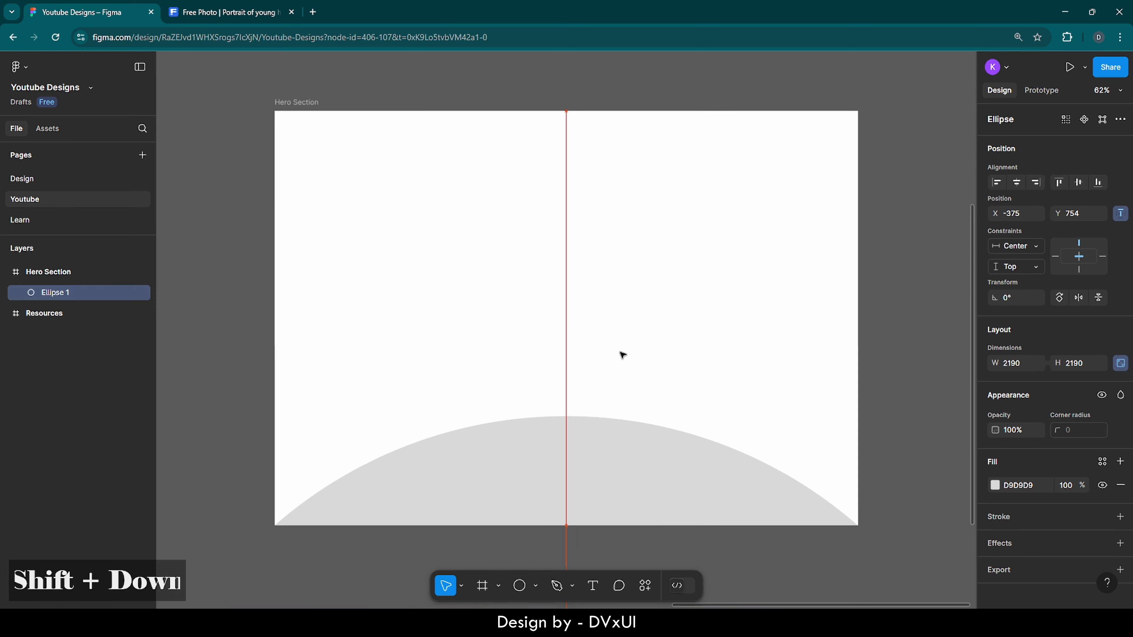
pyautogui.hotkey('shift', 'Up')
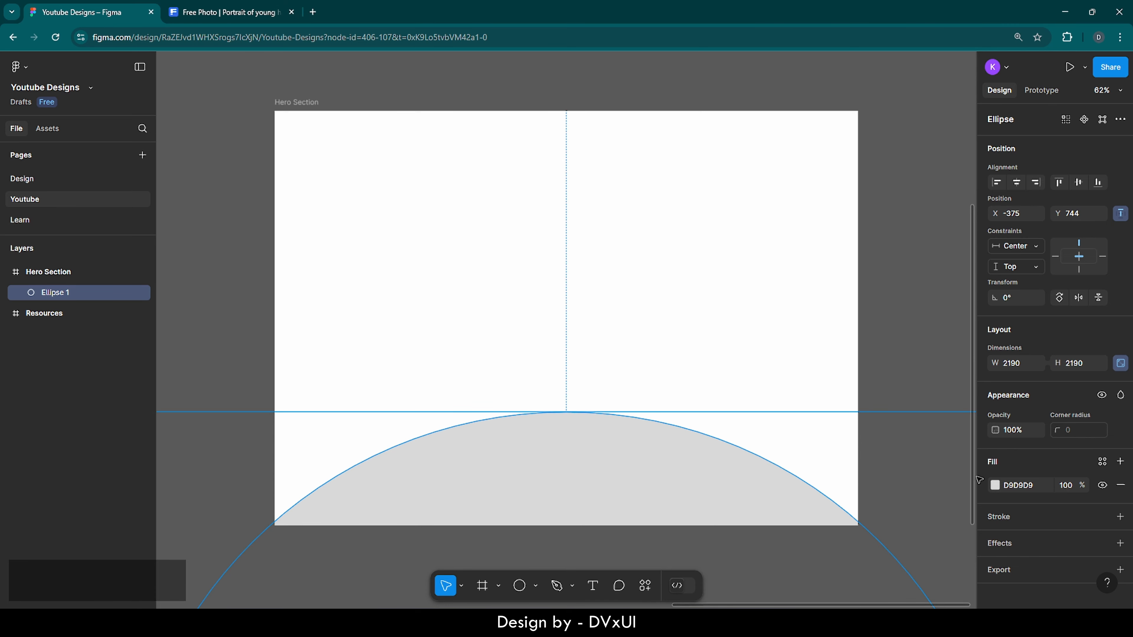
# Step: Fill the circle with the brown page color 7D4133 and check it against the color swatch in the Resources frame
pyautogui.click(995, 485)
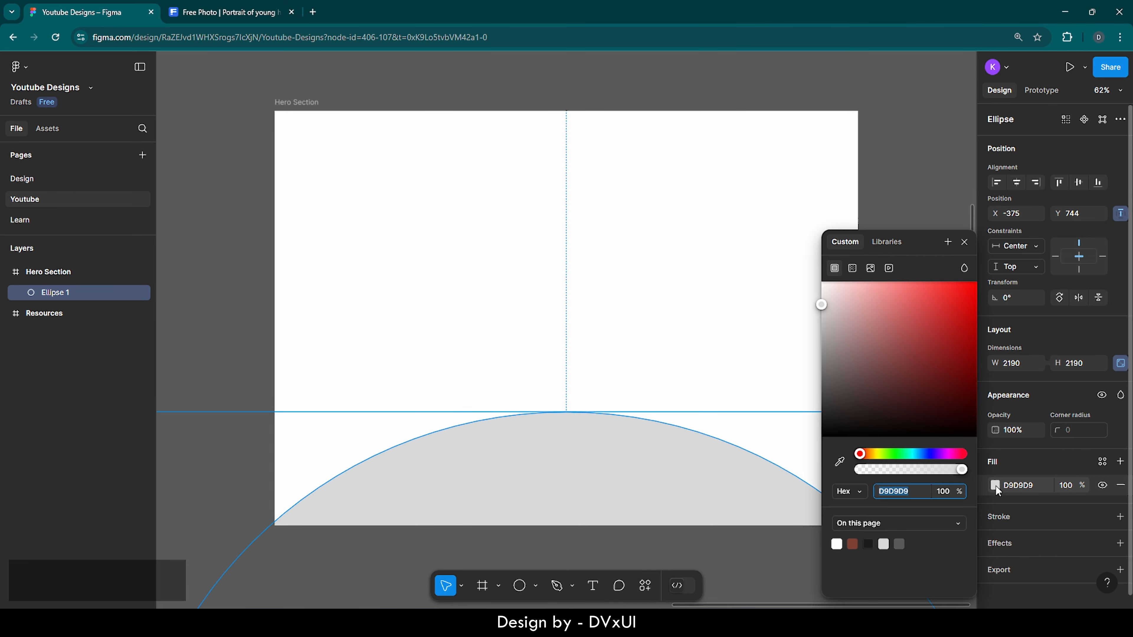
pyautogui.click(853, 543)
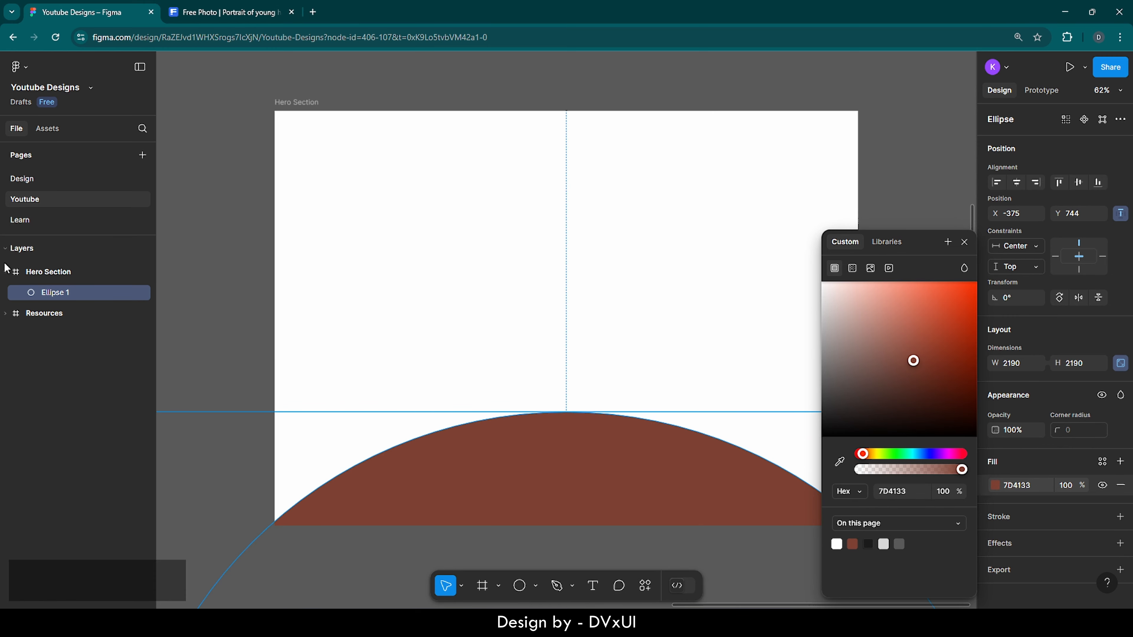
pyautogui.doubleClick(16, 313)
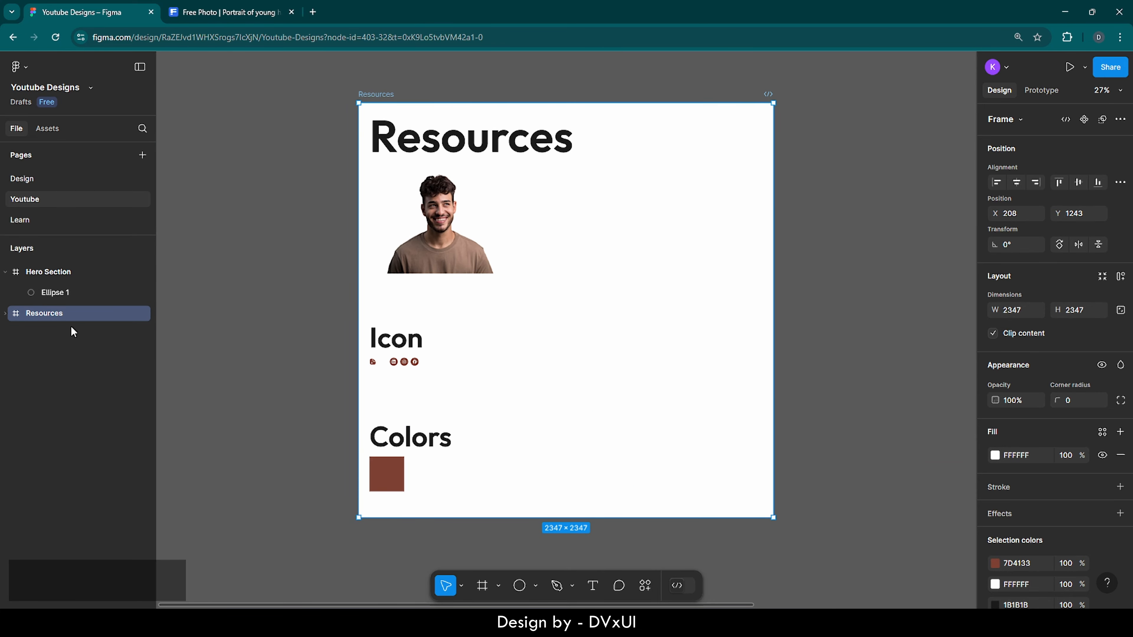
pyautogui.doubleClick(13, 275)
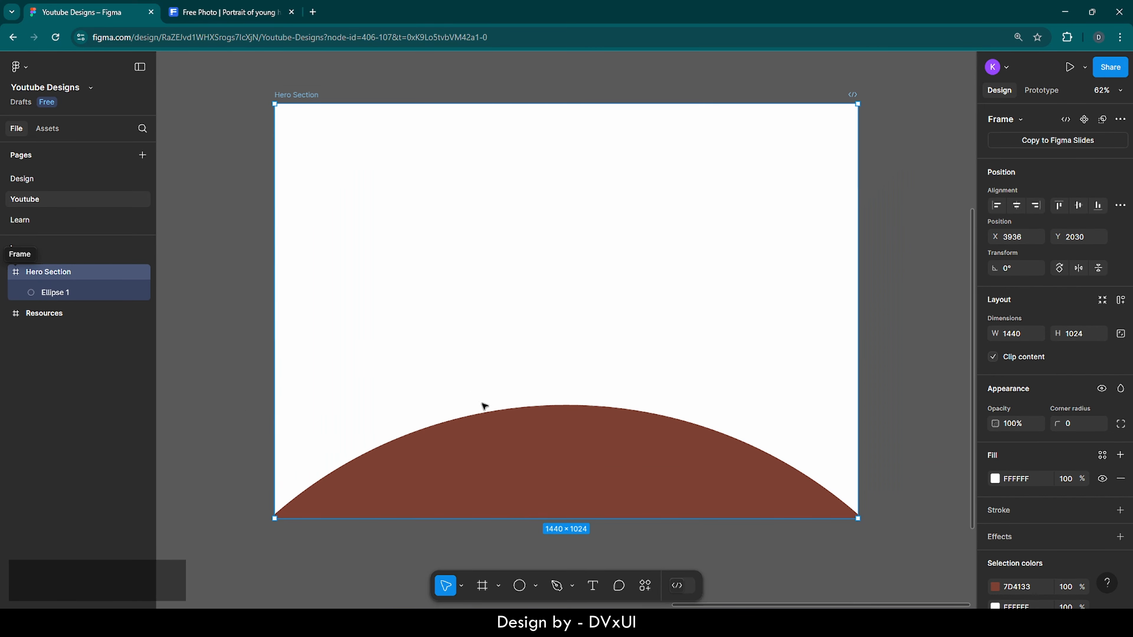
# Step: Change the circle's fill to a linear gradient and move its end stop to 25%
pyautogui.click(593, 475)
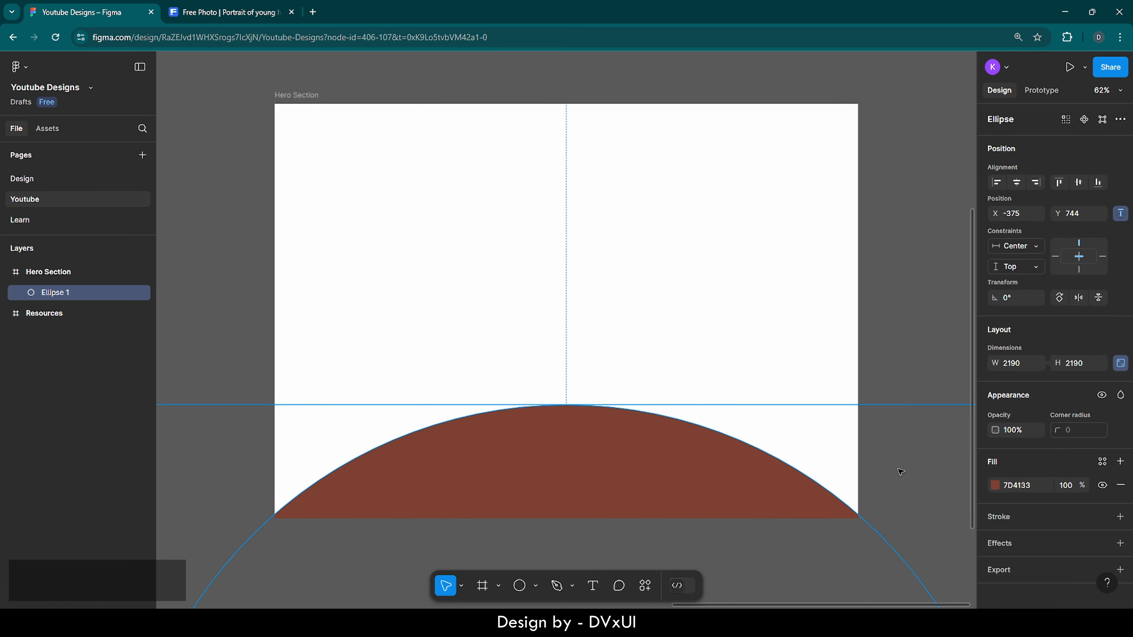
pyautogui.click(995, 485)
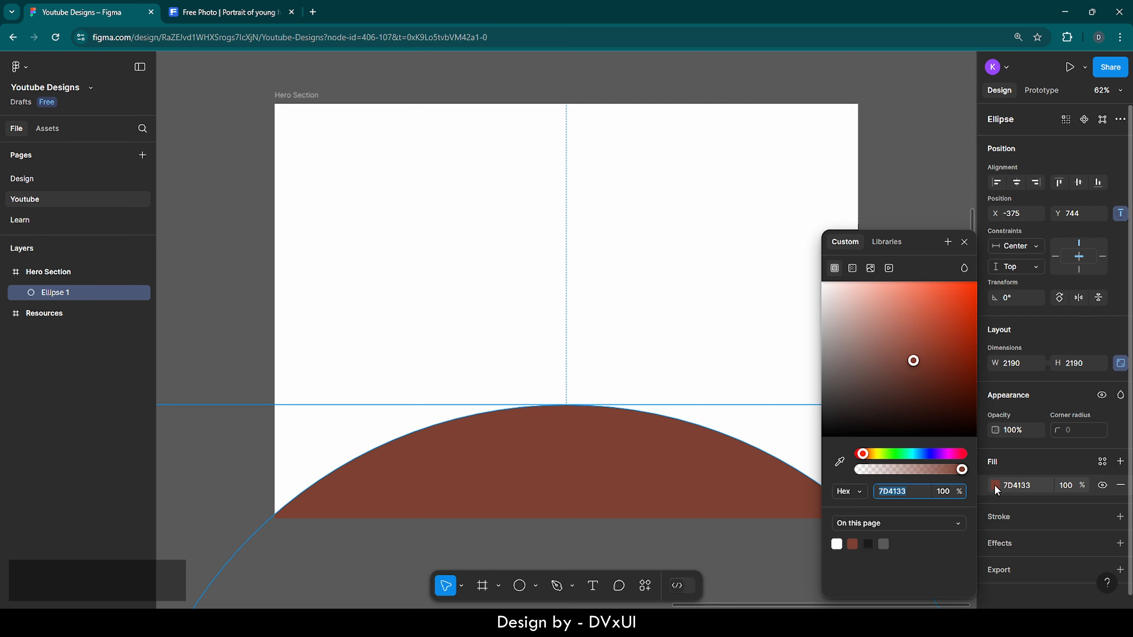
pyautogui.click(852, 268)
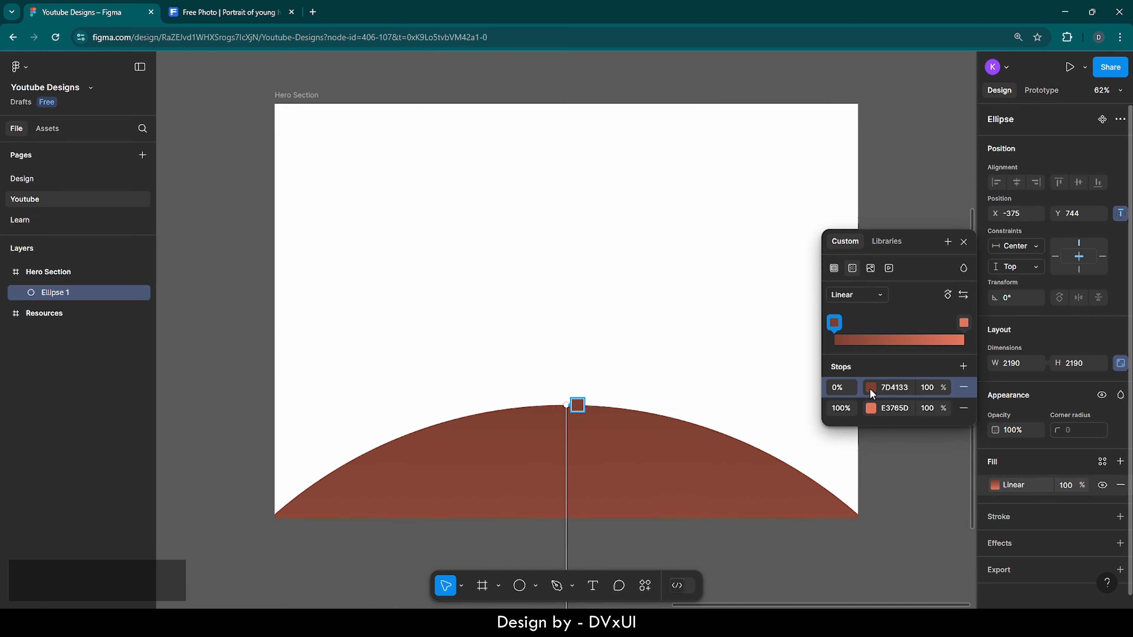
pyautogui.moveTo(964, 322); pyautogui.dragTo(869, 324)
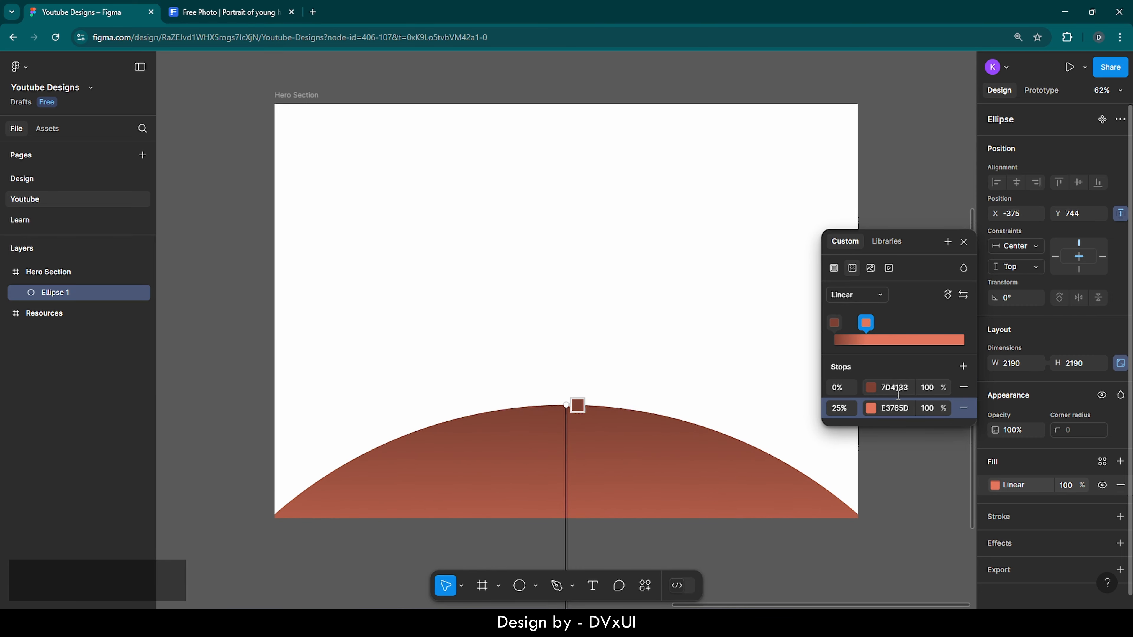
# Step: Recolor the circle's gradient, setting the 0% stop to 674024 and the 25% stop to CD7F48
pyautogui.click(892, 389)
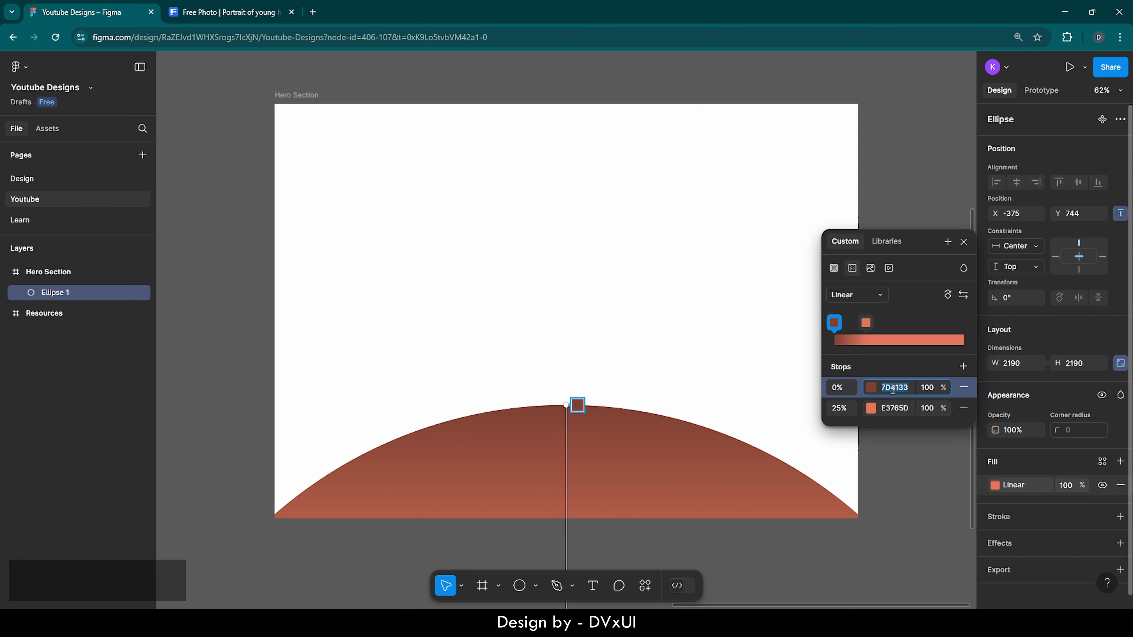
pyautogui.press('BackSpace')
pyautogui.write('674024')
pyautogui.press('Return')
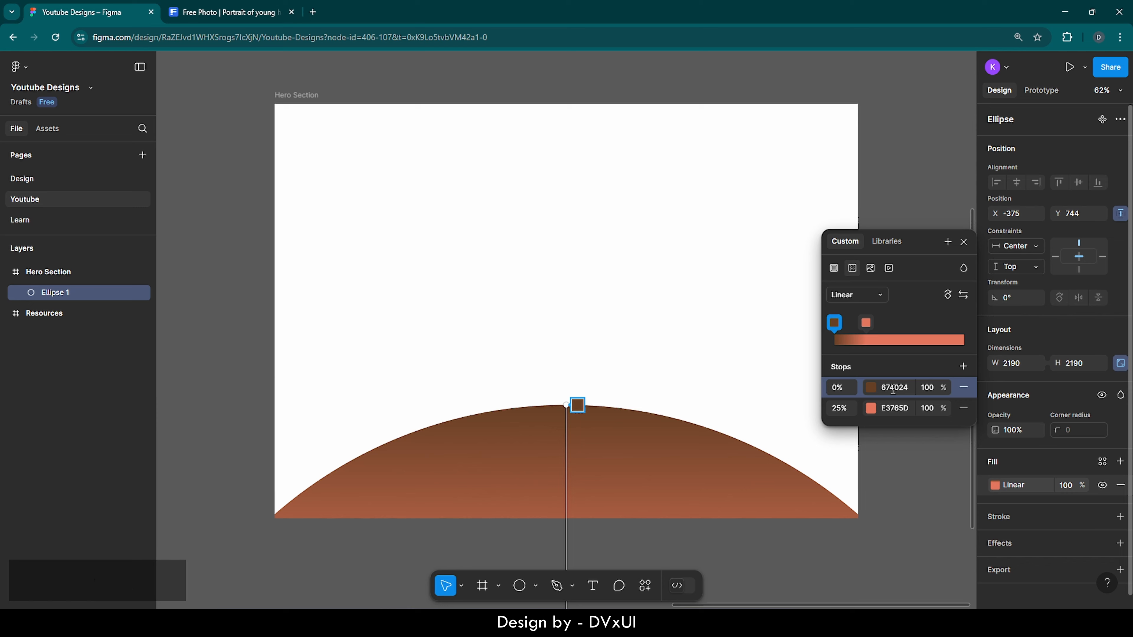
pyautogui.click(897, 404)
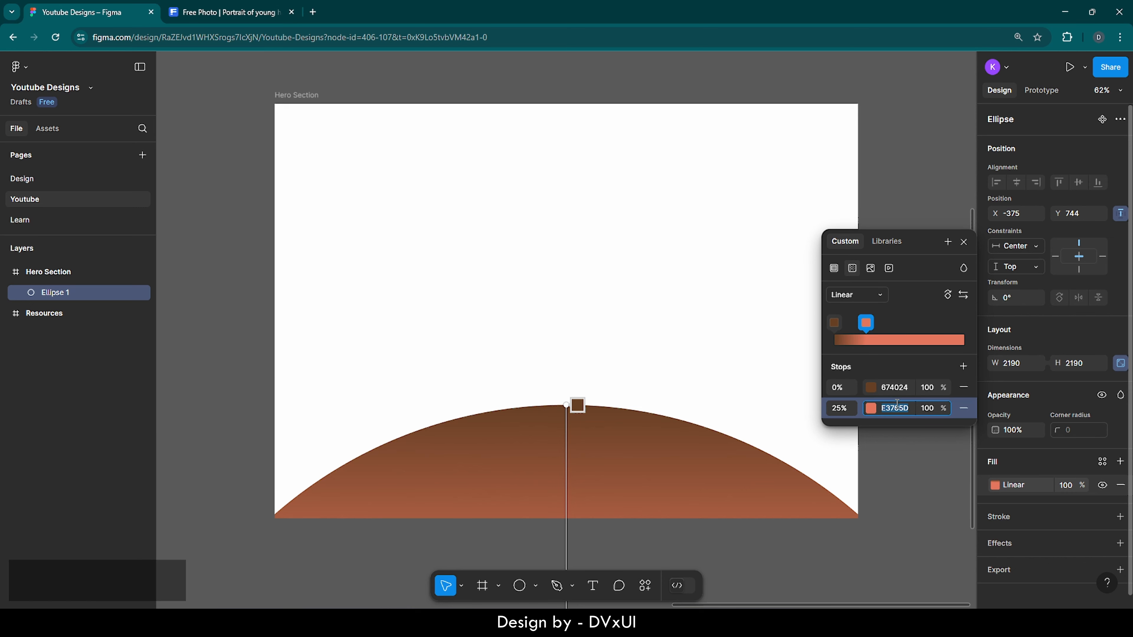
pyautogui.press('BackSpace')
pyautogui.write('cd7f48')
pyautogui.press('Return')
pyautogui.click(718, 335)
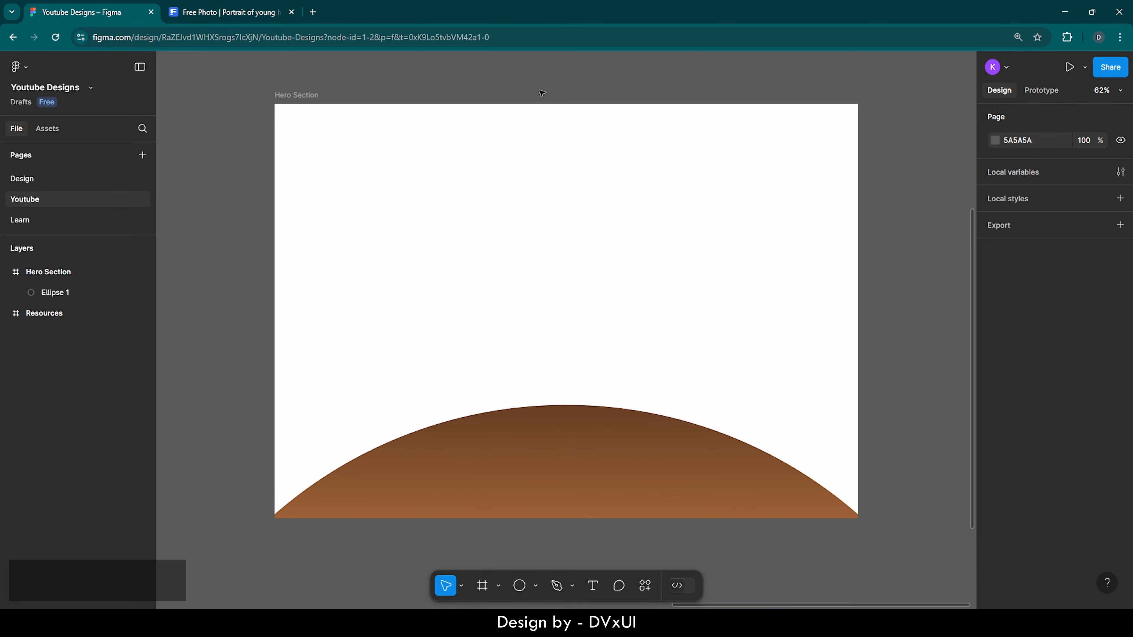
# Step: Round the Hero Section frame's corners with a radius of 24
pyautogui.click(291, 96)
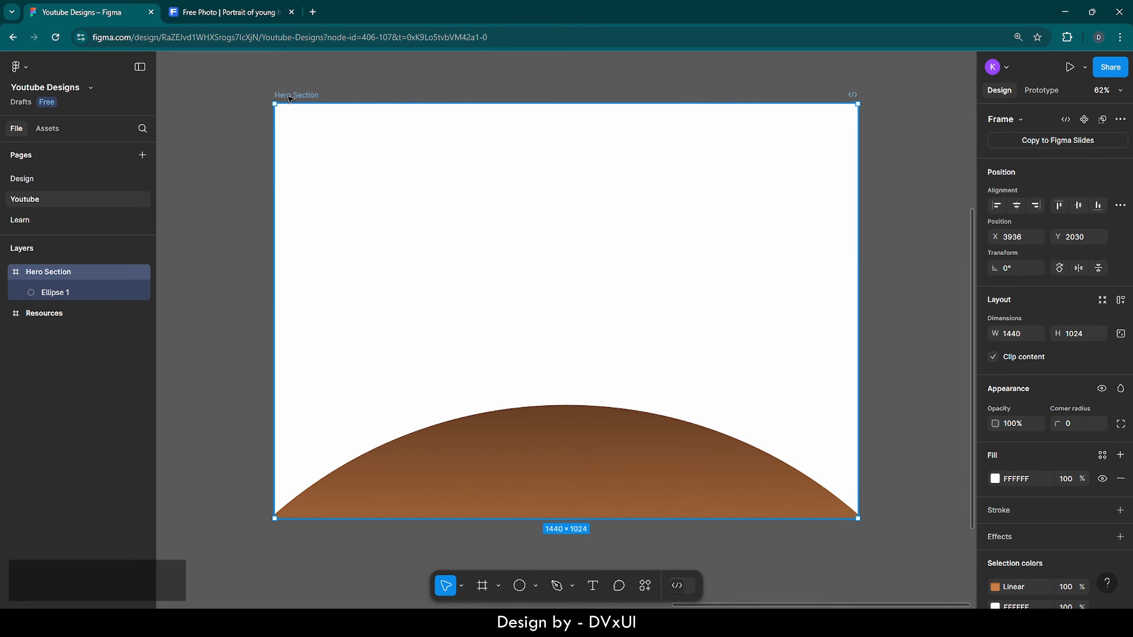
pyautogui.click(1077, 424)
pyautogui.press('BackSpace')
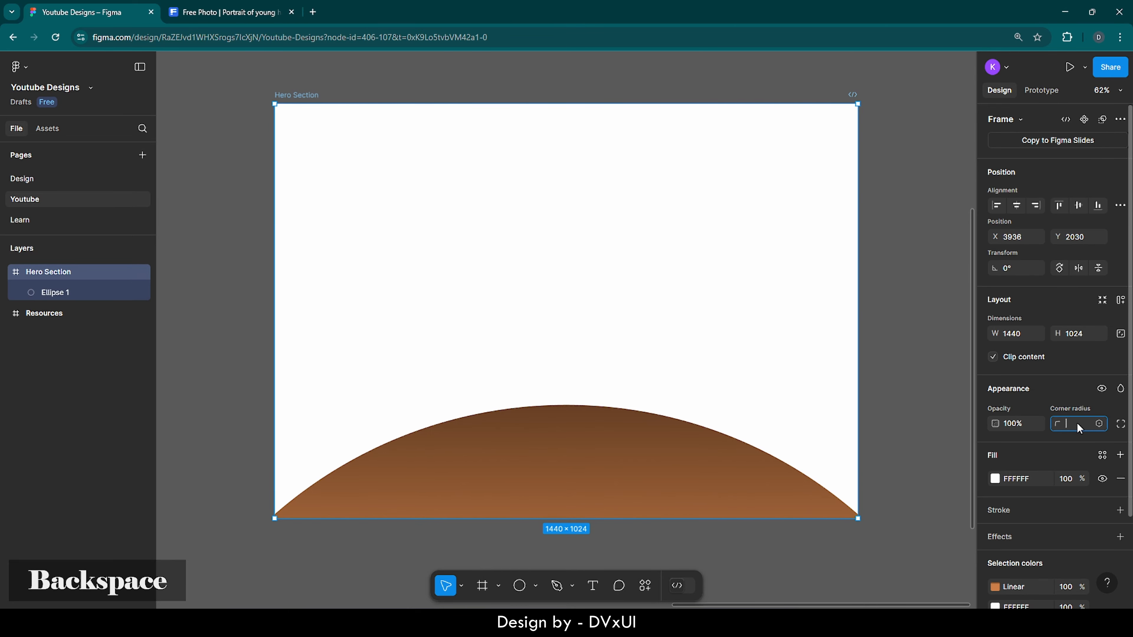
pyautogui.write('24')
pyautogui.press('Return')
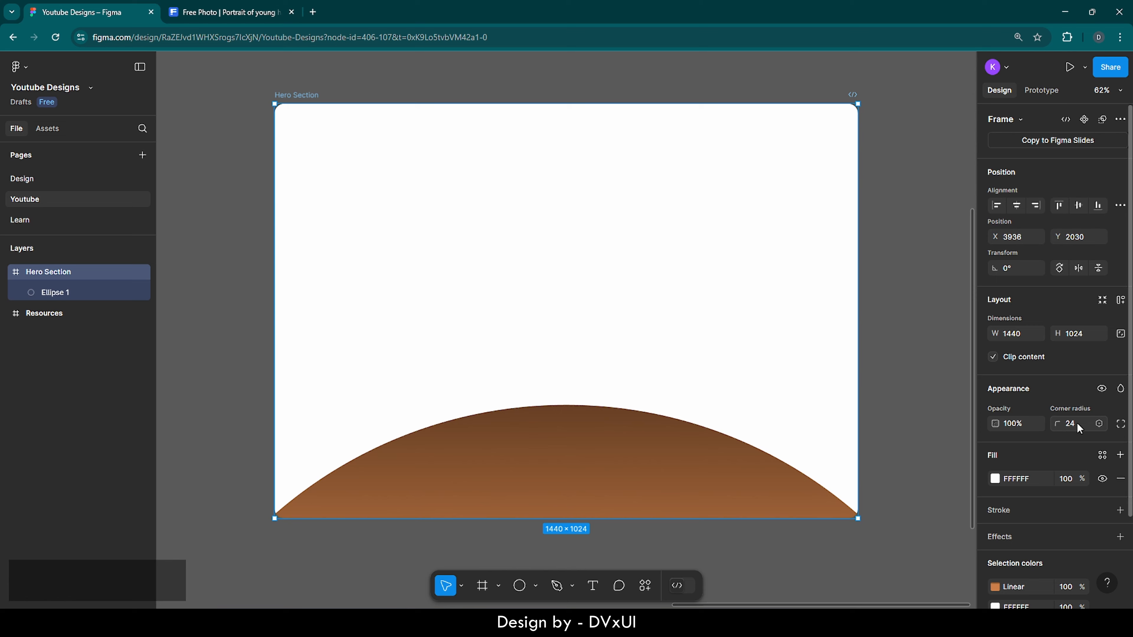
pyautogui.click(870, 298)
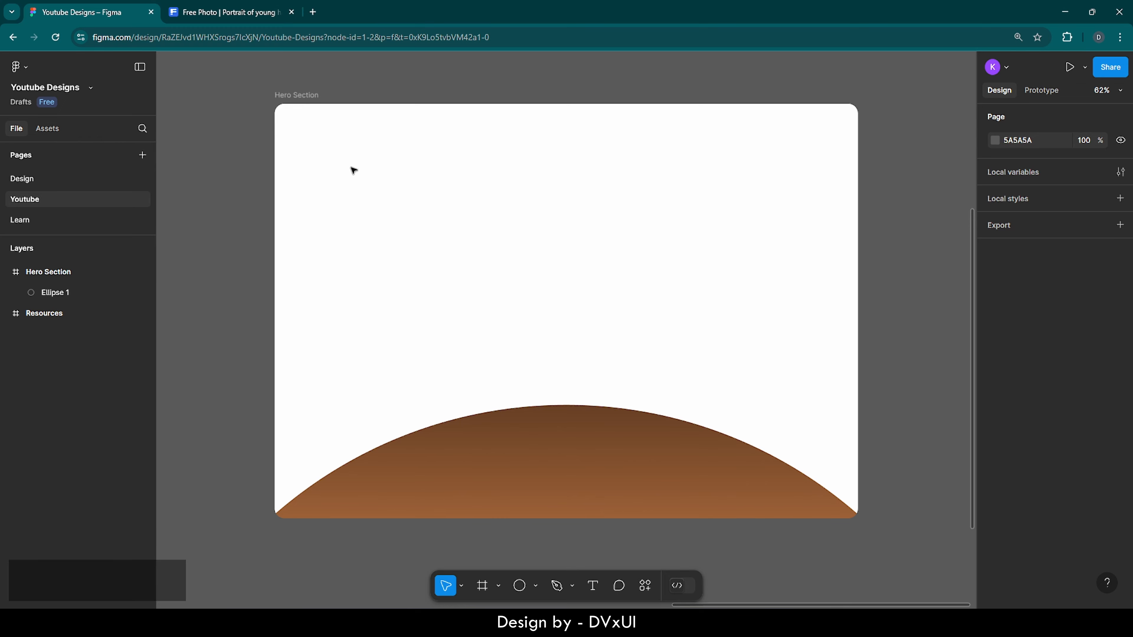
# Step: Add the lowercase logo text "vivekism." in the upper part of the Hero Section frame
pyautogui.press('t')
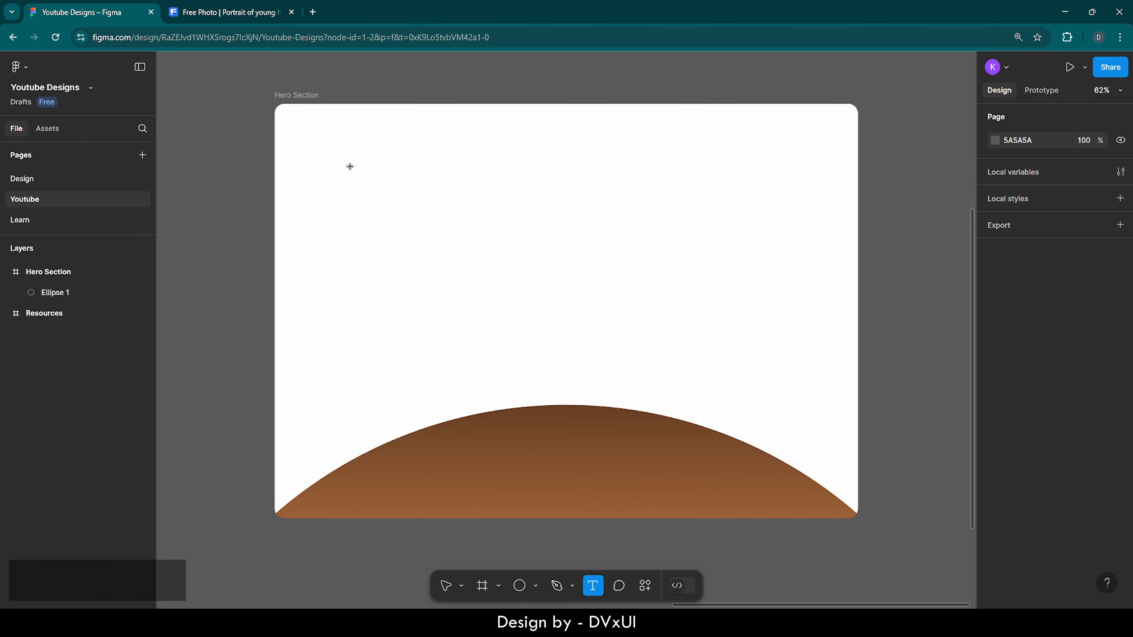
pyautogui.press('t')
pyautogui.click(353, 162)
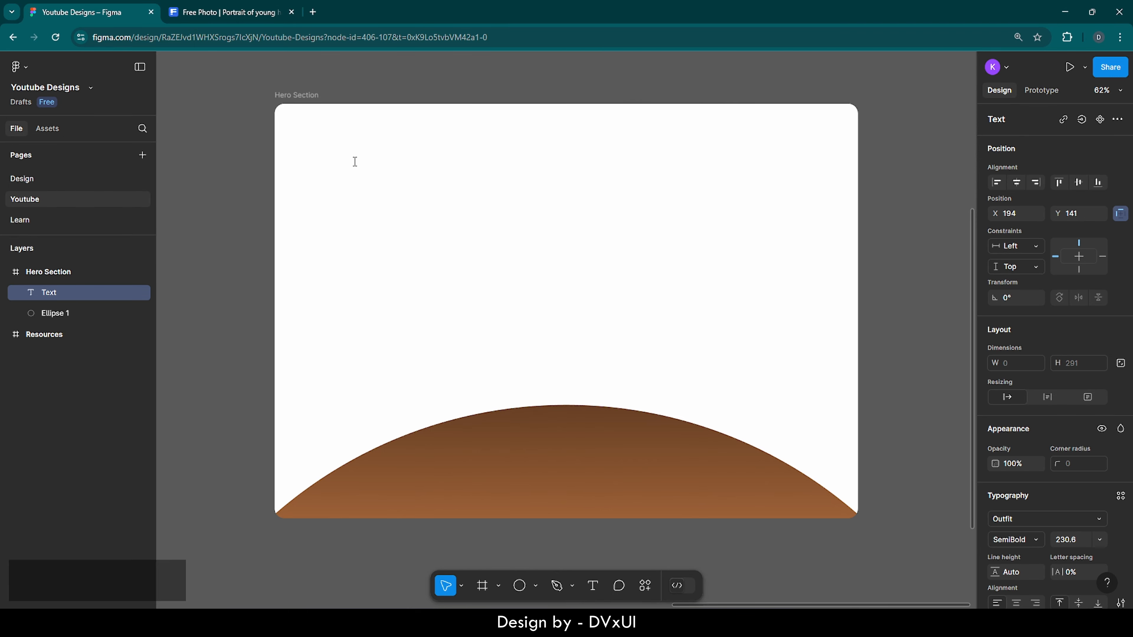
pyautogui.write('V')
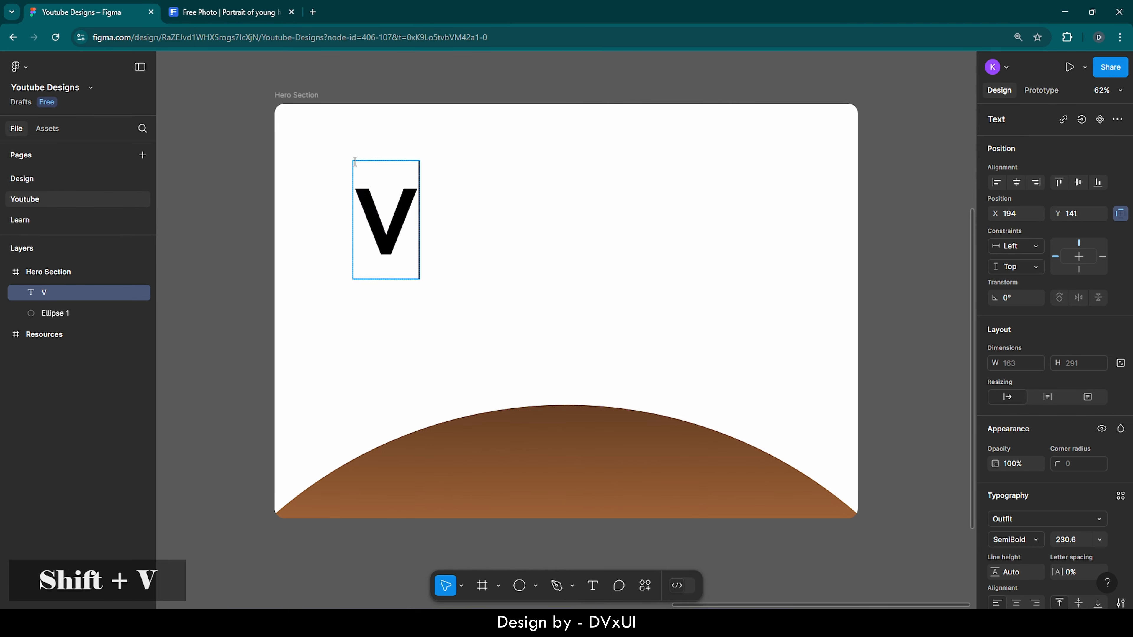
pyautogui.write('iveki')
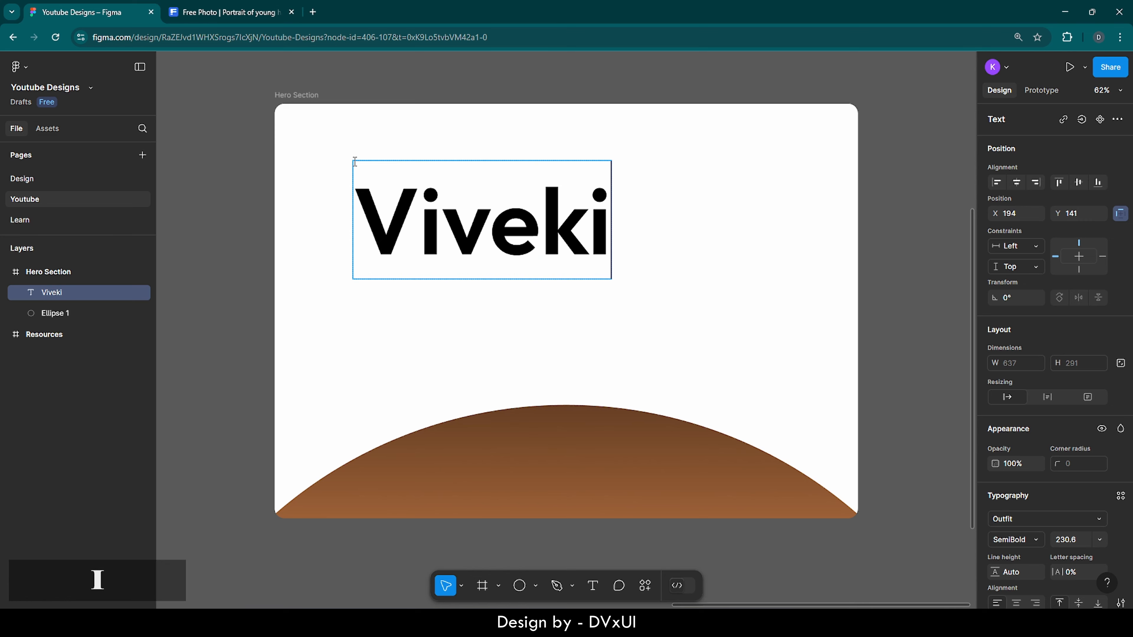
pyautogui.write('sm')
pyautogui.write('.')
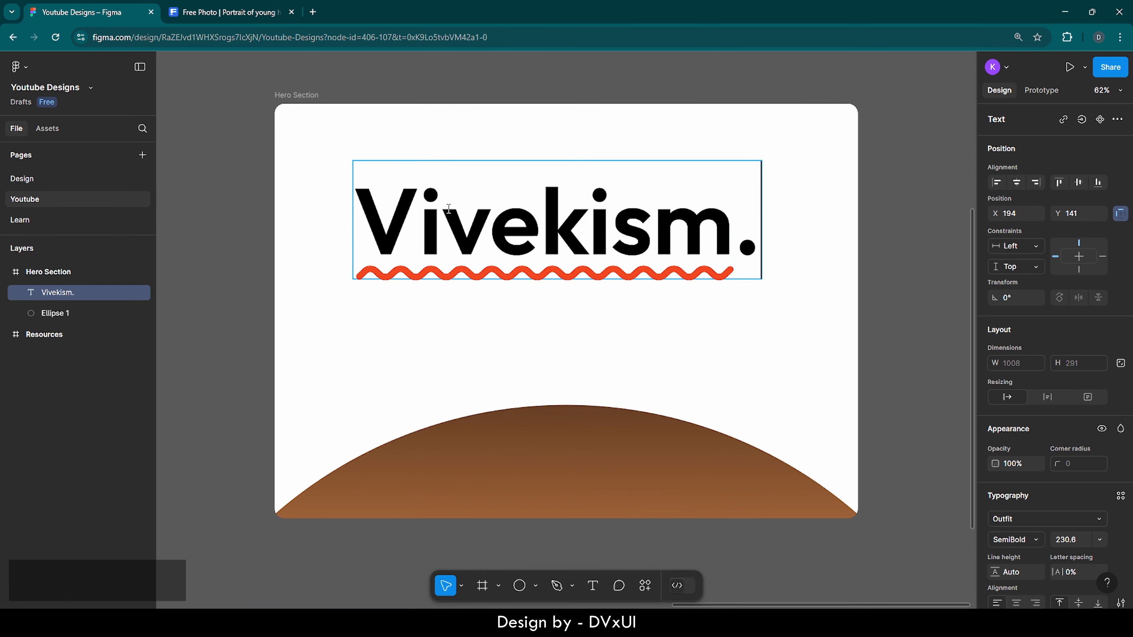
pyautogui.click(419, 210)
pyautogui.press('BackSpace')
pyautogui.write('v')
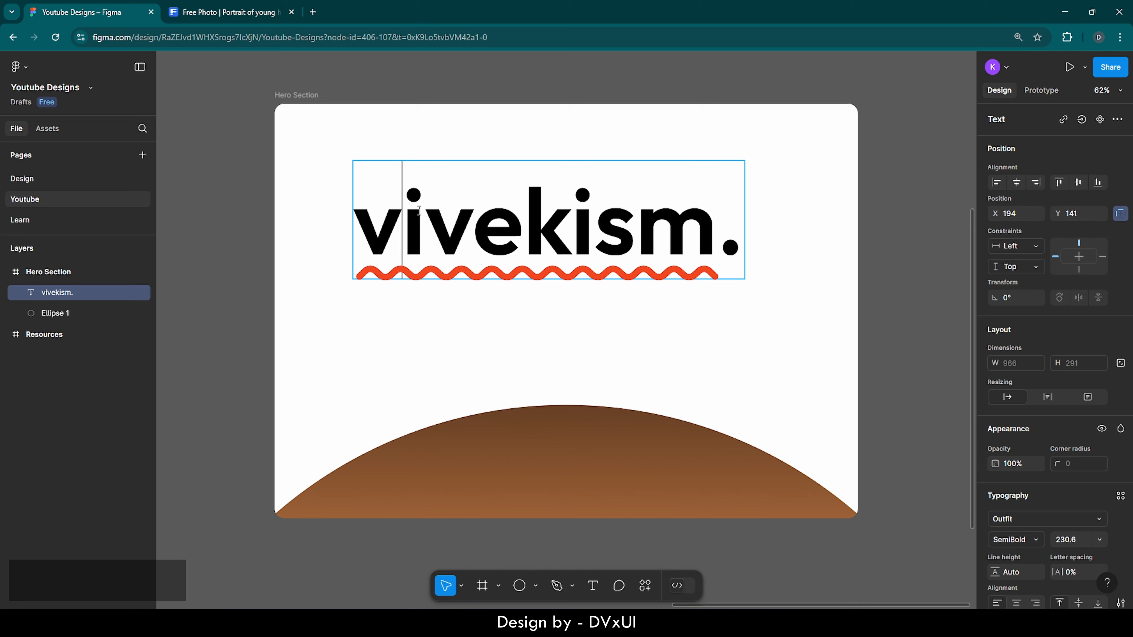
# Step: Set the logo text to size 32 in Medium weight and move it to the frame's upper-left corner, about X 58, Y 38
pyautogui.hotkey('ctrl', 'a')
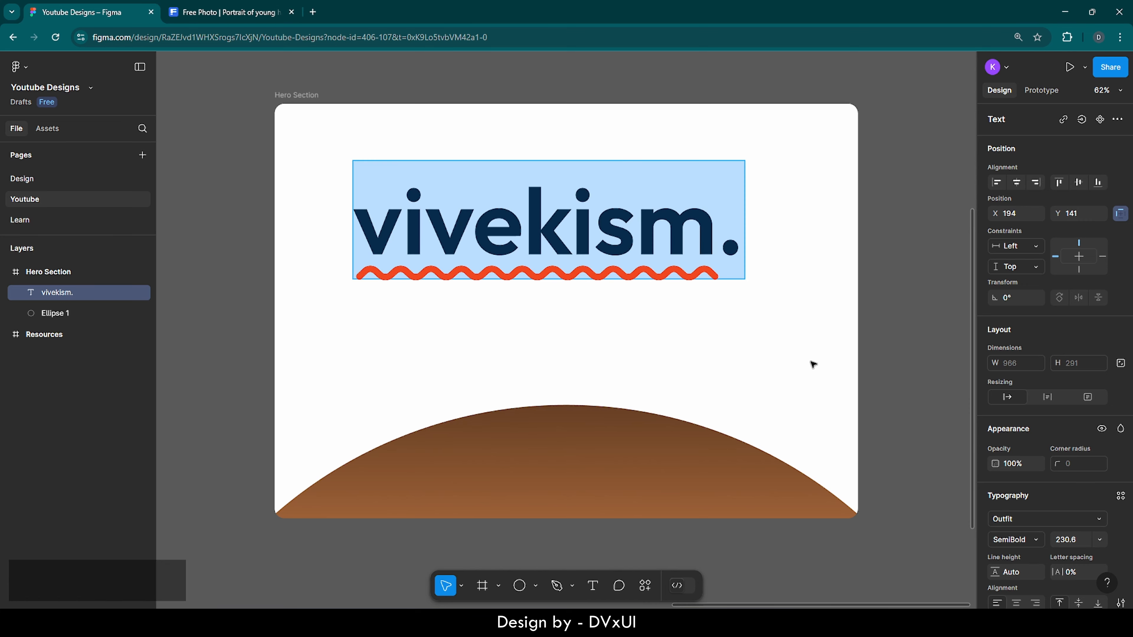
pyautogui.click(1078, 539)
pyautogui.scroll(-4, 1078, 538)
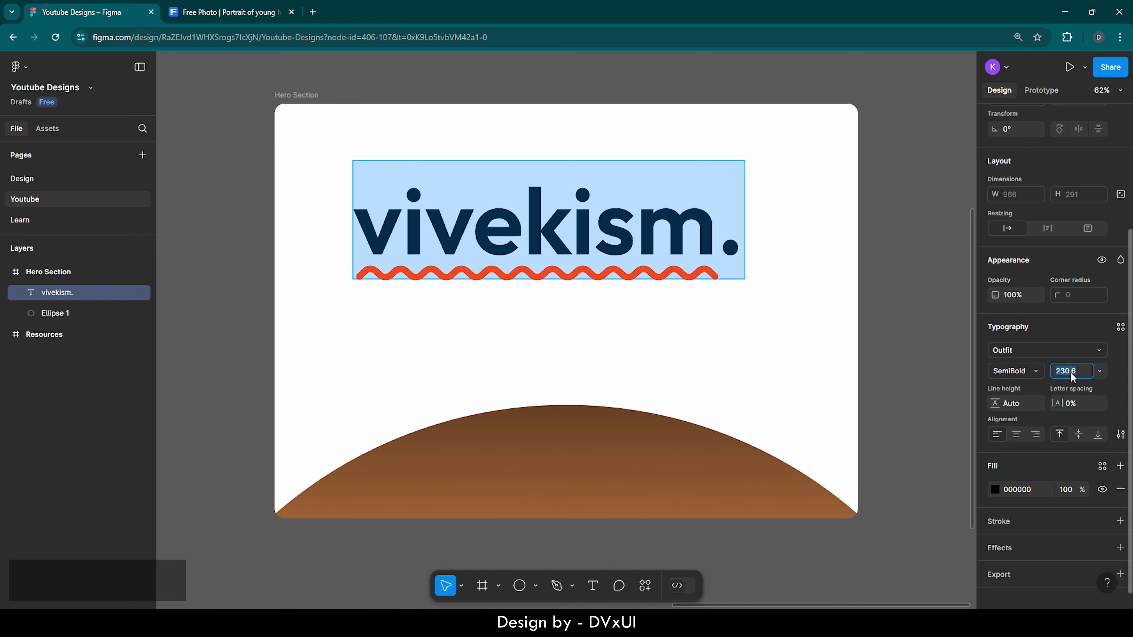
pyautogui.press('BackSpace')
pyautogui.write('32')
pyautogui.press('Return')
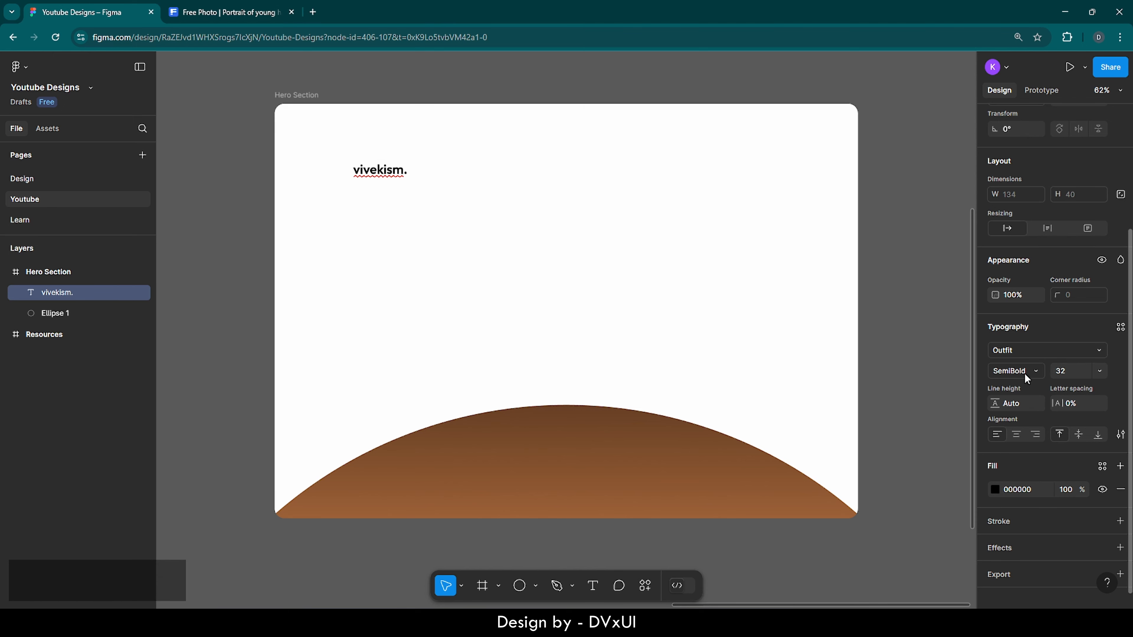
pyautogui.click(1024, 373)
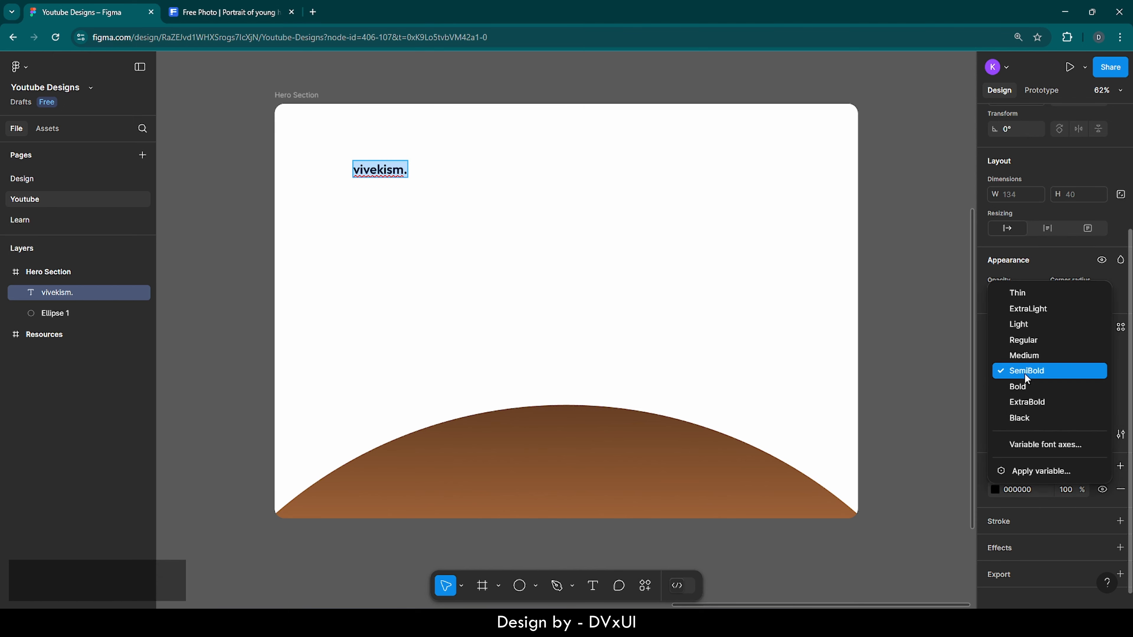
pyautogui.click(1021, 357)
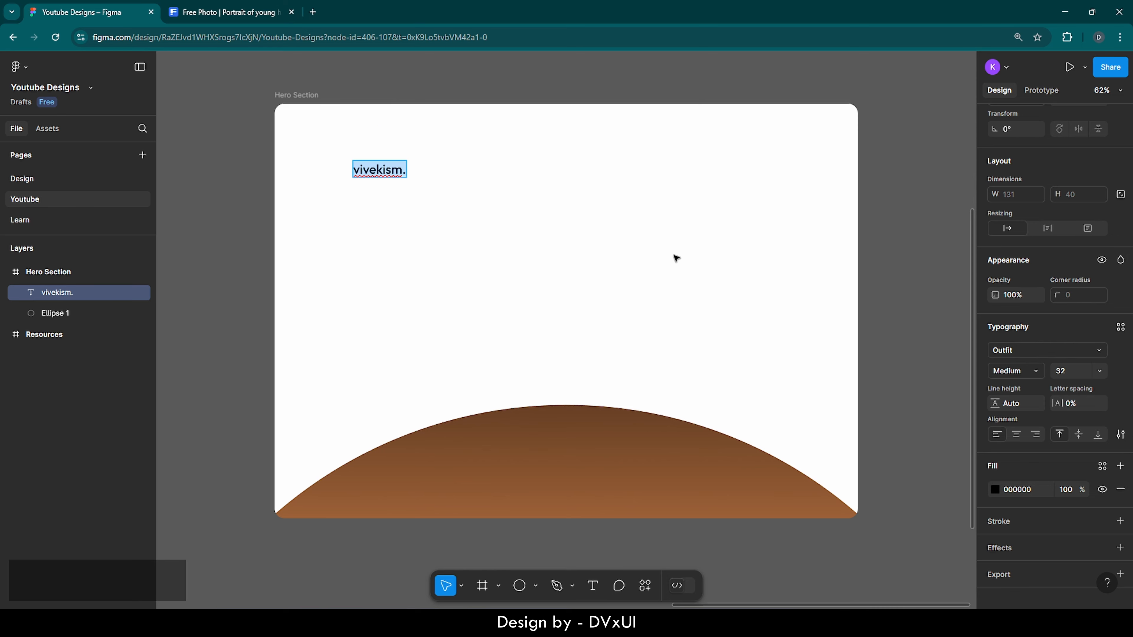
pyautogui.moveTo(375, 163); pyautogui.dragTo(330, 133)
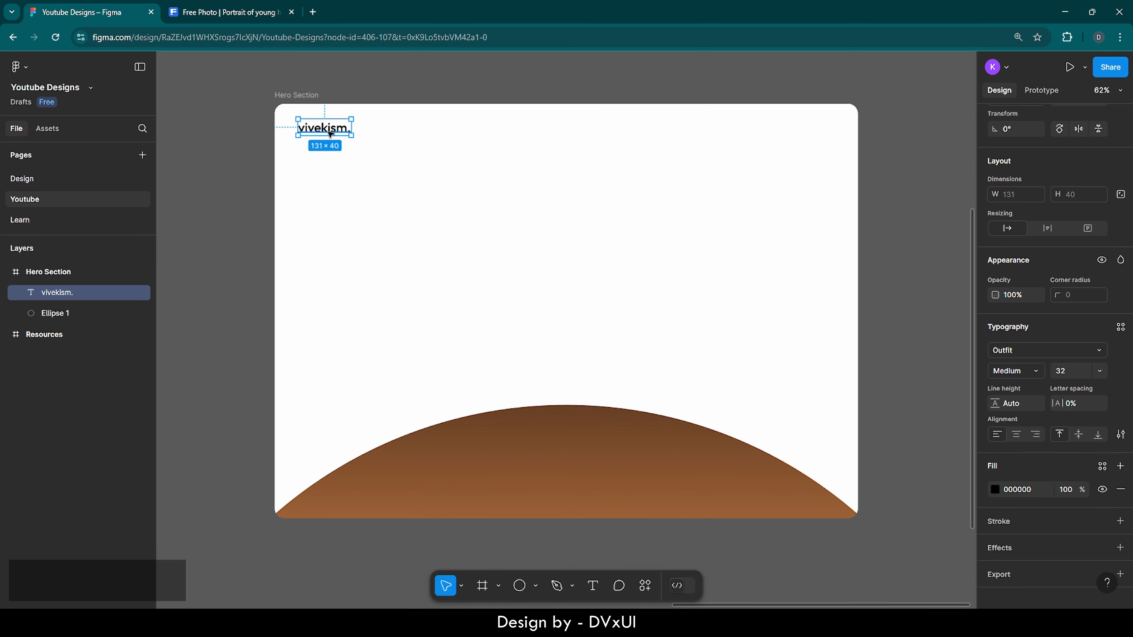
pyautogui.click(380, 134)
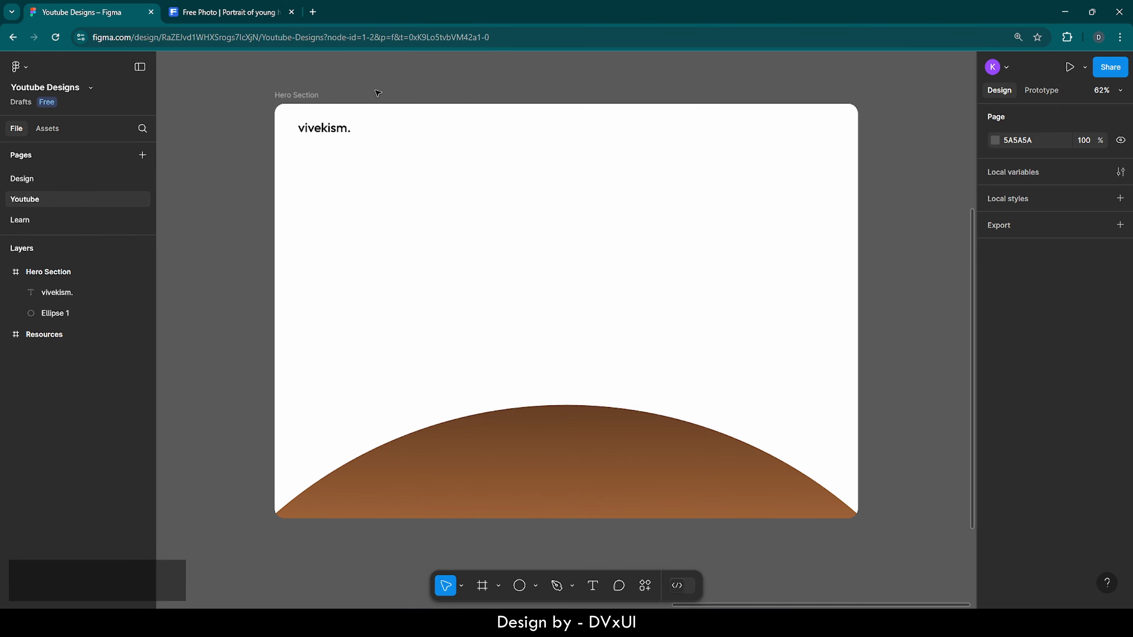
# Step: Add a layout grid to the Hero Section frame and make it a column grid with 12 columns
pyautogui.click(290, 95)
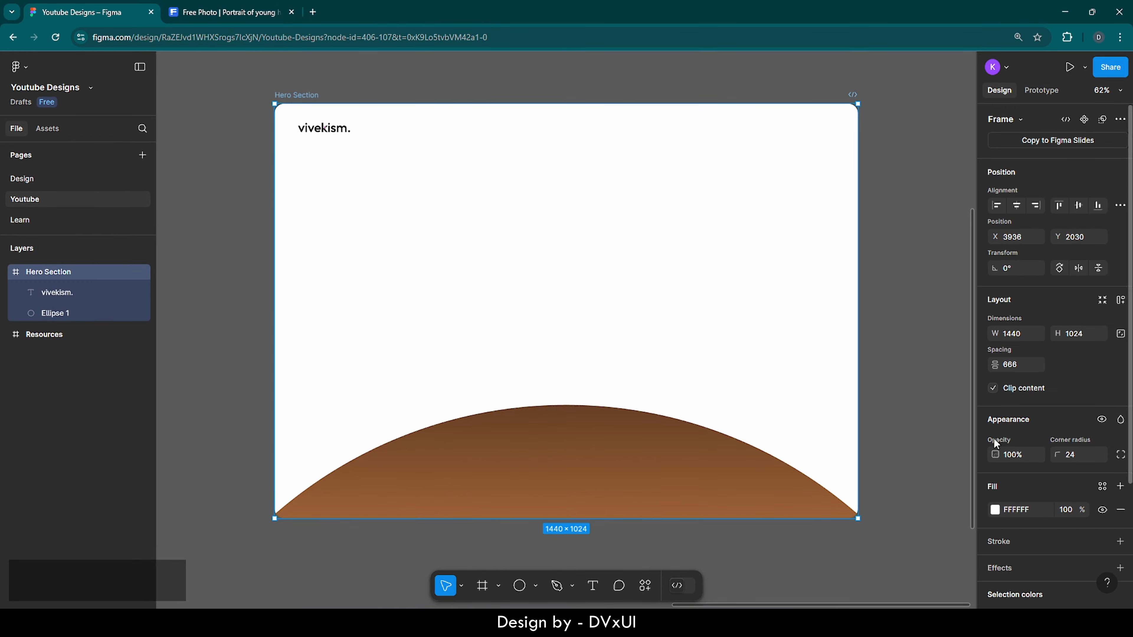
pyautogui.scroll(-4, 993, 438)
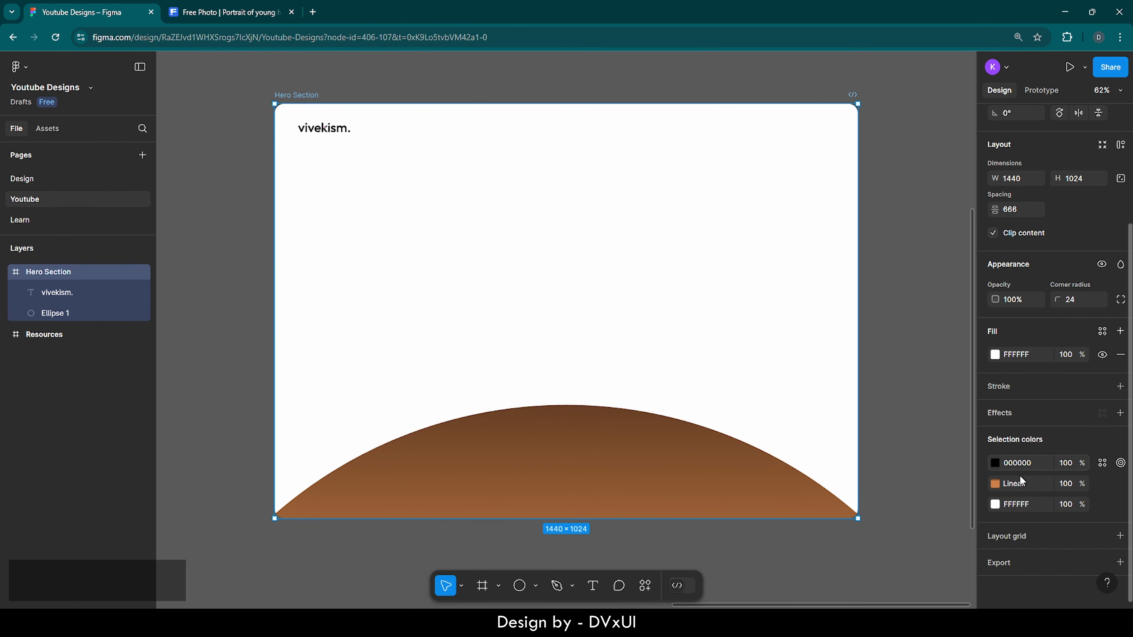
pyautogui.click(1010, 540)
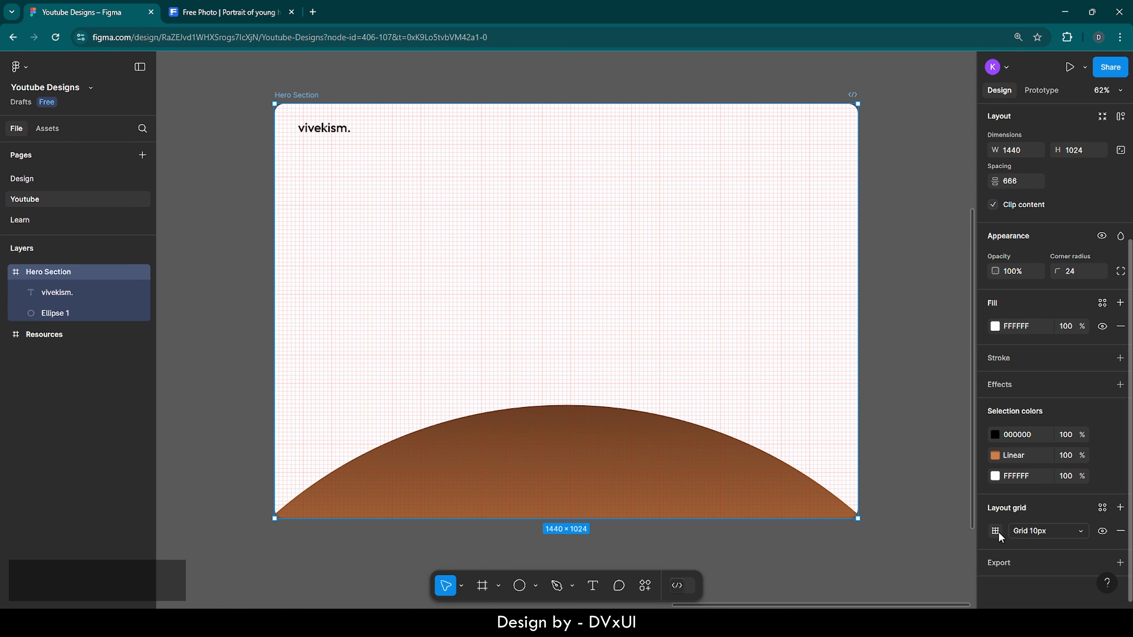
pyautogui.click(996, 532)
pyautogui.click(876, 533)
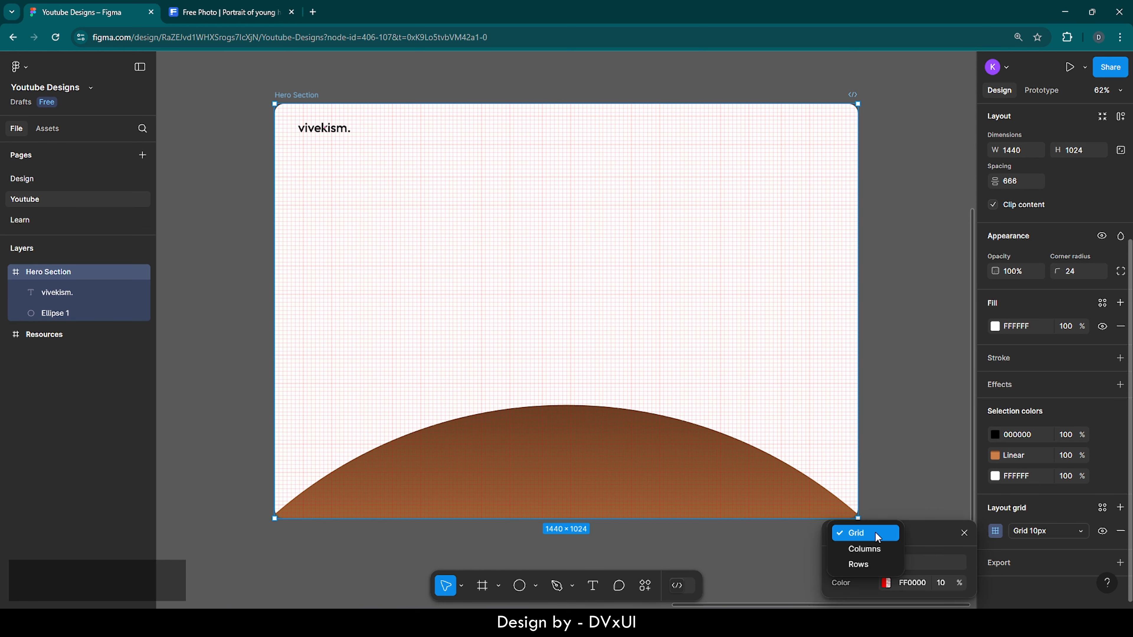
pyautogui.click(872, 548)
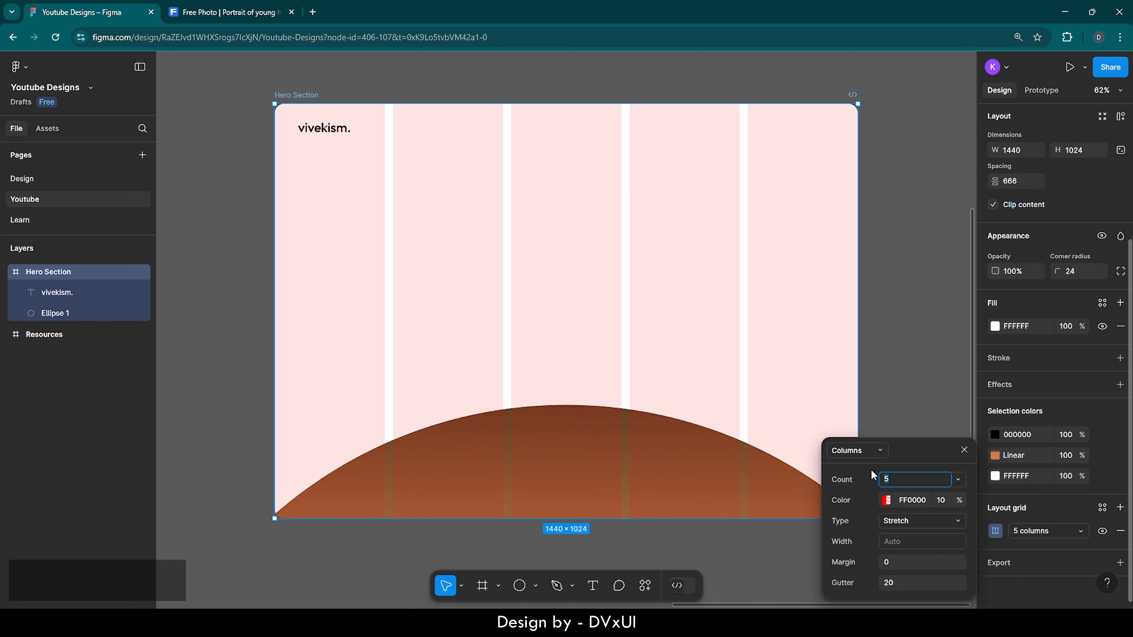
pyautogui.write('12')
pyautogui.press('Return')
# Step: Set the margin of the Hero Section's column grid to 80
pyautogui.click(893, 561)
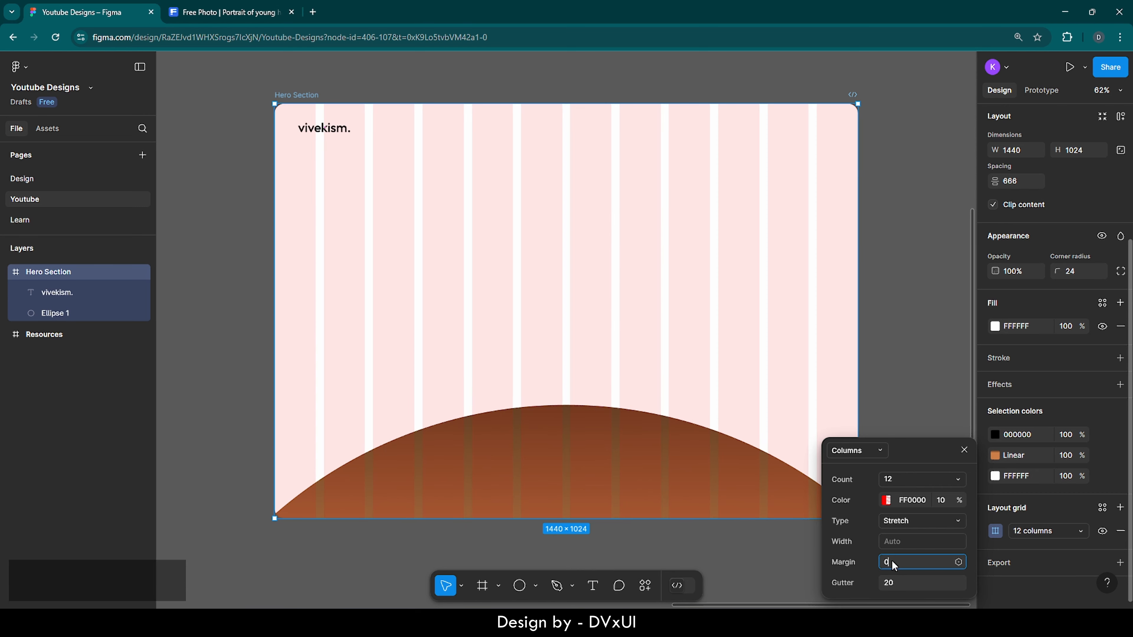
pyautogui.press('BackSpace')
pyautogui.write('80')
pyautogui.press('Return')
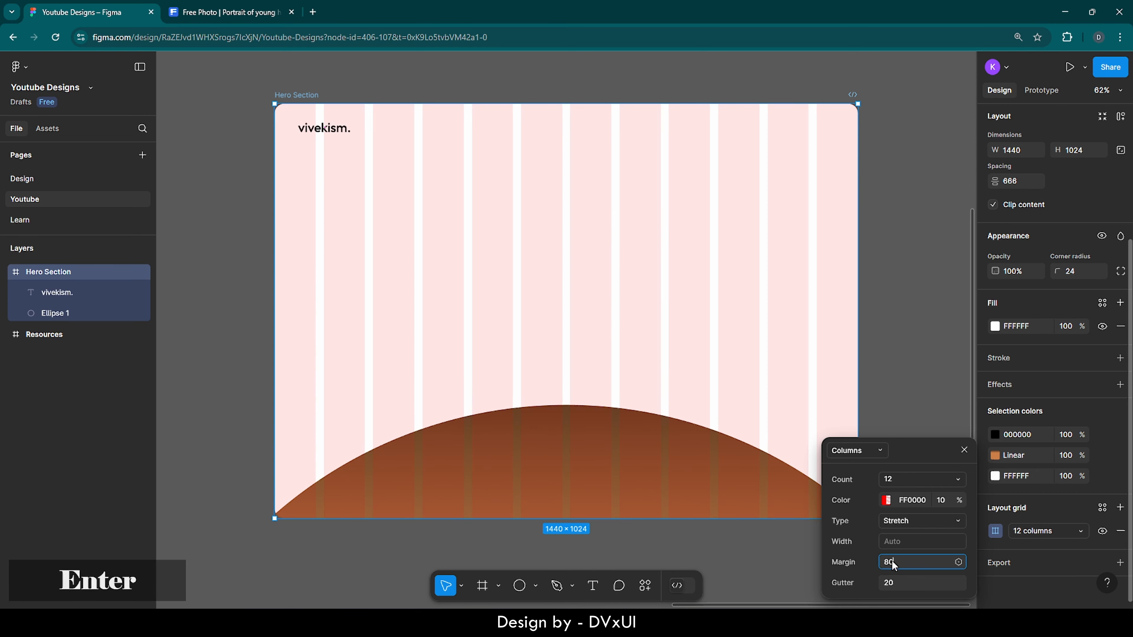
pyautogui.click(817, 317)
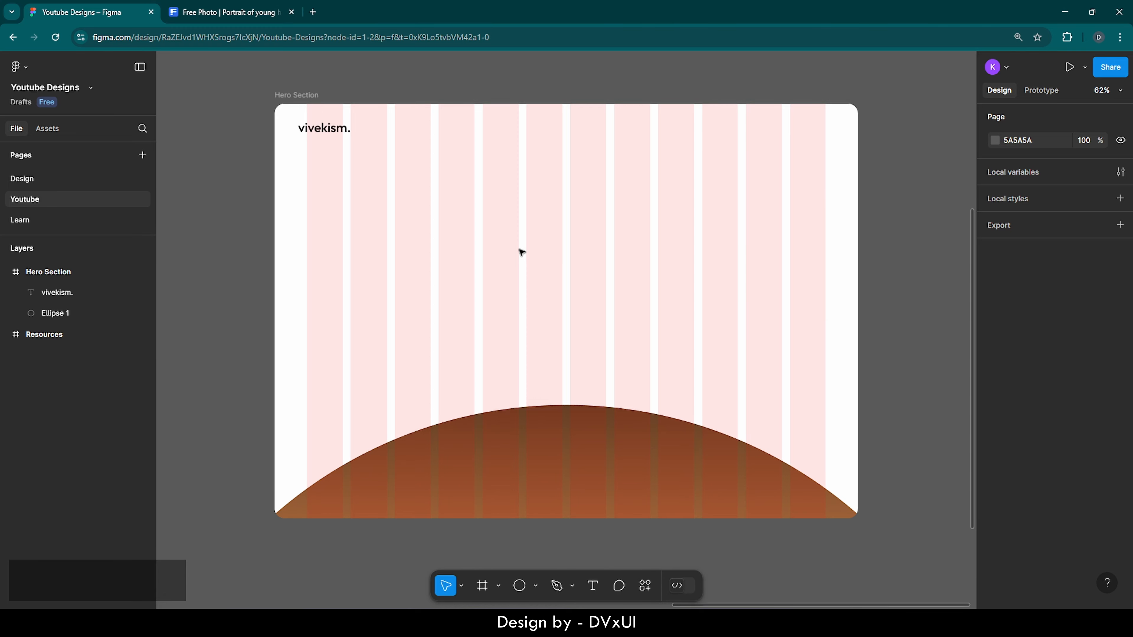
# Step: Nudge the "vivekism." logo text left to X 41, keeping it at the same height
pyautogui.click(312, 130)
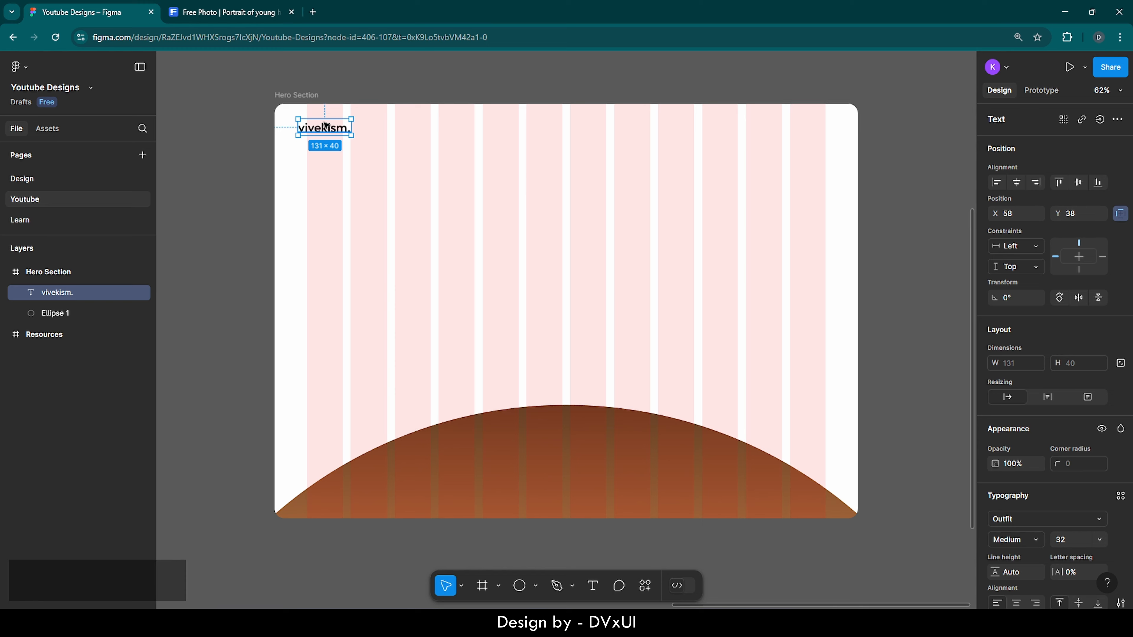
pyautogui.press('Left')
pyautogui.press('Left')
pyautogui.press('Left')
pyautogui.hotkey('shift', 'Left')
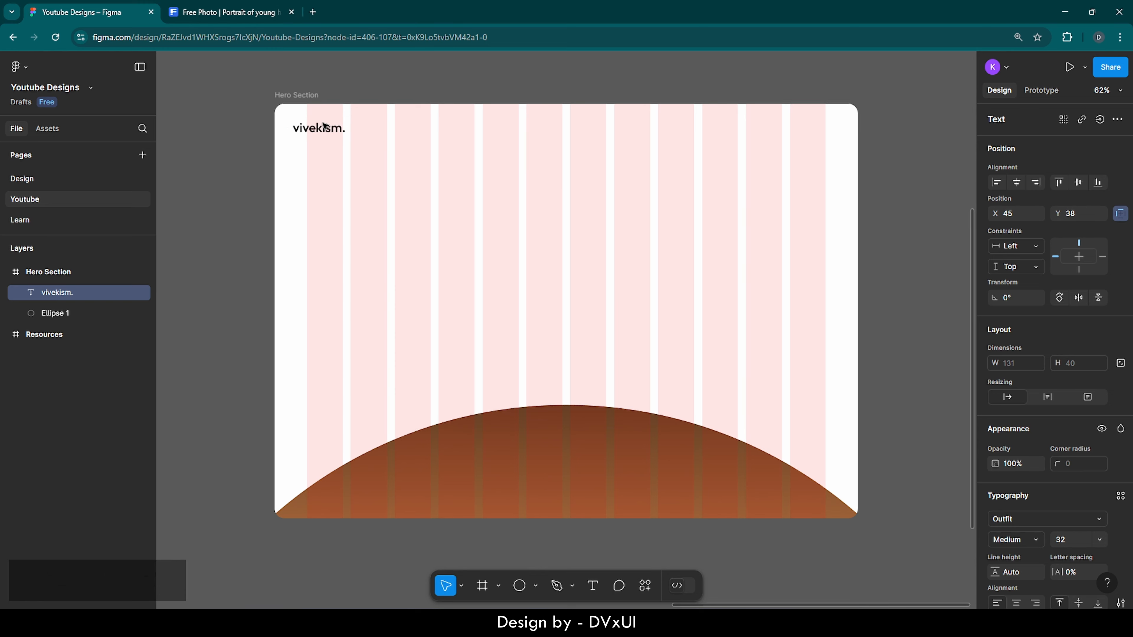
pyautogui.press('Left')
pyautogui.press('Left')
pyautogui.press('Left')
pyautogui.press('Left')
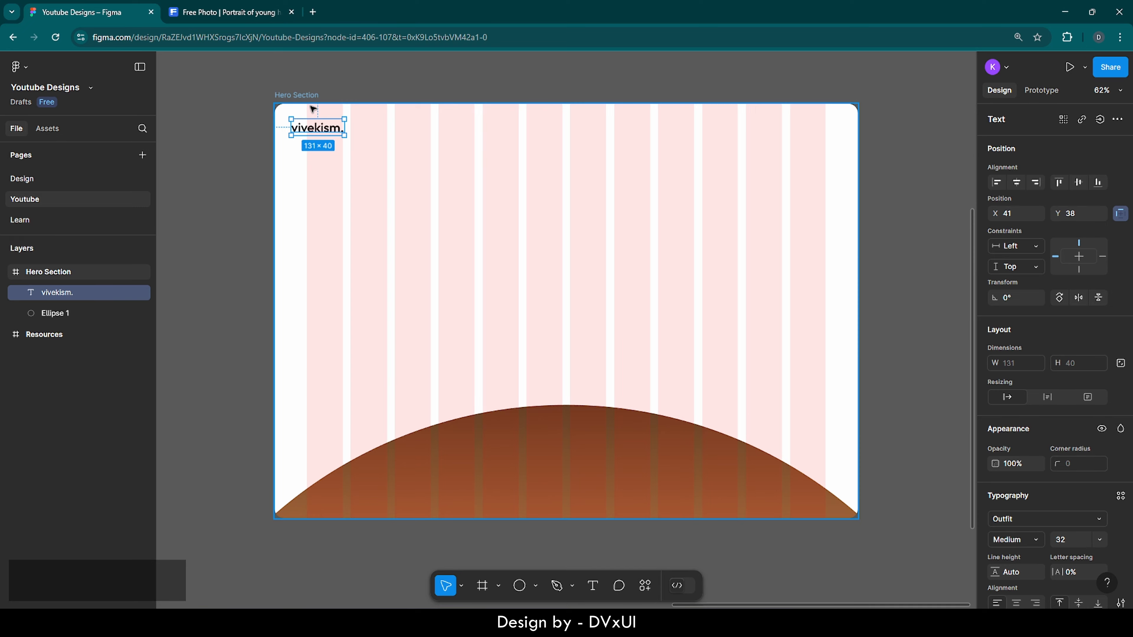
# Step: Colour the first five letters of the "vivekism." logo text brown 7D4133
pyautogui.scroll(10, 312, 109)
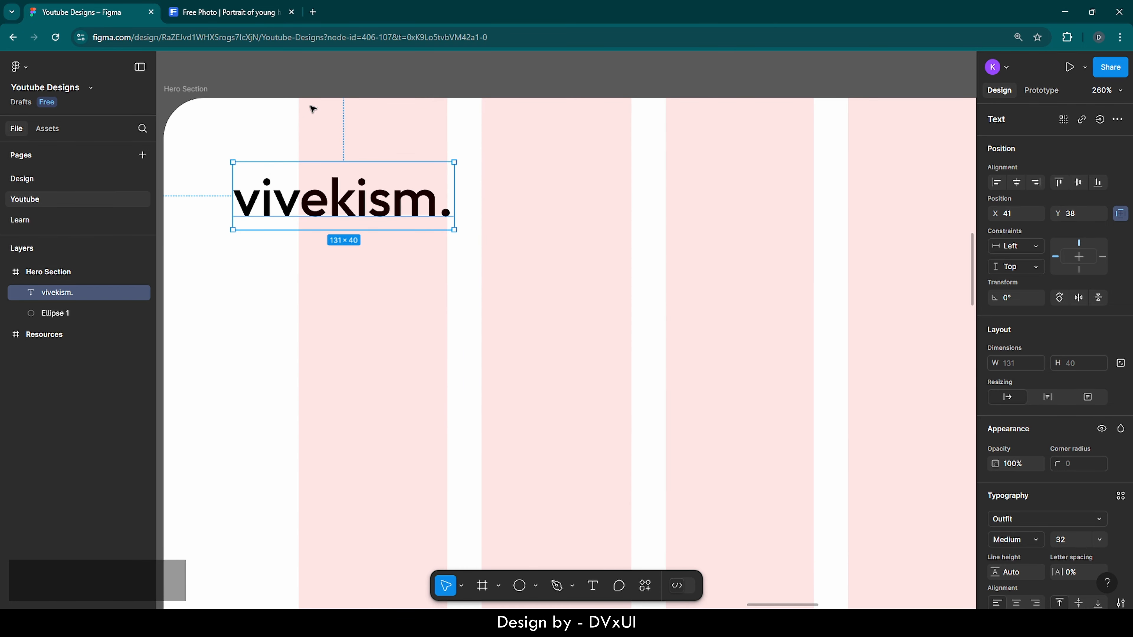
pyautogui.doubleClick(336, 182)
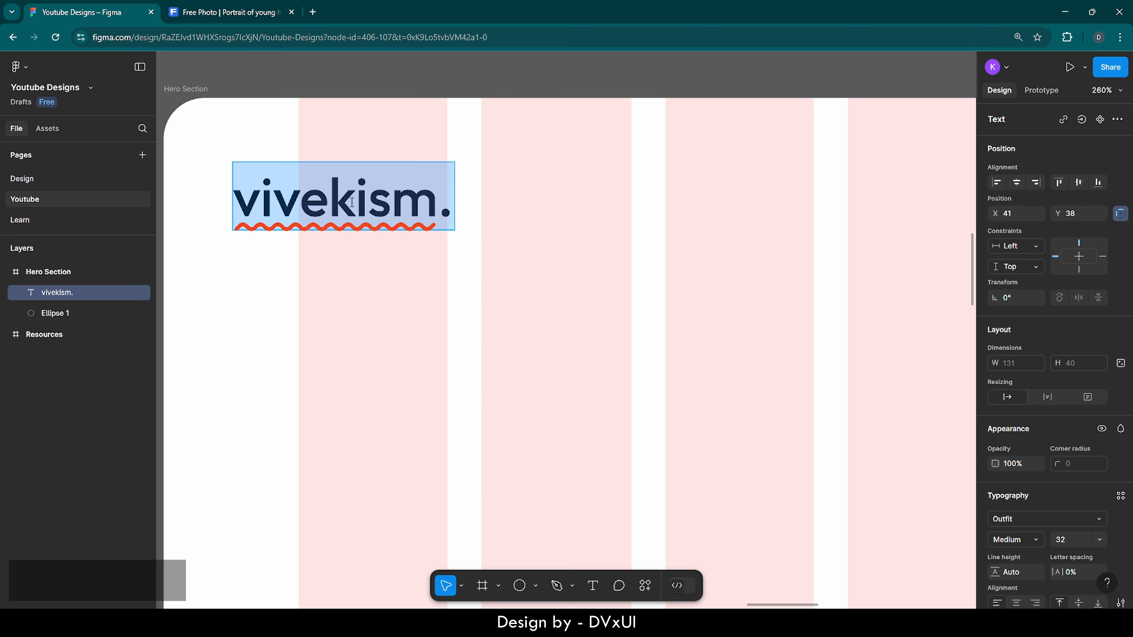
pyautogui.moveTo(355, 203); pyautogui.dragTo(239, 203)
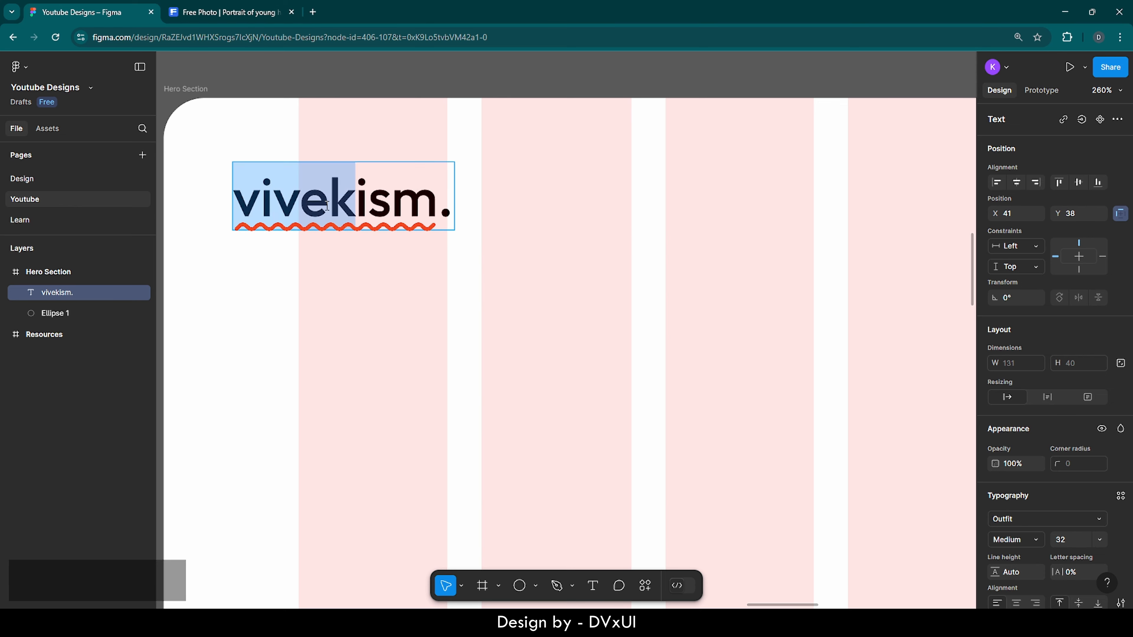
pyautogui.scroll(-4, 1040, 525)
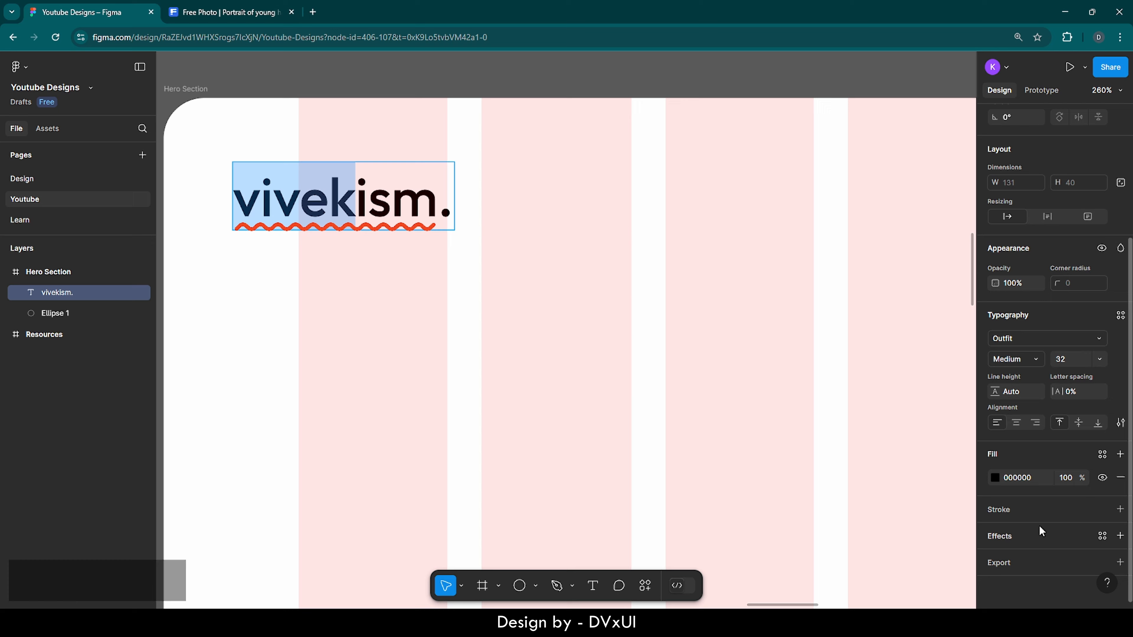
pyautogui.click(992, 477)
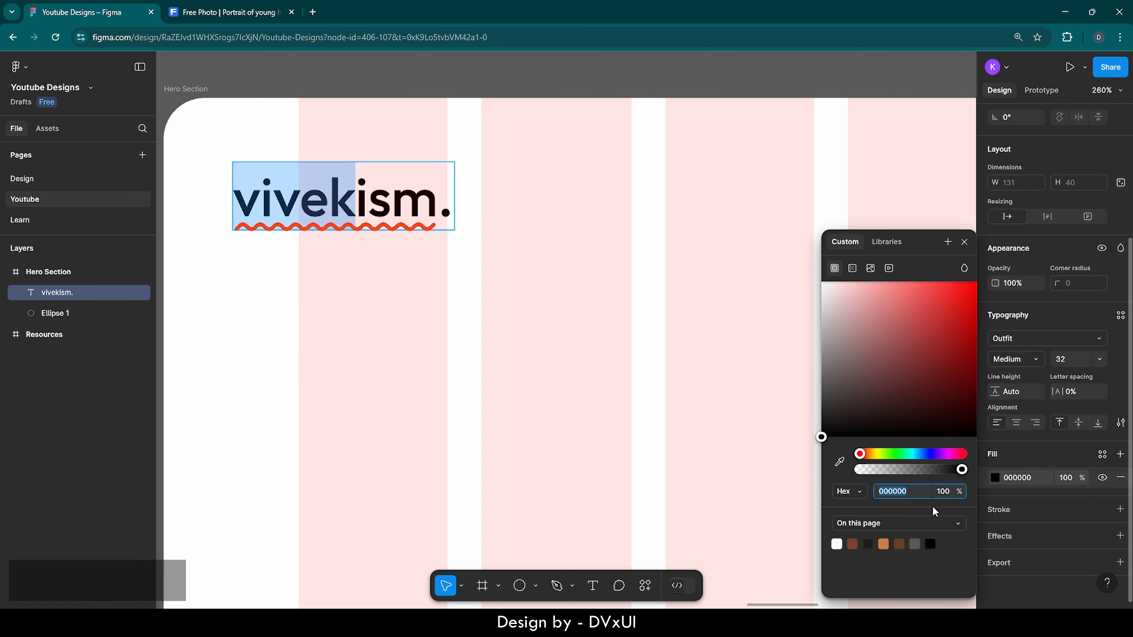
pyautogui.click(853, 543)
pyautogui.press('Escape')
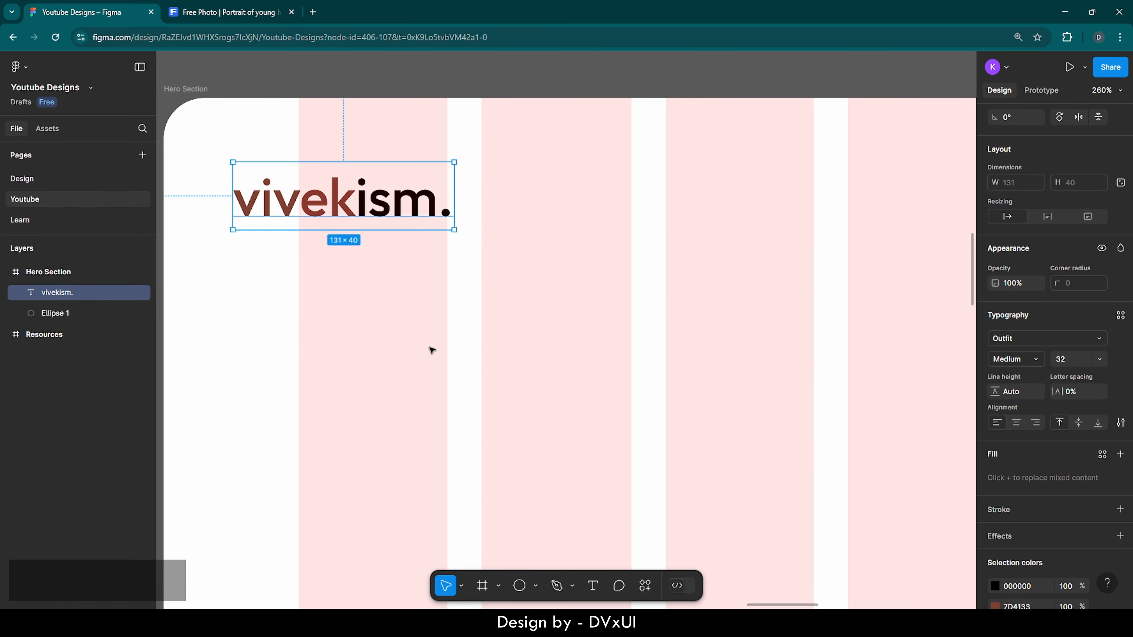
pyautogui.click(431, 349)
# Step: Place a 100 × 100 frame near the top centre of the Hero Section and fill it with 7D4133
pyautogui.scroll(-6, 431, 349)
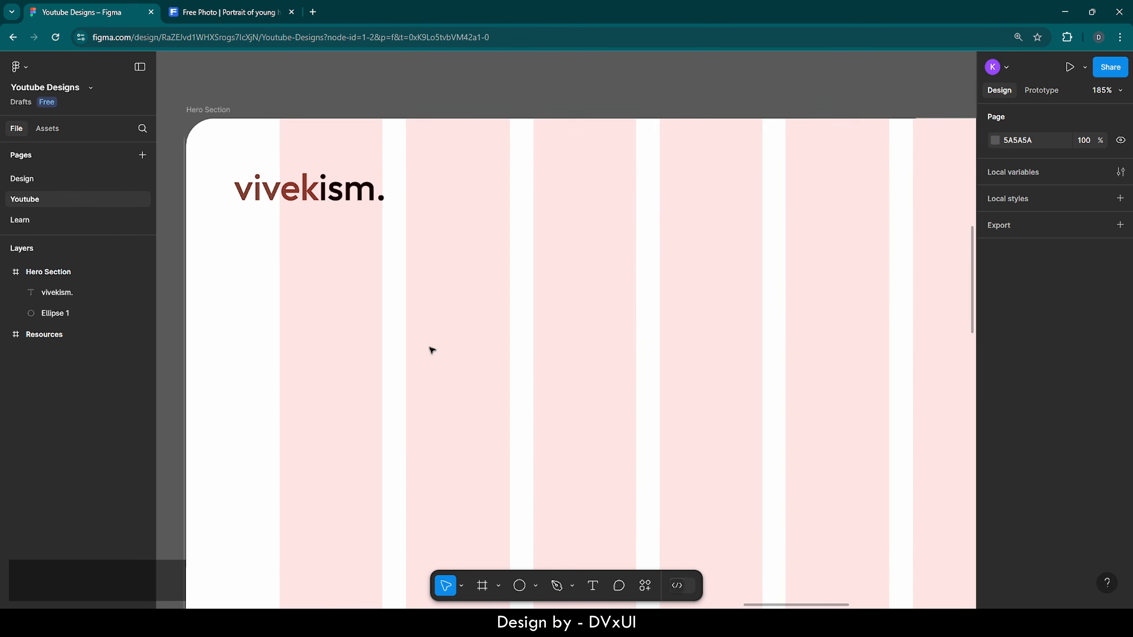
pyautogui.scroll(-5, 351, 262)
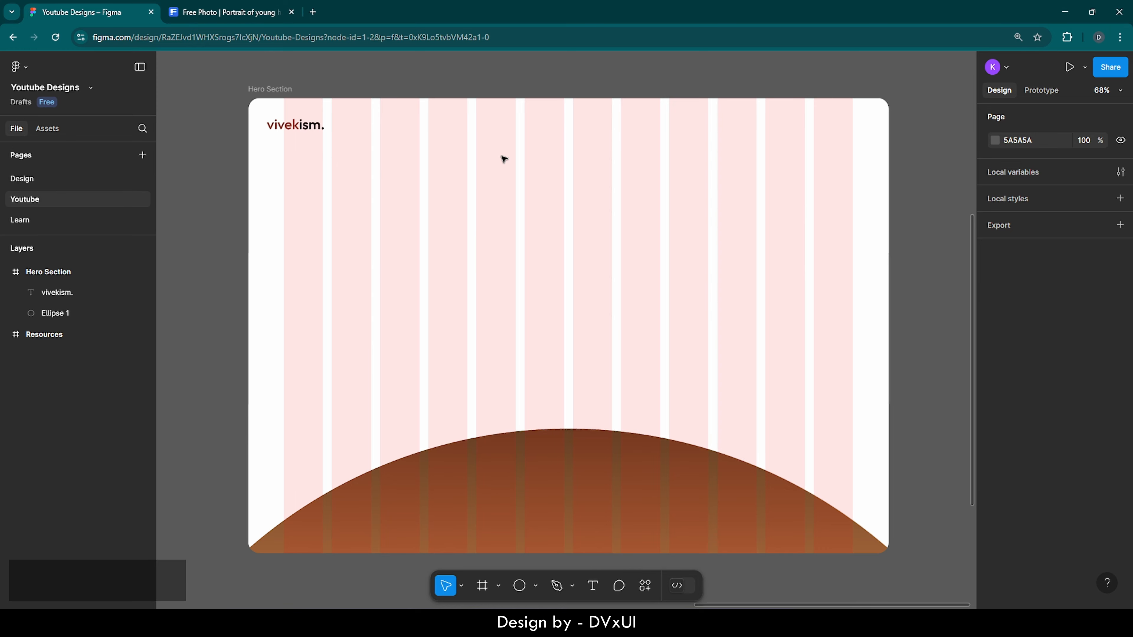
pyautogui.press('f')
pyautogui.click(479, 151)
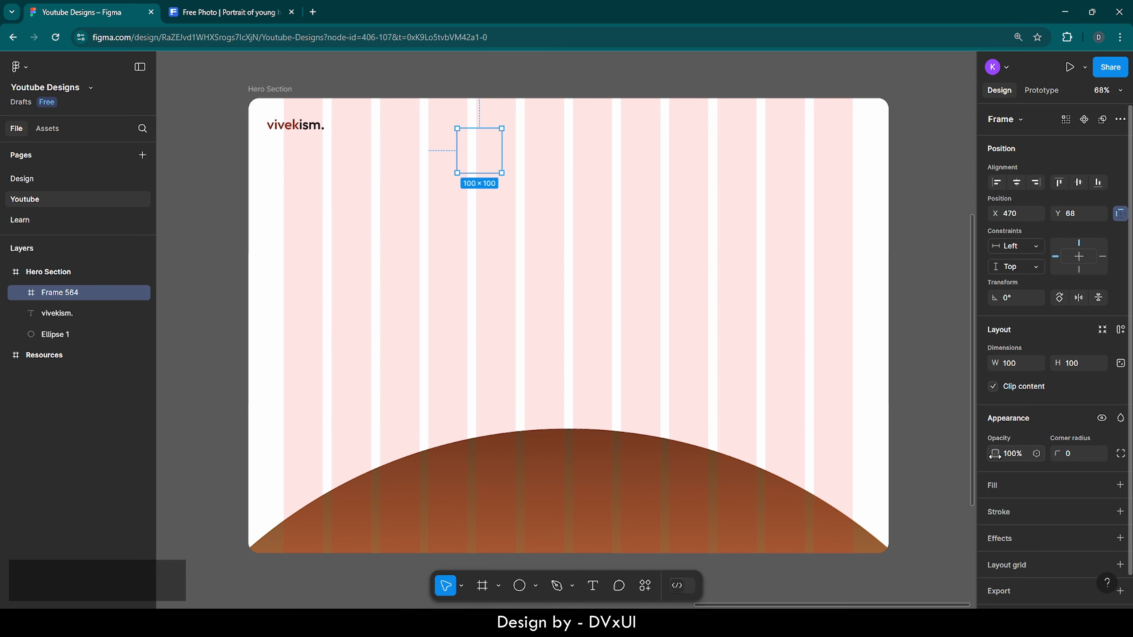
pyautogui.click(995, 486)
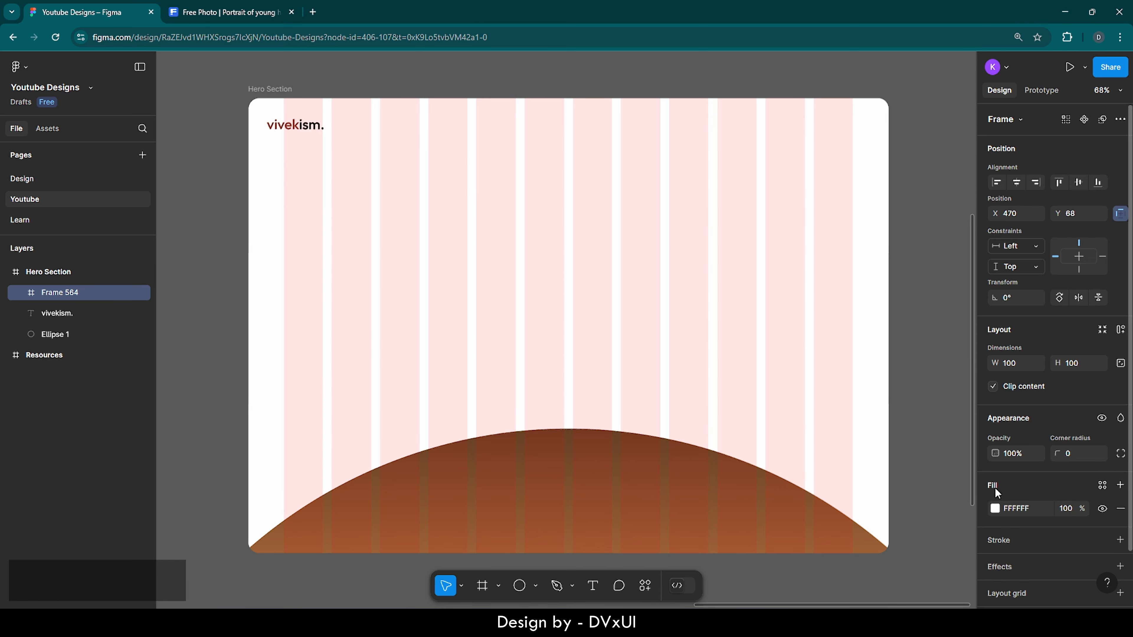
pyautogui.click(996, 509)
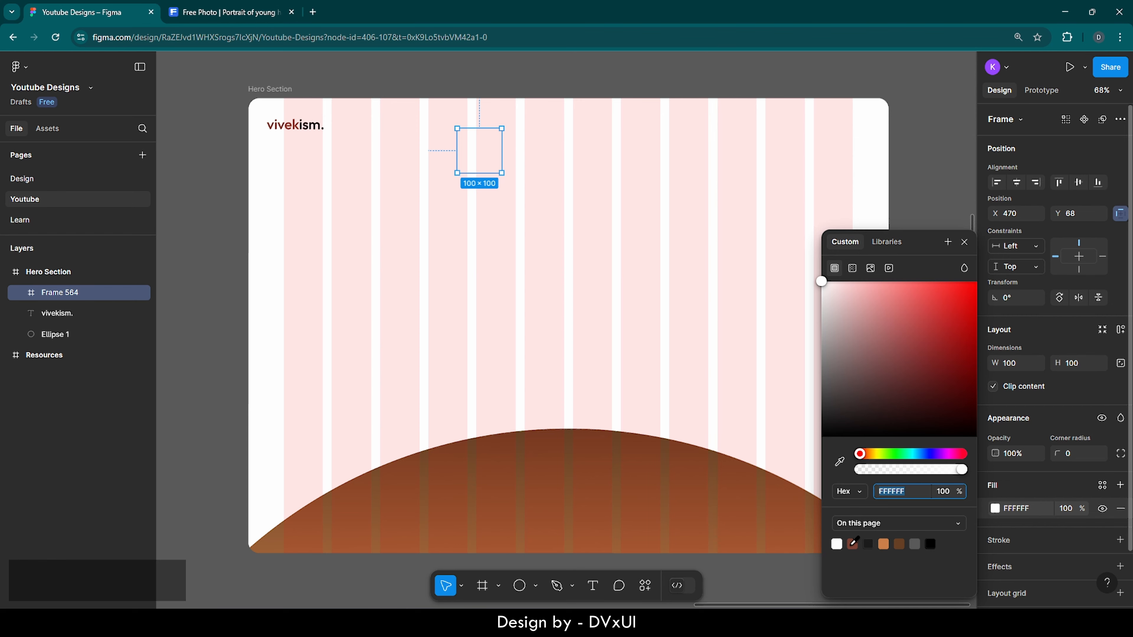
pyautogui.write('7D4133')
pyautogui.press('Return')
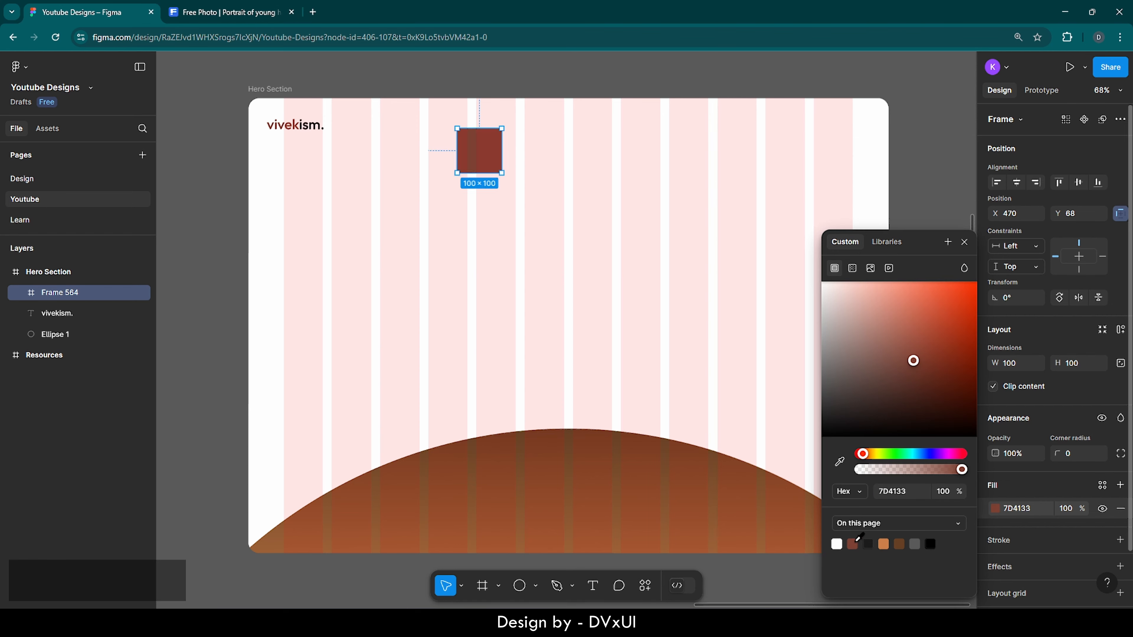
pyautogui.click(1025, 365)
pyautogui.press('Escape')
pyautogui.press('Escape')
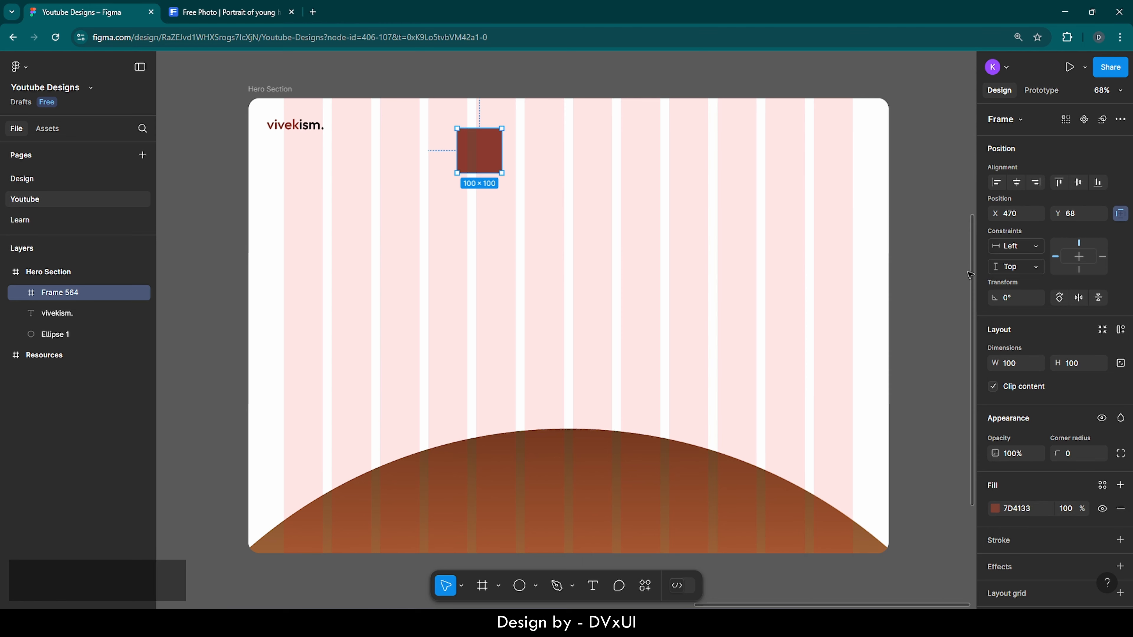
# Step: Set the brown frame's width to 500 and its height to 56
pyautogui.scroll(-1, 1009, 367)
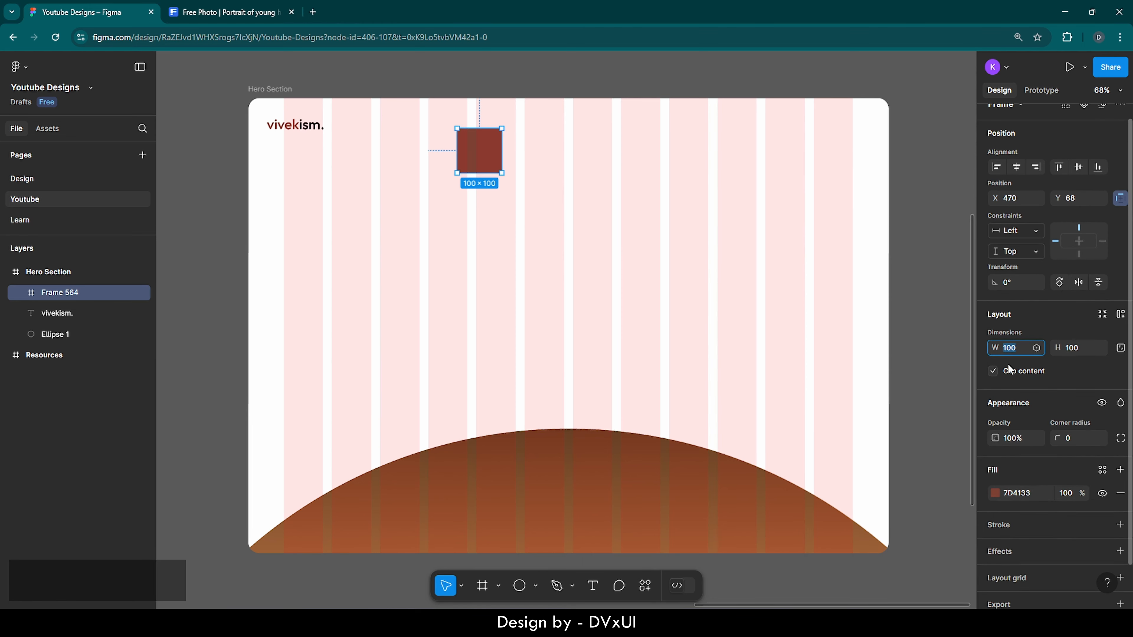
pyautogui.write('500')
pyautogui.press('Return')
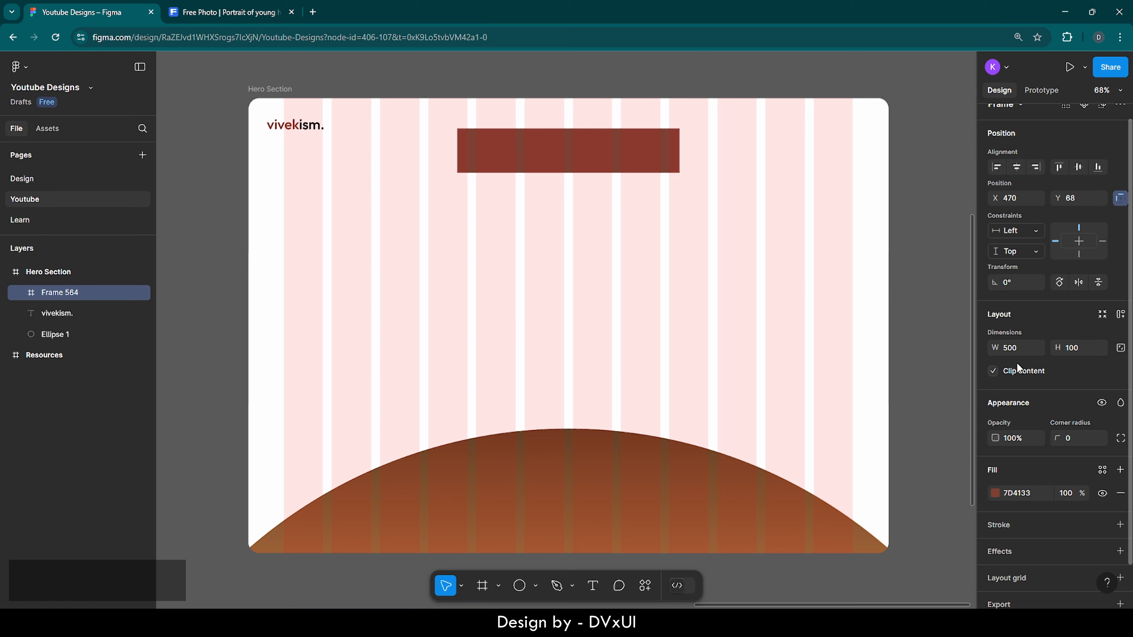
pyautogui.click(1084, 347)
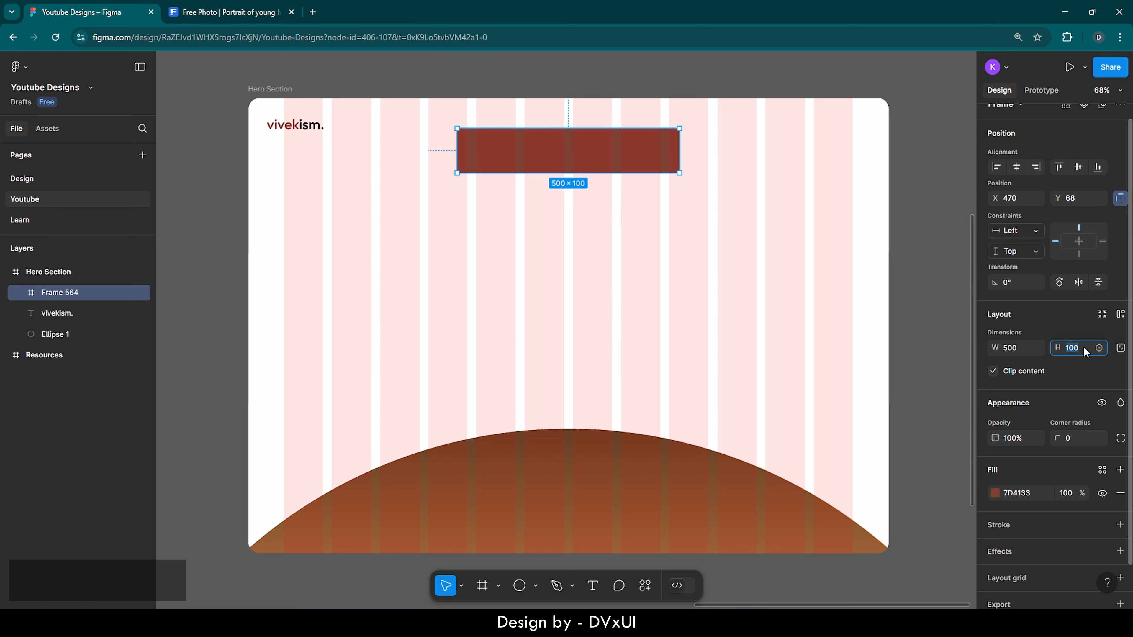
pyautogui.press('BackSpace')
pyautogui.write('56')
pyautogui.press('Return')
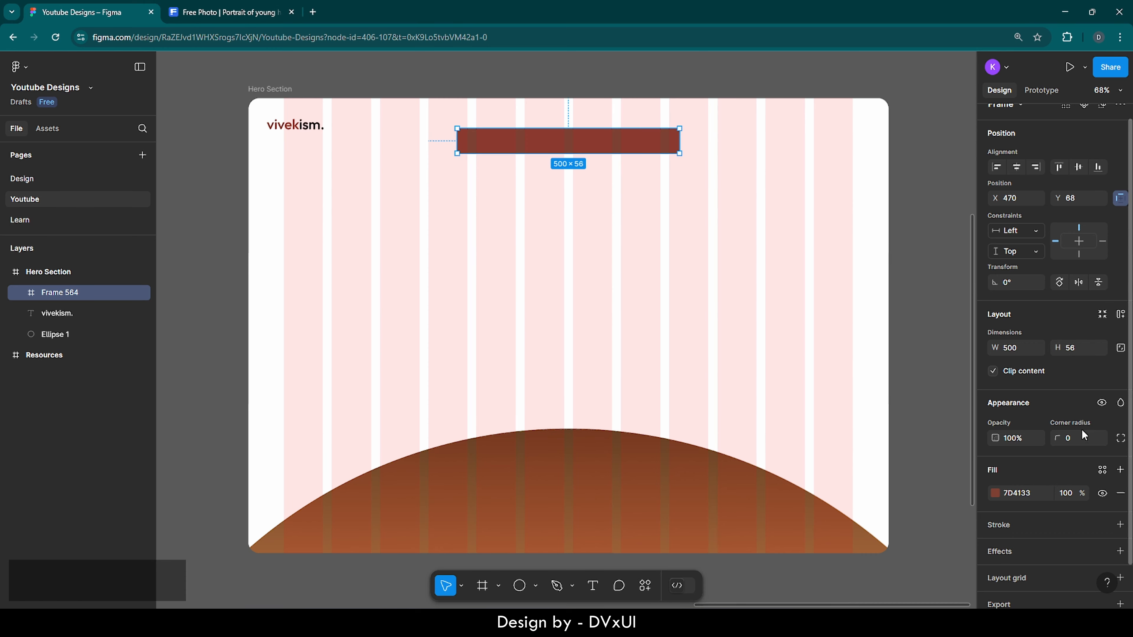
# Step: Round the brown bar into a pill shape with a corner radius of 50
pyautogui.hotkey('shift', 'Up')
pyautogui.hotkey('shift', 'Up')
pyautogui.hotkey('shift', 'Up')
pyautogui.hotkey('shift', 'Up')
pyautogui.hotkey('shift', 'Up')
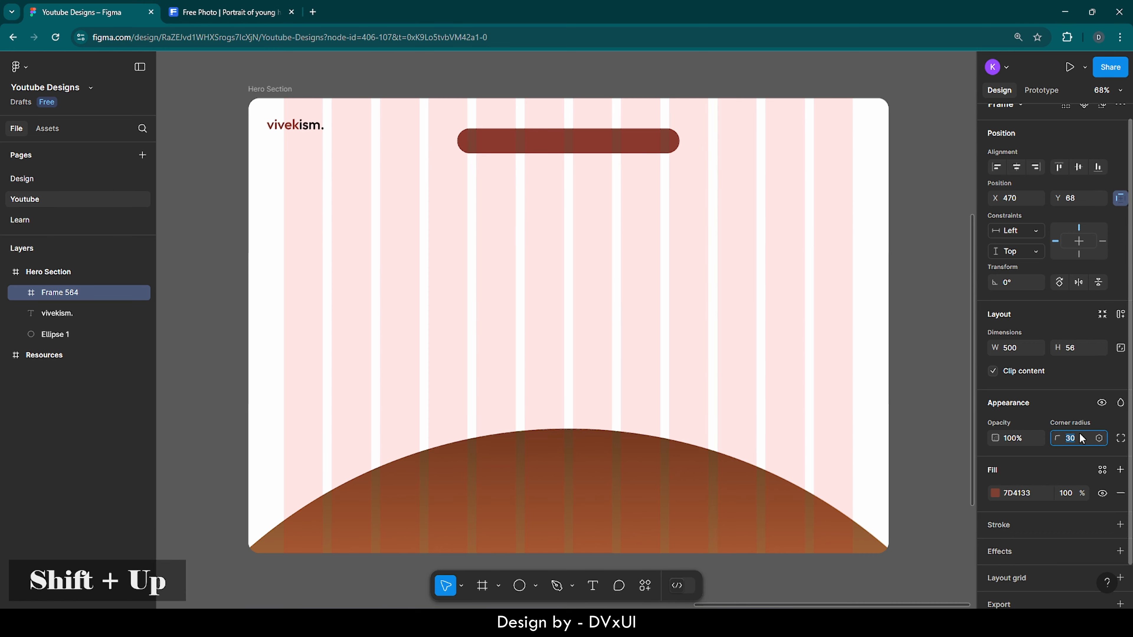
# Step: Centre the brown bar horizontally in the Hero Section and move it up to Y 30
pyautogui.click(1016, 167)
pyautogui.press('shift')
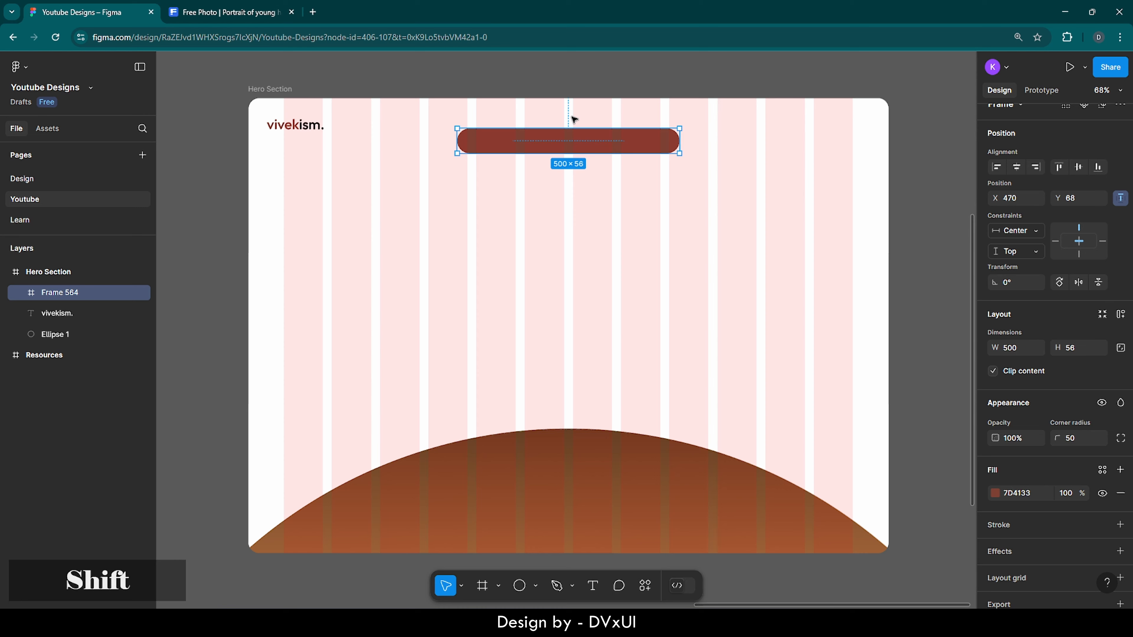
pyautogui.hotkey('shift', 'Up')
pyautogui.hotkey('shift', 'Up')
pyautogui.hotkey('shift', 'Up')
pyautogui.hotkey('shift', 'Up')
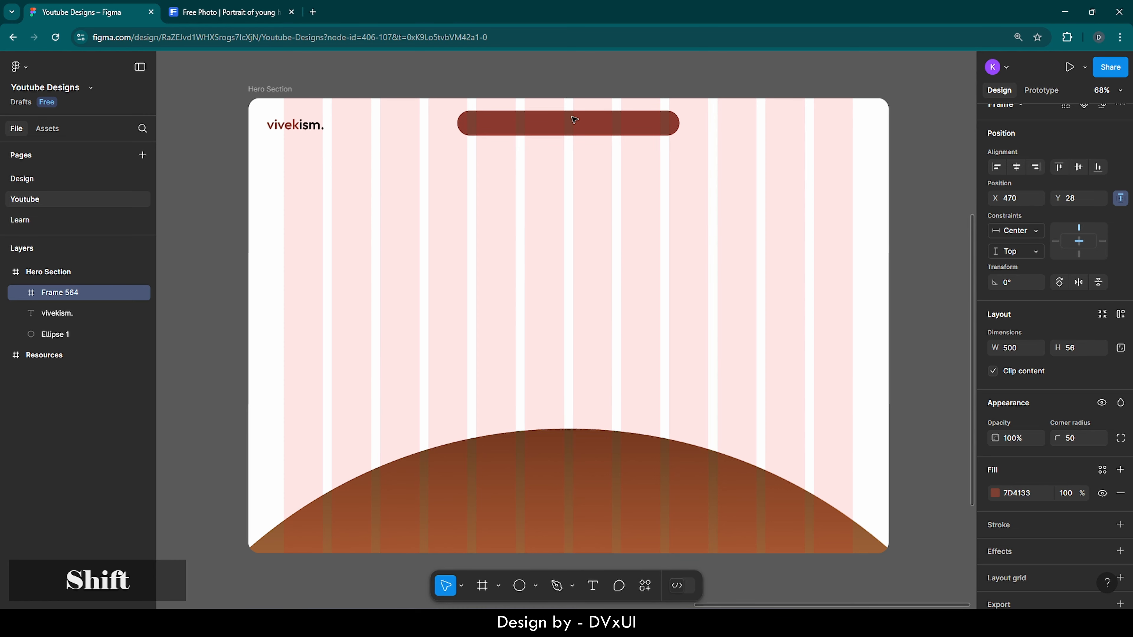
pyautogui.press('Down')
pyautogui.press('Down')
pyautogui.press('Down')
pyautogui.press('Up')
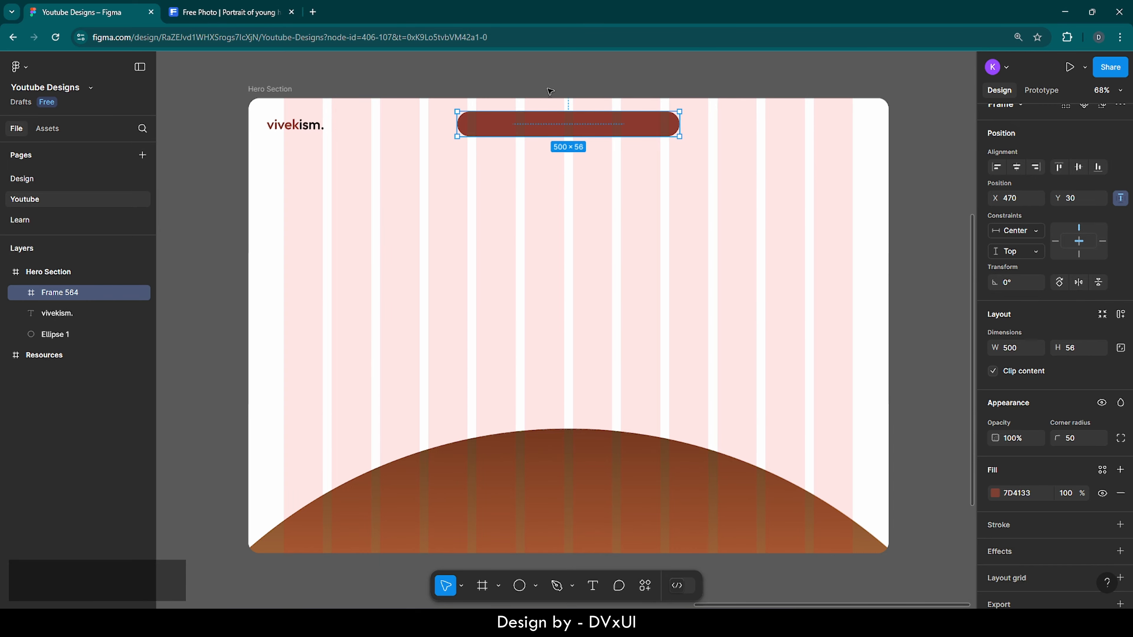
# Step: Add the text "Home" inside the brown navigation bar, near its left end
pyautogui.scroll(5, 550, 91)
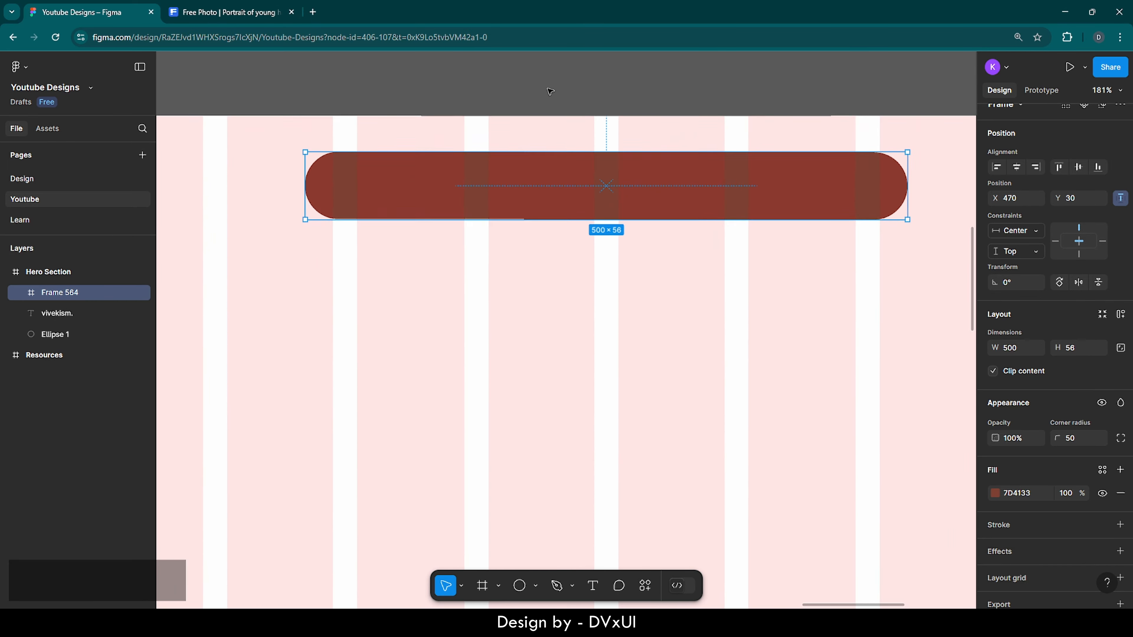
pyautogui.scroll(1, 550, 91)
pyautogui.hscroll(1, 550, 91)
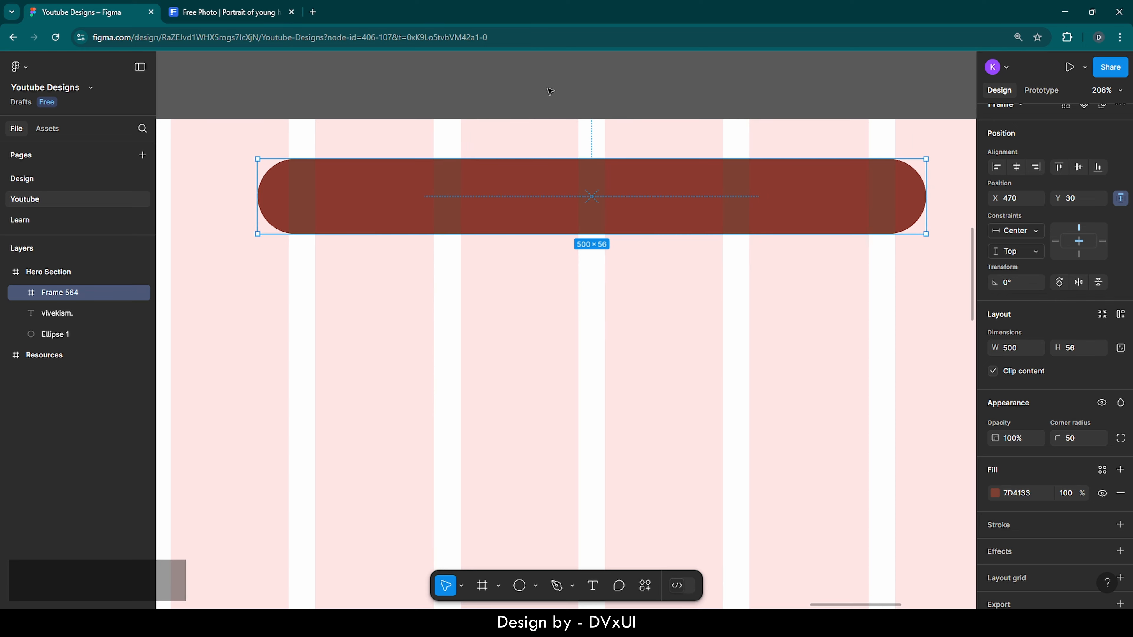
pyautogui.click(595, 586)
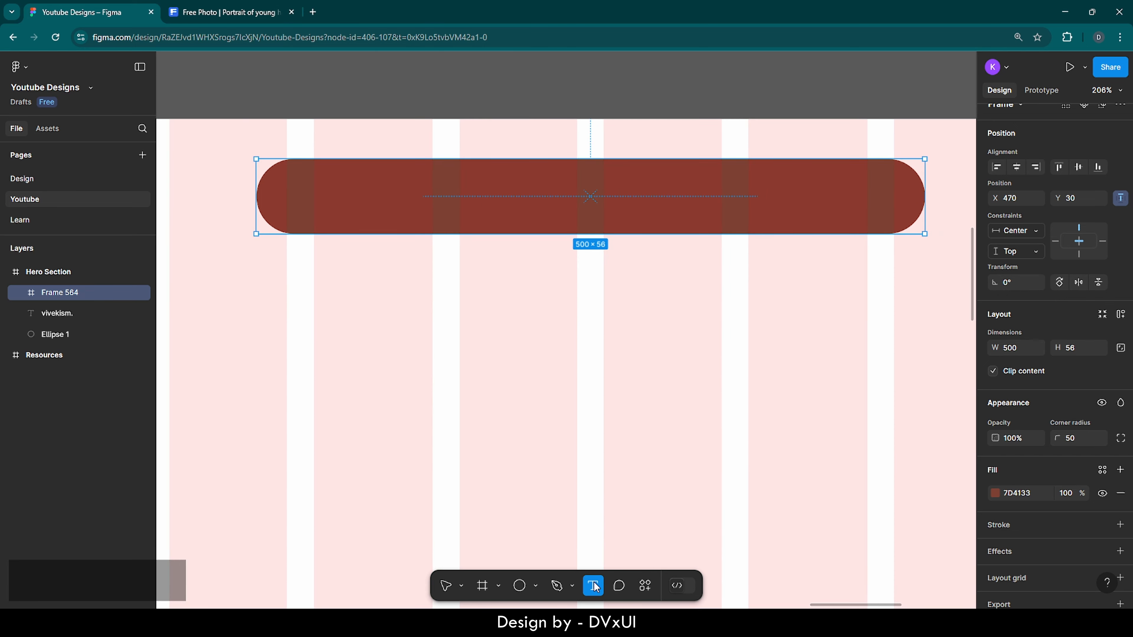
pyautogui.click(323, 190)
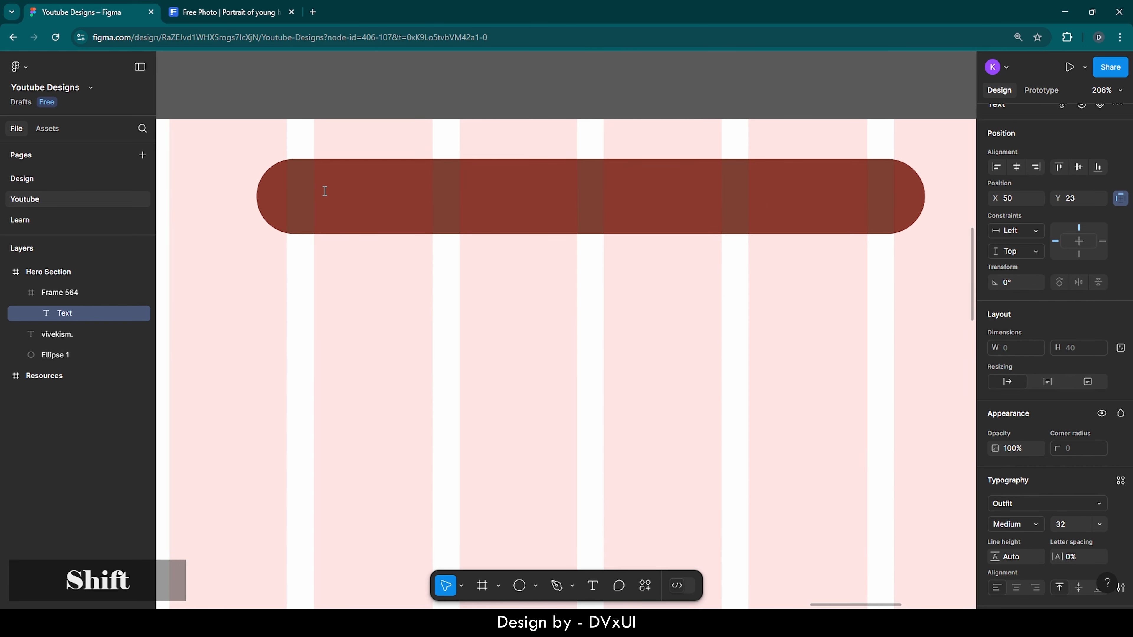
pyautogui.write('Home')
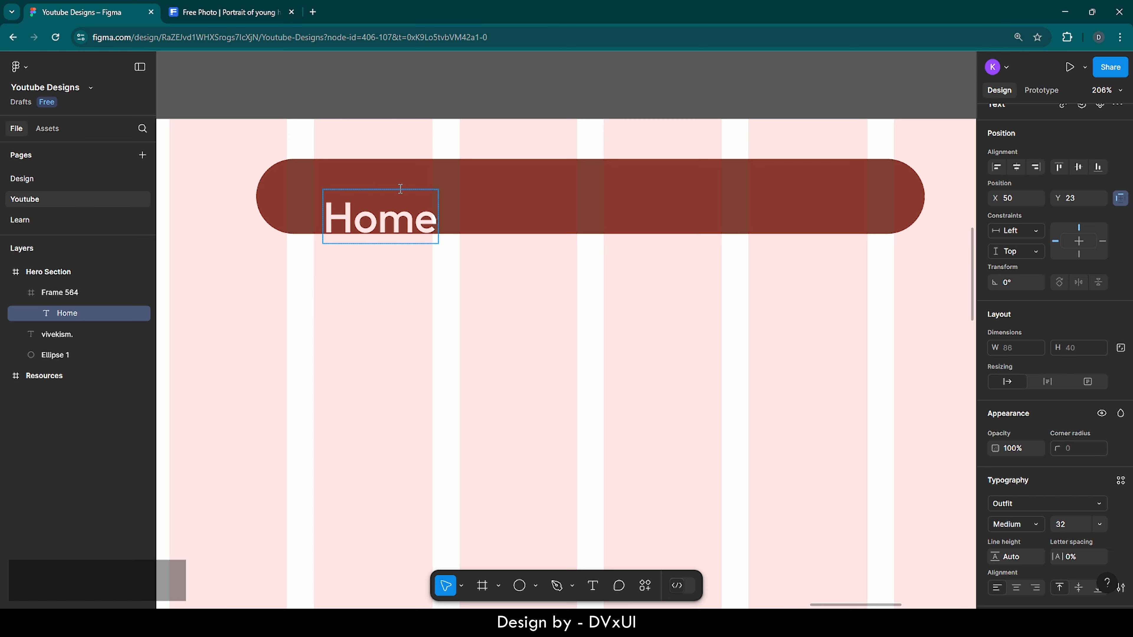
pyautogui.press('Escape')
# Step: Duplicate the "Home" text, place the copy beside it in the navigation bar and change it to "Projects"
pyautogui.hotkey('ctrl', 'v')
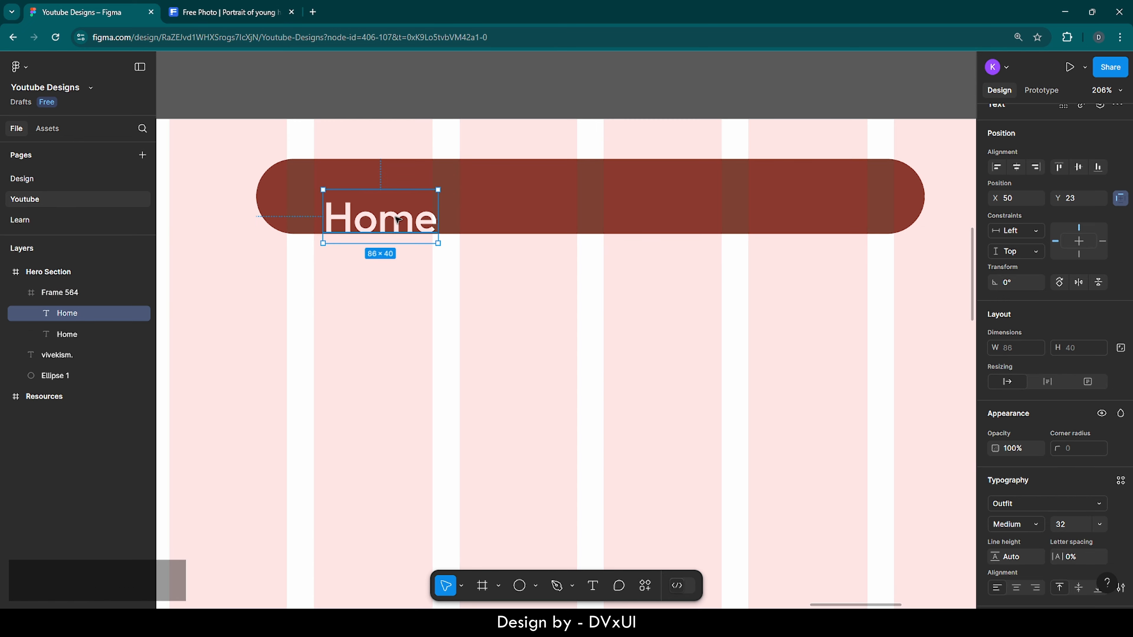
pyautogui.moveTo(397, 221); pyautogui.dragTo(575, 211)
pyautogui.write('Pr')
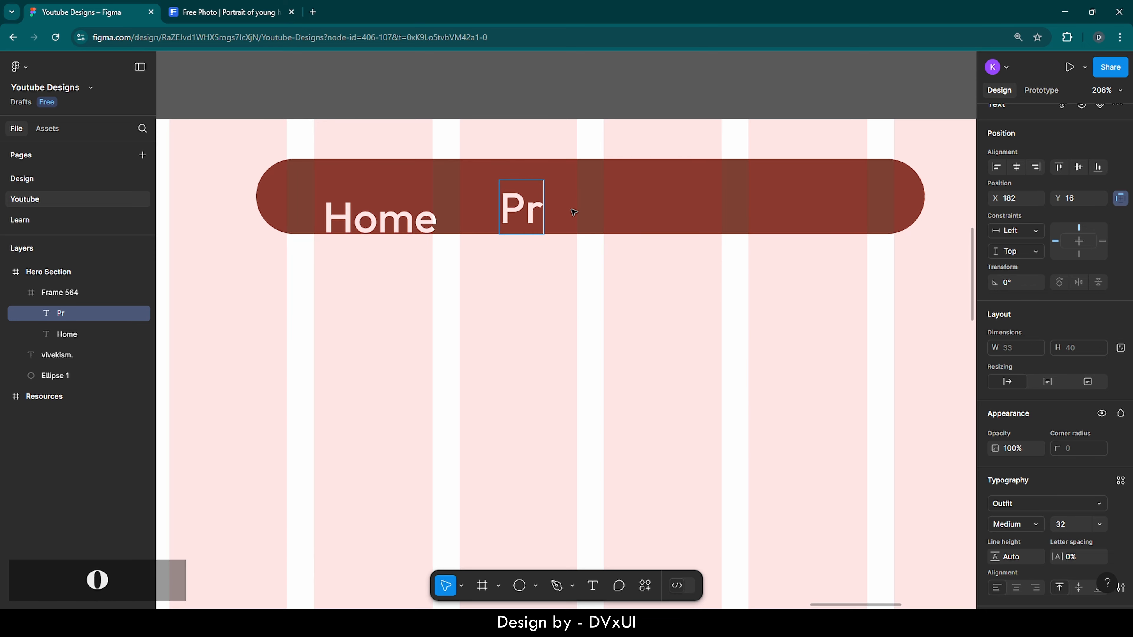
pyautogui.write('ojects')
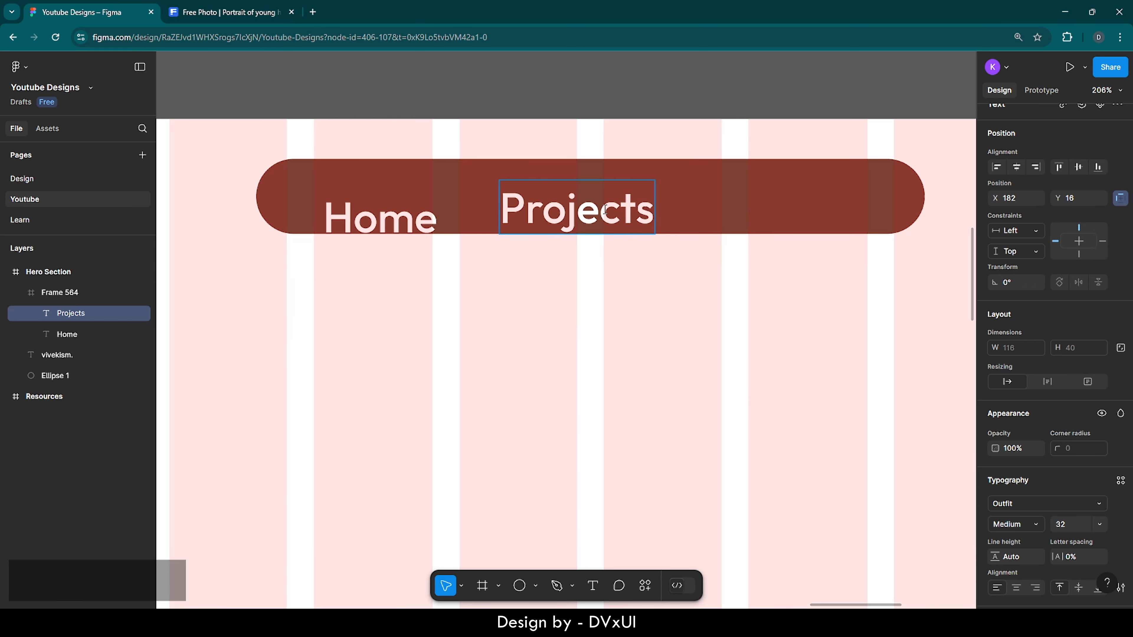
pyautogui.press('Escape')
# Step: Duplicate the "Projects" text, place the copy to its right and change it to "Skills"
pyautogui.hotkey('ctrl', 'c')
pyautogui.hotkey('ctrl', 'v')
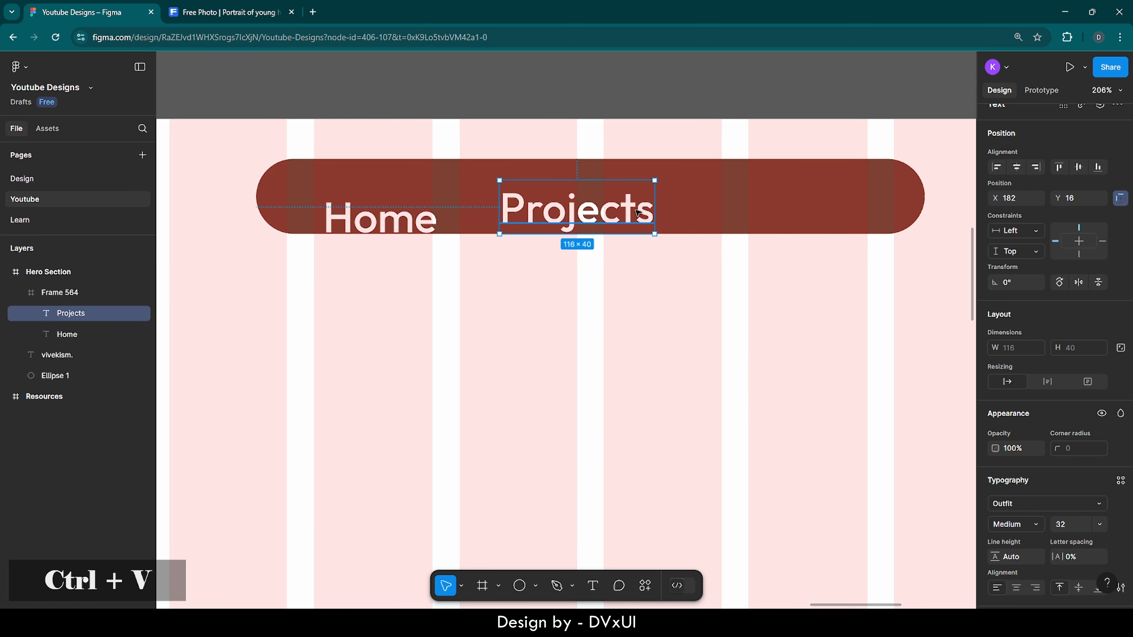
pyautogui.moveTo(637, 211); pyautogui.dragTo(786, 209)
pyautogui.doubleClick(786, 210)
pyautogui.write('Skills')
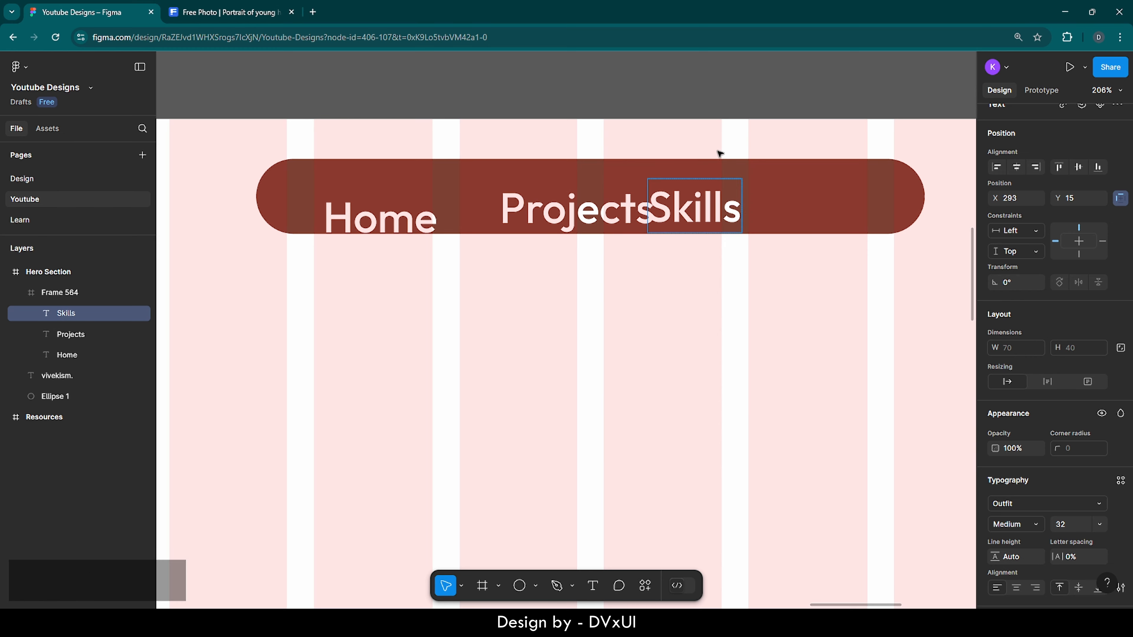
pyautogui.press('Escape')
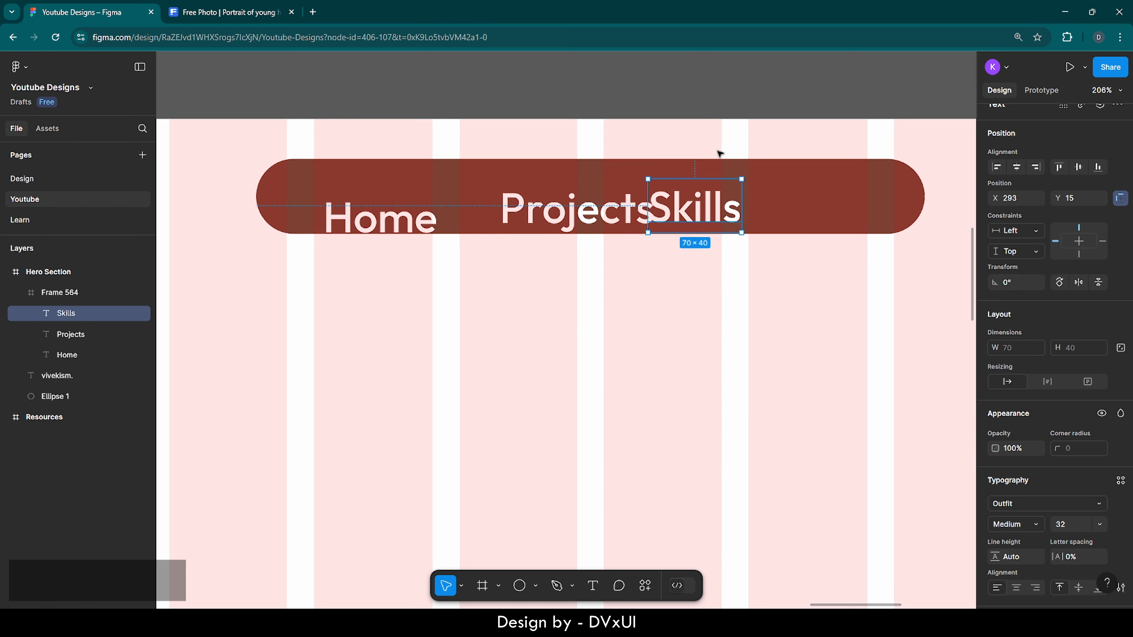
# Step: Group the "Home", "Projects" and "Skills" texts together in a horizontal auto layout
pyautogui.keyDown('shift'); pyautogui.click(561, 199); pyautogui.keyUp('shift')
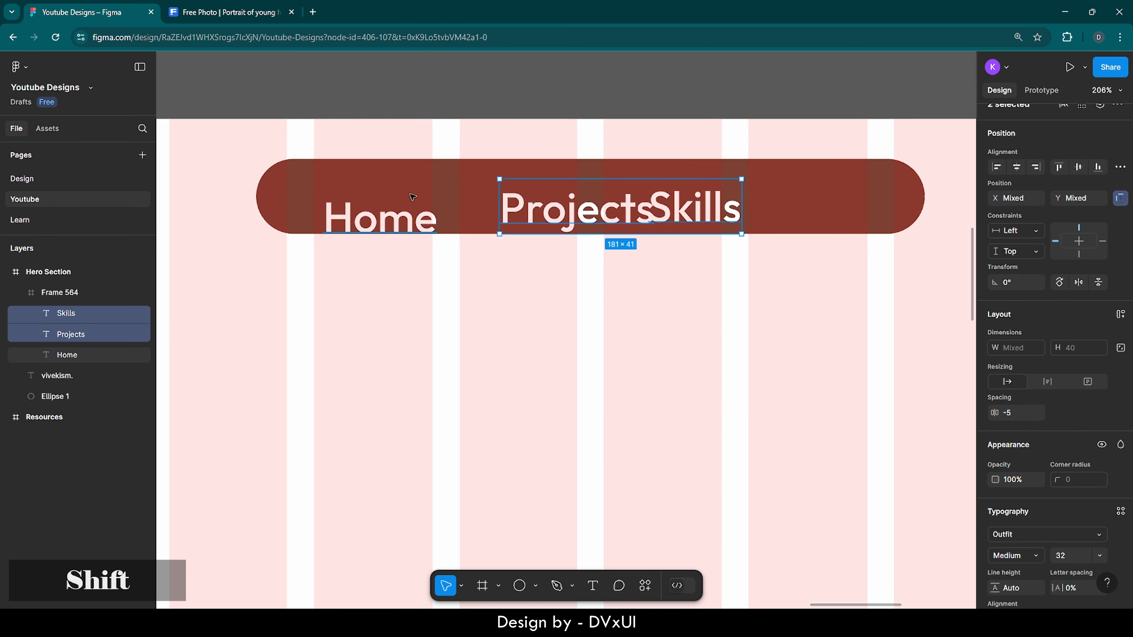
pyautogui.keyDown('shift'); pyautogui.click(357, 220); pyautogui.keyUp('shift')
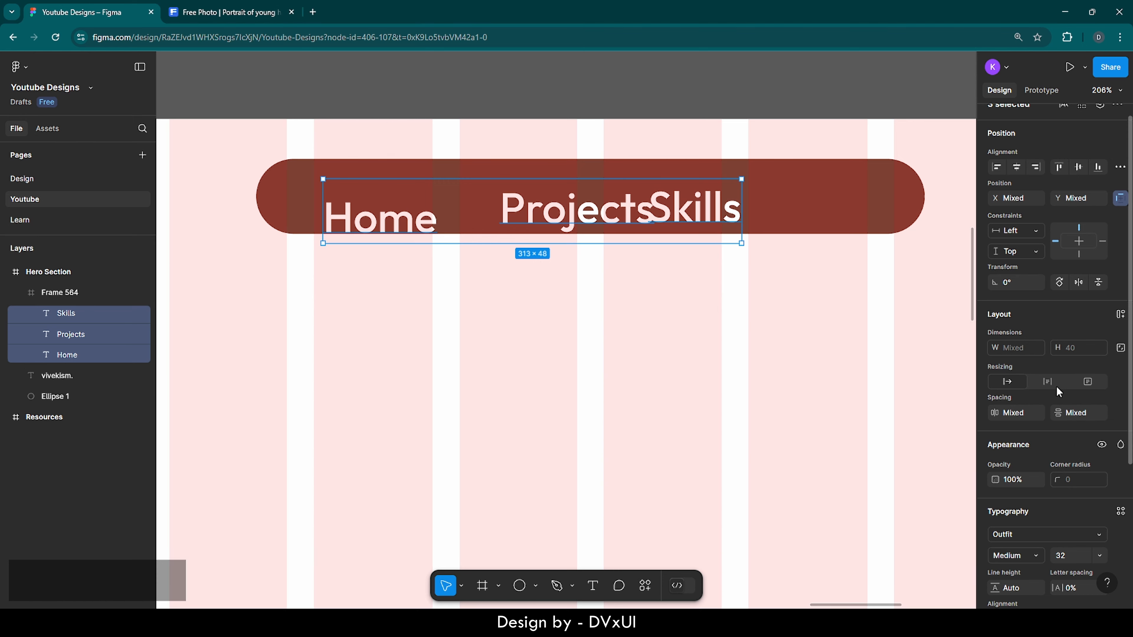
pyautogui.click(1120, 316)
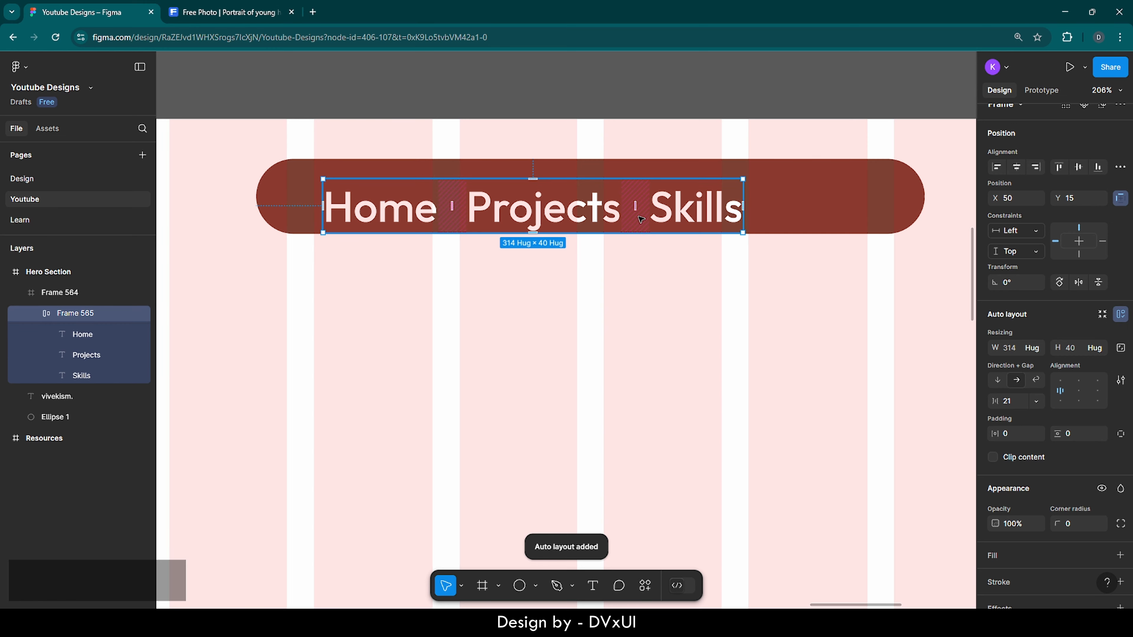
# Step: Set the auto layout gap between the "Home", "Projects" and "Skills" texts to 60
pyautogui.moveTo(632, 204)
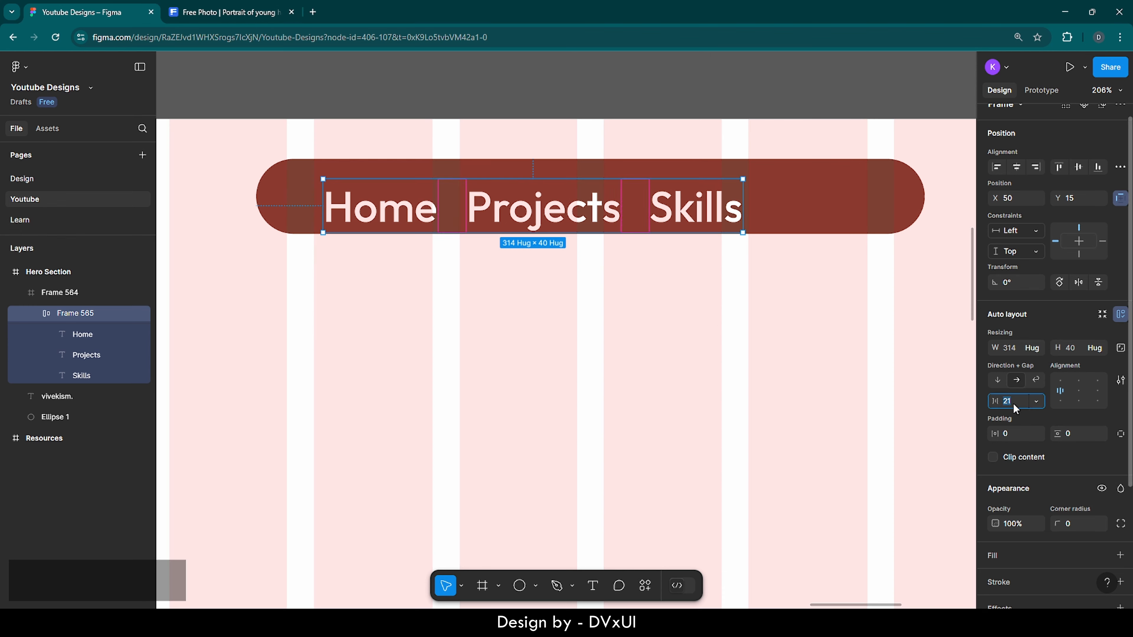
pyautogui.scroll(-1, 1012, 403)
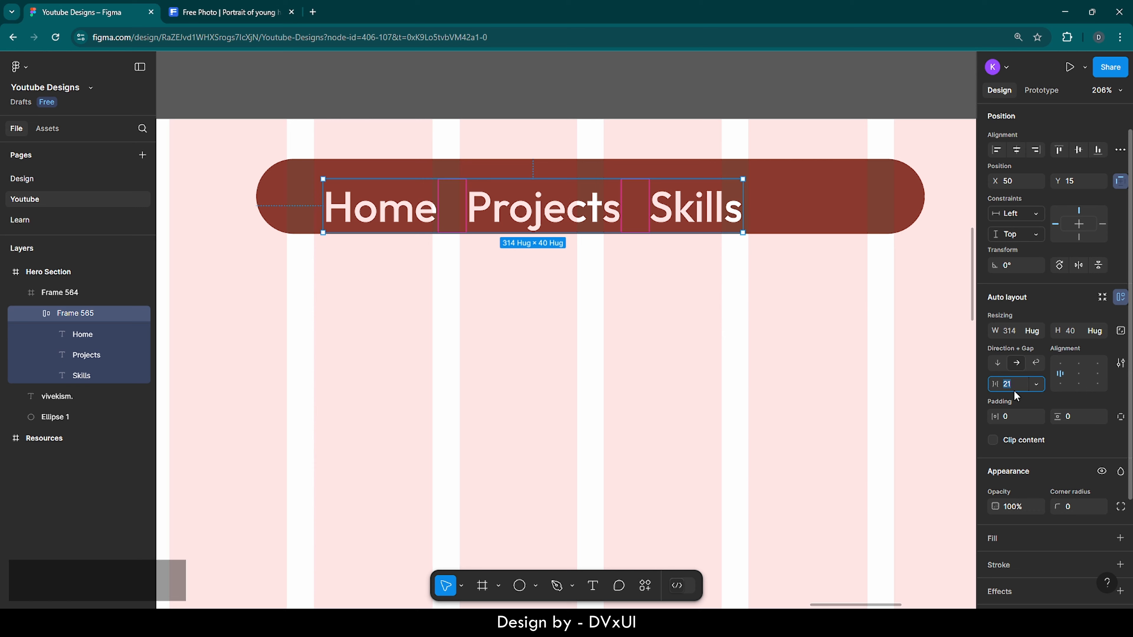
pyautogui.write('60')
pyautogui.press('Return')
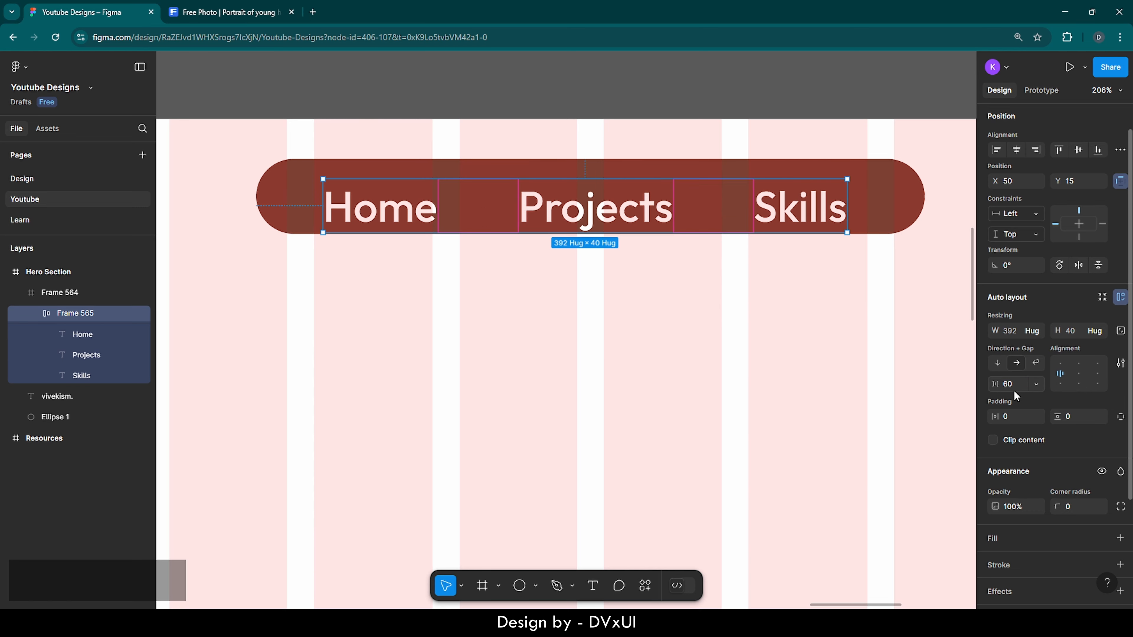
# Step: Set the font size of the "Home", "Projects" and "Skills" texts to 18
pyautogui.click(803, 199)
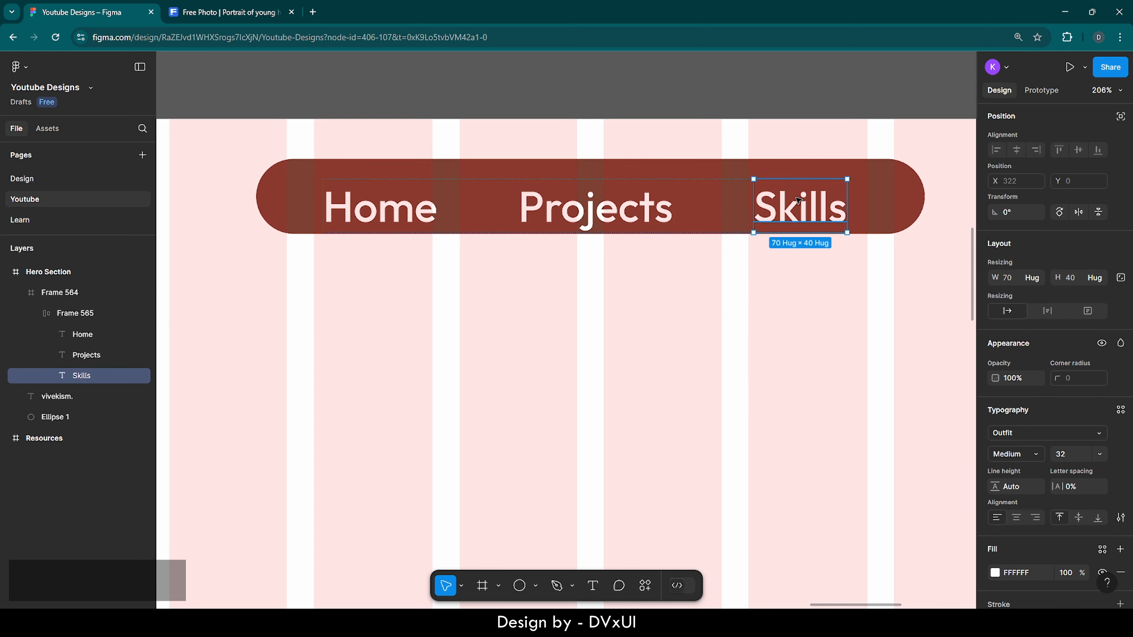
pyautogui.keyDown('shift'); pyautogui.click(643, 210); pyautogui.keyUp('shift')
pyautogui.keyDown('shift'); pyautogui.click(424, 216); pyautogui.keyUp('shift')
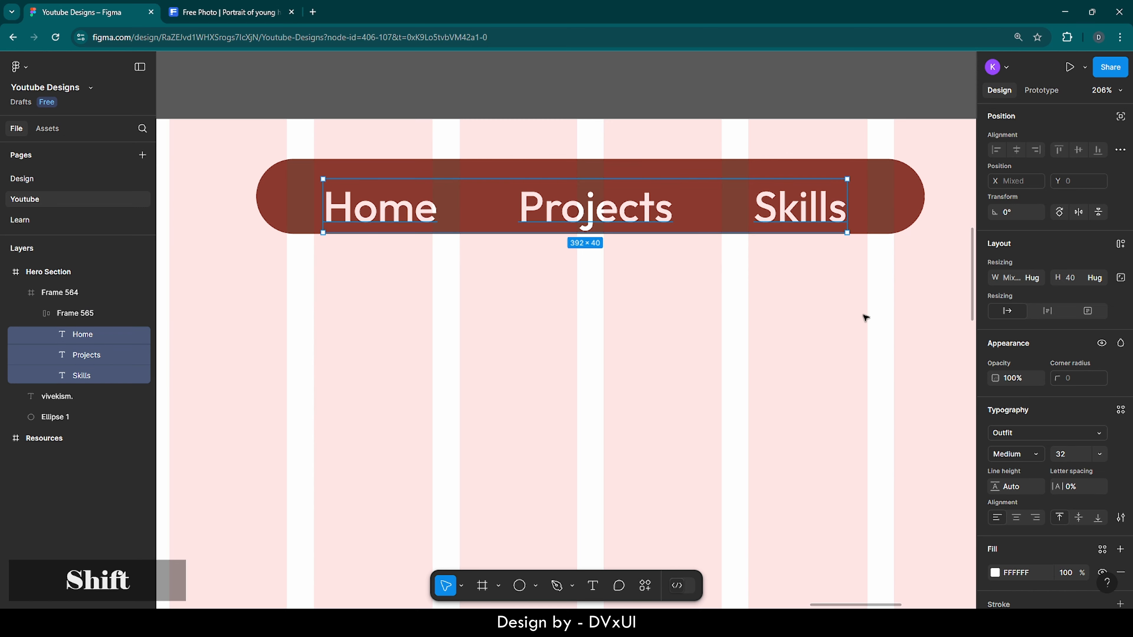
pyautogui.scroll(-1, 1072, 459)
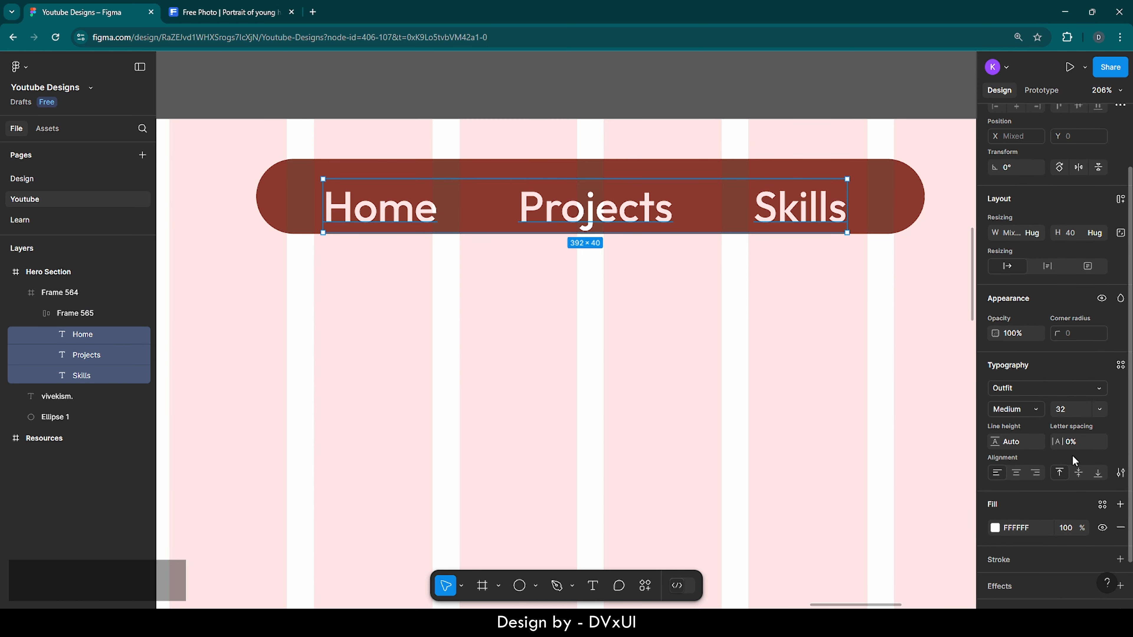
pyautogui.click(1064, 409)
pyautogui.press('BackSpace')
pyautogui.write('18')
pyautogui.press('Return')
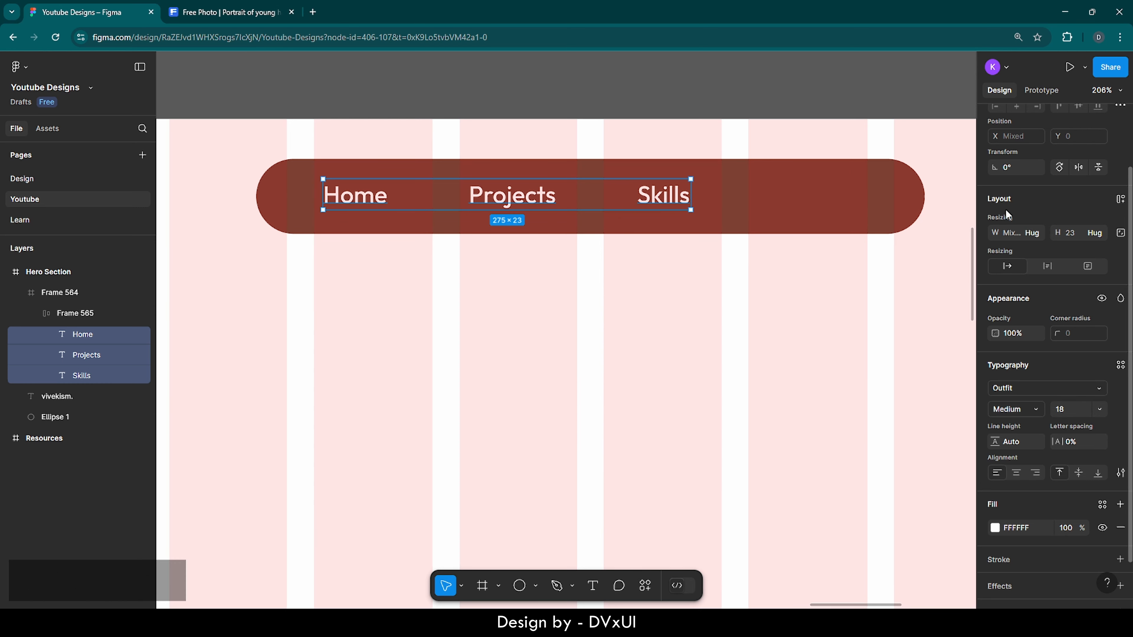
# Step: Centre the menu links frame vertically in the navigation bar and nudge it left to X 22
pyautogui.scroll(3, 1007, 214)
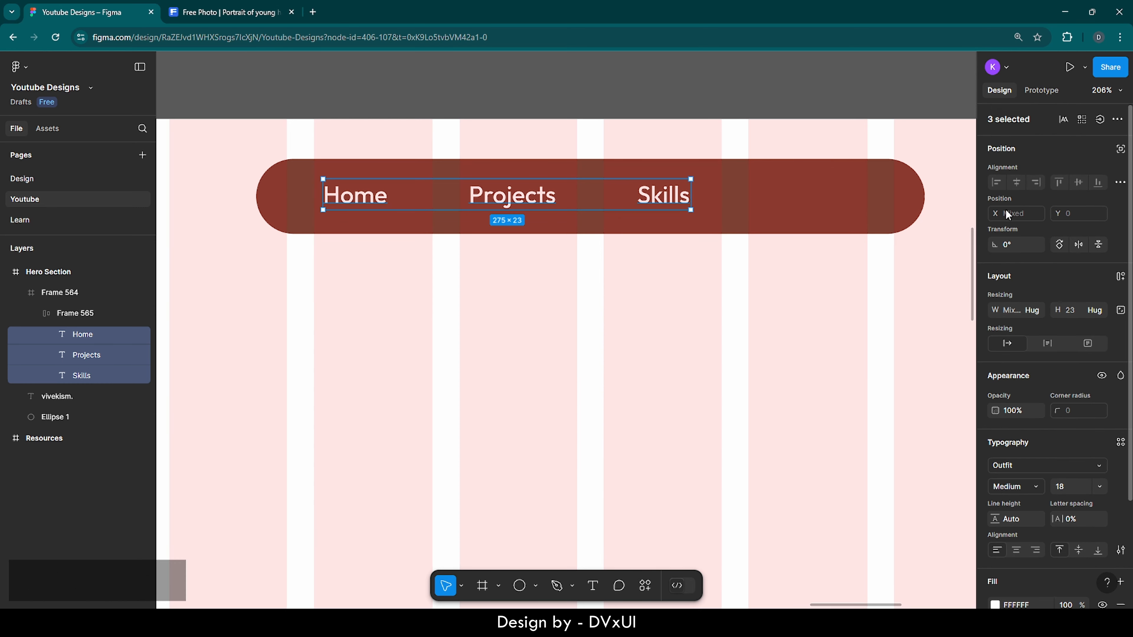
pyautogui.click(800, 216)
pyautogui.doubleClick(588, 198)
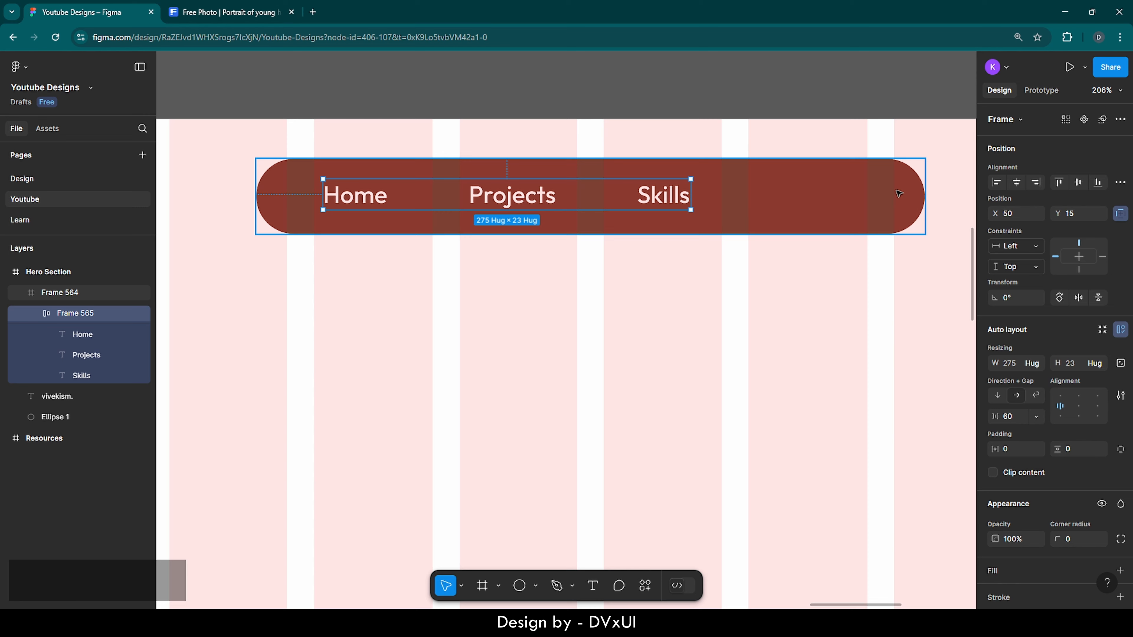
pyautogui.click(1080, 182)
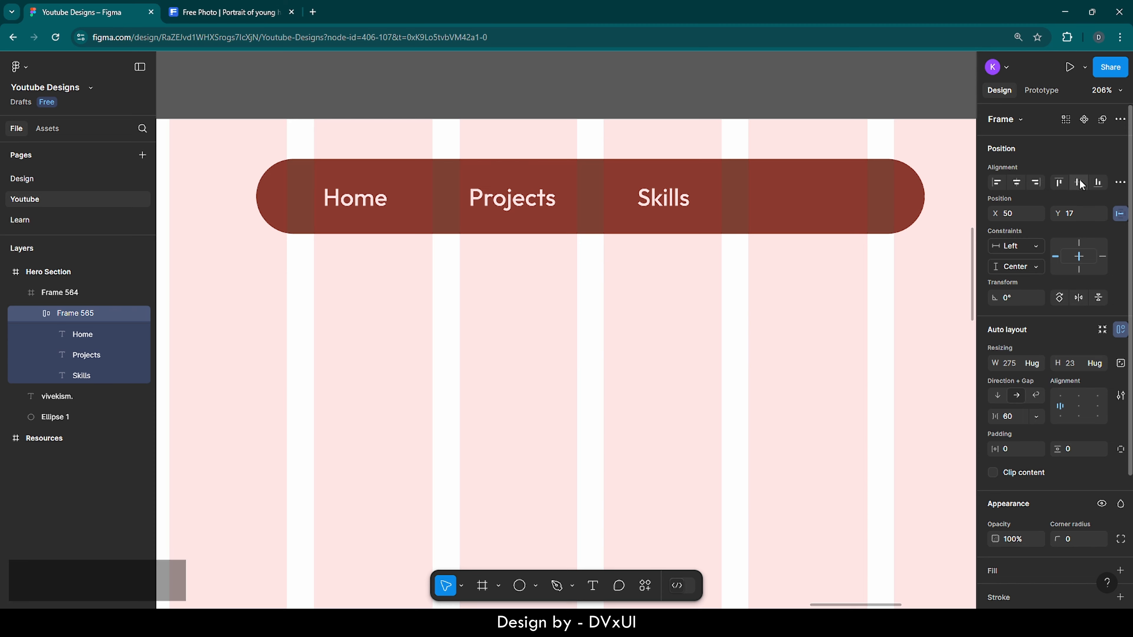
pyautogui.hotkey('shift', 'Left')
pyautogui.hotkey('shift', 'Left')
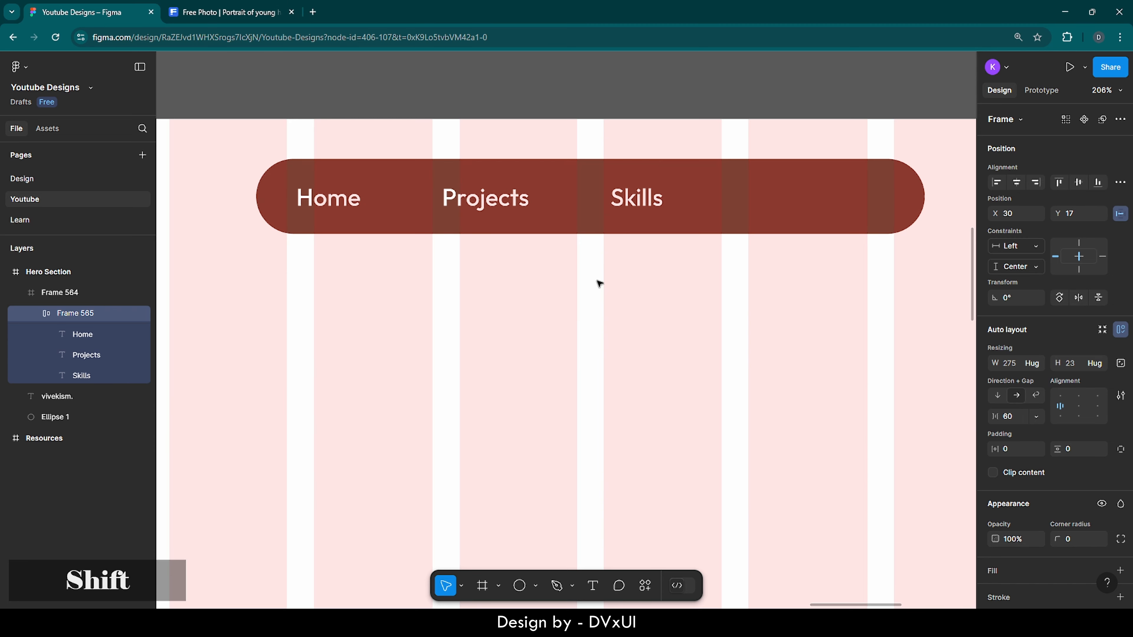
pyautogui.hotkey('shift', 'Left')
pyautogui.press('Right')
pyautogui.press('Right')
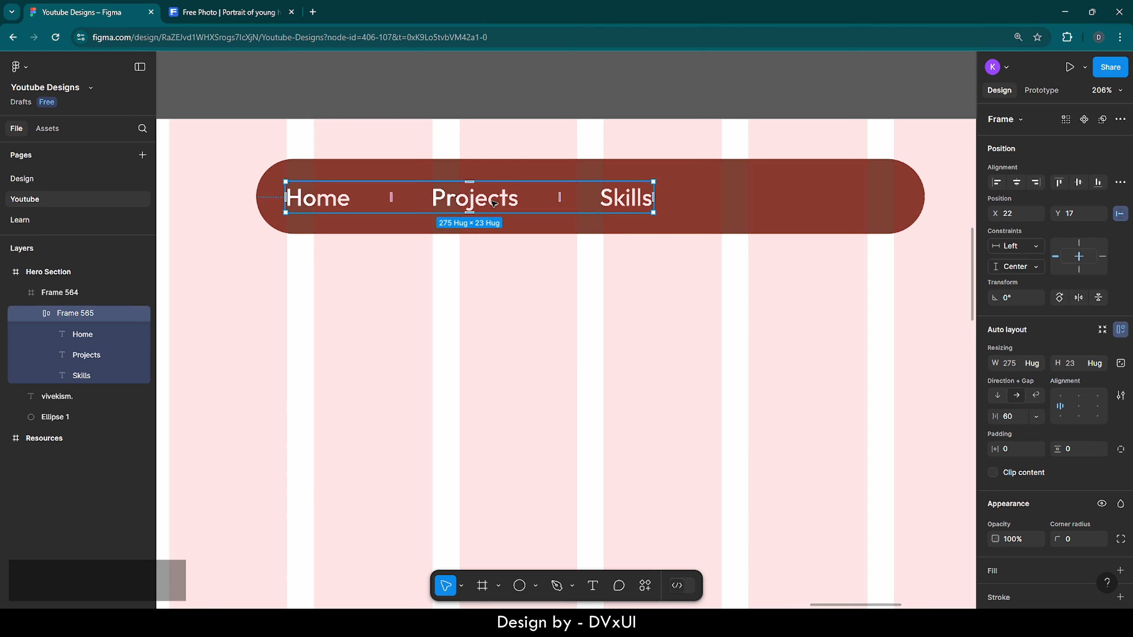
pyautogui.click(534, 275)
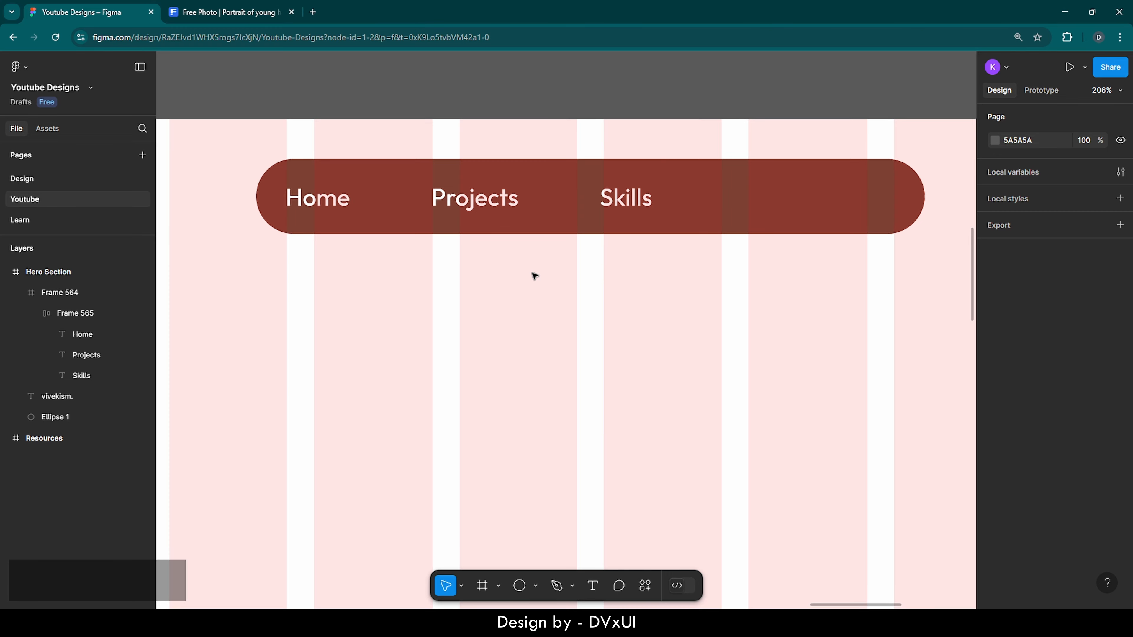
# Step: Change the font weight of the "Projects" and "Skills" texts to Regular
pyautogui.click(508, 231)
pyautogui.doubleClick(476, 192)
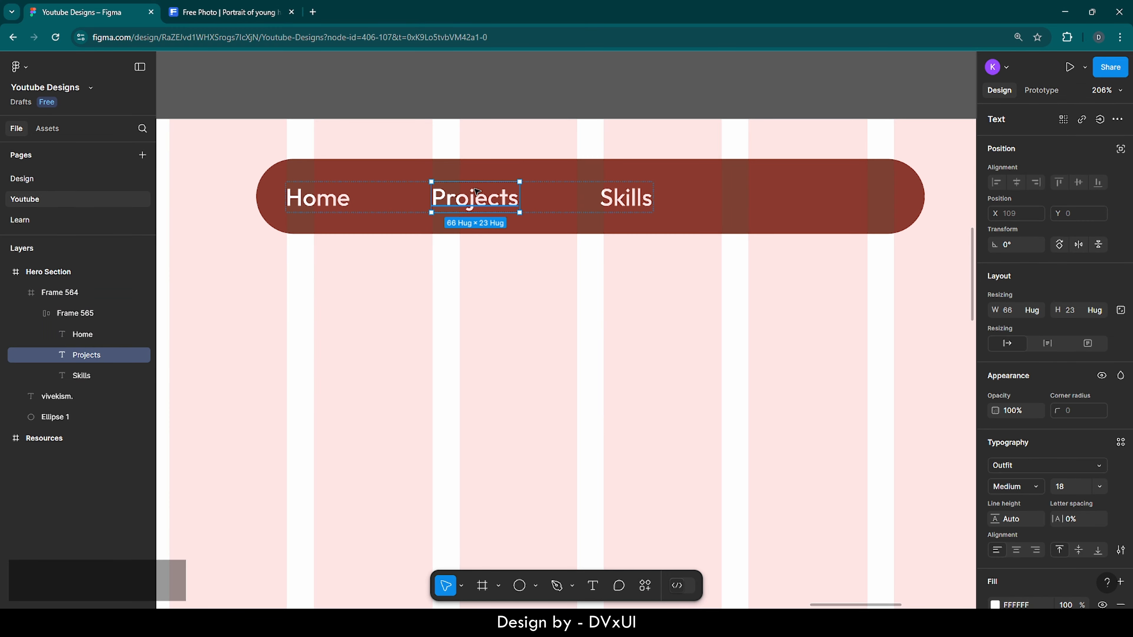
pyautogui.keyDown('shift'); pyautogui.click(625, 197); pyautogui.keyUp('shift')
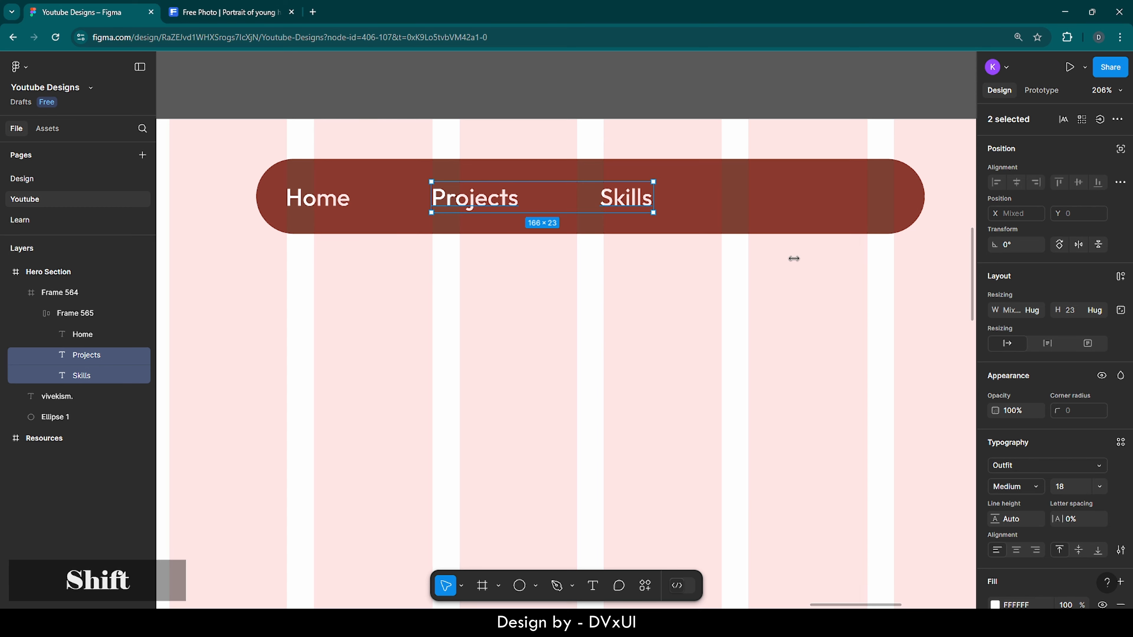
pyautogui.scroll(-1, 1064, 489)
pyautogui.click(1035, 476)
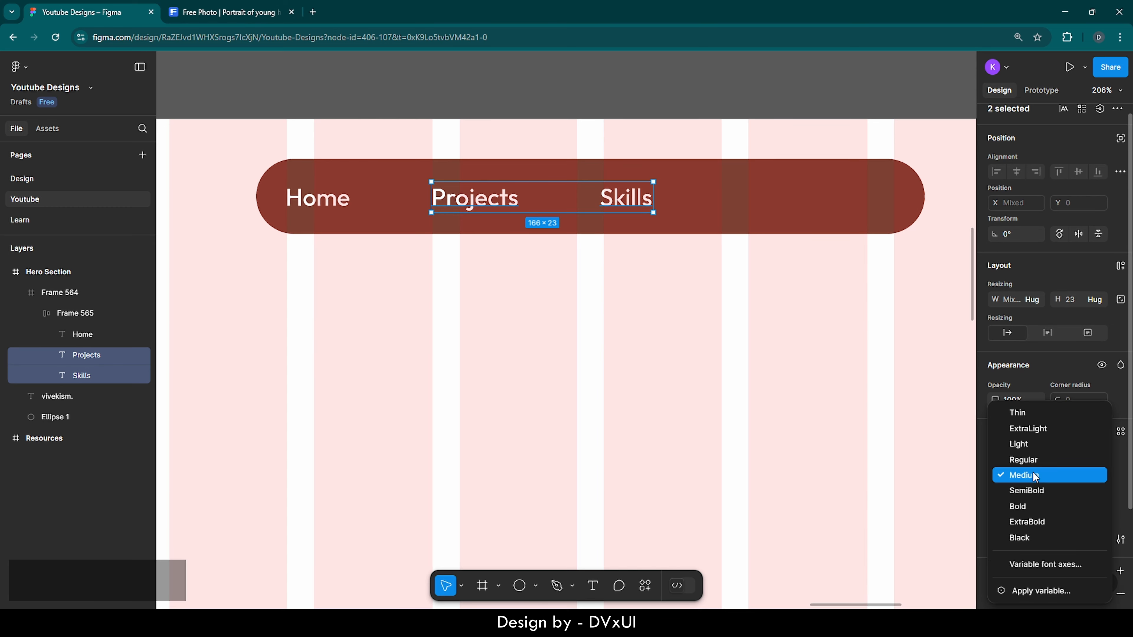
pyautogui.click(1031, 459)
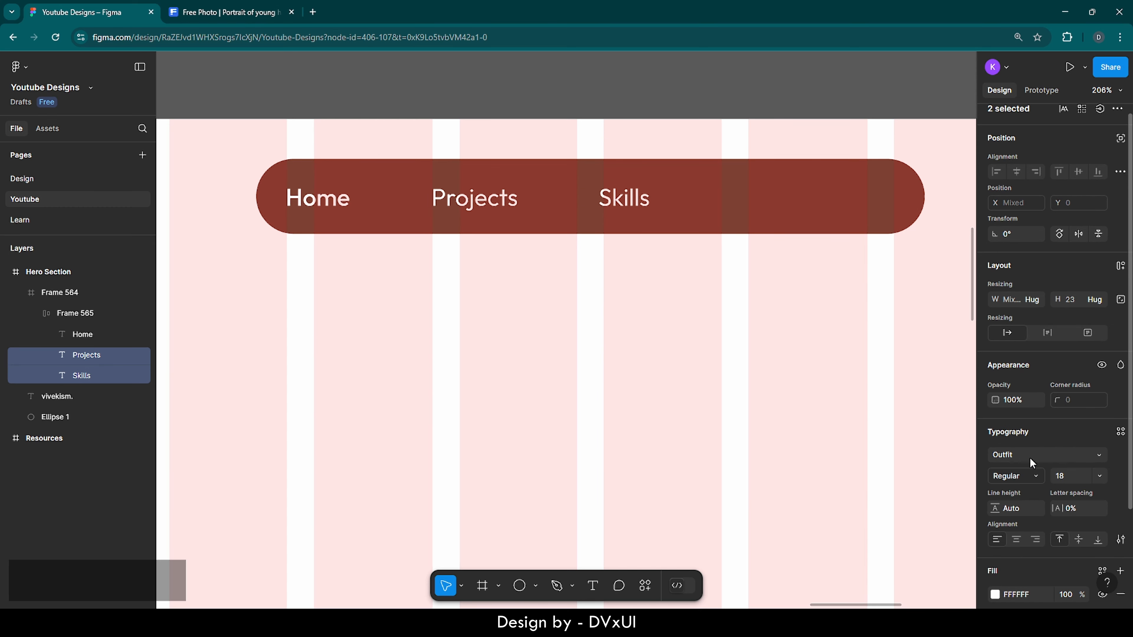
# Step: Reduce the fill opacity of the "Projects" and "Skills" texts to 70%
pyautogui.scroll(-3, 1035, 482)
pyautogui.click(1068, 478)
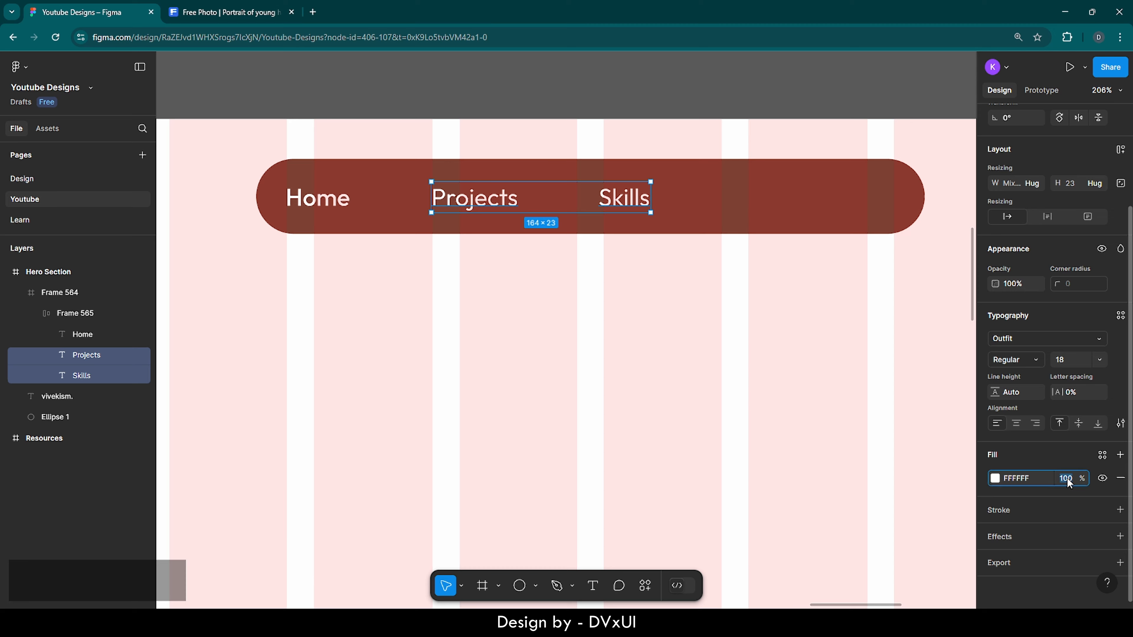
pyautogui.write('70')
pyautogui.press('Return')
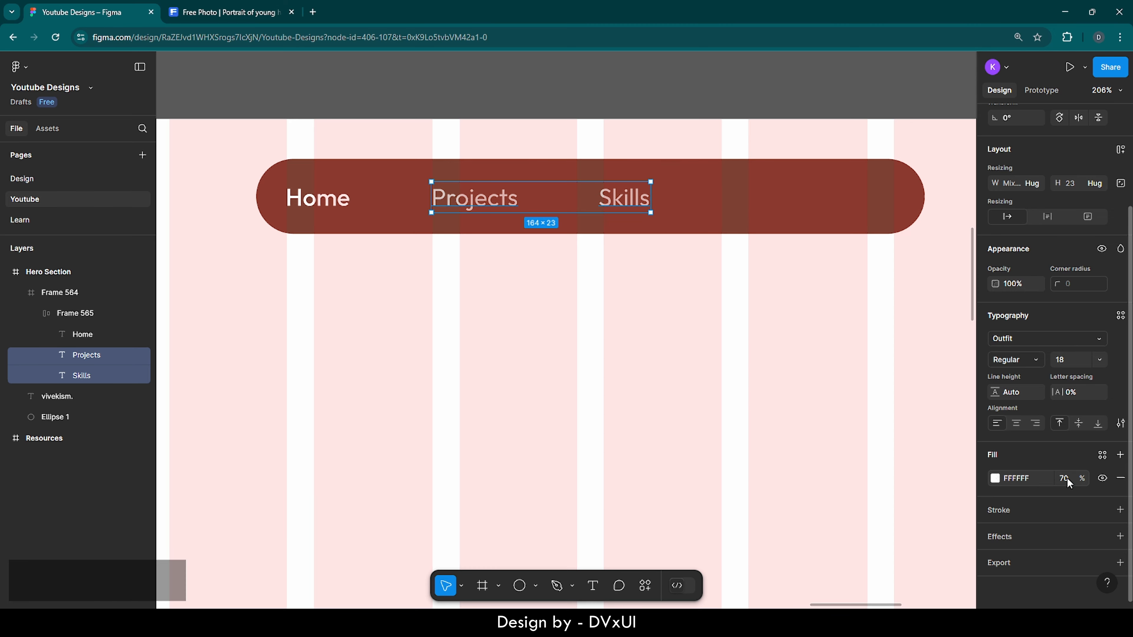
pyautogui.click(762, 345)
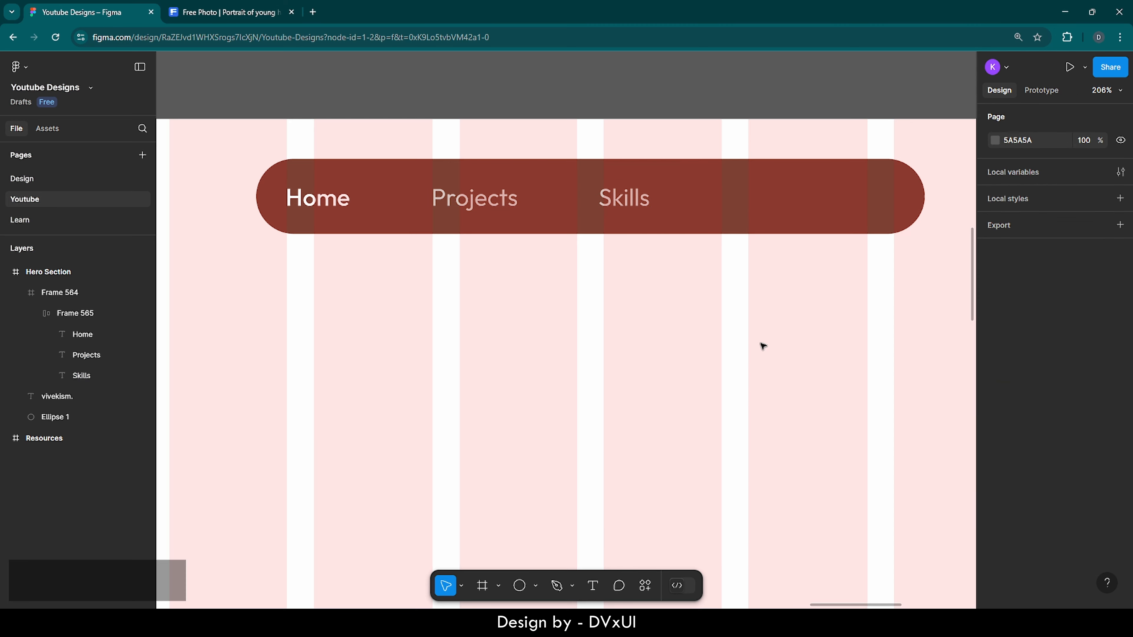
# Step: Nudge the menu links frame right within the navigation bar to X 29
pyautogui.doubleClick(325, 208)
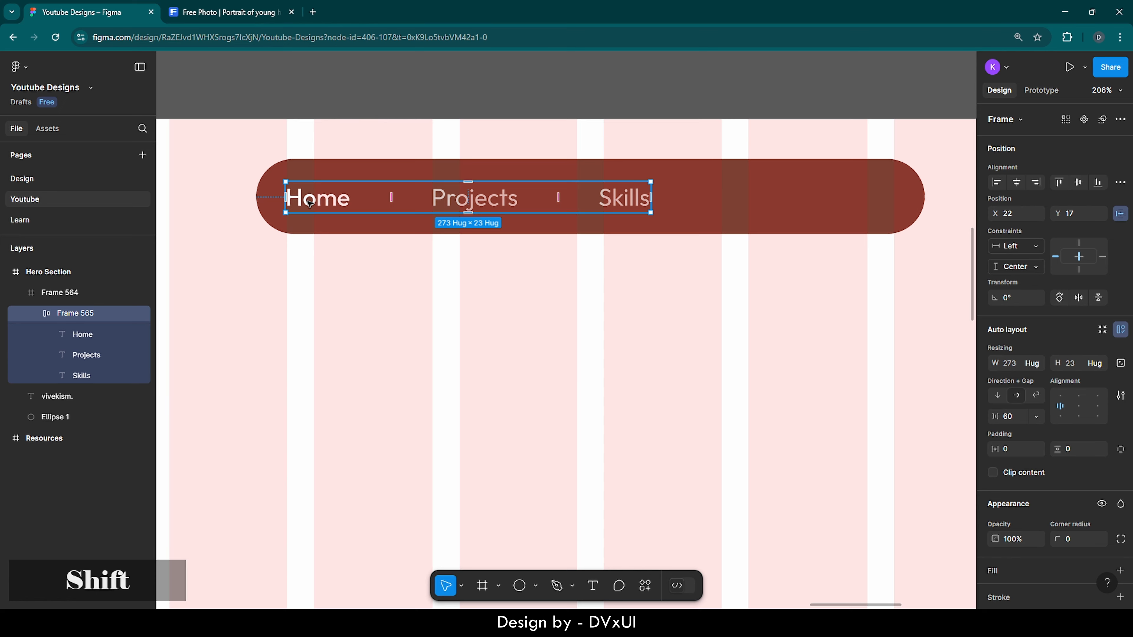
pyautogui.hotkey('shift', 'Right')
pyautogui.press('Left')
pyautogui.press('Left')
pyautogui.press('Left')
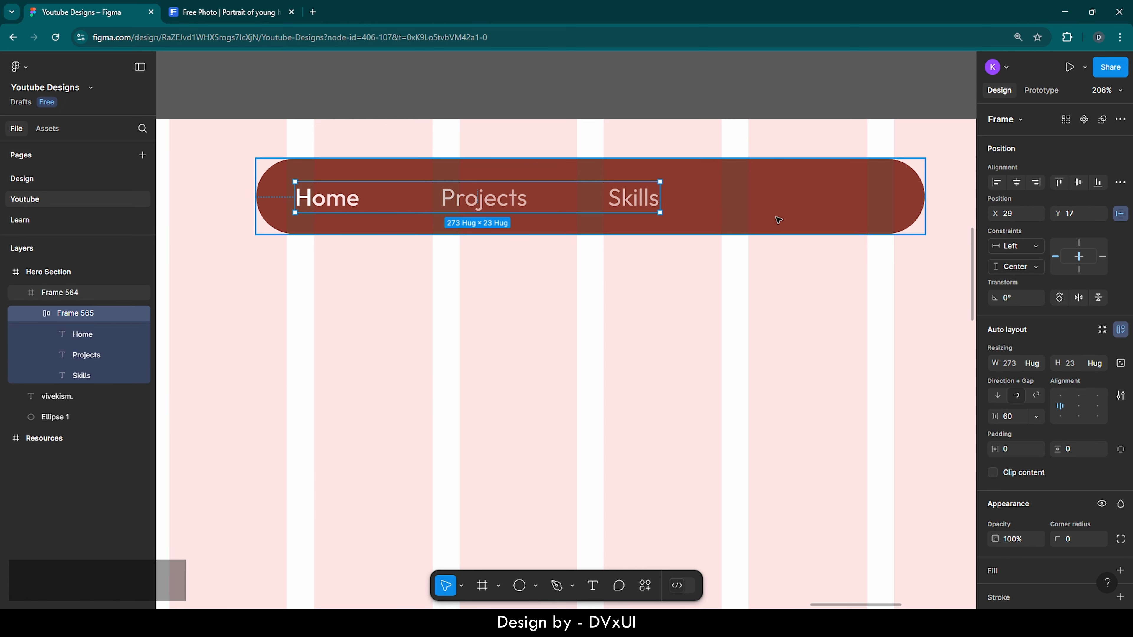
# Step: Add the text "Hire me" inside the navigation bar, near its right end
pyautogui.click(554, 225)
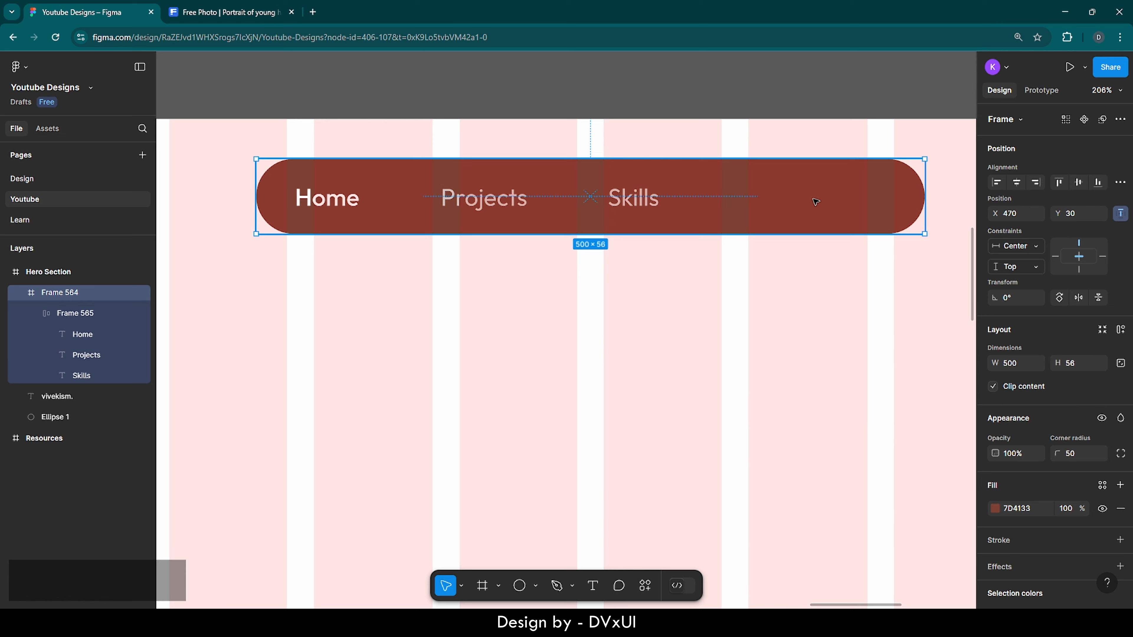
pyautogui.press('t')
pyautogui.click(792, 197)
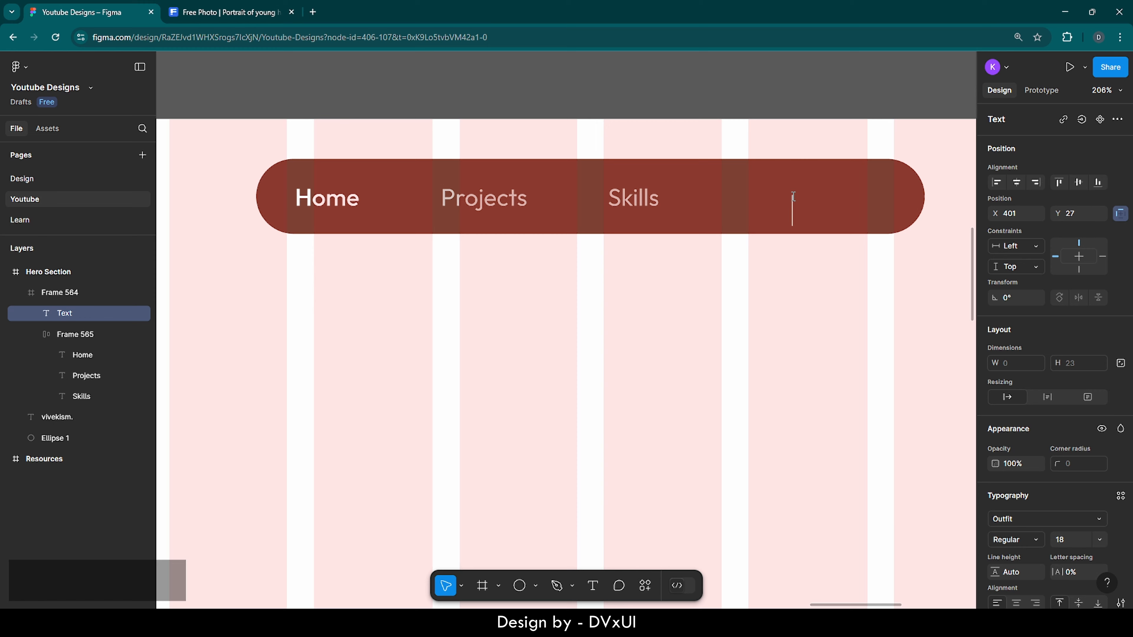
pyautogui.write('H')
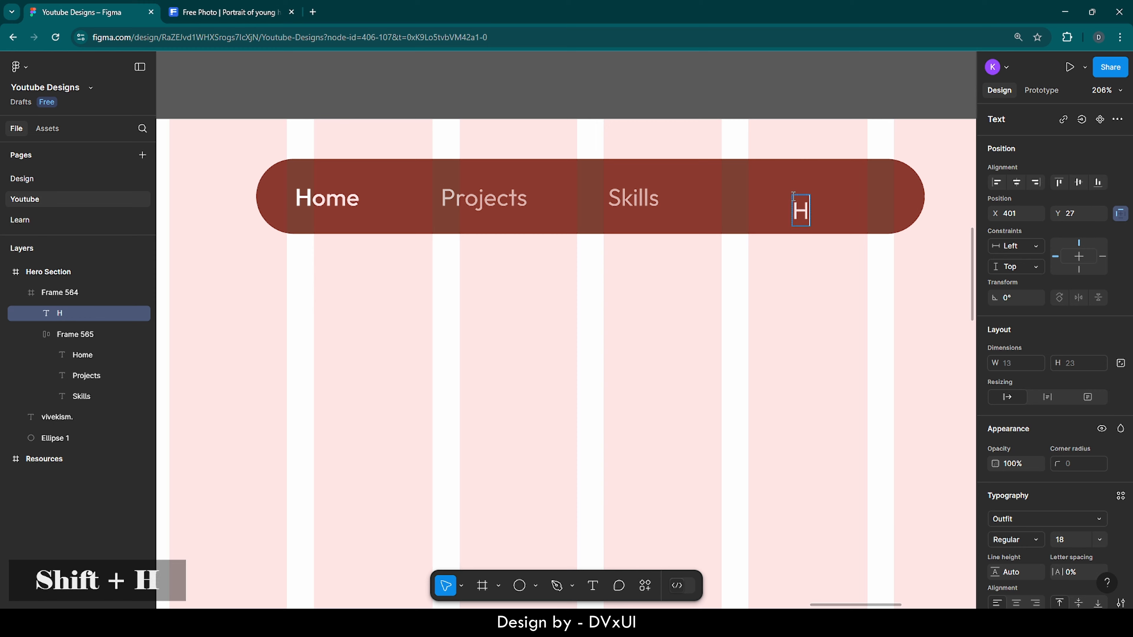
pyautogui.write('ire me')
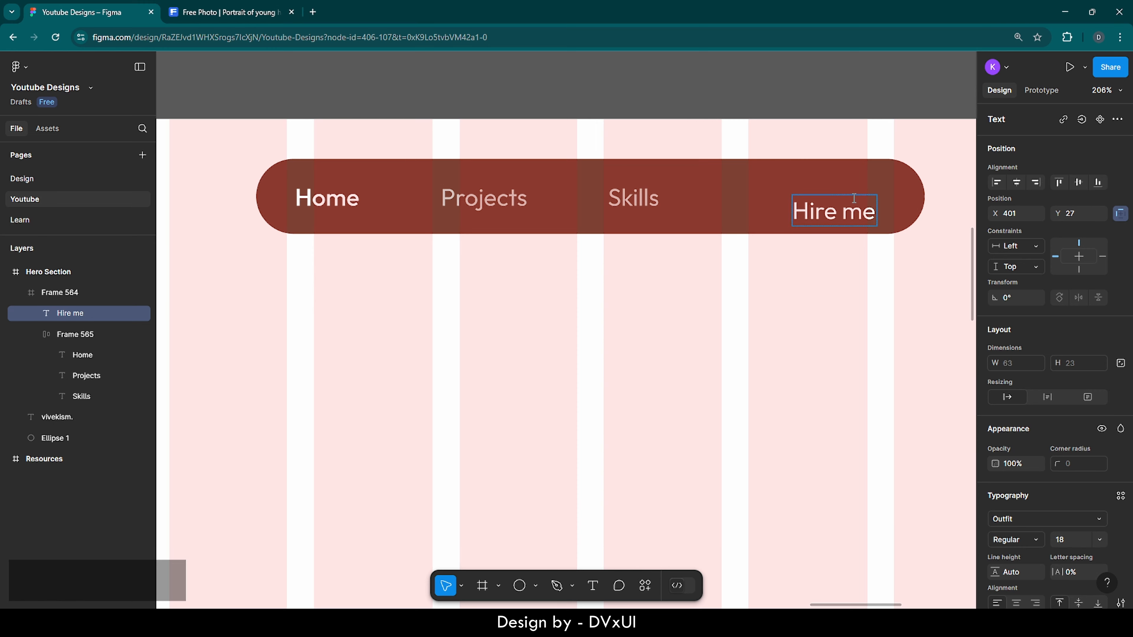
pyautogui.press('Escape')
# Step: Wrap the "Hire me" text in an auto layout frame and give the frame a white FFFFFF fill
pyautogui.rightClick(835, 215)
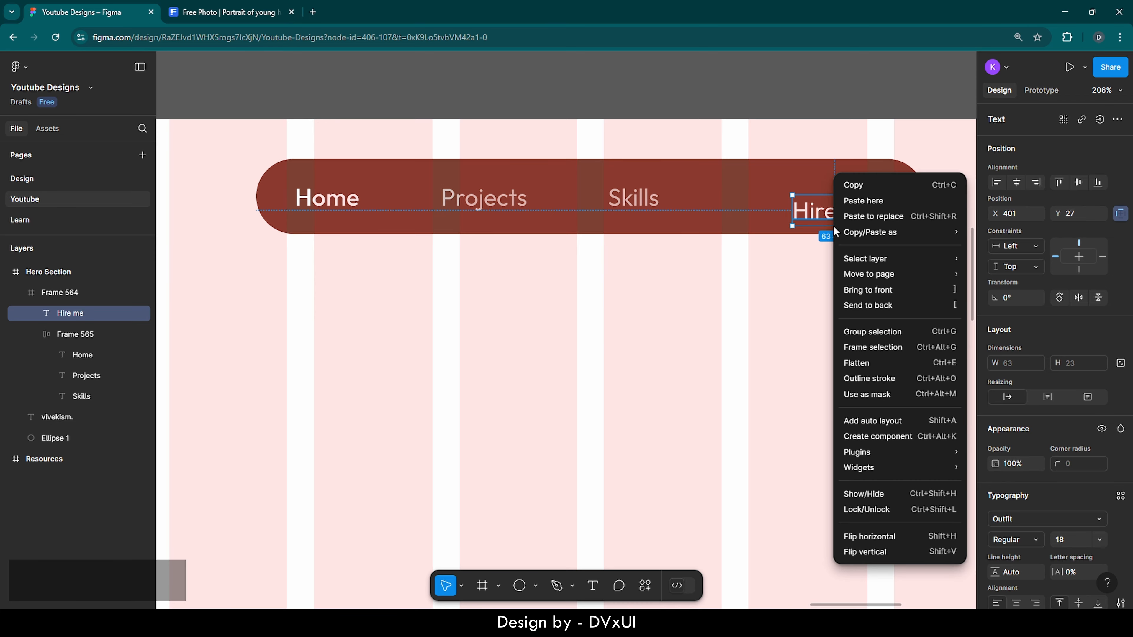
pyautogui.click(852, 421)
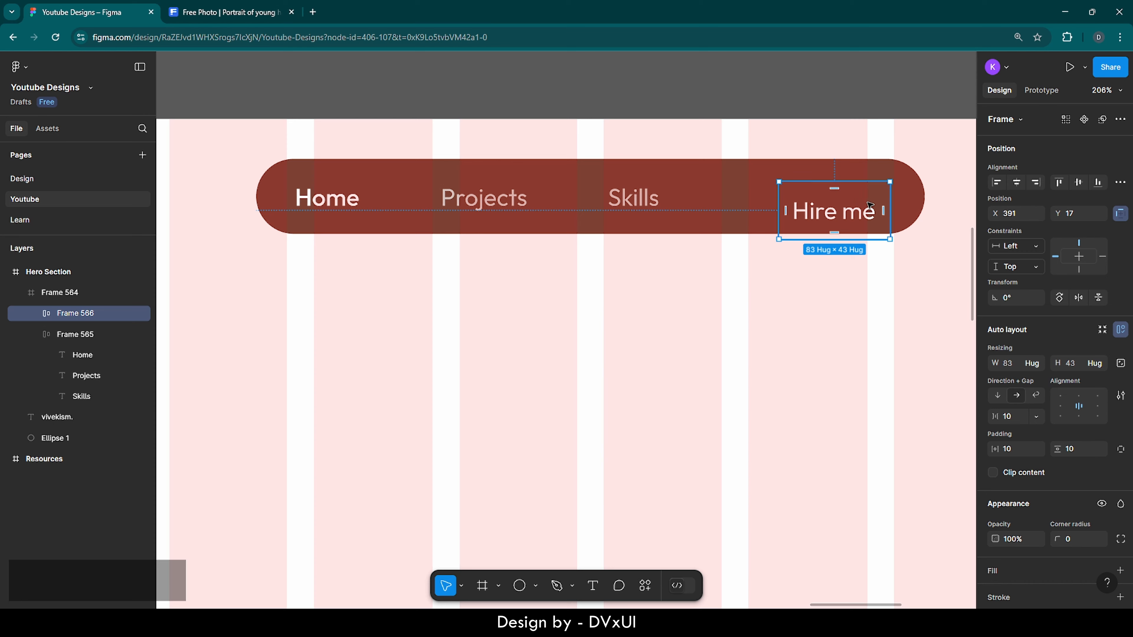
pyautogui.scroll(-3, 995, 427)
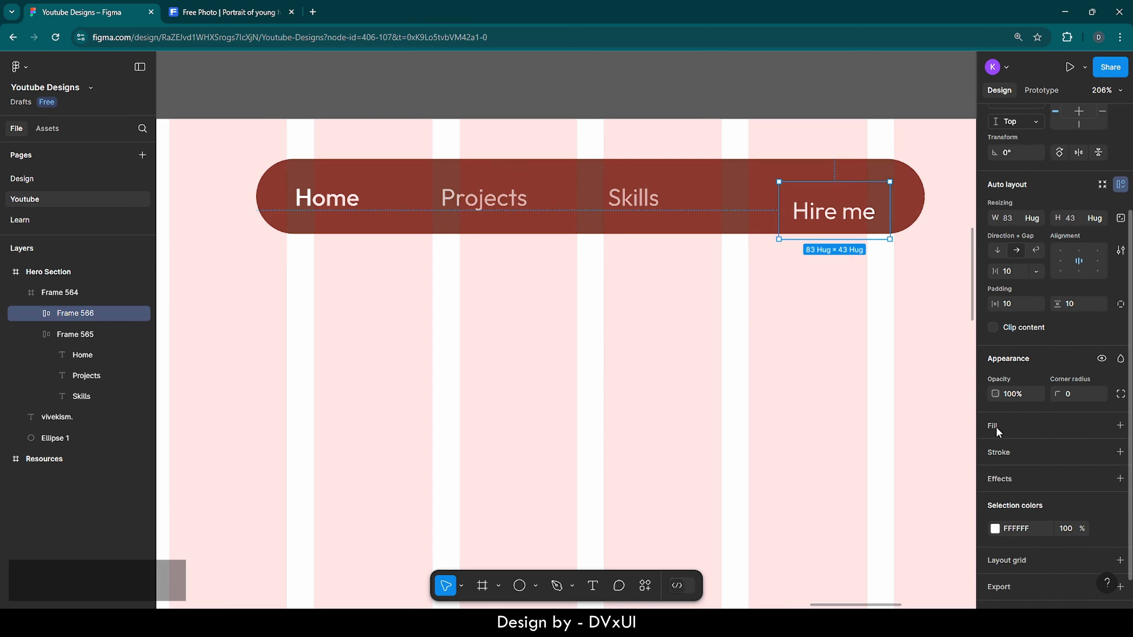
pyautogui.click(995, 426)
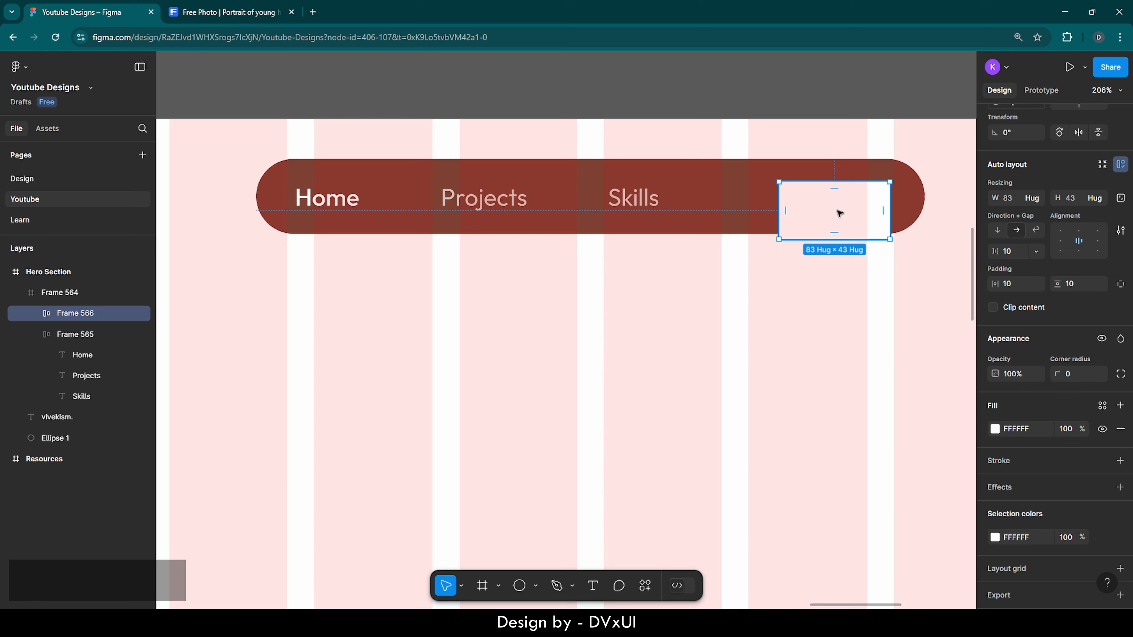
# Step: Set the fill colour of the "Hire me" text to 1B1B1B
pyautogui.doubleClick(838, 213)
pyautogui.click(1032, 478)
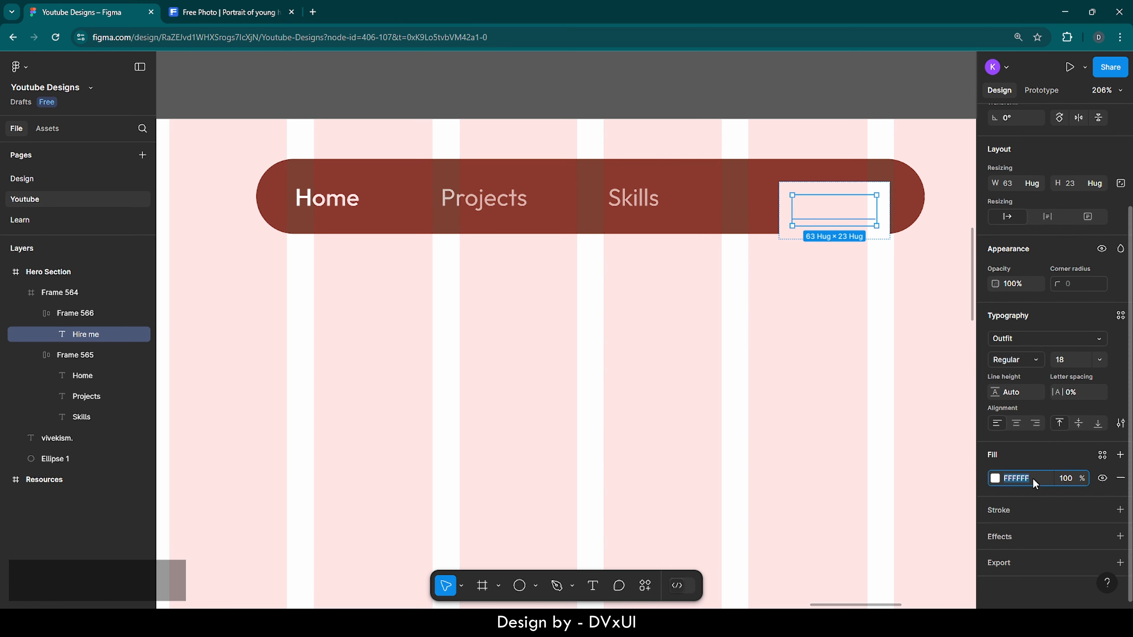
pyautogui.write('1B')
pyautogui.press('Return')
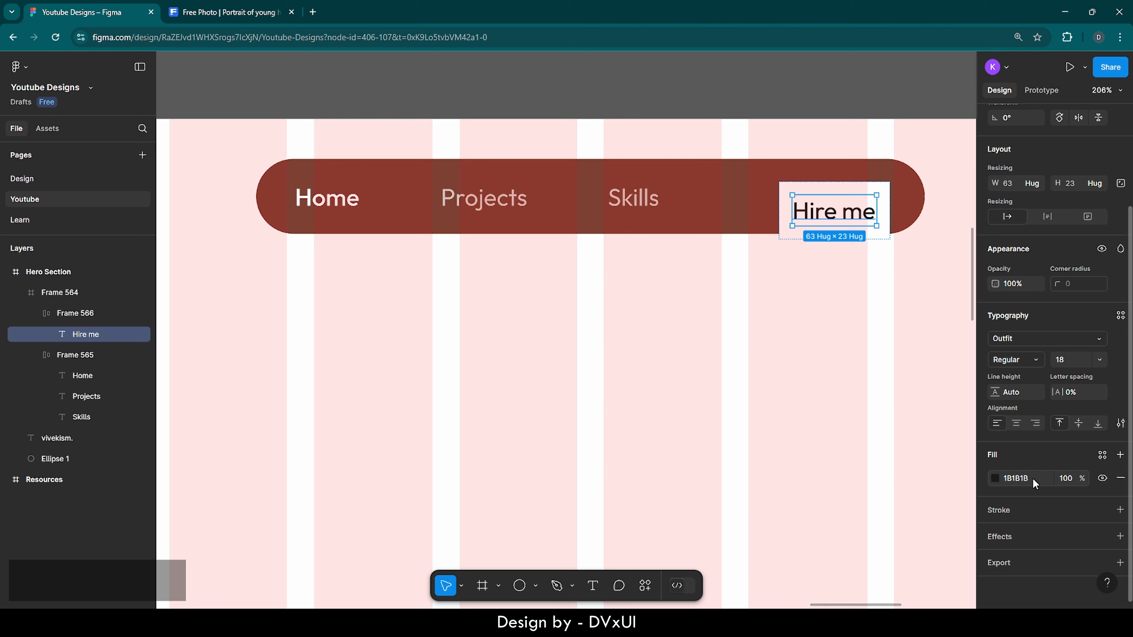
pyautogui.click(1014, 480)
pyautogui.write('1b')
pyautogui.press('Return')
# Step: Set the "Hire me" frame's horizontal padding to 16 and vertical padding to 8
pyautogui.click(883, 222)
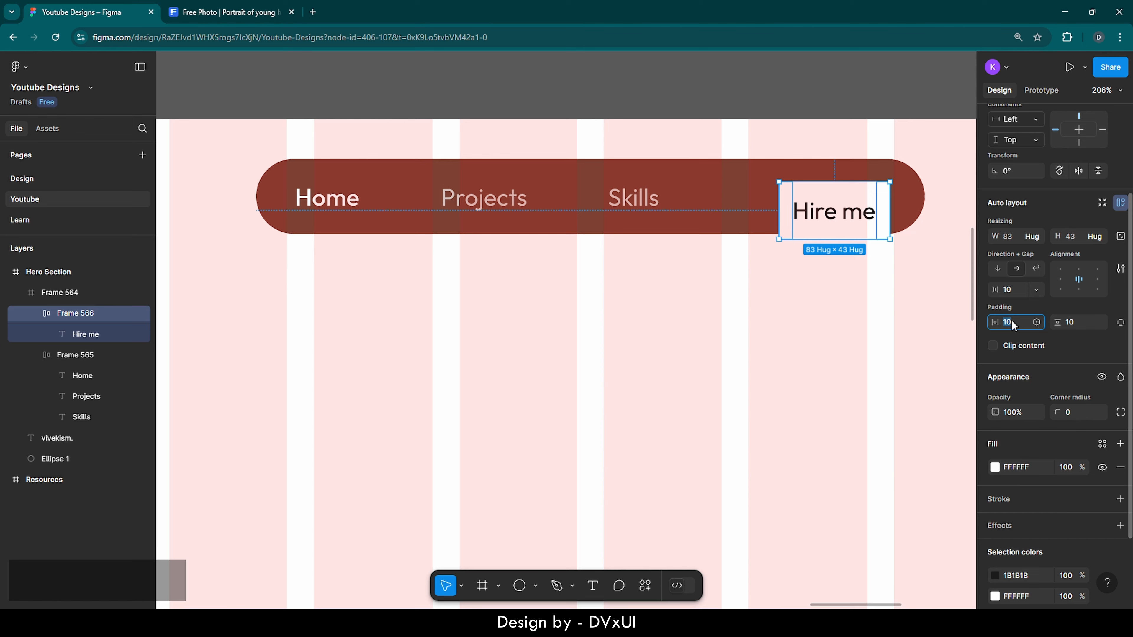
pyautogui.press('BackSpace')
pyautogui.write('16')
pyautogui.press('Return')
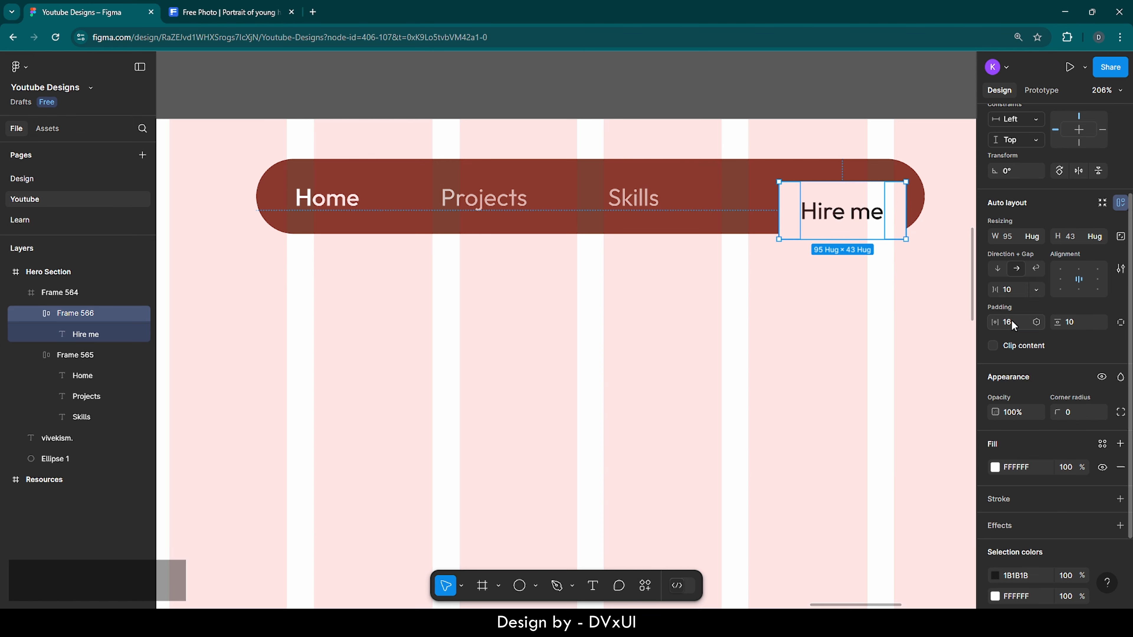
pyautogui.press('BackSpace')
pyautogui.press('BackSpace')
pyautogui.write('8')
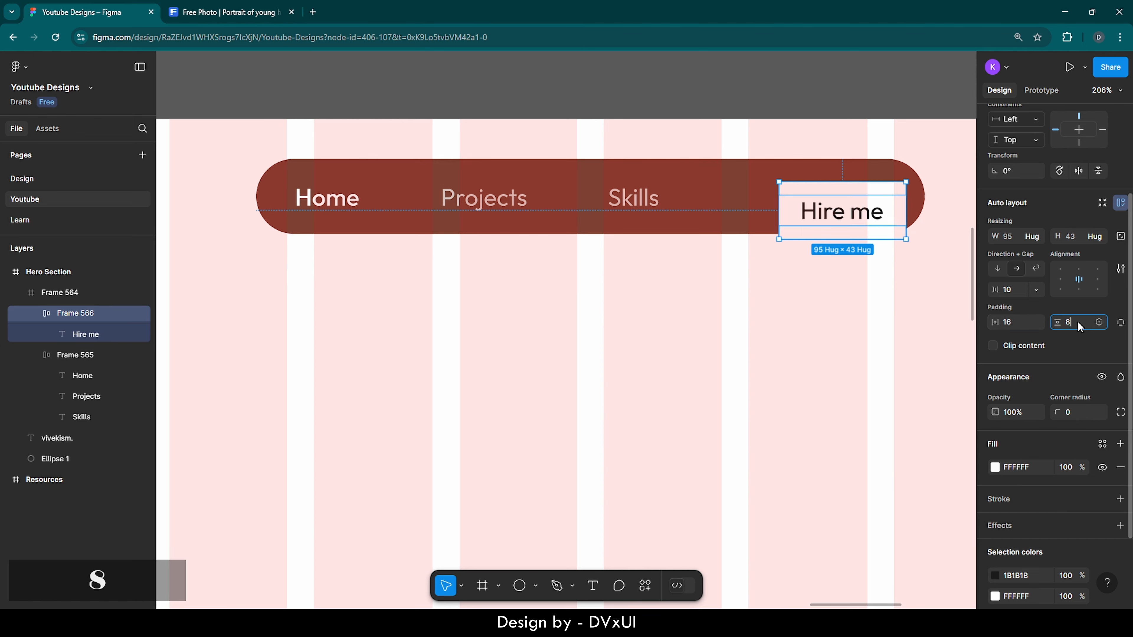
pyautogui.press('Return')
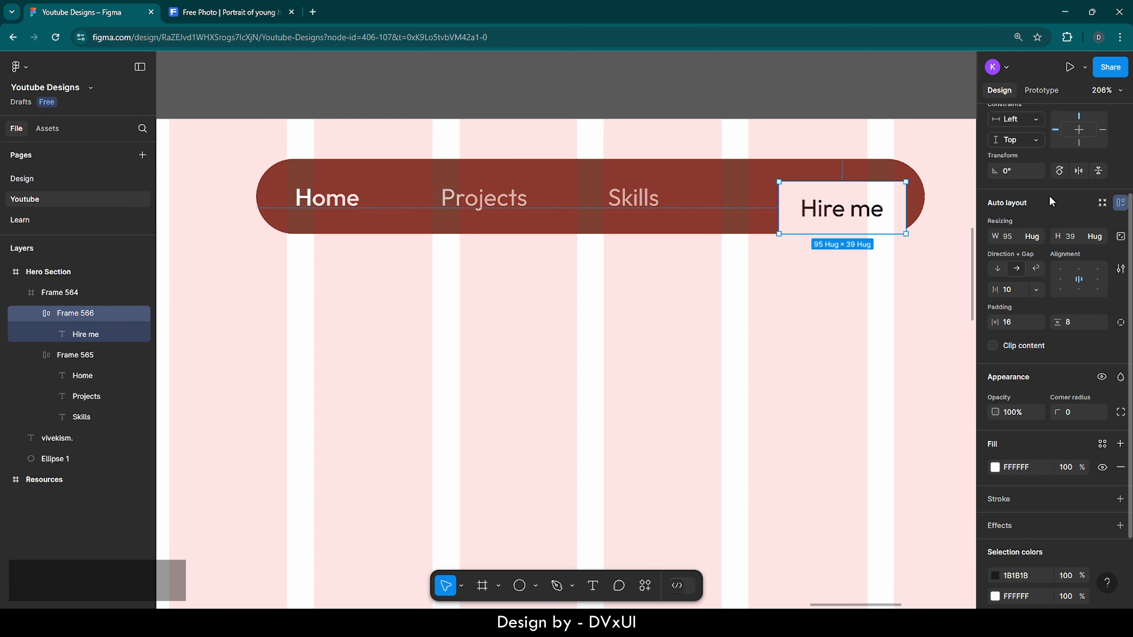
# Step: Centre the "Hire me" frame vertically in the navigation bar and set its corner radius to 30
pyautogui.scroll(3, 1049, 195)
pyautogui.click(1079, 182)
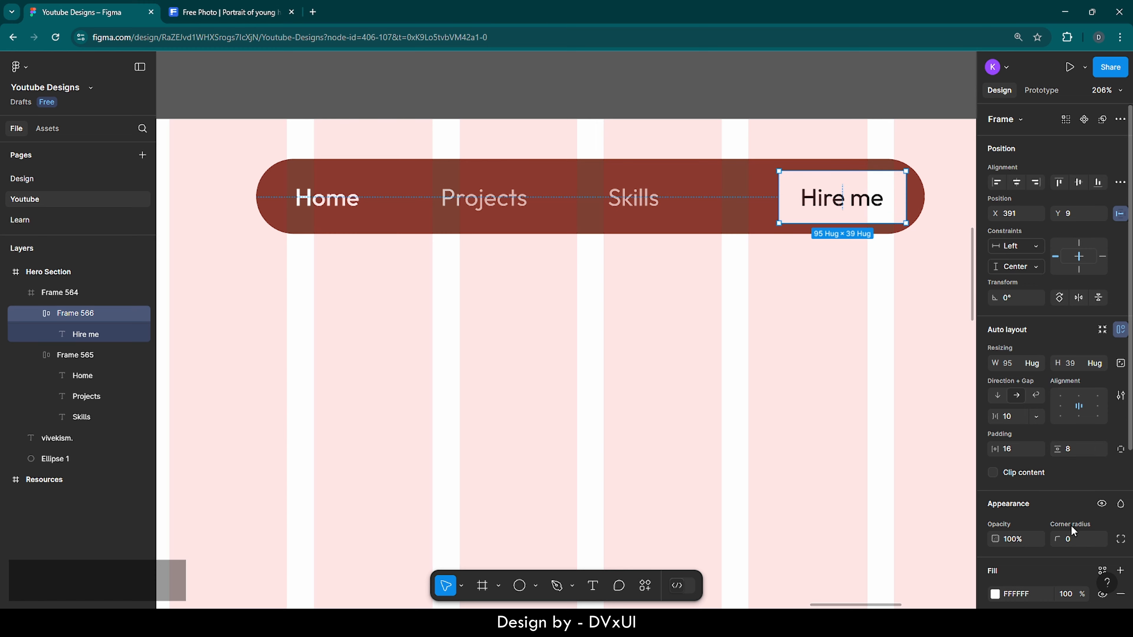
pyautogui.scroll(-2, 1071, 525)
pyautogui.click(1071, 459)
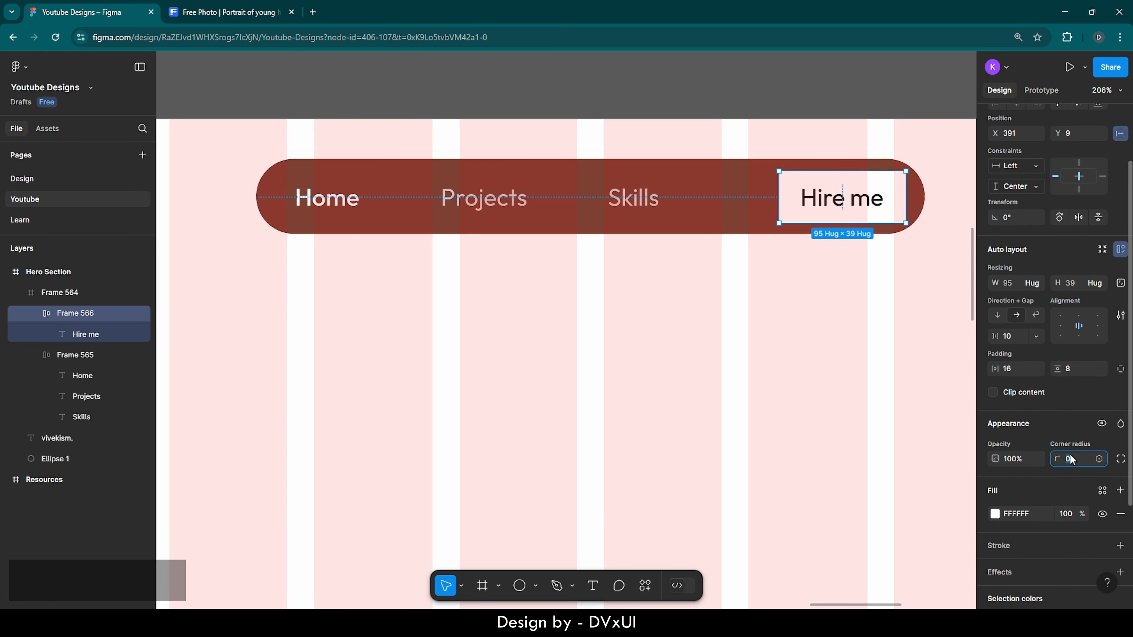
pyautogui.hotkey('shift', 'Up')
pyautogui.hotkey('shift', 'Up')
pyautogui.hotkey('shift', 'Up')
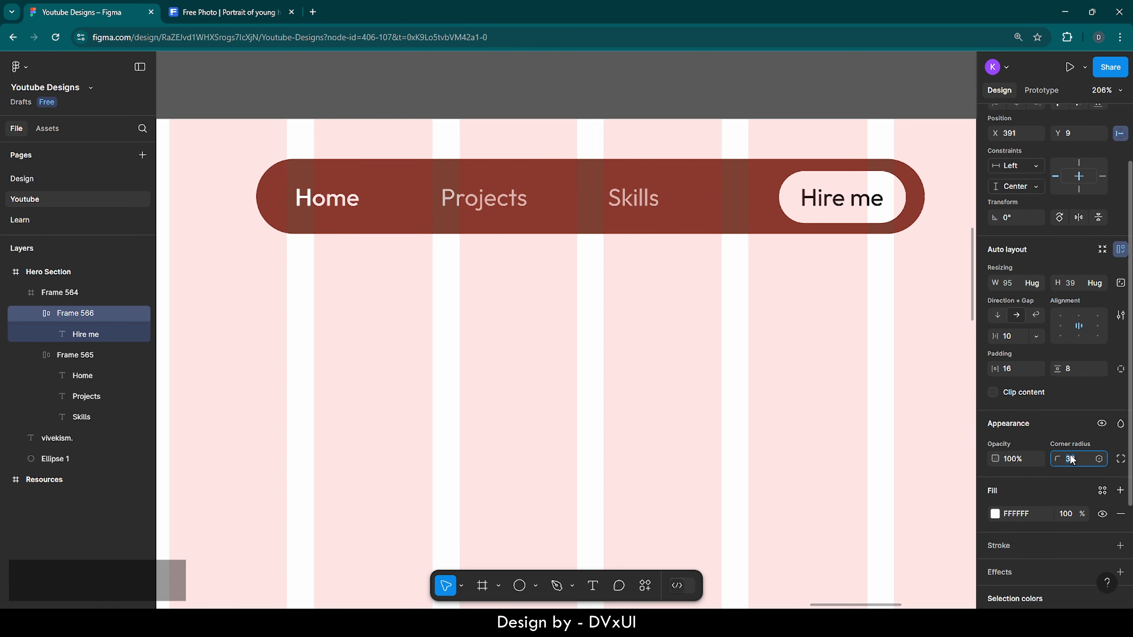
pyautogui.click(709, 301)
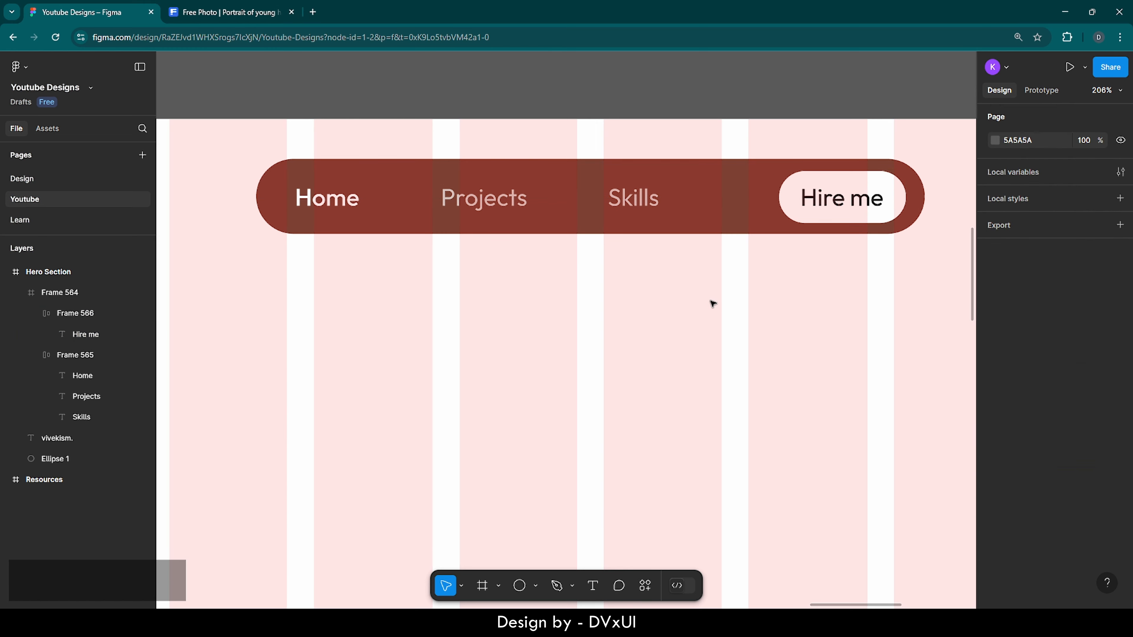
# Step: Nudge the "Hire me" button right within the navigation bar to X 394
pyautogui.doubleClick(847, 193)
pyautogui.press('Right')
pyautogui.press('Right')
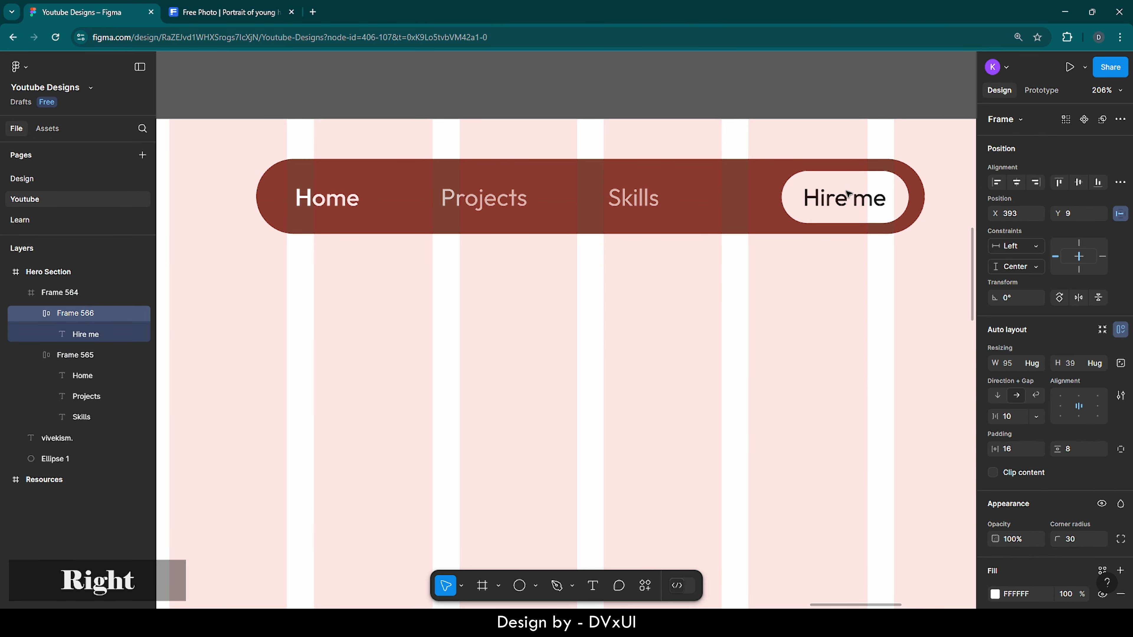
pyautogui.press('Right')
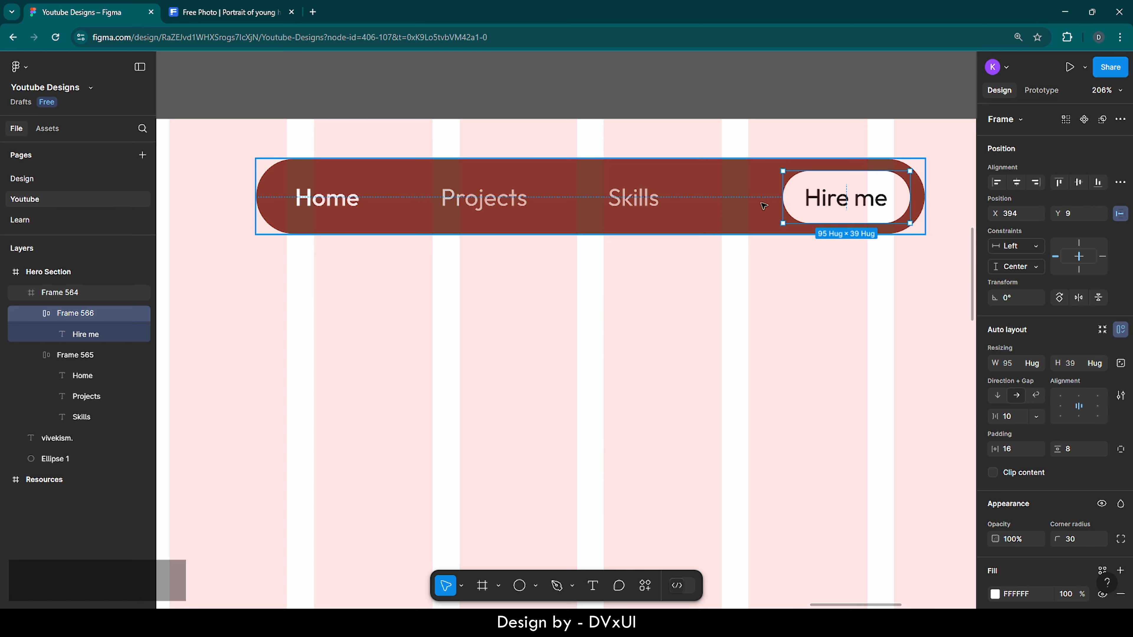
# Step: Nudge the menu links frame right within the navigation bar to X 41
pyautogui.click(586, 206)
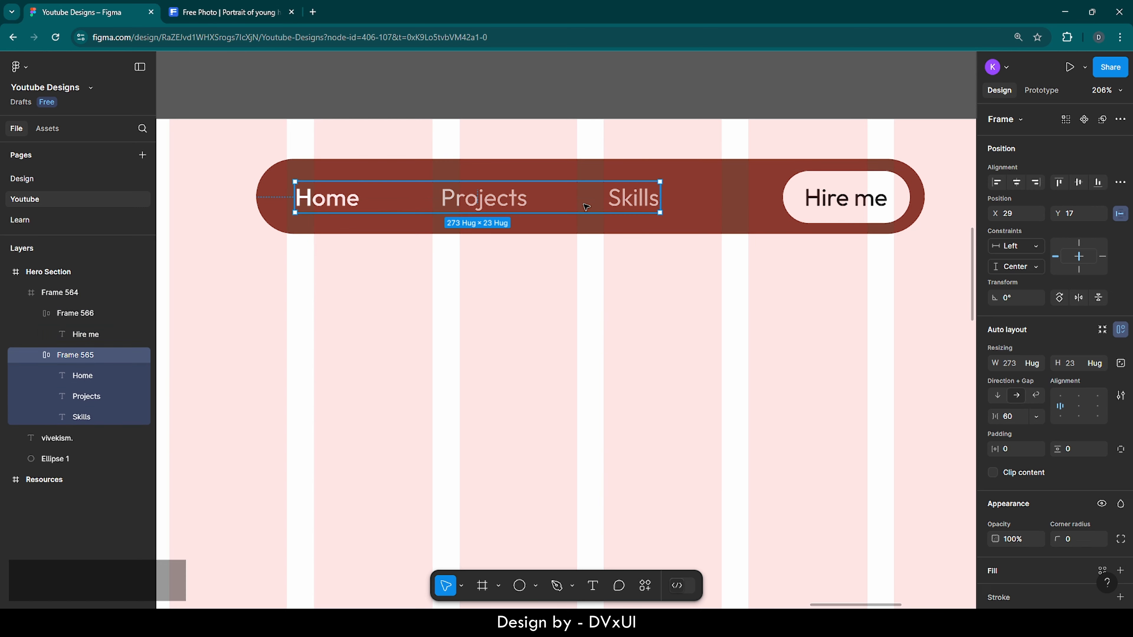
pyautogui.hotkey('shift', 'Right')
pyautogui.hotkey('shift', 'Right')
pyautogui.hotkey('shift', 'Left')
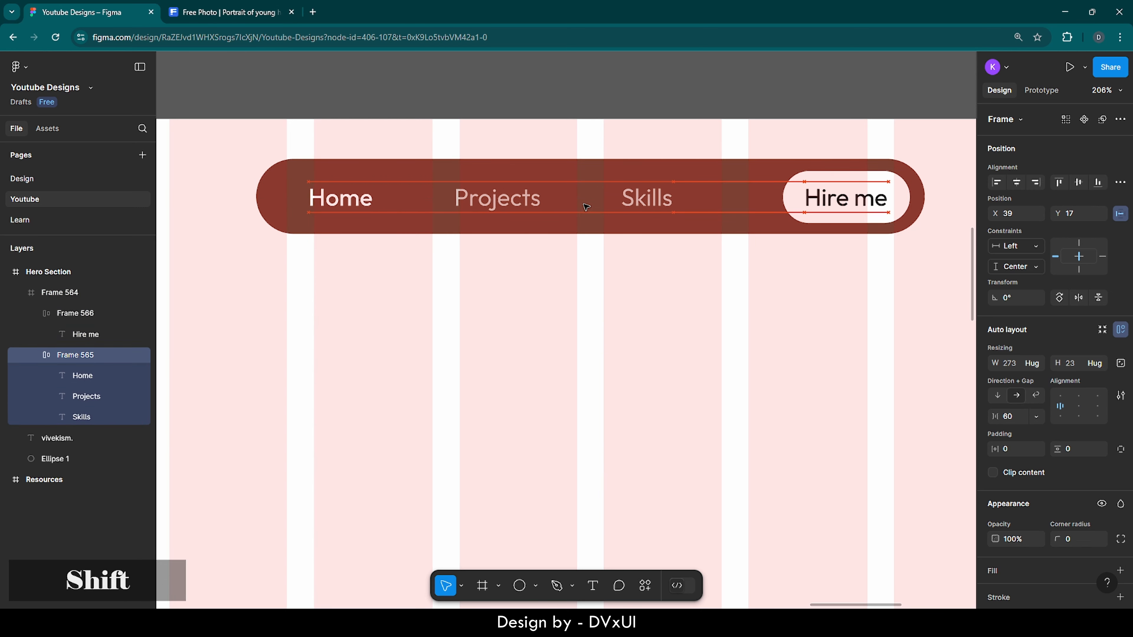
pyautogui.press('Right')
pyautogui.press('Right')
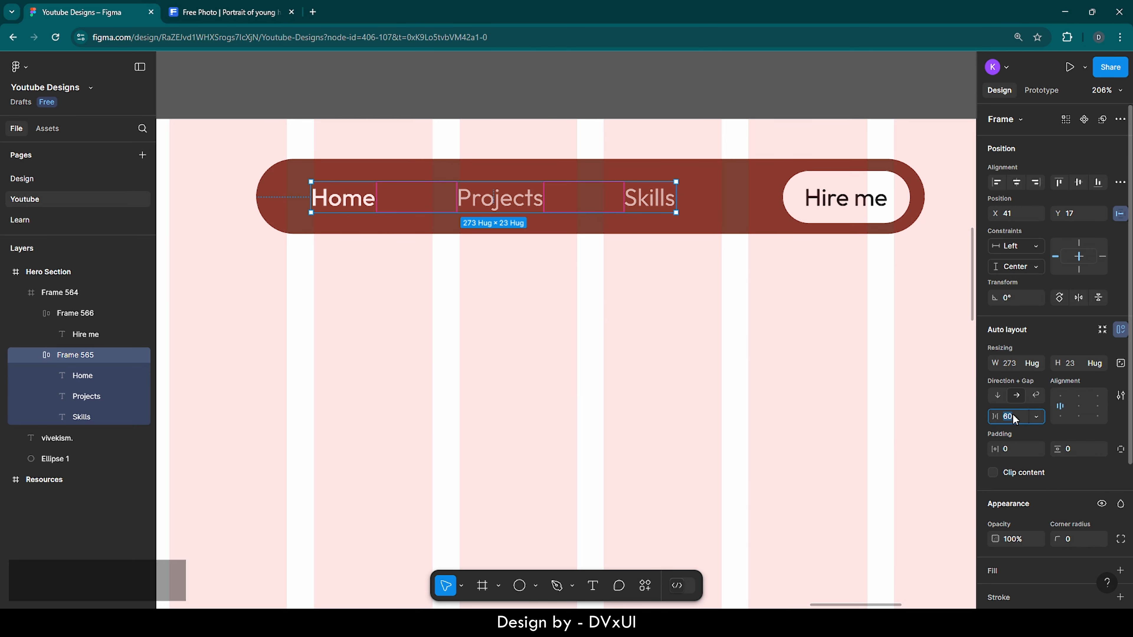
# Step: Set the gap between the Home, Projects and Skills links to 70
pyautogui.write('70')
pyautogui.press('Return')
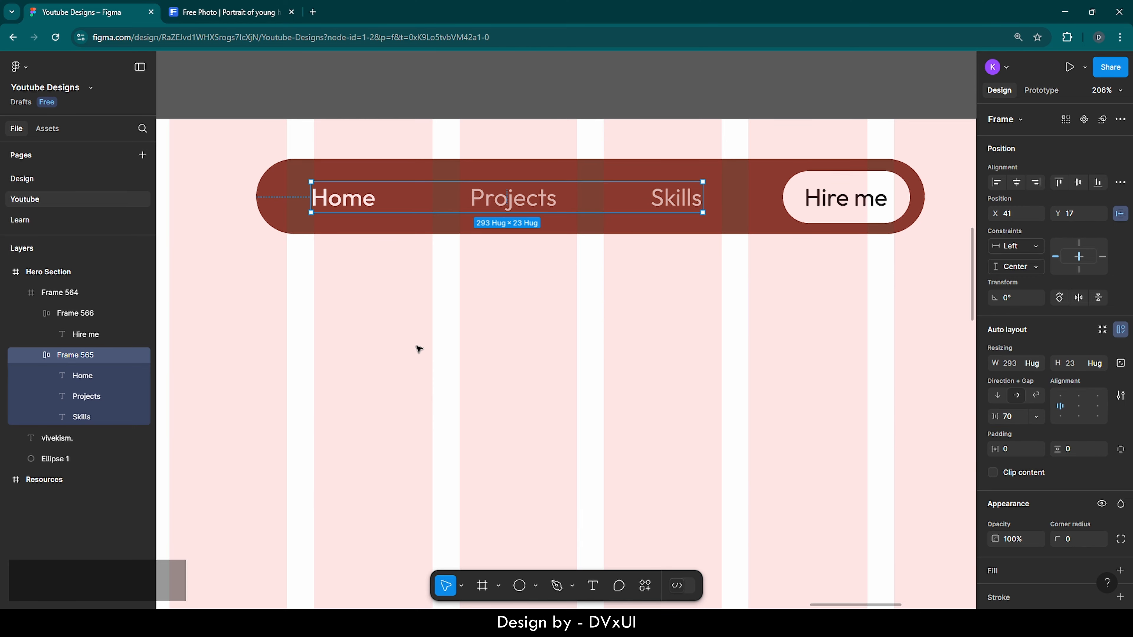
pyautogui.click(418, 348)
pyautogui.hotkey('shift', '1')
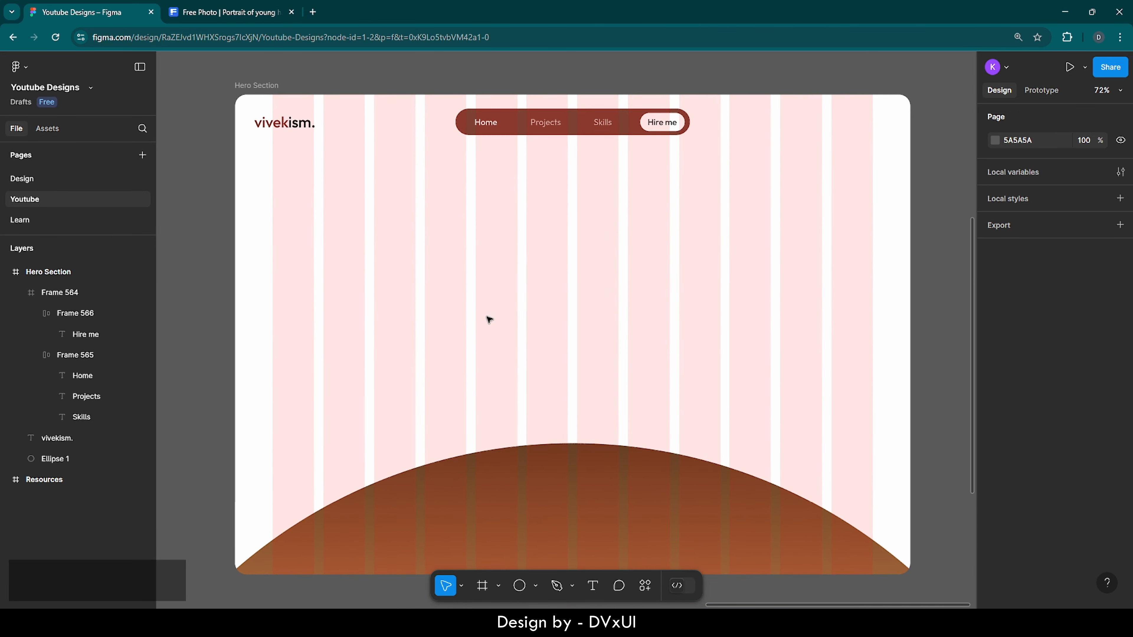
# Step: Change the font weight of the "Hire me" text to Medium
pyautogui.hscroll(1, 487, 317)
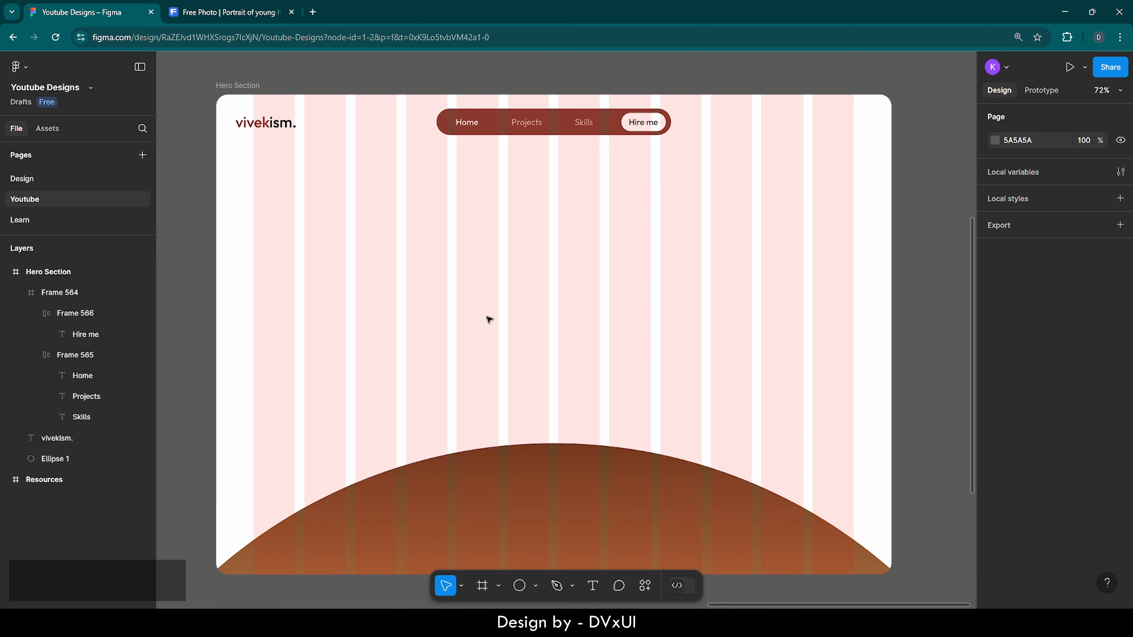
pyautogui.click(651, 128)
pyautogui.doubleClick(651, 128)
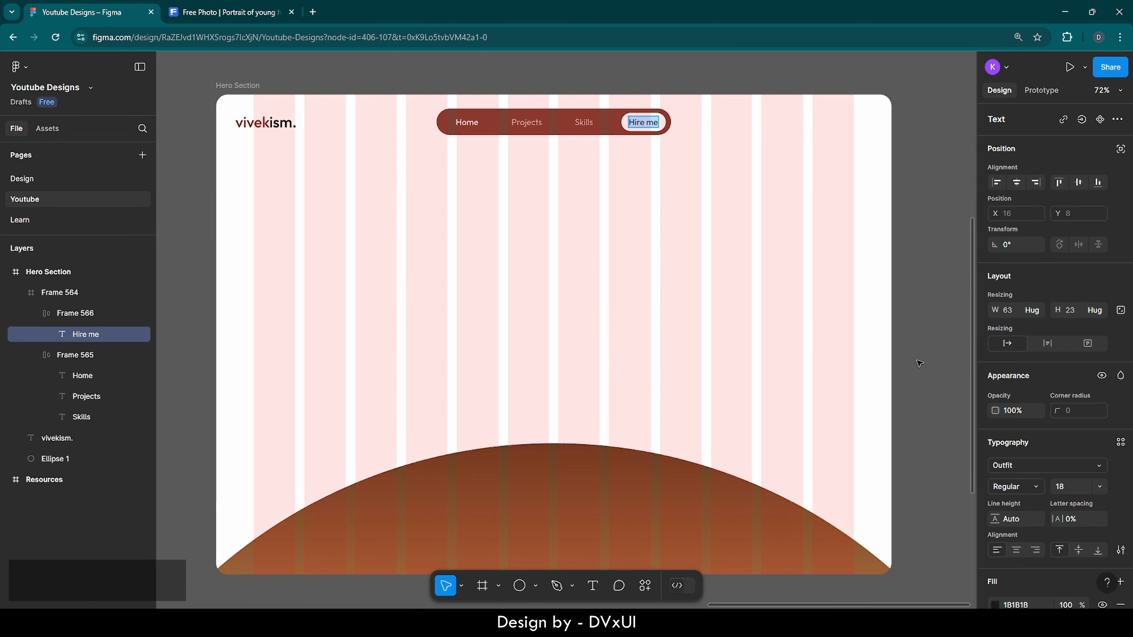
pyautogui.click(1011, 486)
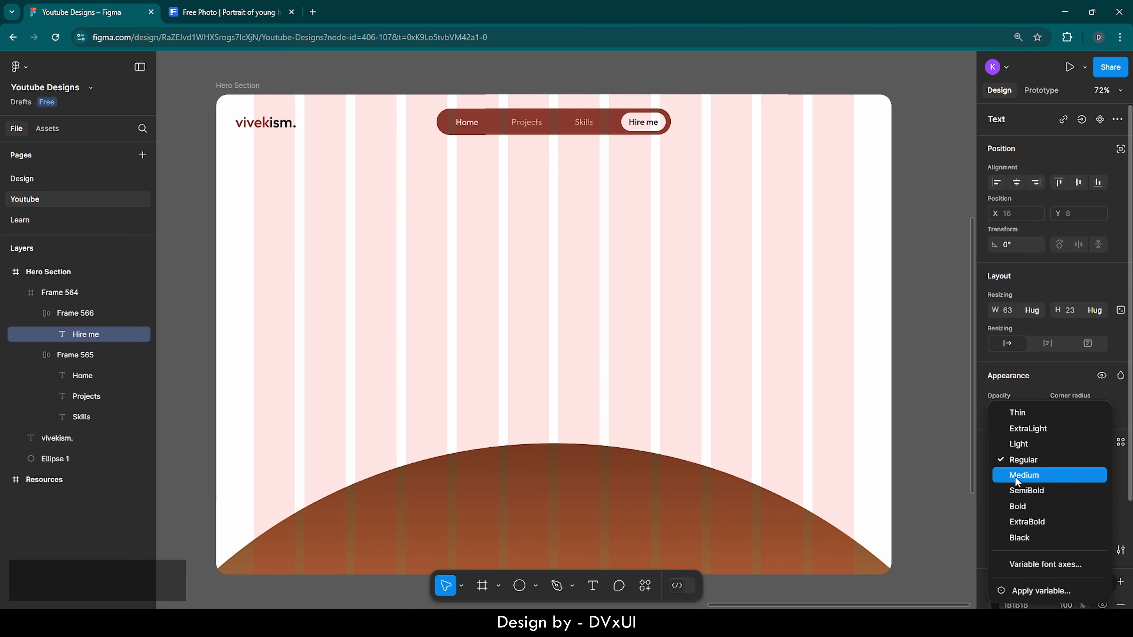
pyautogui.click(1015, 476)
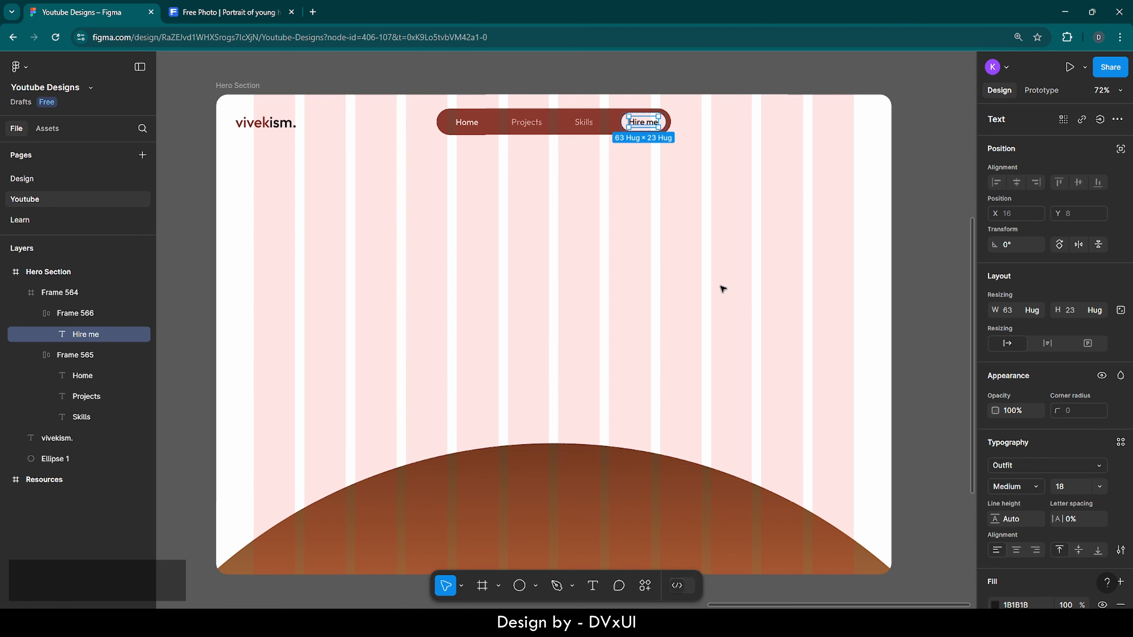
pyautogui.click(657, 258)
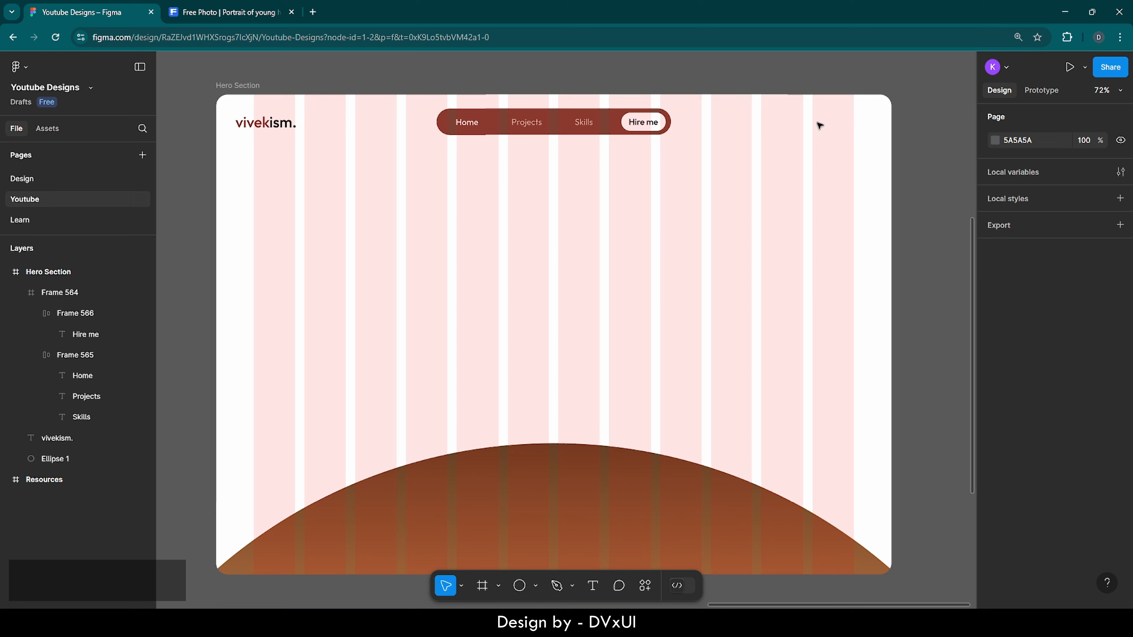
# Step: Add the text "Download" in the hero section's upper-right area, at X 1272, Y 59
pyautogui.press('t')
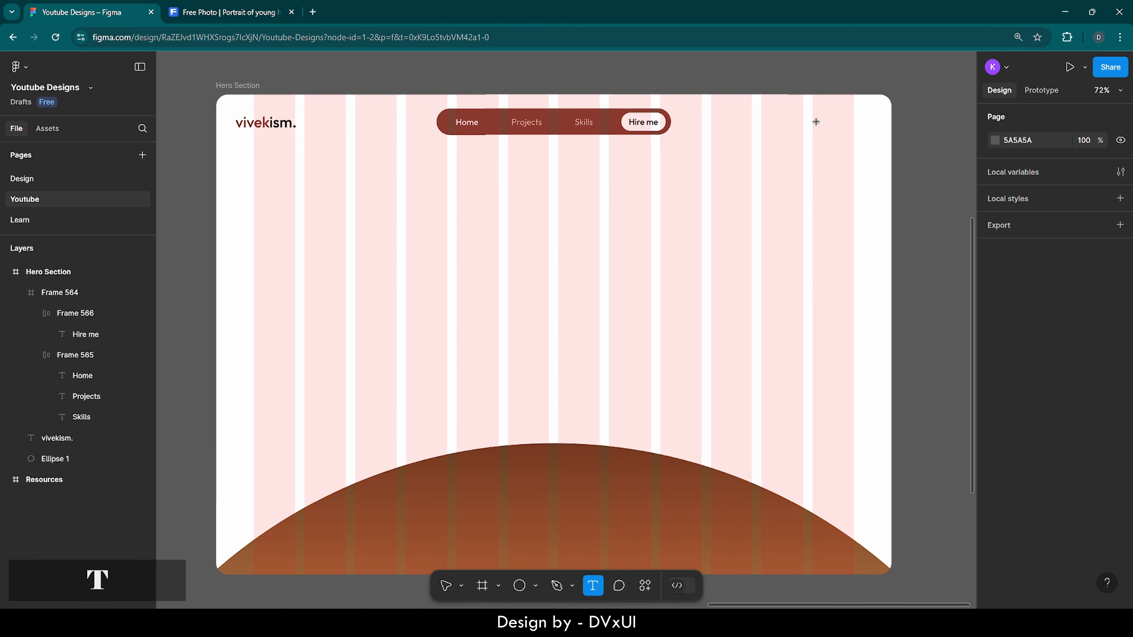
pyautogui.click(812, 121)
pyautogui.write('Down')
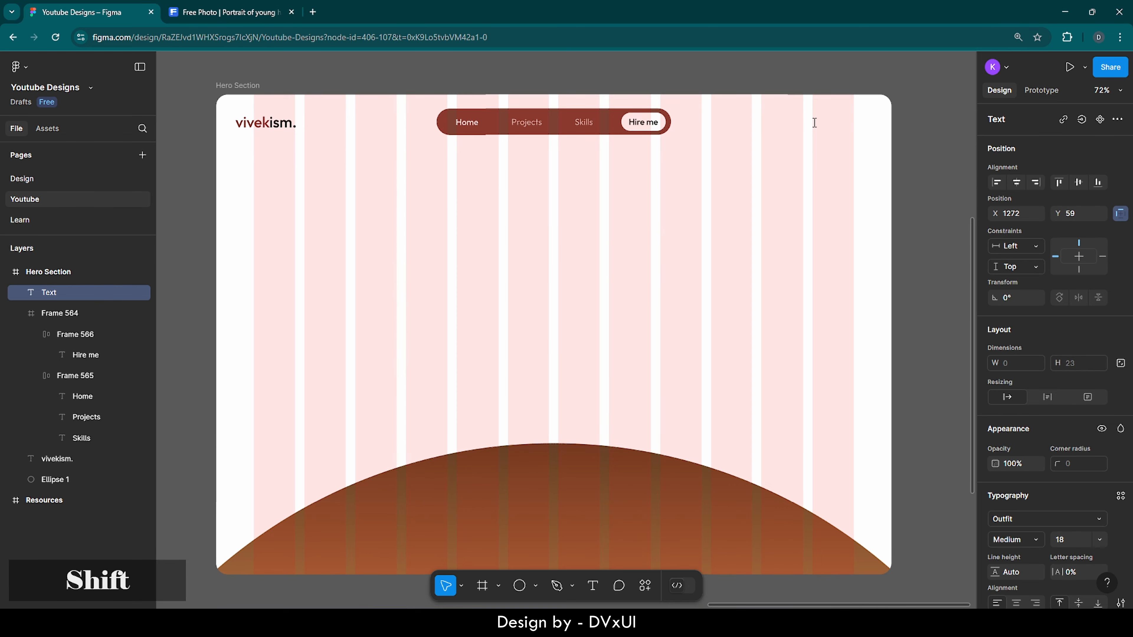
pyautogui.write('load')
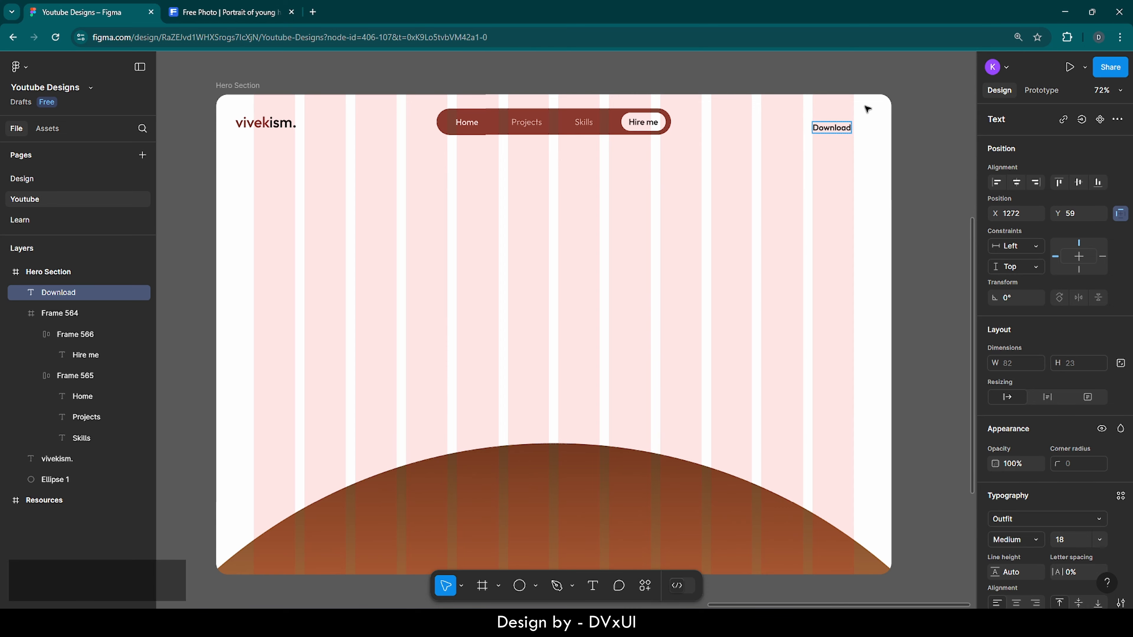
# Step: Duplicate the "Download" text directly below at Y 79 and change the copy's wording to "Resume"
pyautogui.scroll(10, 867, 109)
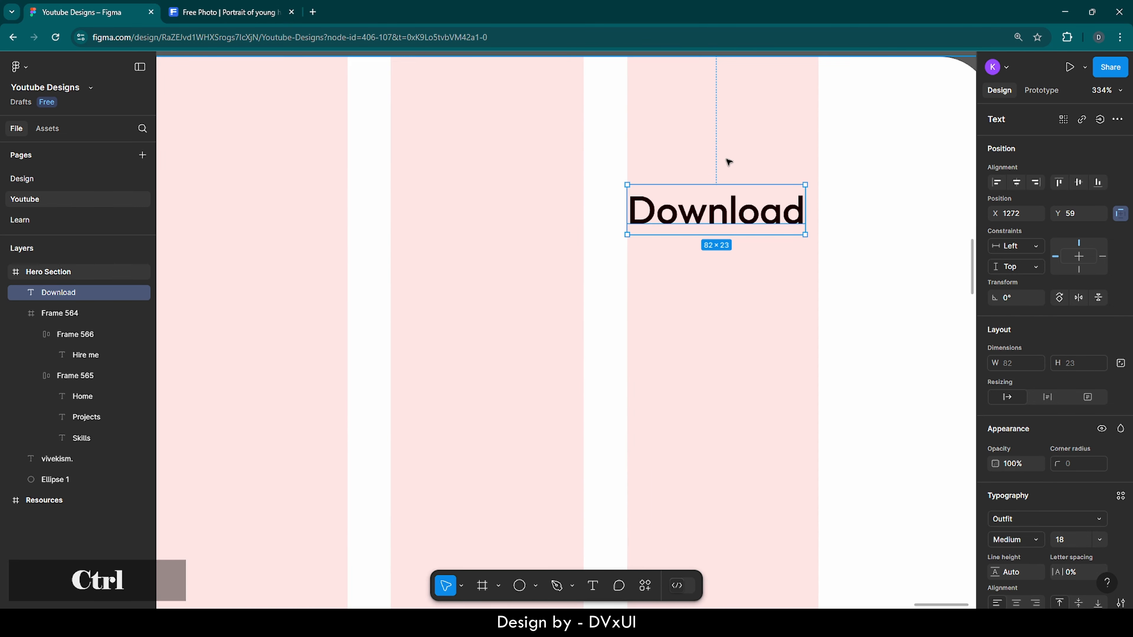
pyautogui.hotkey('ctrl', 'v')
pyautogui.hotkey('shift', 'Down')
pyautogui.hotkey('shift', 'Down')
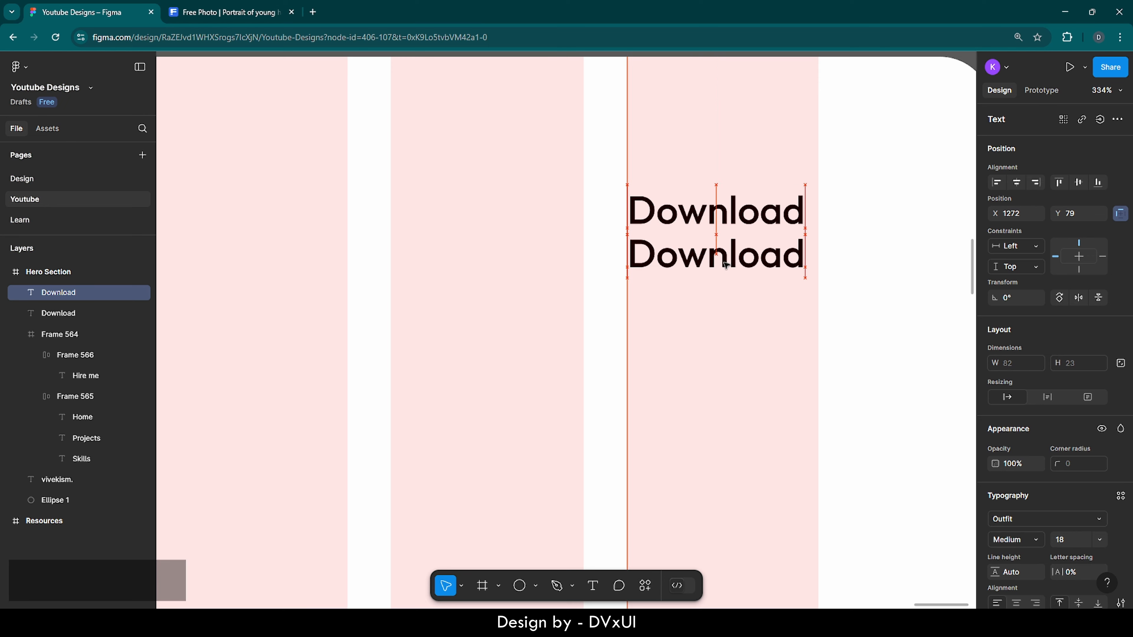
pyautogui.press('Return')
pyautogui.press('BackSpace')
pyautogui.write('Resume')
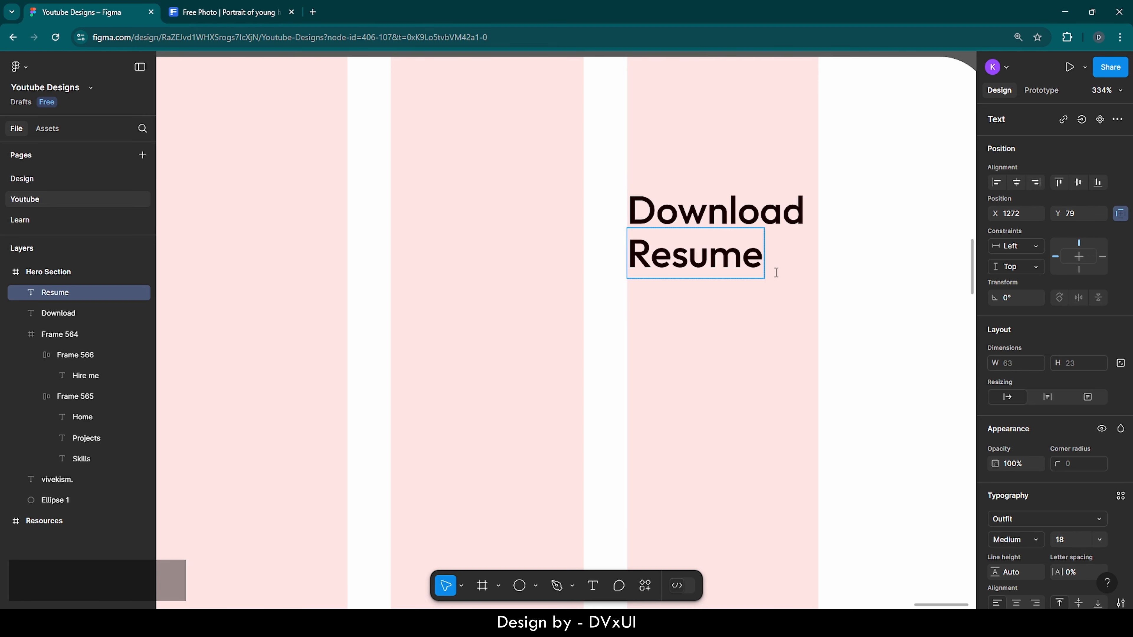
pyautogui.press('Escape')
pyautogui.press('Escape')
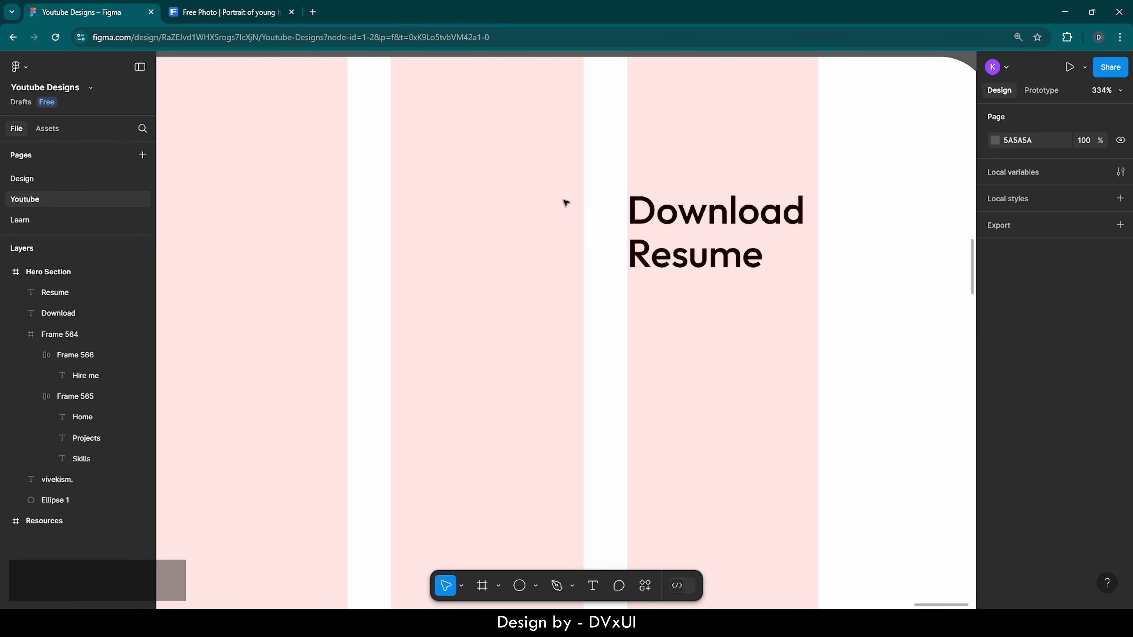
# Step: Copy the file download icon from the Icon group in the Resources frame
pyautogui.doubleClick(16, 523)
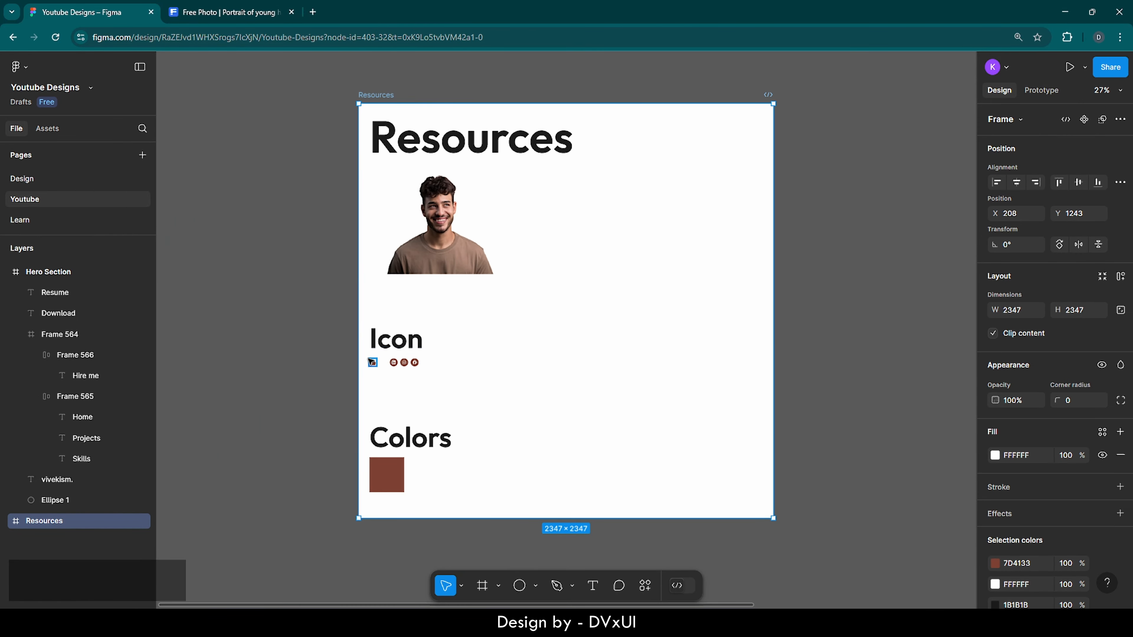
pyautogui.scroll(5, 369, 361)
pyautogui.scroll(5, 369, 361)
pyautogui.keyDown('ctrl'); pyautogui.click(435, 389); pyautogui.keyUp('ctrl')
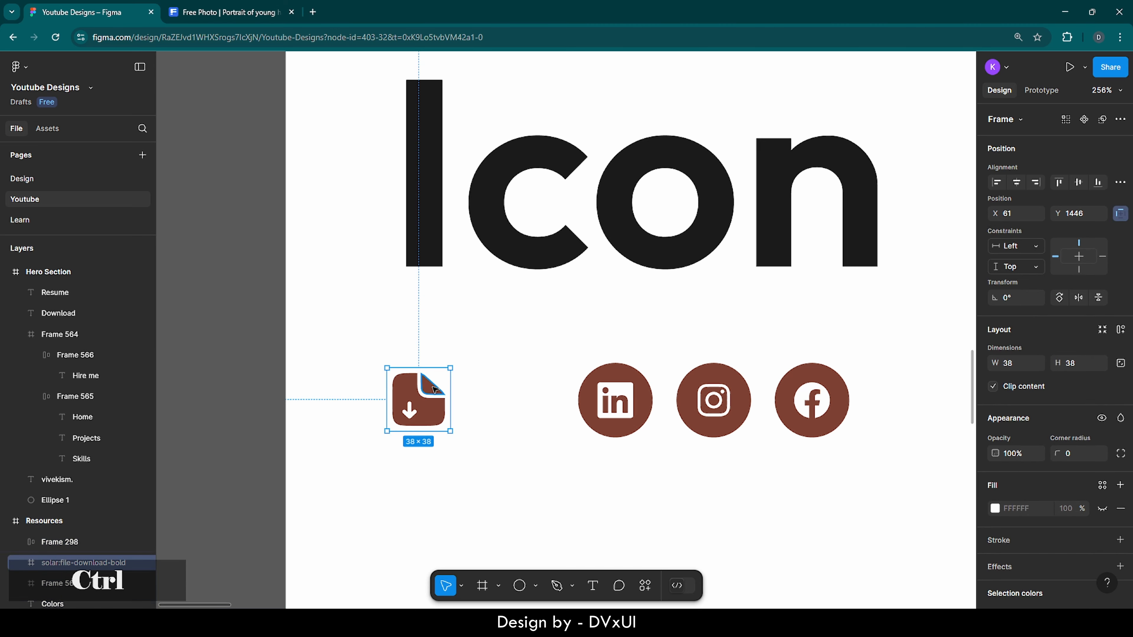
pyautogui.hotkey('ctrl', 'c')
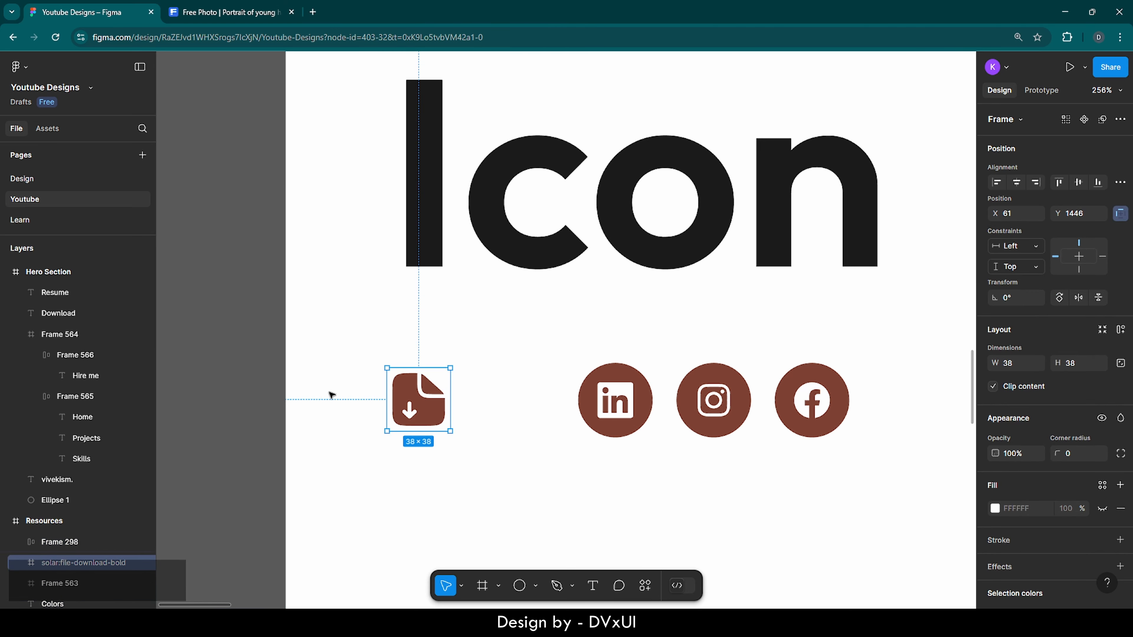
# Step: Paste the download icon into the Hero Section and place it left of the "Download Resume" text at X 1225, Y 63
pyautogui.click(15, 275)
pyautogui.hotkey('shift', '2')
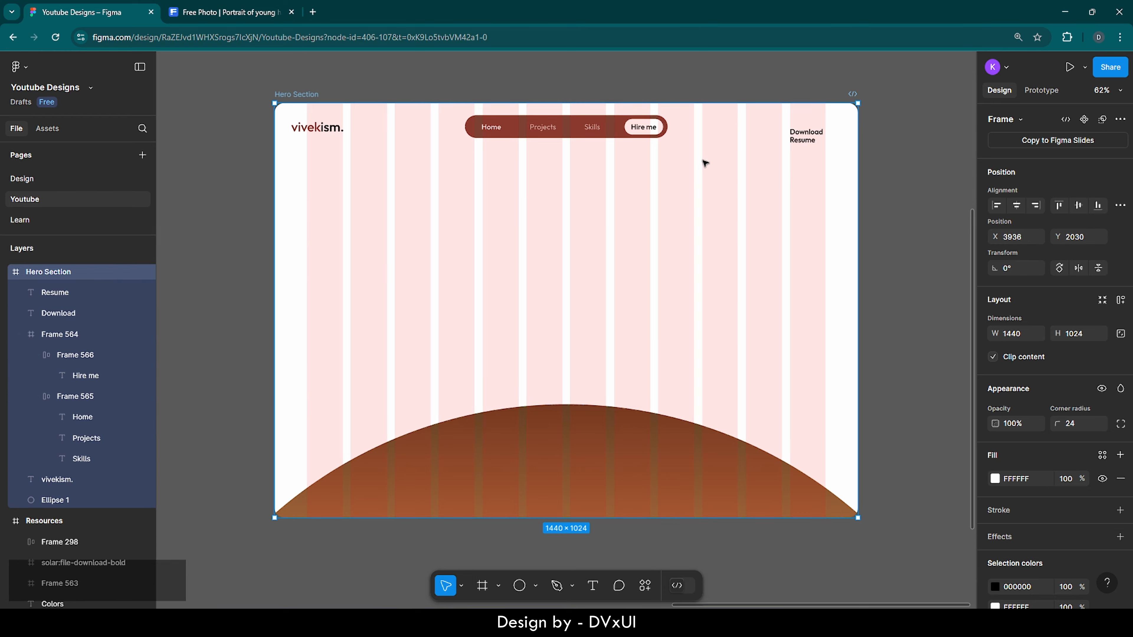
pyautogui.scroll(10, 817, 119)
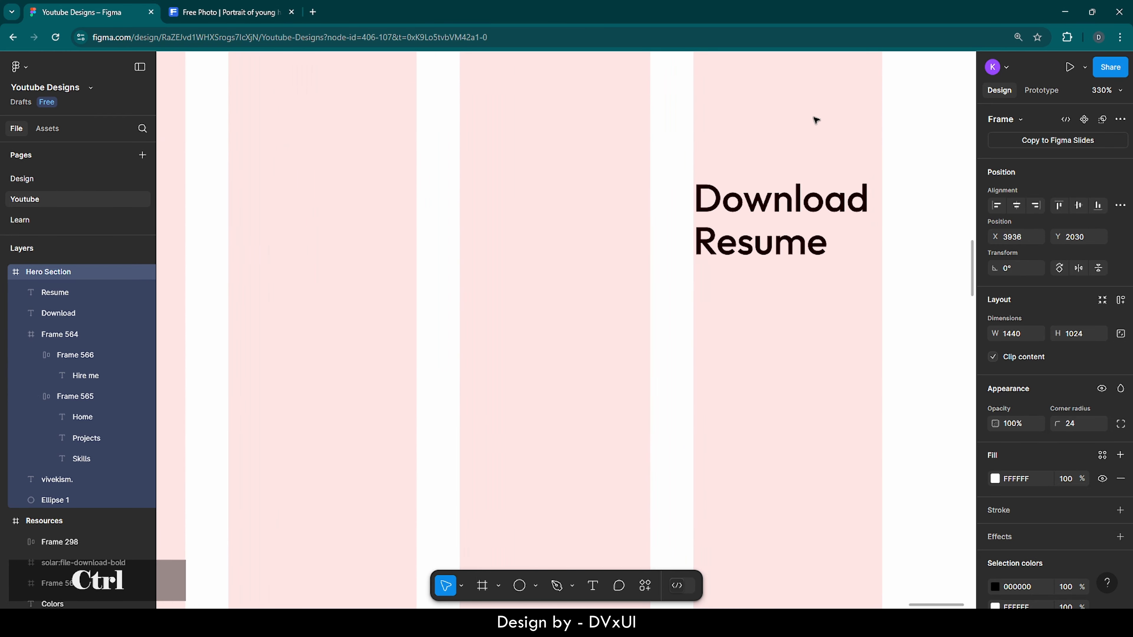
pyautogui.hotkey('ctrl', 'v')
pyautogui.moveTo(566, 338); pyautogui.dragTo(634, 229)
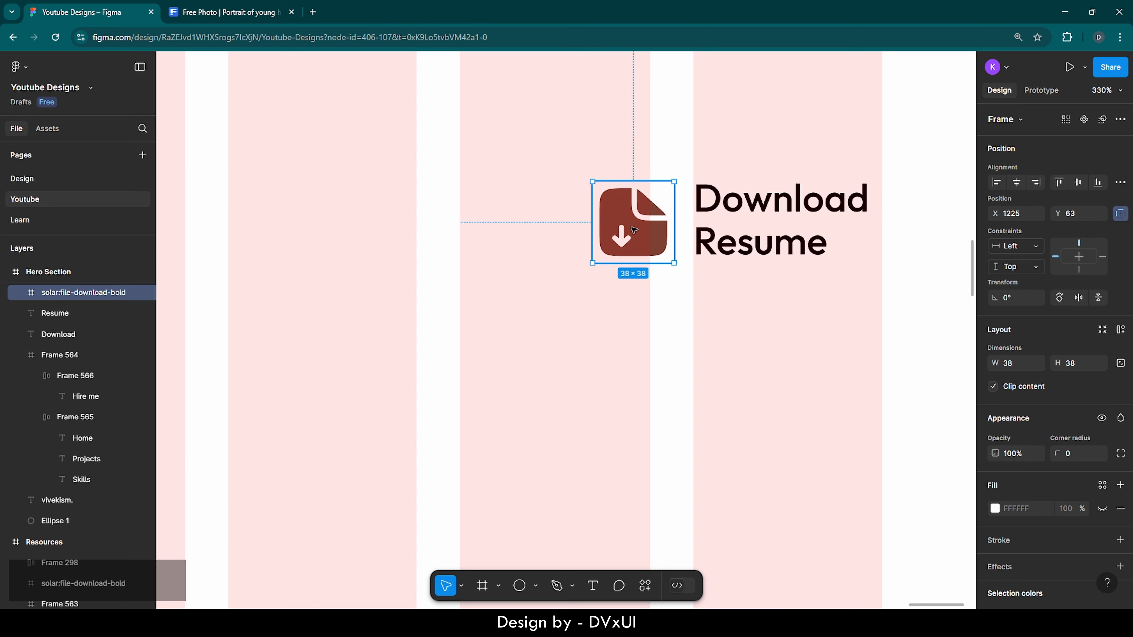
# Step: Wrap the "Download" and "Resume" texts together in one frame
pyautogui.click(732, 203)
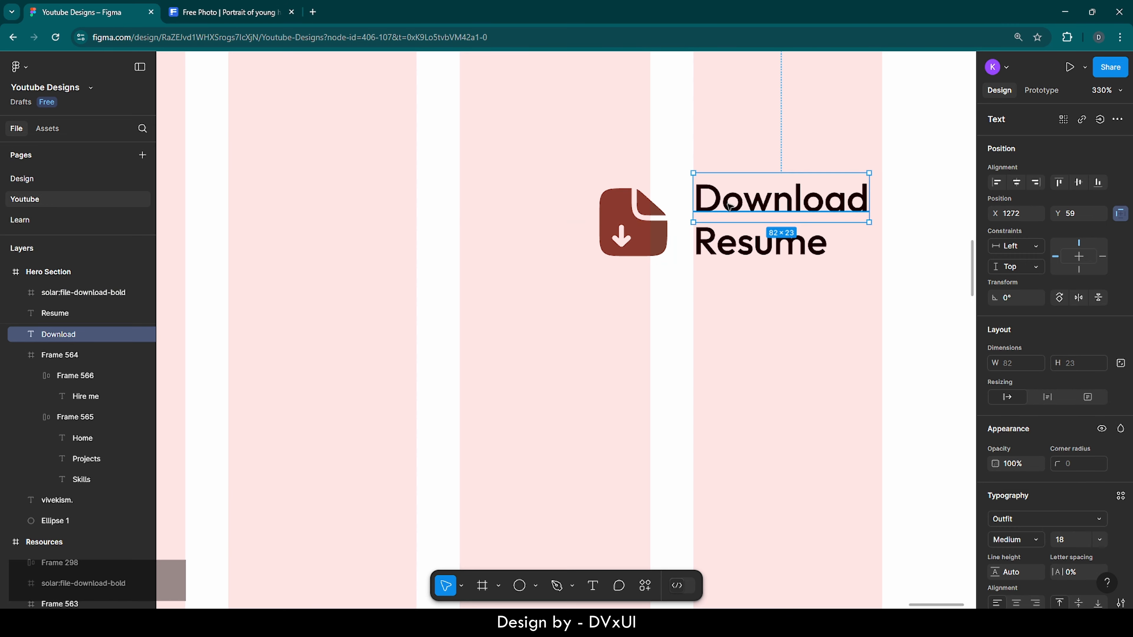
pyautogui.keyDown('shift'); pyautogui.click(730, 245); pyautogui.keyUp('shift')
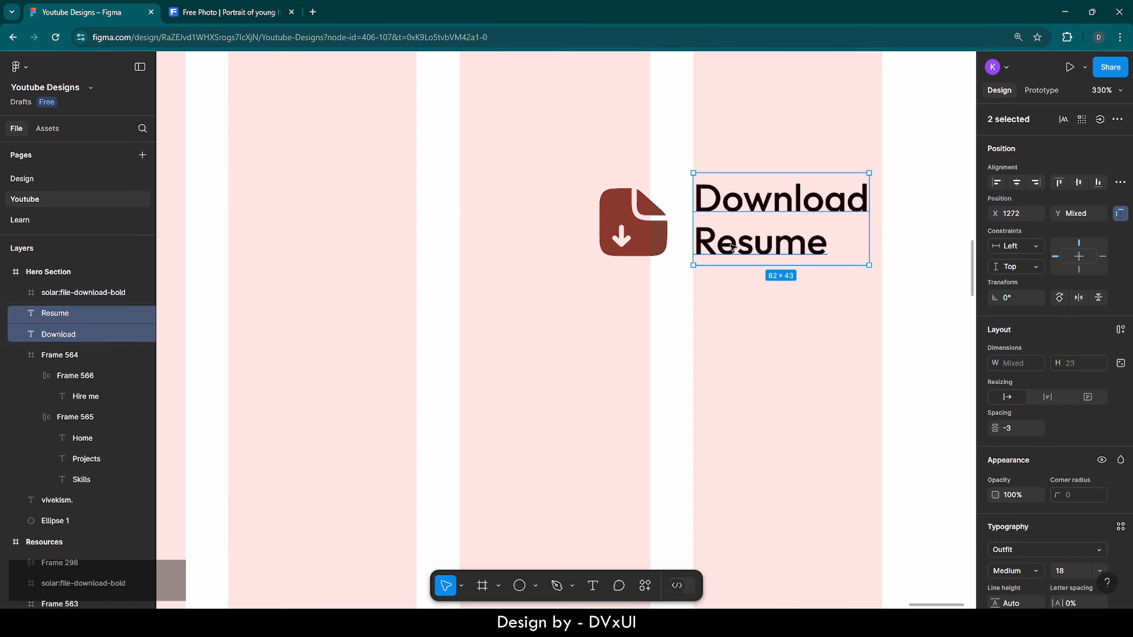
pyautogui.rightClick(731, 247)
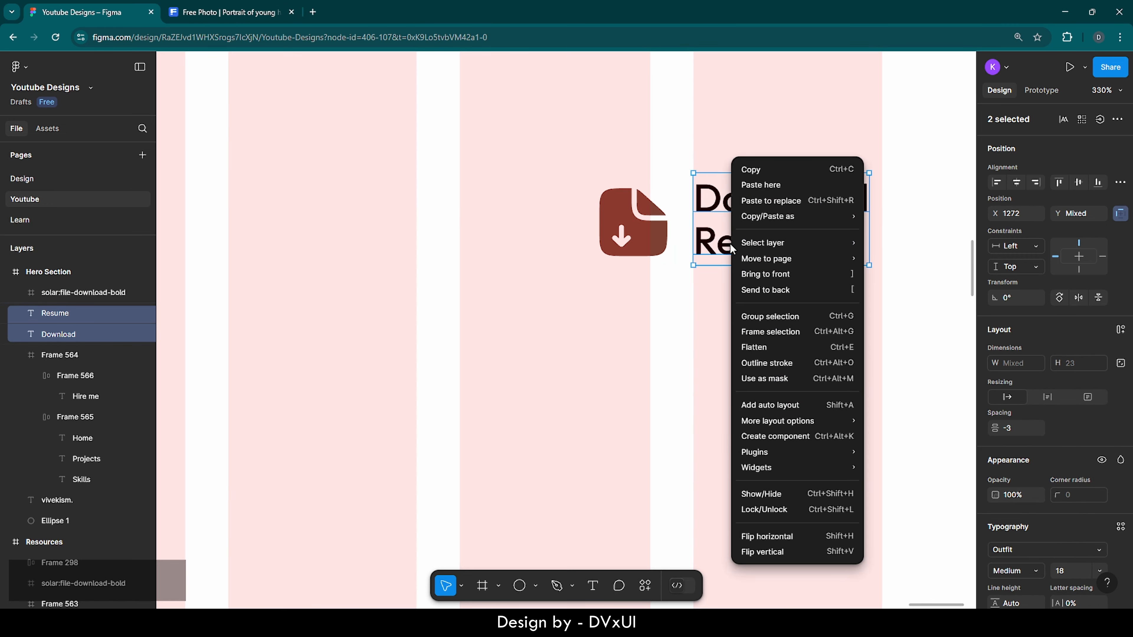
pyautogui.click(753, 333)
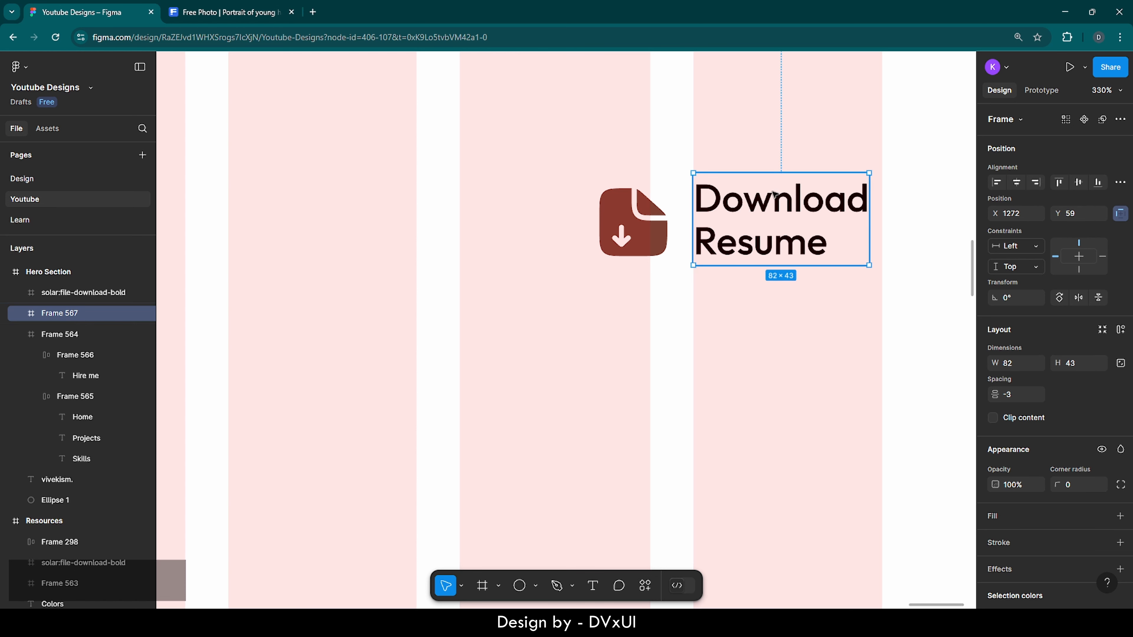
# Step: Combine the download icon and the "Download Resume" text frame into a horizontal auto layout
pyautogui.keyDown('shift'); pyautogui.click(641, 213); pyautogui.keyUp('shift')
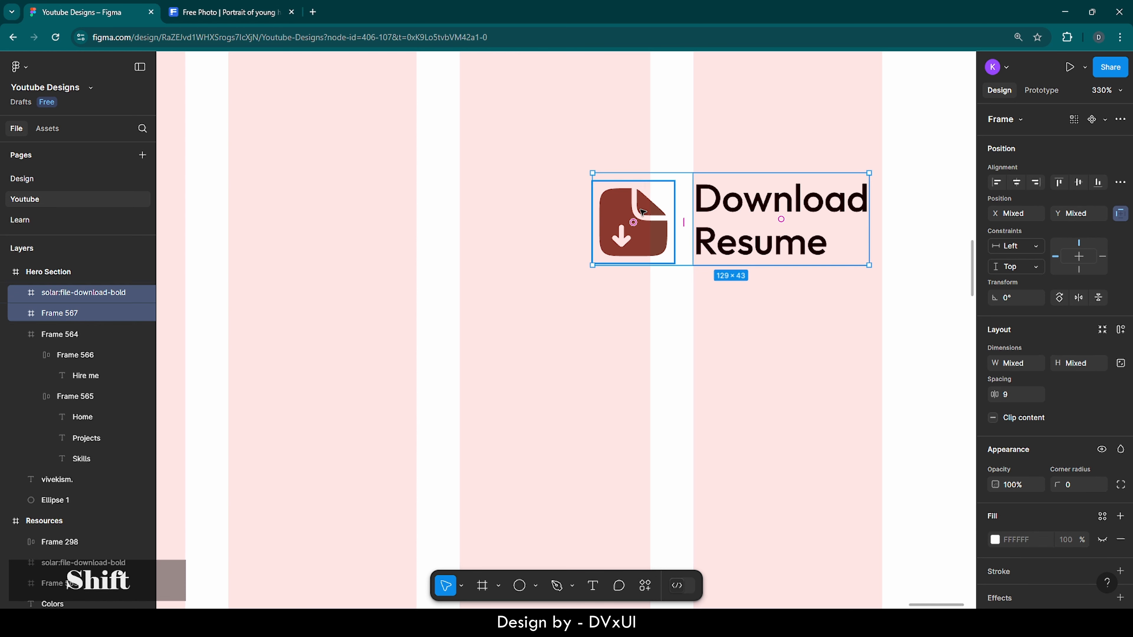
pyautogui.rightClick(640, 213)
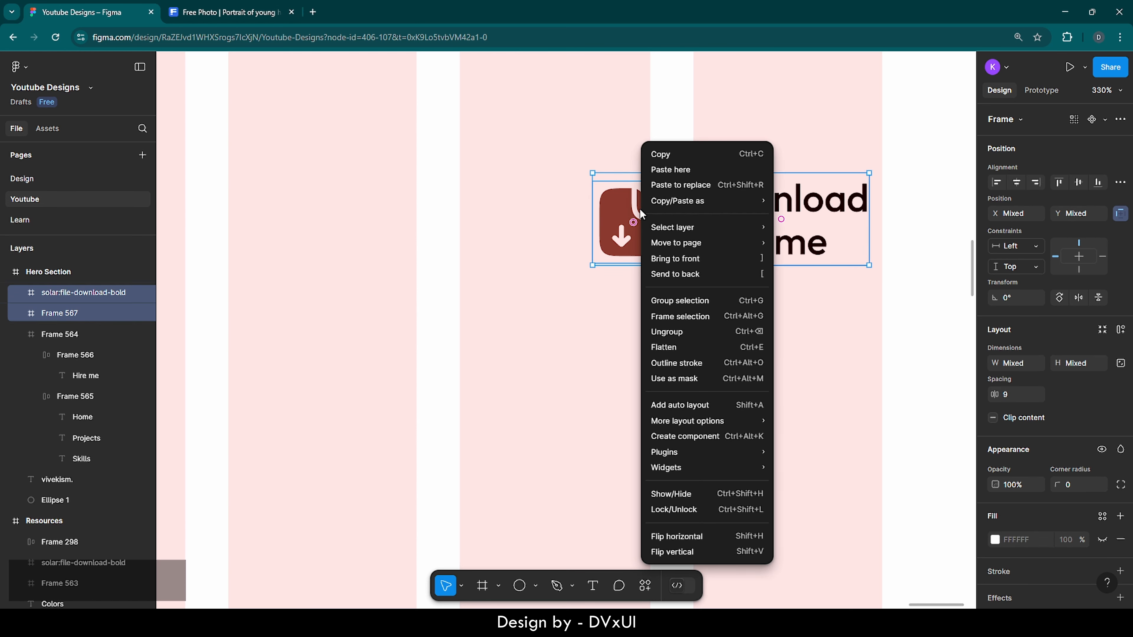
pyautogui.click(670, 405)
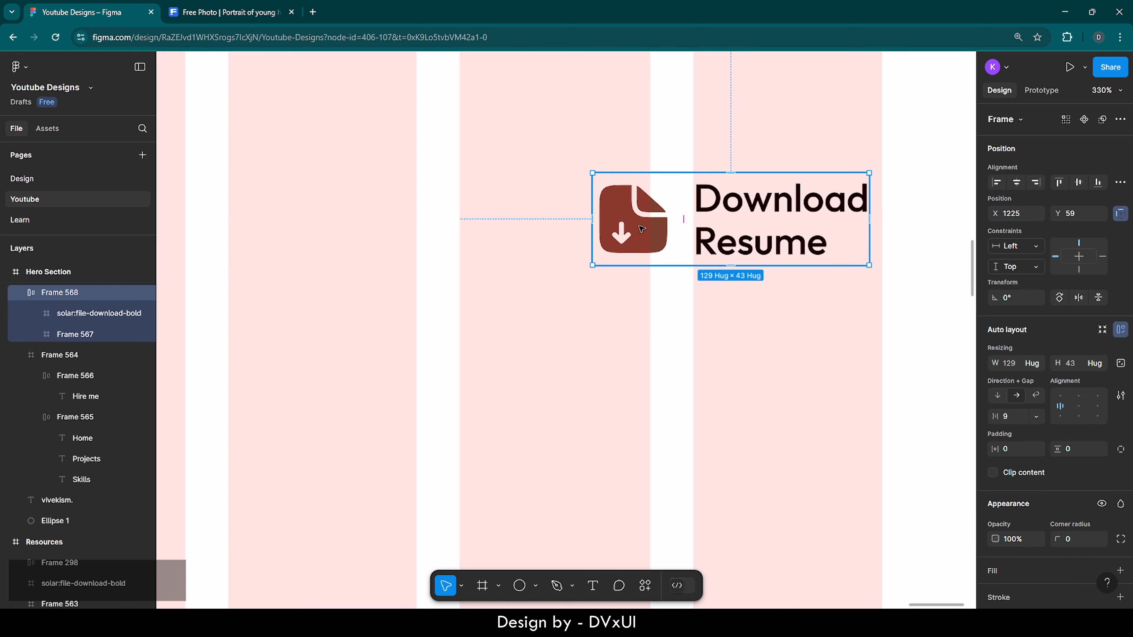
# Step: Set the "Download Resume" auto layout's horizontal padding to 16 and its vertical padding to 10
pyautogui.scroll(-2, 1023, 436)
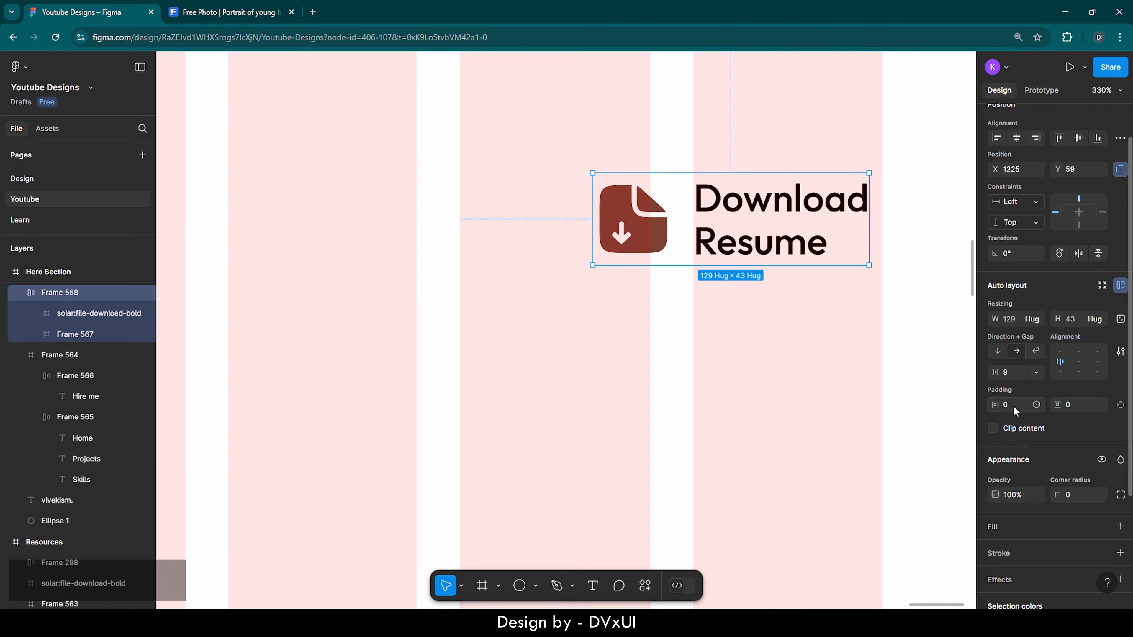
pyautogui.press('BackSpace')
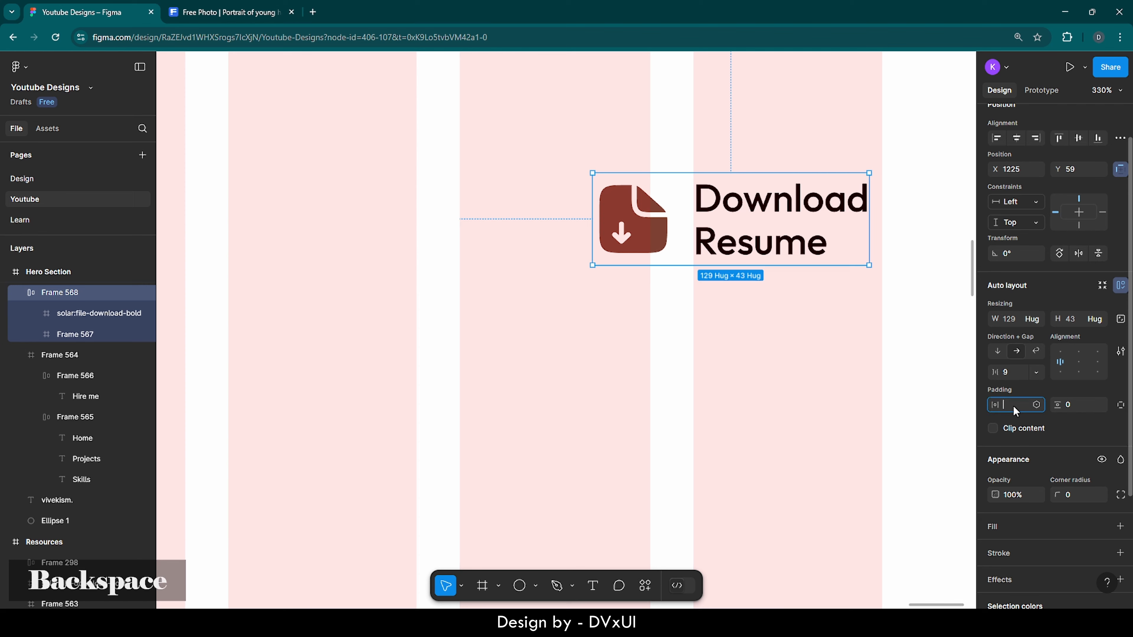
pyautogui.write('16')
pyautogui.press('Return')
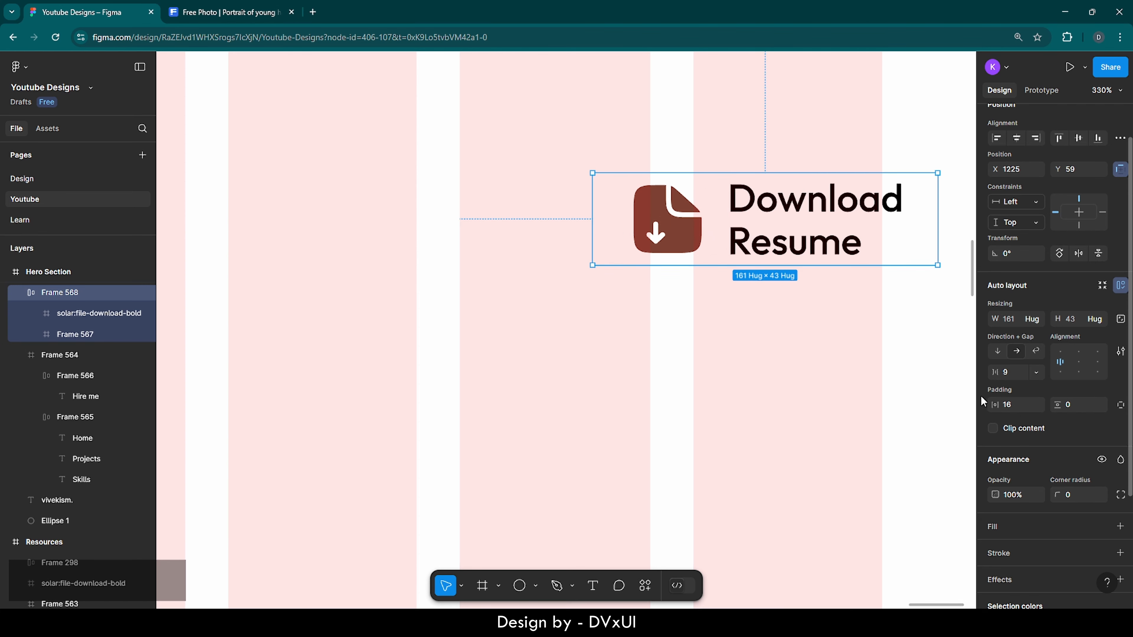
pyautogui.click(1076, 403)
pyautogui.write('10')
pyautogui.press('Return')
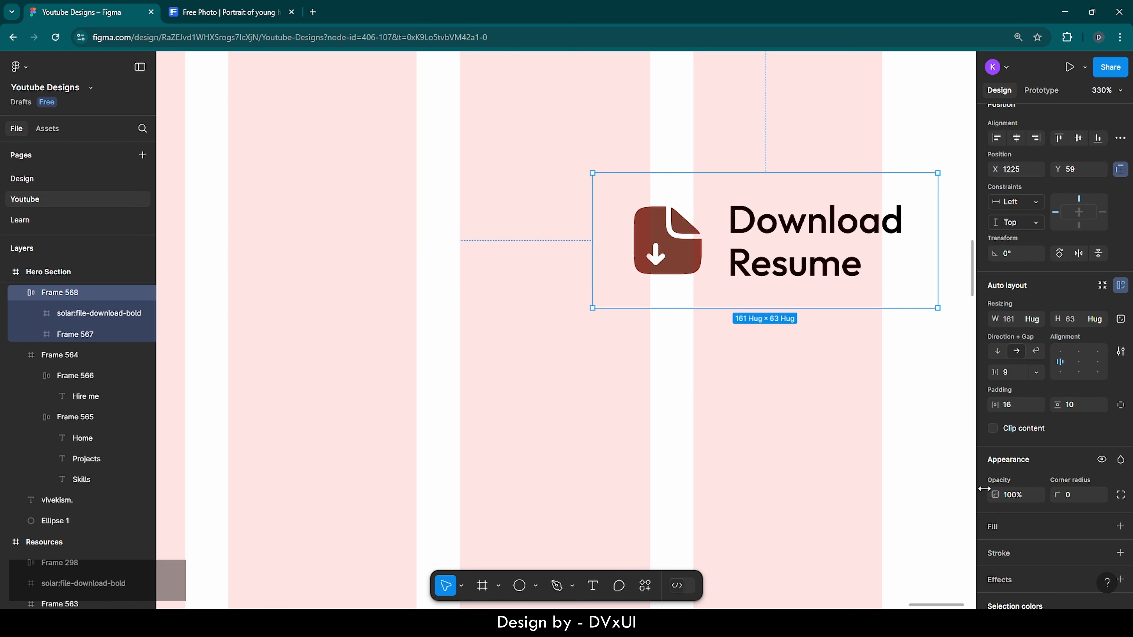
# Step: Add a stroke to the "Download Resume" frame and raise its corner radius to 50
pyautogui.scroll(-2, 1034, 515)
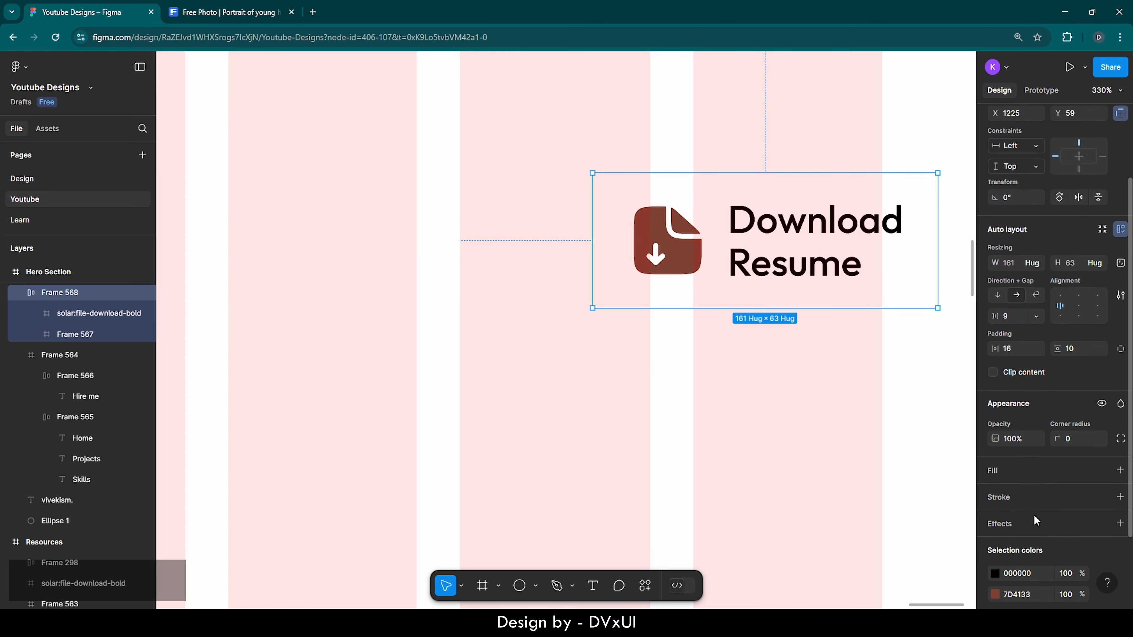
pyautogui.click(999, 498)
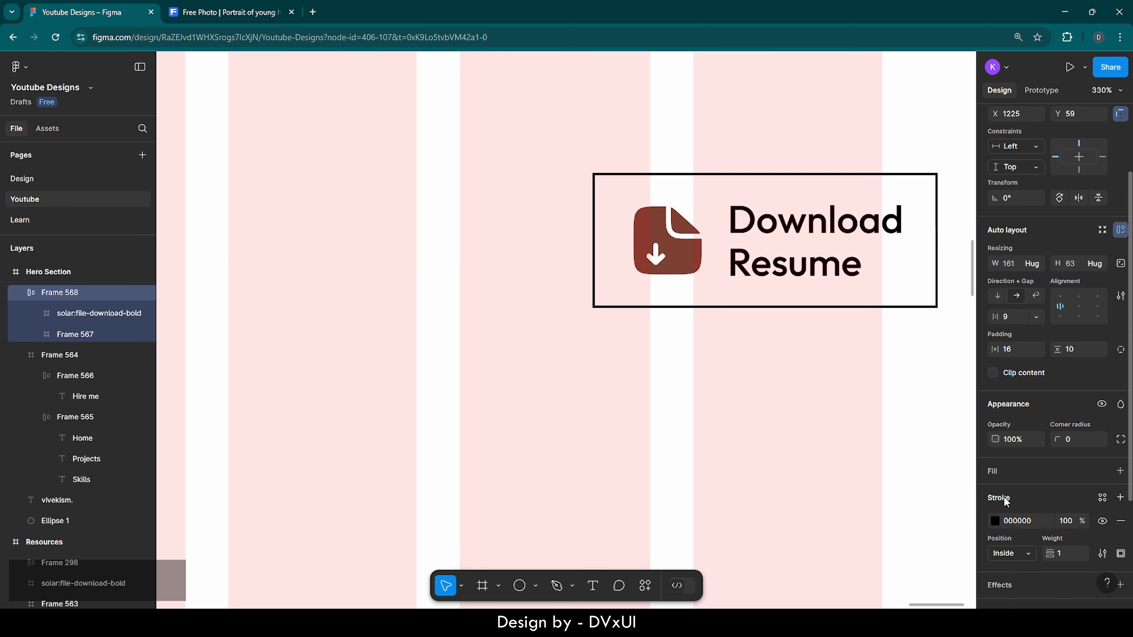
pyautogui.click(1080, 440)
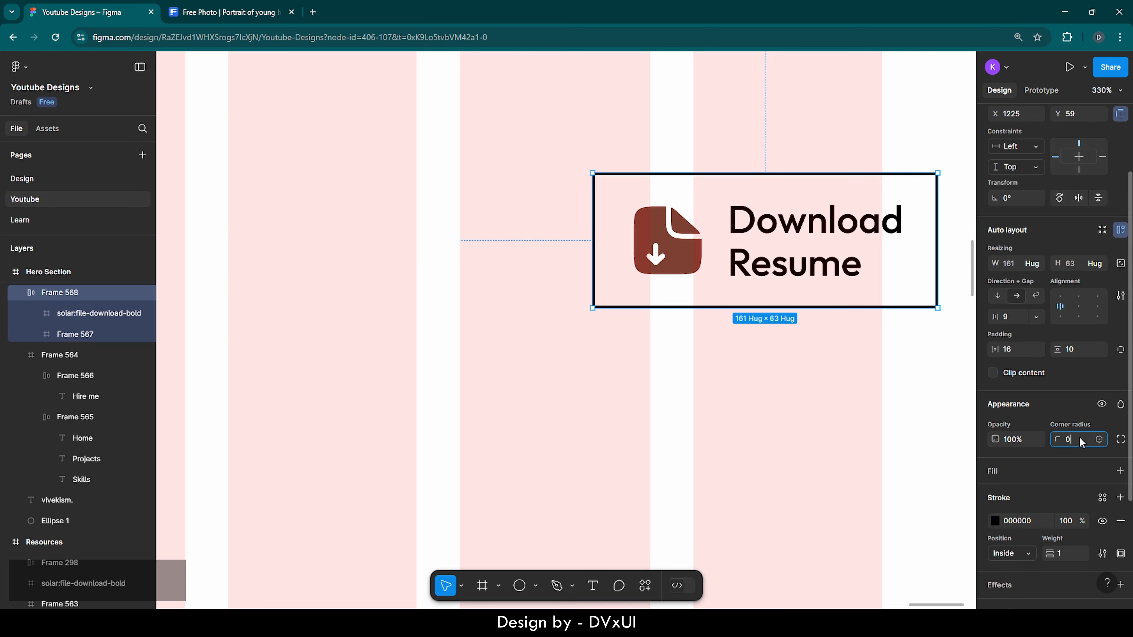
pyautogui.hotkey('shift', 'Up')
pyautogui.hotkey('shift', 'Up')
pyautogui.hotkey('shift', 'Up')
pyautogui.hotkey('shift', 'Up')
pyautogui.hotkey('shift', 'Up')
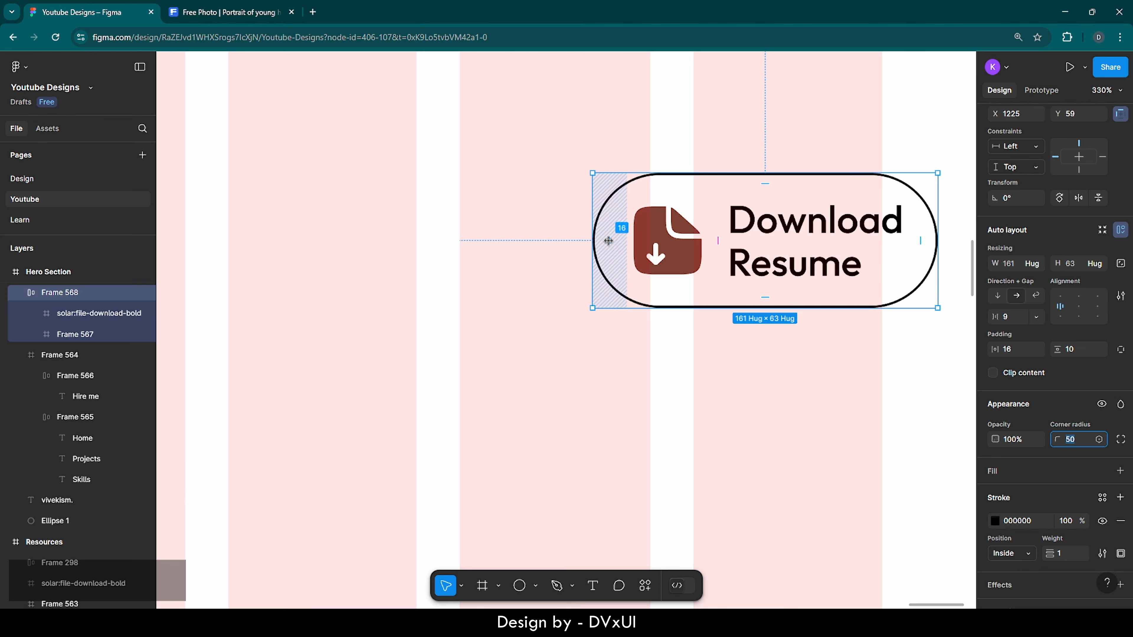
# Step: Set the left and right padding of the "Download Resume" button to 20 each and turn on content clipping
pyautogui.moveTo(608, 241); pyautogui.dragTo(614, 242)
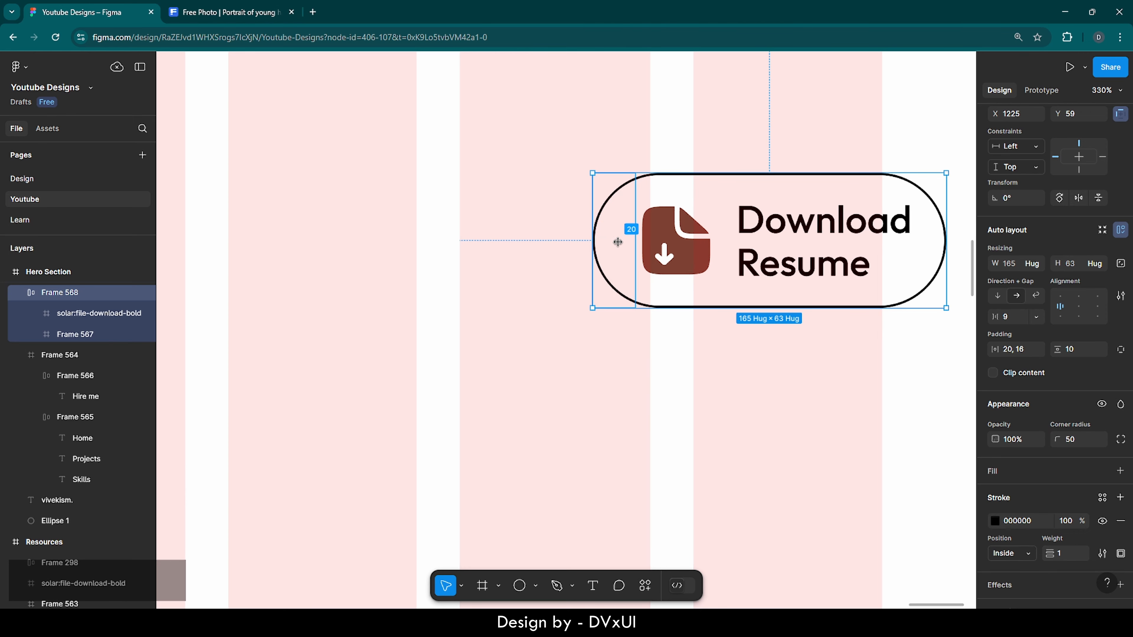
pyautogui.click(647, 325)
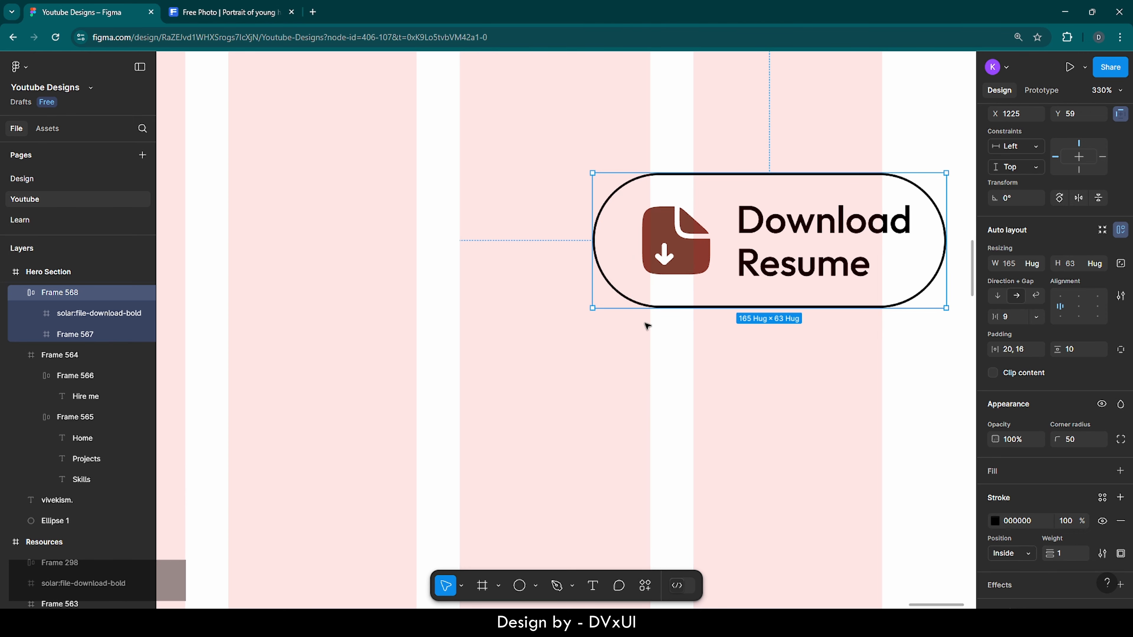
pyautogui.click(824, 289)
pyautogui.scroll(-5, 1021, 489)
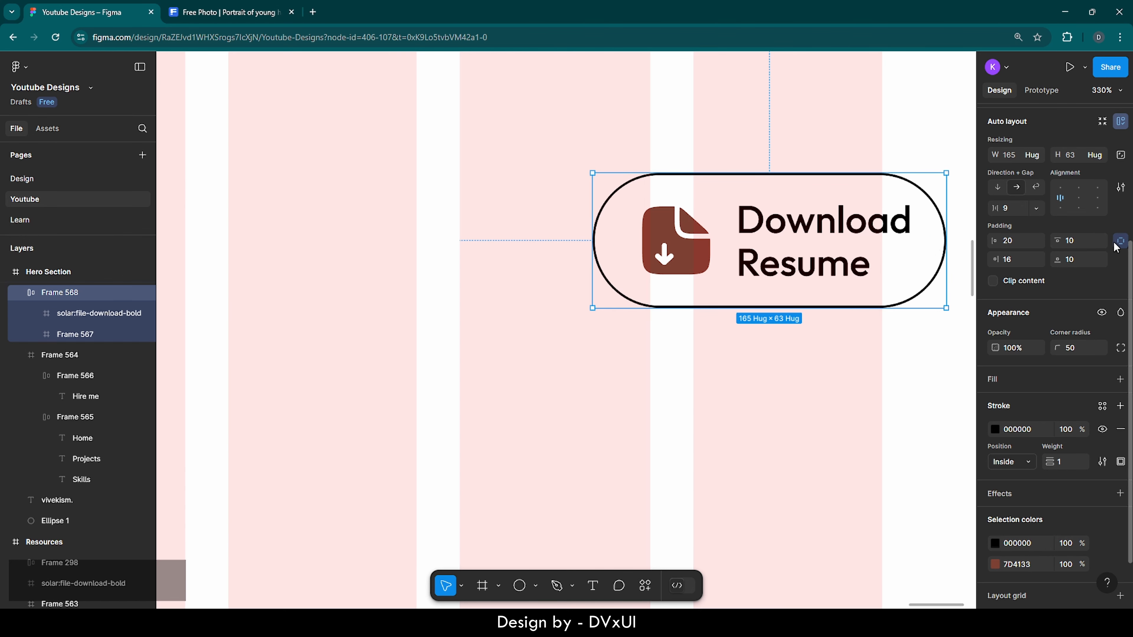
pyautogui.click(1017, 261)
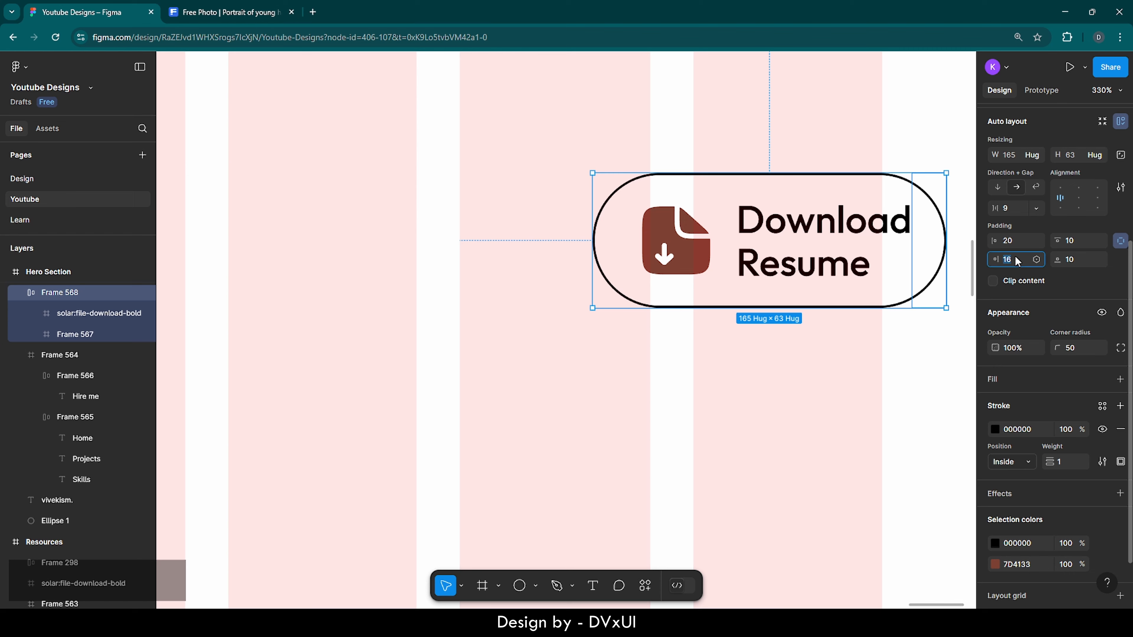
pyautogui.write('20')
pyautogui.press('Return')
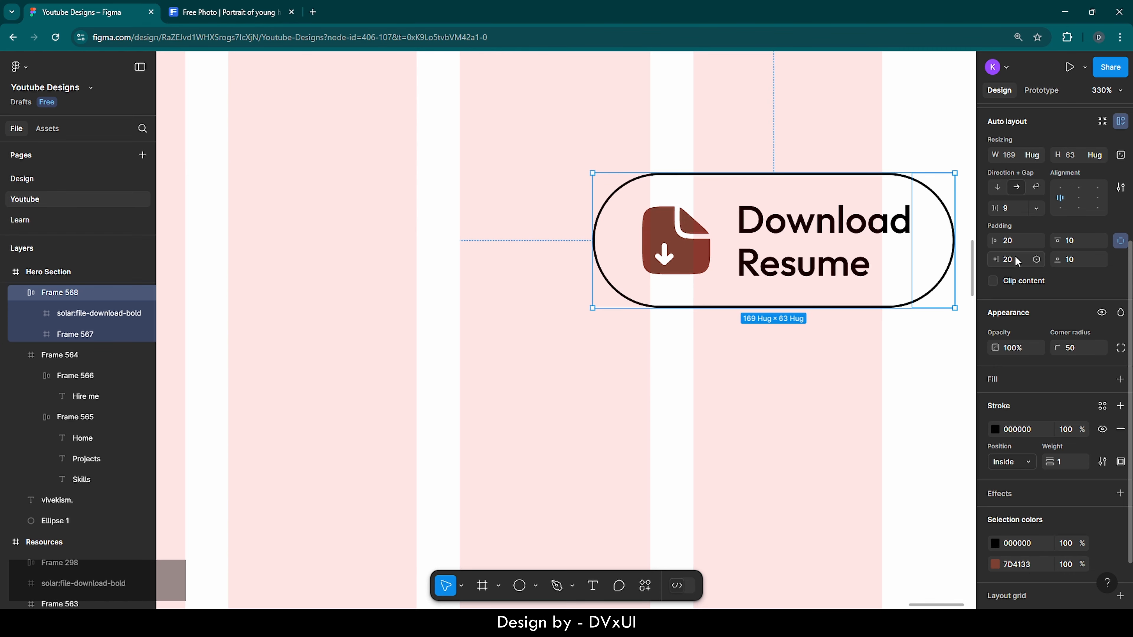
pyautogui.click(1083, 282)
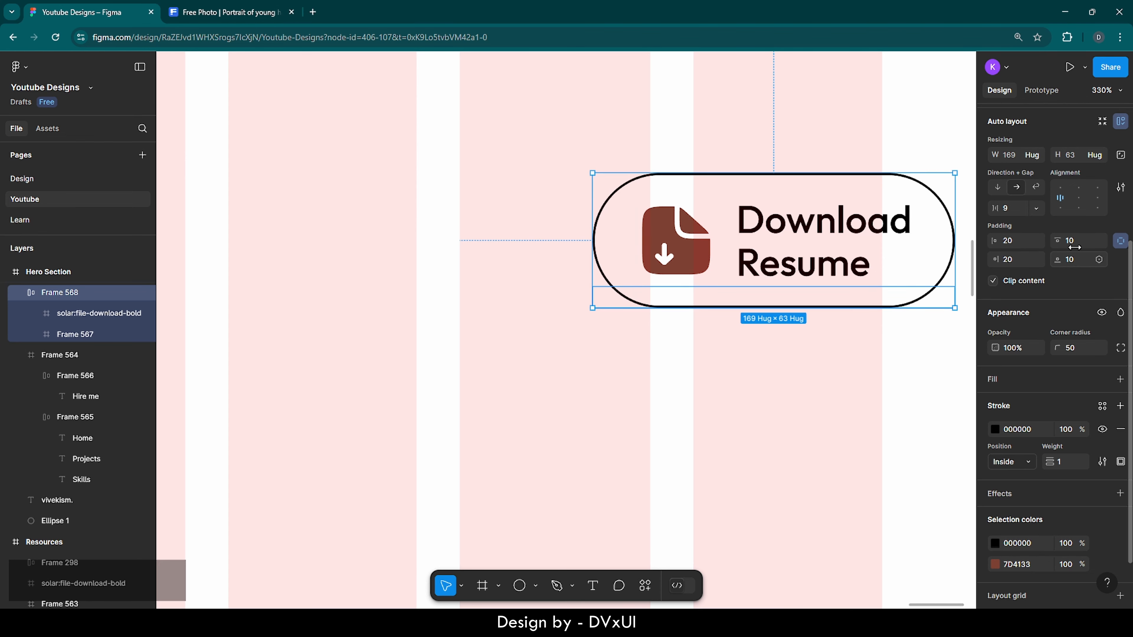
# Step: Change the "Download Resume" button's stroke color to the page's reddish brown, 7D4133
pyautogui.scroll(-1, 1043, 464)
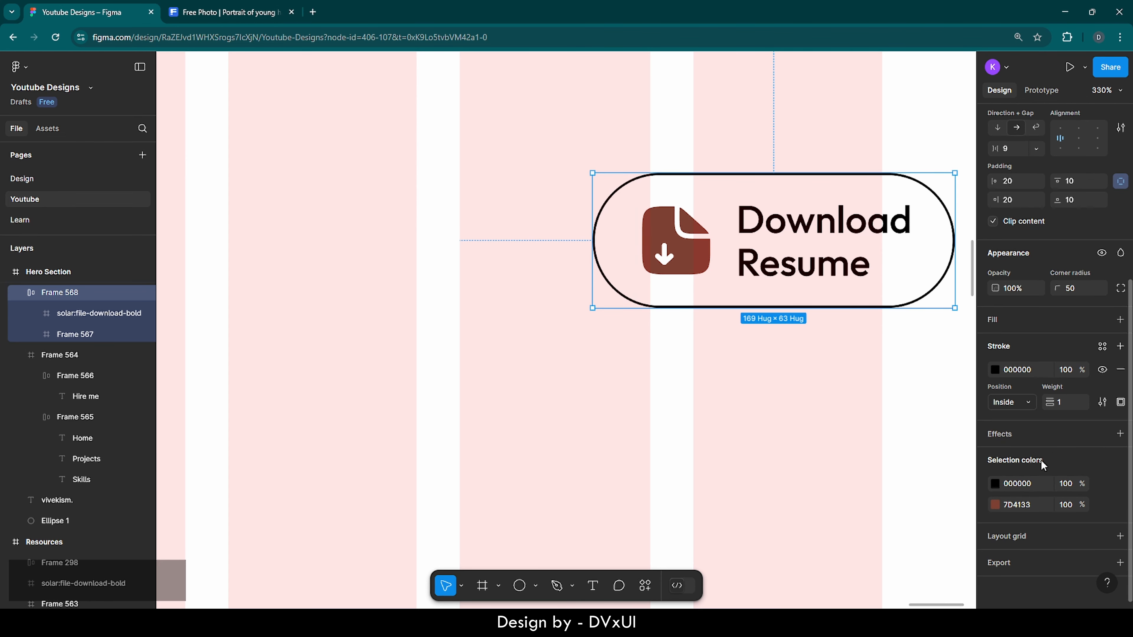
pyautogui.click(994, 369)
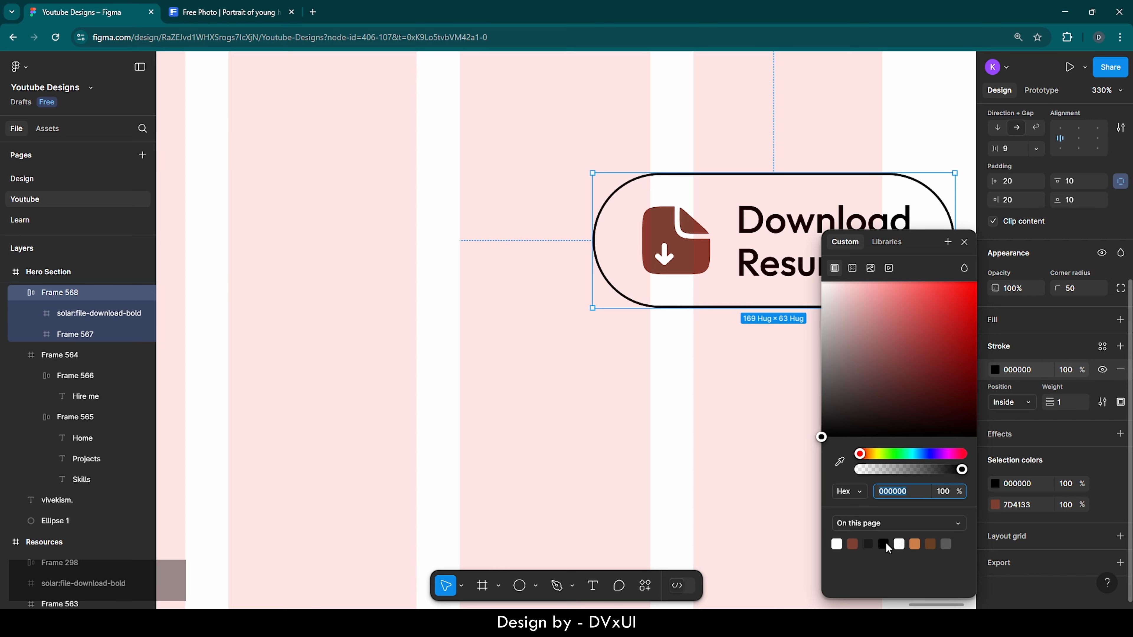
pyautogui.click(849, 546)
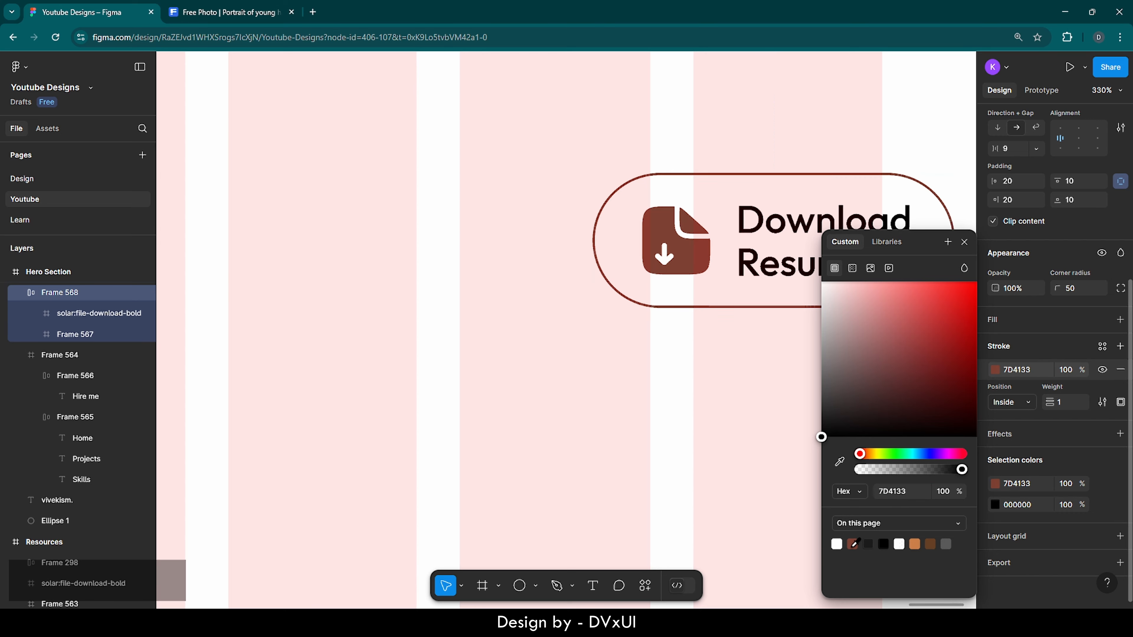
pyautogui.click(673, 452)
# Step: Set the stroke weight of the "Download Resume" button to 2
pyautogui.scroll(-1, 673, 452)
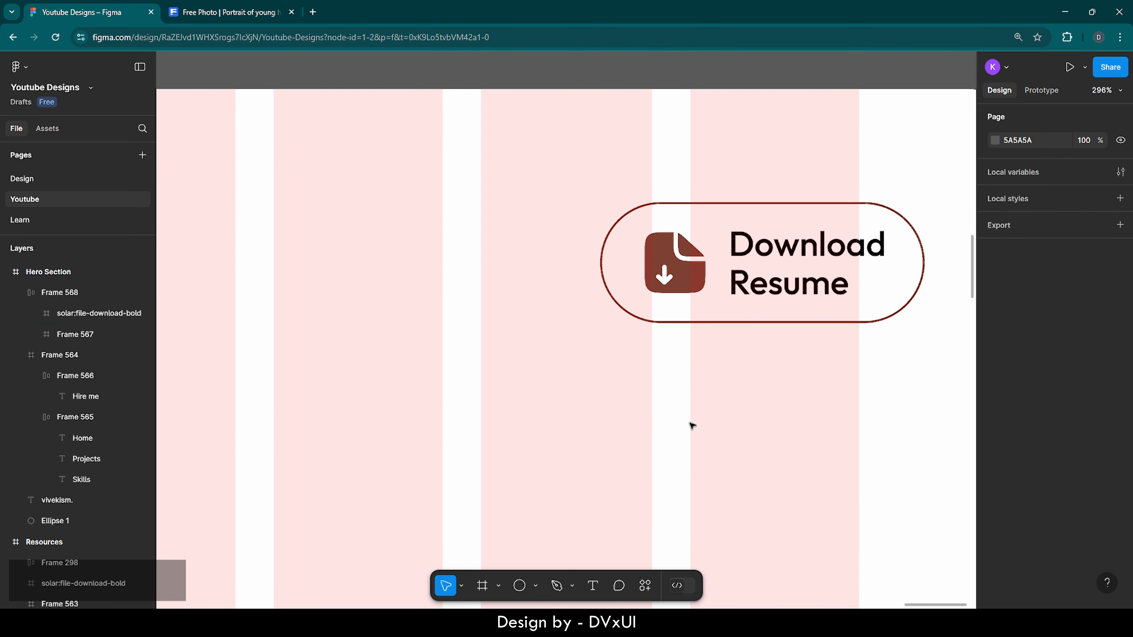
pyautogui.click(805, 289)
pyautogui.scroll(-5, 804, 289)
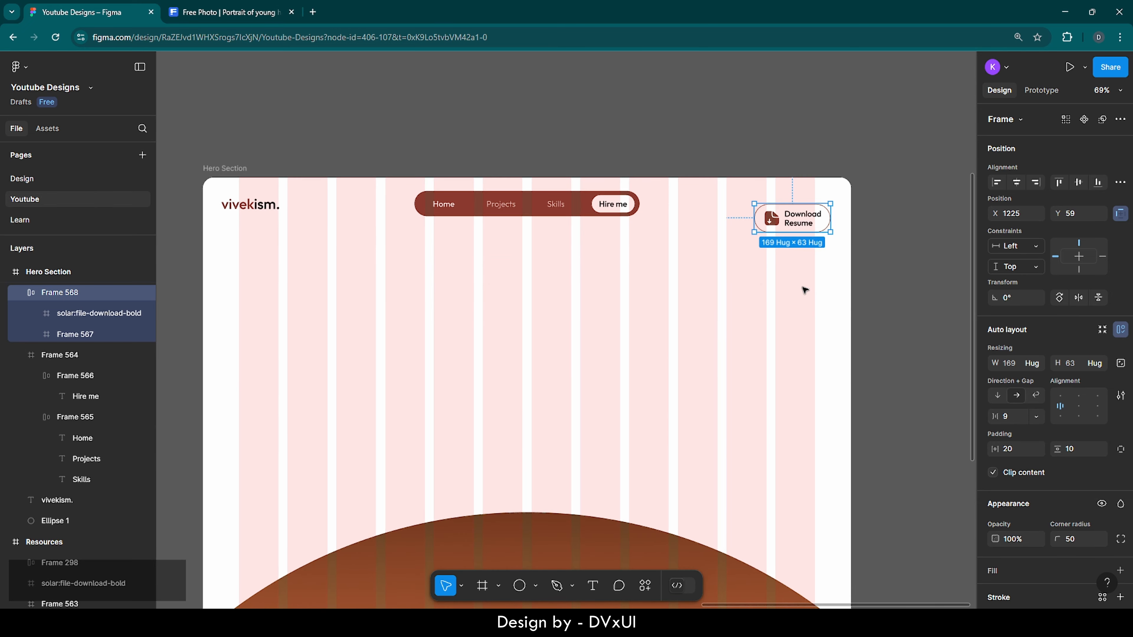
pyautogui.scroll(-3, 804, 289)
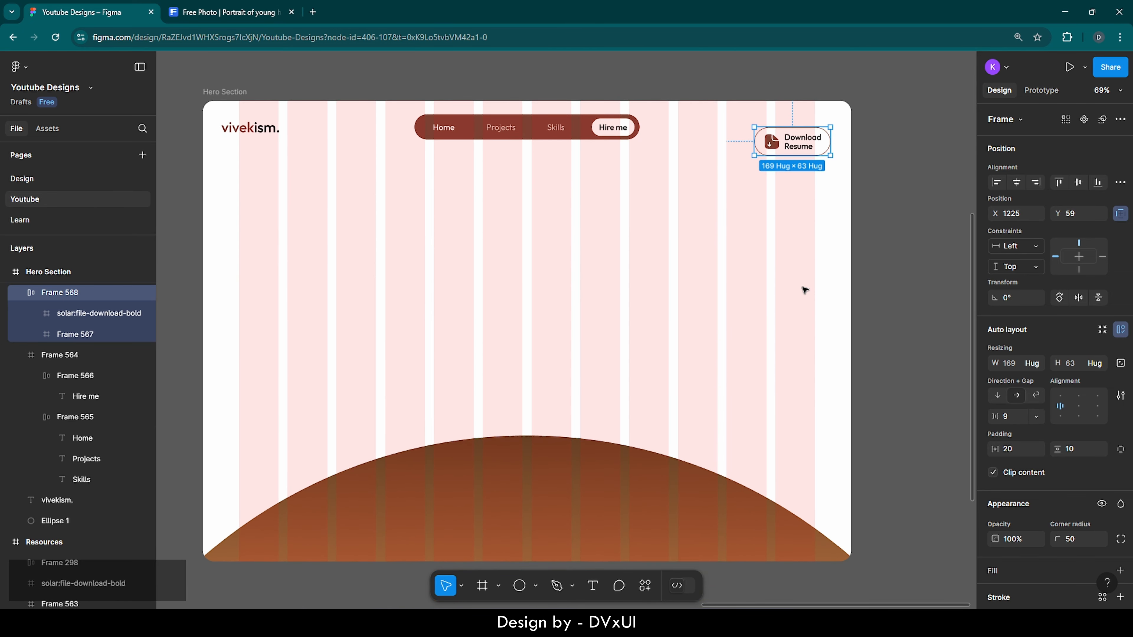
pyautogui.click(898, 267)
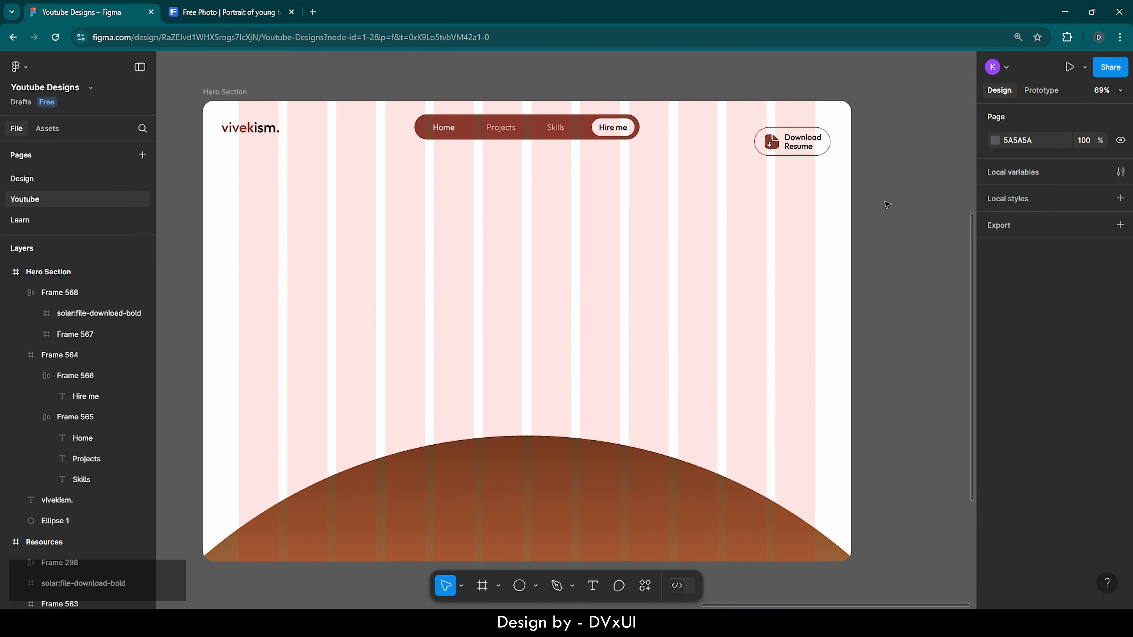
pyautogui.click(824, 138)
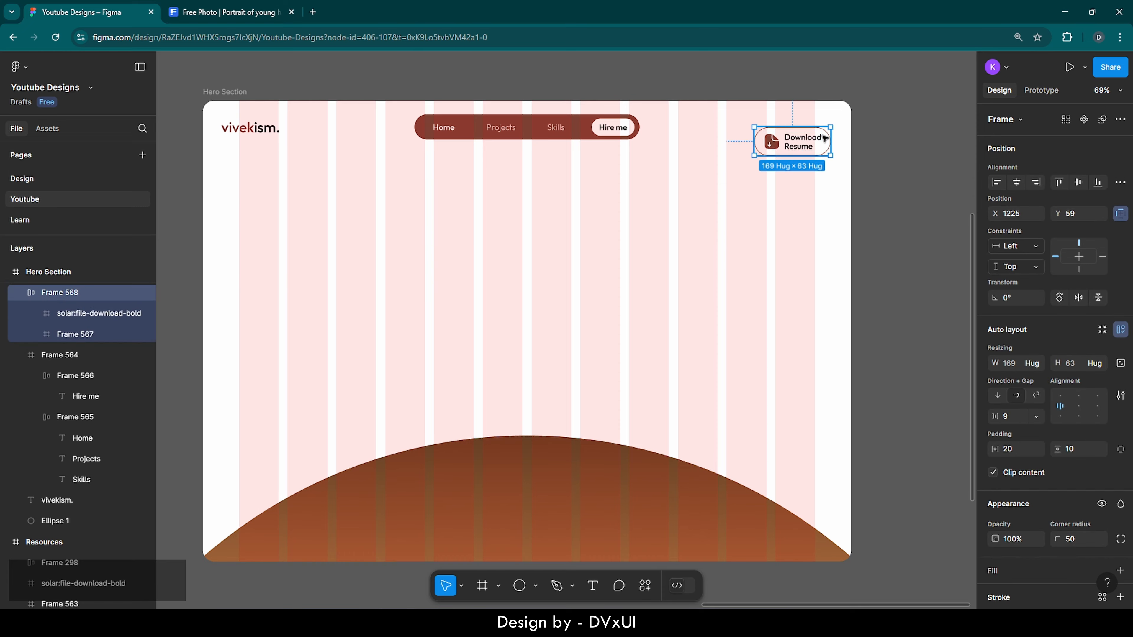
pyautogui.scroll(-7, 1005, 393)
pyautogui.scroll(2, 1026, 420)
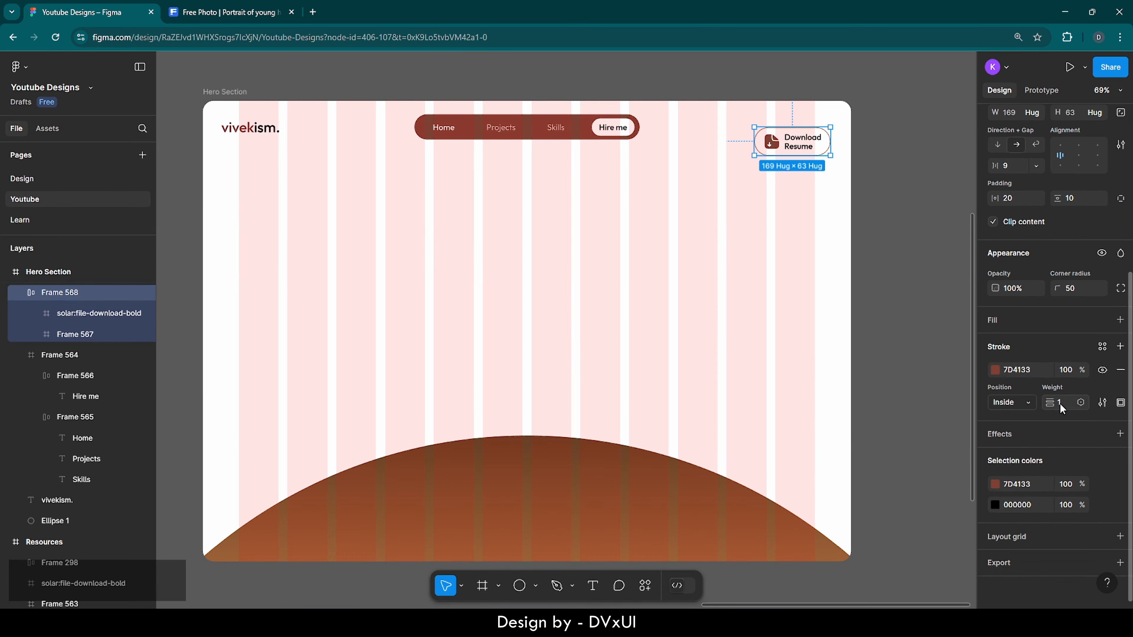
pyautogui.write('2')
pyautogui.press('Return')
pyautogui.click(885, 257)
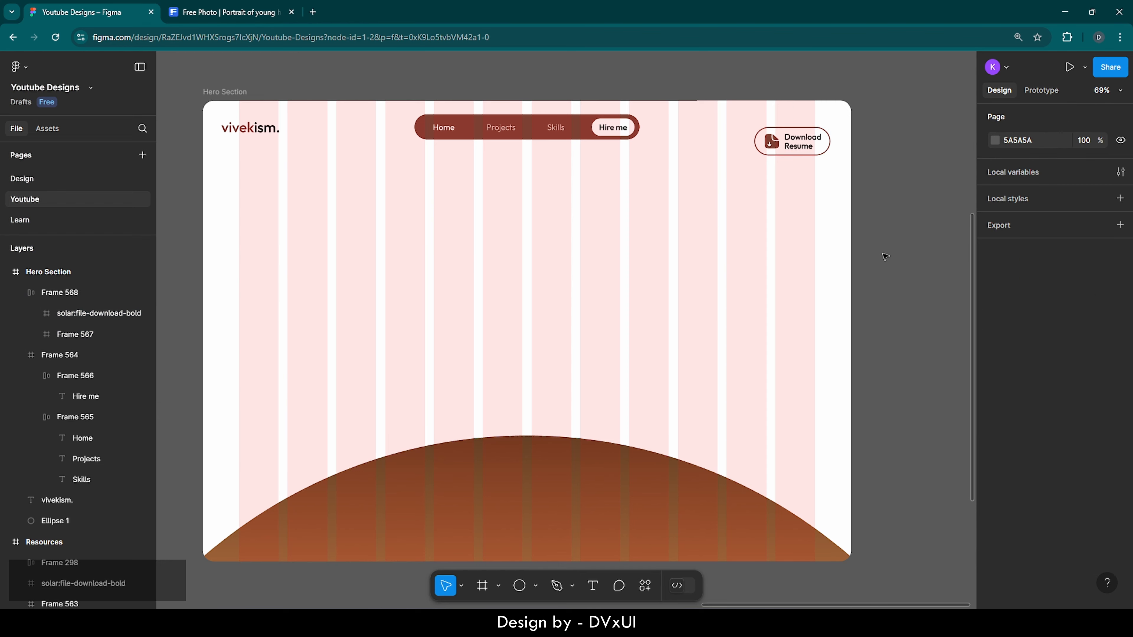
# Step: Move the "Download Resume" button up to Y 30, level with the top of the navigation bar
pyautogui.click(797, 151)
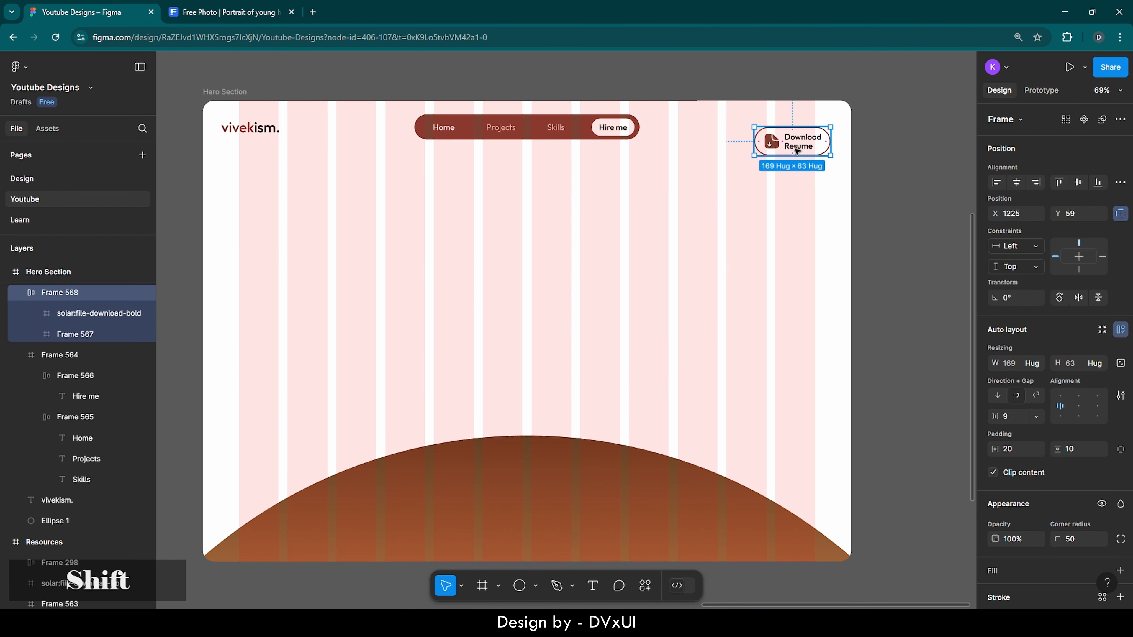
pyautogui.hotkey('shift', 'Up')
pyautogui.hotkey('shift', 'Up')
pyautogui.hotkey('shift', 'Up')
pyautogui.hotkey('shift', 'Down')
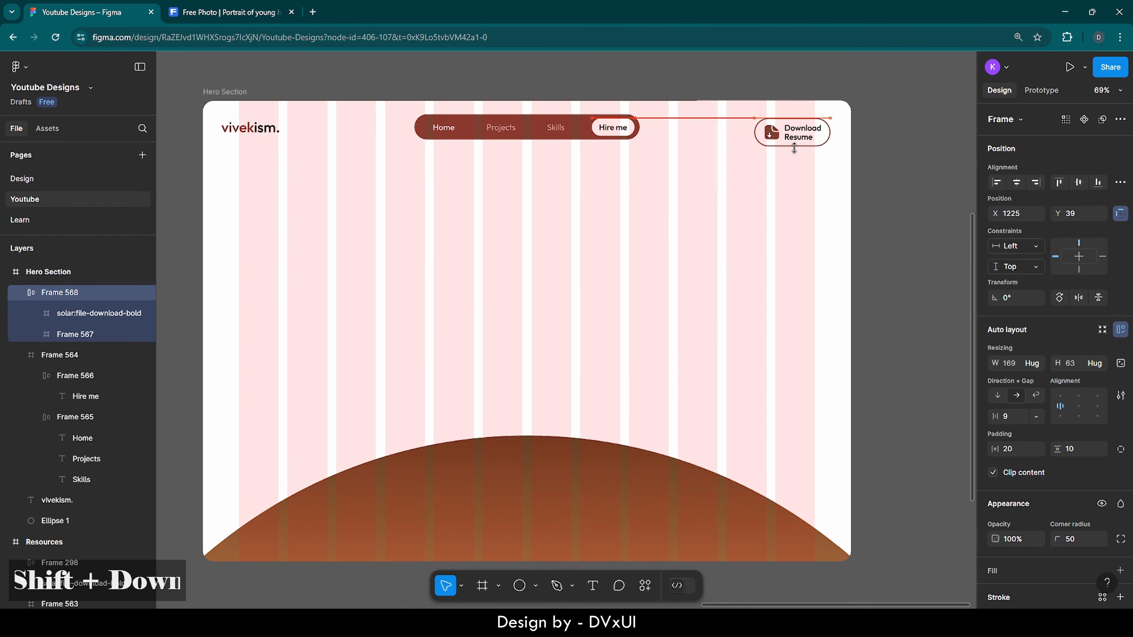
pyautogui.press('Up')
pyautogui.press('Up')
pyautogui.press('Up')
pyautogui.press('Up')
pyautogui.press('Up')
pyautogui.press('Up')
pyautogui.press('Up')
pyautogui.press('Up')
pyautogui.press('Up')
pyautogui.press('Up')
pyautogui.press('Up')
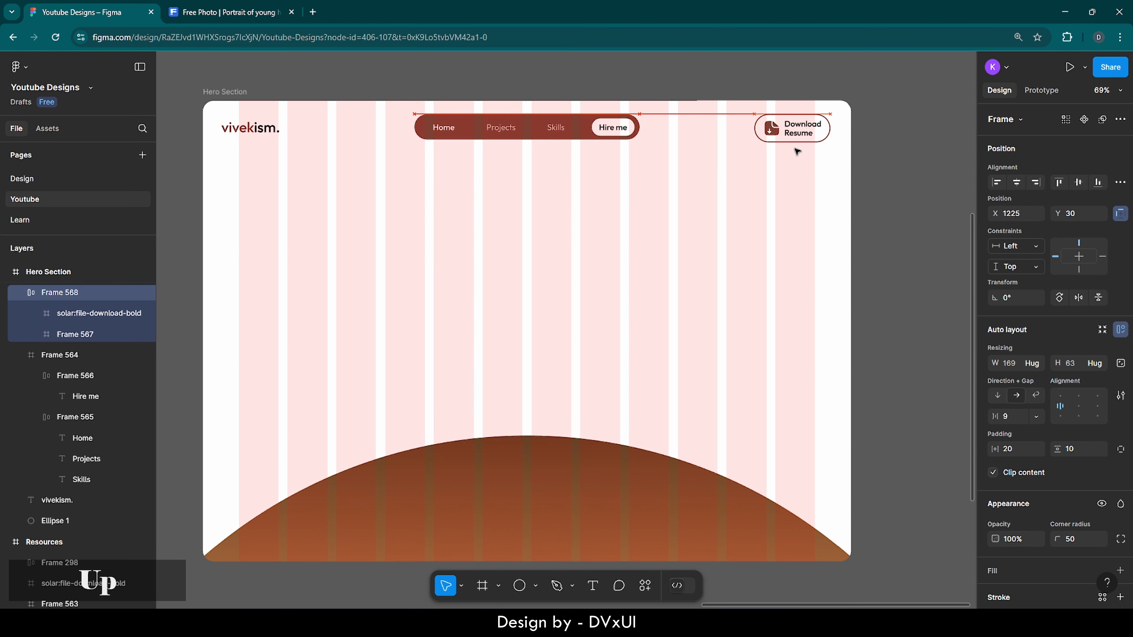
pyautogui.press('Down')
pyautogui.press('Down')
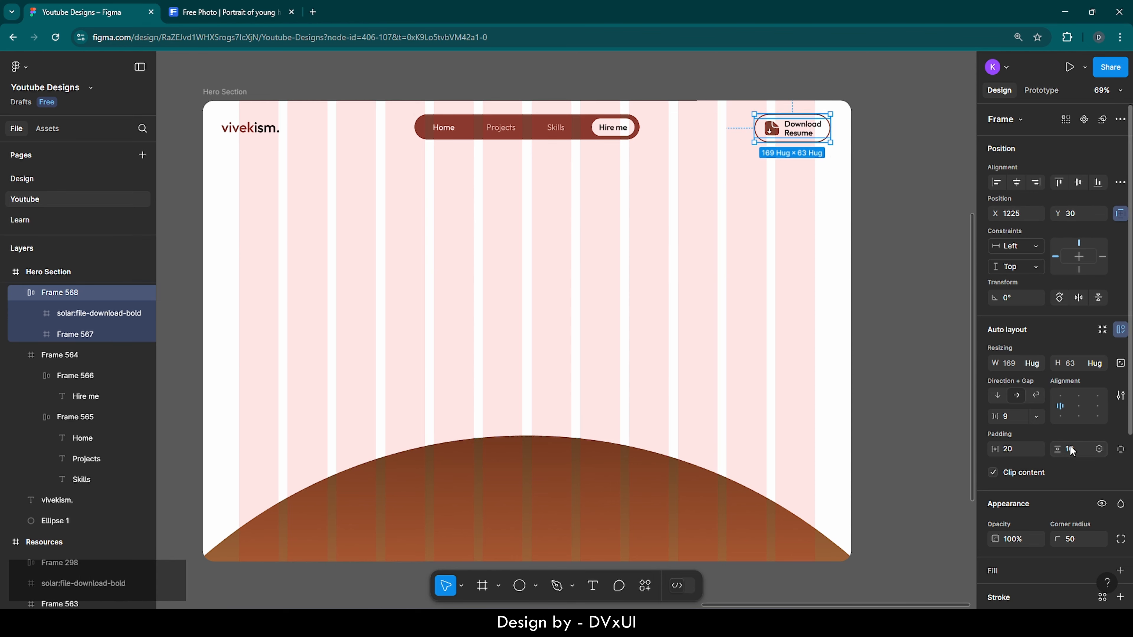
# Step: Set the top and bottom padding of the "Download Resume" button to 8
pyautogui.scroll(-2, 1058, 447)
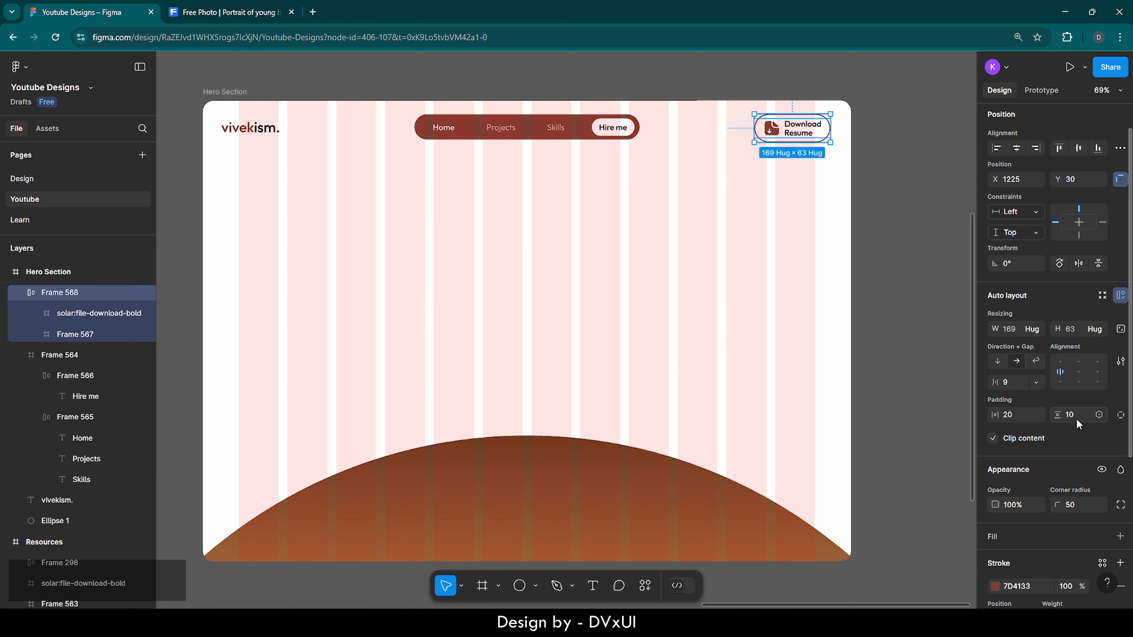
pyautogui.press('Down')
pyautogui.press('Down')
pyautogui.press('Down')
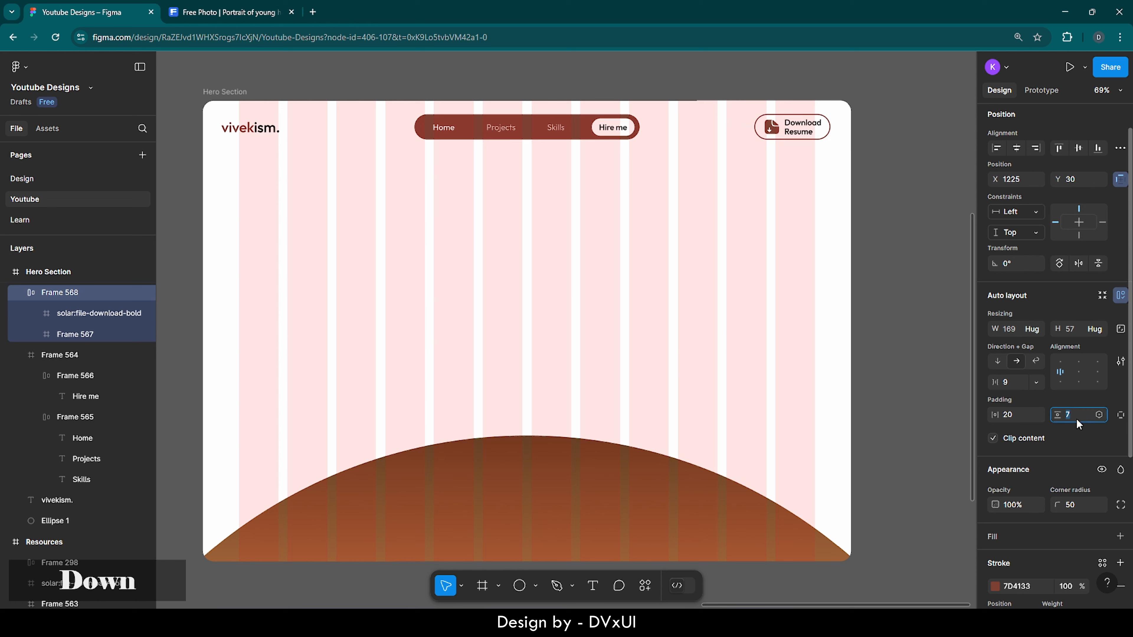
pyautogui.press('Up')
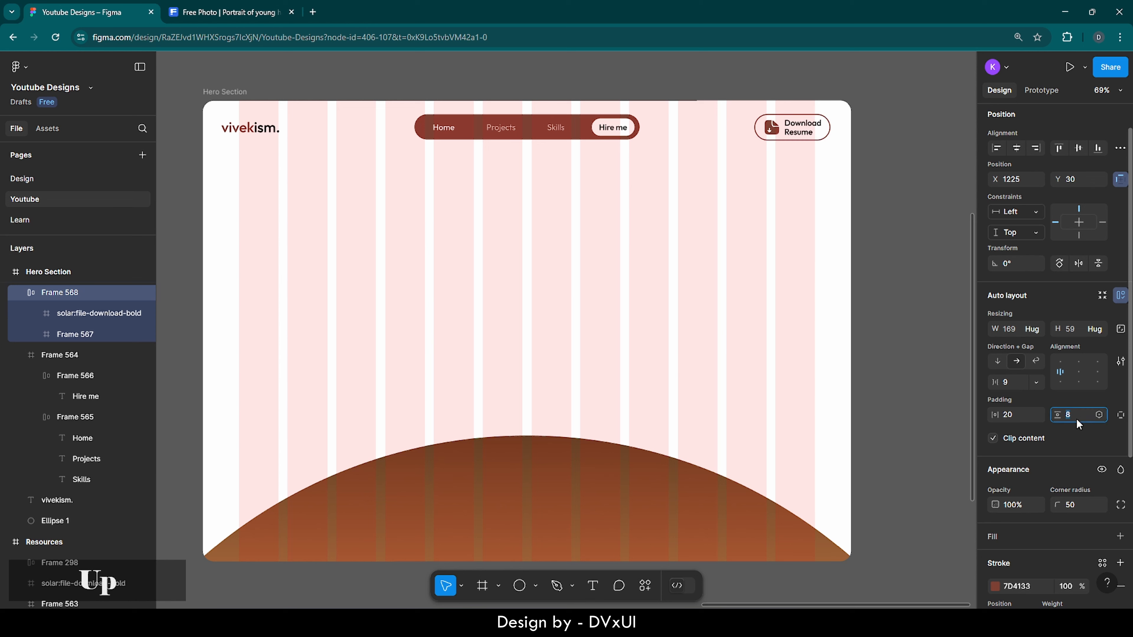
pyautogui.click(769, 203)
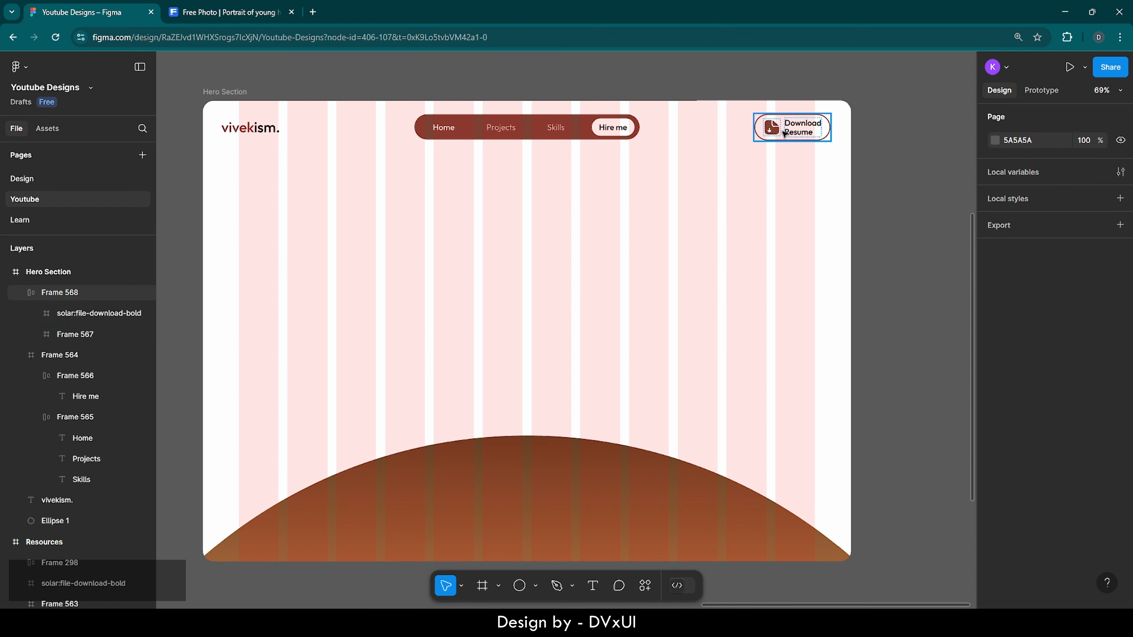
# Step: Shift the "Download Resume" button to X 1235, Y 33 in the hero section
pyautogui.click(760, 131)
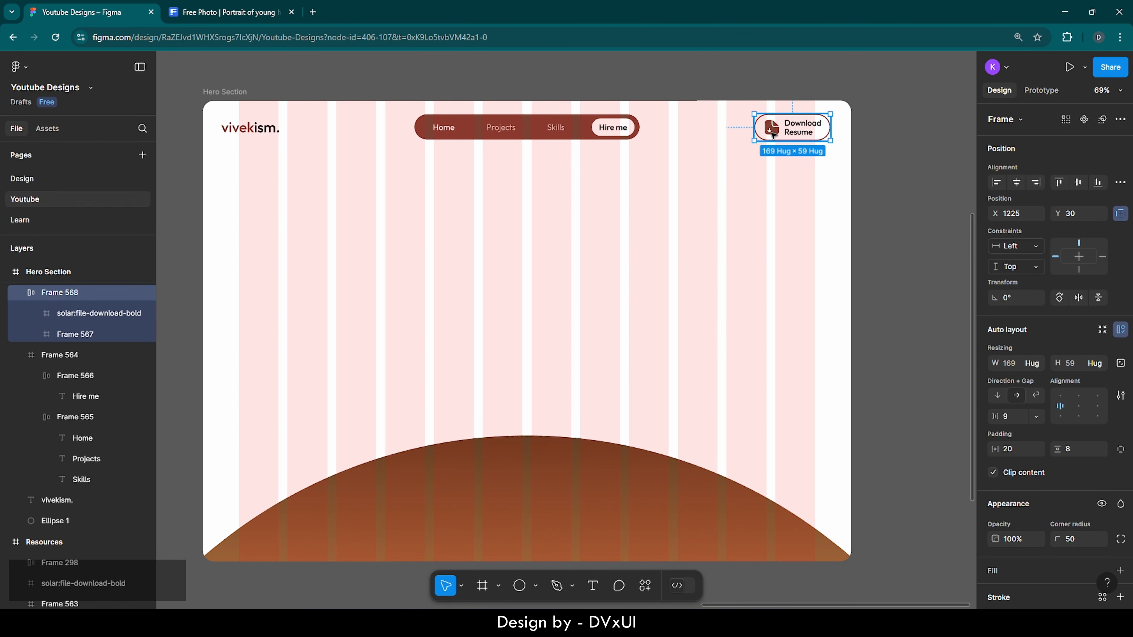
pyautogui.hotkey('shift', 'Right')
pyautogui.press('Down')
pyautogui.press('Down')
pyautogui.press('Down')
pyautogui.press('Down')
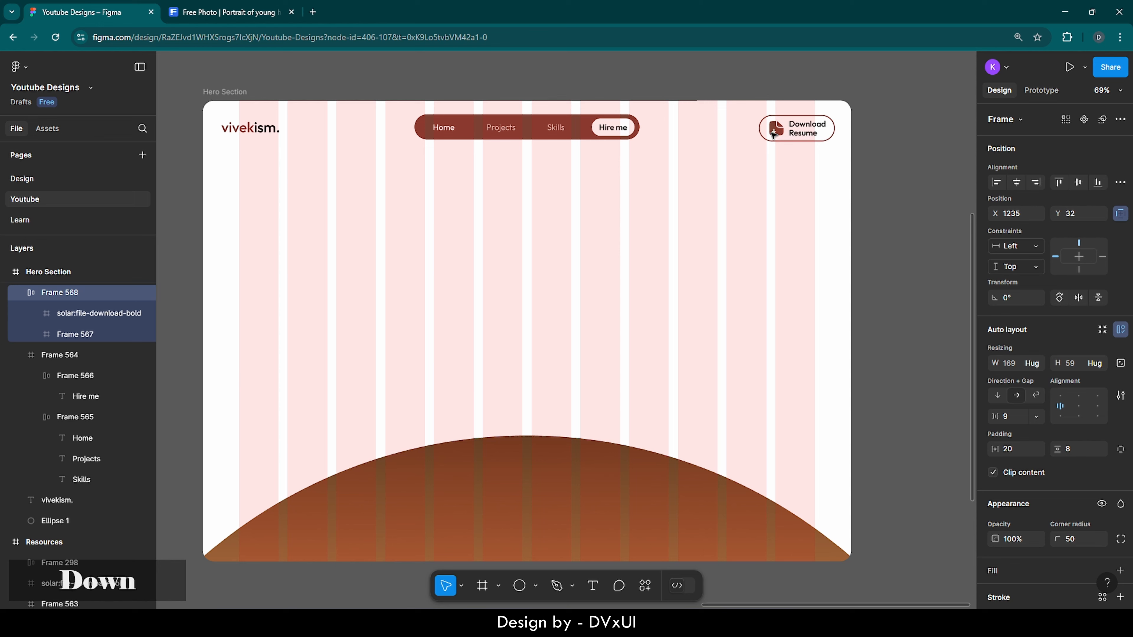
pyautogui.press('Up')
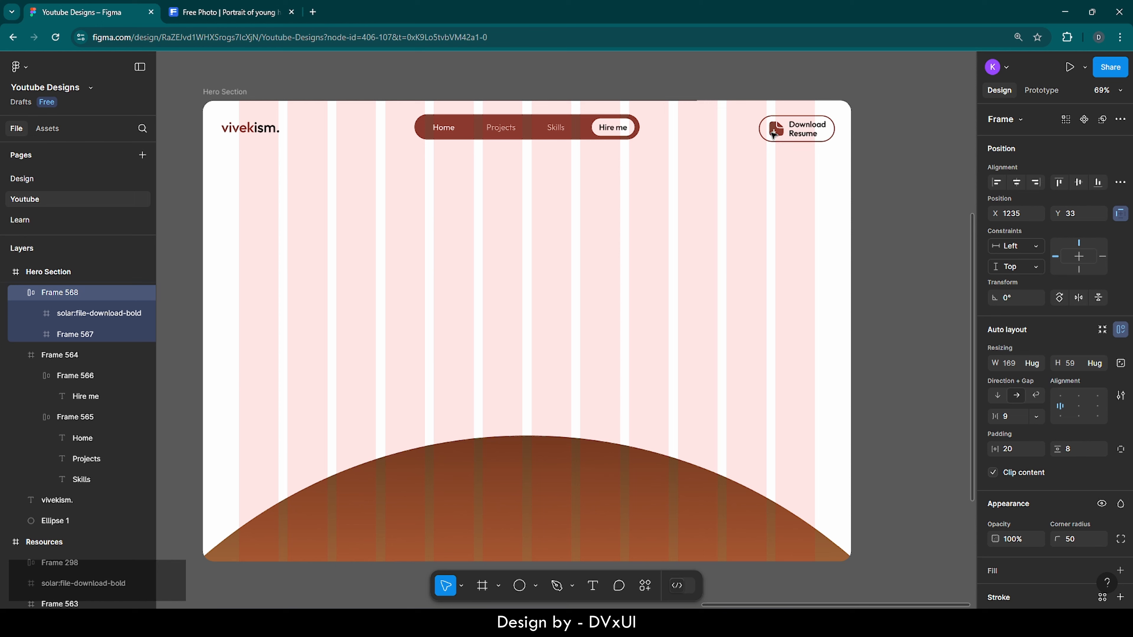
pyautogui.click(624, 200)
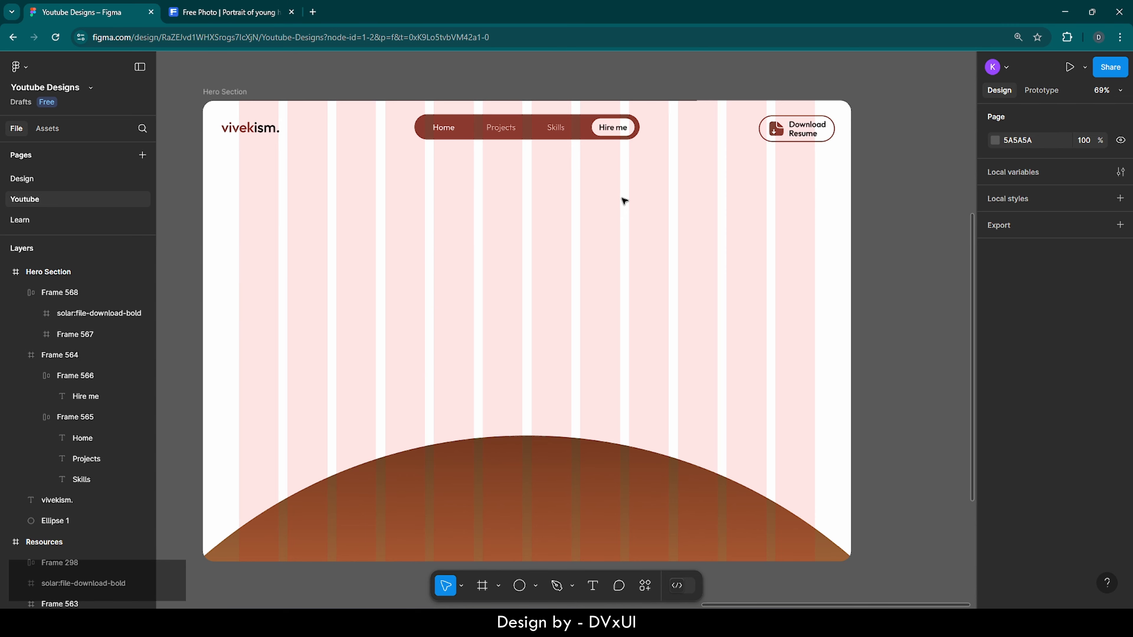
# Step: Copy the smiling man's portrait image from the Resources frame
pyautogui.hscroll(-2, 623, 200)
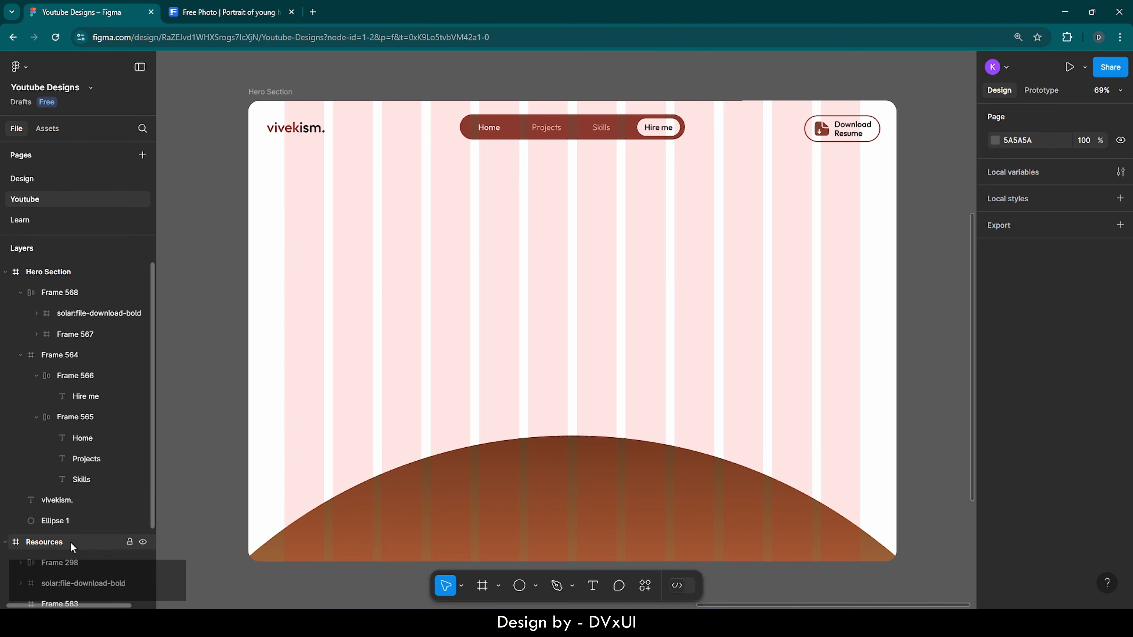
pyautogui.scroll(-2, 51, 552)
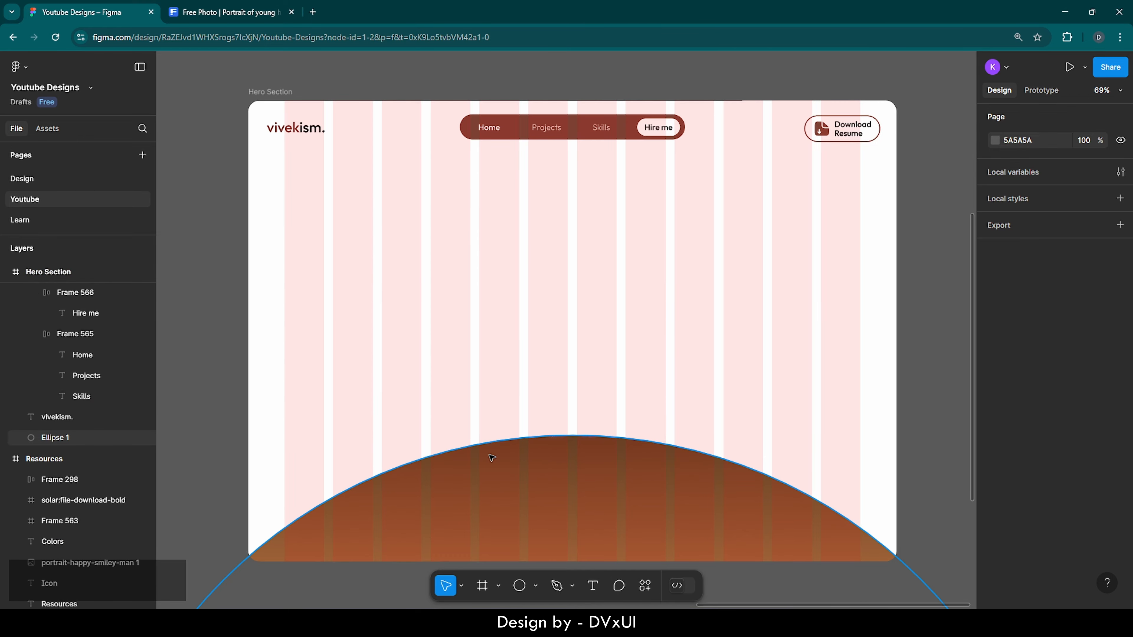
pyautogui.click(16, 459)
pyautogui.hotkey('shift', '2')
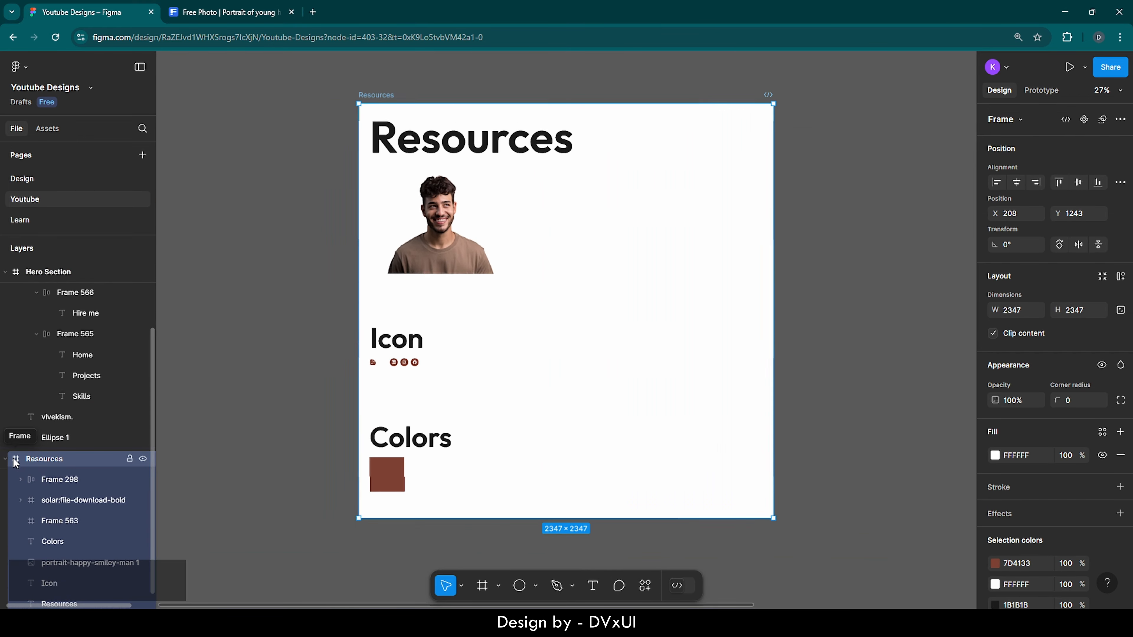
pyautogui.click(451, 242)
pyautogui.hotkey('ctrl', 'c')
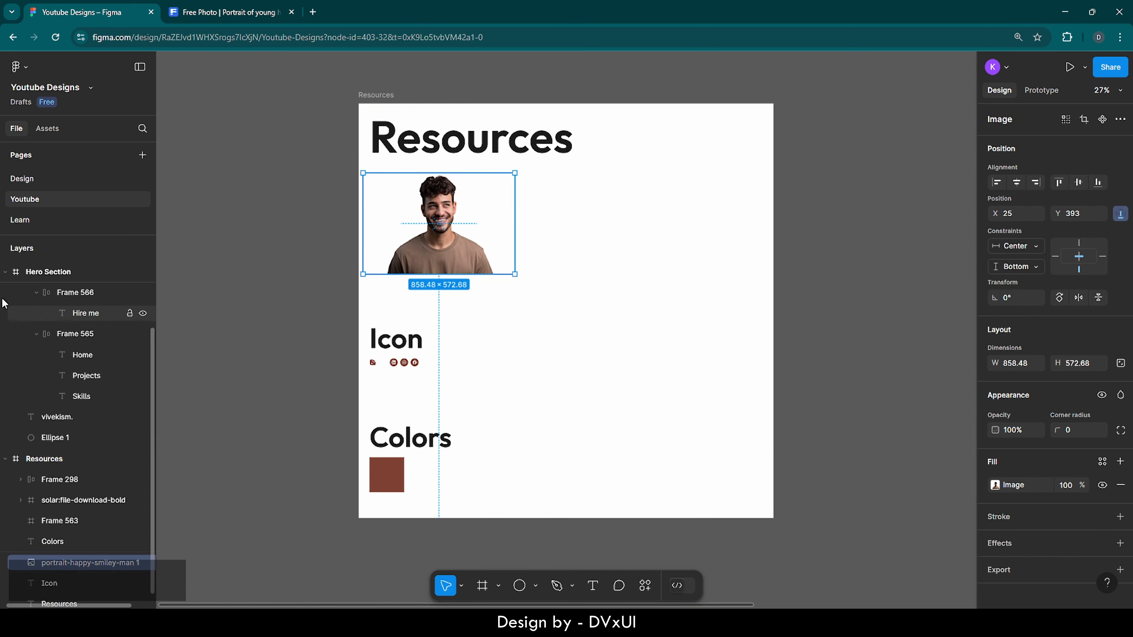
# Step: Paste the copied portrait image into the Hero Section frame
pyautogui.click(16, 273)
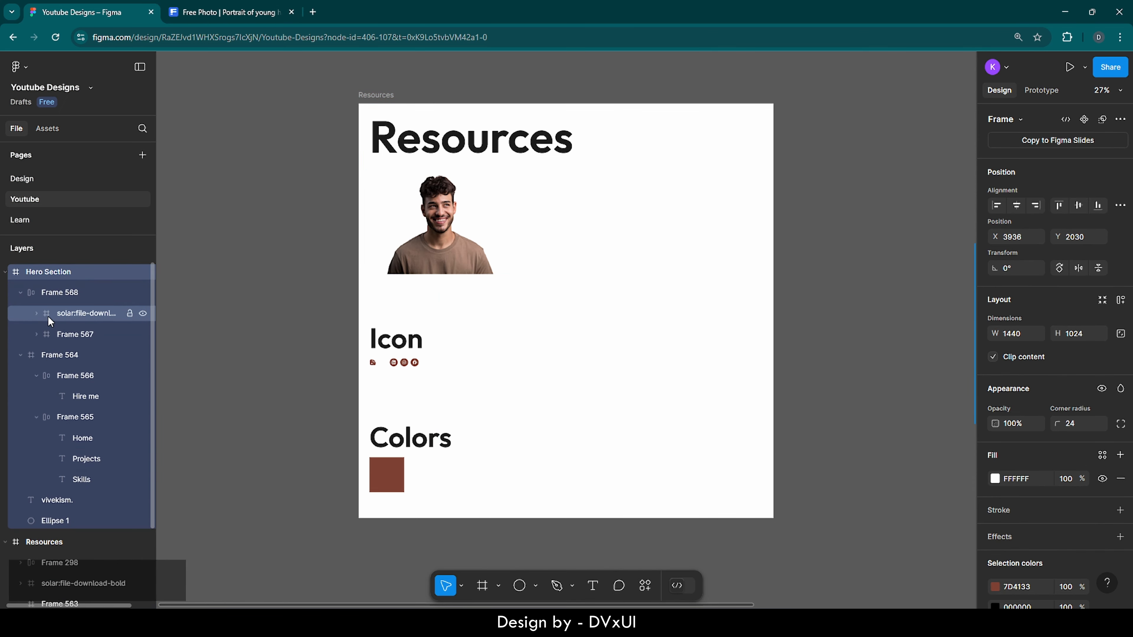
pyautogui.click(15, 272)
pyautogui.doubleClick(15, 272)
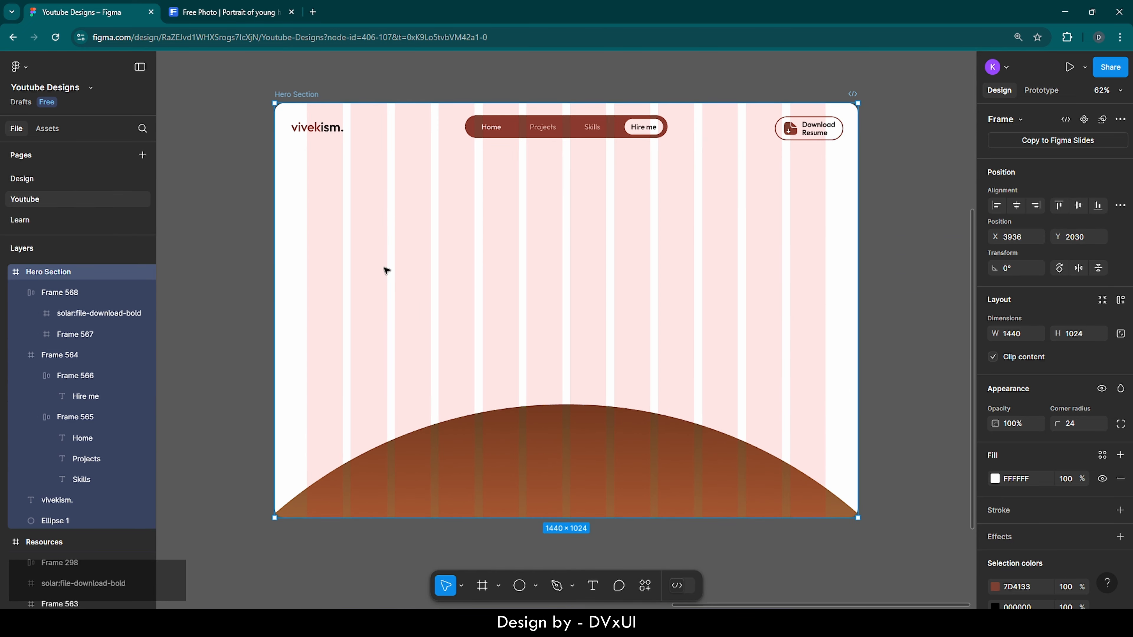
pyautogui.press('ctrl')
pyautogui.hotkey('ctrl', 'v')
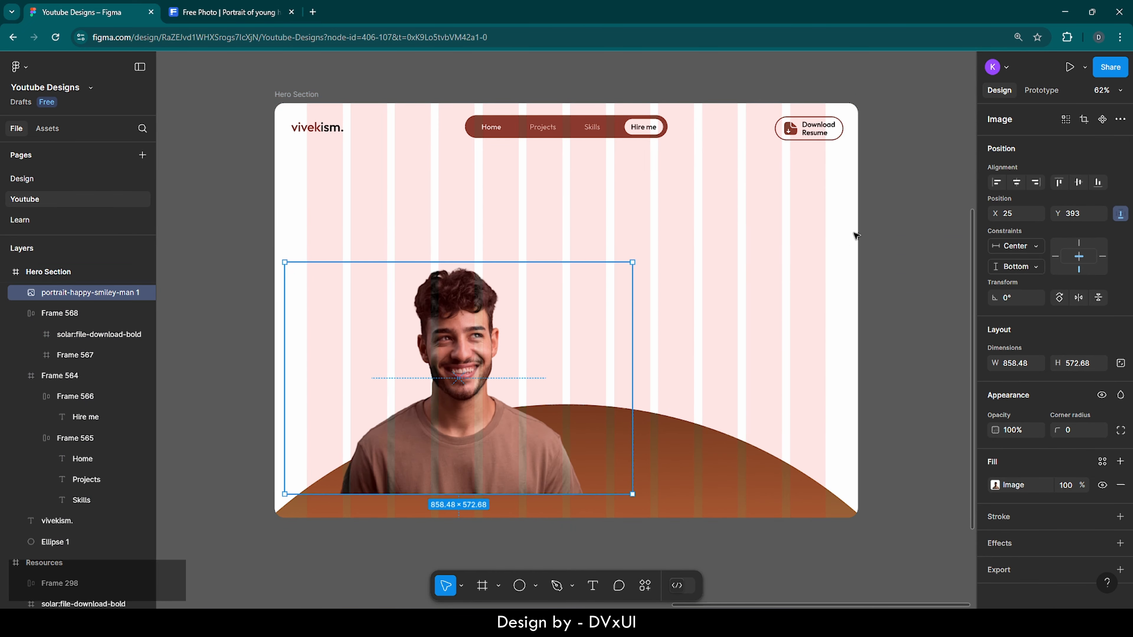
# Step: Center the portrait horizontally in the hero section and lower it to Y 493, so its bottom edge passes the frame's
pyautogui.click(1017, 182)
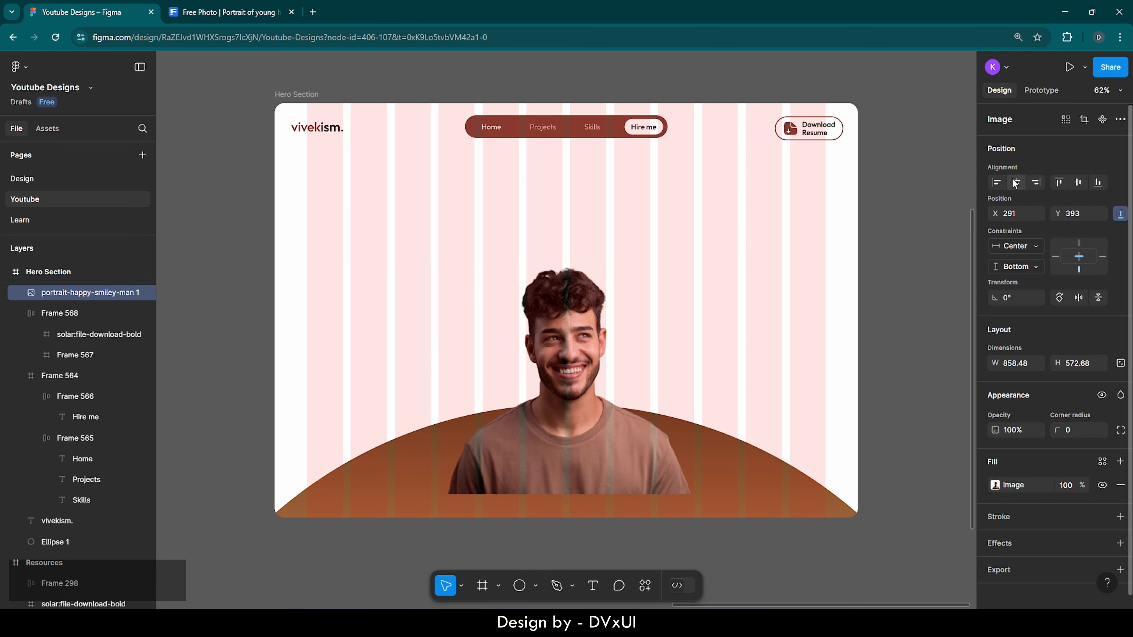
pyautogui.hotkey('shift', 'Down')
pyautogui.hotkey('shift', 'Down')
pyautogui.hotkey('shift', 'Down')
pyautogui.hotkey('shift', 'Down')
pyautogui.hotkey('shift', 'Down')
pyautogui.hotkey('shift', 'Down')
pyautogui.hotkey('shift', 'Down')
pyautogui.hotkey('shift', 'Down')
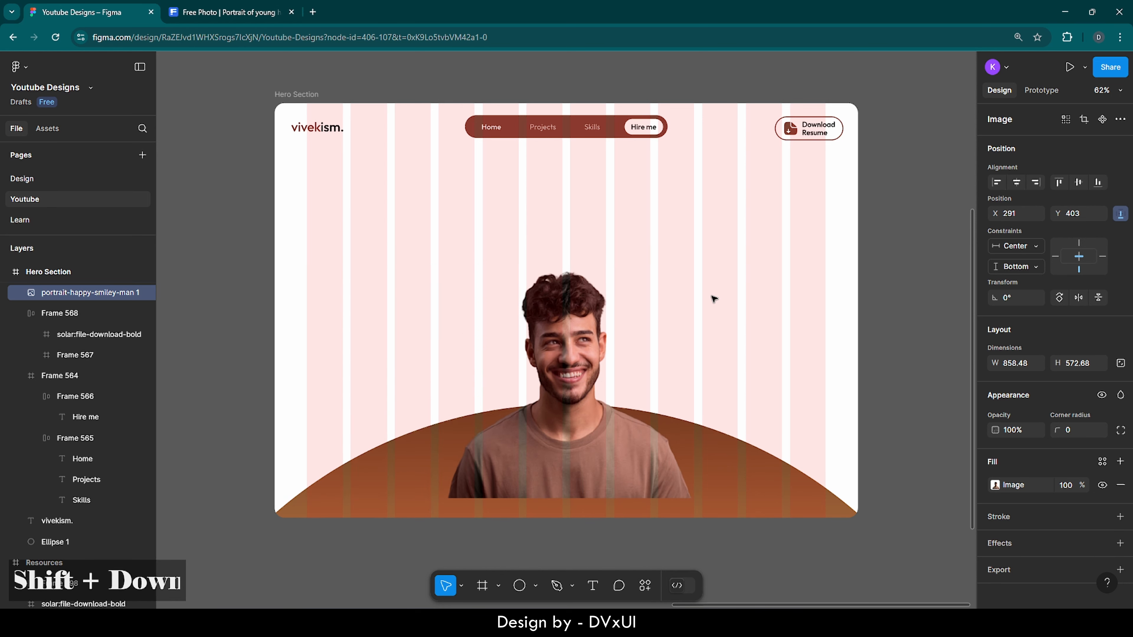
pyautogui.hotkey('shift', 'Down')
pyautogui.hotkey('shift', 'Down')
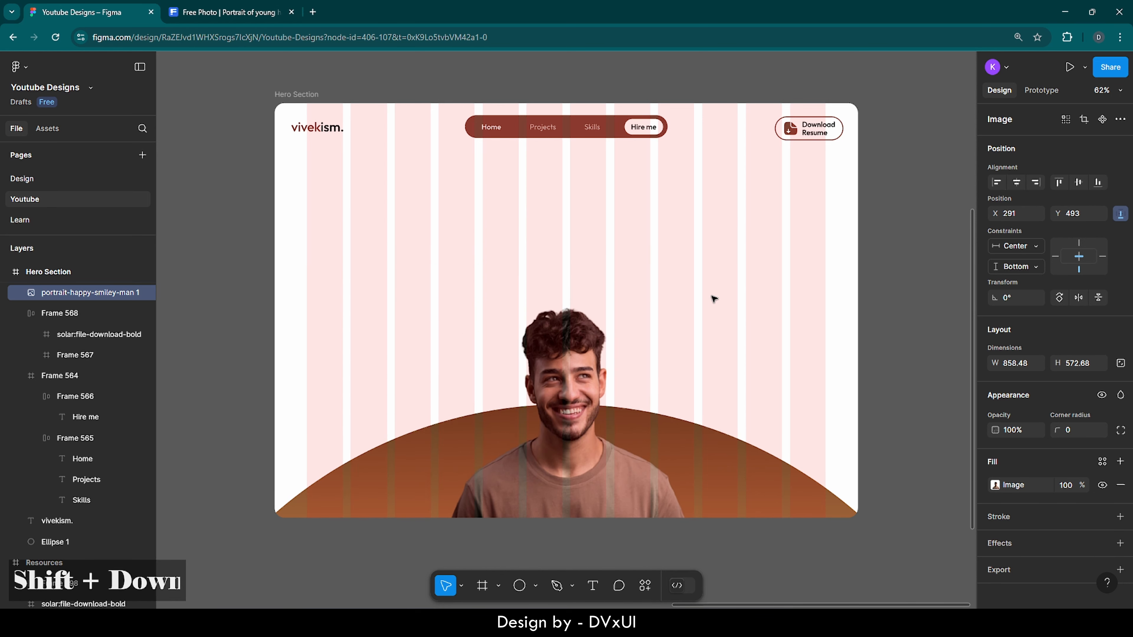
pyautogui.hotkey('shift', 'Down')
pyautogui.hotkey('shift', 'Up')
pyautogui.hotkey('shift', 'Down')
pyautogui.hotkey('shift', 'Up')
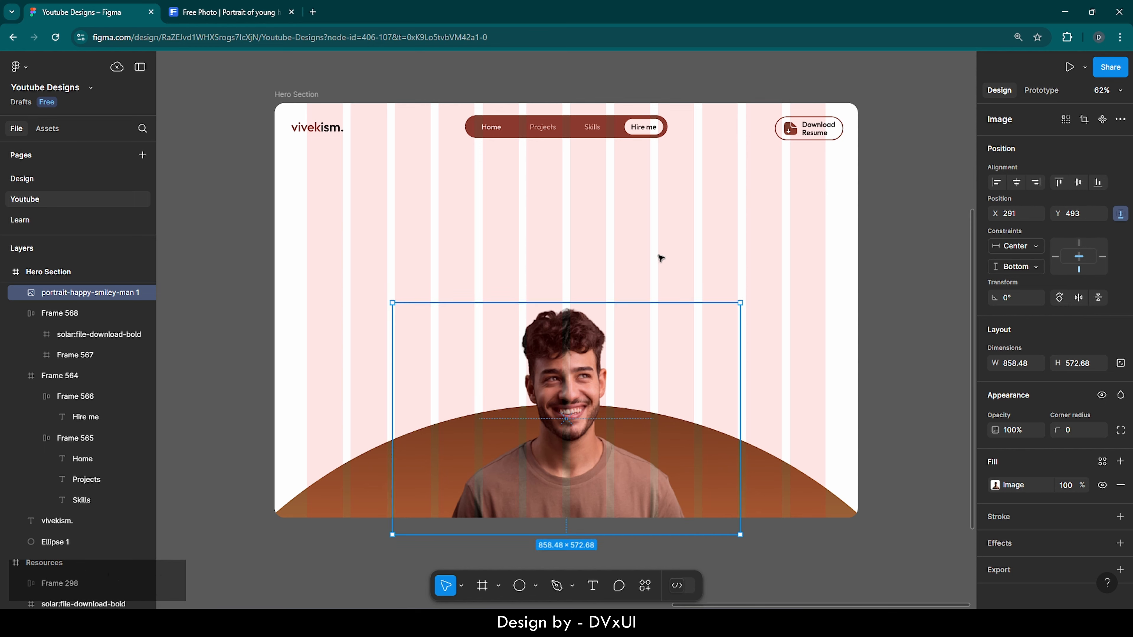
pyautogui.press('alt')
pyautogui.scroll(3, 568, 276)
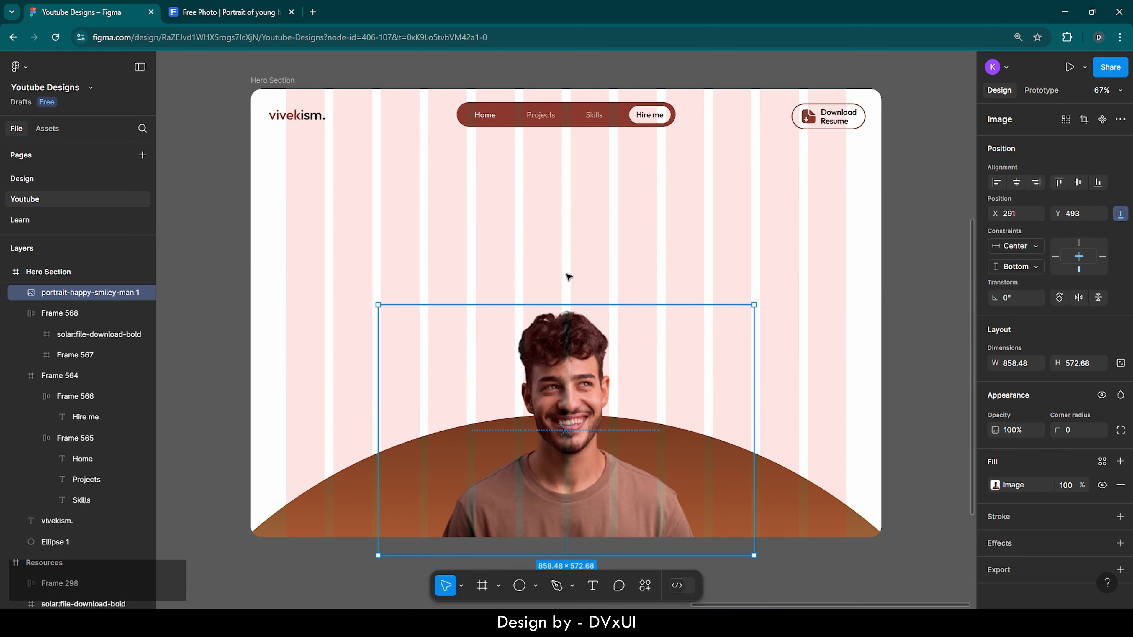
pyautogui.press('Escape')
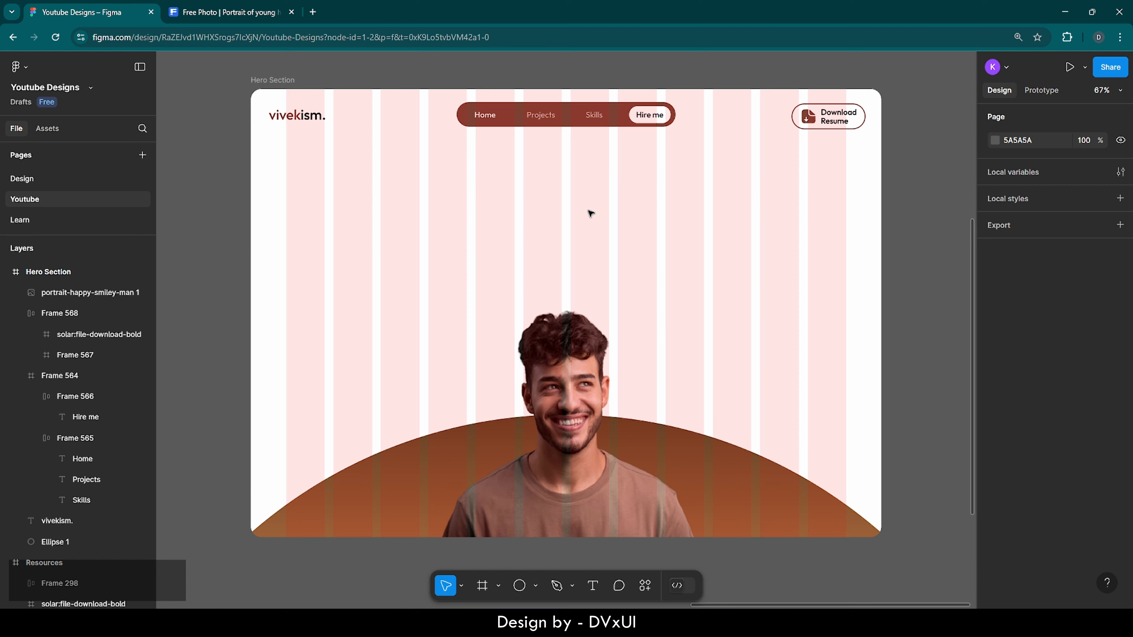
# Step: Add the text "I'am" in the empty area above the portrait and set its font size to 32
pyautogui.press('t')
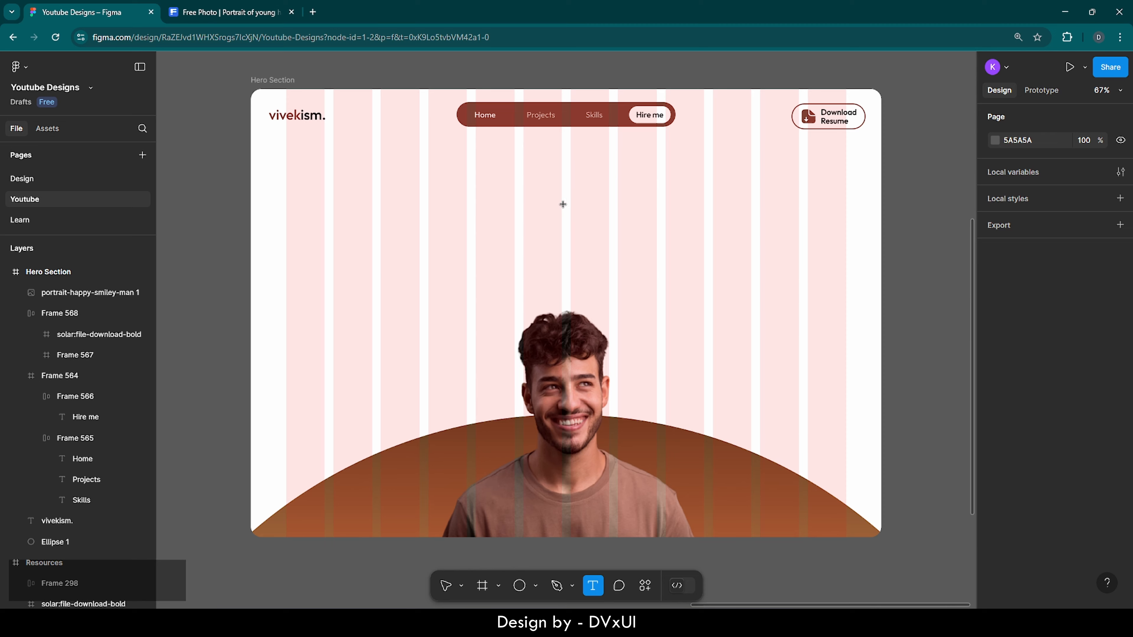
pyautogui.click(564, 205)
pyautogui.write("I'am")
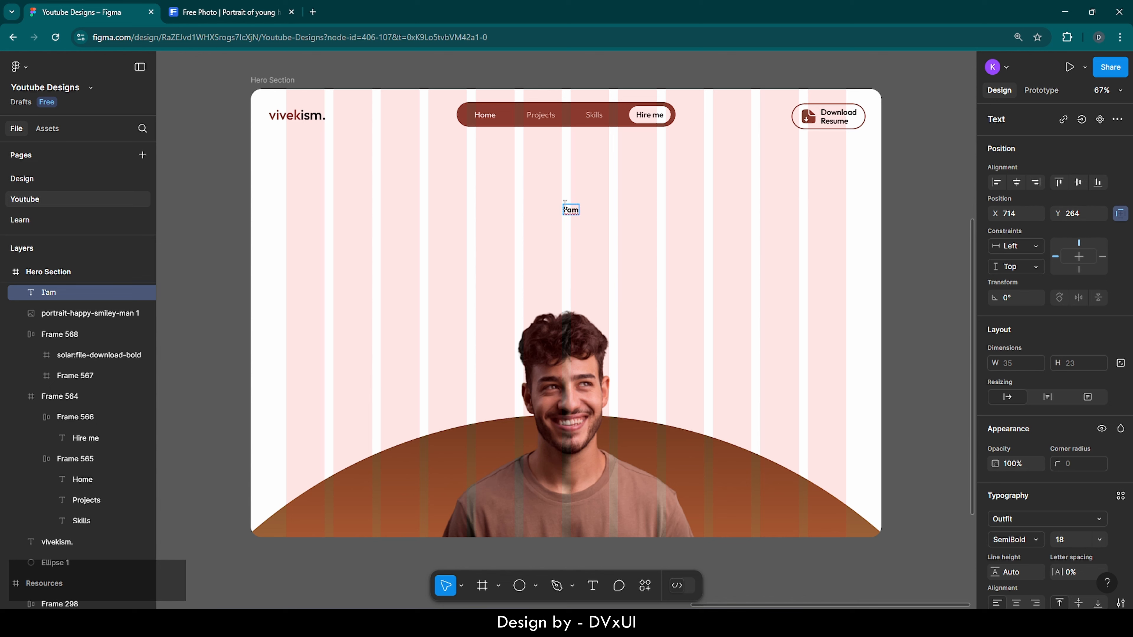
pyautogui.hotkey('ctrl', 'a')
pyautogui.scroll(-2, 1043, 528)
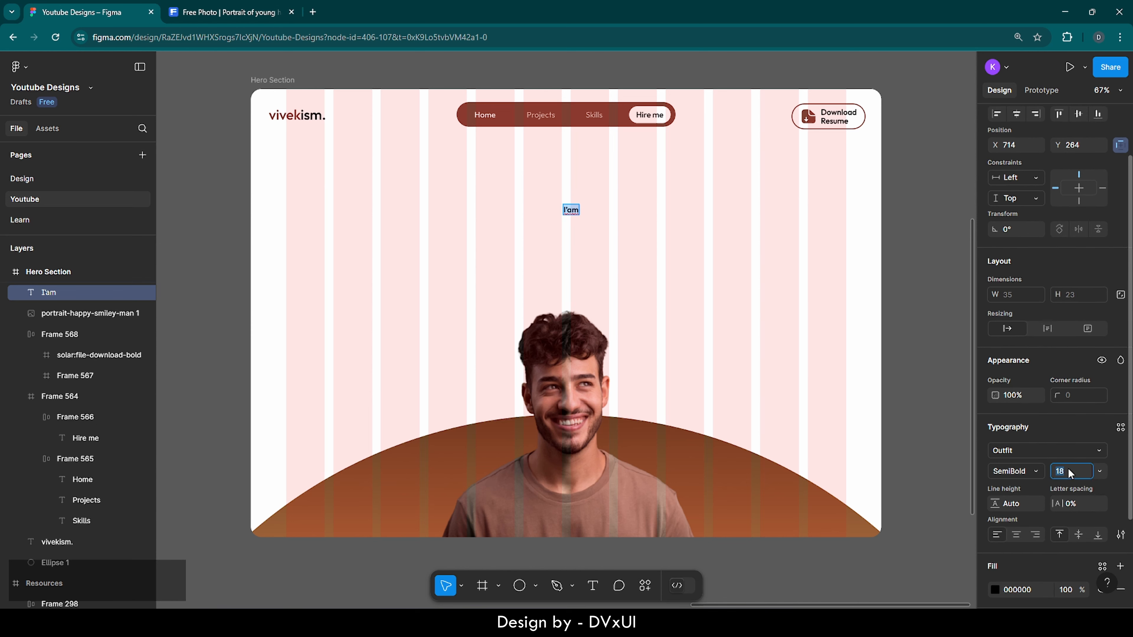
pyautogui.press('BackSpace')
pyautogui.write('32')
pyautogui.press('Return')
# Step: Extend the headline with the portfolio owner's first name and "& I'm", and correct its opening word to "I'm"
pyautogui.click(589, 214)
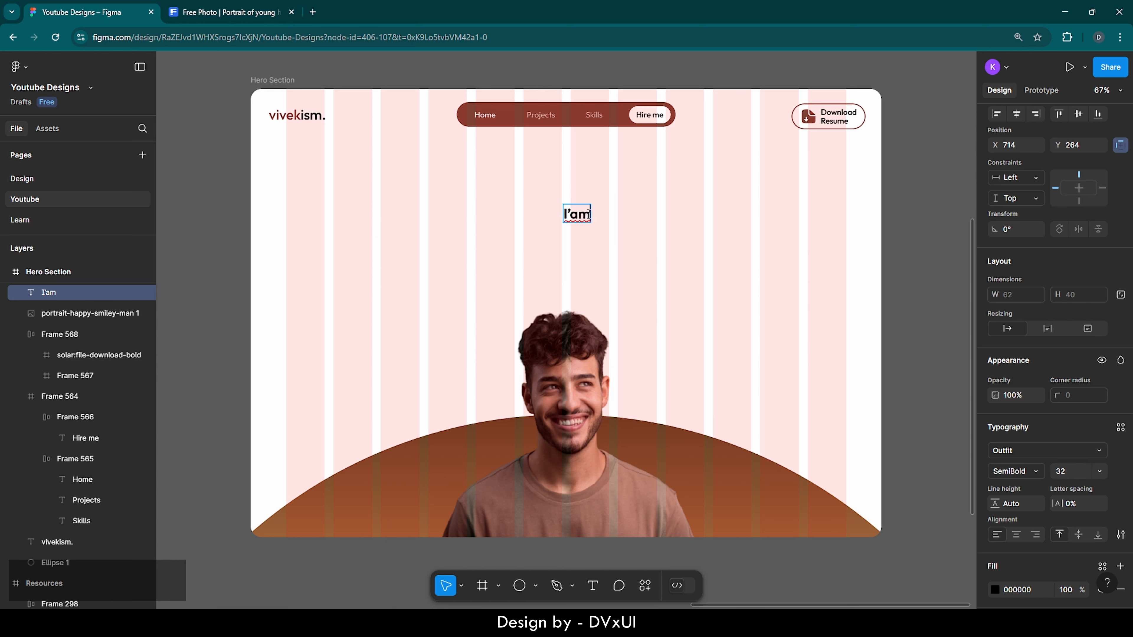
pyautogui.write('Vivek &')
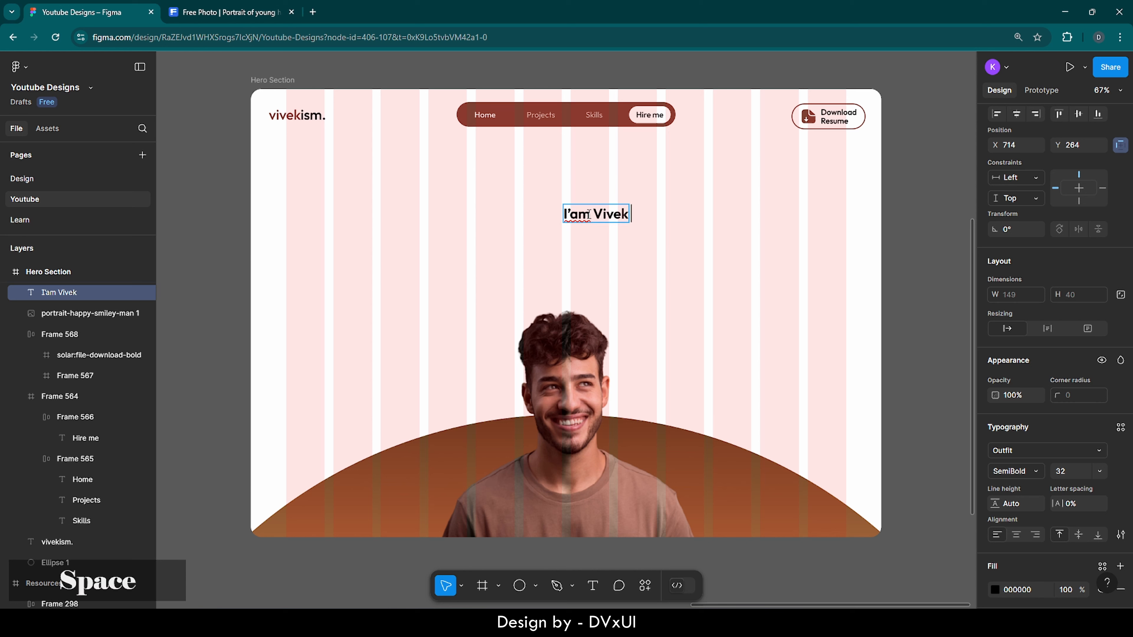
pyautogui.write(" I'")
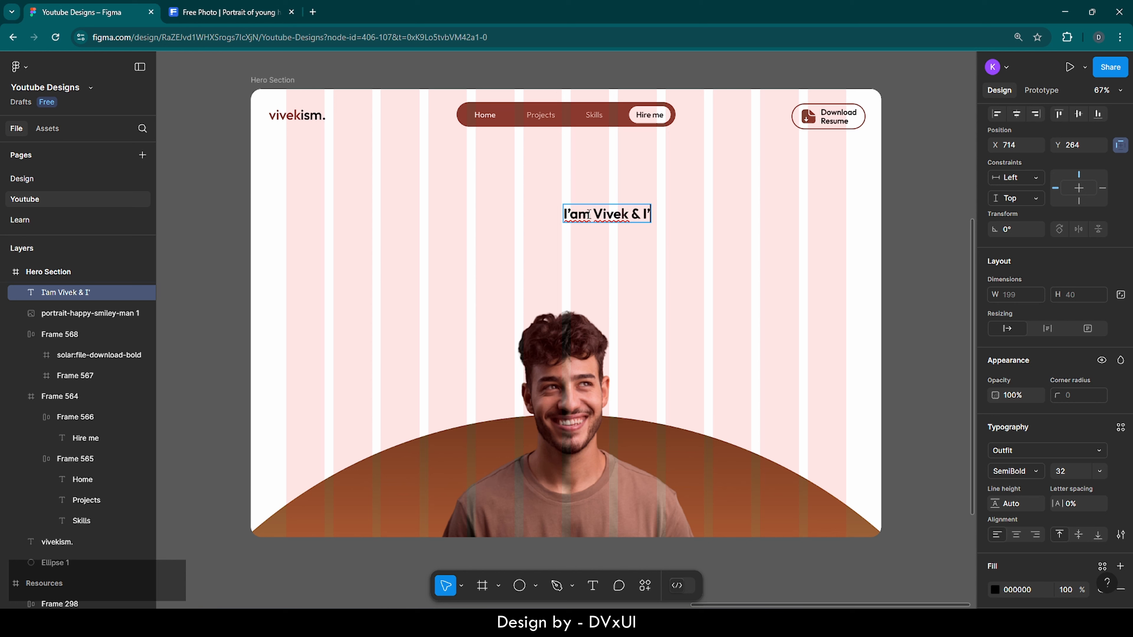
pyautogui.write('m')
pyautogui.click(575, 216)
pyautogui.press('BackSpace')
pyautogui.press('Escape')
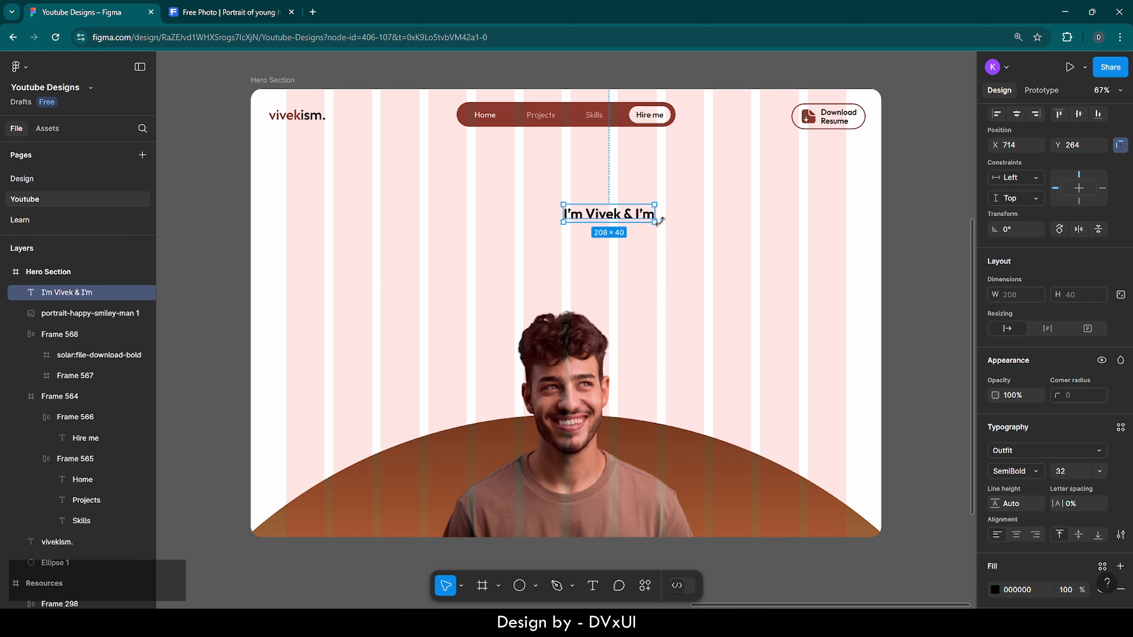
# Step: Center the headline horizontally in the hero section and raise it to Y 214
pyautogui.click(1017, 114)
pyautogui.hotkey('shift', 'Up')
pyautogui.hotkey('shift', 'Up')
pyautogui.hotkey('shift', 'Up')
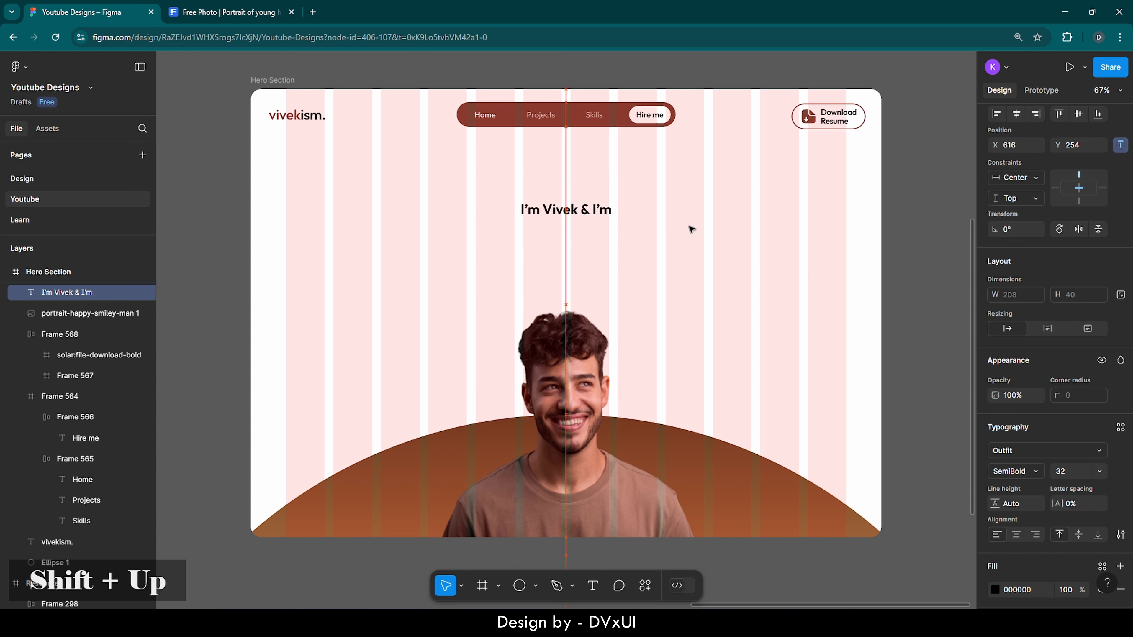
pyautogui.hotkey('shift', 'Up')
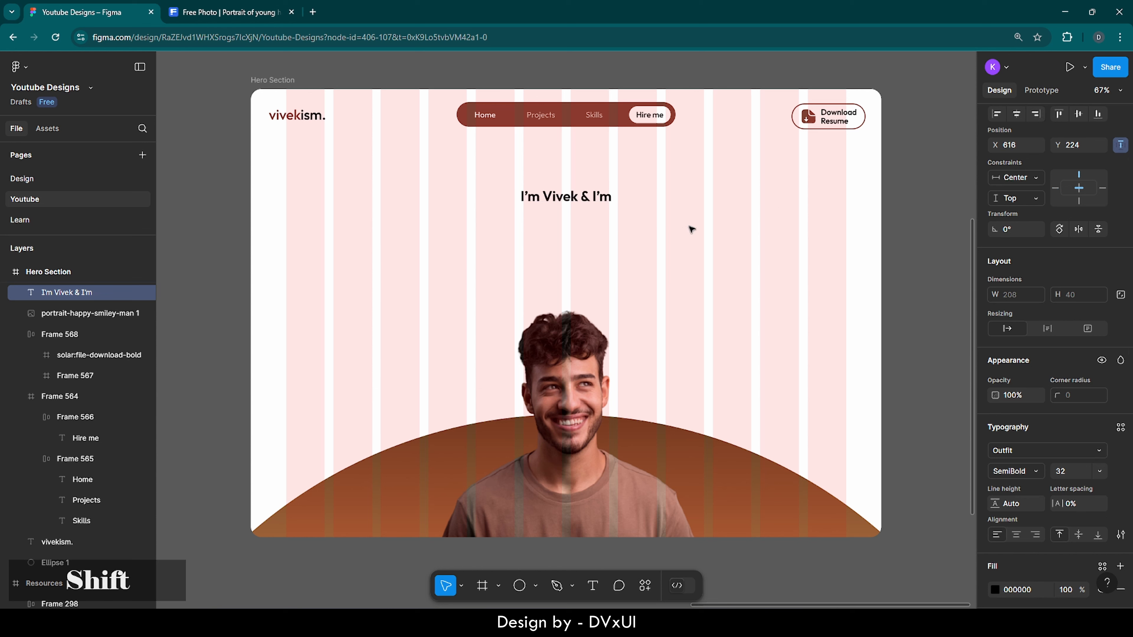
pyautogui.hotkey('shift', 'Up')
pyautogui.press('Escape')
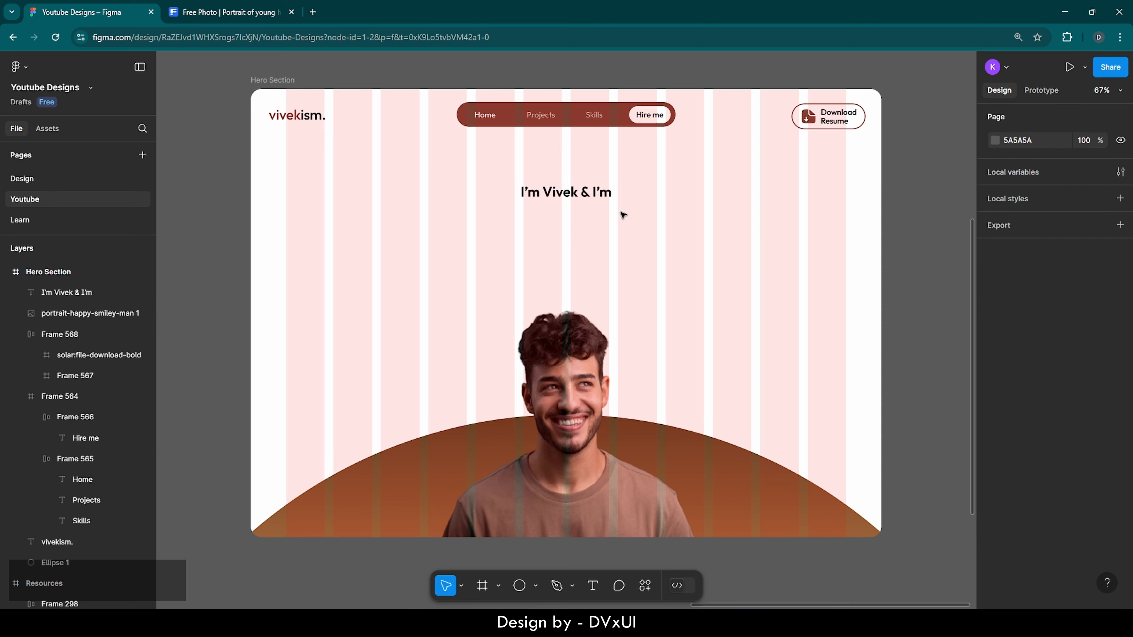
# Step: Color only the owner's first name in the headline with the page's reddish brown, 7D4133
pyautogui.scroll(5, 582, 178)
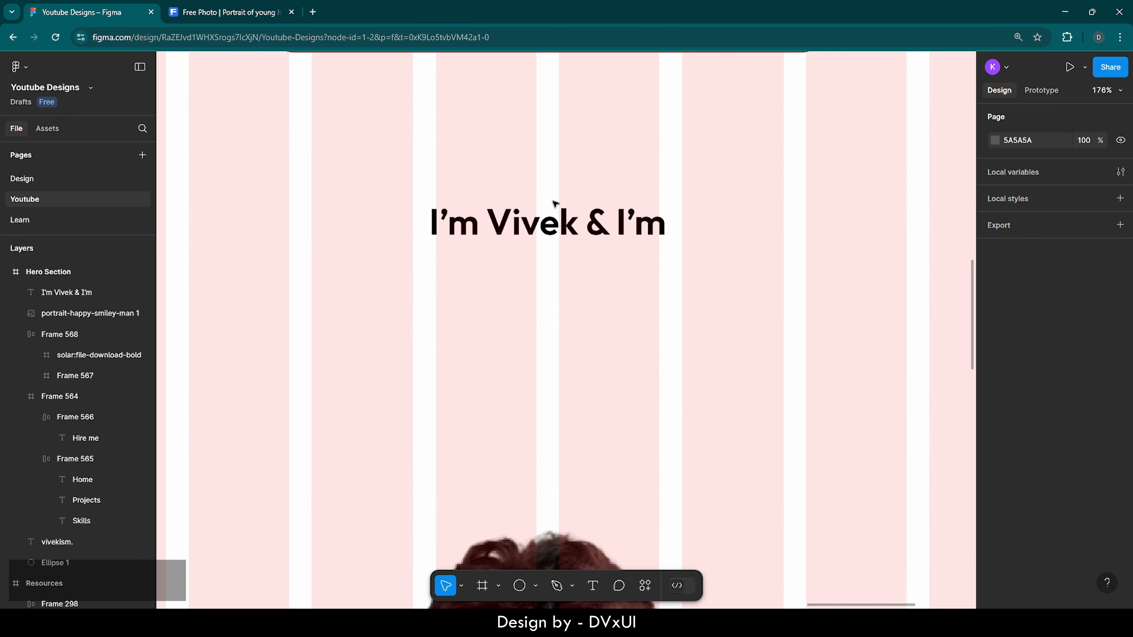
pyautogui.doubleClick(553, 203)
pyautogui.doubleClick(530, 219)
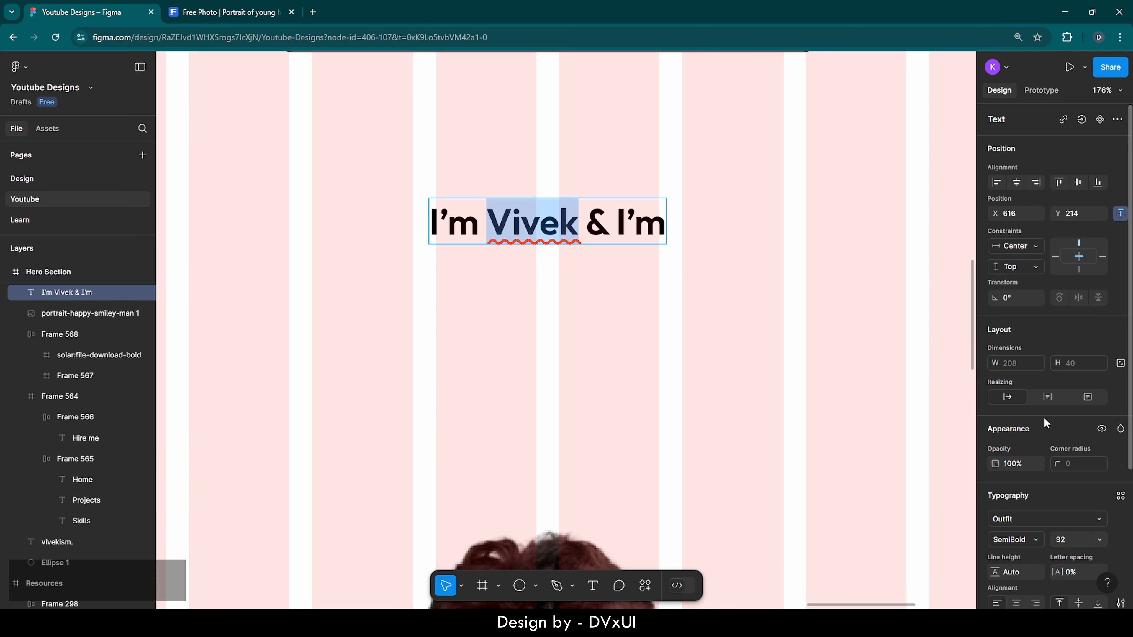
pyautogui.scroll(-4, 1046, 424)
pyautogui.click(996, 478)
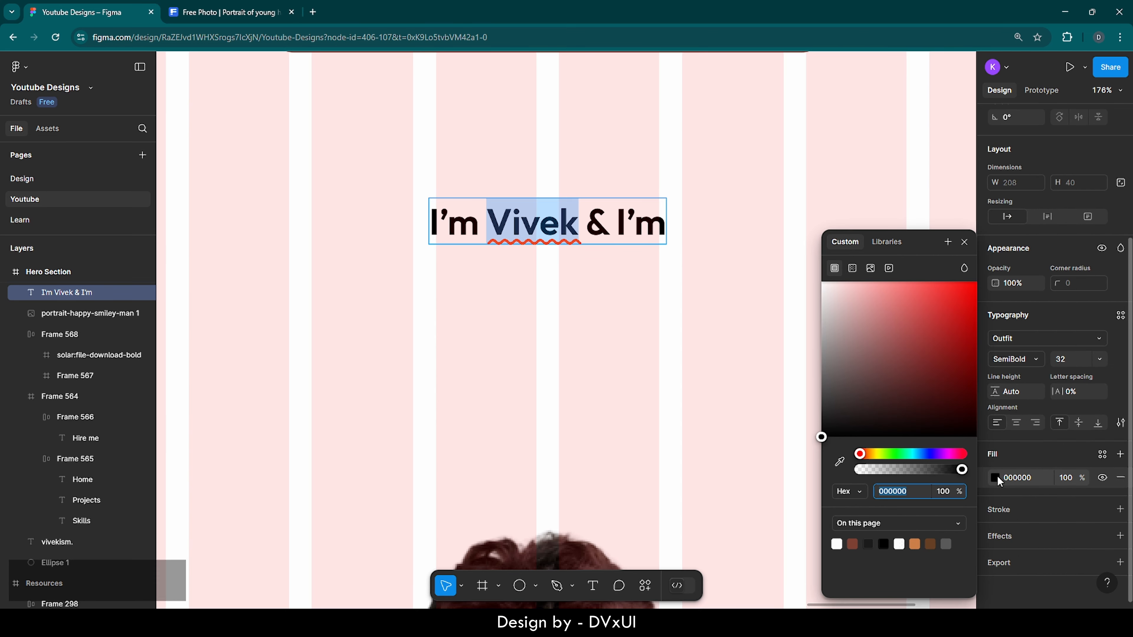
pyautogui.click(853, 543)
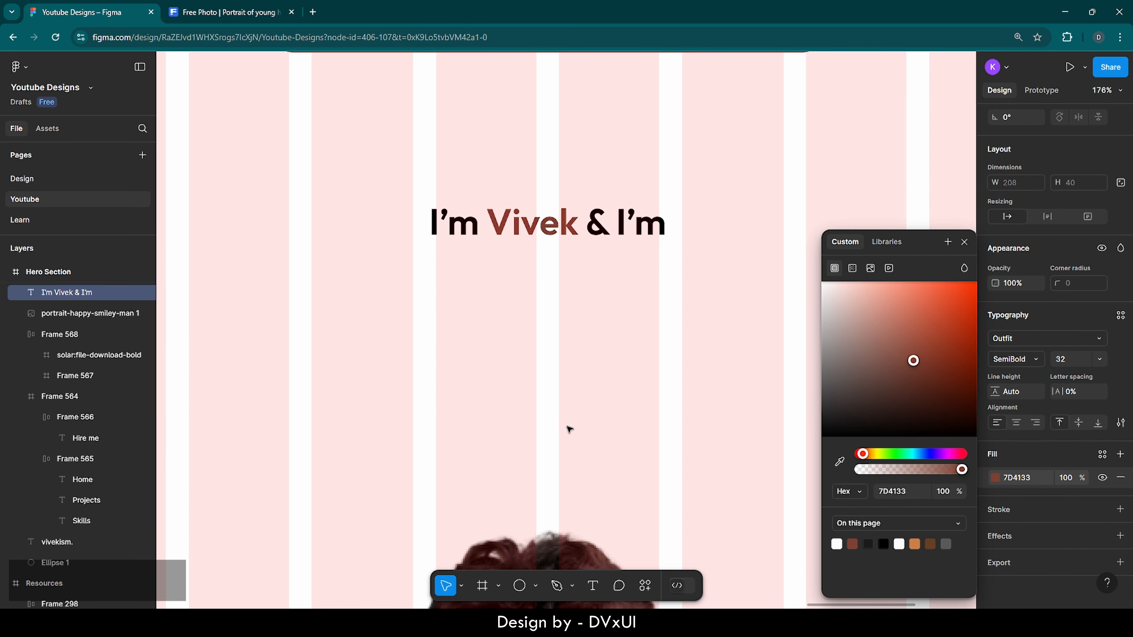
# Step: Draw a horizontal line just after the headline, level with the middle of its text, and set its width to 216
pyautogui.press('Escape')
pyautogui.press('Escape')
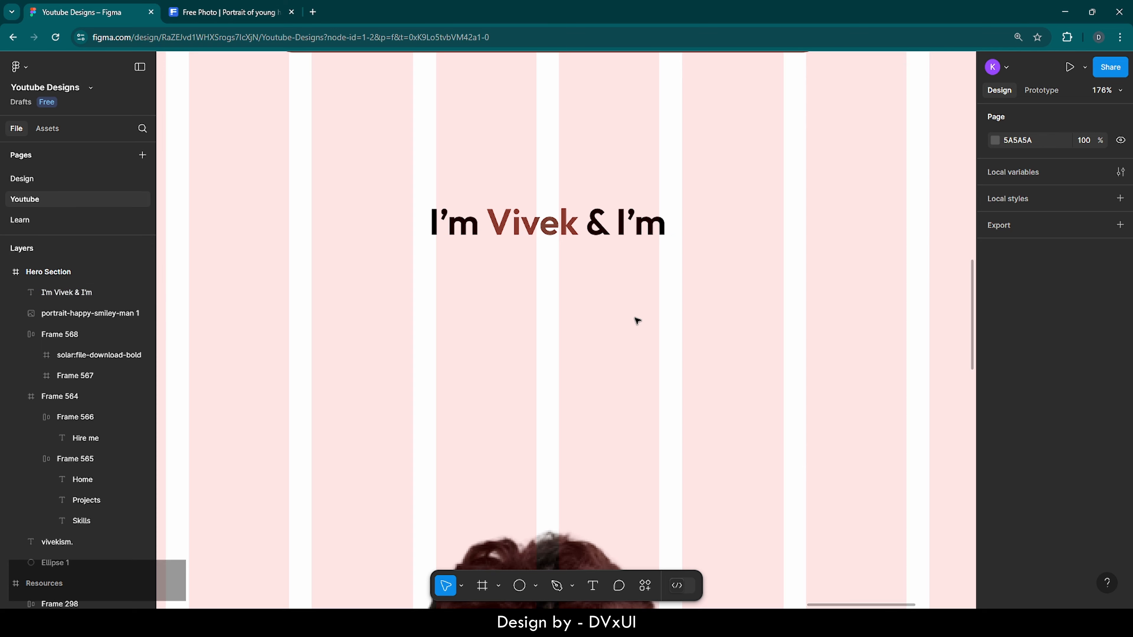
pyautogui.press('l')
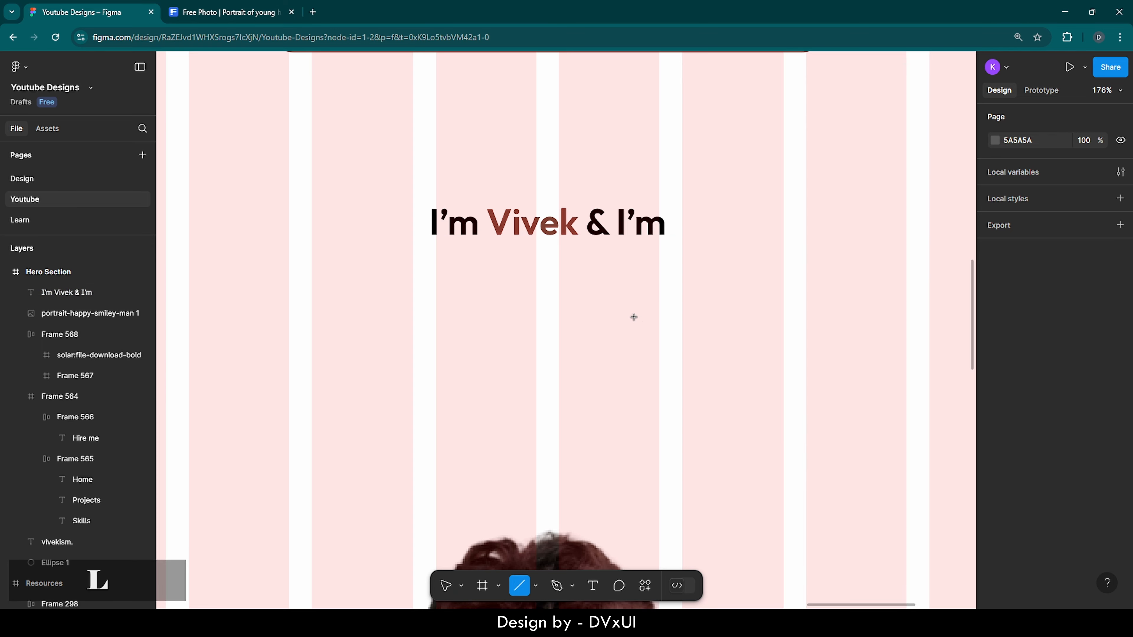
pyautogui.moveTo(696, 225); pyautogui.dragTo(861, 225)
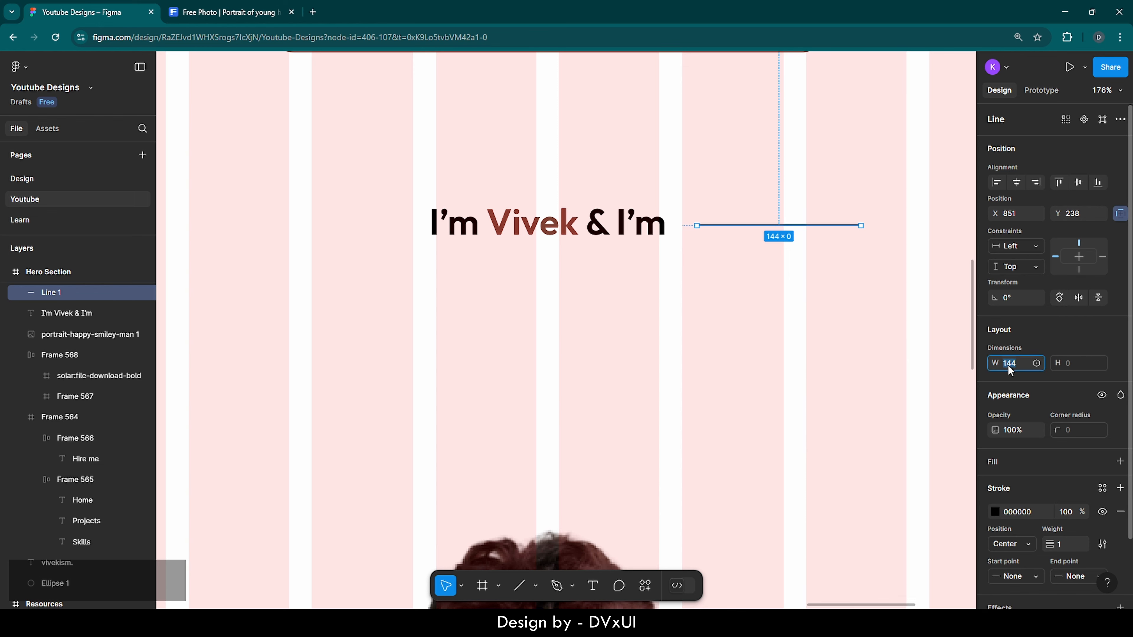
pyautogui.press('BackSpace')
pyautogui.write('216')
pyautogui.press('Return')
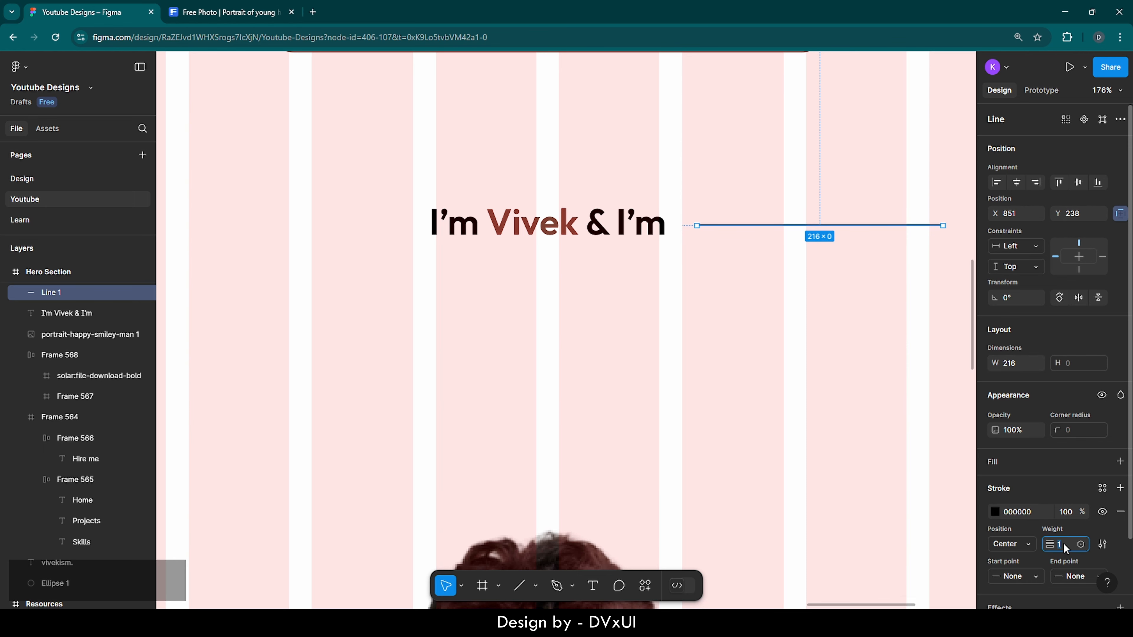
# Step: Try a stroke weight of 1.2 on the line beside the headline, and thicken it to 2
pyautogui.write('1.2')
pyautogui.press('Return')
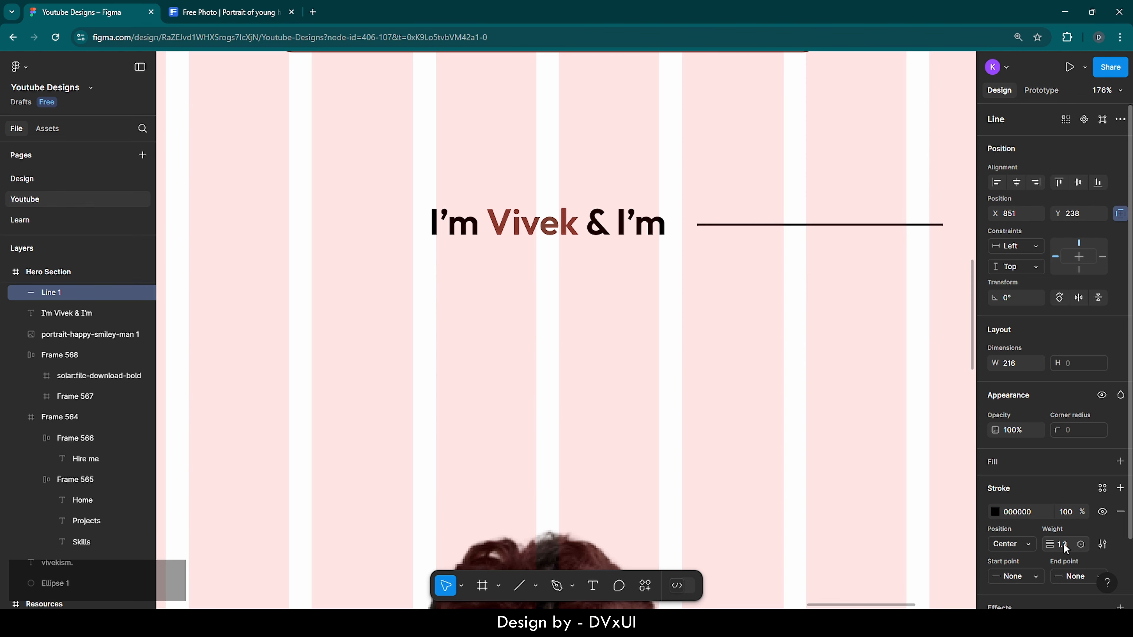
pyautogui.click(1064, 545)
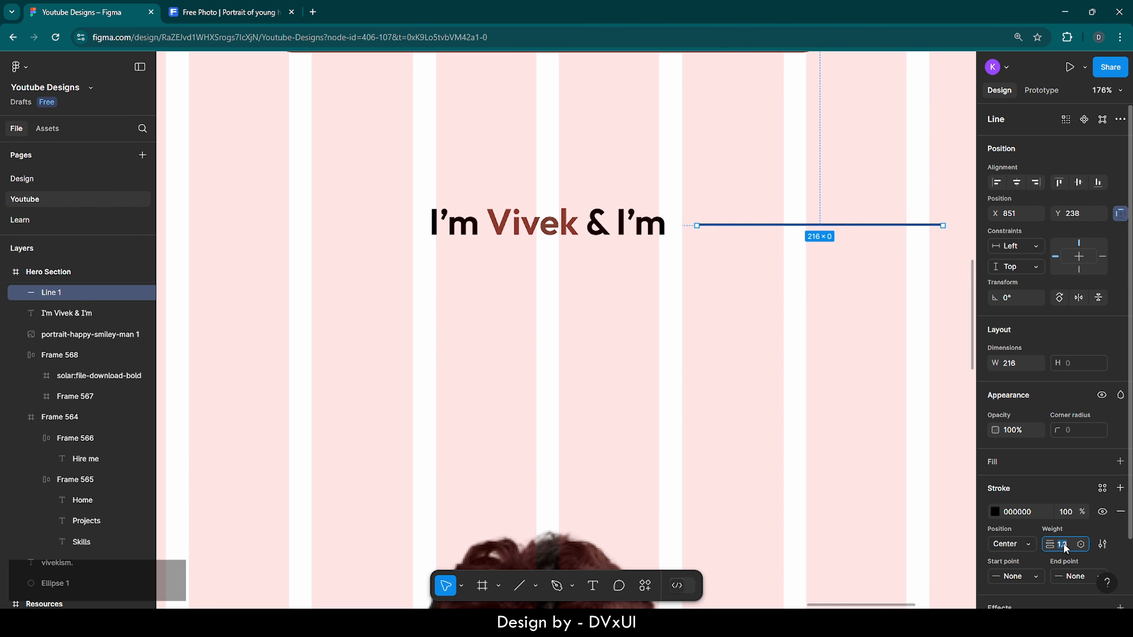
pyautogui.write('2')
pyautogui.press('Return')
pyautogui.click(1058, 543)
# Step: Give the line's stroke a linear gradient with a 000000 end stop at 0% opacity, fading away from the headline
pyautogui.click(994, 512)
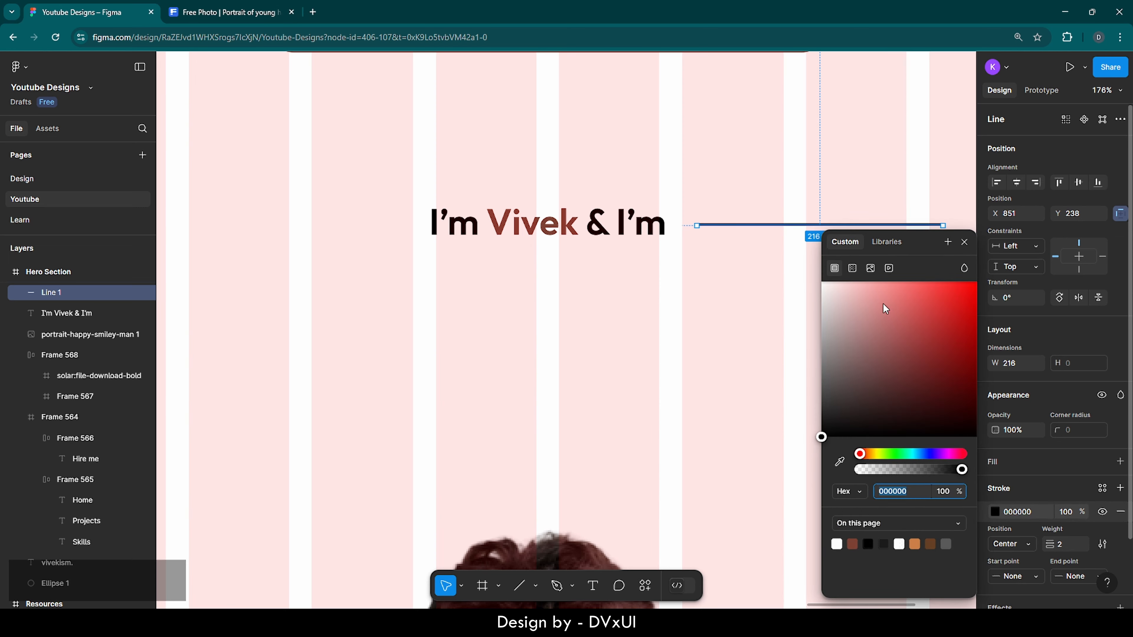
pyautogui.click(853, 268)
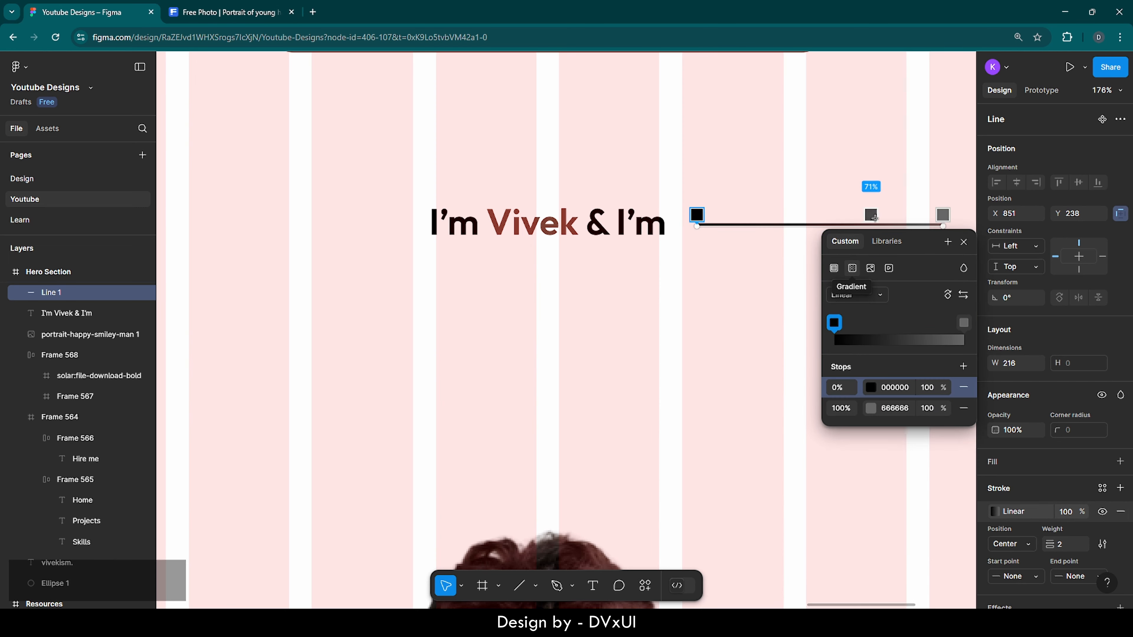
pyautogui.click(906, 403)
pyautogui.write('000000')
pyautogui.press('Return')
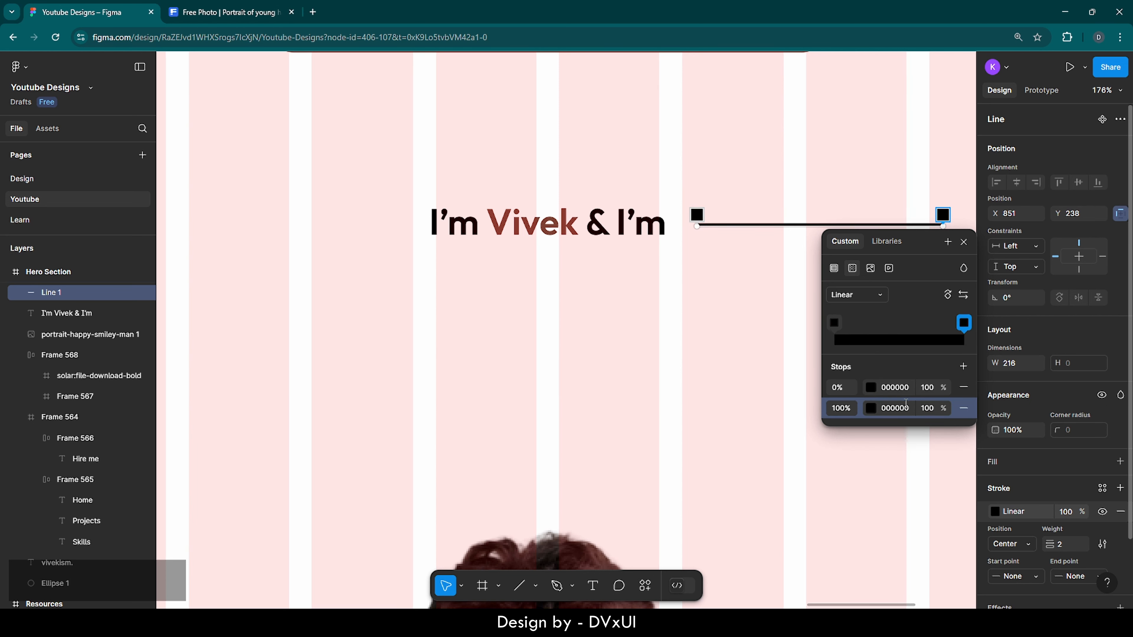
pyautogui.click(924, 410)
pyautogui.write('0')
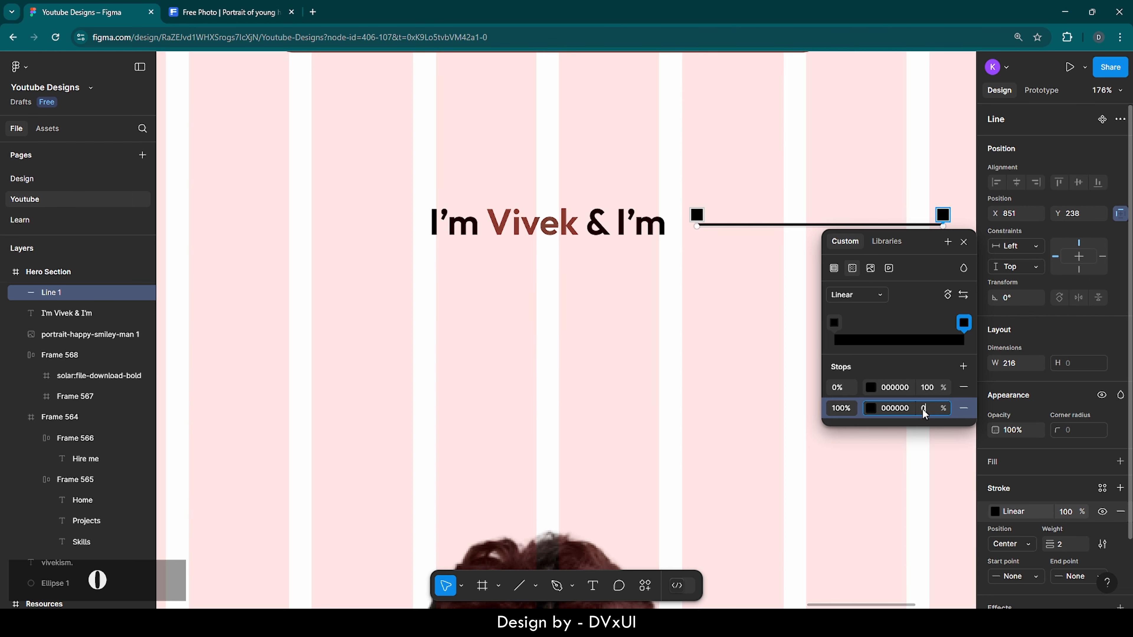
pyautogui.press('Return')
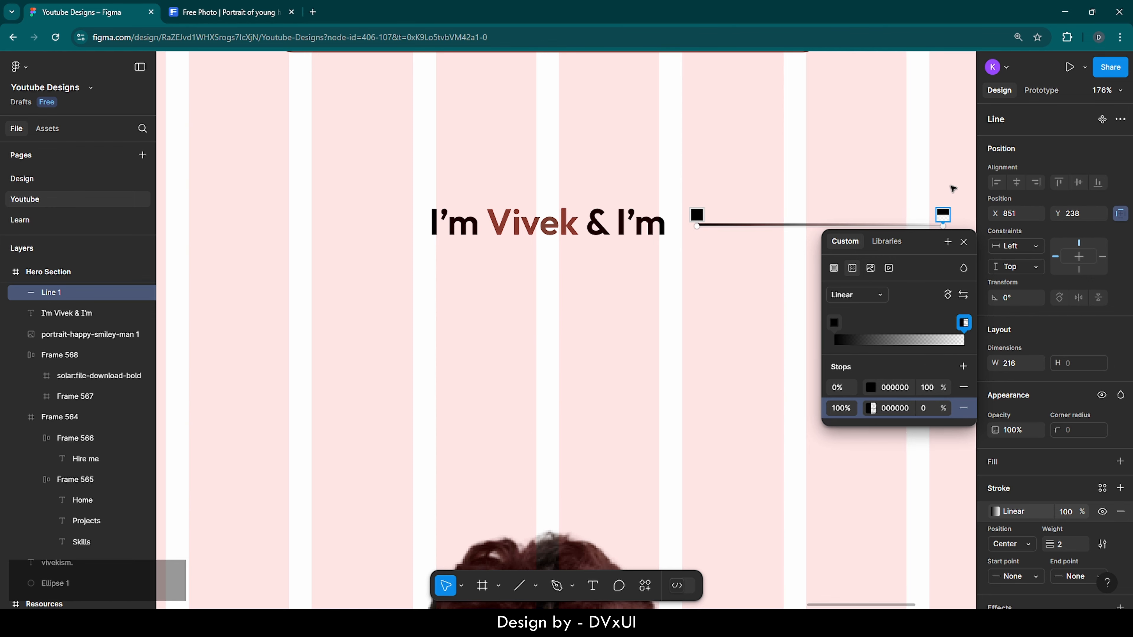
# Step: Duplicate the gradient line beside the intro heading and place the copy just below the original
pyautogui.press('Escape')
pyautogui.press('Escape')
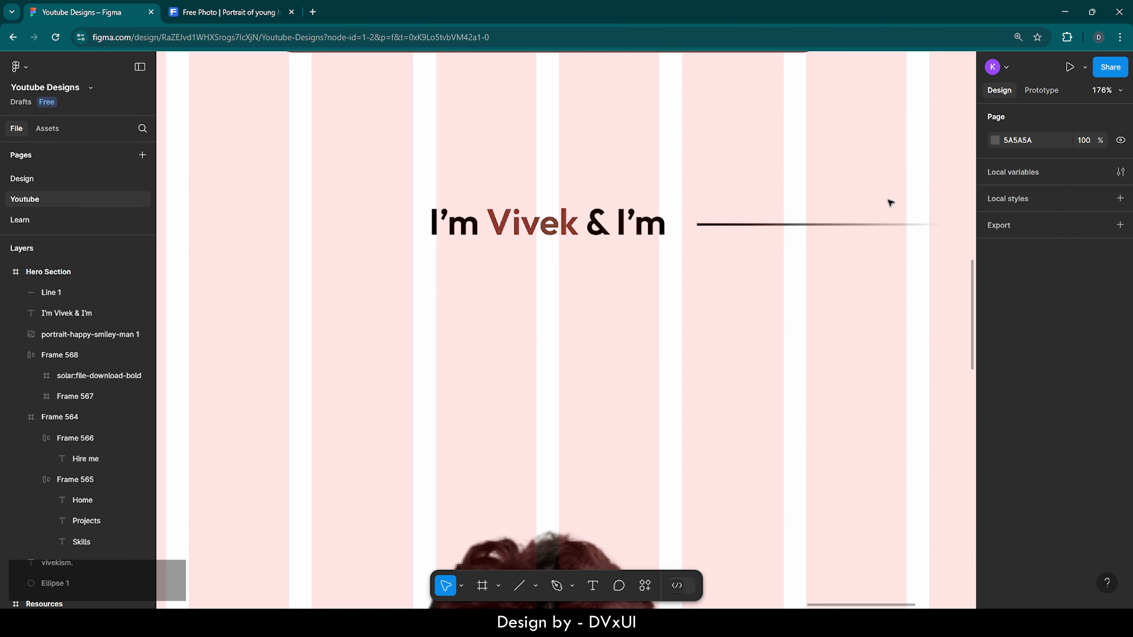
pyautogui.scroll(2, 890, 203)
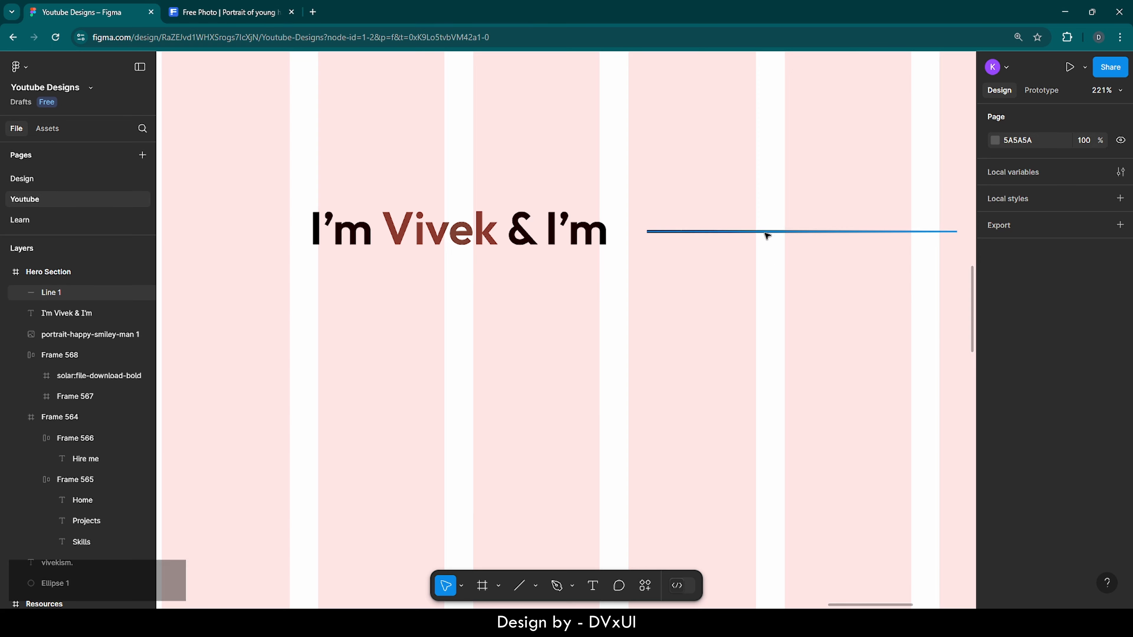
pyautogui.click(749, 232)
pyautogui.hotkey('ctrl', 'c')
pyautogui.hotkey('ctrl', 'v')
pyautogui.moveTo(749, 232); pyautogui.dragTo(704, 286)
# Step: Flip the copied line horizontally and place it to the left of the intro heading, level with the original line
pyautogui.rightClick(704, 285)
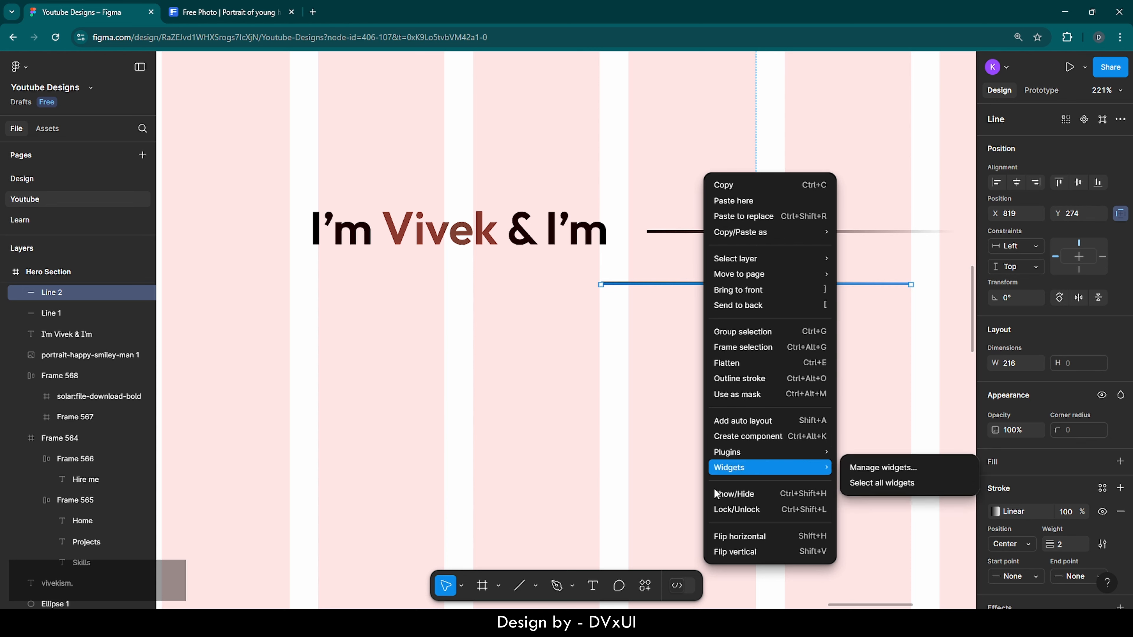
pyautogui.click(724, 538)
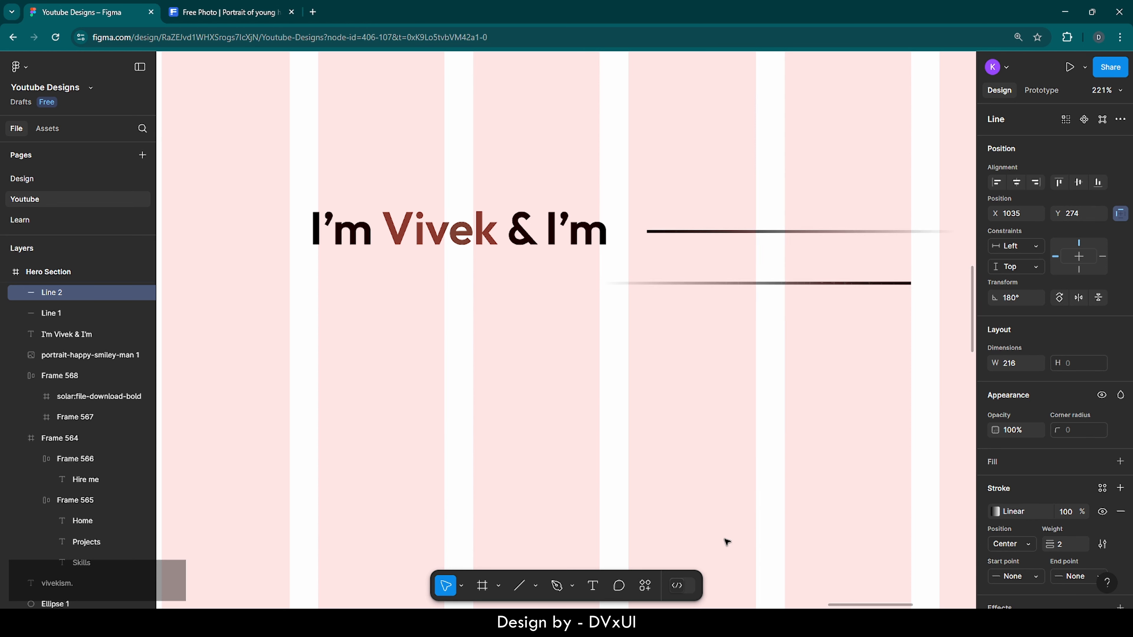
pyautogui.moveTo(852, 286); pyautogui.dragTo(327, 239)
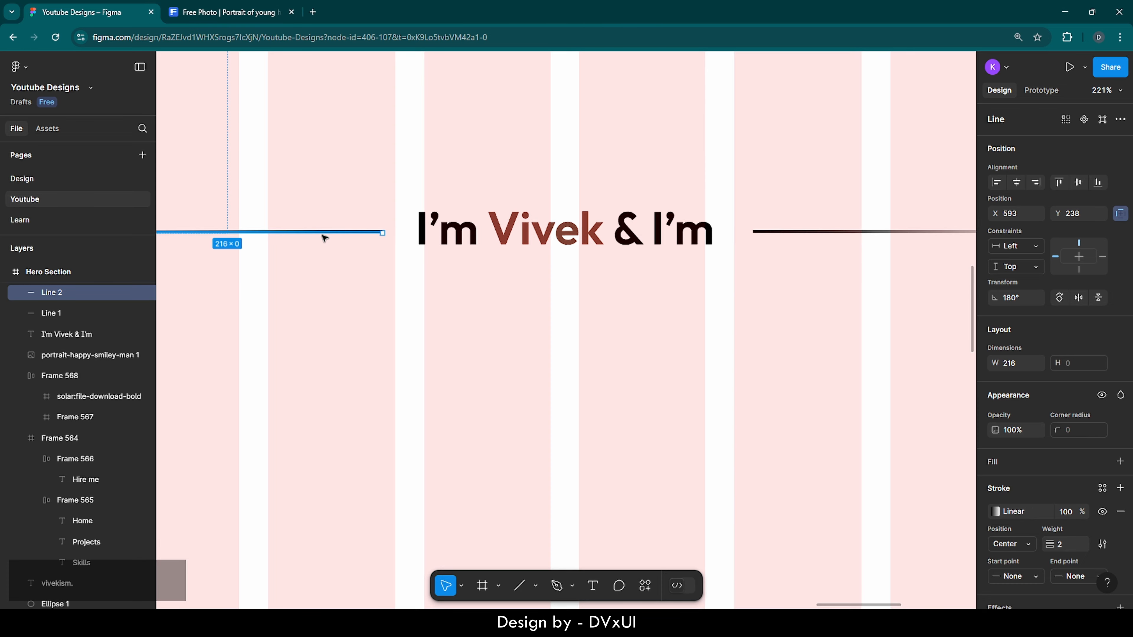
pyautogui.click(432, 314)
# Step: Wrap the intro heading and its two lines in a horizontal auto layout with a gap of 26
pyautogui.scroll(-3, 432, 314)
pyautogui.scroll(-3, 432, 314)
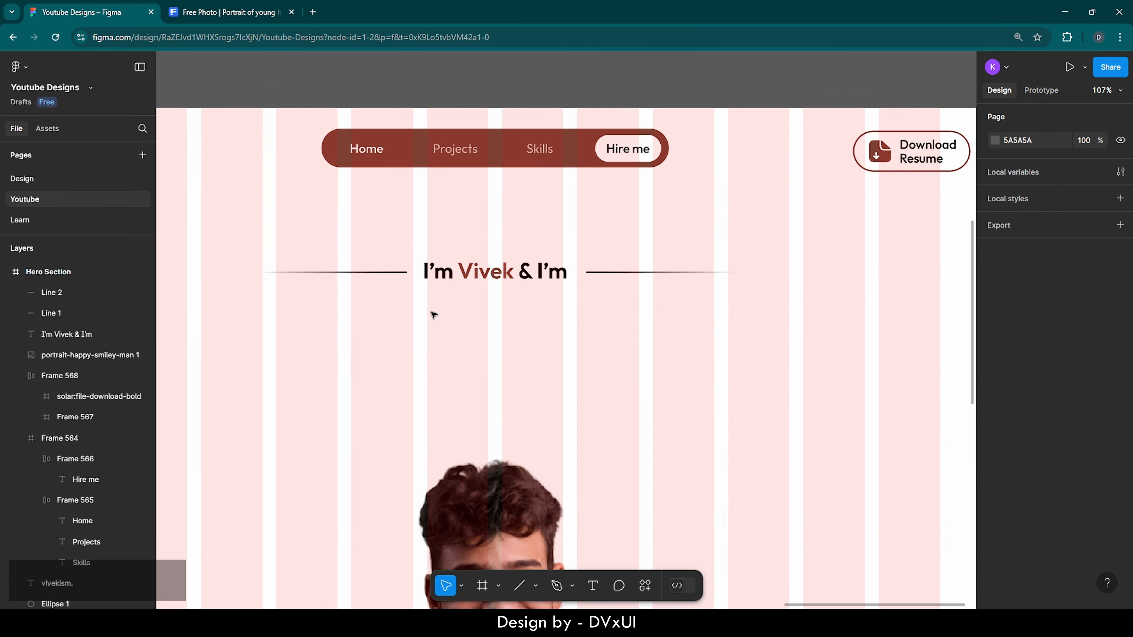
pyautogui.moveTo(382, 241); pyautogui.dragTo(633, 318)
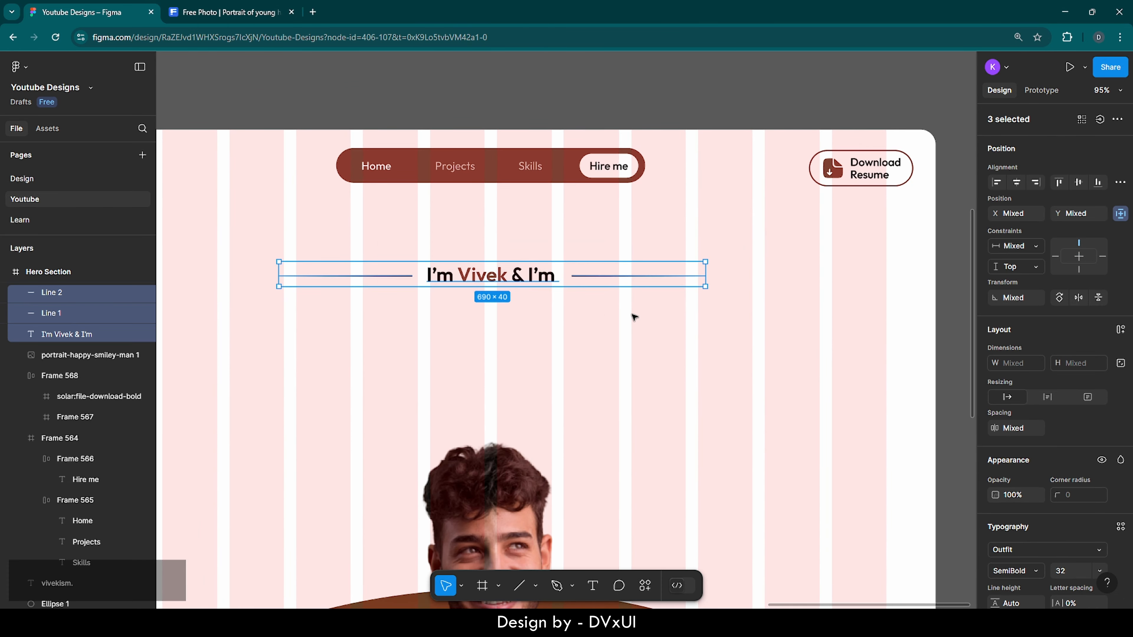
pyautogui.click(1120, 330)
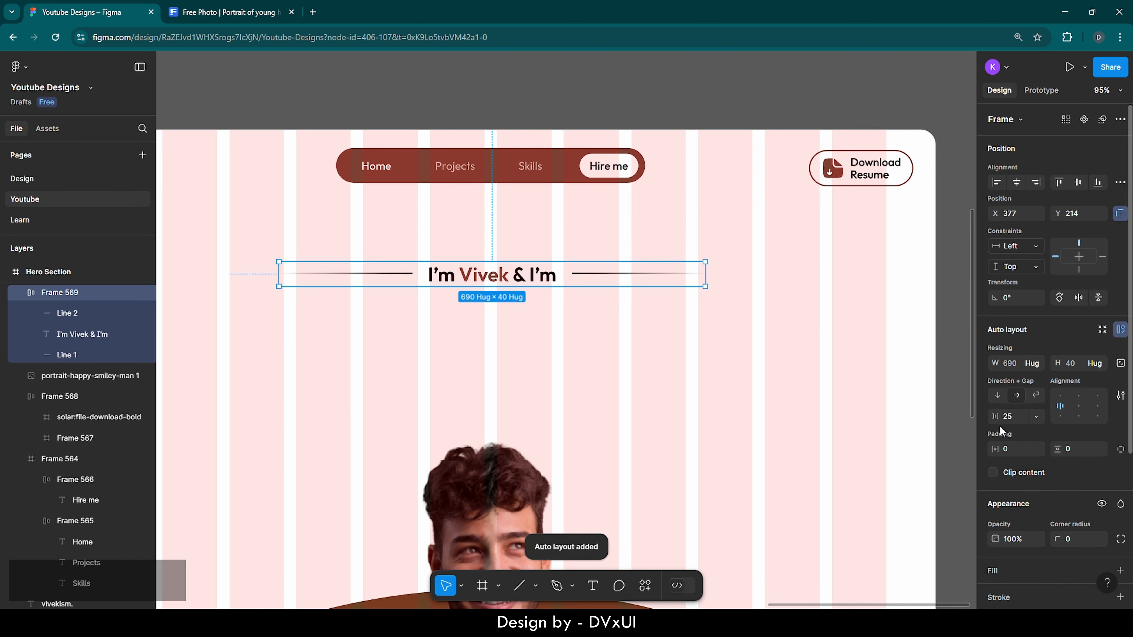
pyautogui.click(1018, 420)
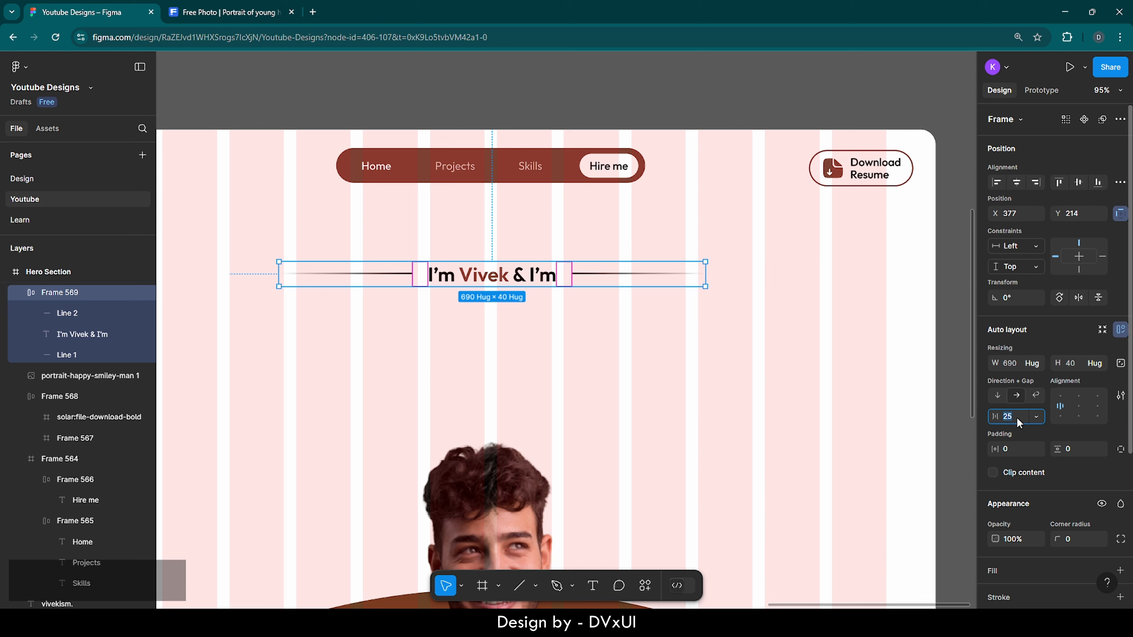
pyautogui.write('26')
pyautogui.press('Return')
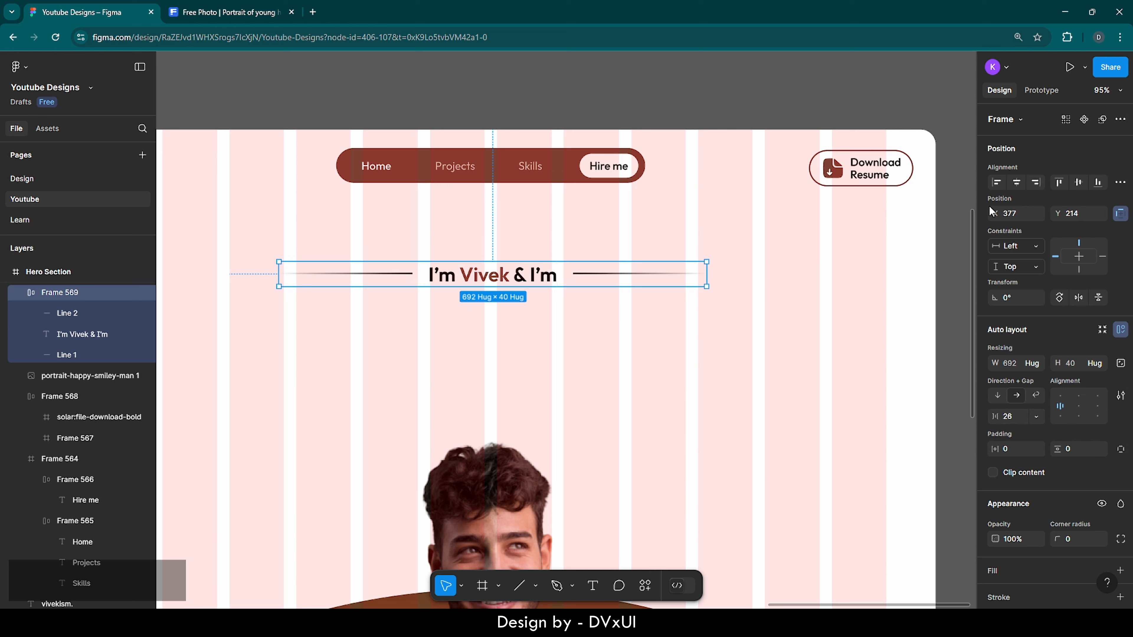
# Step: Centre the intro heading frame horizontally in the Hero Section and move it up to Y 194
pyautogui.click(1016, 184)
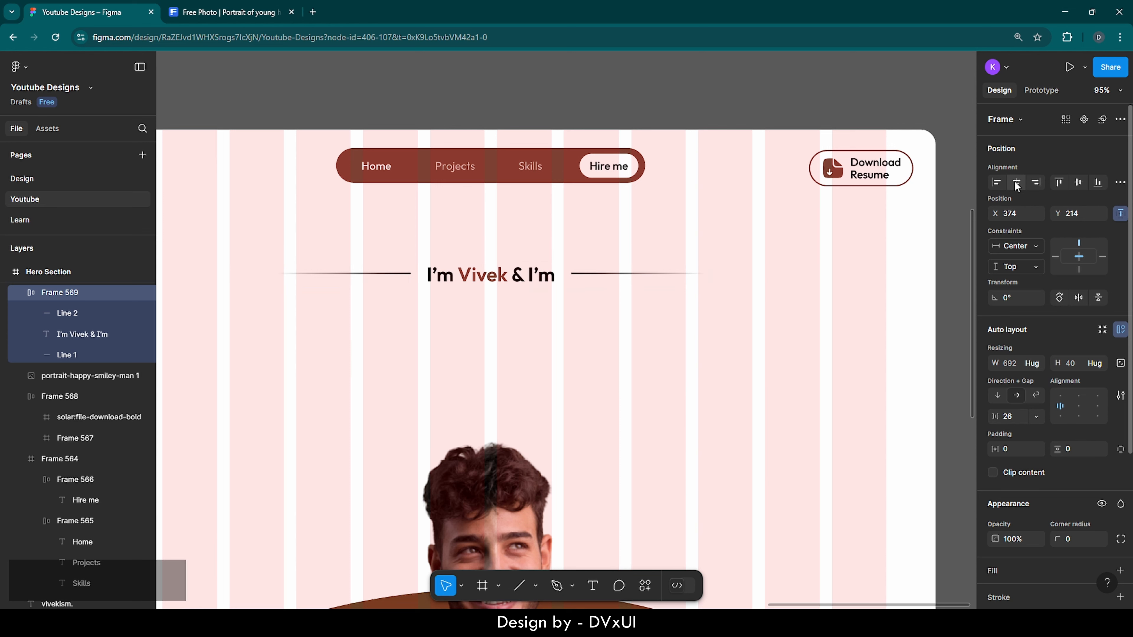
pyautogui.scroll(-3, 491, 333)
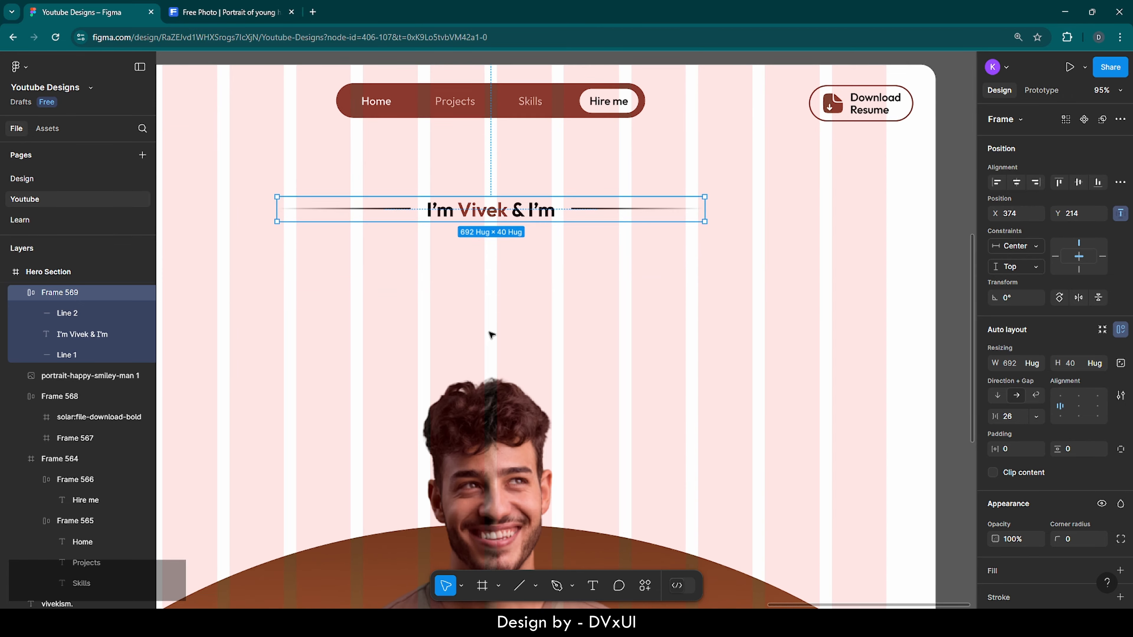
pyautogui.hotkey('shift', 'Up')
pyautogui.hotkey('shift', 'Up')
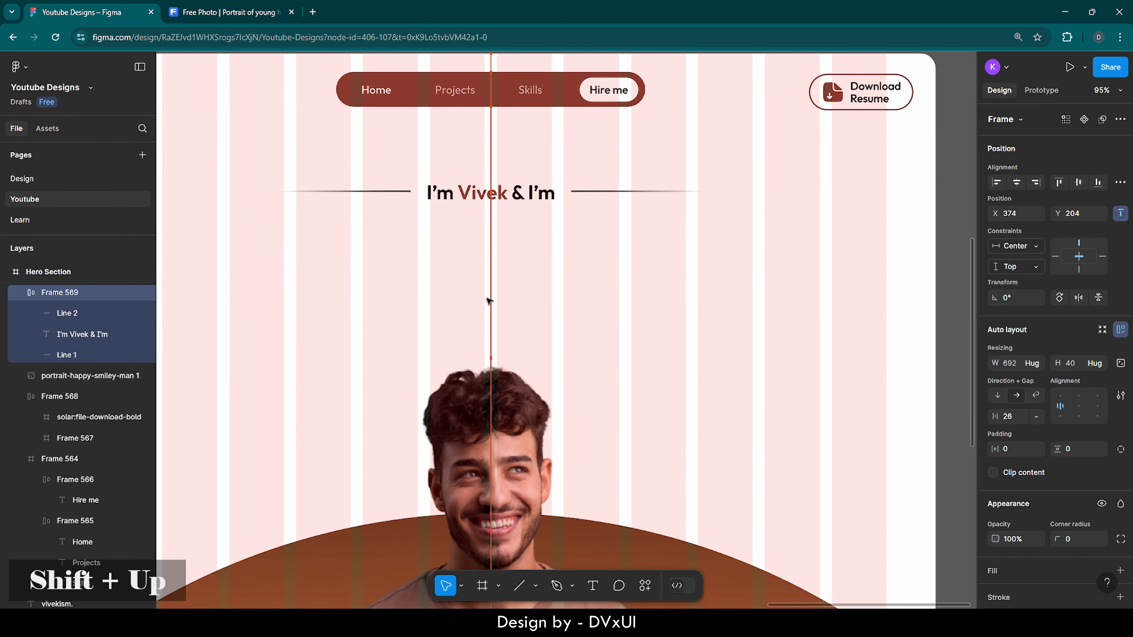
pyautogui.hotkey('shift', 'Down')
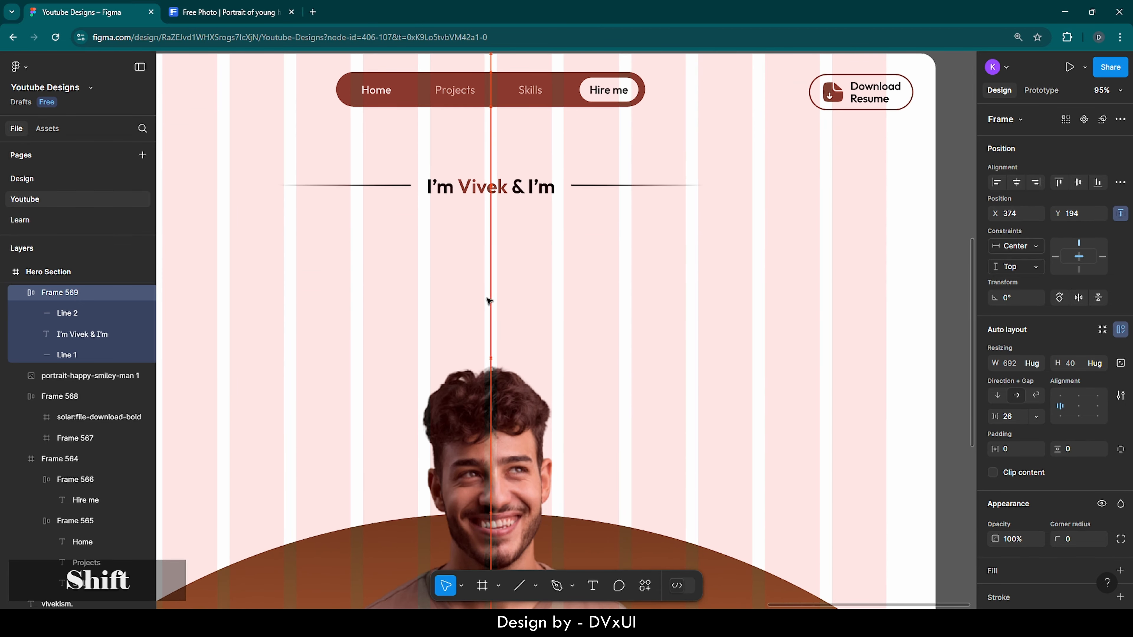
pyautogui.click(428, 279)
# Step: Add a new text layer reading "A" between the intro heading and the portrait
pyautogui.hotkey('shift', '1')
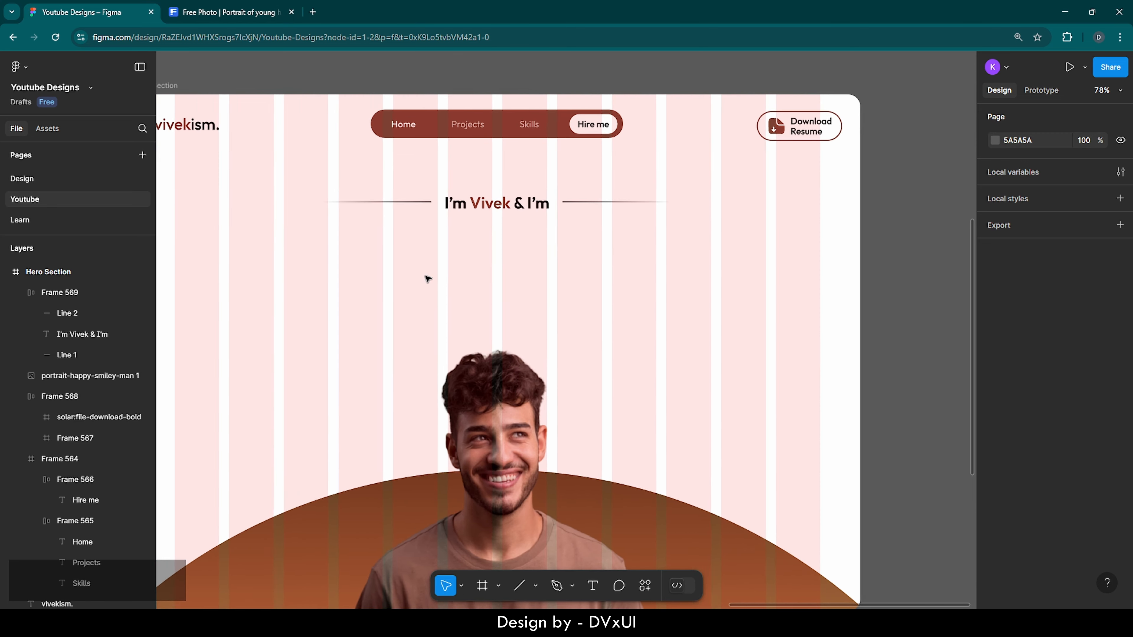
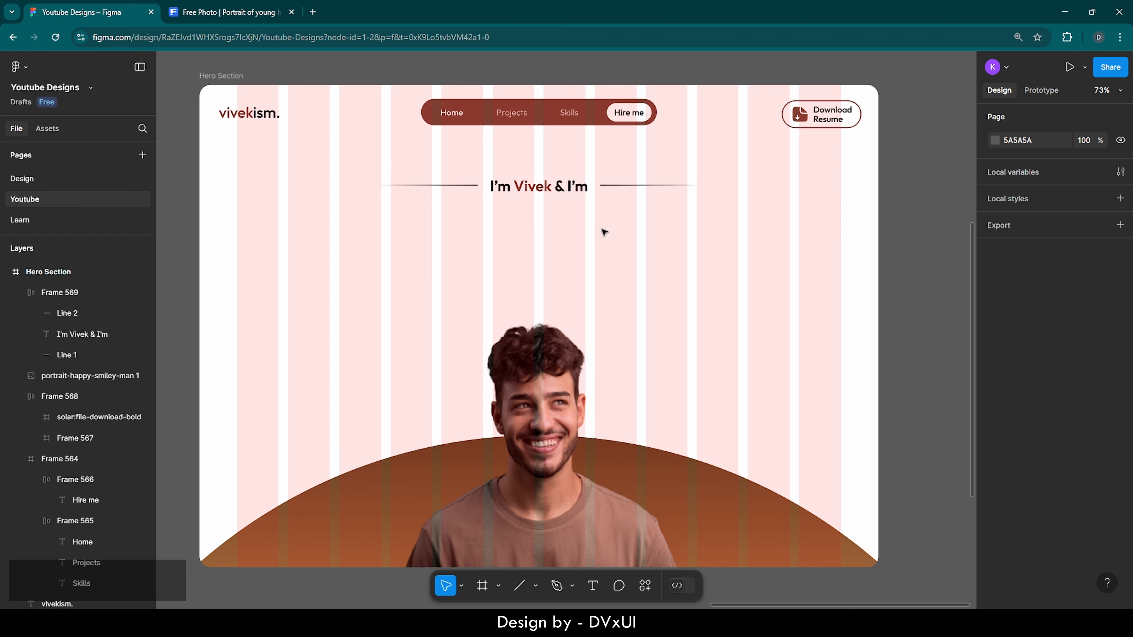
pyautogui.press('t')
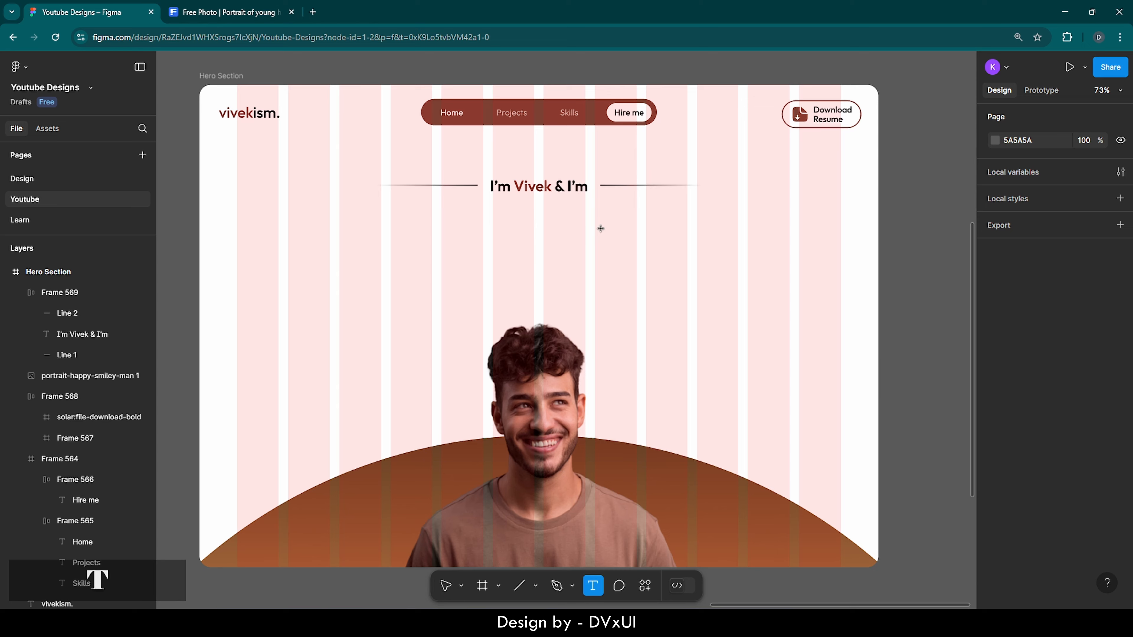
pyautogui.click(470, 245)
pyautogui.write('A')
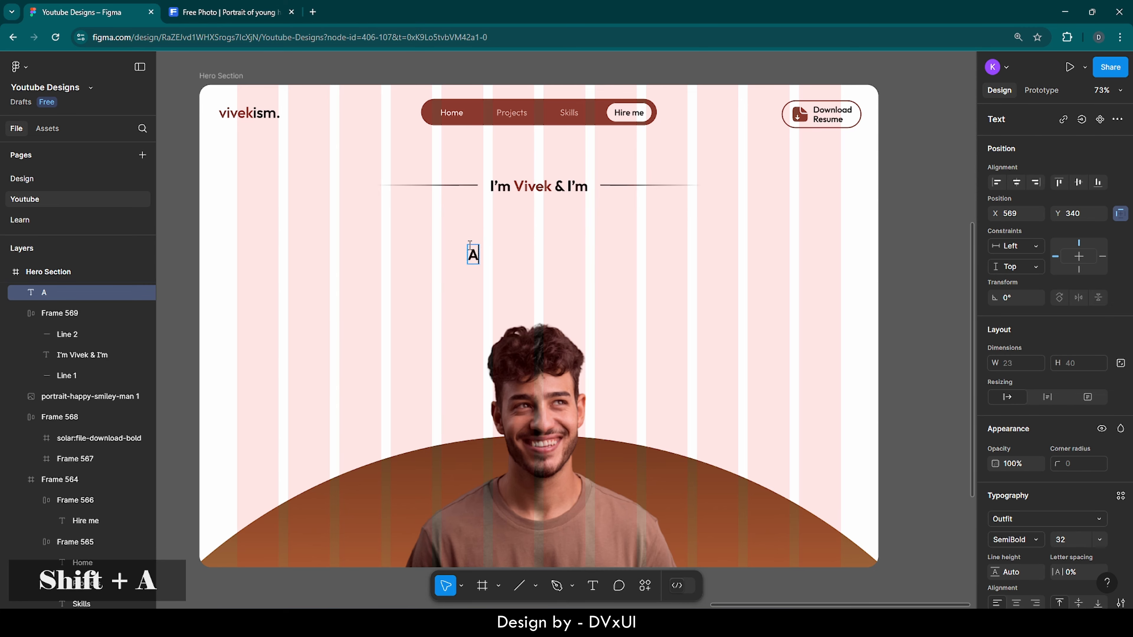
# Step: Set the "A" text to font size 80 and Medium weight
pyautogui.hotkey('ctrl', 'a')
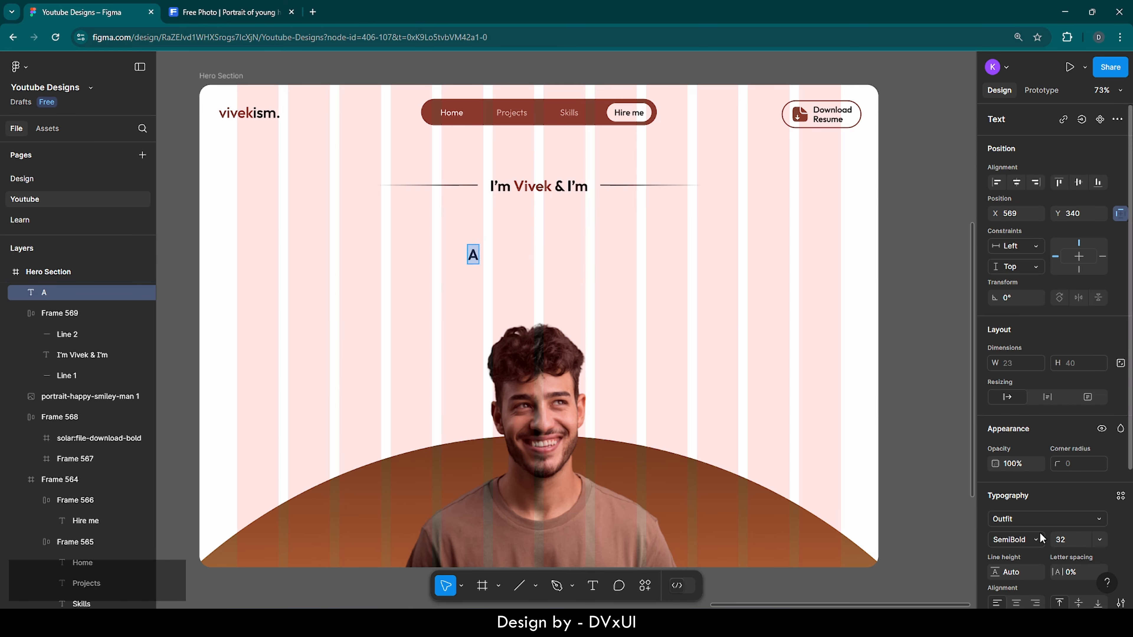
pyautogui.scroll(-3, 1071, 538)
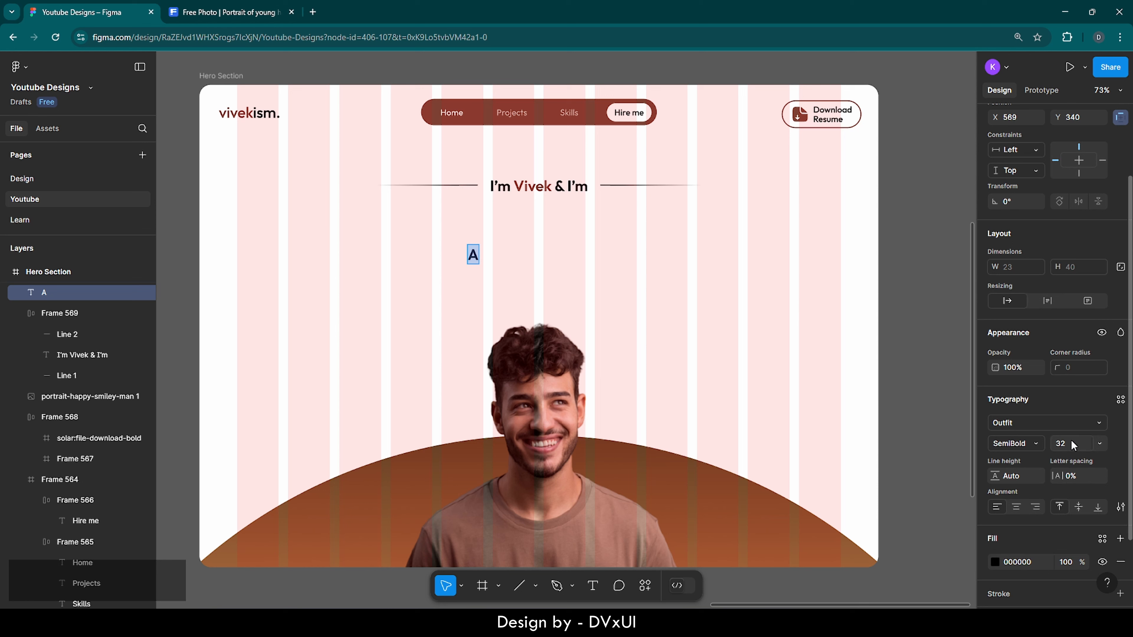
pyautogui.press('BackSpace')
pyautogui.write('80')
pyautogui.press('Return')
pyautogui.click(1037, 440)
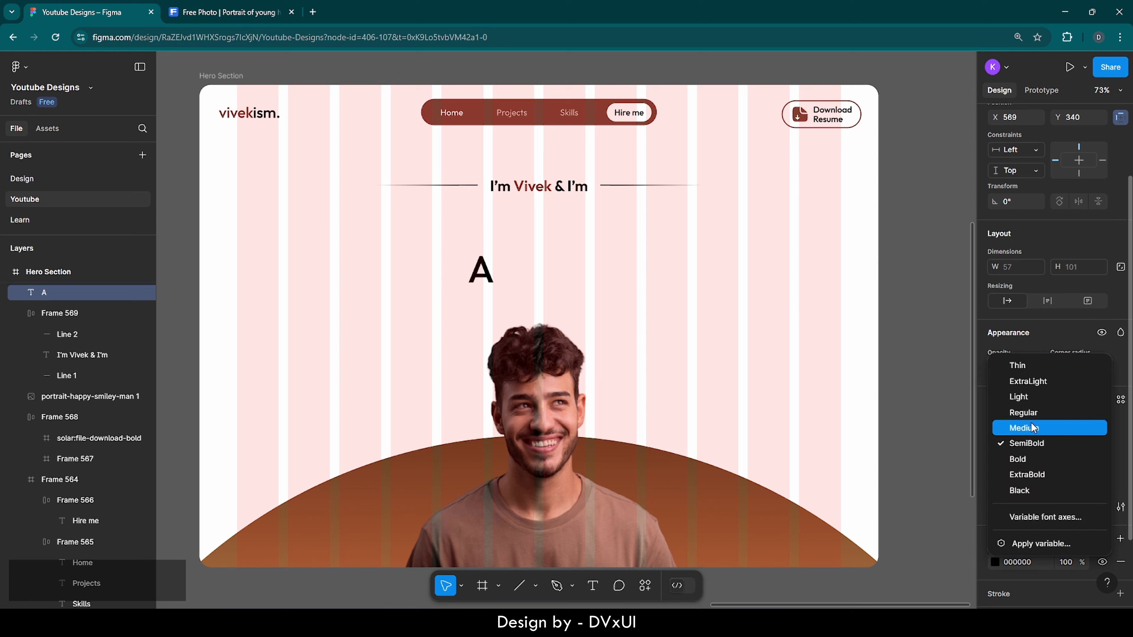
pyautogui.click(1021, 424)
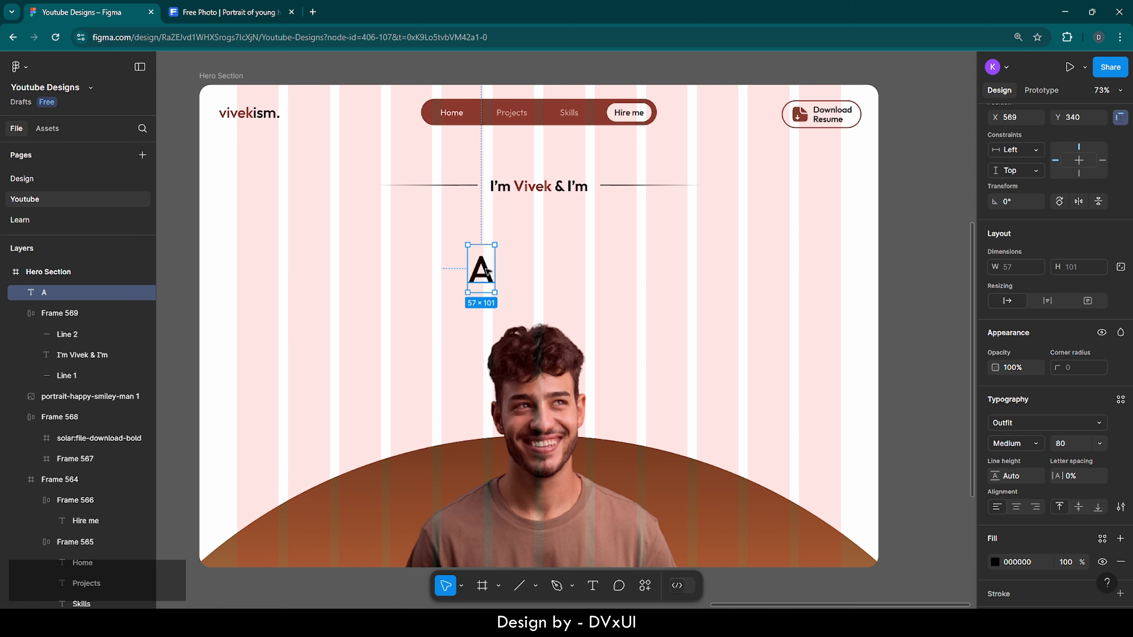
# Step: Move the "A" text to X 385, Y 264 and place a duplicate to its right at X 533, Y 275
pyautogui.moveTo(481, 273); pyautogui.dragTo(401, 235)
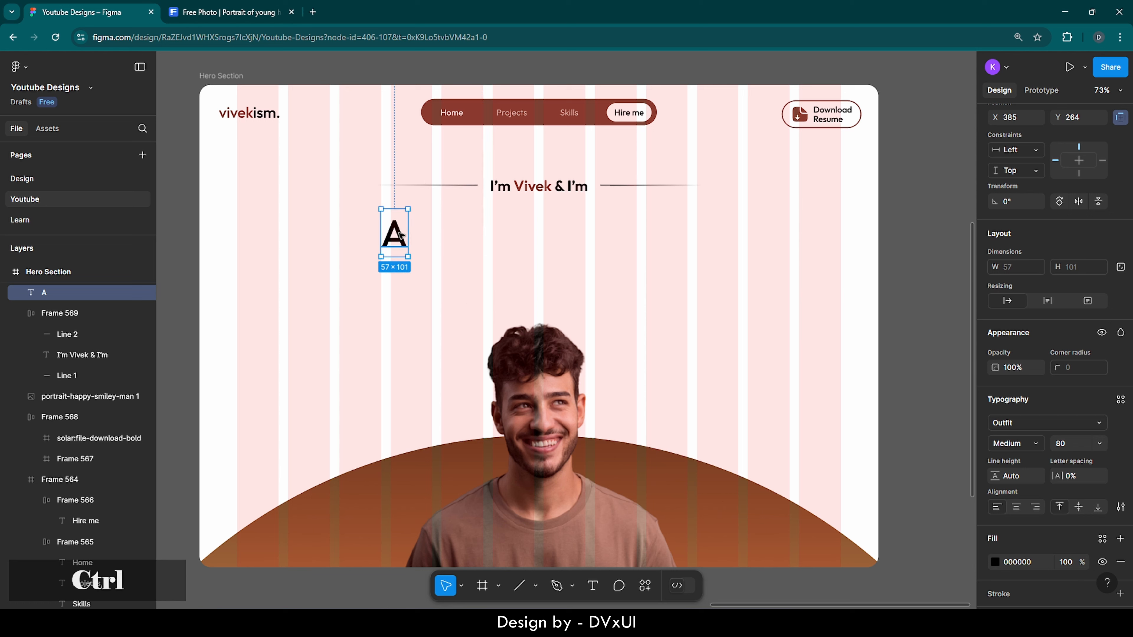
pyautogui.hotkey('ctrl', 'v')
pyautogui.moveTo(401, 234); pyautogui.dragTo(468, 241)
# Step: Replace the duplicated text's content with "Frontend"
pyautogui.doubleClick(468, 241)
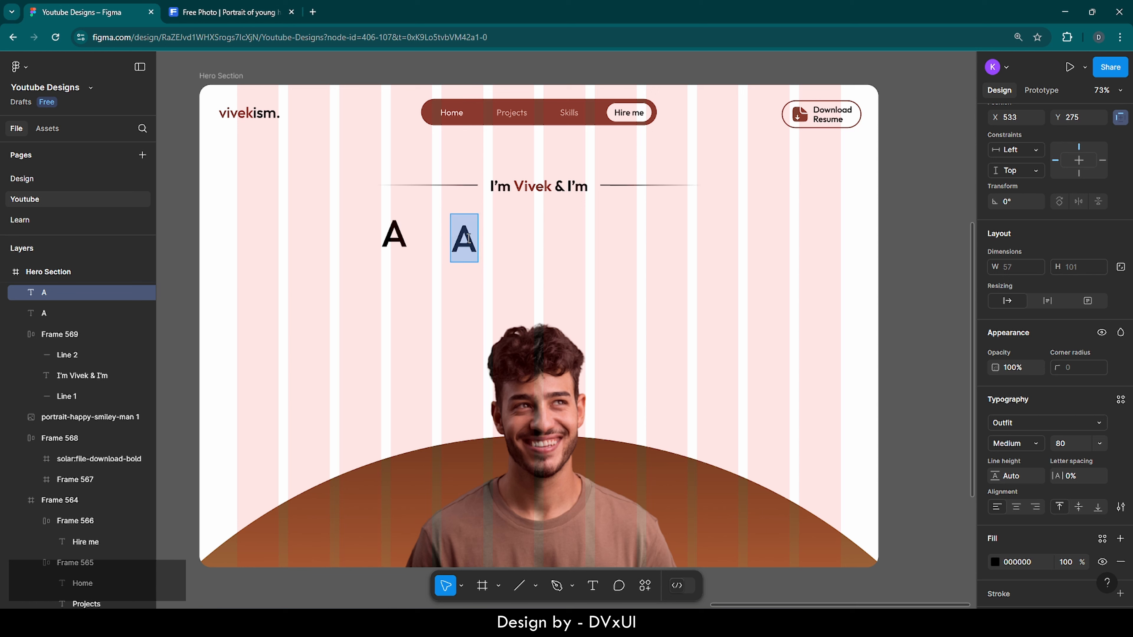
pyautogui.write('Froot')
pyautogui.press('BackSpace')
pyautogui.press('BackSpace')
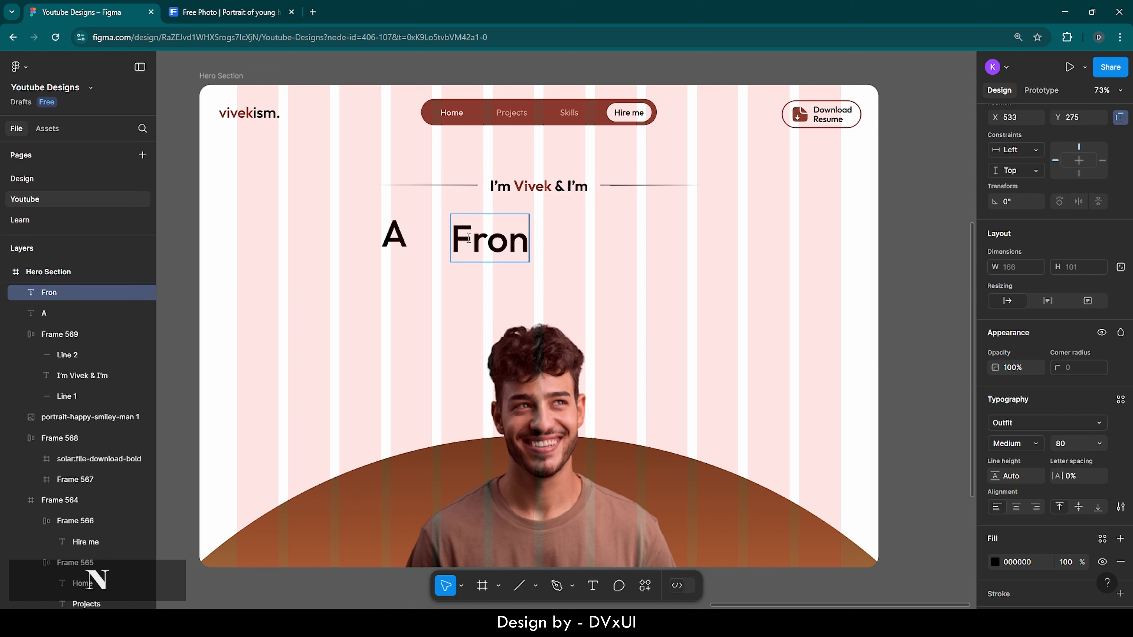
pyautogui.write('tend')
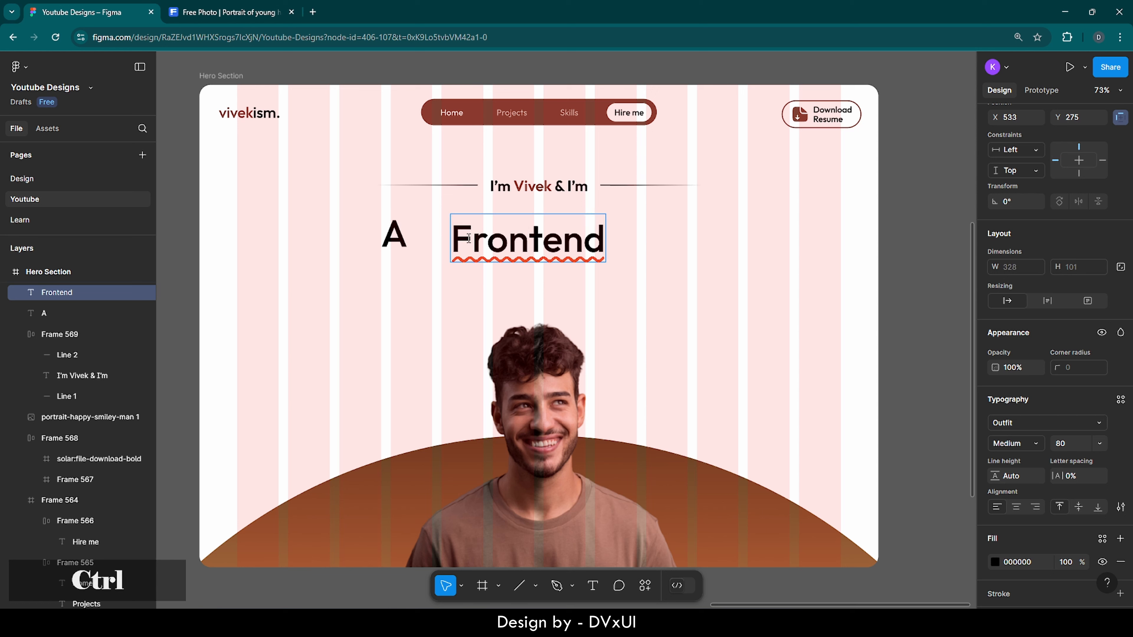
# Step: Set the "Frontend" text's font size to 54
pyautogui.hotkey('ctrl', 'a')
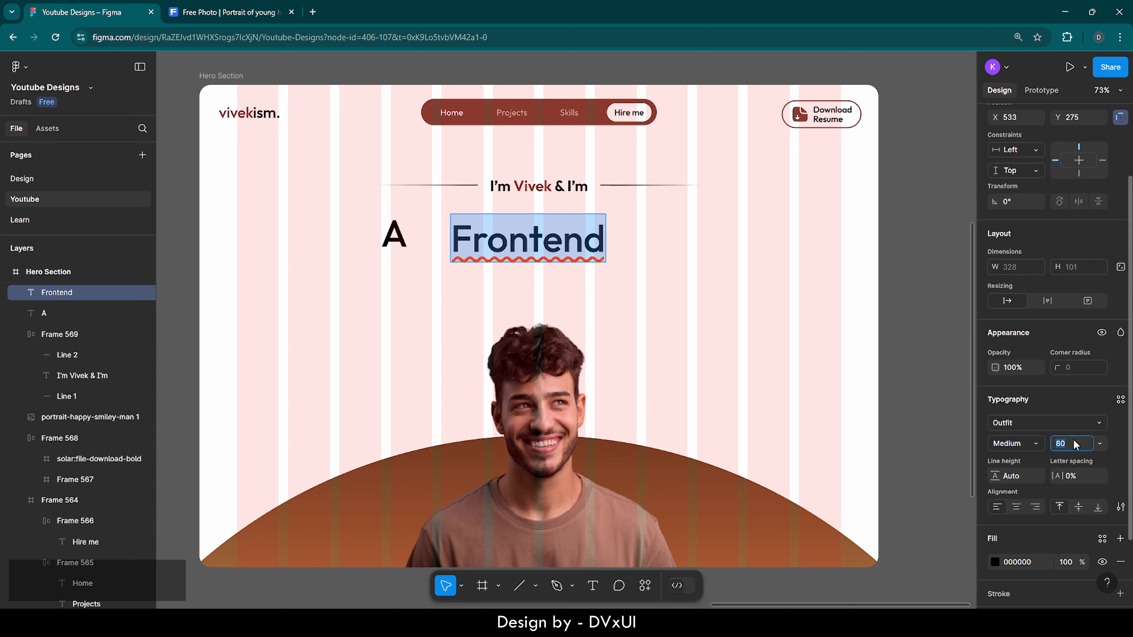
pyautogui.press('BackSpace')
pyautogui.write('54')
pyautogui.press('Return')
pyautogui.press('Escape')
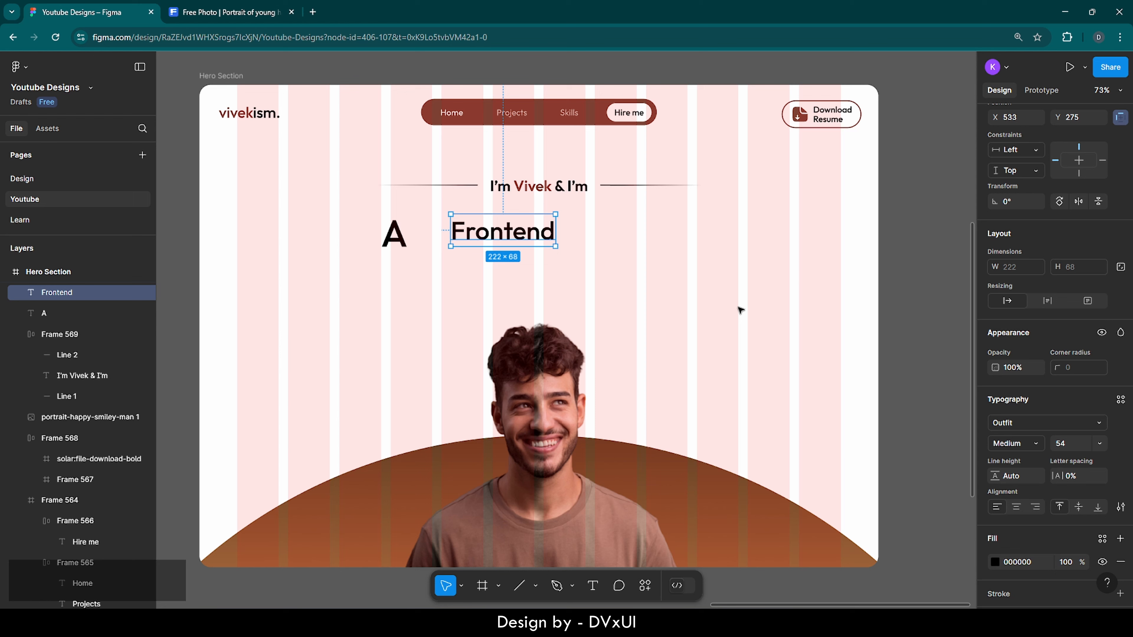
# Step: Add auto layout to the "Frontend" text with 32 horizontal and 14 vertical padding
pyautogui.rightClick(480, 236)
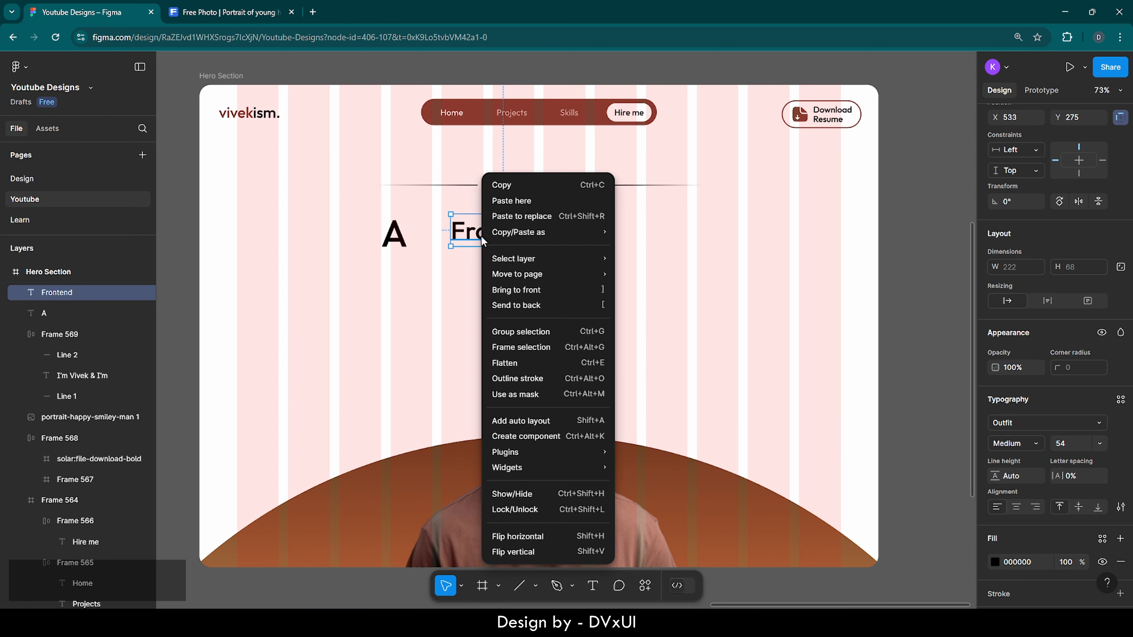
pyautogui.click(537, 420)
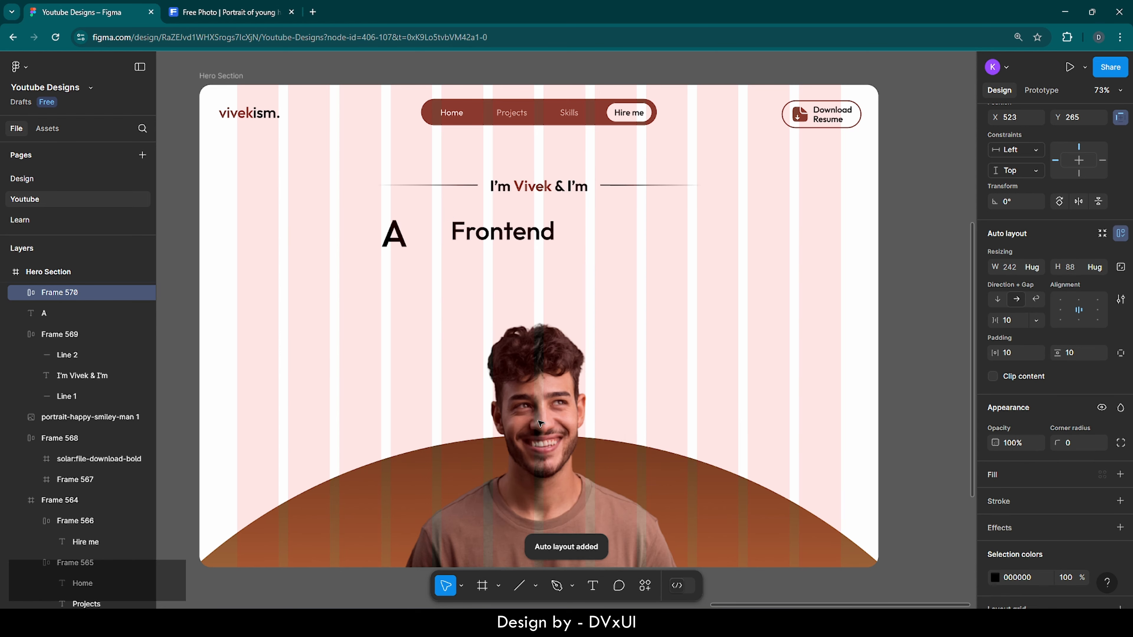
pyautogui.click(1019, 355)
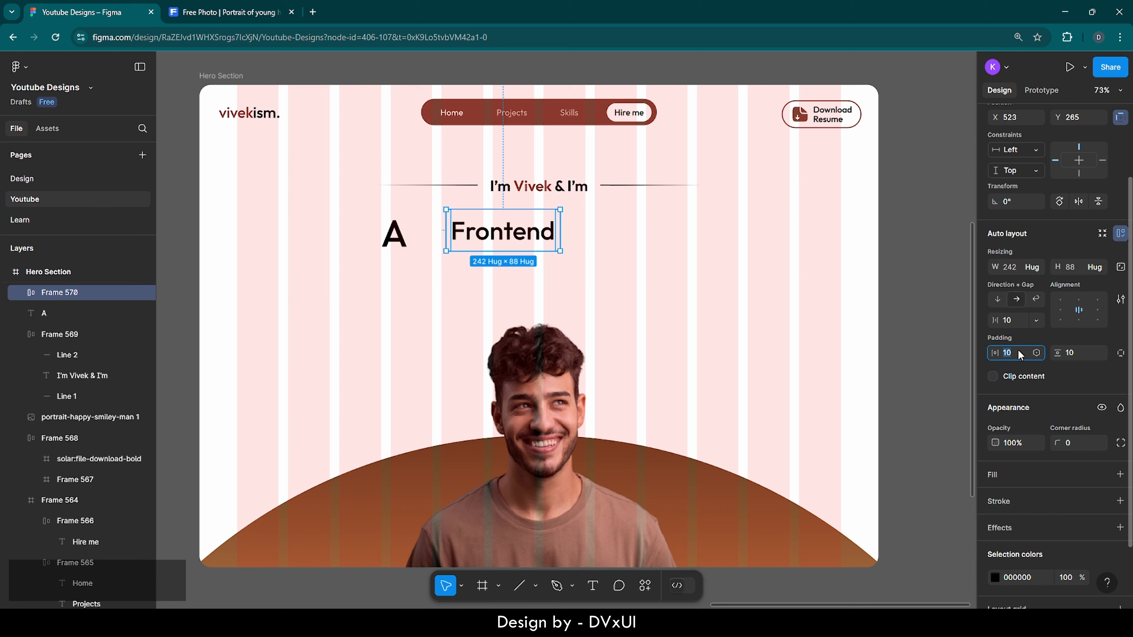
pyautogui.write('32')
pyautogui.press('Return')
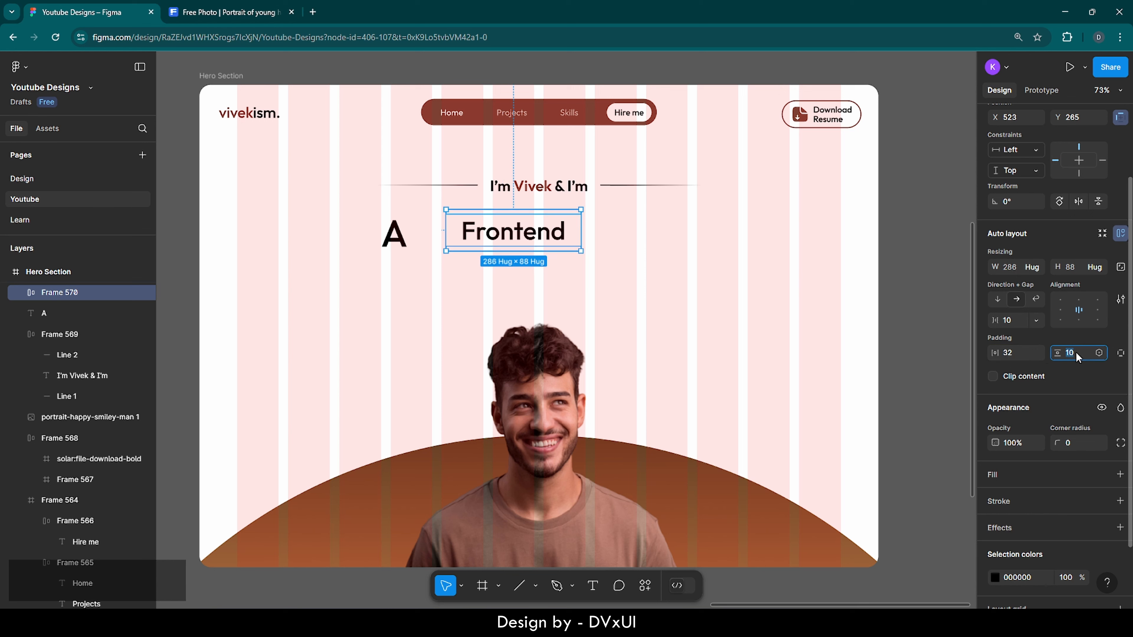
pyautogui.write('14')
pyautogui.press('Return')
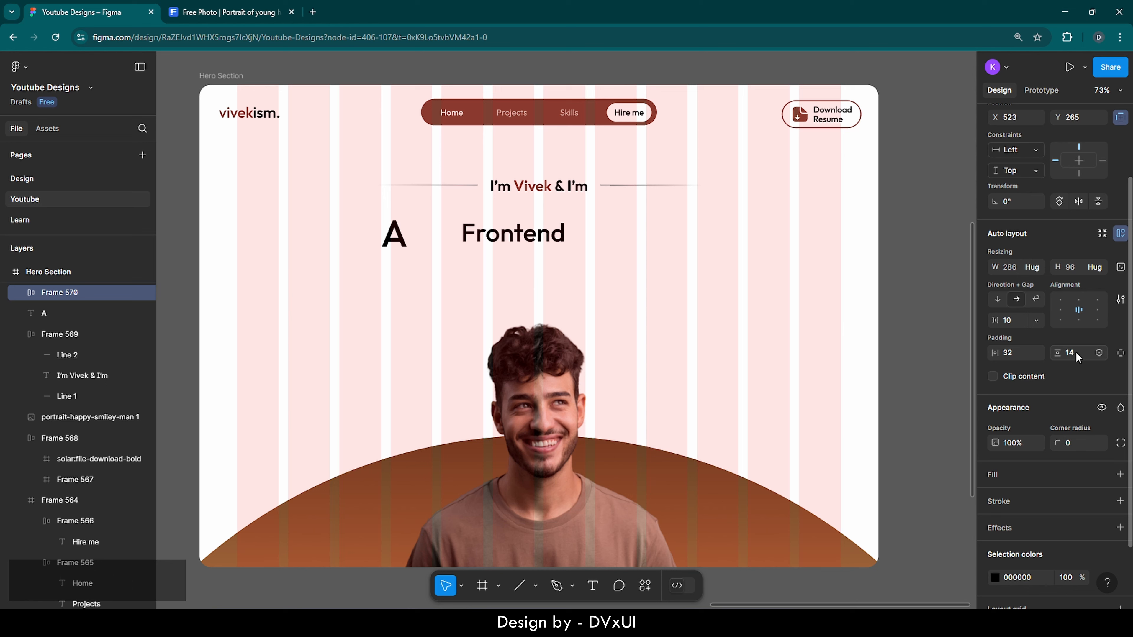
# Step: Add a fill of color 7D4133 to the frame around the "Frontend" text
pyautogui.click(996, 476)
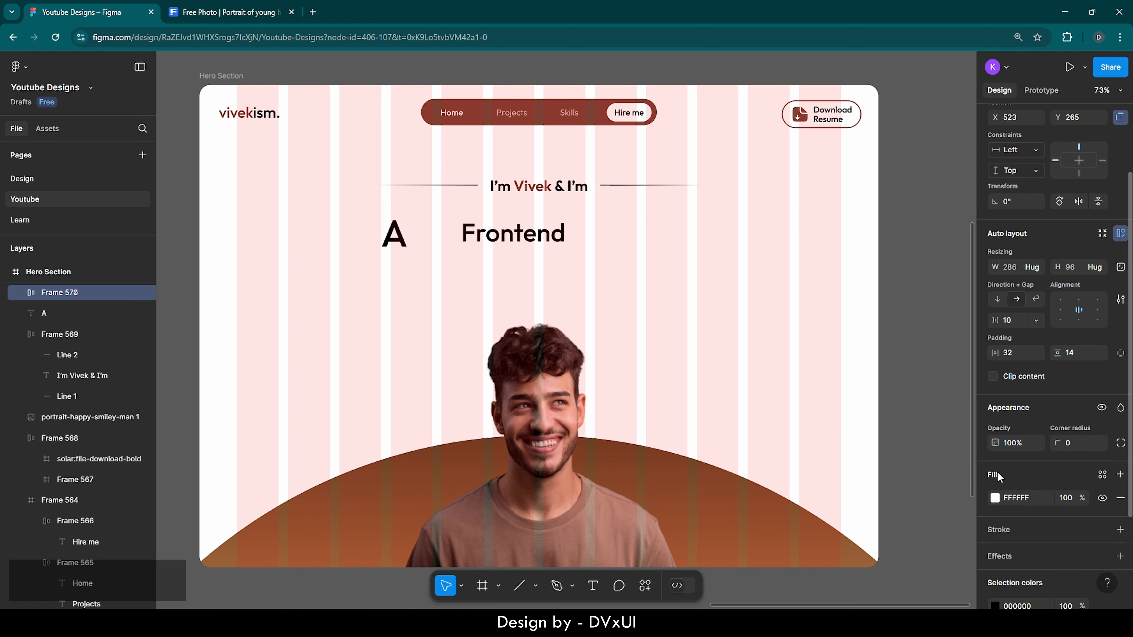
pyautogui.click(994, 498)
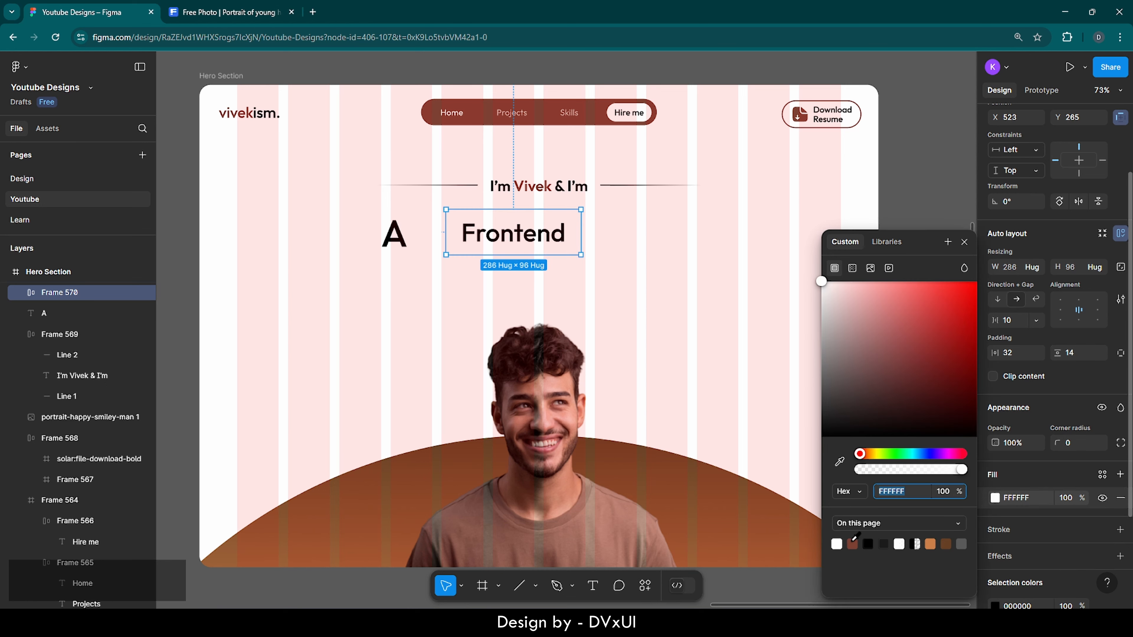
pyautogui.click(852, 543)
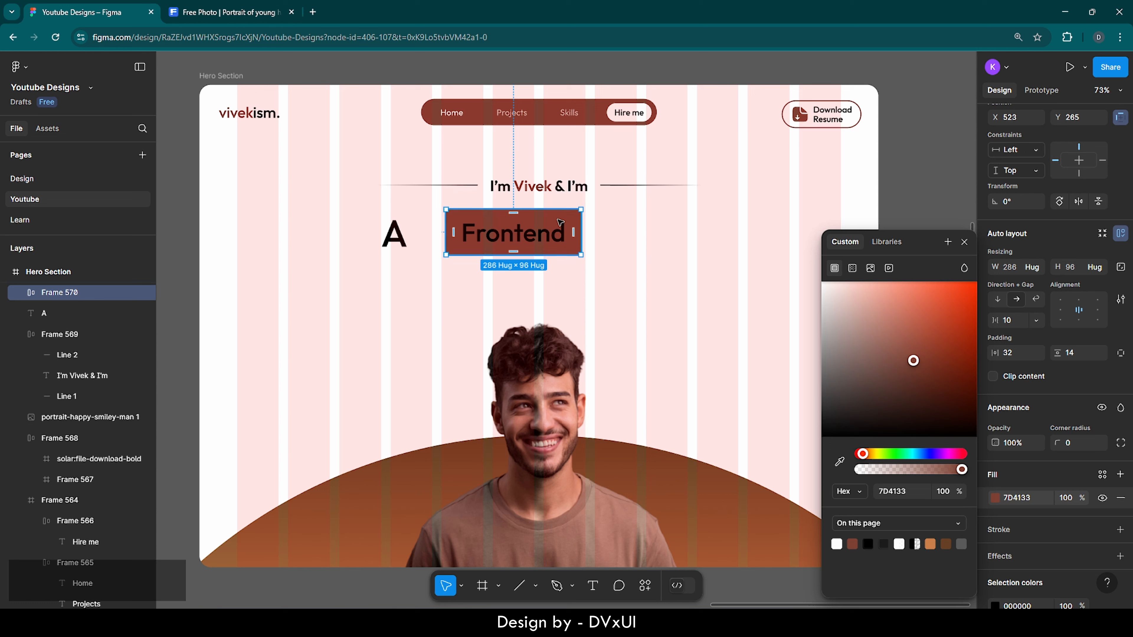
# Step: Change the "Frontend" text's fill color to white (FFFFFF)
pyautogui.doubleClick(555, 238)
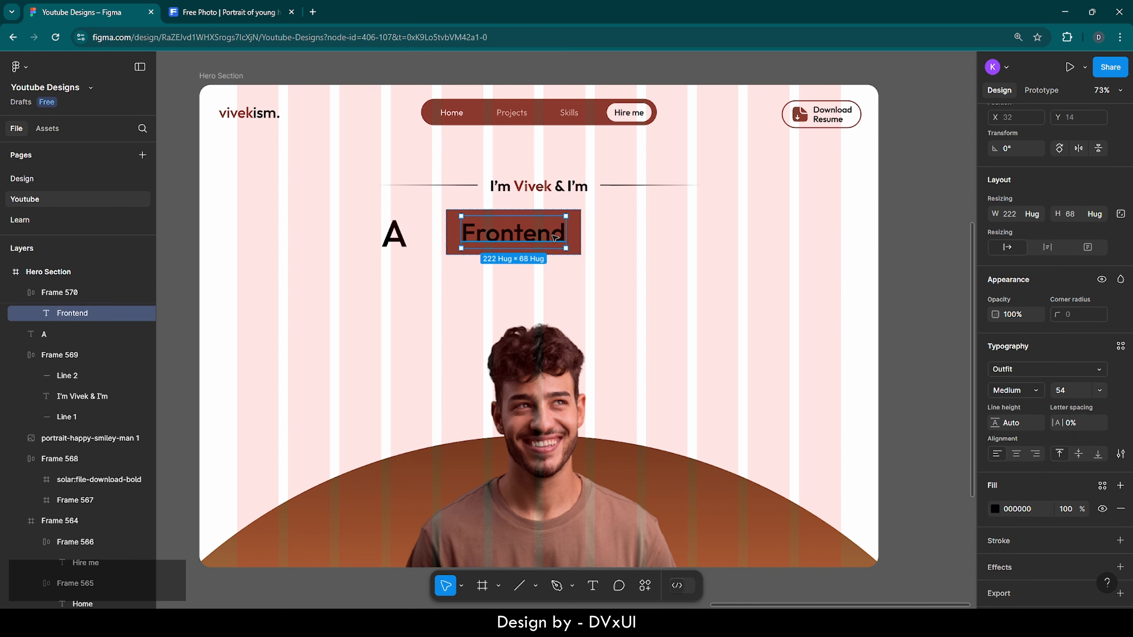
pyautogui.click(1006, 508)
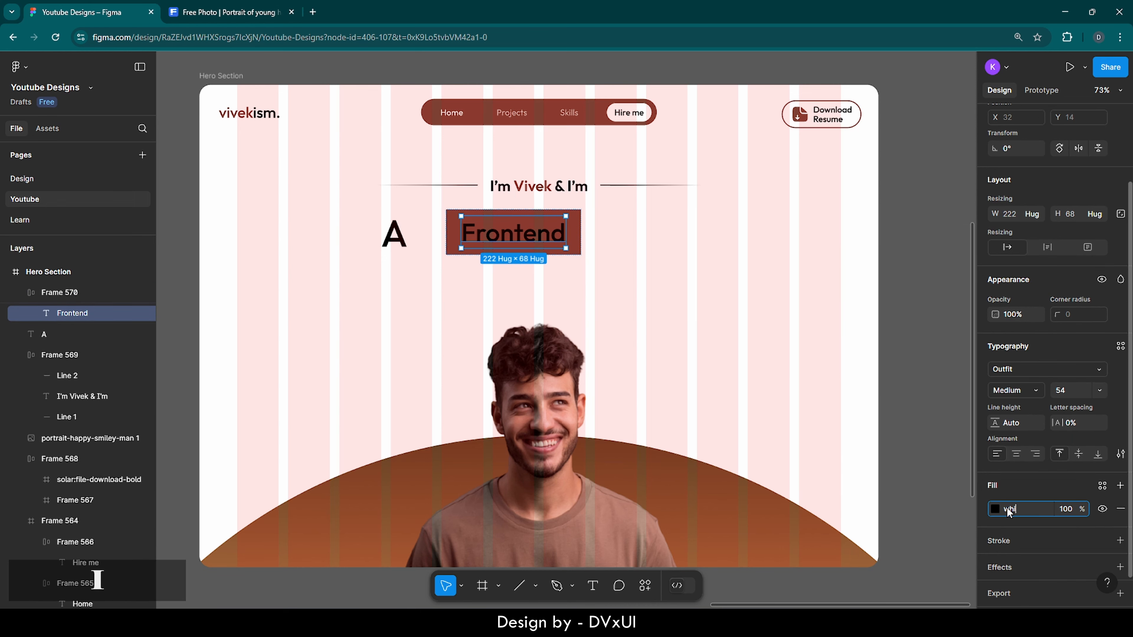
pyautogui.write('ffffff')
pyautogui.press('Return')
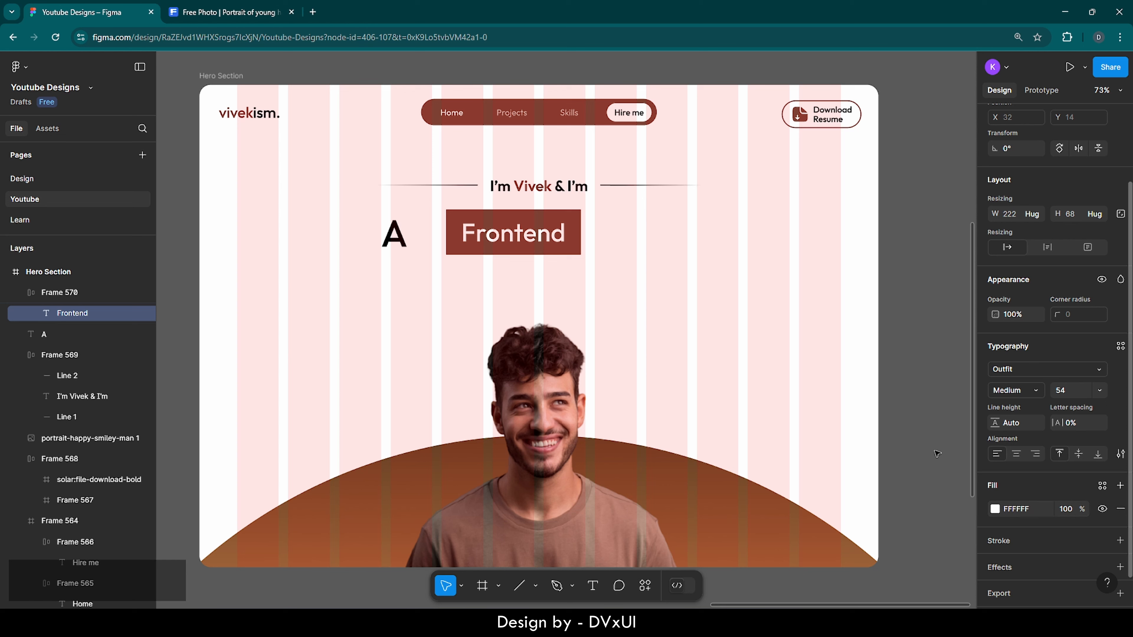
pyautogui.click(643, 238)
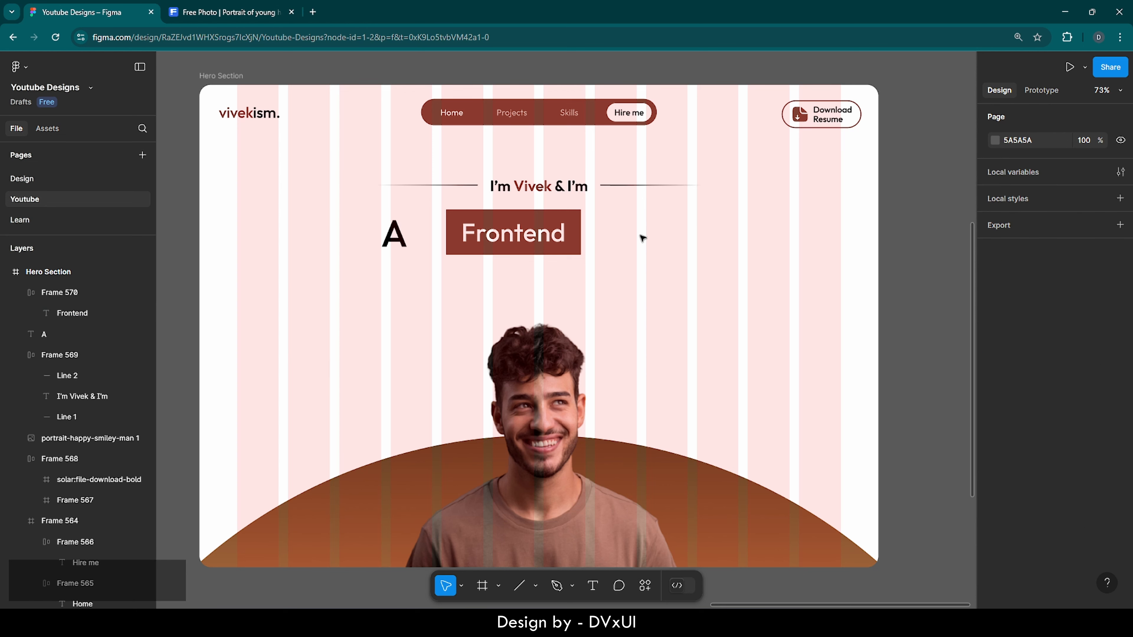
# Step: Round the "Frontend" frame into a pill with a corner radius of 70
pyautogui.click(566, 228)
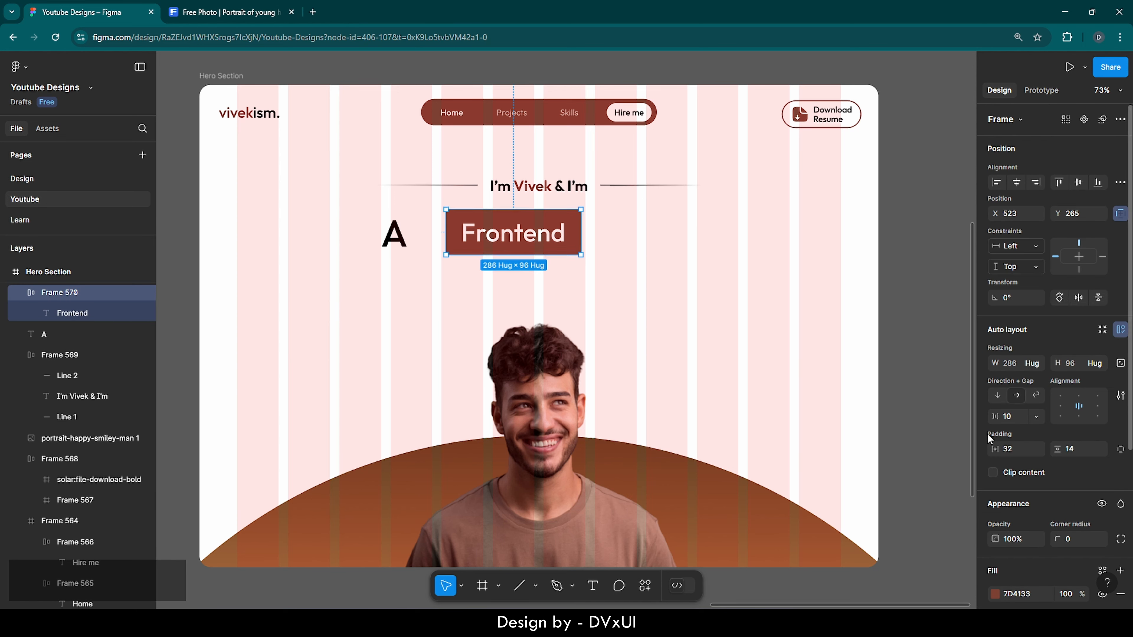
pyautogui.scroll(-3, 1073, 512)
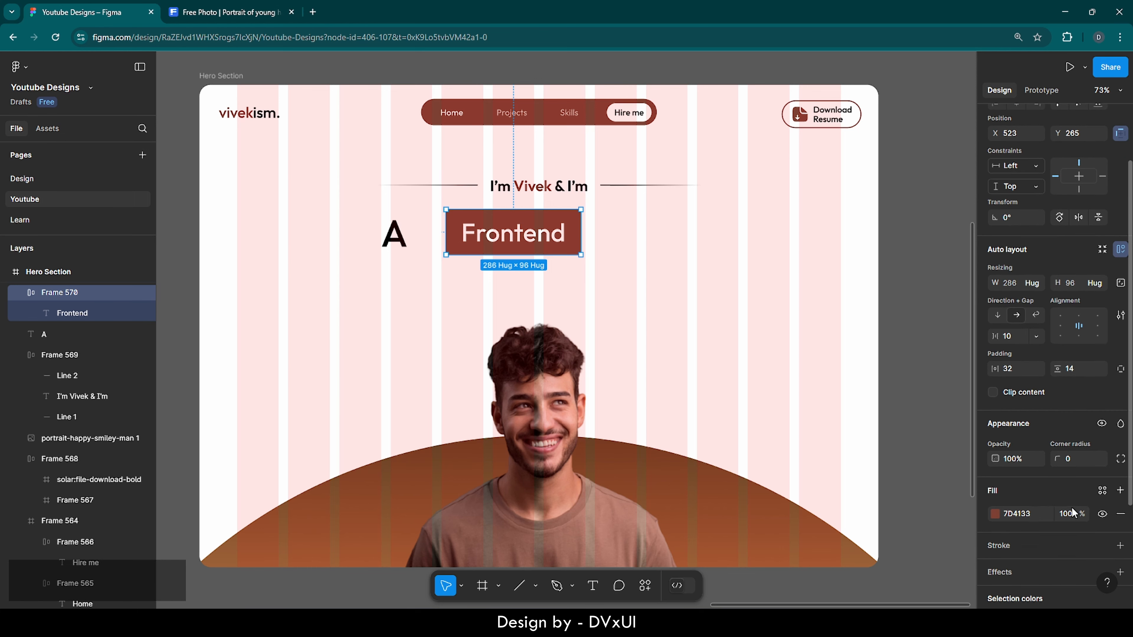
pyautogui.click(1070, 459)
pyautogui.hotkey('shift', 'Up')
pyautogui.hotkey('shift', 'Up')
pyautogui.hotkey('shift', 'Up')
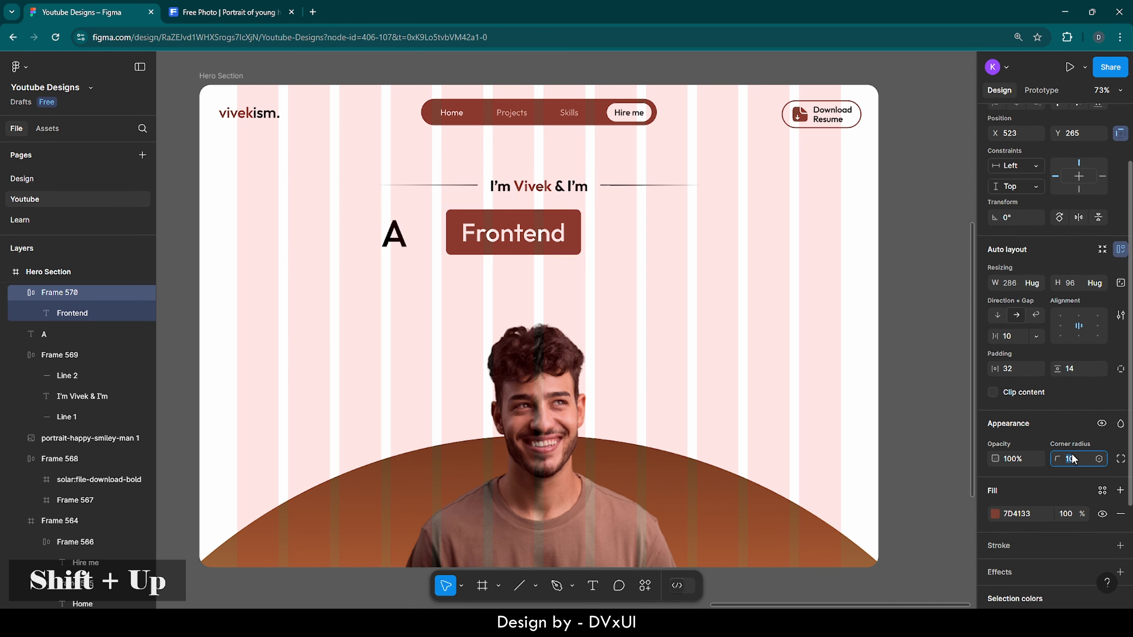
pyautogui.hotkey('shift', 'Up')
pyautogui.hotkey('shift', 'Up')
pyautogui.hotkey('shift', 'Up')
pyautogui.hotkey('shift', 'Up')
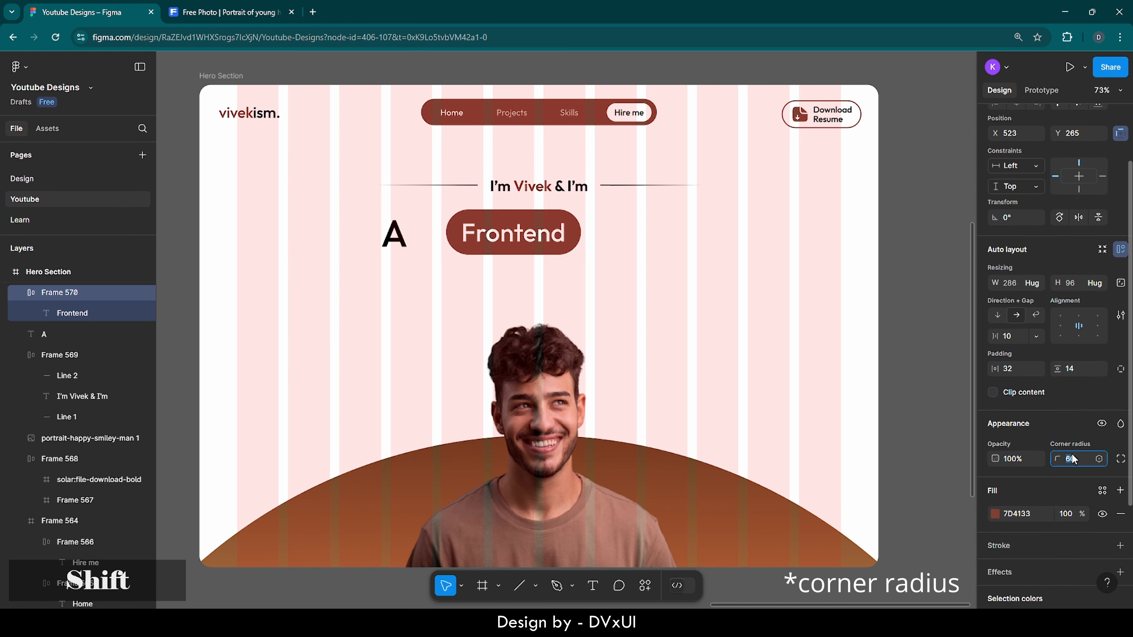
# Step: Move the "Frontend" pill closer to the "A" text, to X 473, Y 256
pyautogui.scroll(5, 420, 227)
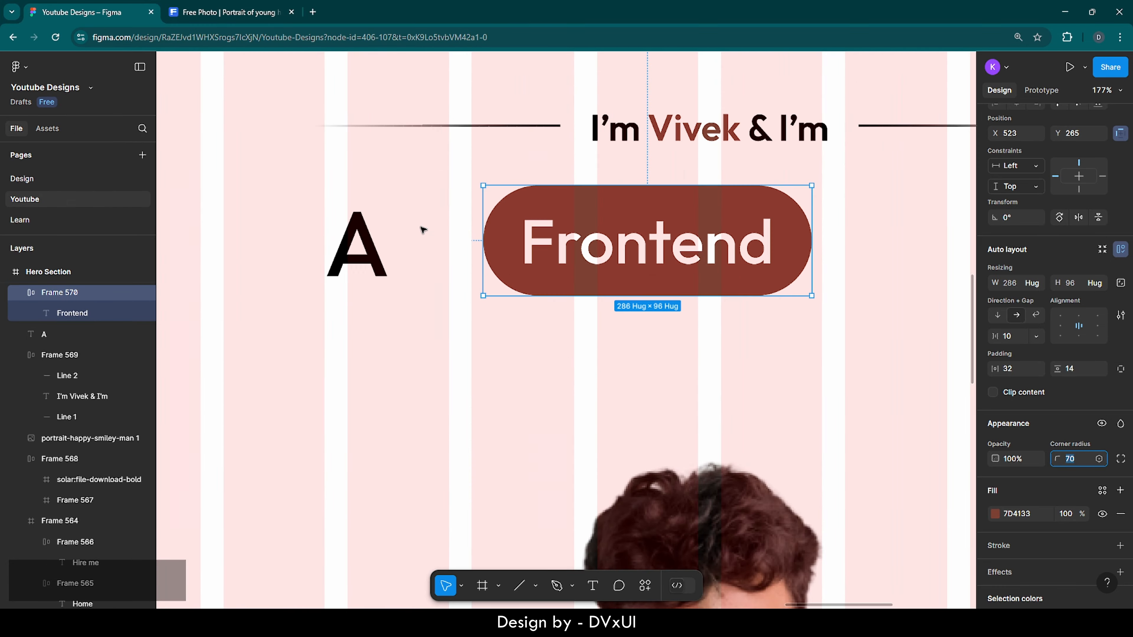
pyautogui.click(708, 360)
pyautogui.click(665, 247)
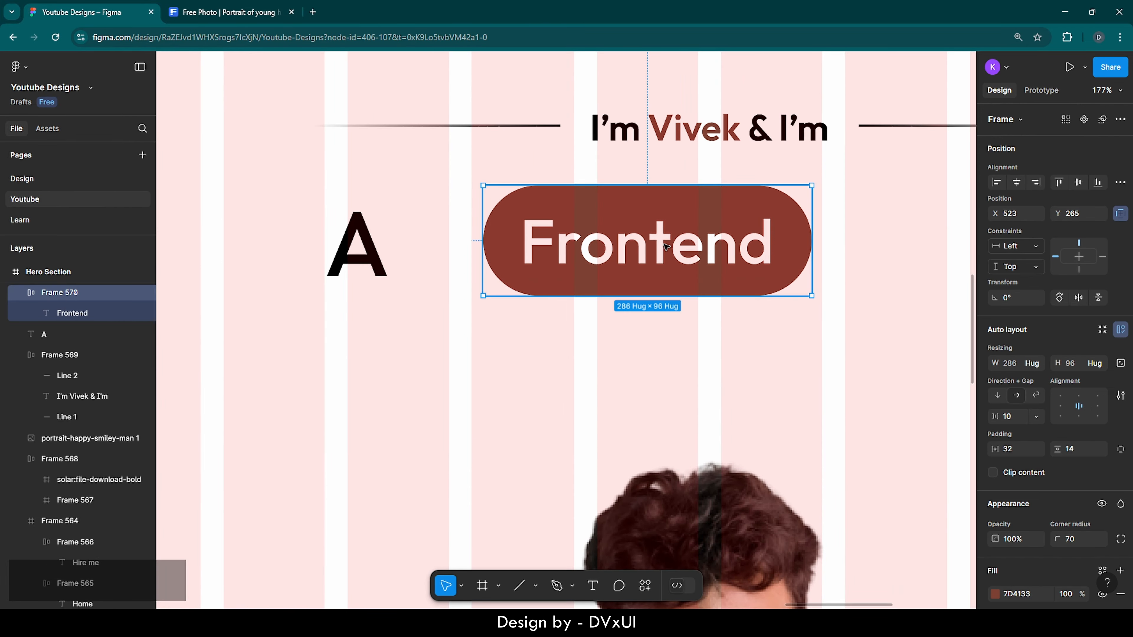
pyautogui.hotkey('shift', 'Up')
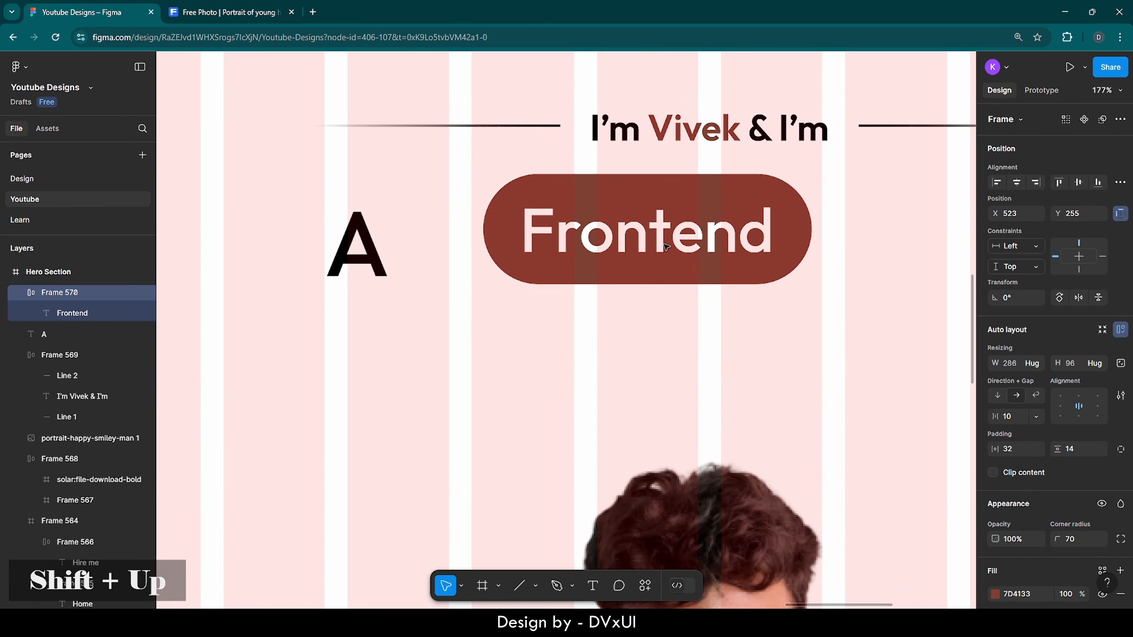
pyautogui.hotkey('shift', 'Left')
pyautogui.hotkey('shift', 'Left')
pyautogui.hotkey('shift', 'Left')
pyautogui.hotkey('shift', 'Left')
pyautogui.hotkey('shift', 'Left')
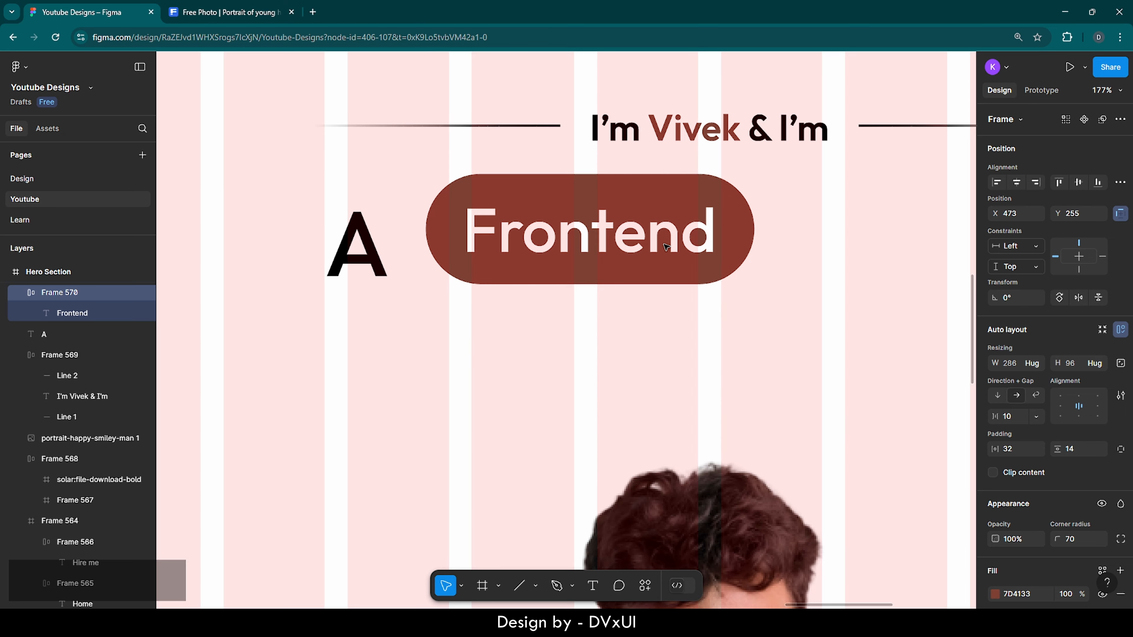
pyautogui.press('Down')
pyautogui.click(526, 360)
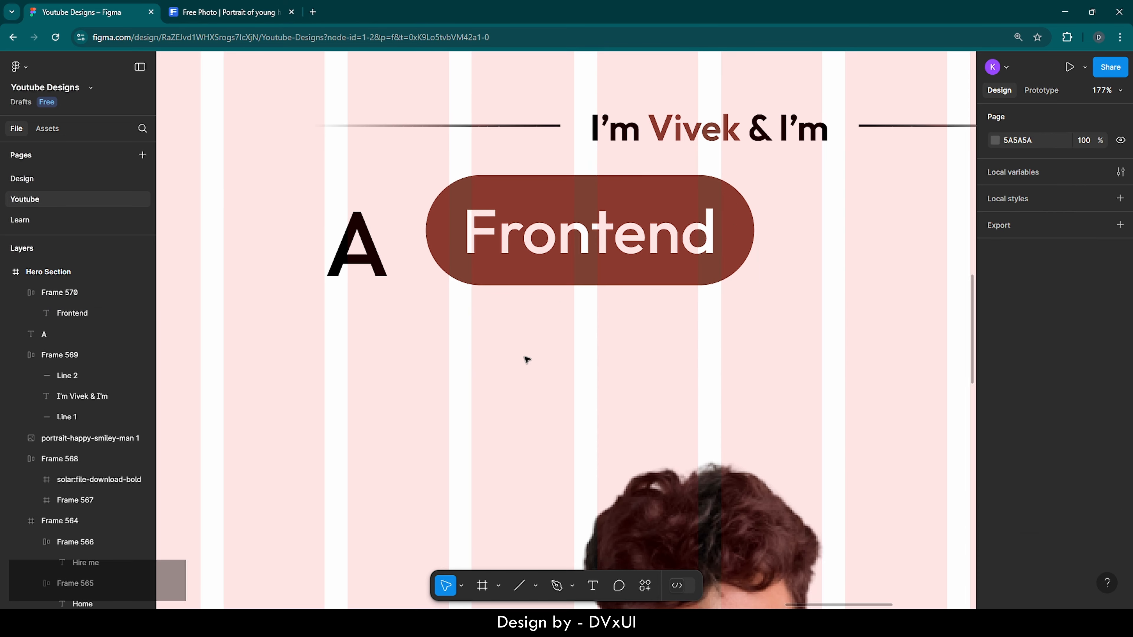
# Step: Duplicate the "A" text to the right of the "Frontend" pill at X 850, Y 253 and replace its content with "Developer"
pyautogui.scroll(-6, 526, 359)
pyautogui.hscroll(3, 723, 304)
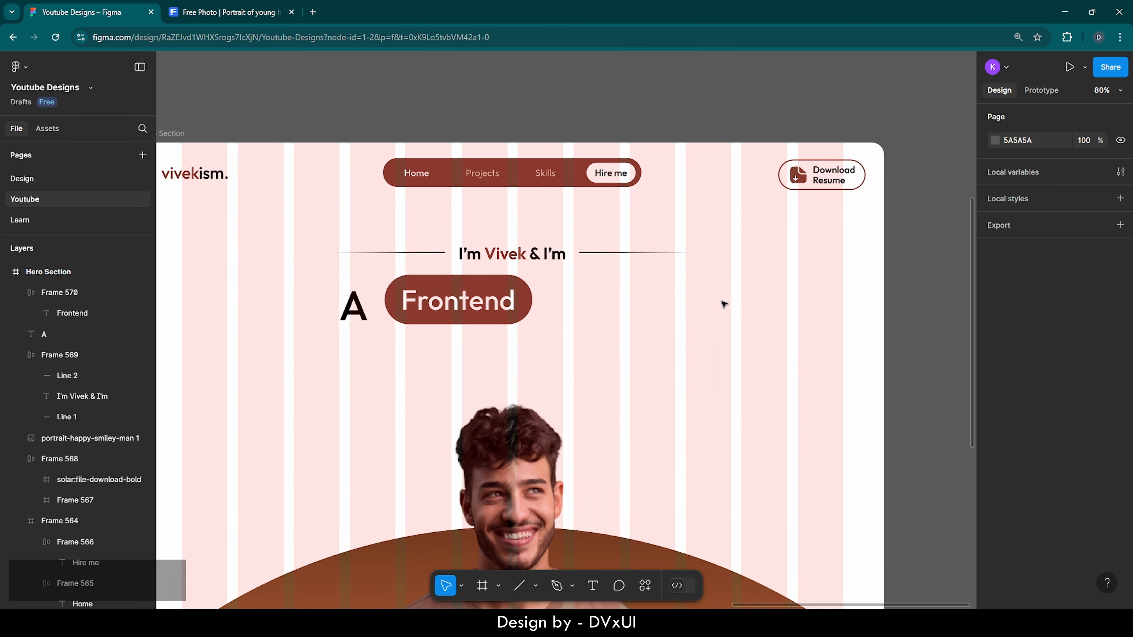
pyautogui.click(352, 318)
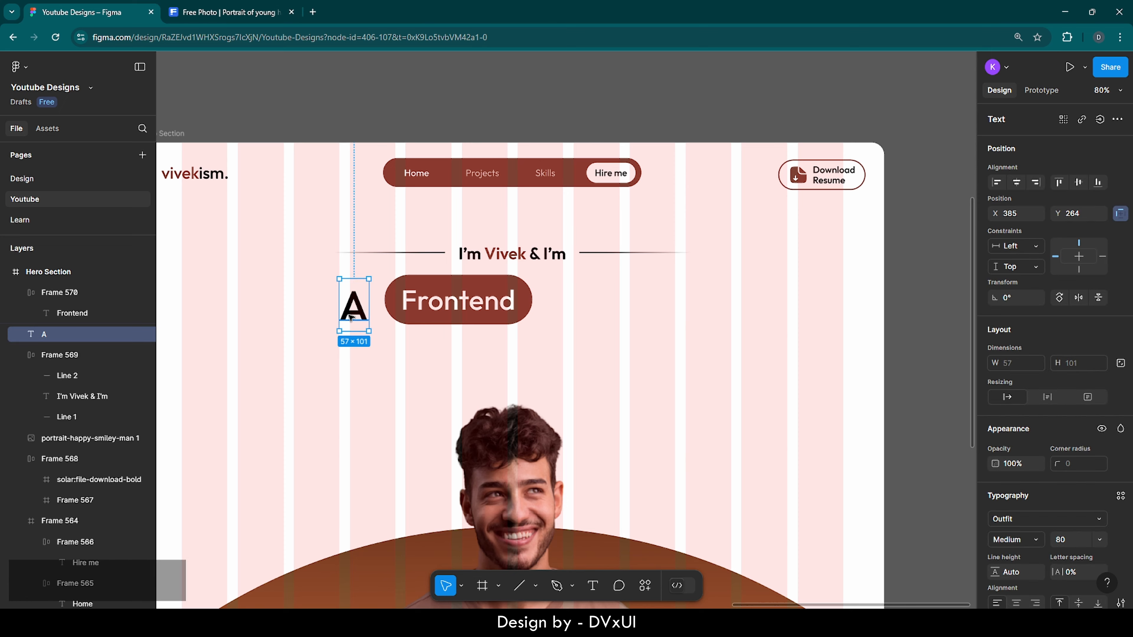
pyautogui.hotkey('ctrl', 'c')
pyautogui.hotkey('ctrl', 'v')
pyautogui.moveTo(352, 318); pyautogui.dragTo(588, 312)
pyautogui.doubleClick(588, 312)
pyautogui.press('BackSpace')
pyautogui.write('Developer')
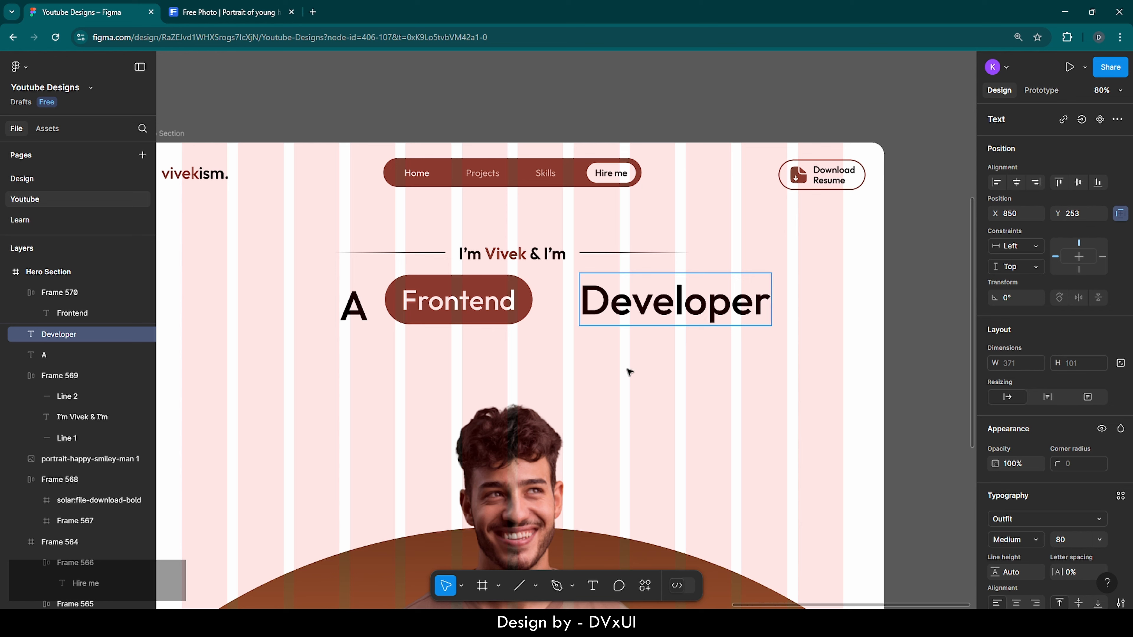
# Step: Move "Developer" to 25 px from the "Frontend" pill at Y 256 and combine "A", the pill and "Developer" in one auto layout
pyautogui.moveTo(701, 307); pyautogui.dragTo(668, 308)
pyautogui.keyDown('shift'); pyautogui.click(478, 309); pyautogui.keyUp('shift')
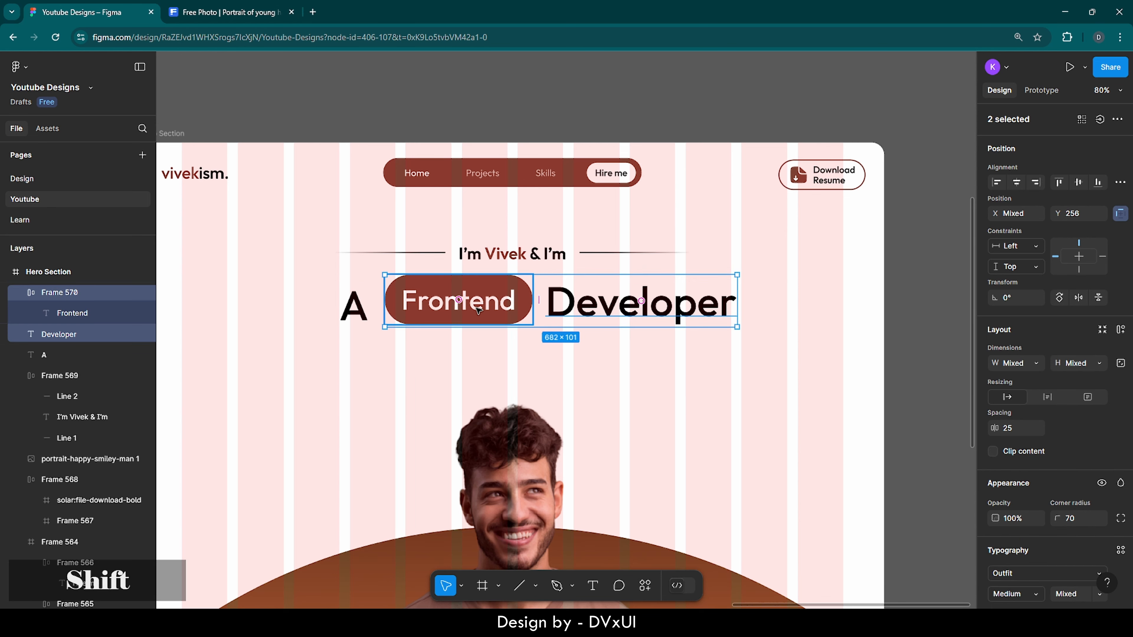
pyautogui.keyDown('shift'); pyautogui.click(364, 313); pyautogui.keyUp('shift')
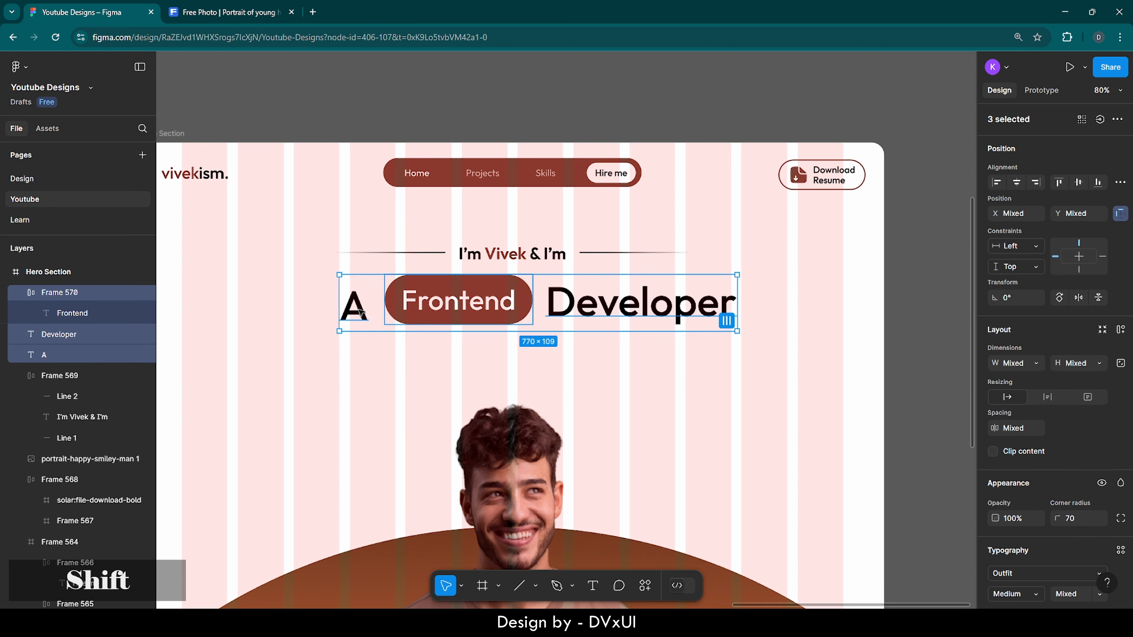
pyautogui.click(1121, 329)
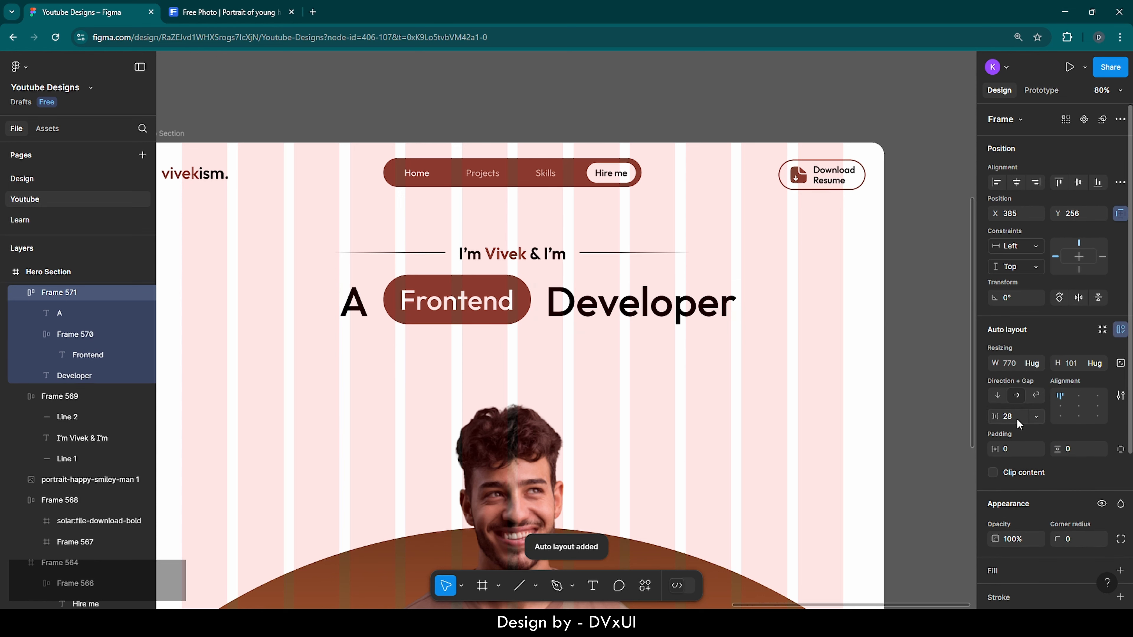
# Step: Center the headline frame horizontally in the Hero Section and set its auto layout gap to 20
pyautogui.click(1014, 182)
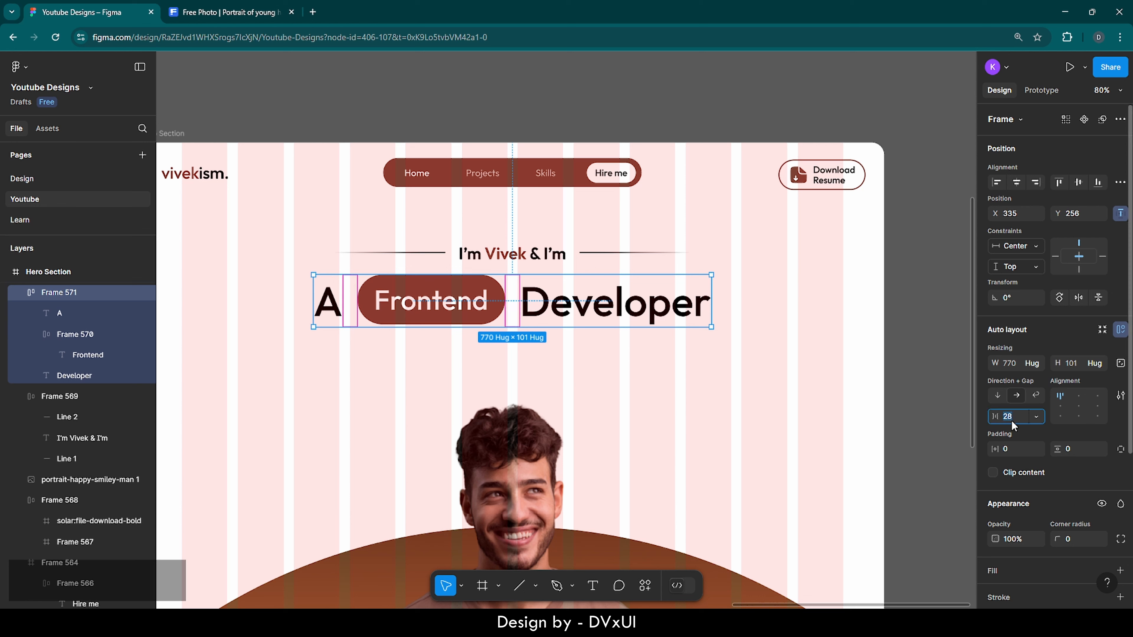
pyautogui.write('20')
pyautogui.press('Return')
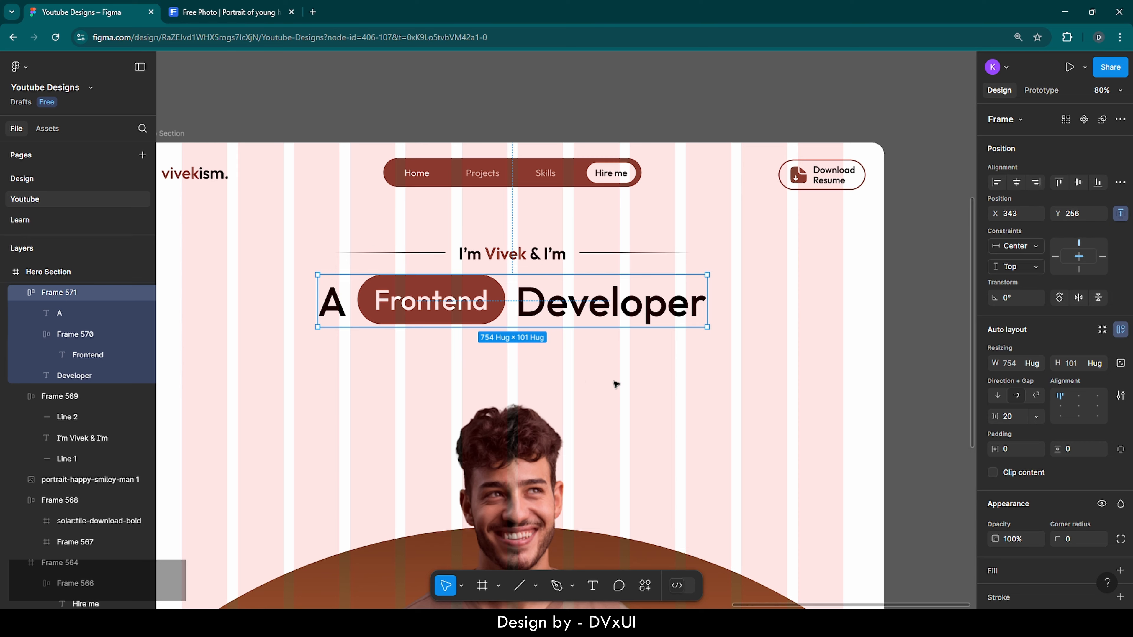
pyautogui.click(589, 384)
pyautogui.scroll(-2, 588, 384)
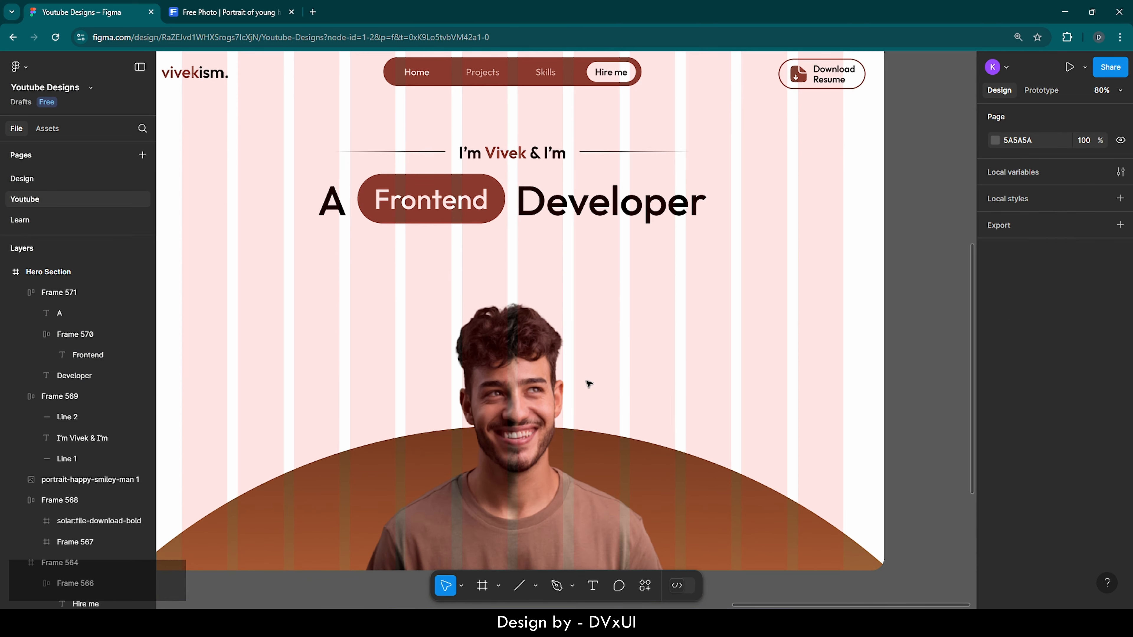
pyautogui.scroll(-3, 589, 383)
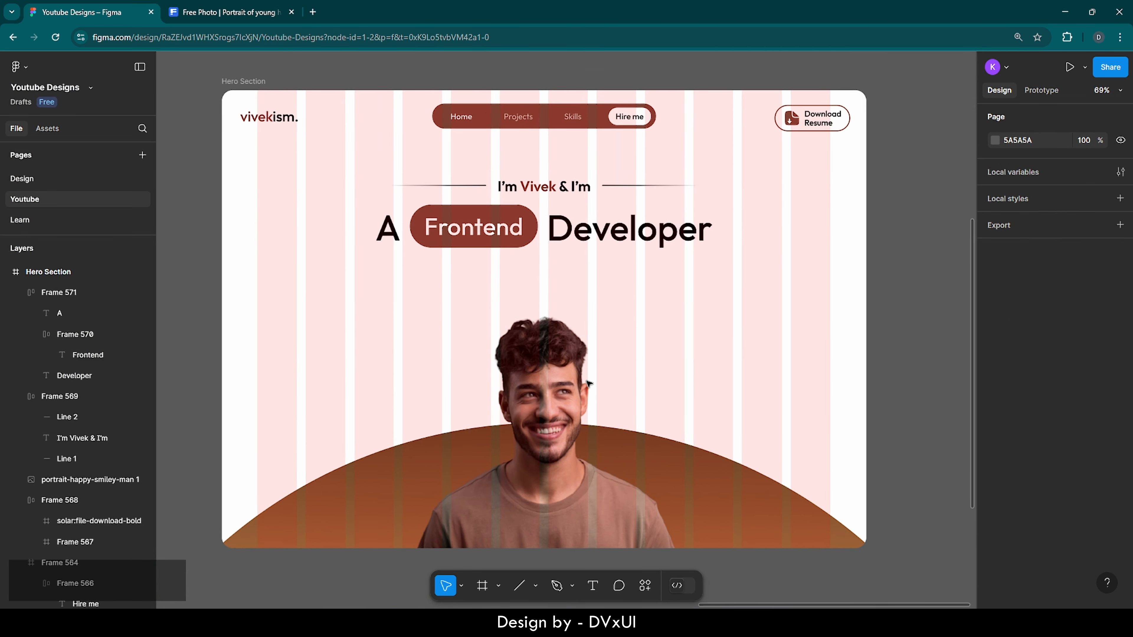
pyautogui.hscroll(1, 587, 381)
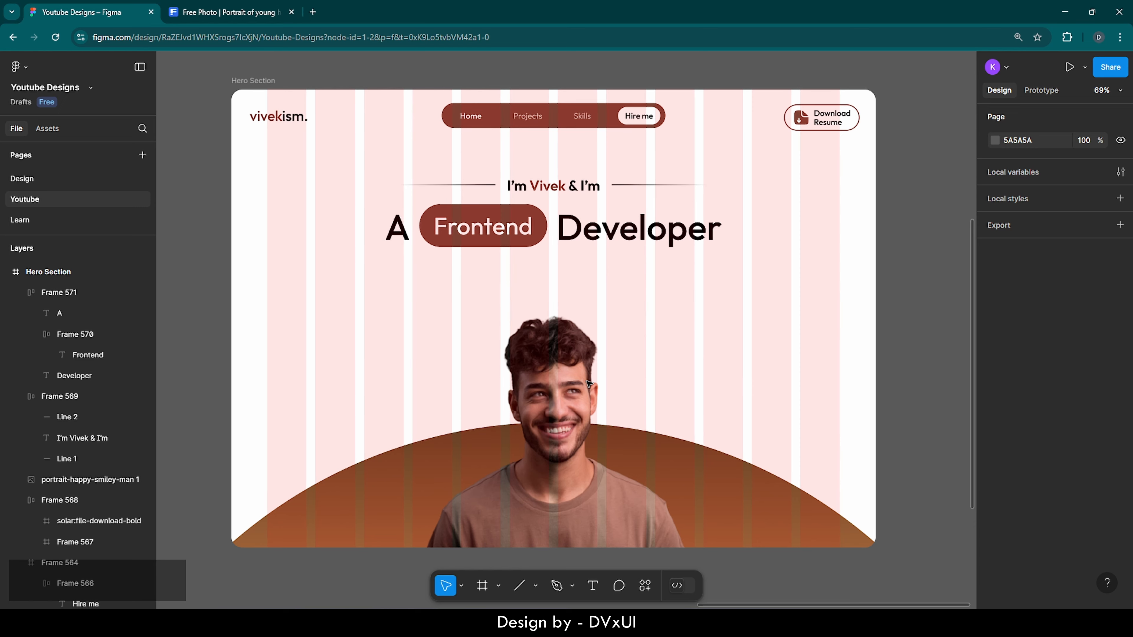
pyautogui.scroll(-1, 587, 381)
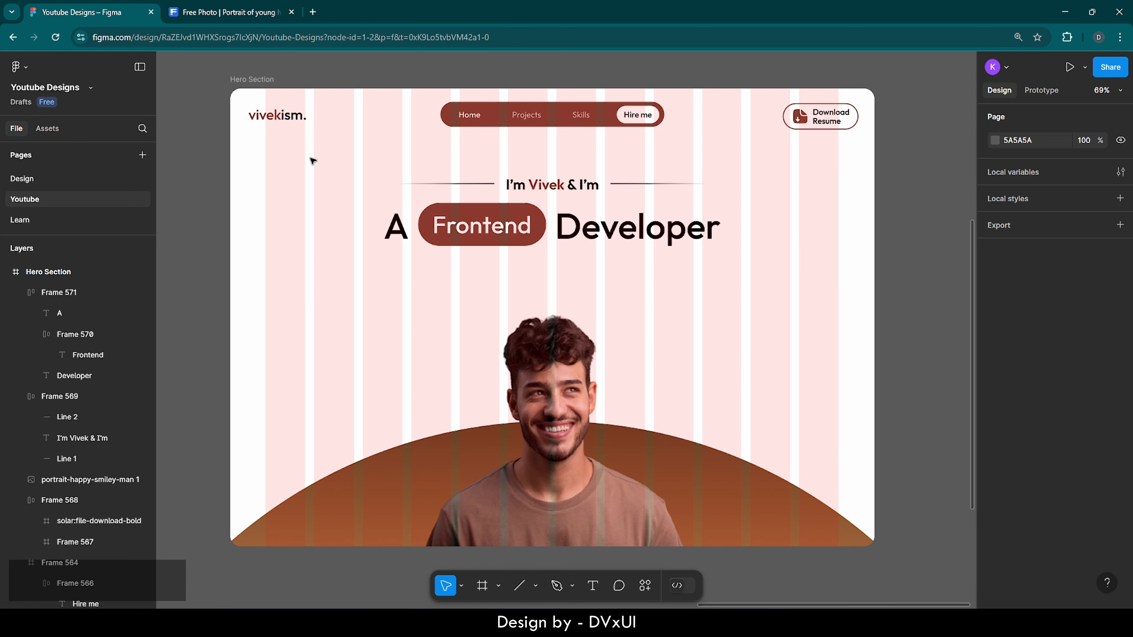
# Step: Open loremipsum.io in a new browser tab and copy the first sentence of the generated placeholder text
pyautogui.click(312, 12)
pyautogui.write('loremipsum.io')
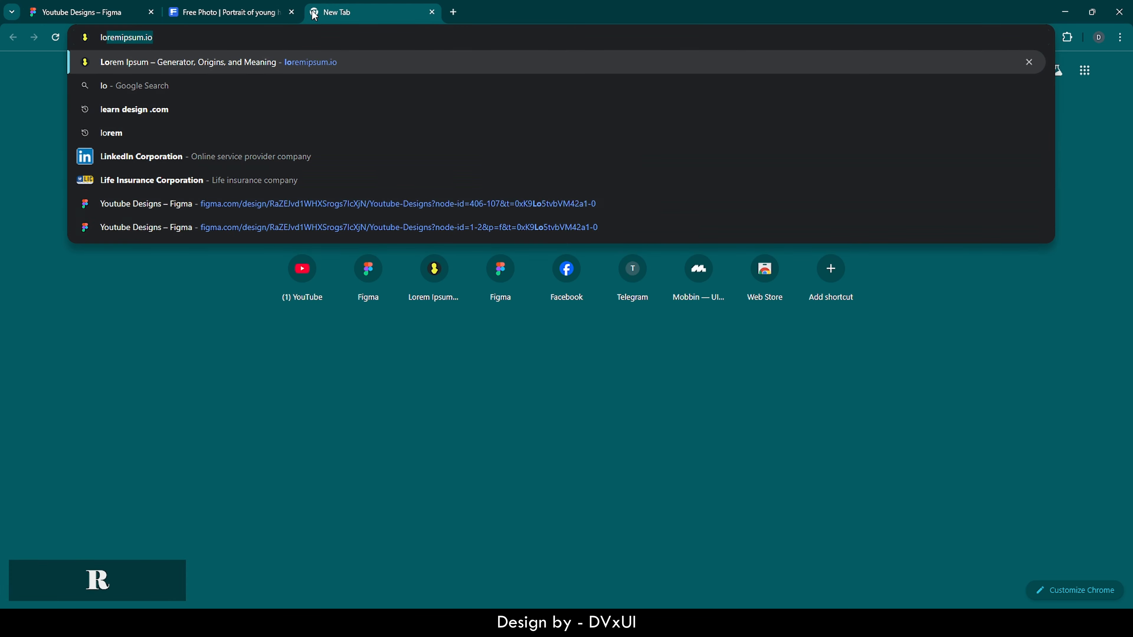
pyautogui.press('Return')
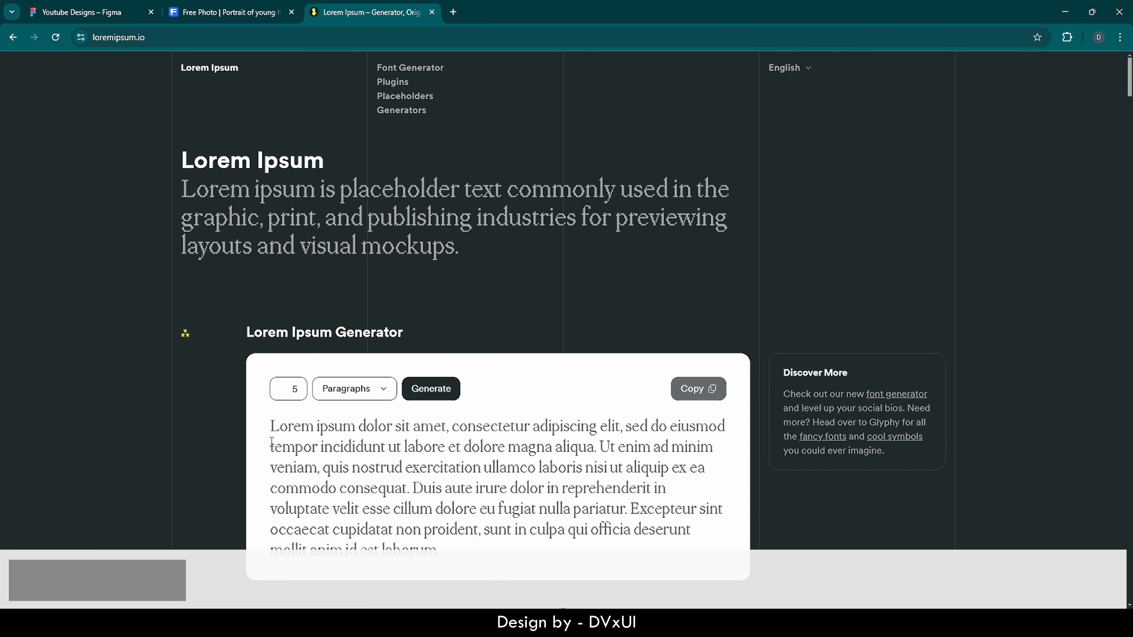
pyautogui.moveTo(271, 428); pyautogui.dragTo(599, 447)
pyautogui.hotkey('ctrl', 'c')
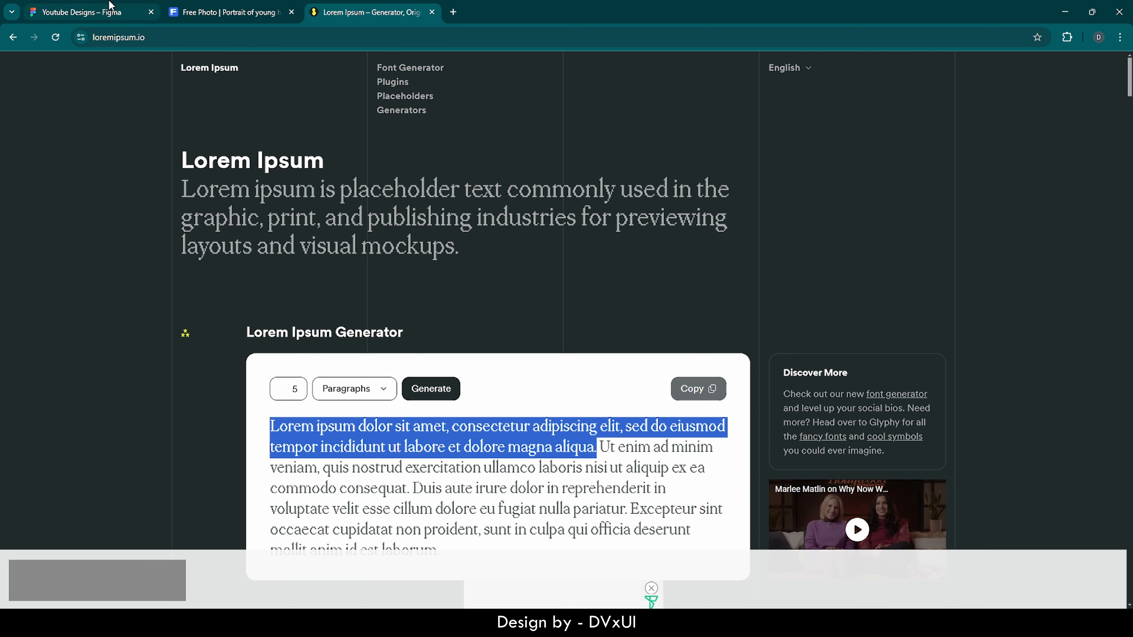
# Step: Switch back to the Figma design, paste the sentence as a new text below the headline at X 298, Y 448, and select all of it
pyautogui.click(110, 6)
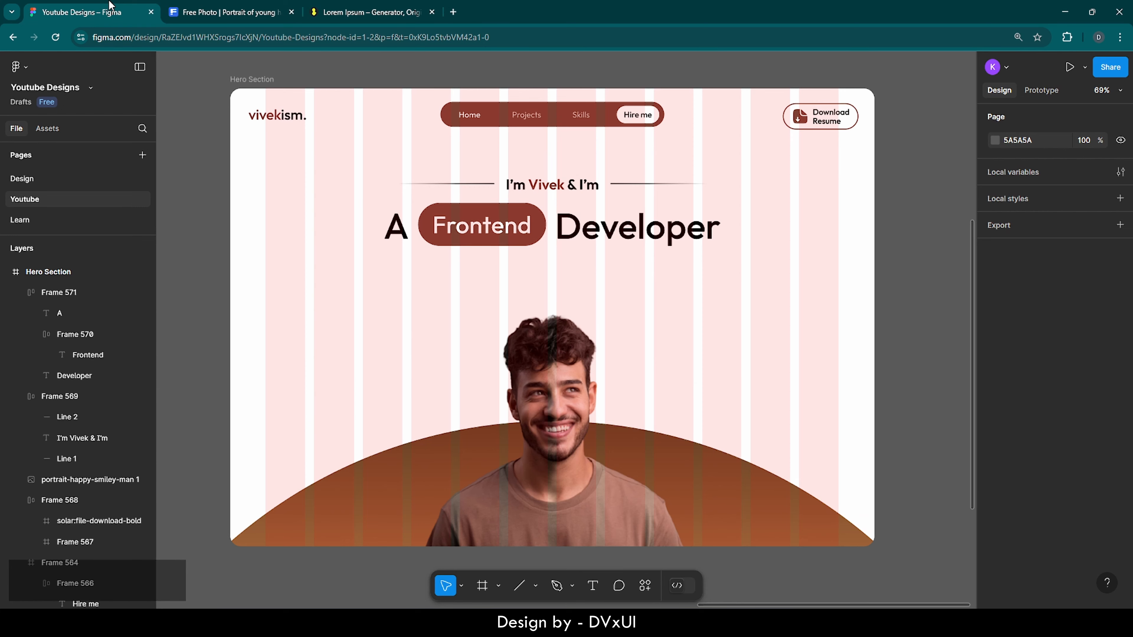
pyautogui.press('t')
pyautogui.click(364, 289)
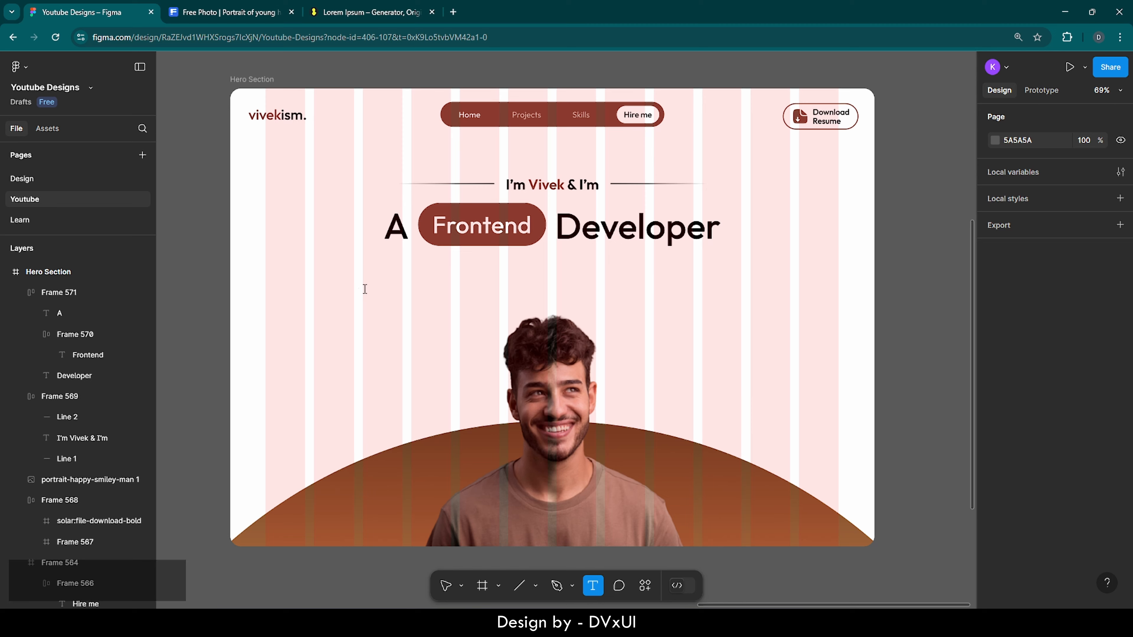
pyautogui.hotkey('ctrl', 'v')
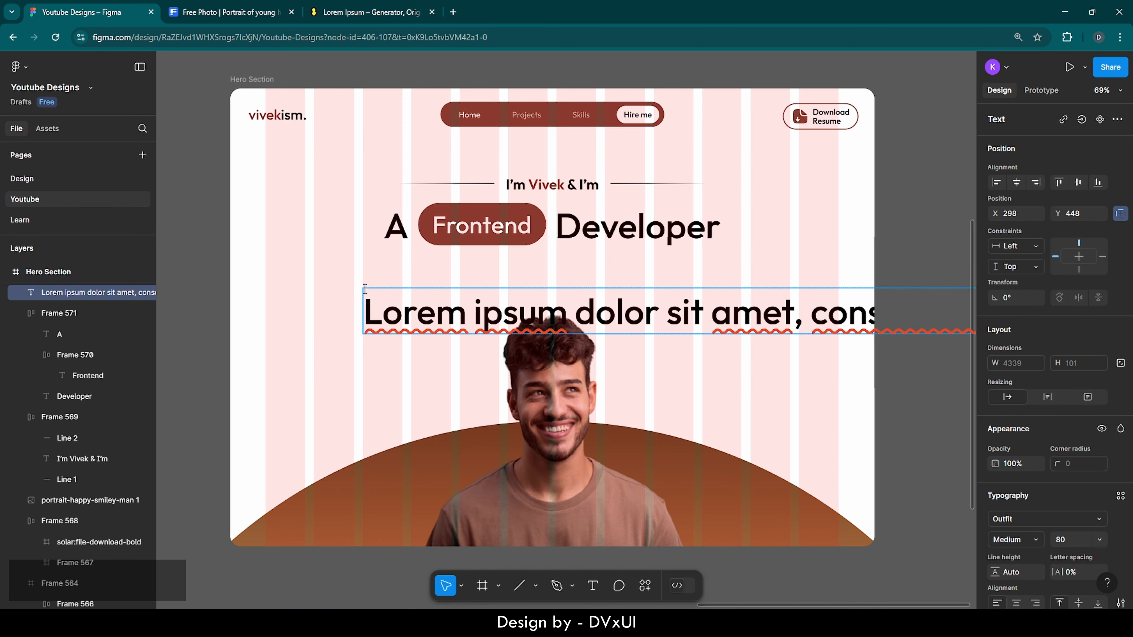
pyautogui.hotkey('ctrl', 'a')
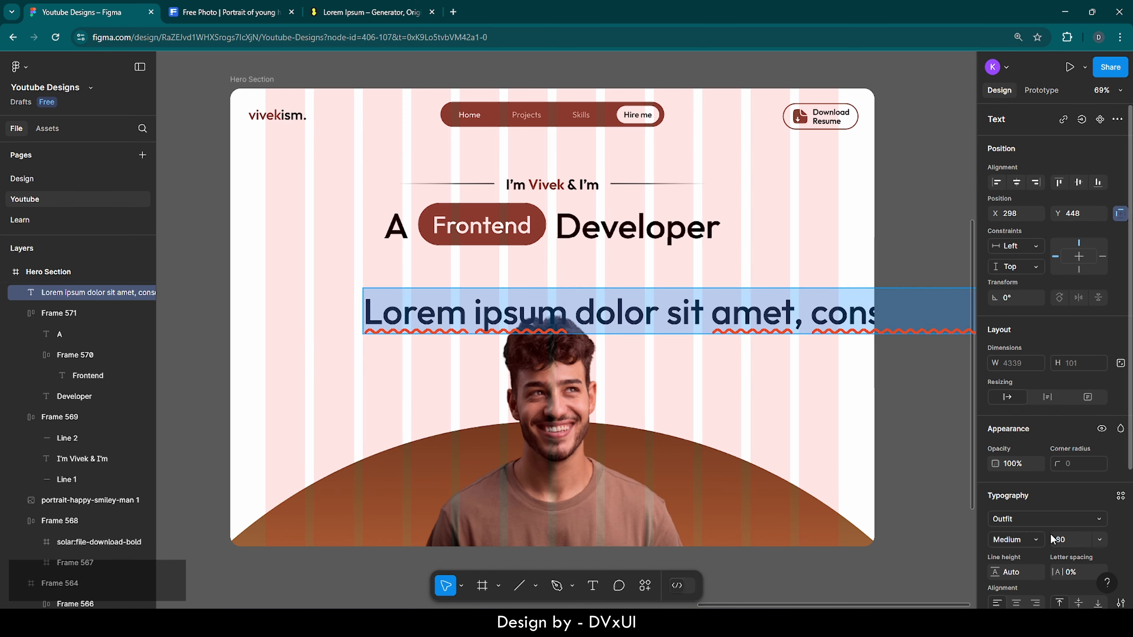
# Step: Set the placeholder sentence to font size 20 and Regular weight
pyautogui.scroll(-2, 1063, 536)
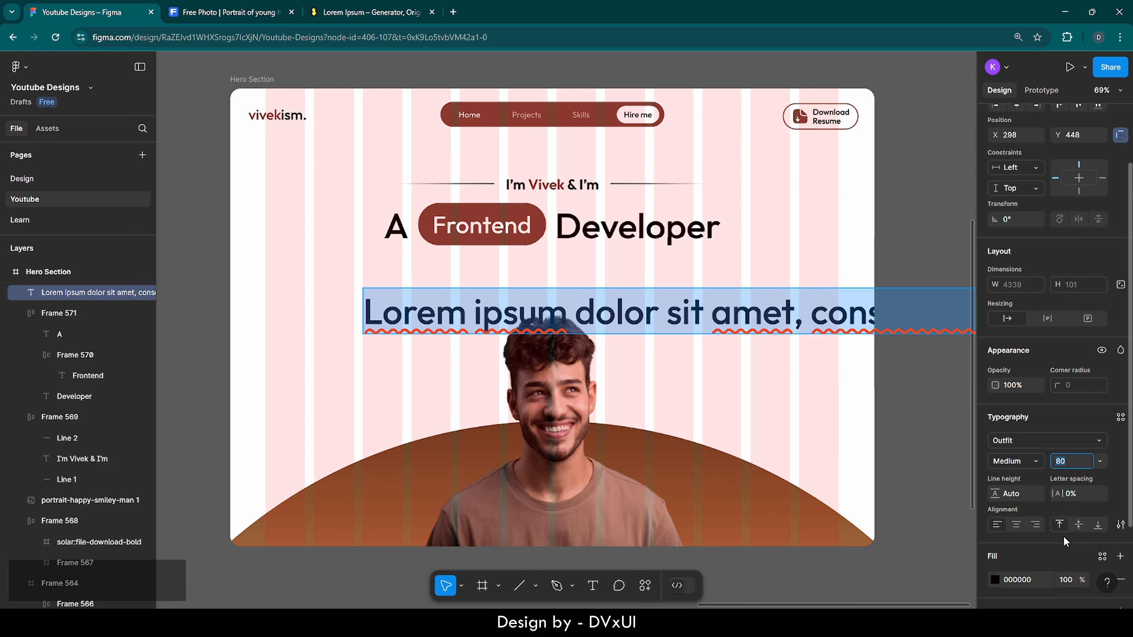
pyautogui.press('BackSpace')
pyautogui.write('20')
pyautogui.press('Return')
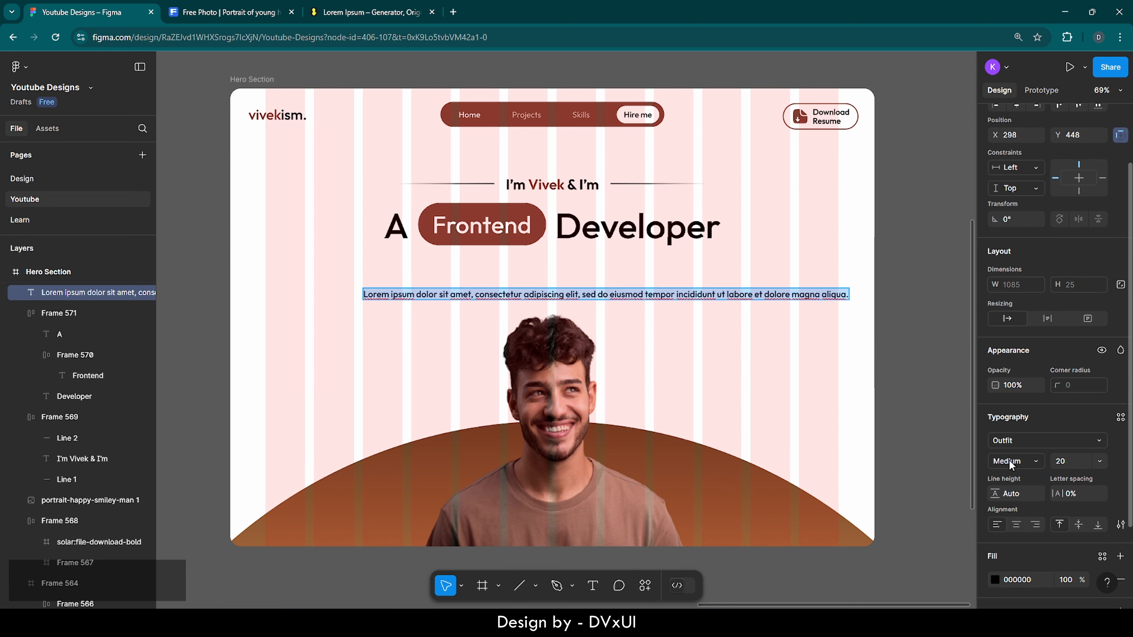
pyautogui.click(1009, 459)
pyautogui.click(1010, 444)
# Step: Lower the black fill opacity of the placeholder sentence to 70%
pyautogui.scroll(-2, 1013, 469)
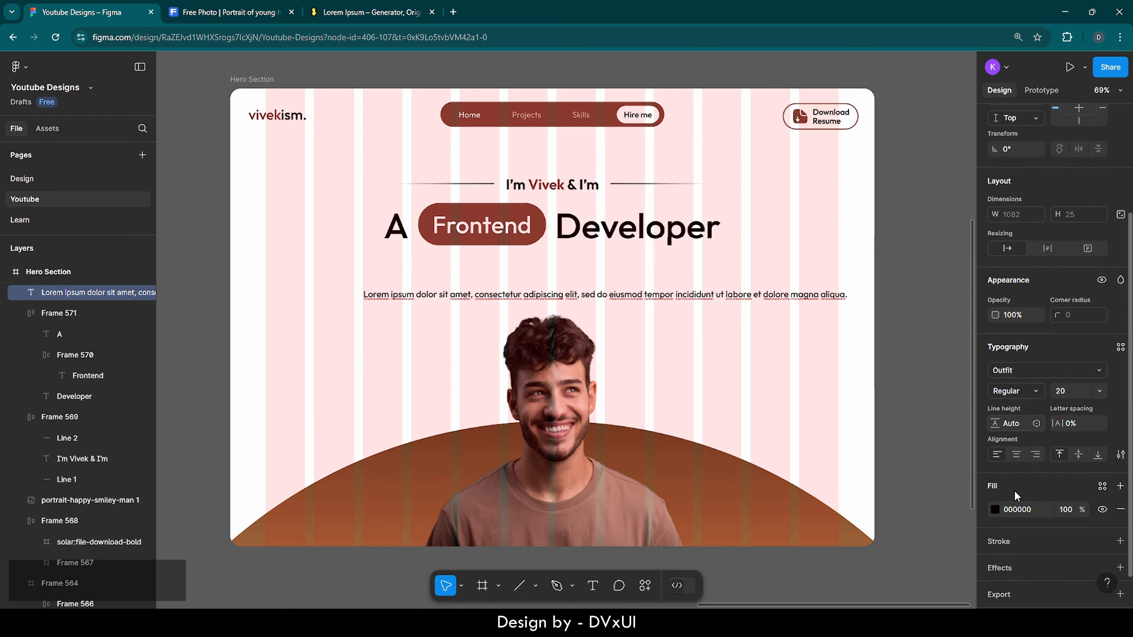
pyautogui.click(1063, 502)
pyautogui.scroll(-1, 1063, 502)
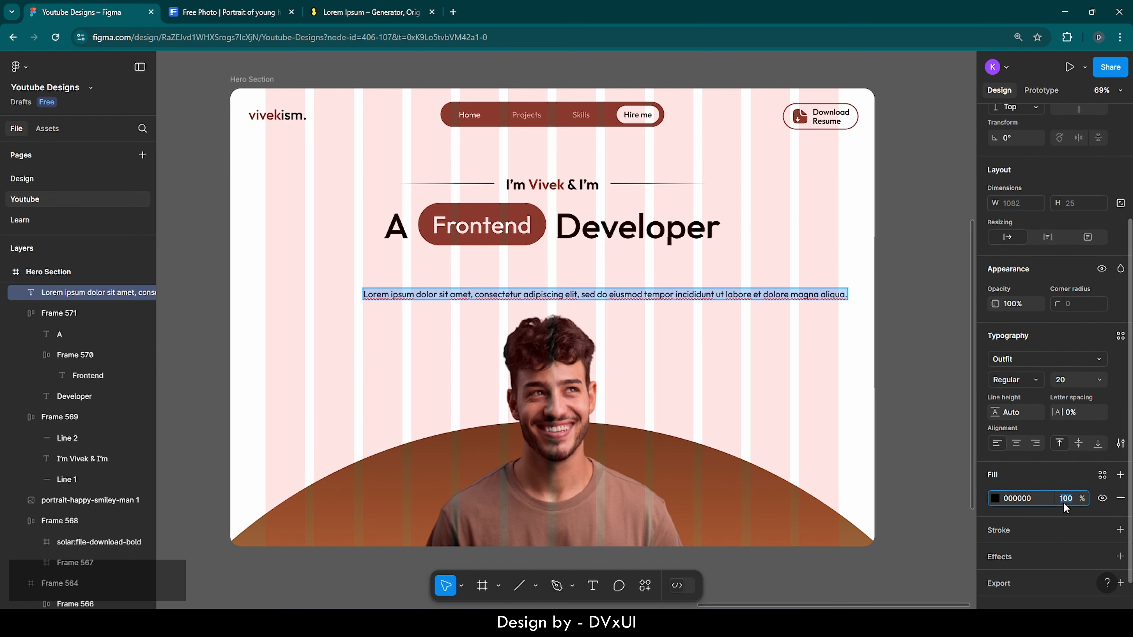
pyautogui.write('70')
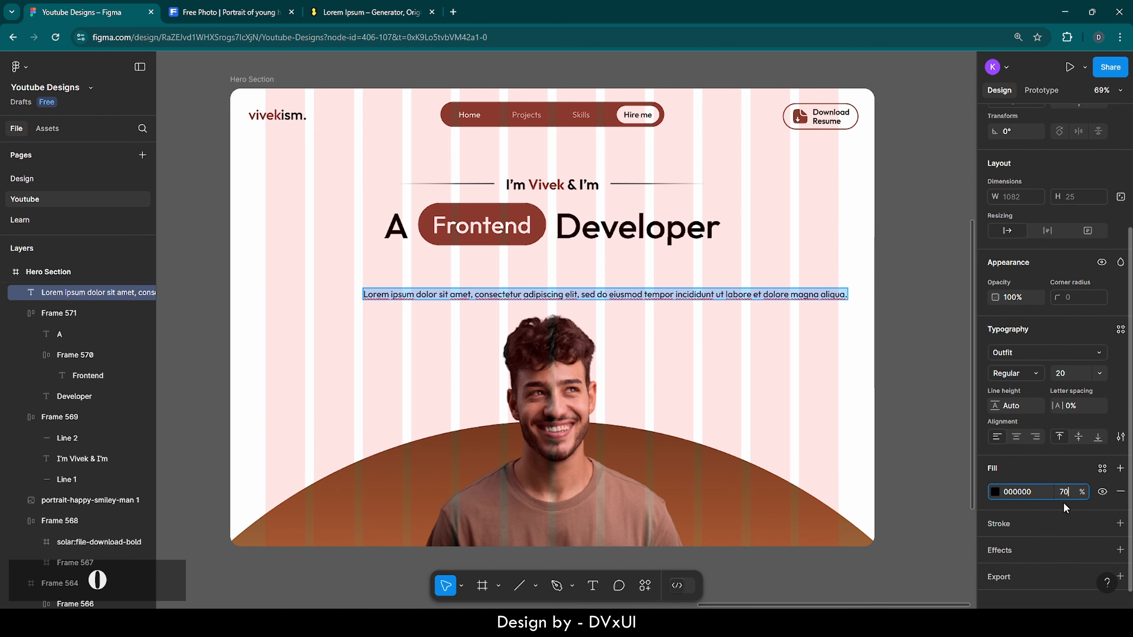
pyautogui.press('Return')
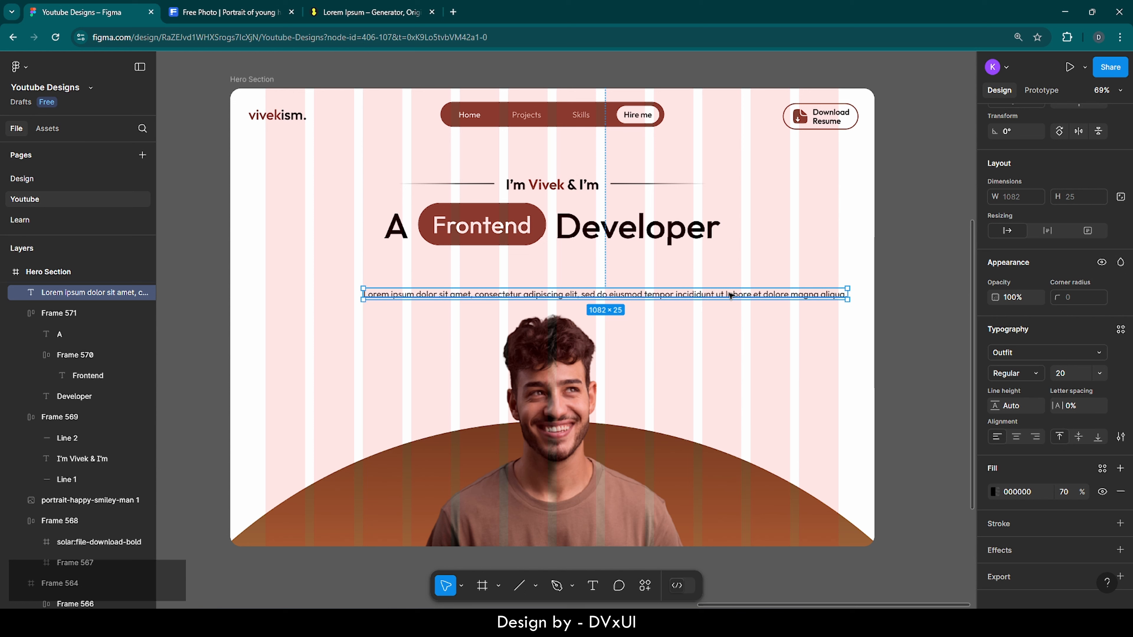
# Step: Shorten the placeholder sentence to "Lorem ipsum dolor sit amet, consectetur adipiscing elit, sed do eiusmod tempor."
pyautogui.doubleClick(712, 294)
pyautogui.moveTo(675, 295); pyautogui.dragTo(848, 296)
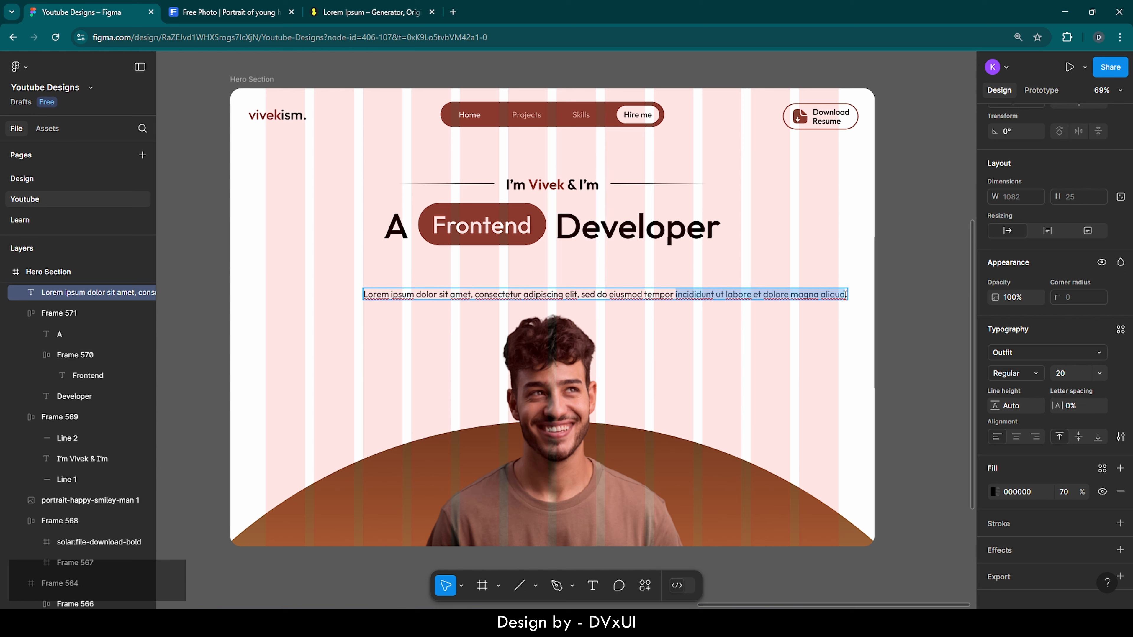
pyautogui.press('BackSpace')
pyautogui.press('BackSpace')
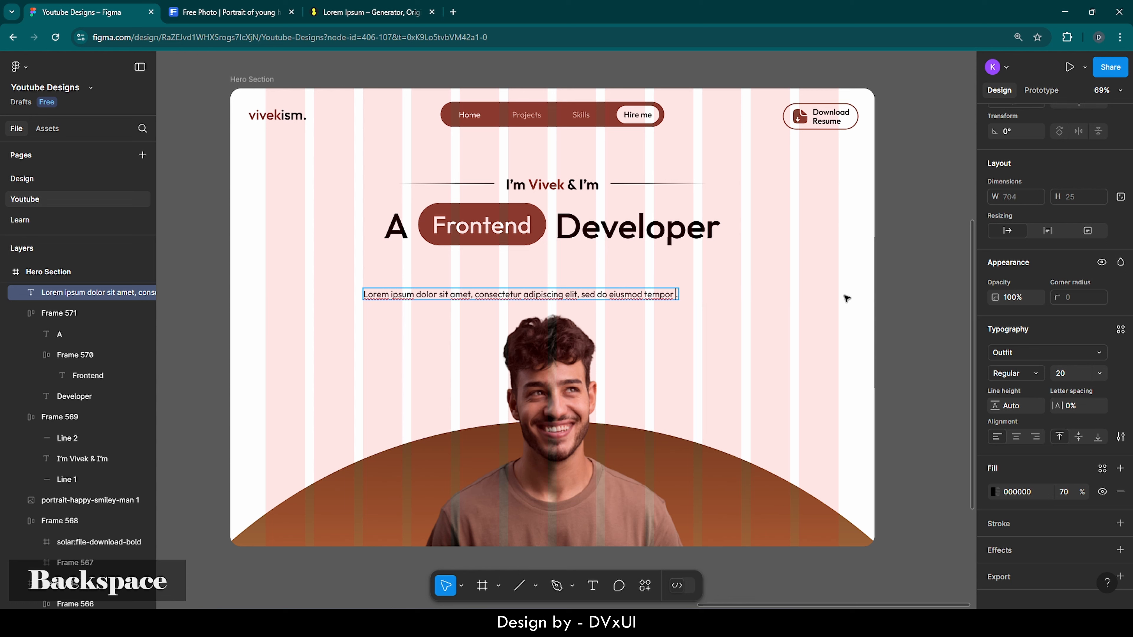
pyautogui.press('Escape')
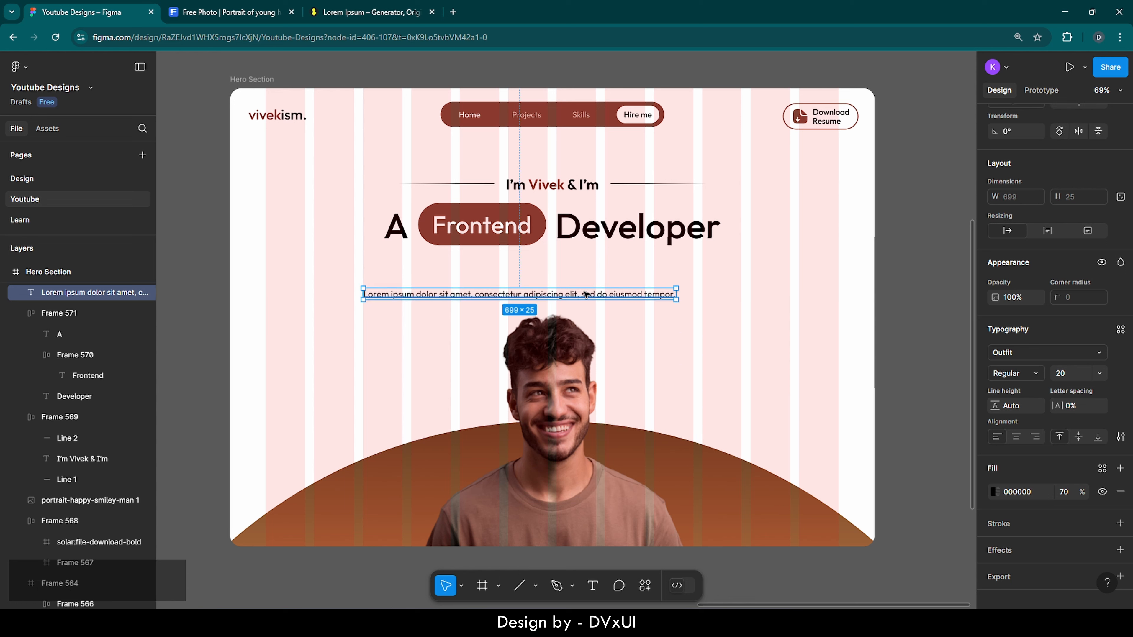
# Step: Center the placeholder sentence horizontally in the Hero Section and move it up below the headline to Y 379
pyautogui.scroll(4, 1031, 163)
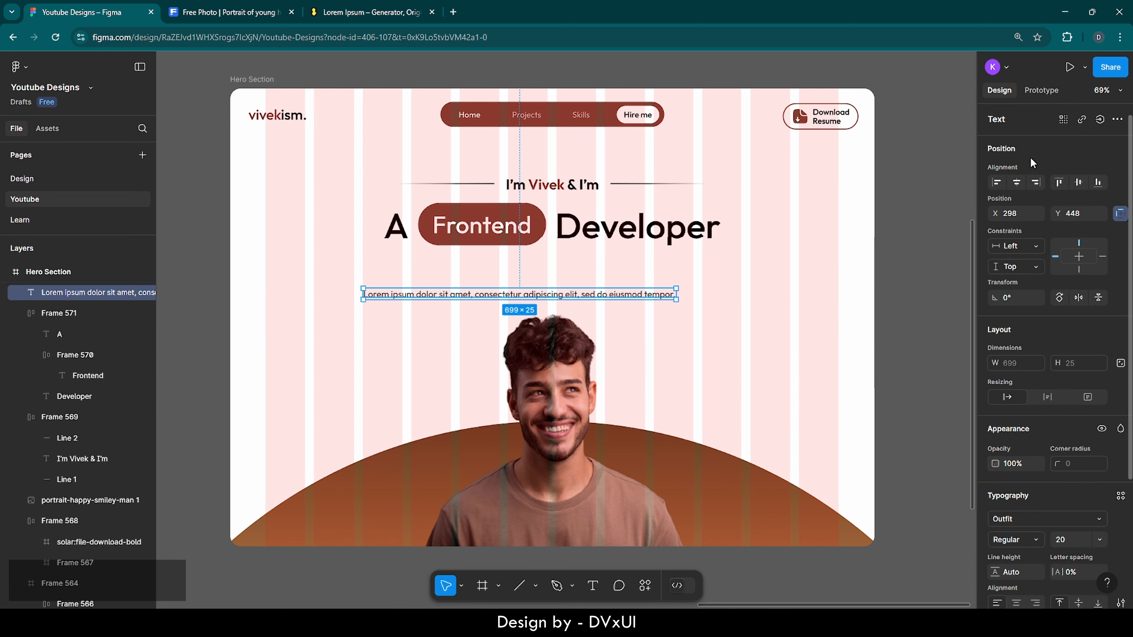
pyautogui.click(1017, 182)
pyautogui.hotkey('shift', 'Up')
pyautogui.hotkey('shift', 'Up')
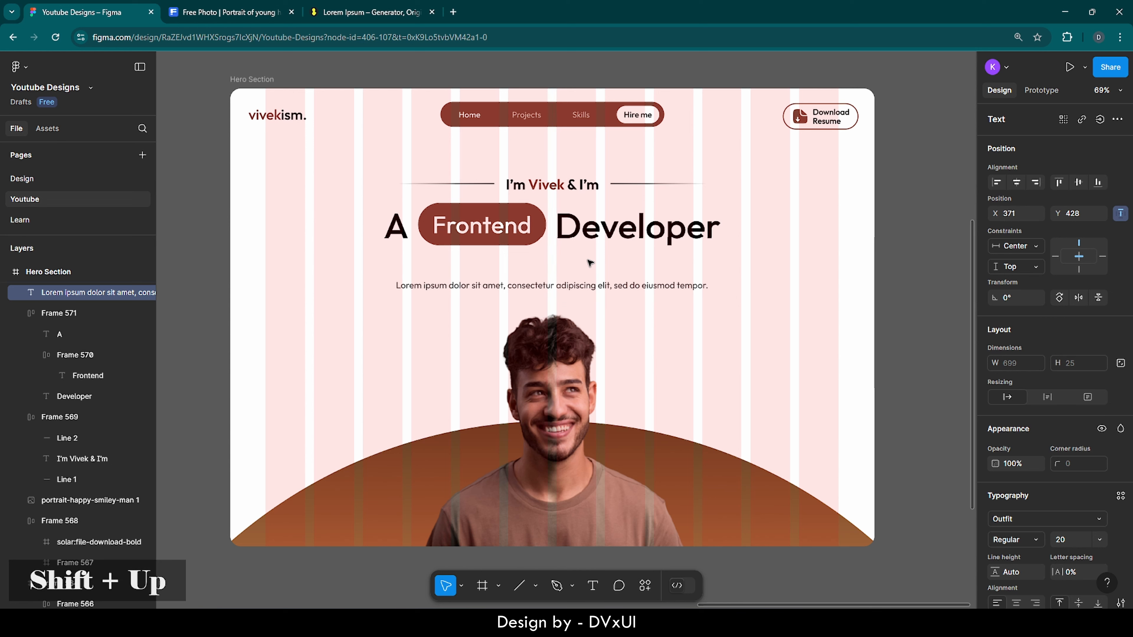
pyautogui.hotkey('shift', 'Up')
pyautogui.hotkey('shift', 'Up')
pyautogui.hotkey('shift', 'Up')
pyautogui.hotkey('shift', 'Up')
pyautogui.hotkey('shift', 'Up')
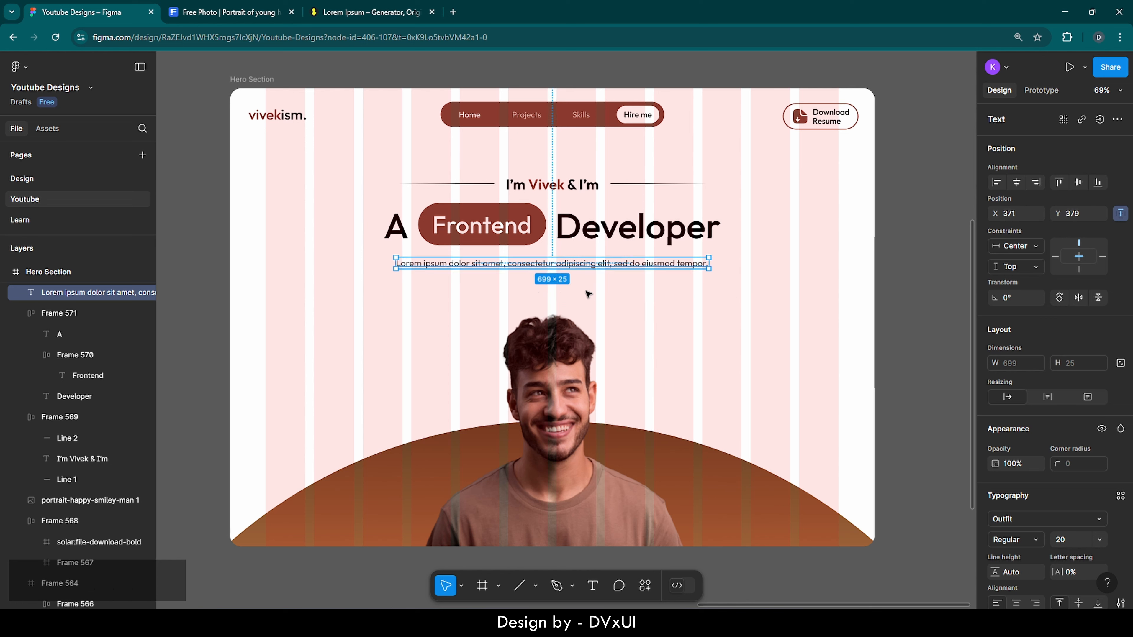
pyautogui.click(663, 303)
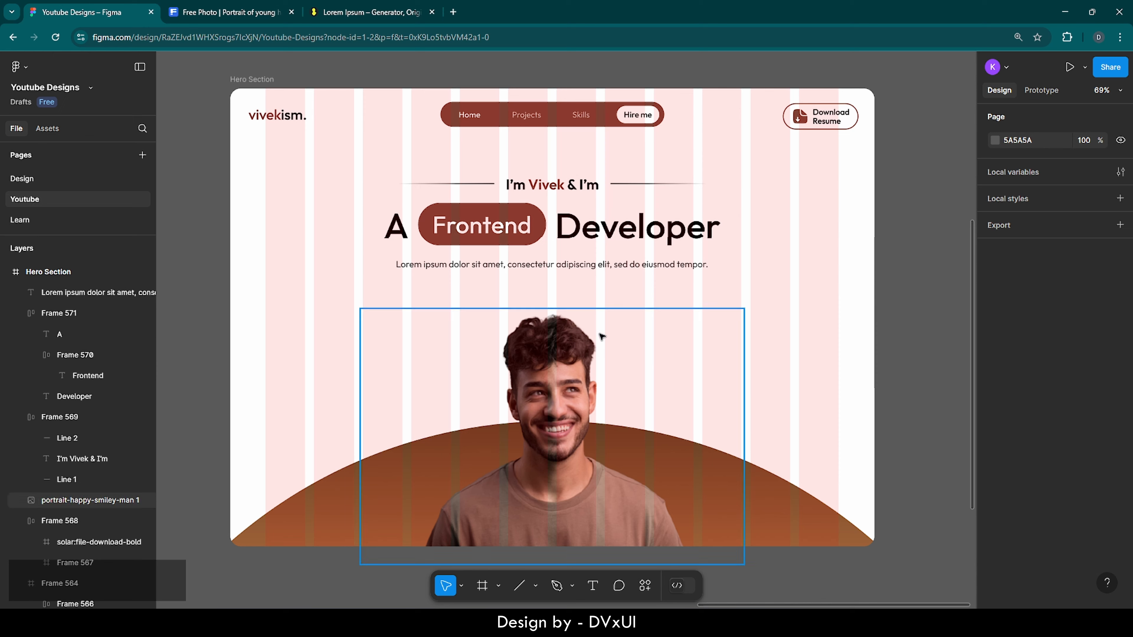
# Step: Move the portrait image down to Y 533 in the Hero Section
pyautogui.click(562, 381)
pyautogui.hotkey('shift', 'Down')
pyautogui.hotkey('shift', 'Down')
pyautogui.hotkey('shift', 'Down')
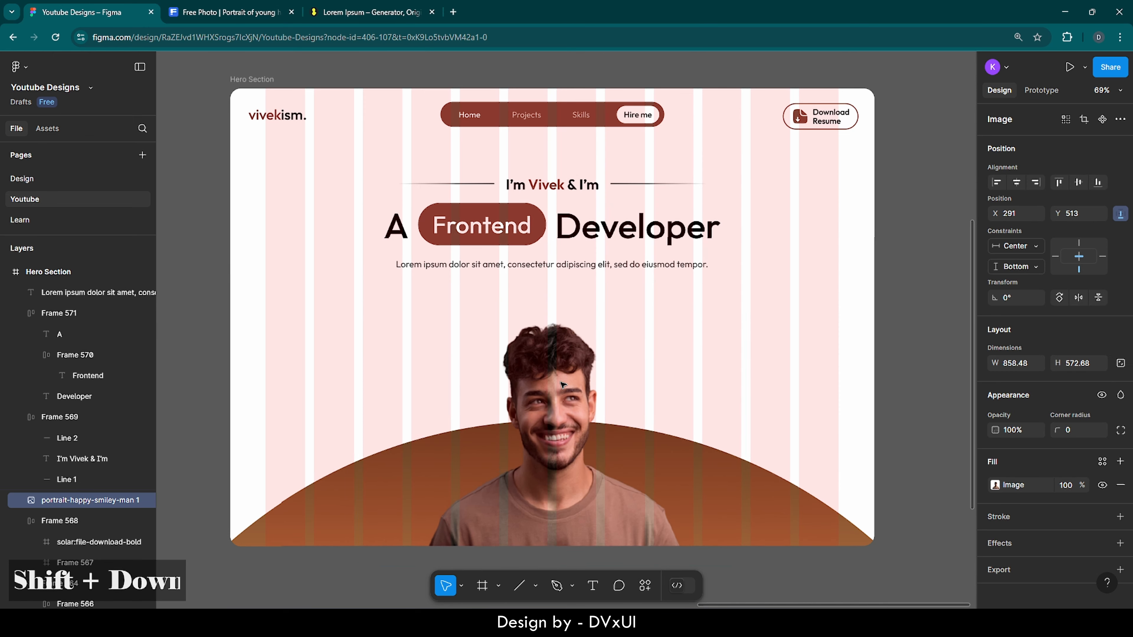
pyautogui.hotkey('shift', 'Down')
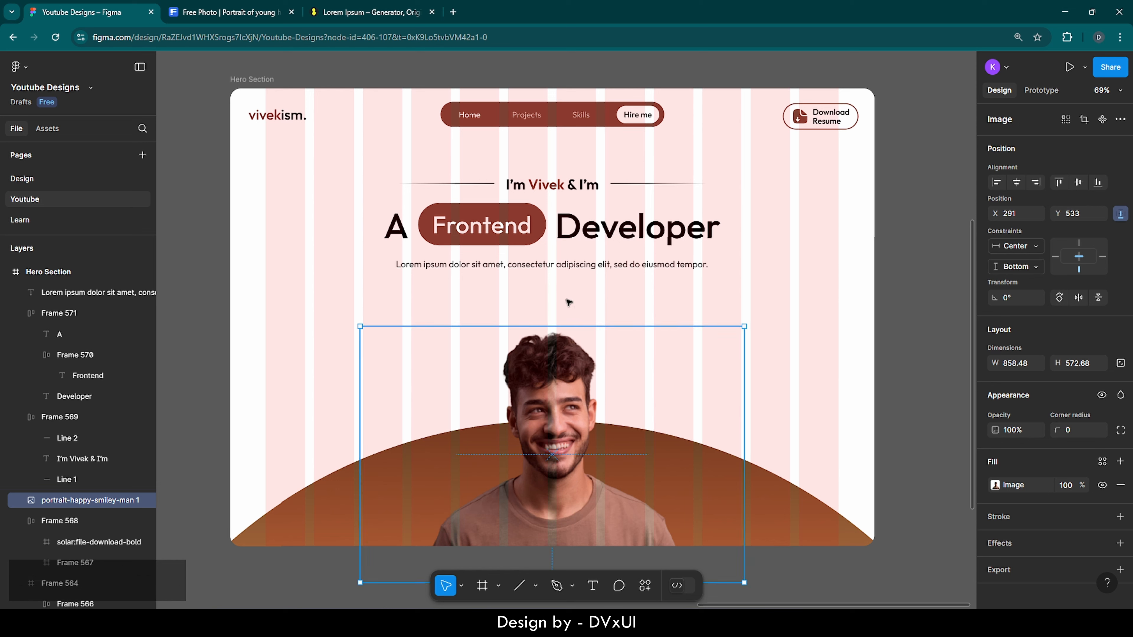
# Step: Add the text "Explore more." between the description and the portrait at about X 539, Y 462
pyautogui.press('t')
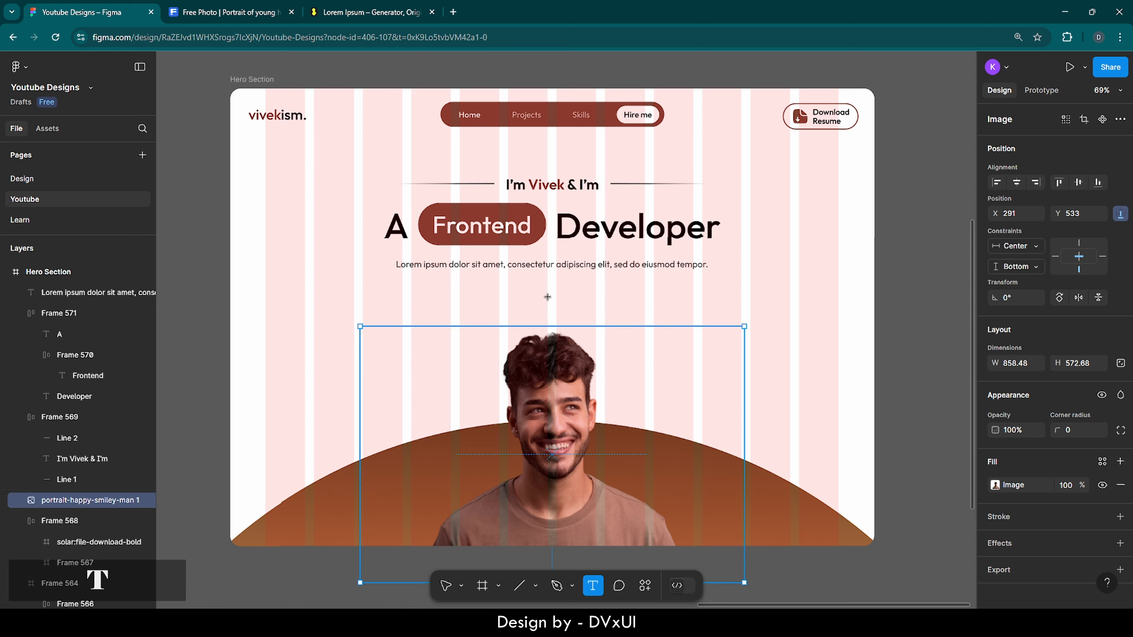
pyautogui.click(471, 294)
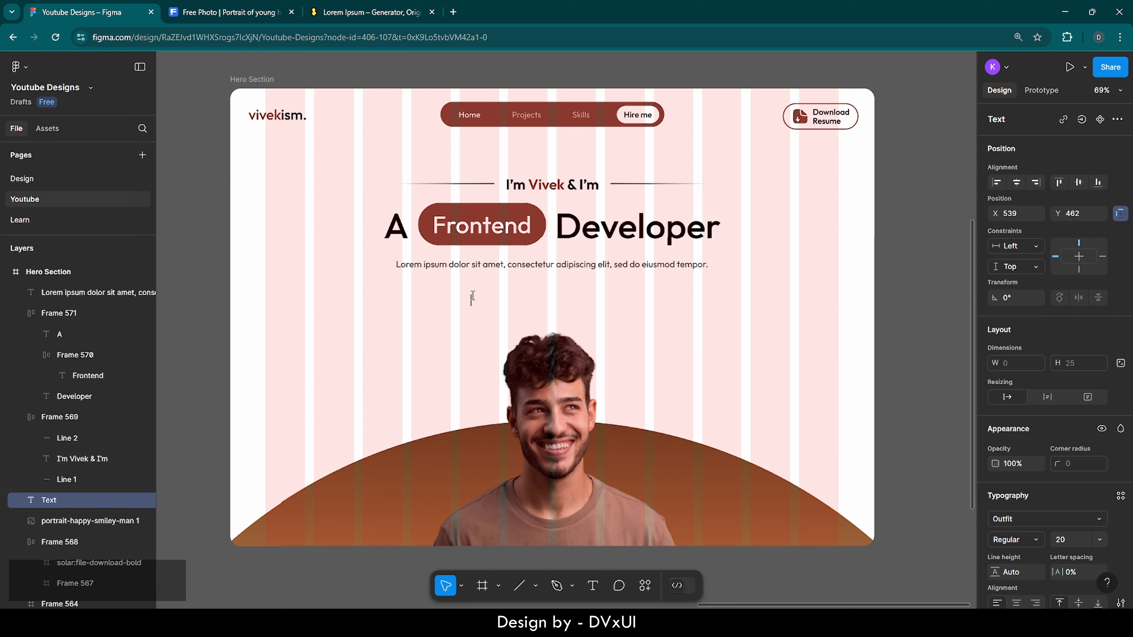
pyautogui.write('Explore')
pyautogui.press('space')
pyautogui.write('more.')
pyautogui.scroll(3, 562, 273)
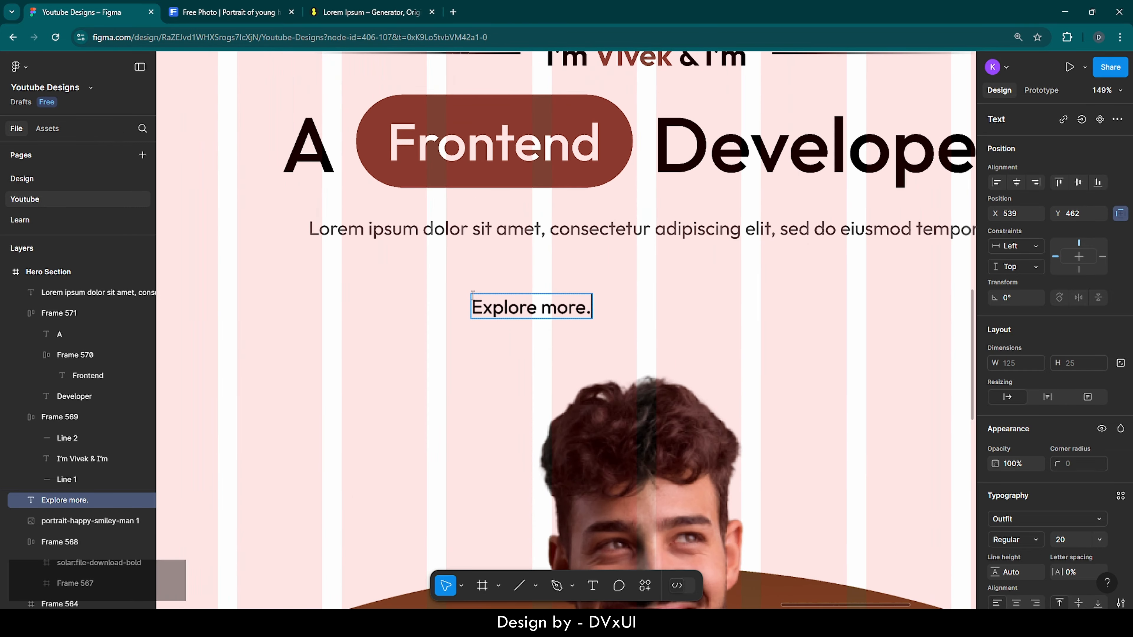
pyautogui.scroll(5, 562, 275)
pyautogui.press('Escape')
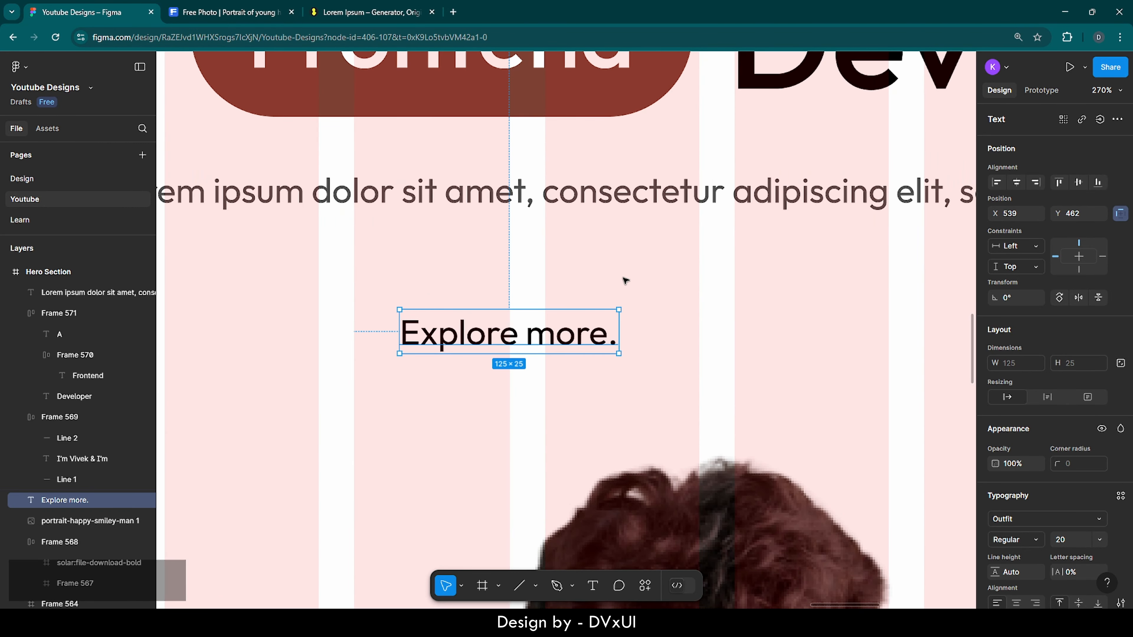
# Step: Wrap the "Explore more." text in an auto layout frame and fill the frame with the page's dark red 7D4133
pyautogui.rightClick(506, 337)
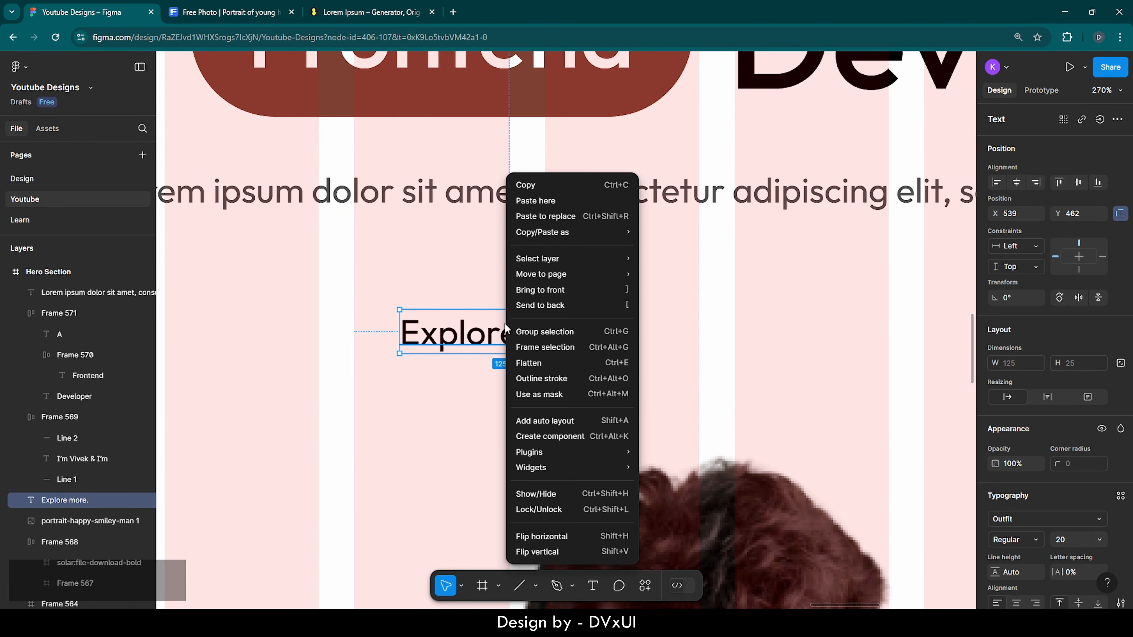
pyautogui.click(536, 421)
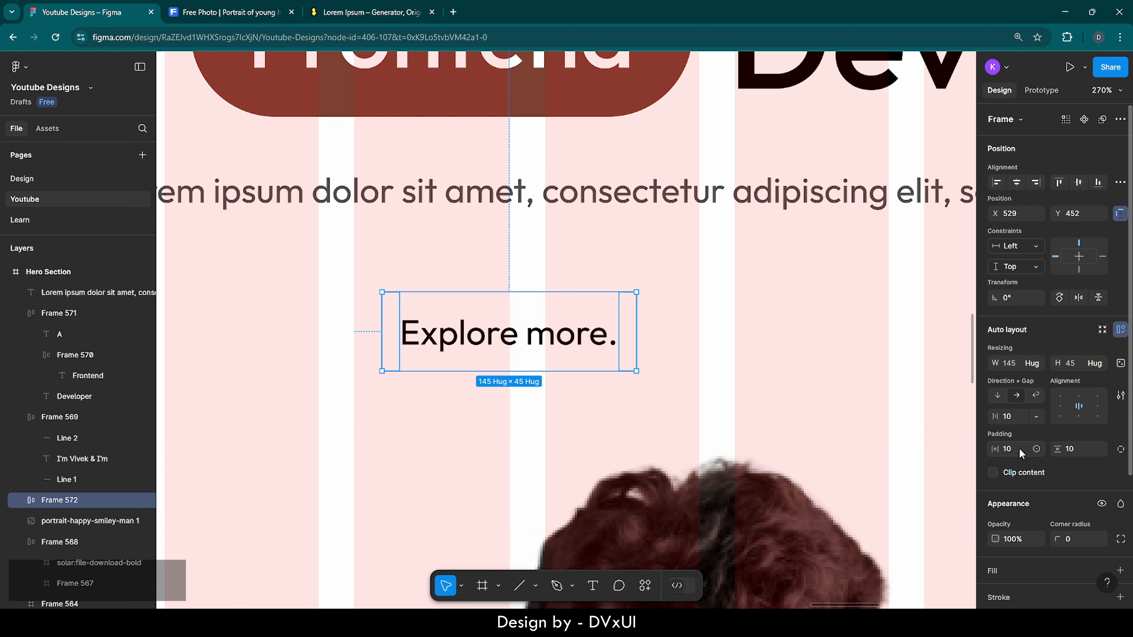
pyautogui.scroll(-2, 1019, 448)
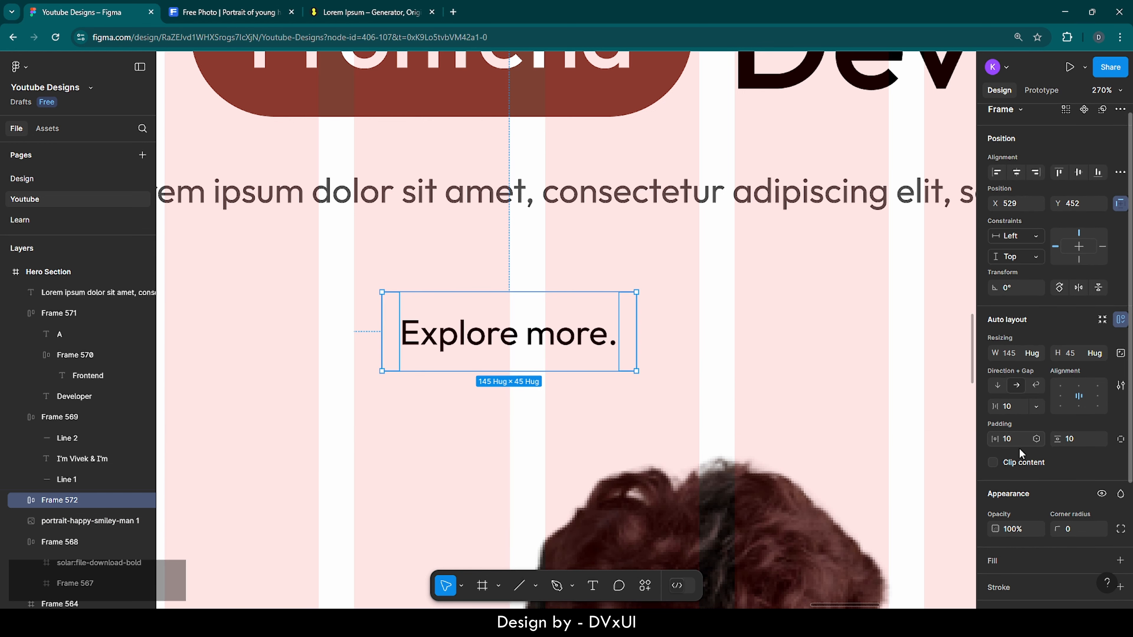
pyautogui.scroll(-1, 1019, 448)
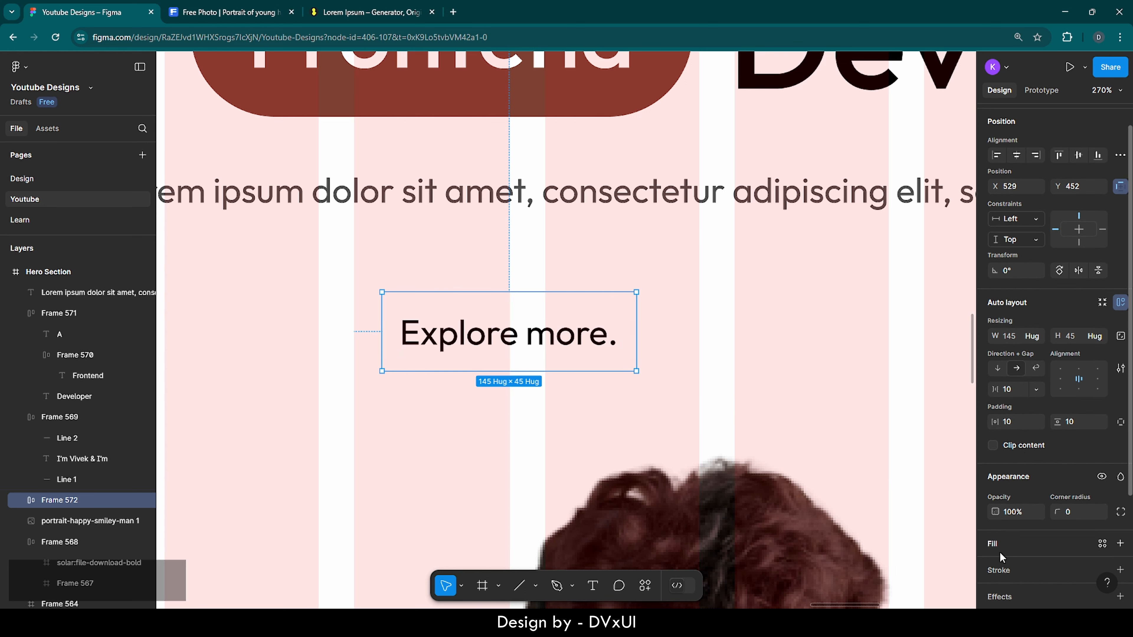
pyautogui.scroll(-2, 998, 543)
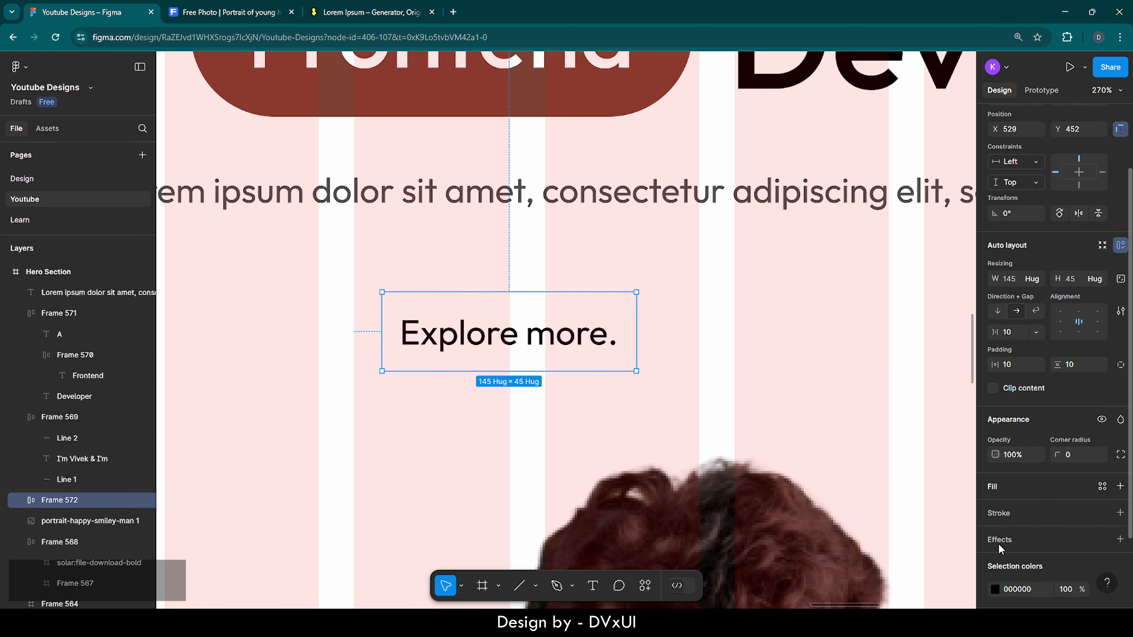
pyautogui.click(1004, 490)
pyautogui.click(995, 510)
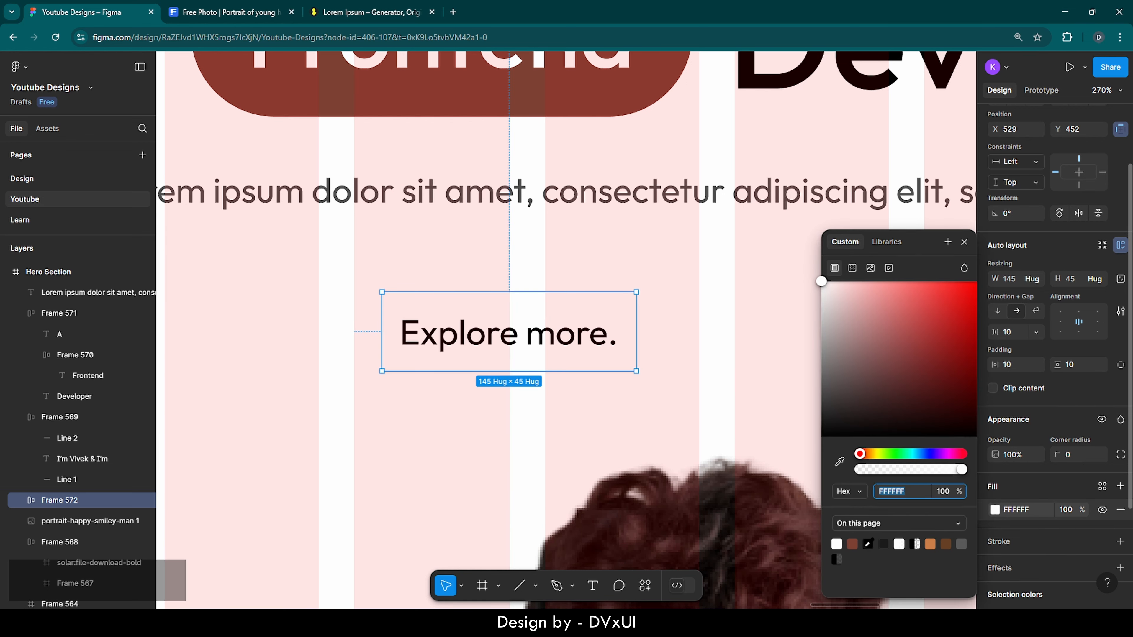
pyautogui.click(852, 544)
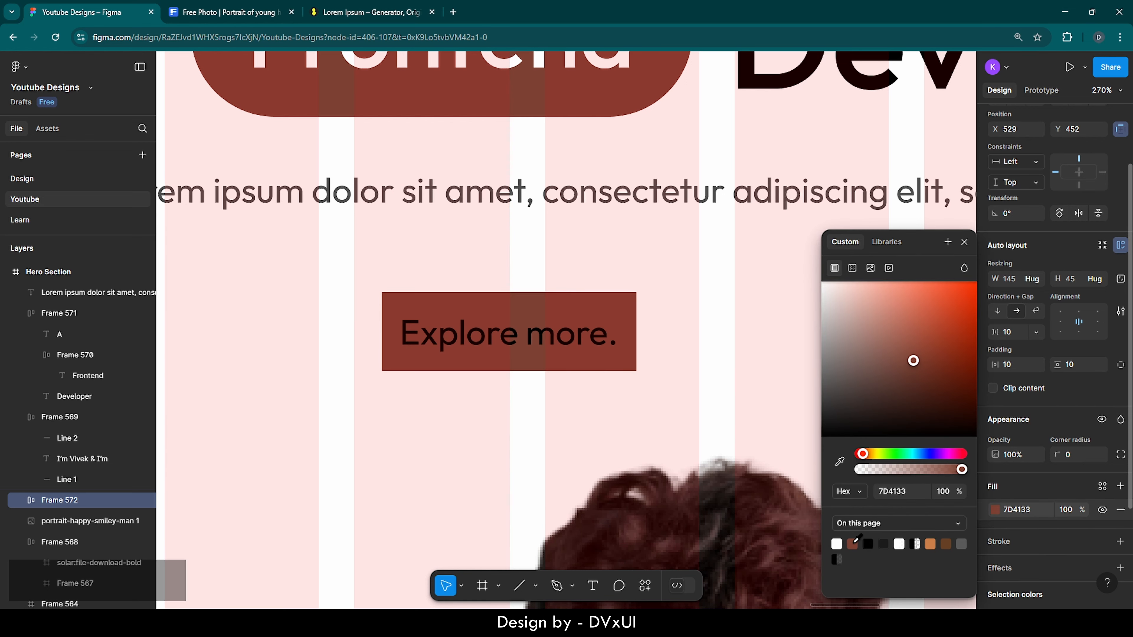
# Step: Change the fill of the "Explore more." text to white
pyautogui.click(589, 342)
pyautogui.click(1032, 520)
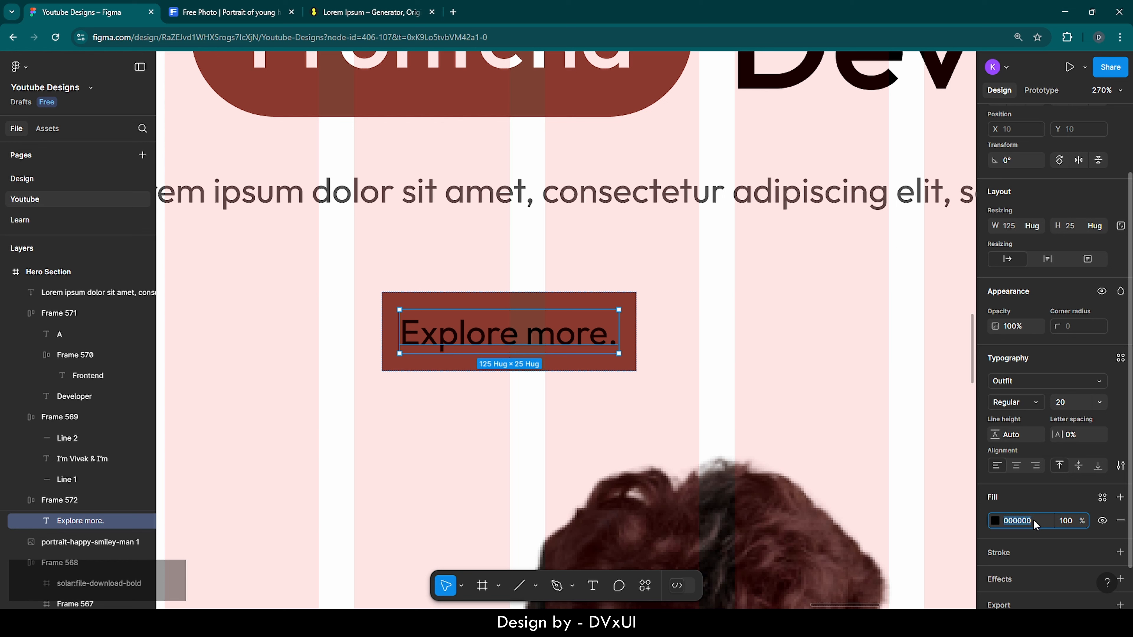
pyautogui.write('white')
pyautogui.press('Return')
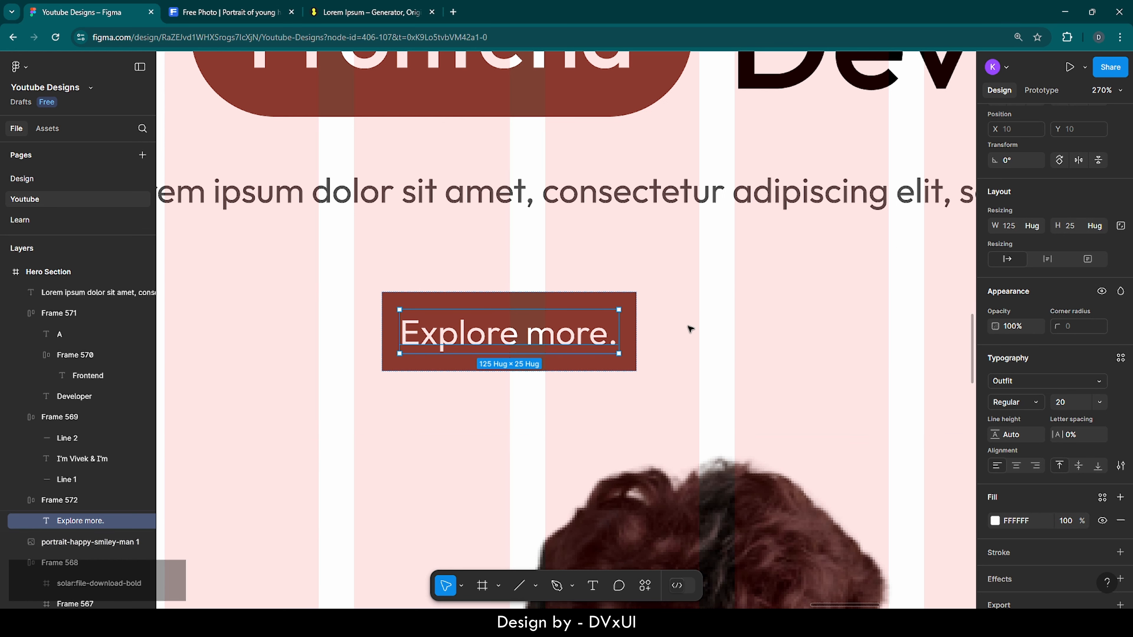
# Step: Set the "Explore more." button frame's horizontal padding to 22 and its vertical padding to 16
pyautogui.click(632, 308)
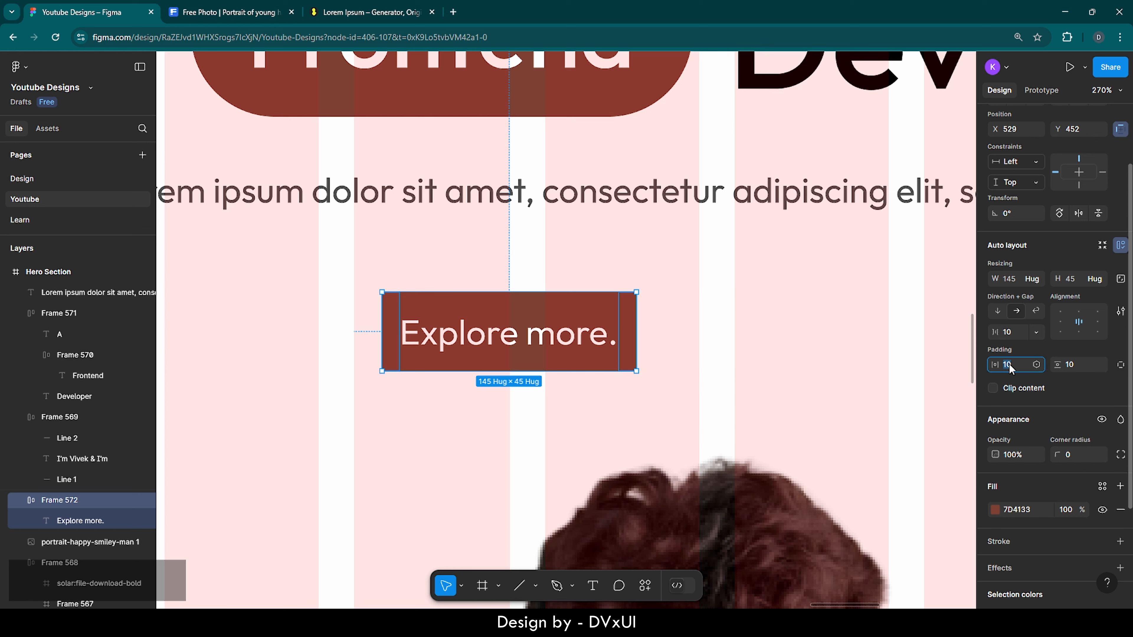
pyautogui.write('22')
pyautogui.press('Return')
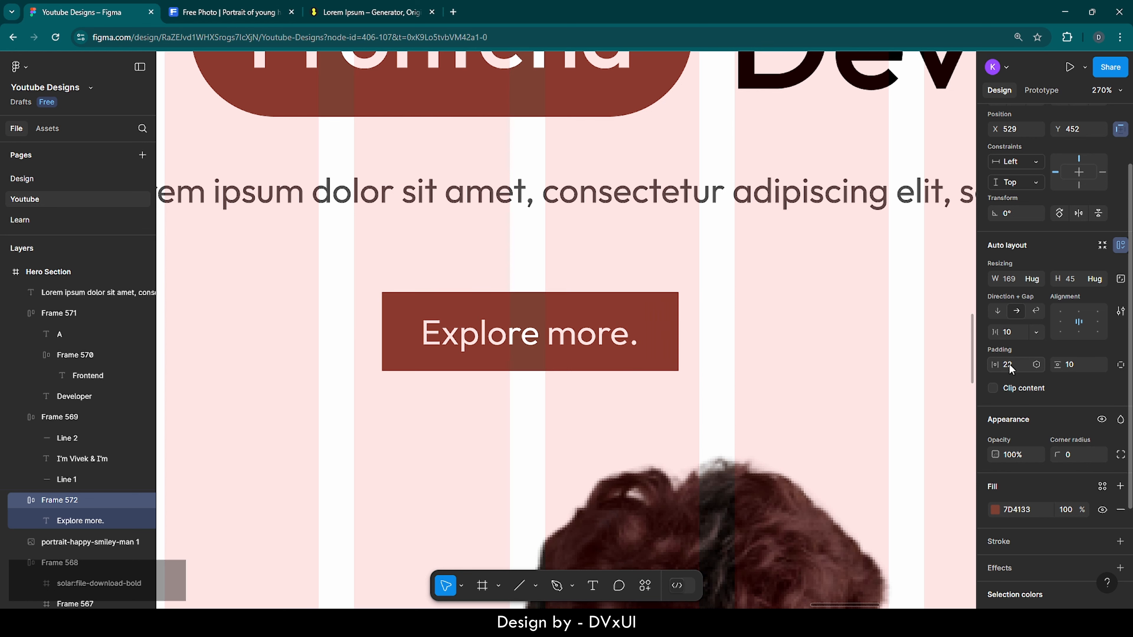
pyautogui.click(1076, 366)
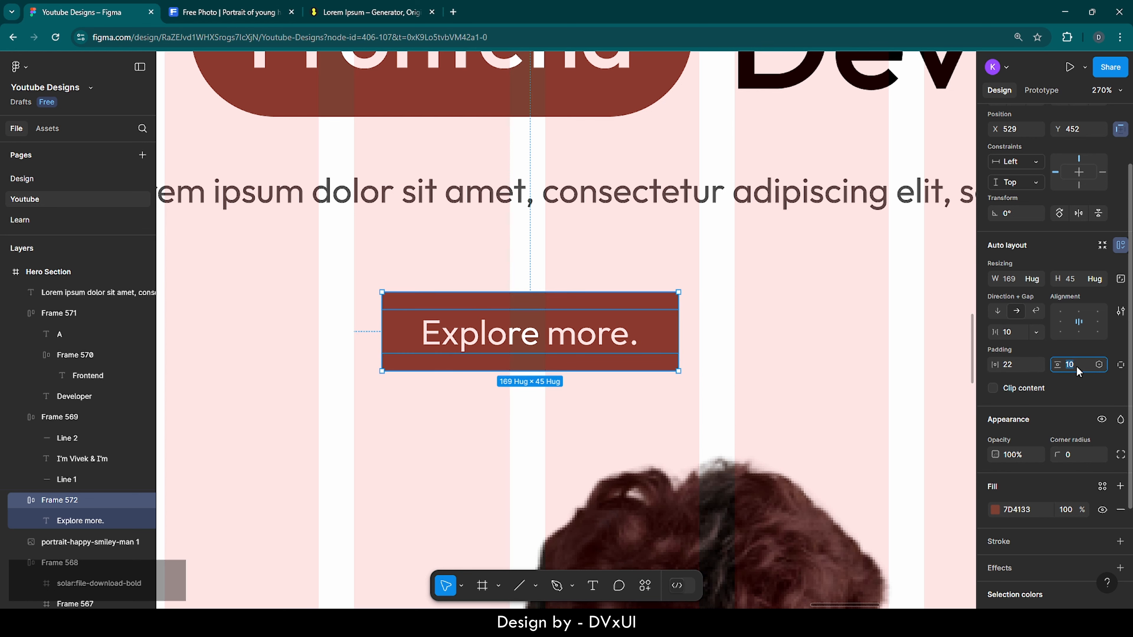
pyautogui.write('16')
pyautogui.press('Return')
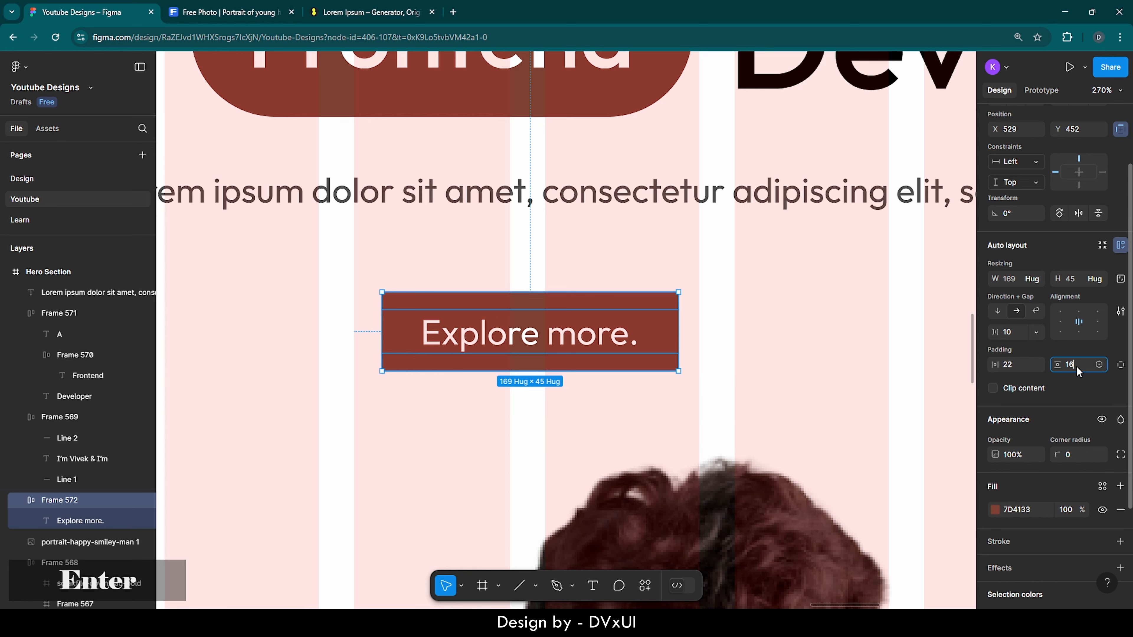
# Step: Round the "Explore more." button frame with a corner radius of 40 and deselect it
pyautogui.click(1084, 455)
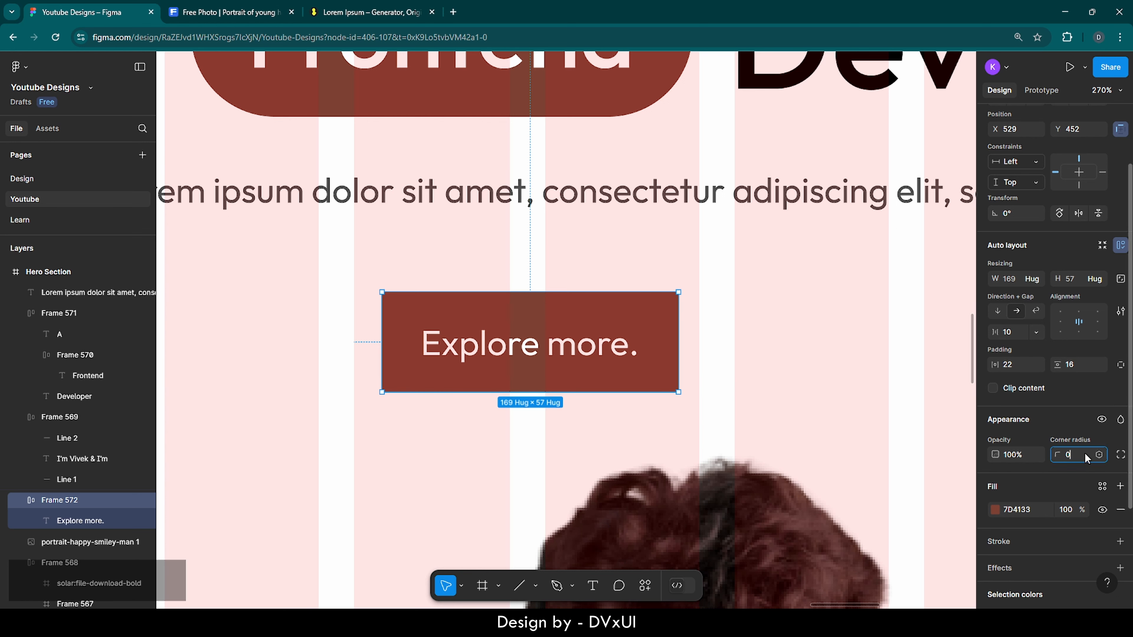
pyautogui.hotkey('shift', 'Up')
pyautogui.hotkey('shift', 'Up')
pyautogui.hotkey('shift', 'Up')
pyautogui.hotkey('shift', 'Up')
pyautogui.hotkey('shift', 'Up')
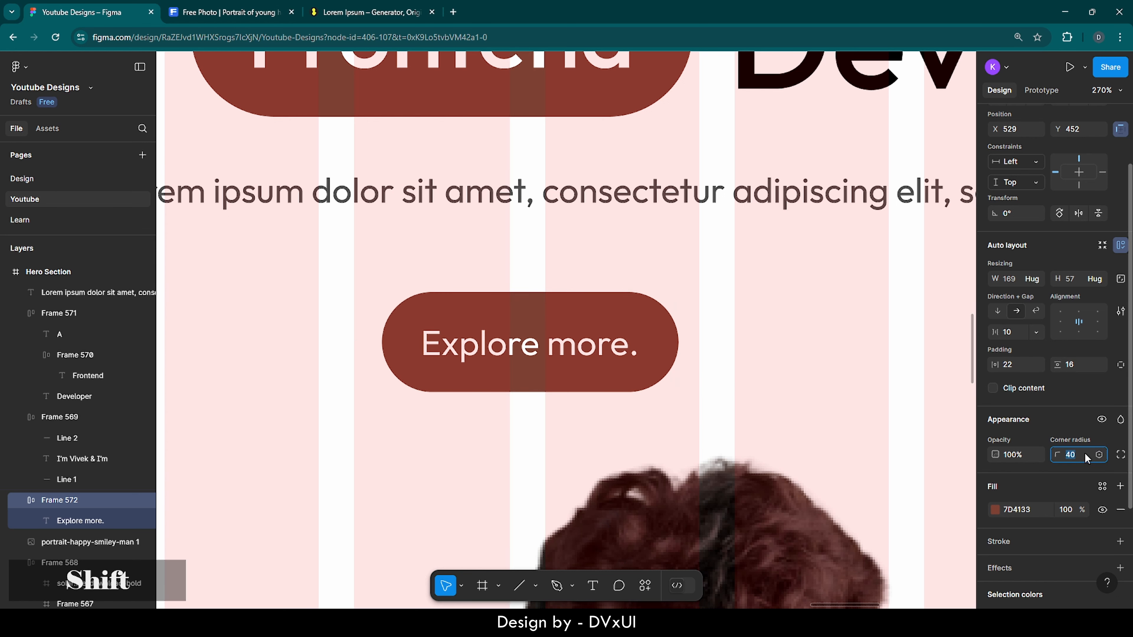
pyautogui.click(662, 337)
pyautogui.click(734, 352)
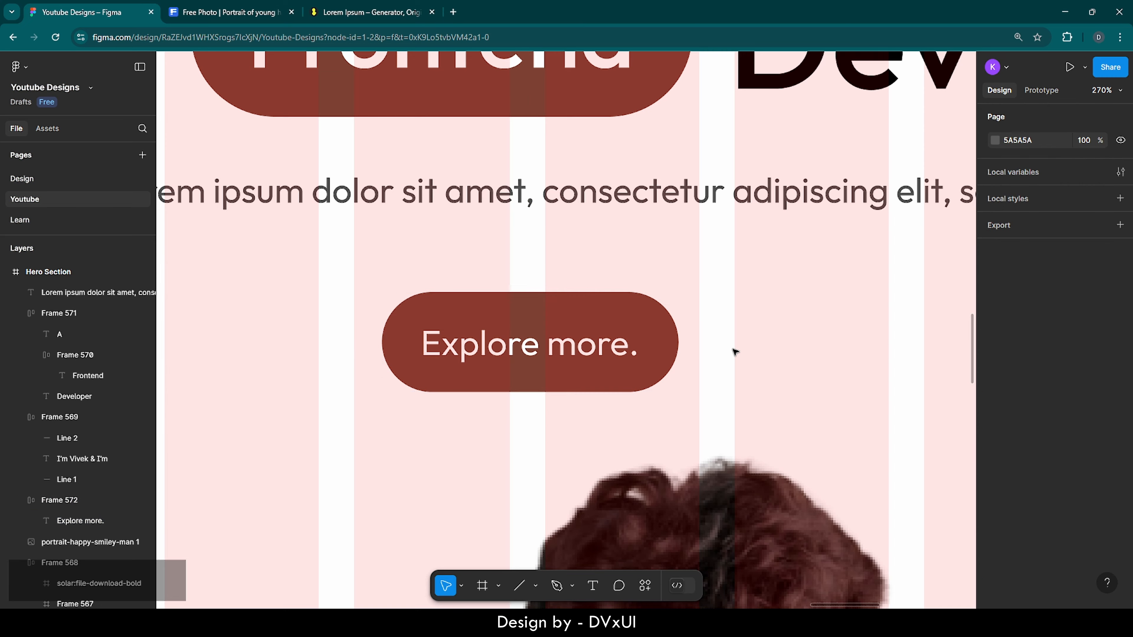
# Step: Change the font weight of the "Explore more." button text to Medium and deselect it
pyautogui.scroll(-5, 733, 353)
pyautogui.hscroll(5, 735, 352)
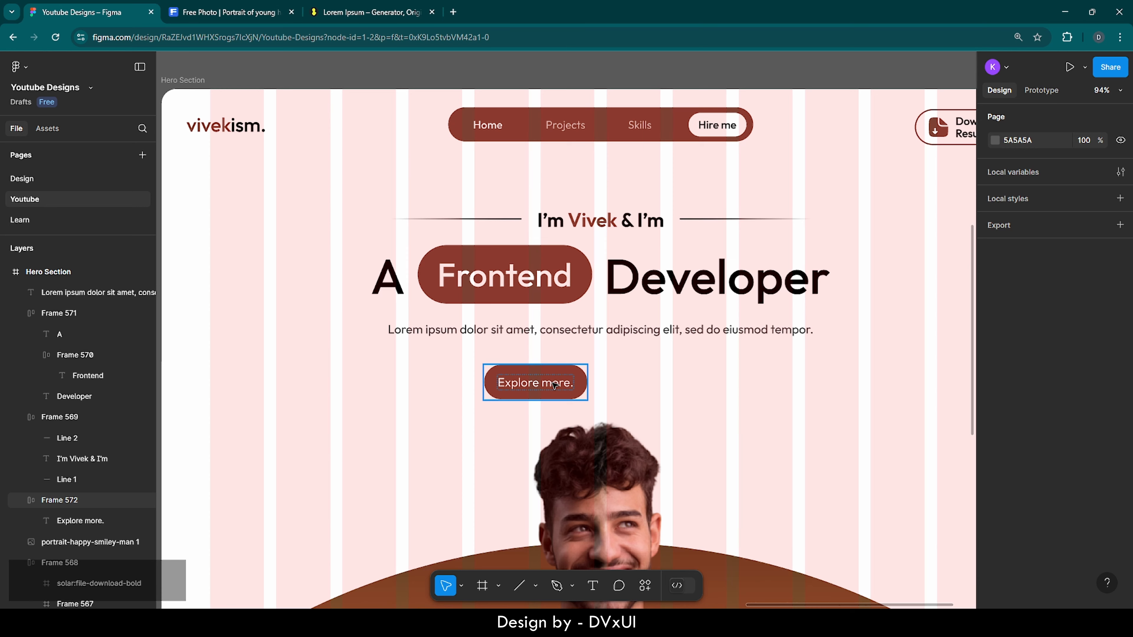
pyautogui.scroll(-1, 553, 385)
pyautogui.hscroll(1, 554, 384)
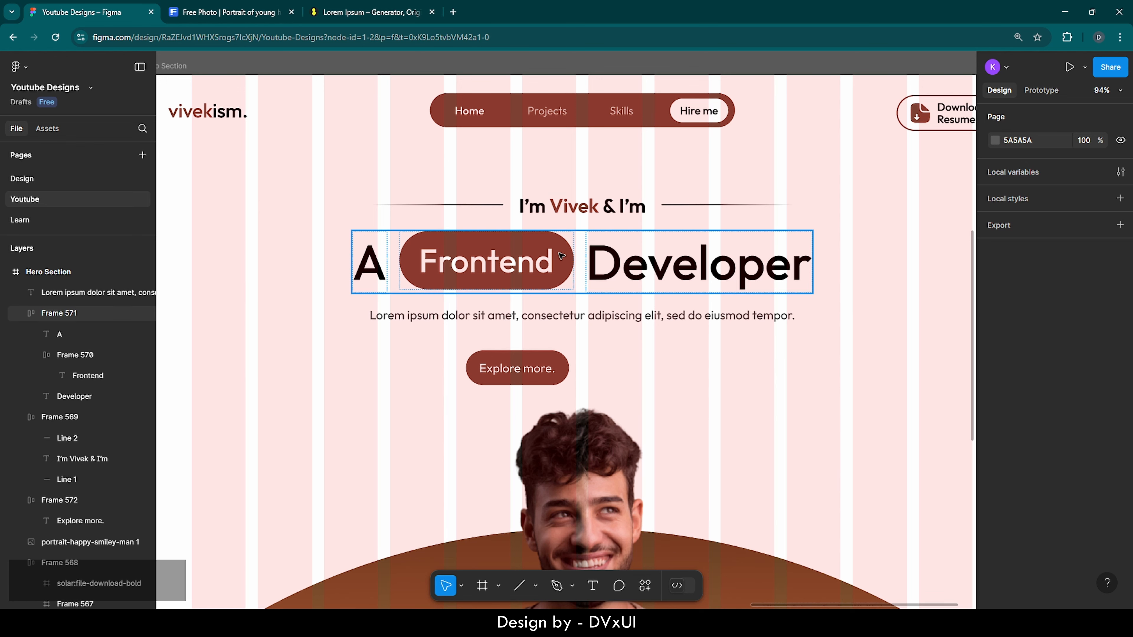
pyautogui.click(553, 376)
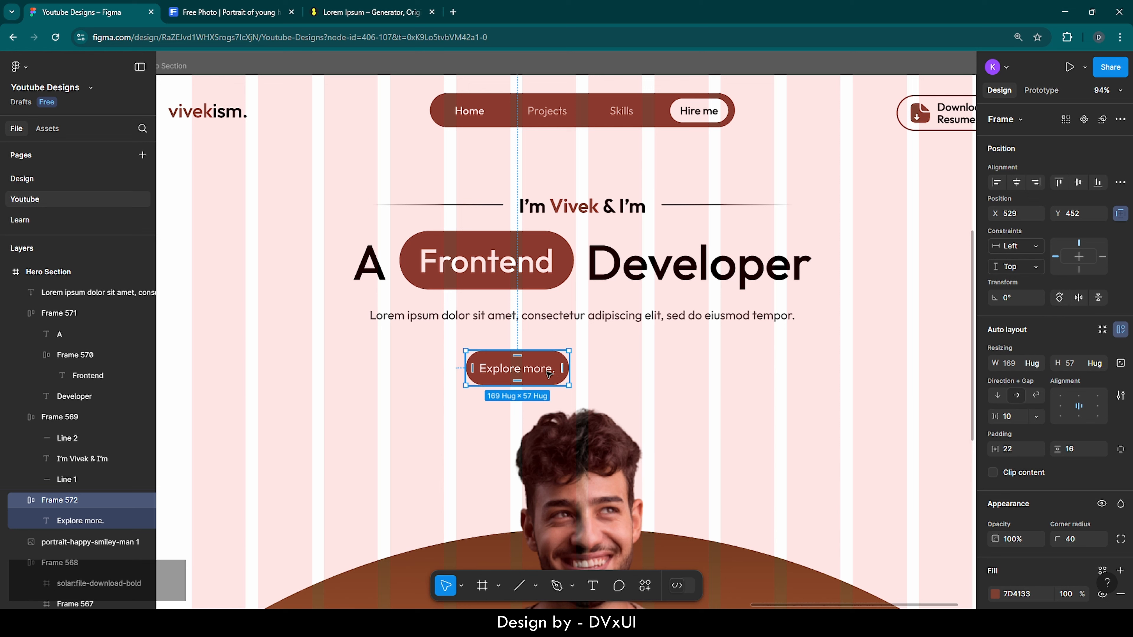
pyautogui.doubleClick(550, 374)
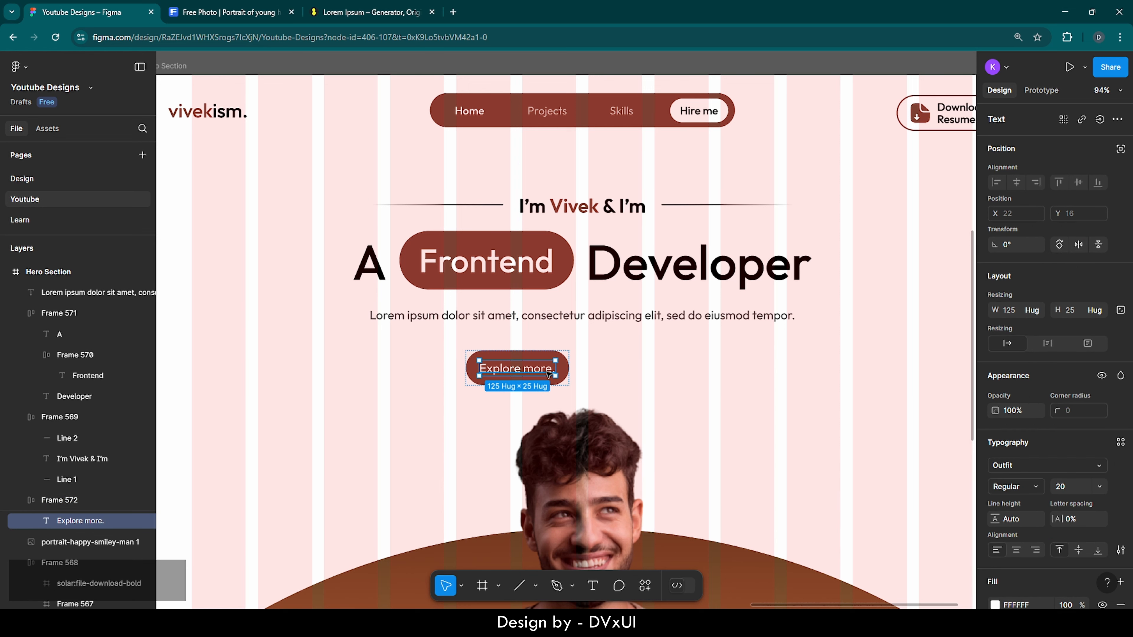
pyautogui.click(1015, 487)
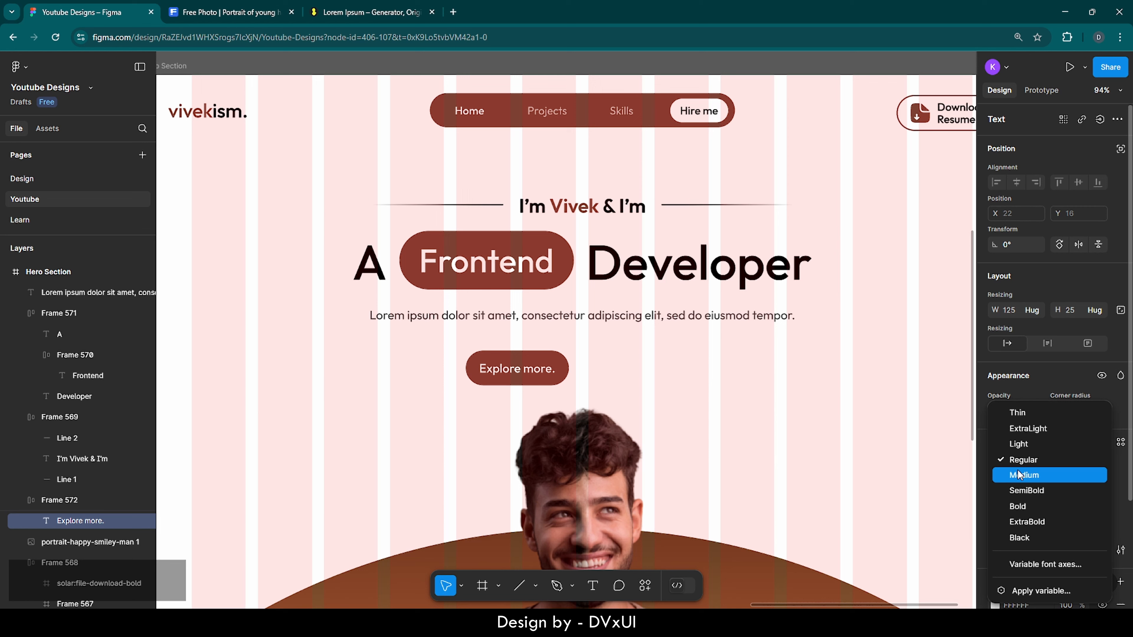
pyautogui.click(1018, 471)
pyautogui.click(598, 370)
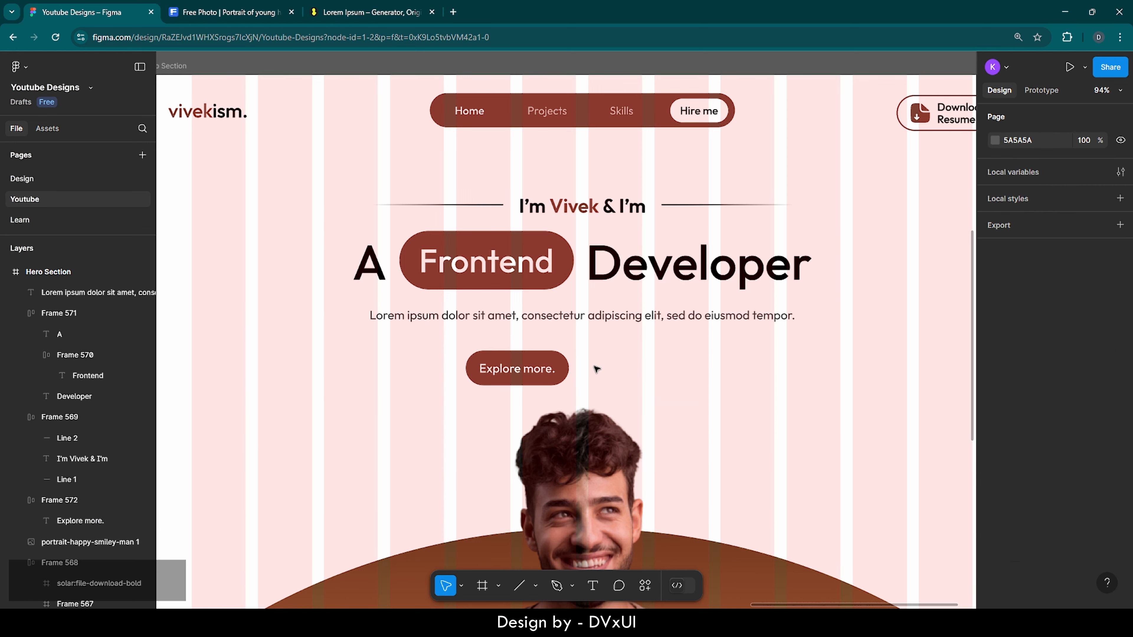
# Step: Duplicate the "Explore more." button and place the copy beside the original on the same line, at X 706
pyautogui.click(552, 368)
pyautogui.hotkey('ctrl', 'c')
pyautogui.hotkey('ctrl', 'v')
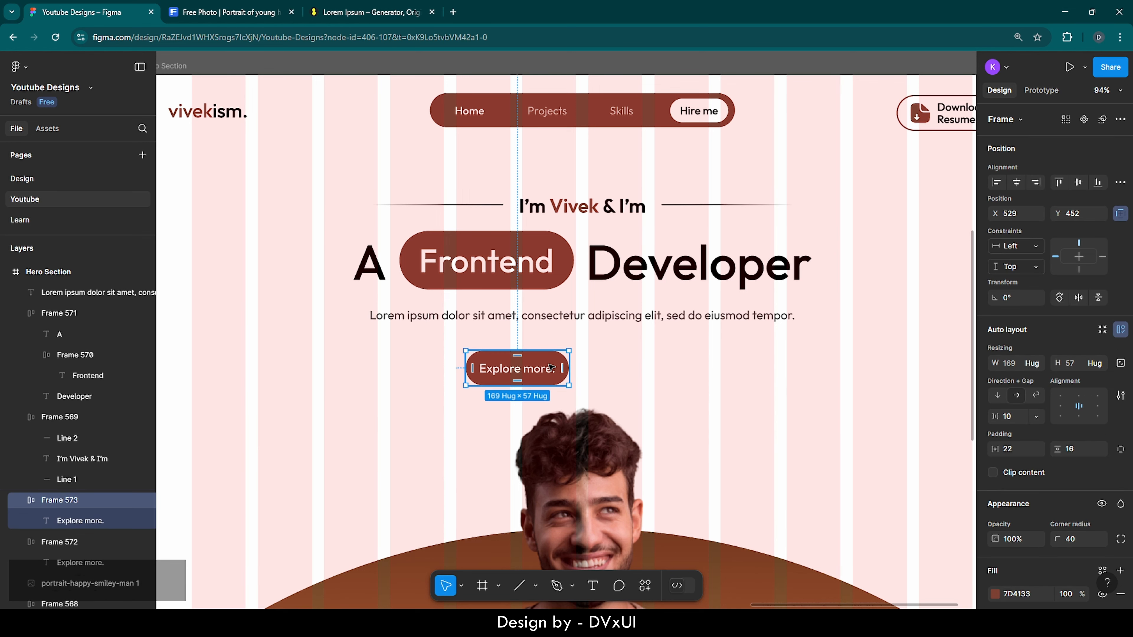
pyautogui.moveTo(552, 369); pyautogui.dragTo(659, 368)
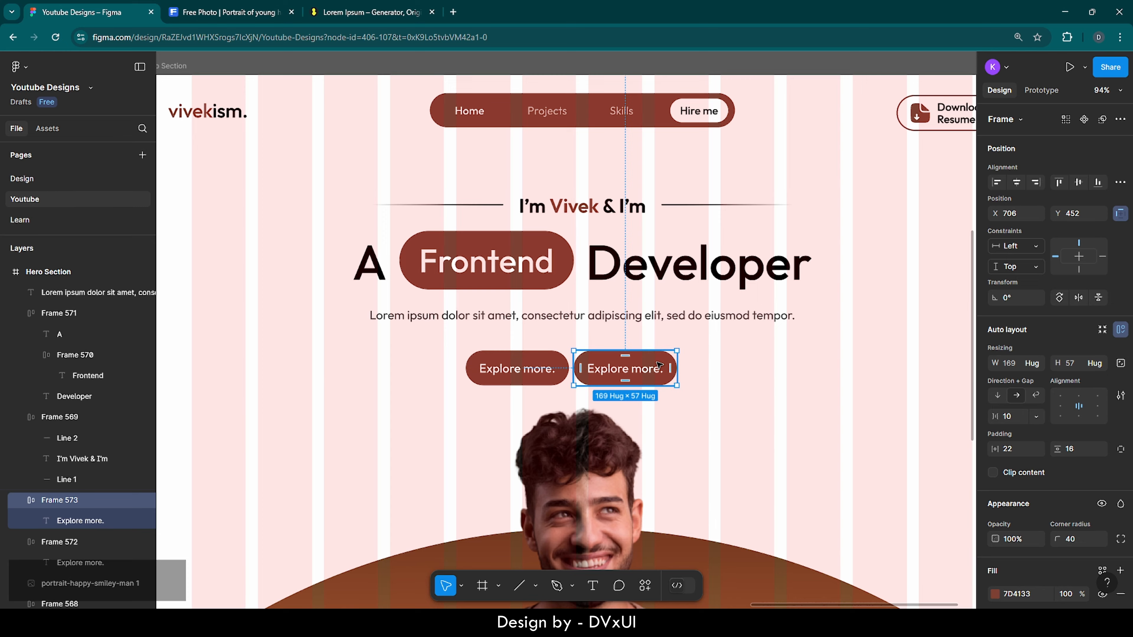
# Step: Remove the fill from the copied "Explore more." button and add a stroke to it
pyautogui.scroll(5, 659, 369)
pyautogui.scroll(-3, 984, 488)
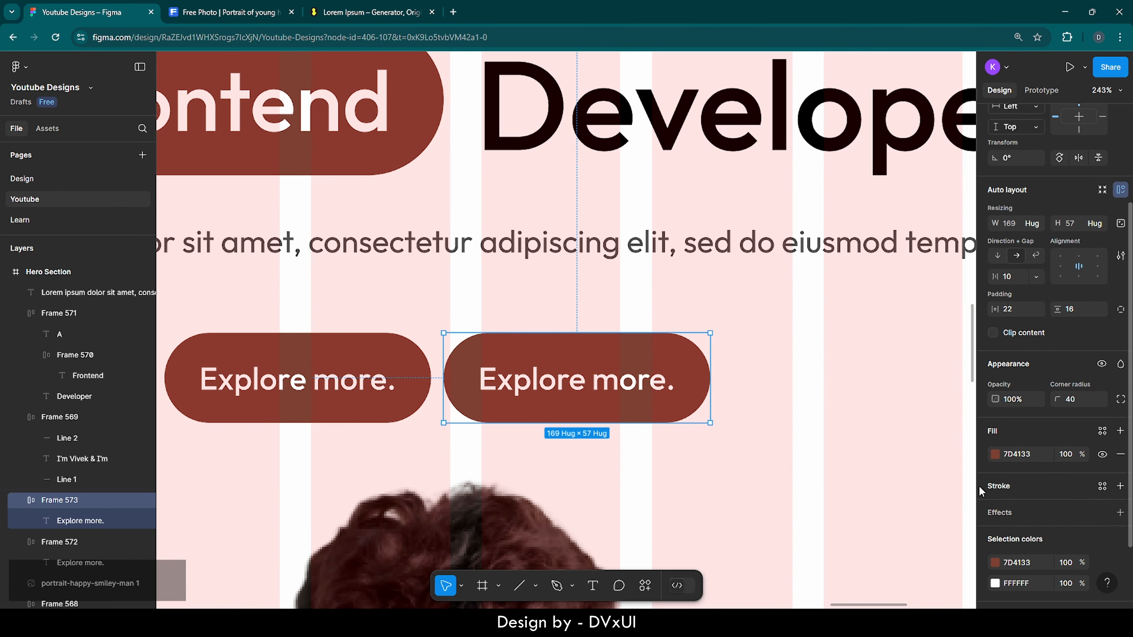
pyautogui.click(1120, 455)
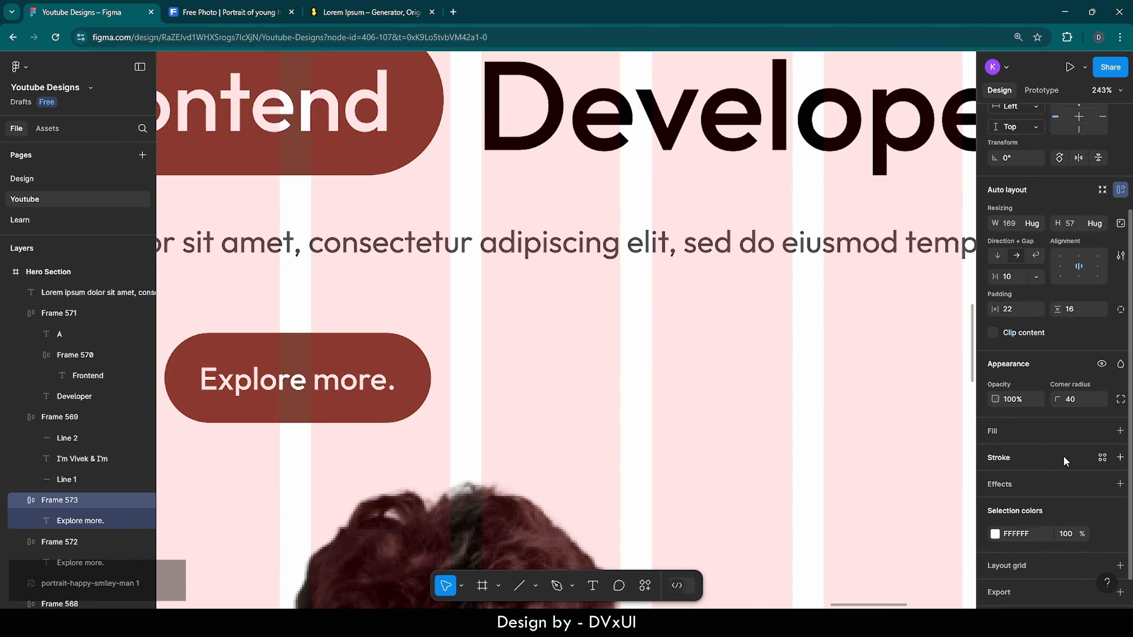
pyautogui.click(1120, 458)
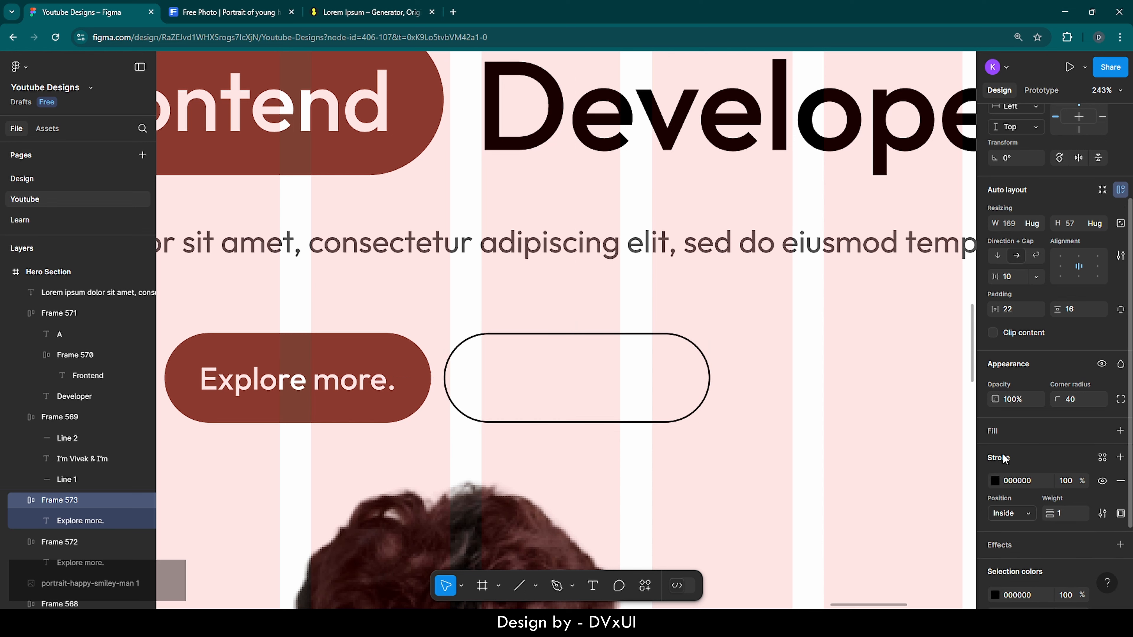
# Step: Change the text fill of the outlined "Explore more." button to the page's dark red 7D4133
pyautogui.doubleClick(589, 379)
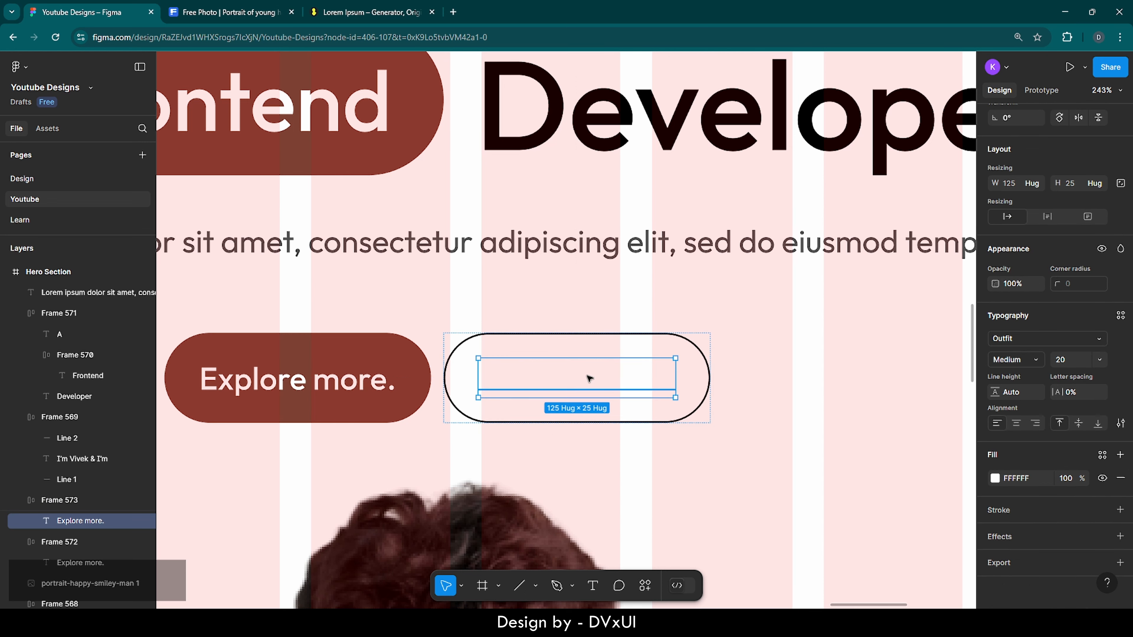
pyautogui.click(995, 479)
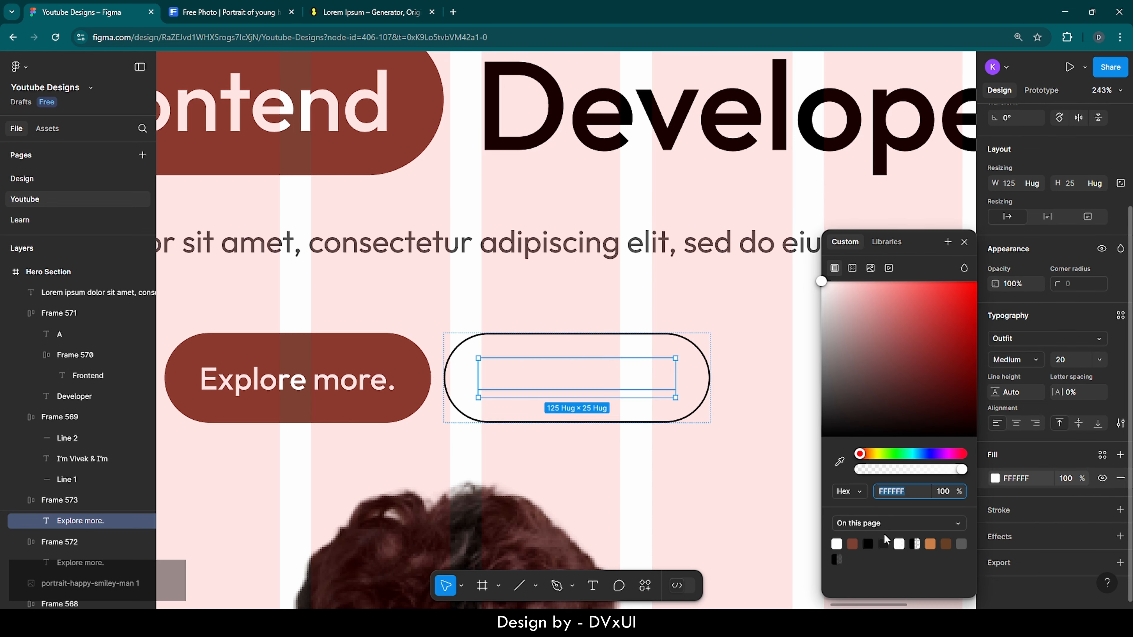
pyautogui.click(852, 544)
pyautogui.click(763, 432)
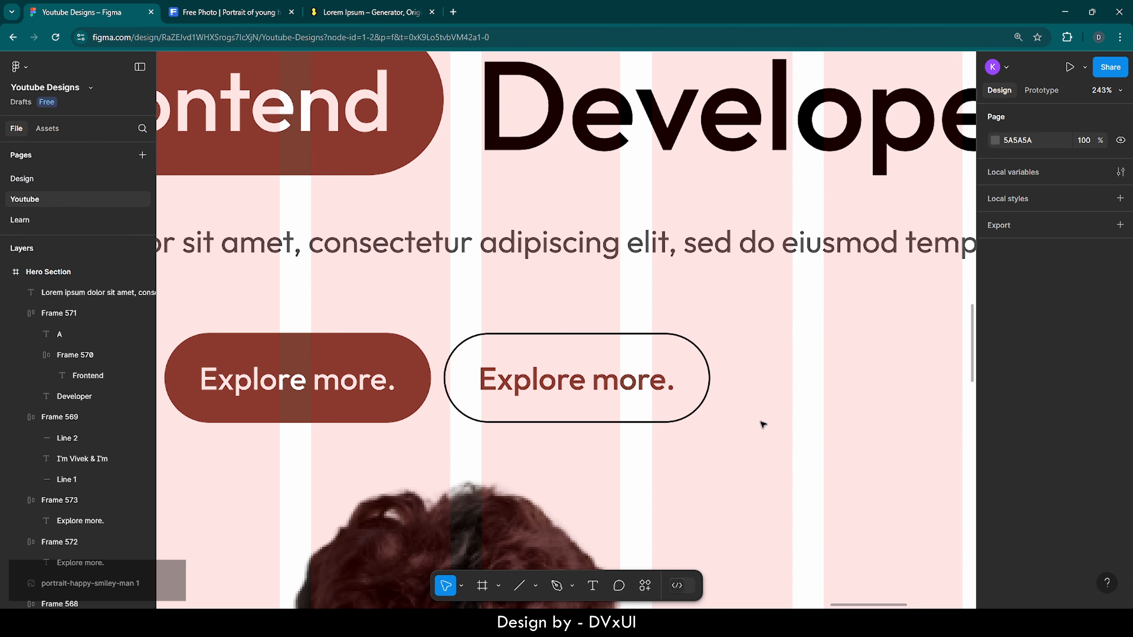
# Step: Set the outlined button's stroke to dark red 7D4133 with a weight of 2 and deselect it
pyautogui.click(704, 353)
pyautogui.scroll(-5, 1019, 535)
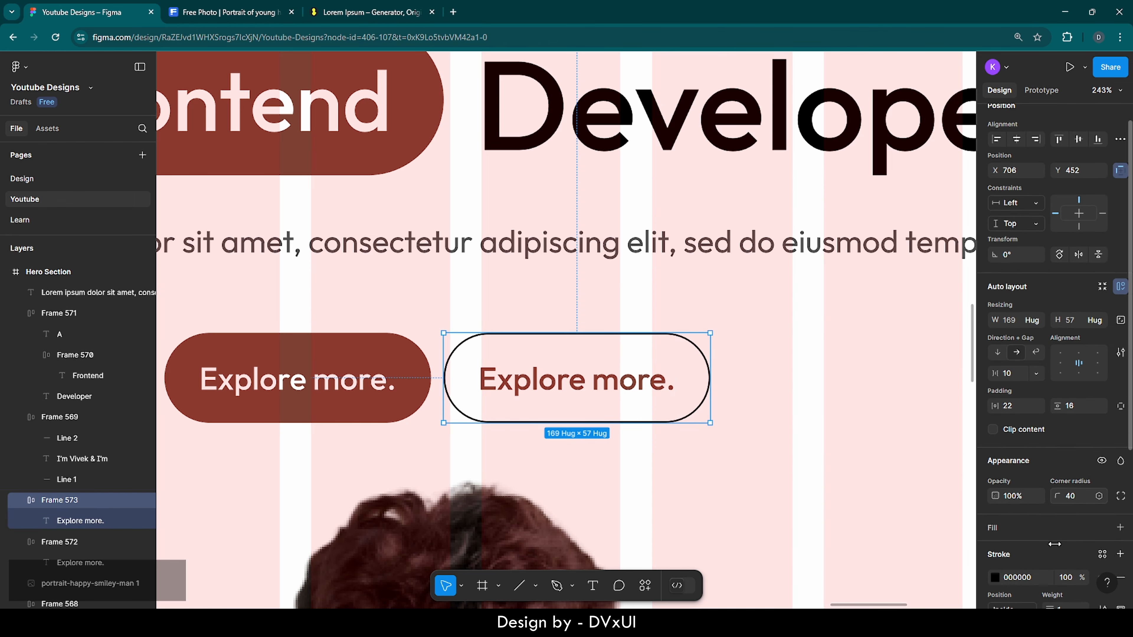
pyautogui.click(994, 531)
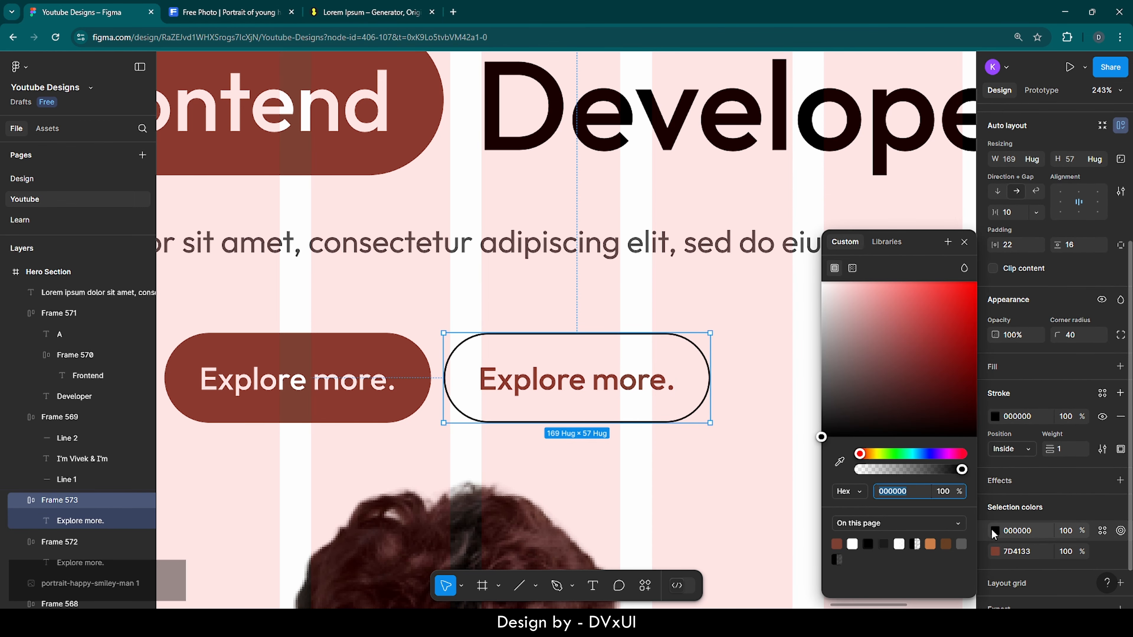
pyautogui.click(836, 543)
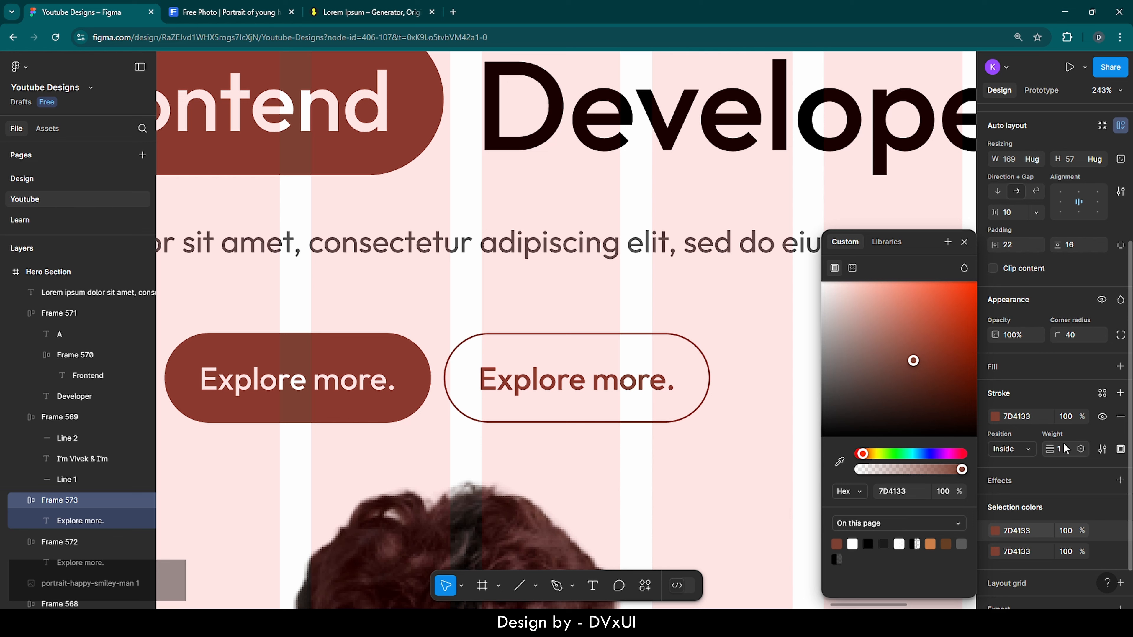
pyautogui.click(1065, 453)
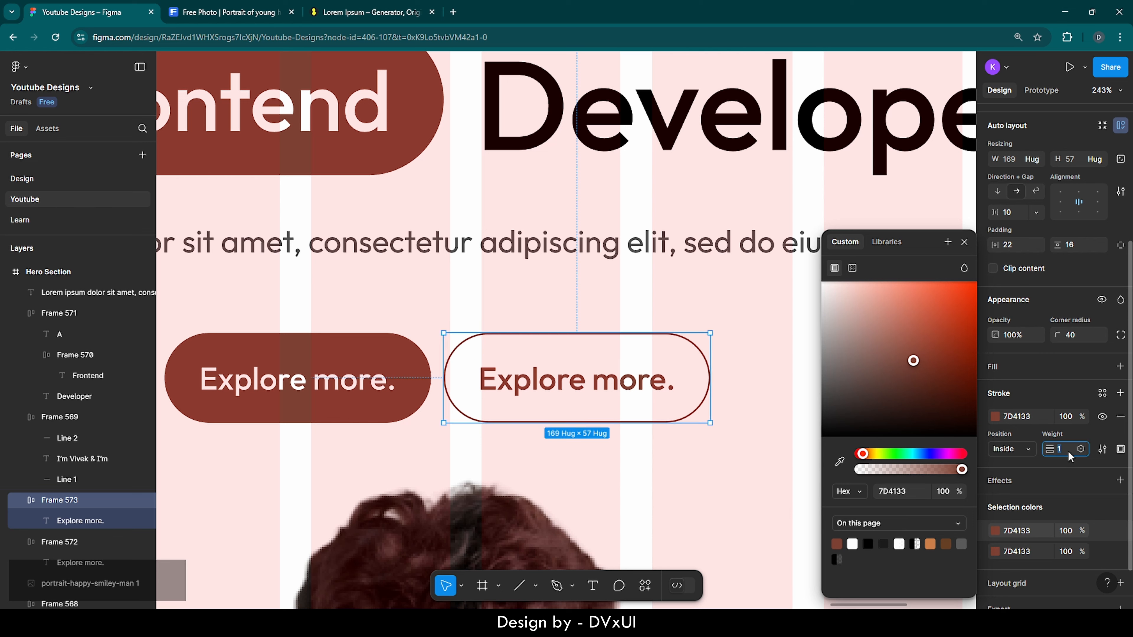
pyautogui.write('2')
pyautogui.press('Return')
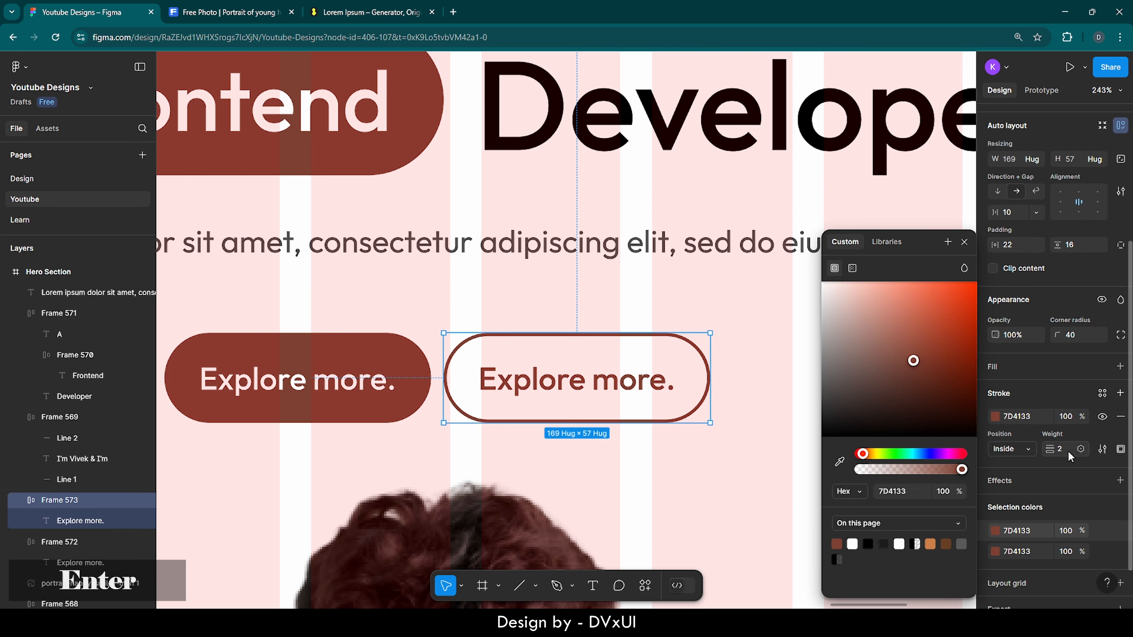
pyautogui.click(758, 332)
# Step: Wrap both "Explore more." buttons in a horizontal auto layout frame with a gap of 16
pyautogui.click(392, 382)
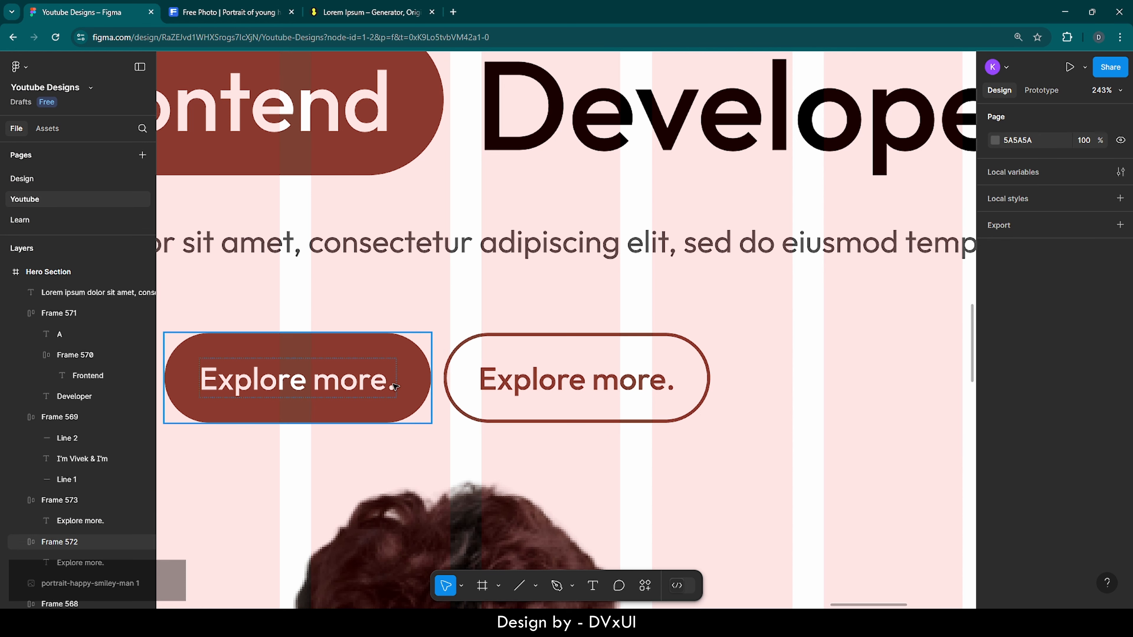
pyautogui.keyDown('shift'); pyautogui.click(458, 379); pyautogui.keyUp('shift')
pyautogui.rightClick(499, 381)
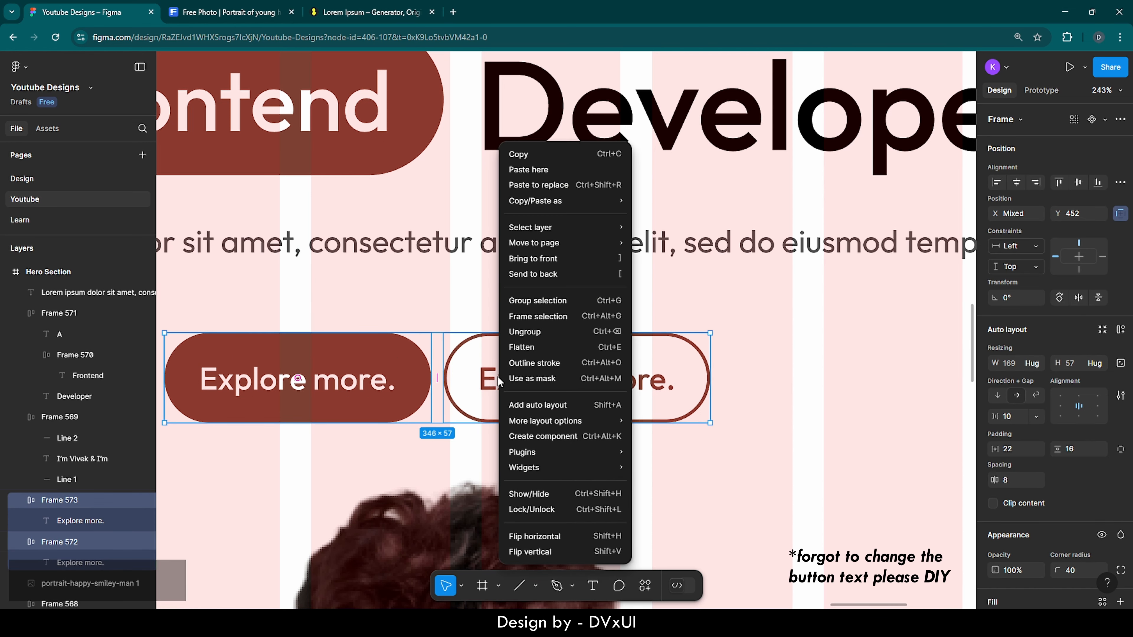
pyautogui.click(540, 404)
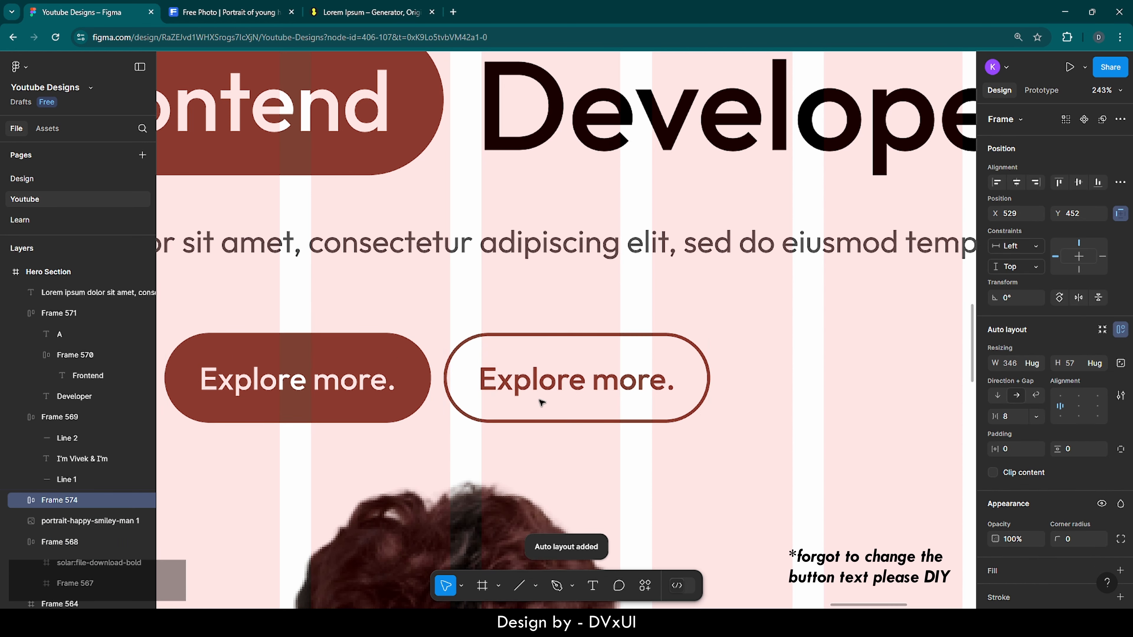
pyautogui.click(1012, 416)
pyautogui.write('16')
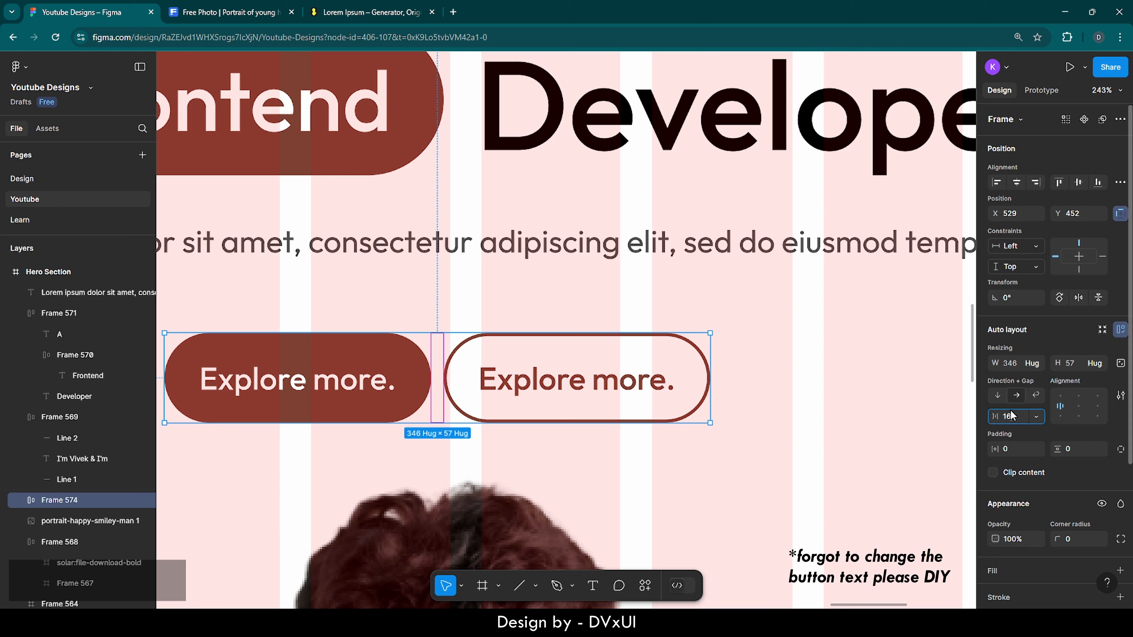
pyautogui.press('Return')
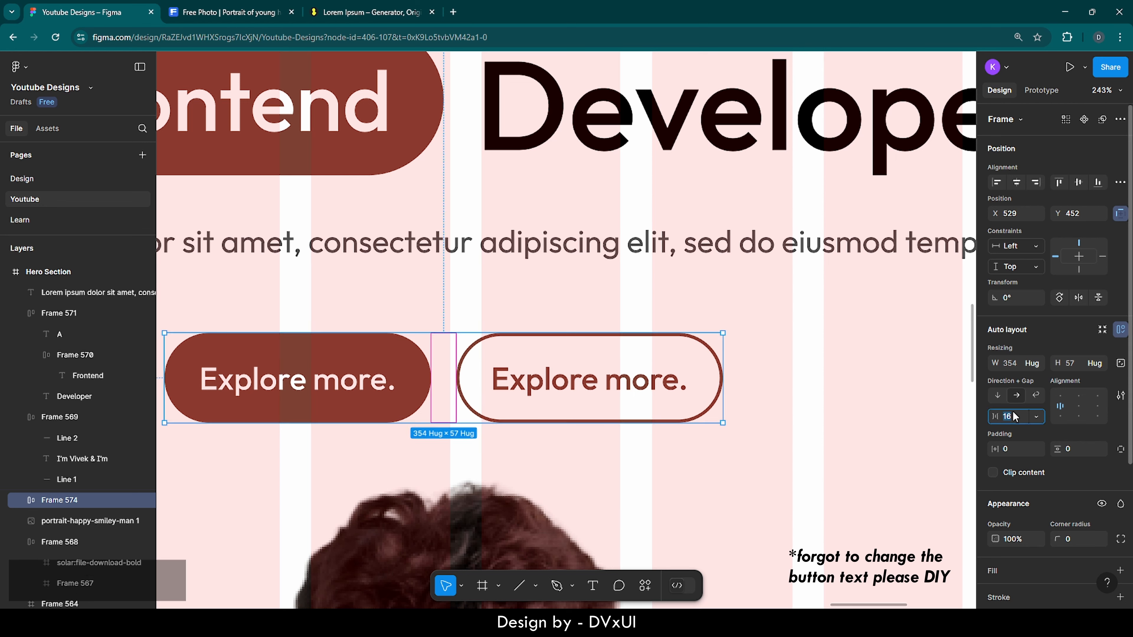
pyautogui.click(835, 354)
# Step: Center the two-button frame horizontally in the hero section and move it up to Y 431
pyautogui.click(565, 371)
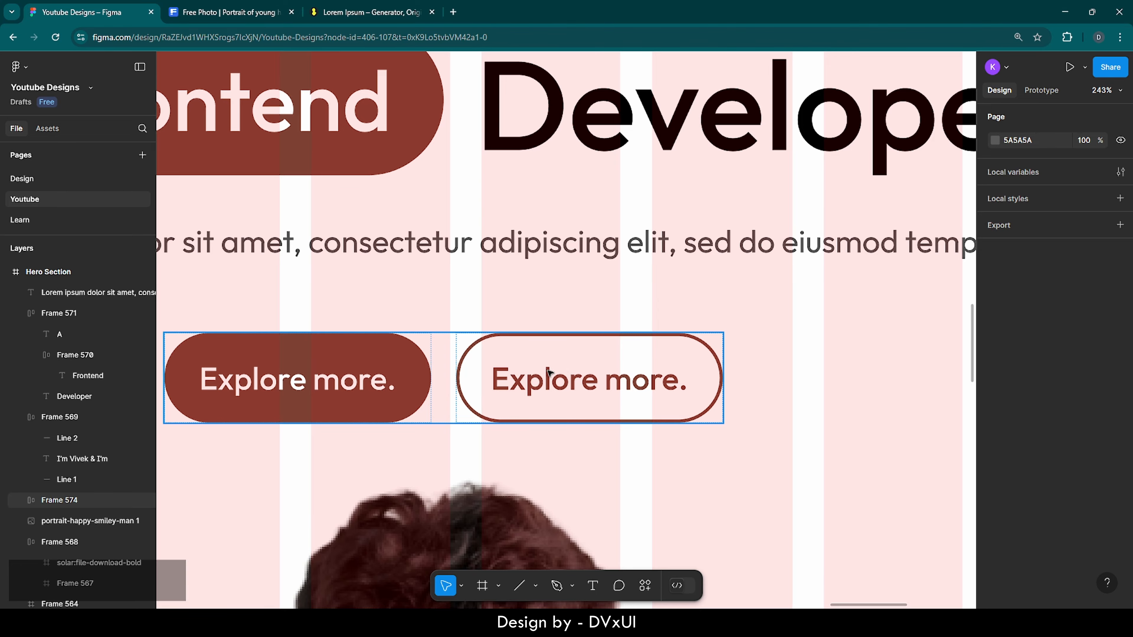
pyautogui.scroll(-10, 566, 371)
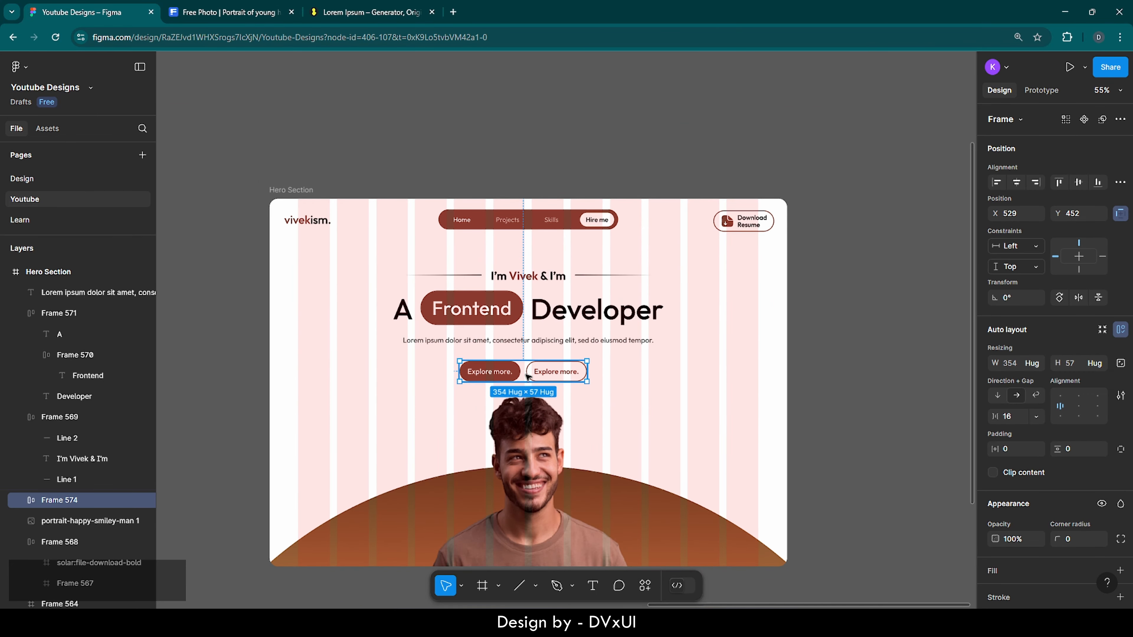
pyautogui.scroll(2, 527, 376)
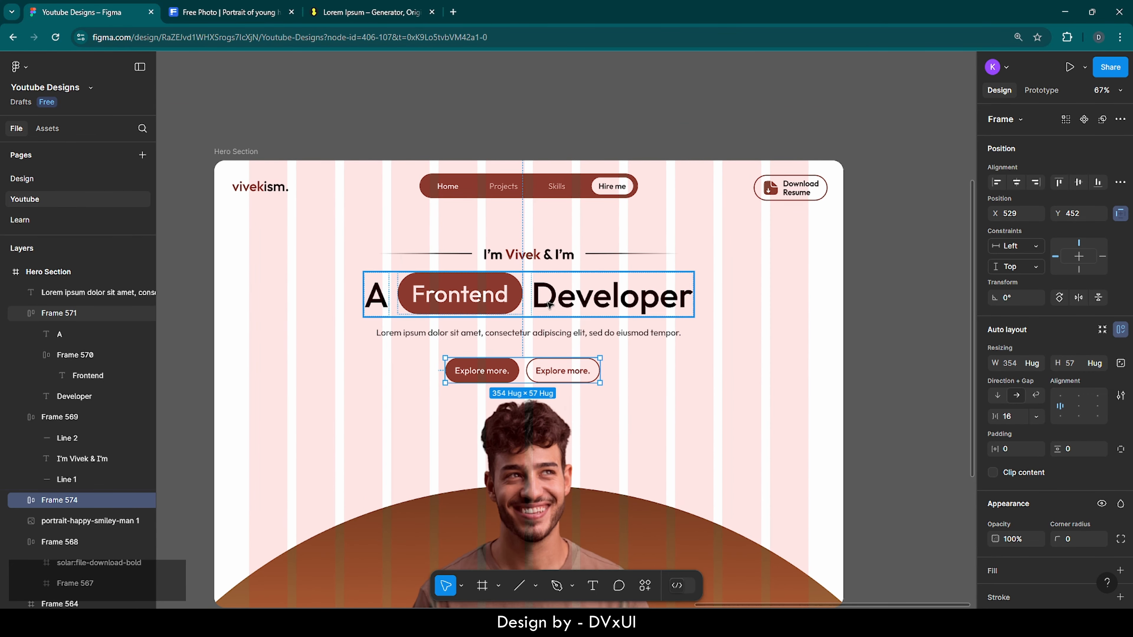
pyautogui.click(1016, 182)
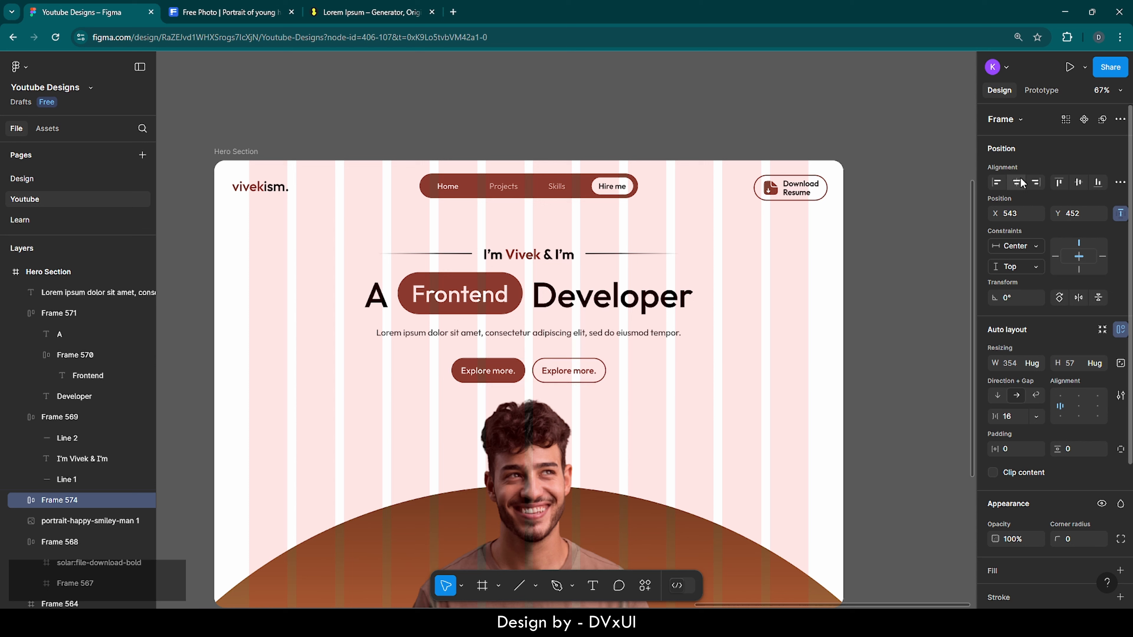
pyautogui.hotkey('shift', 'Up')
pyautogui.hotkey('shift', 'Up')
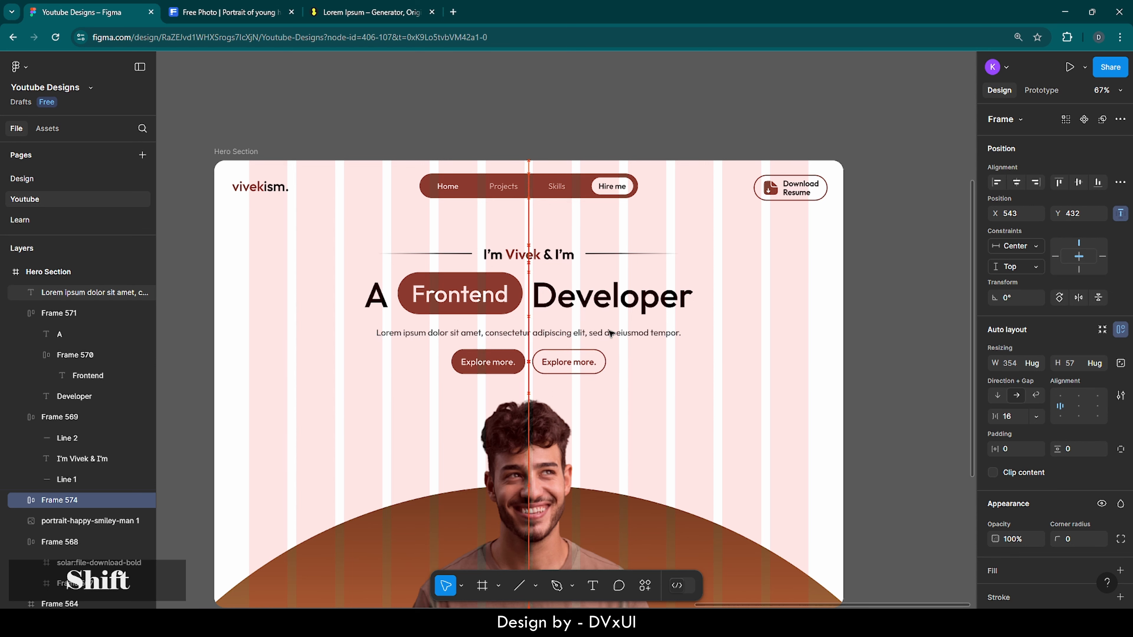
pyautogui.press('Up')
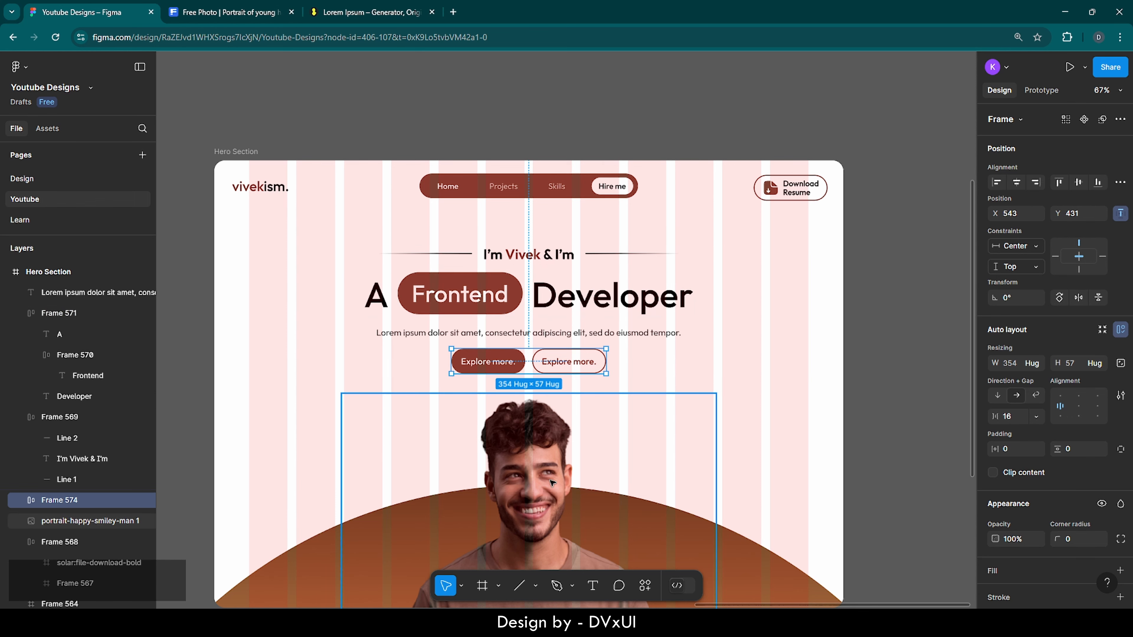
pyautogui.press('Escape')
# Step: Move the "A Frontend Developer" headline up to Y 250 and the lorem ipsum description up to Y 371
pyautogui.scroll(-3, 667, 358)
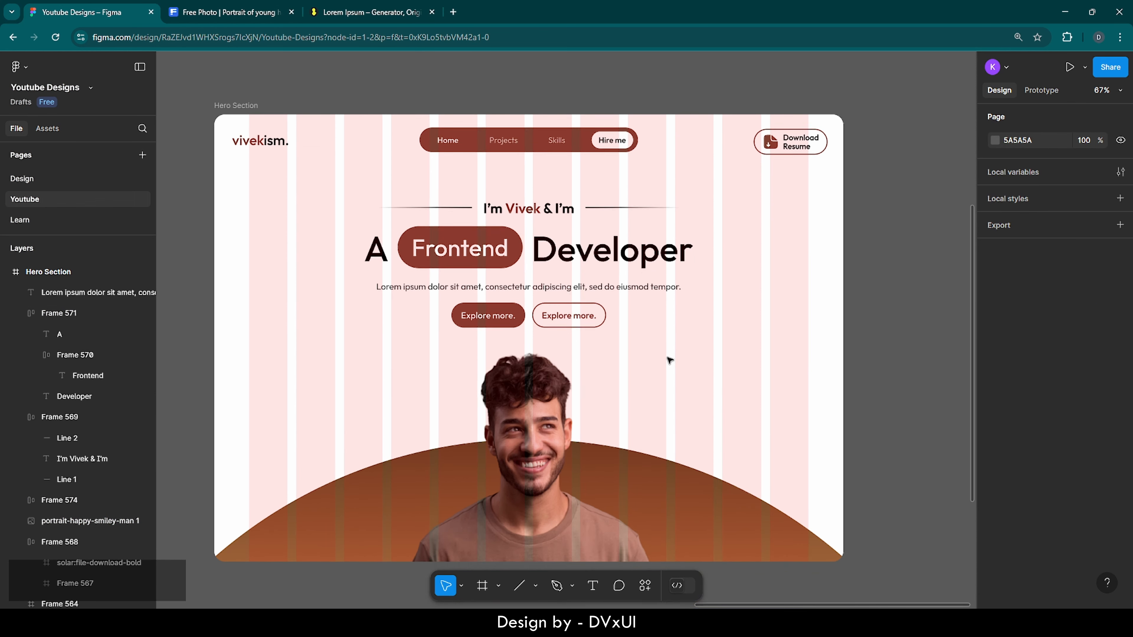
pyautogui.scroll(-1, 672, 347)
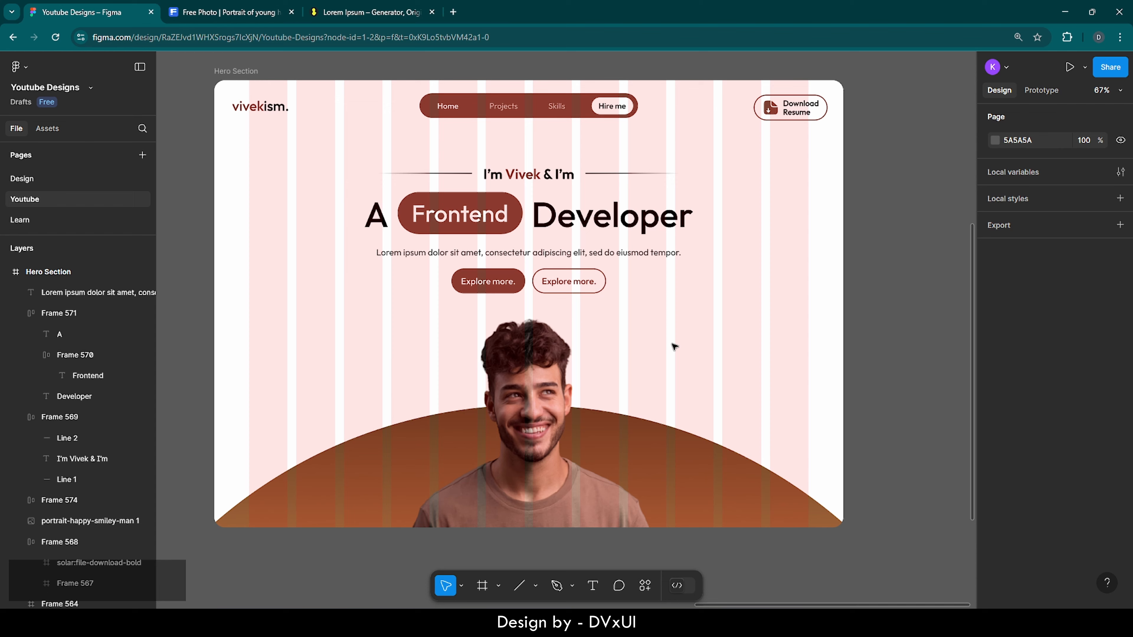
pyautogui.click(601, 218)
pyautogui.press('Up')
pyautogui.press('Up')
pyautogui.press('Up')
pyautogui.press('Up')
pyautogui.press('Up')
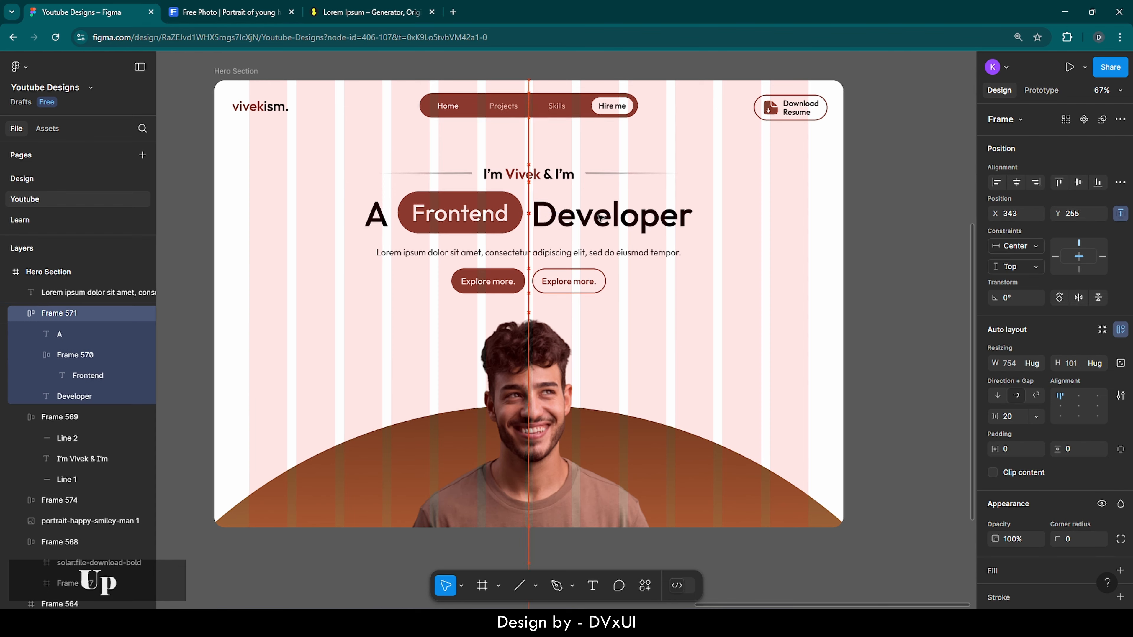
pyautogui.press('Up')
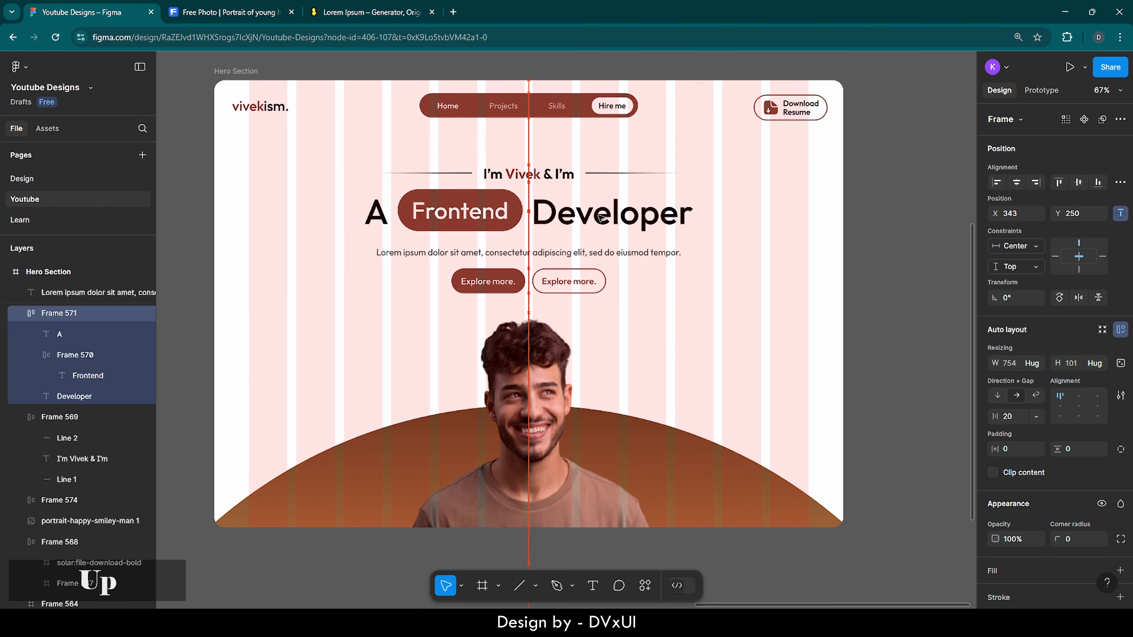
pyautogui.click(529, 253)
pyautogui.hotkey('shift', 'Up')
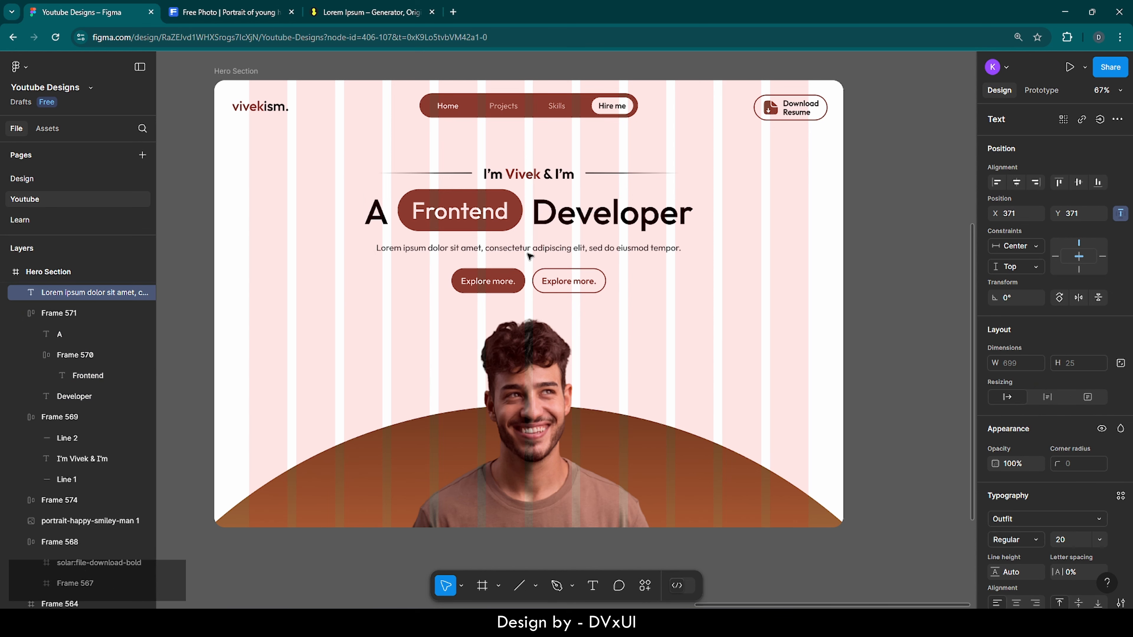
# Step: Move the two-button frame up to about Y 420 in the hero section
pyautogui.click(530, 280)
pyautogui.hotkey('shift', 'Up')
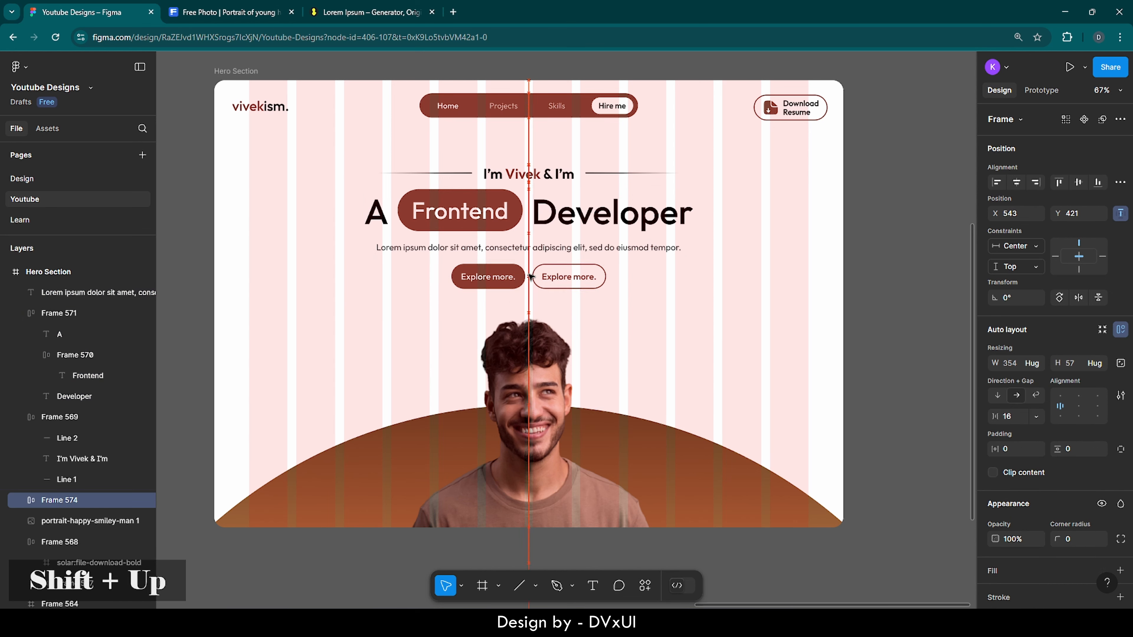
pyautogui.press('Up')
# Step: Move the portrait image up to Y 520 and deselect it
pyautogui.click(528, 364)
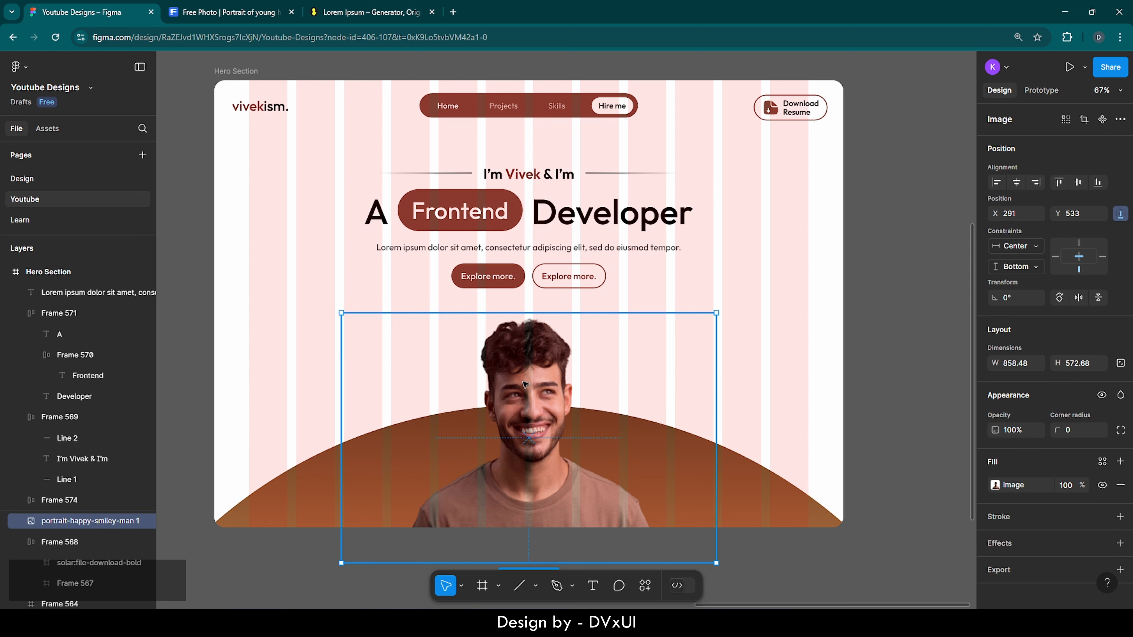
pyautogui.hotkey('shift', 'Up')
pyautogui.press('Up')
pyautogui.press('Up')
pyautogui.press('Up')
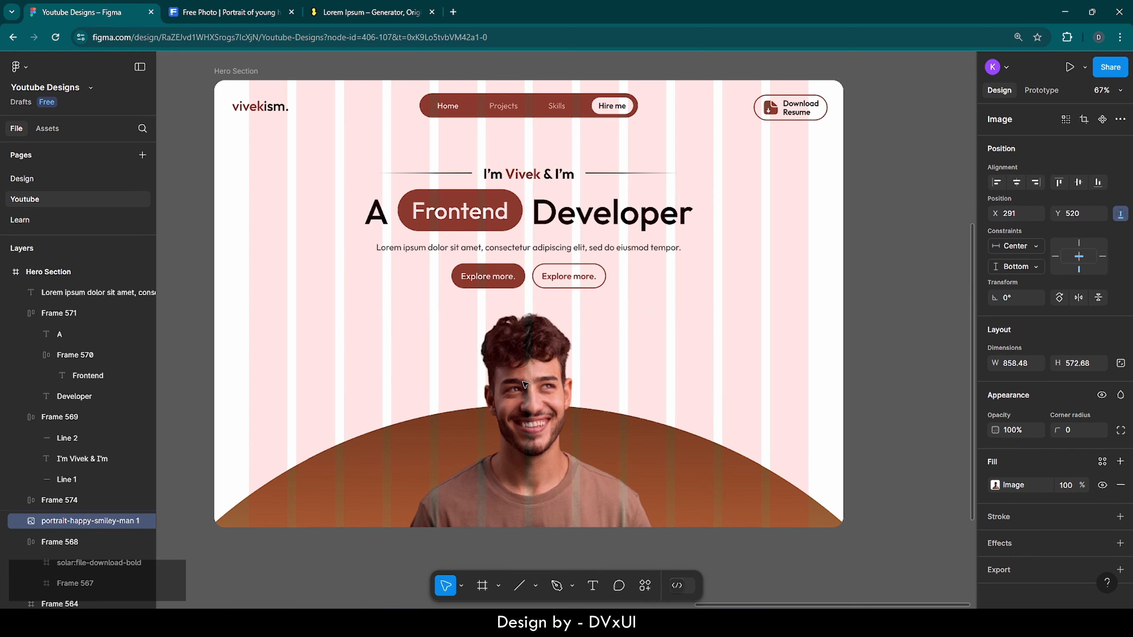
pyautogui.click(818, 363)
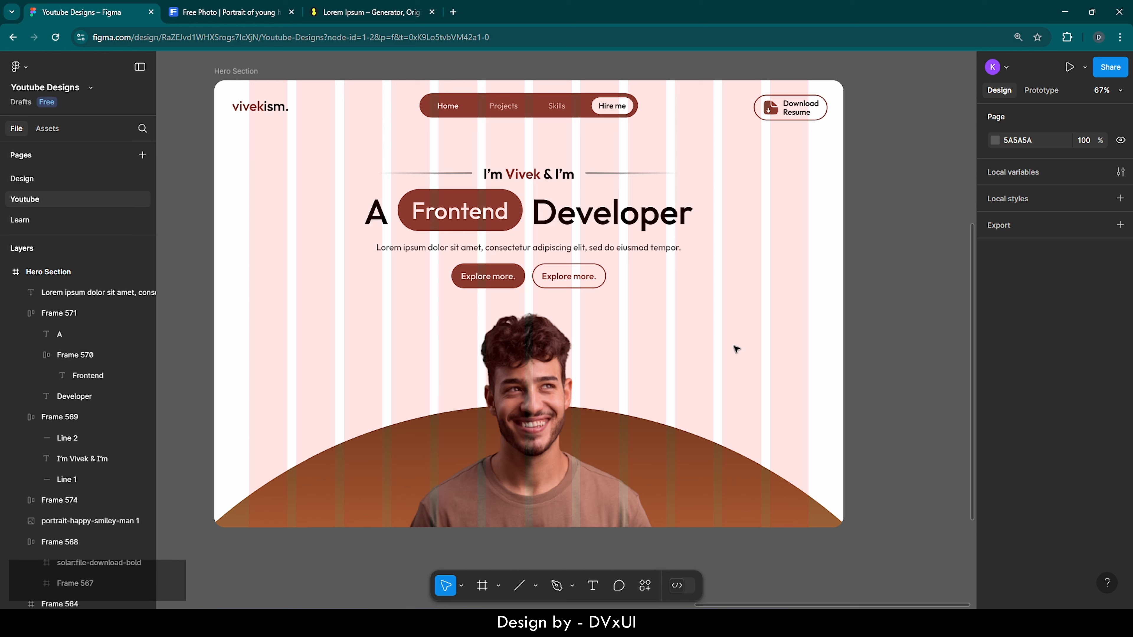
# Step: Add a text layer reading "47+" in the empty area beside the portrait, below the headline
pyautogui.press('t')
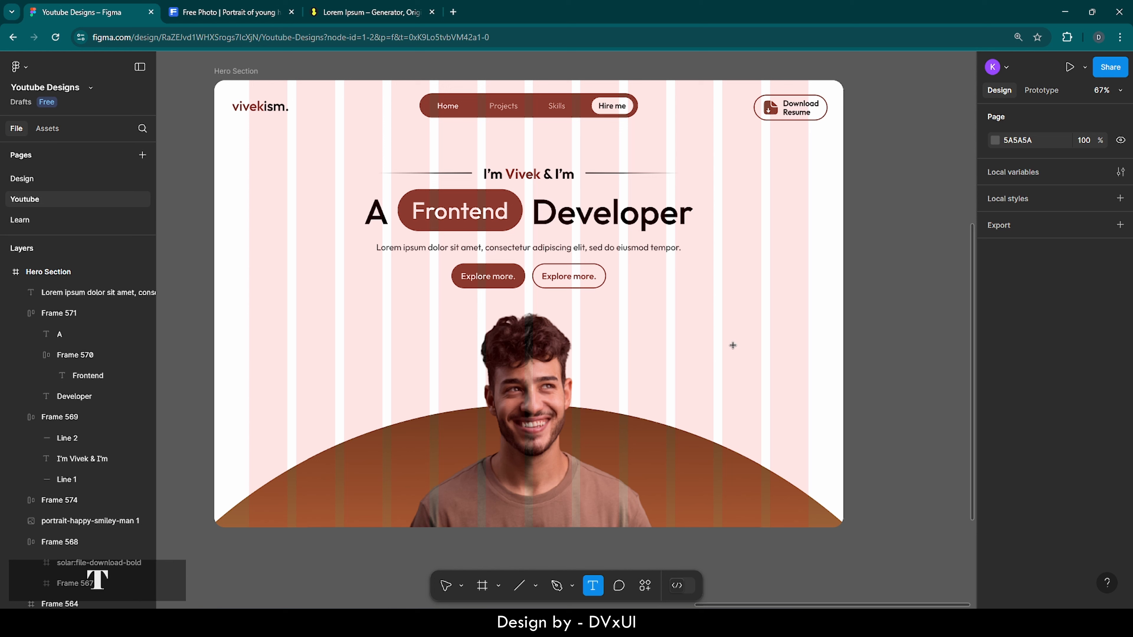
pyautogui.click(267, 292)
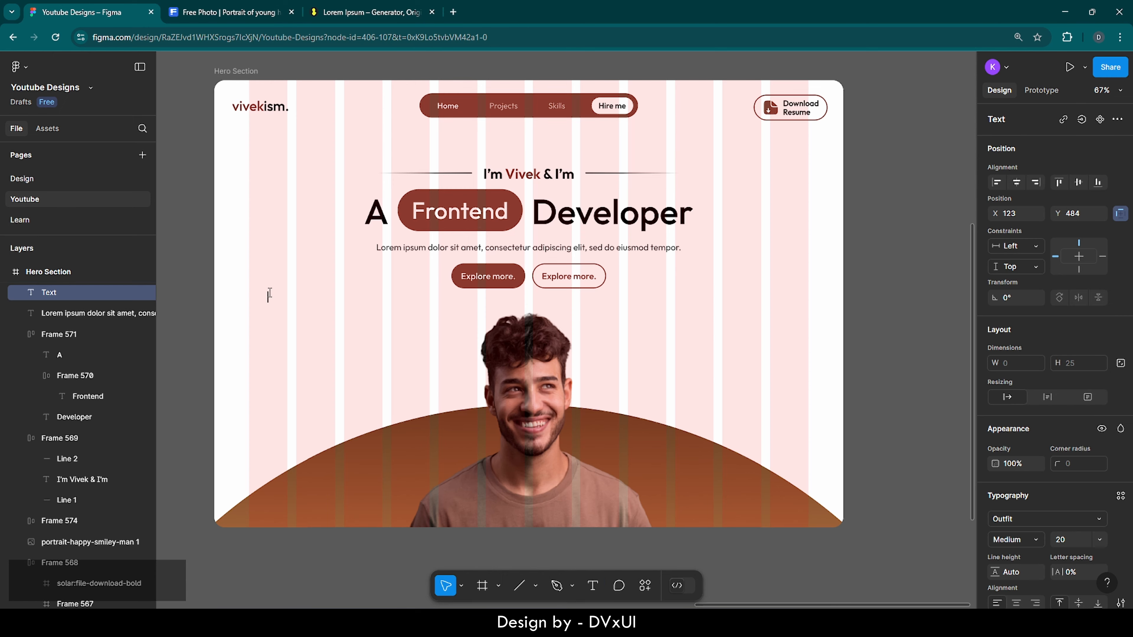
pyautogui.write('47+')
# Step: Set the "47+" text to font size 230 and SemiBold weight
pyautogui.hotkey('ctrl', 'a')
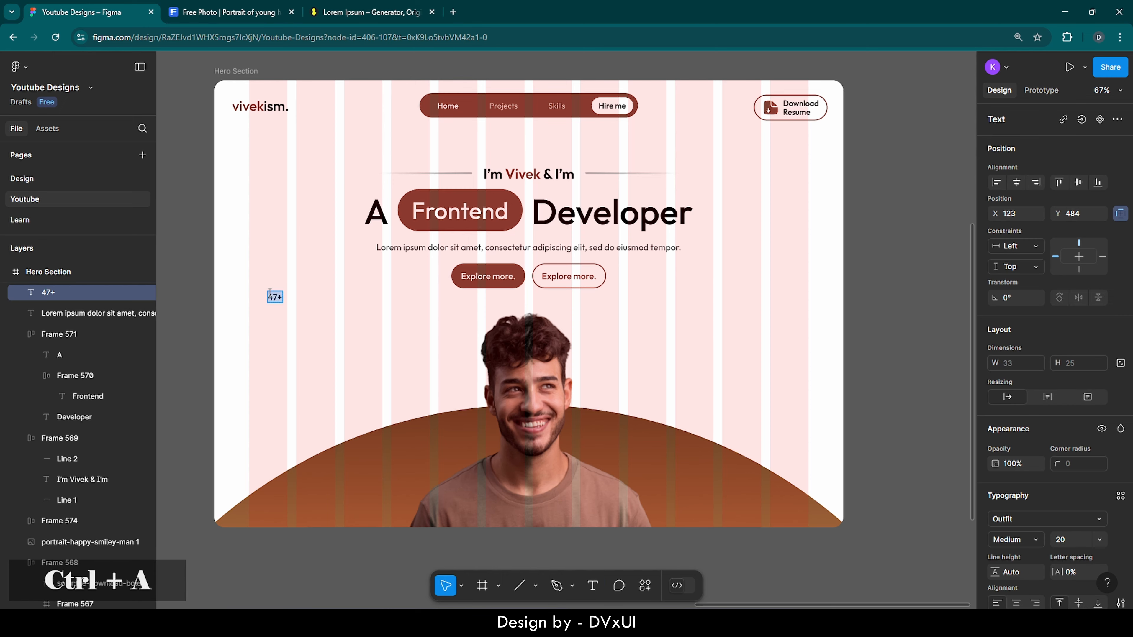
pyautogui.scroll(-1, 1071, 509)
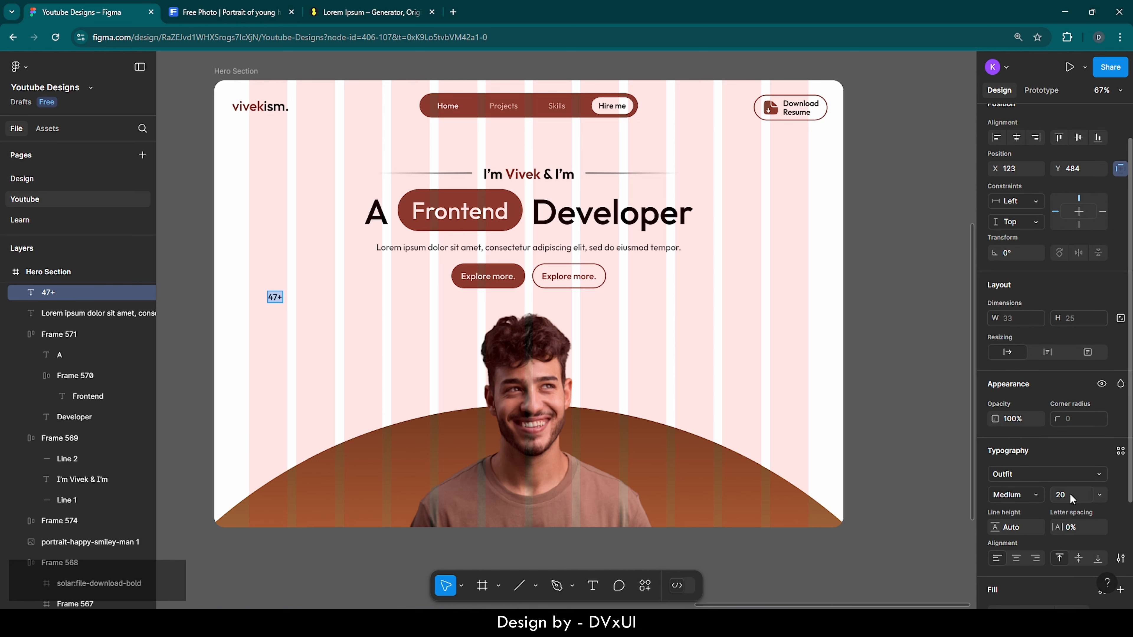
pyautogui.press('BackSpace')
pyautogui.write('230')
pyautogui.press('Return')
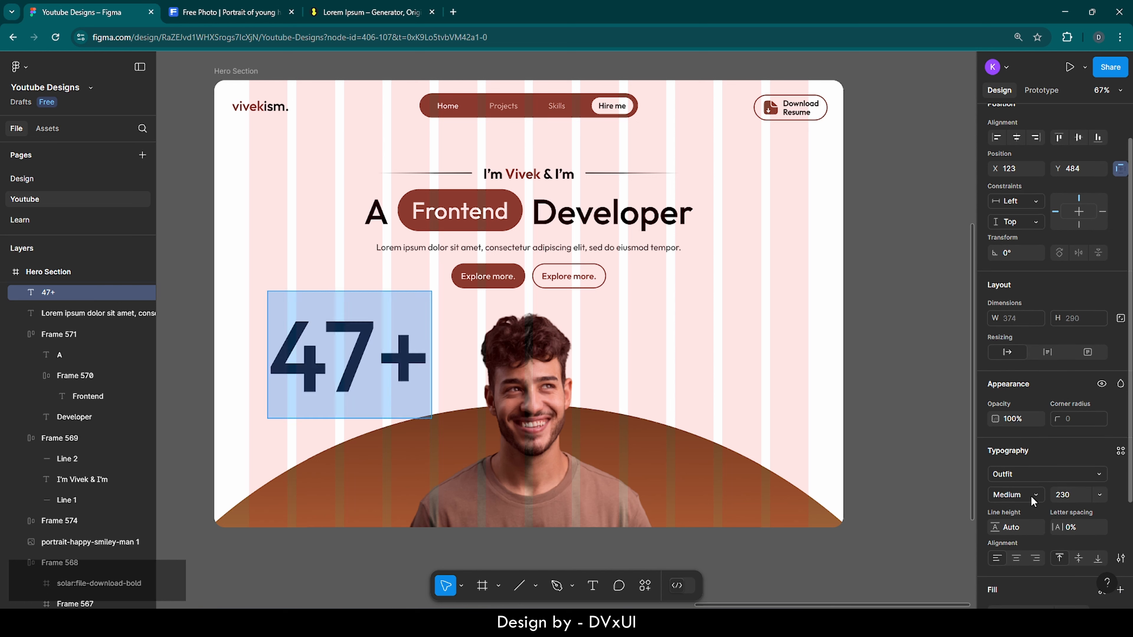
pyautogui.click(1031, 498)
pyautogui.click(1025, 492)
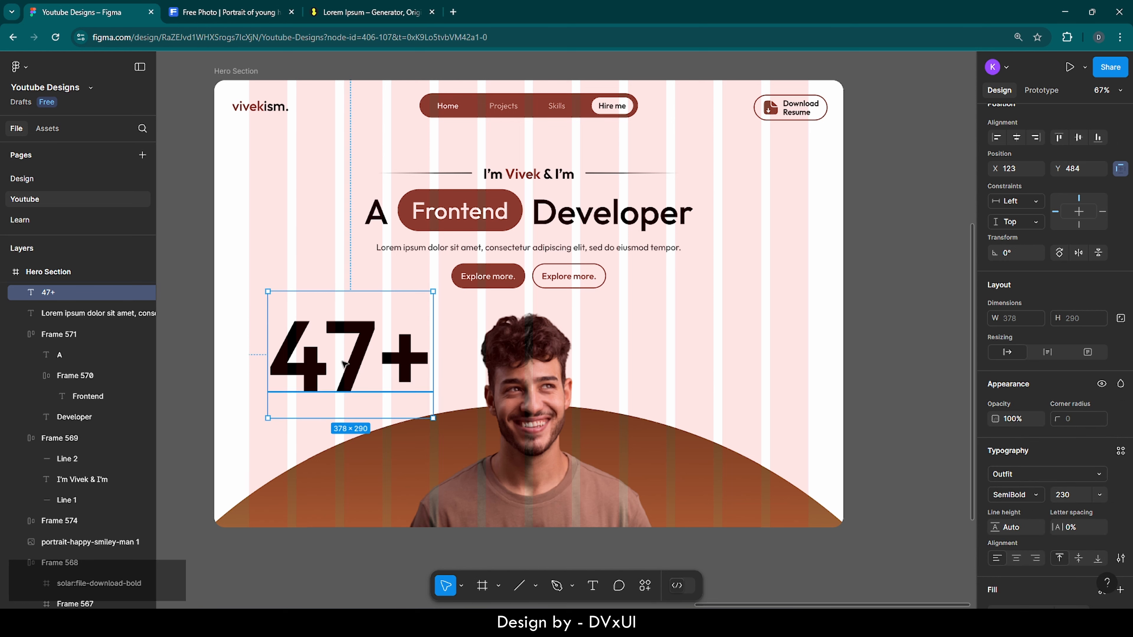
# Step: Align "47+" with the first grid column, place a copy across the portrait at X 1006, Y 411, and change the copy's text to "7+"
pyautogui.moveTo(347, 342); pyautogui.dragTo(710, 337)
pyautogui.hotkey('ctrl', 'v')
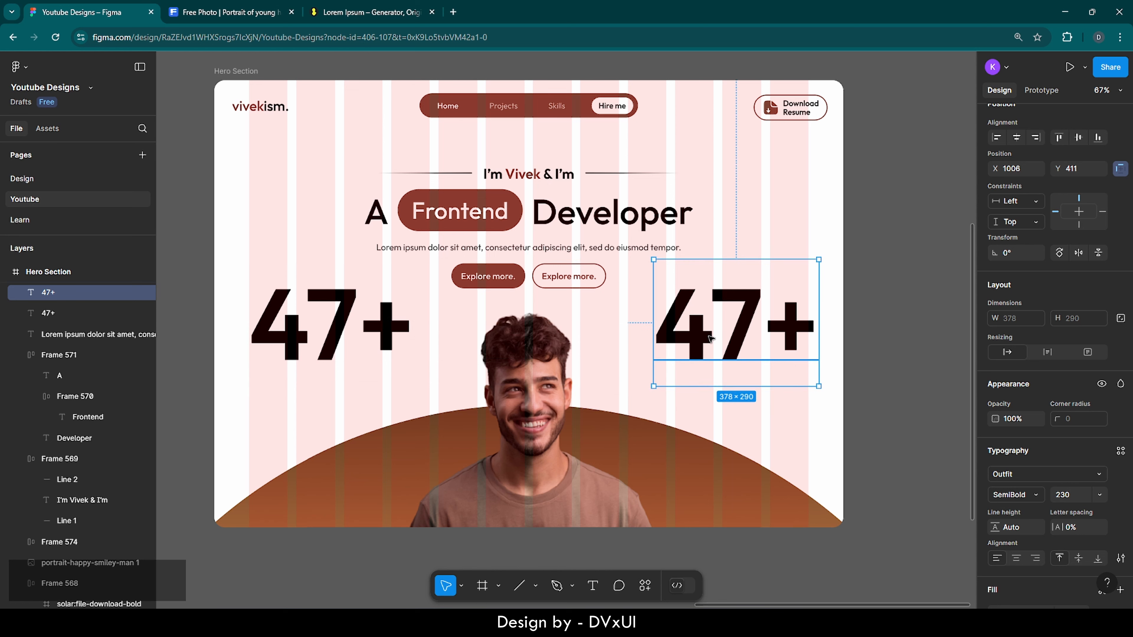
pyautogui.doubleClick(710, 336)
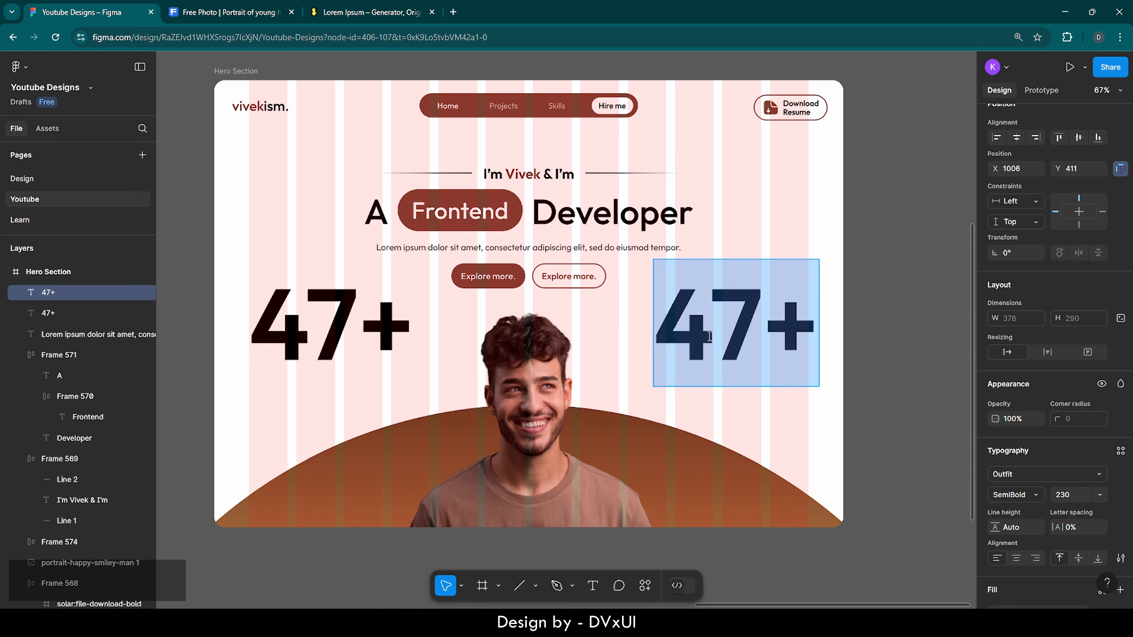
pyautogui.press('BackSpace')
pyautogui.write('7+')
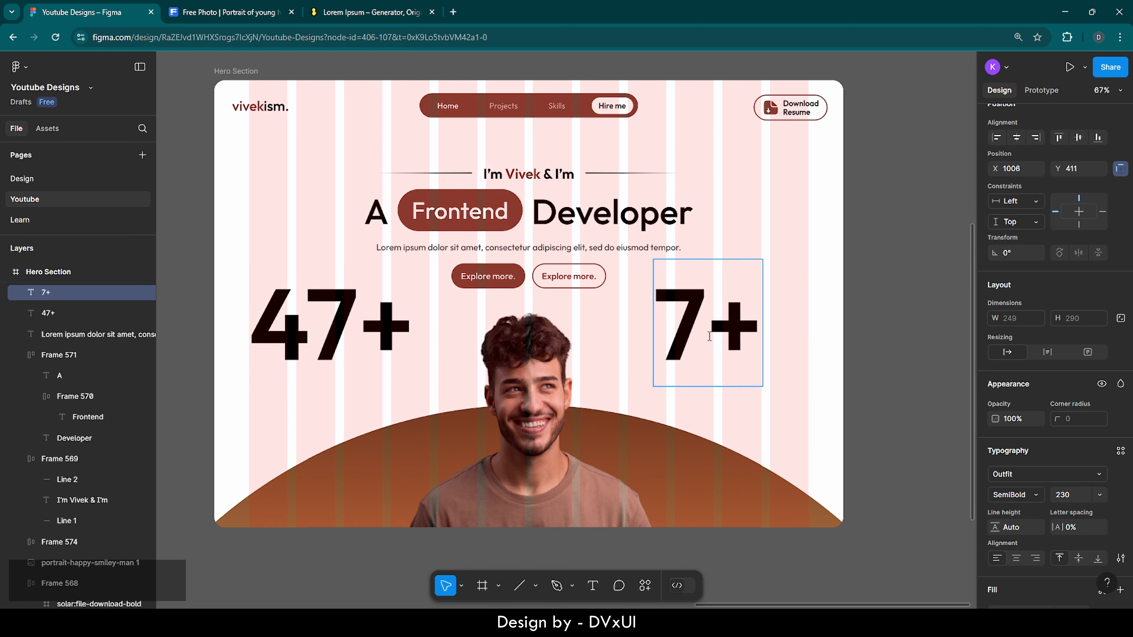
pyautogui.press('Escape')
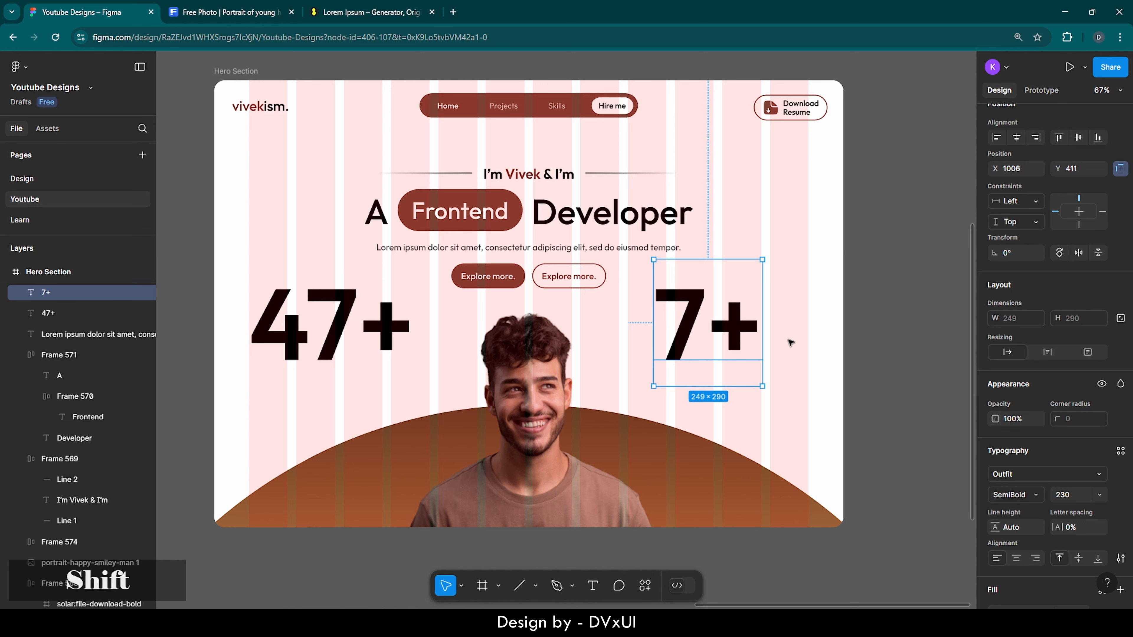
# Step: Move the "7+" text horizontally to X 1120, toward the last grid column, and deselect it
pyautogui.hotkey('shift', 'Right')
pyautogui.hotkey('shift', 'Right')
pyautogui.hotkey('shift', 'Right')
pyautogui.hotkey('shift', 'Right')
pyautogui.hotkey('shift', 'Right')
pyautogui.hotkey('shift', 'Right')
pyautogui.hotkey('shift', 'Right')
pyautogui.hotkey('shift', 'Right')
pyautogui.hotkey('shift', 'Right')
pyautogui.hotkey('shift', 'Right')
pyautogui.hotkey('shift', 'Right')
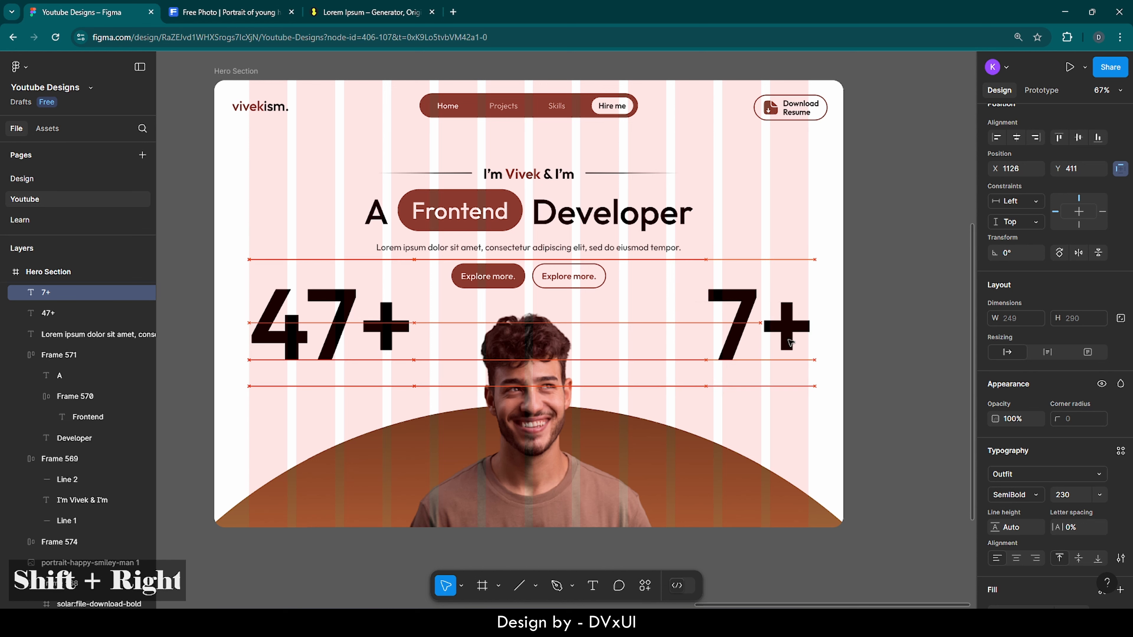
pyautogui.press('Right')
pyautogui.press('Right')
pyautogui.press('Right')
pyautogui.press('Right')
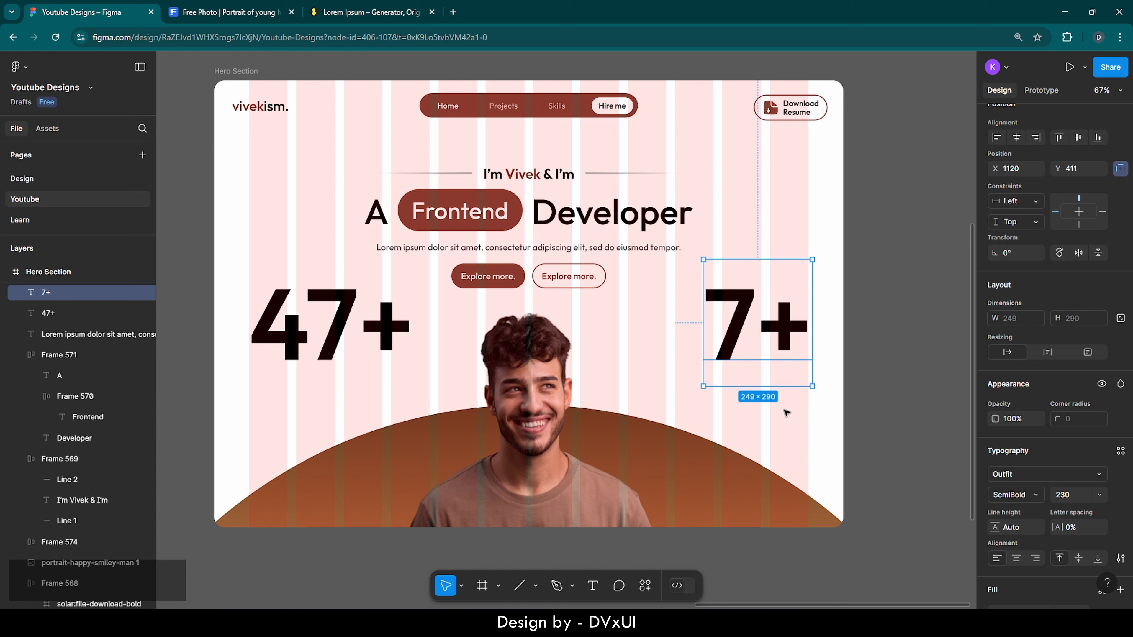
pyautogui.click(786, 413)
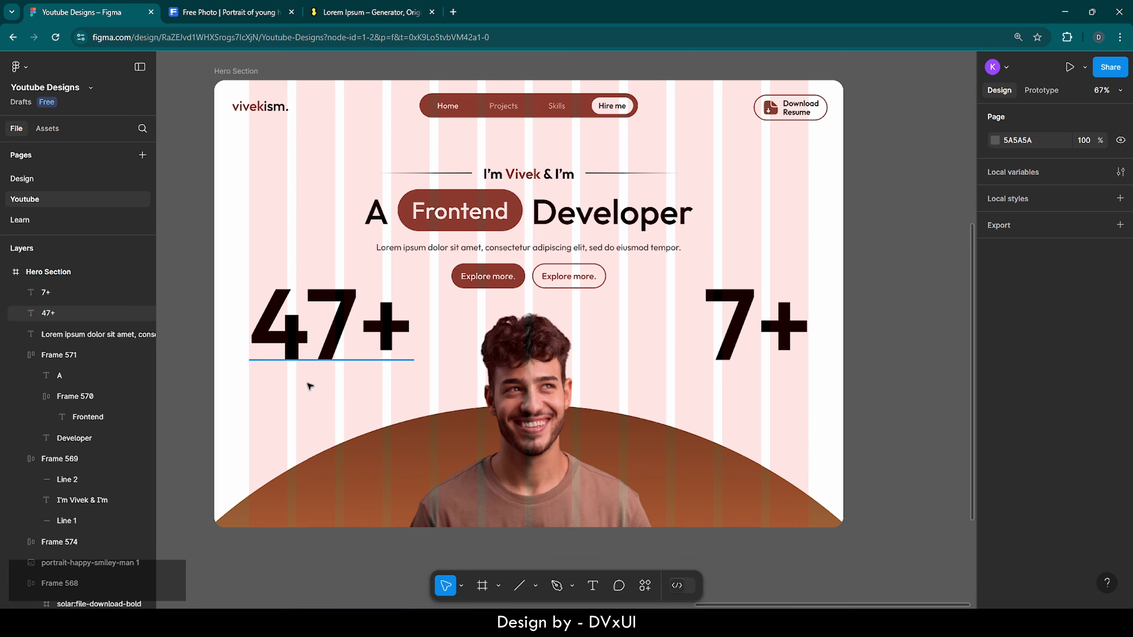
# Step: Add a text layer reading "projects delivered" below the "47+" number
pyautogui.click(593, 586)
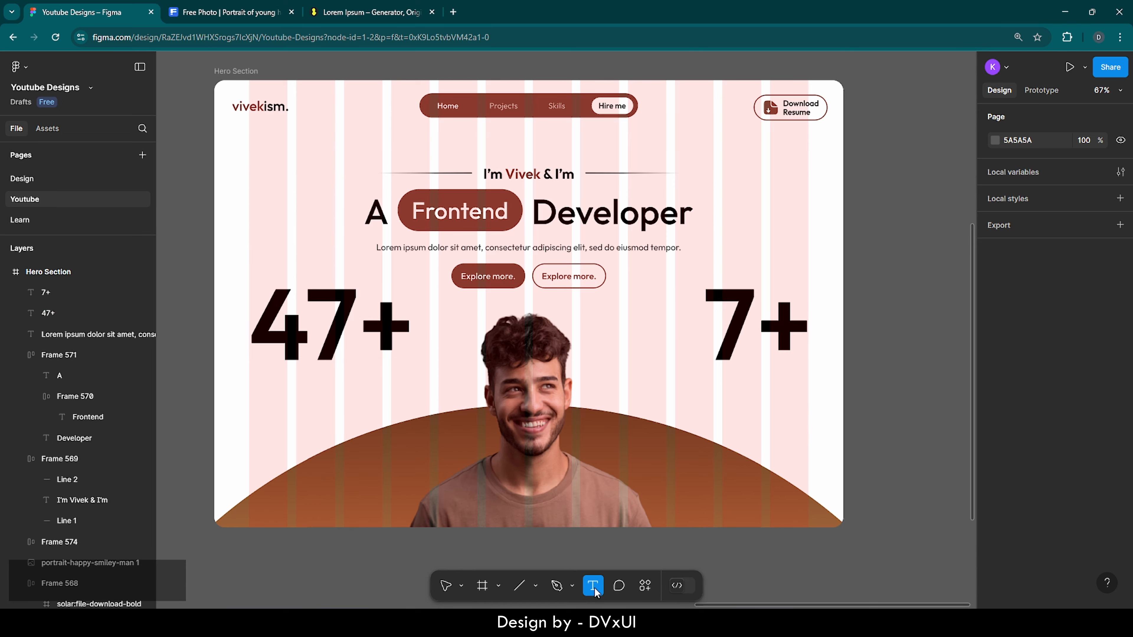
pyautogui.click(258, 385)
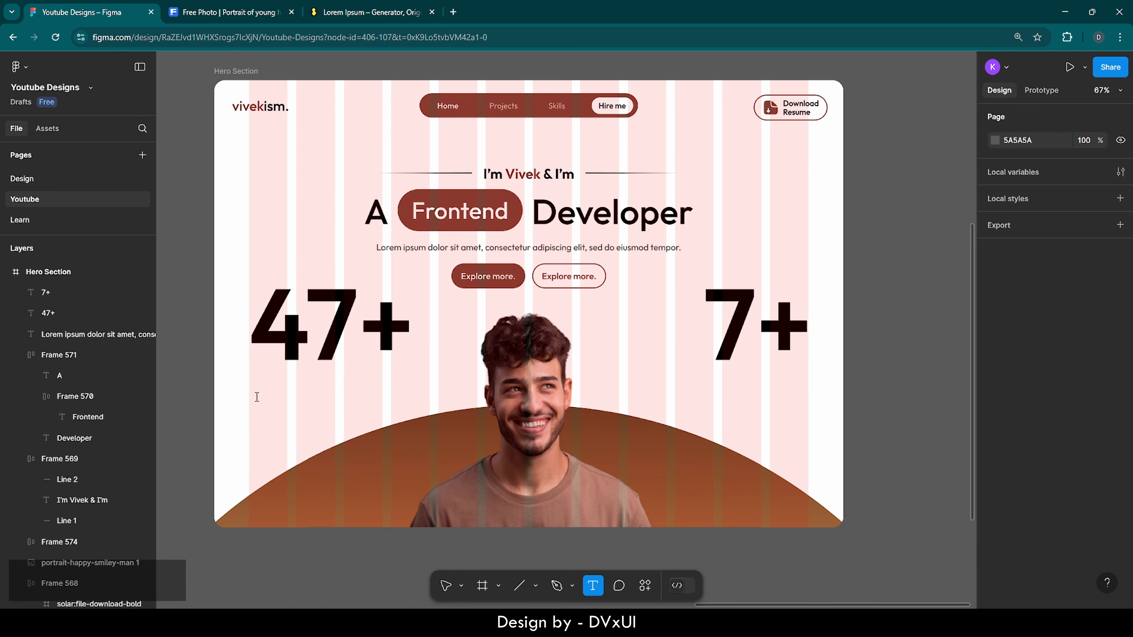
pyautogui.scroll(5, 257, 388)
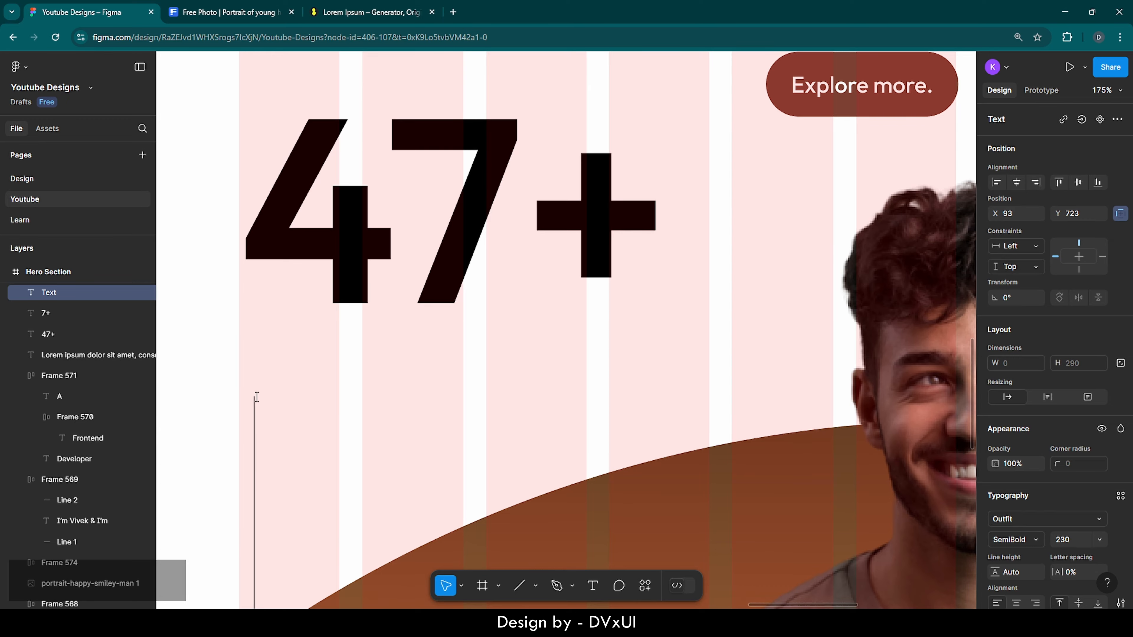
pyautogui.write('projects')
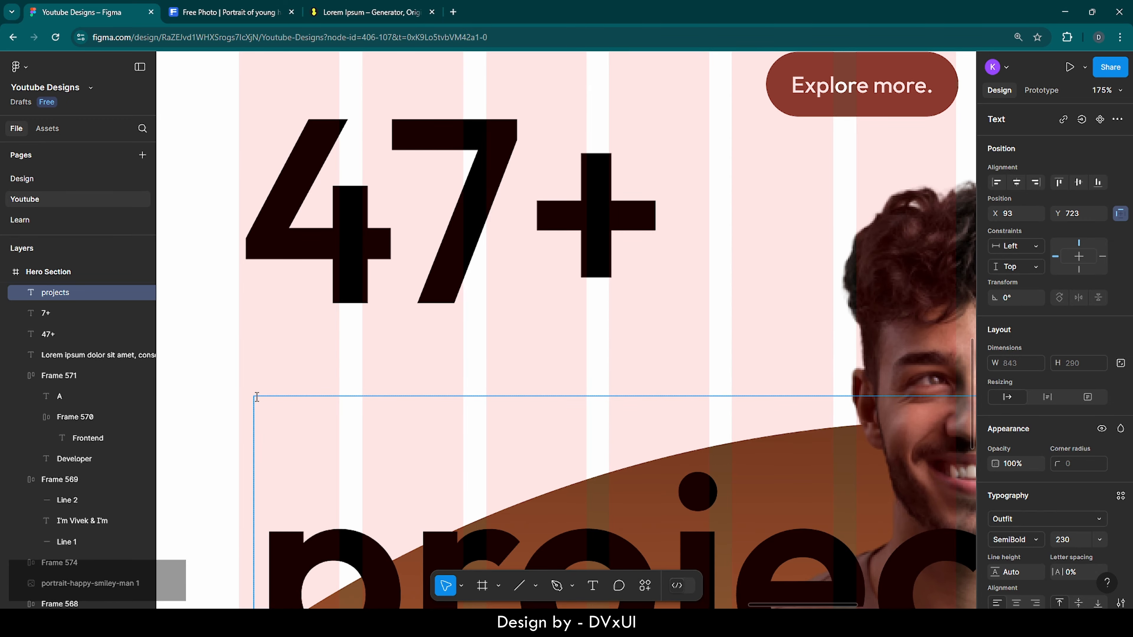
pyautogui.scroll(-4, 257, 397)
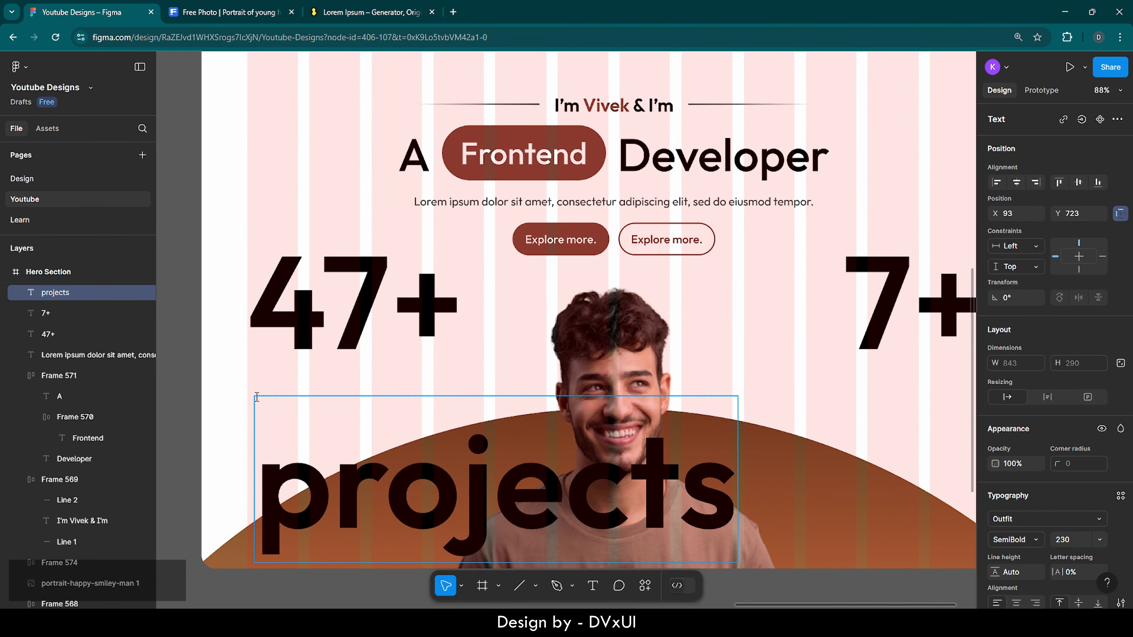
pyautogui.write('de')
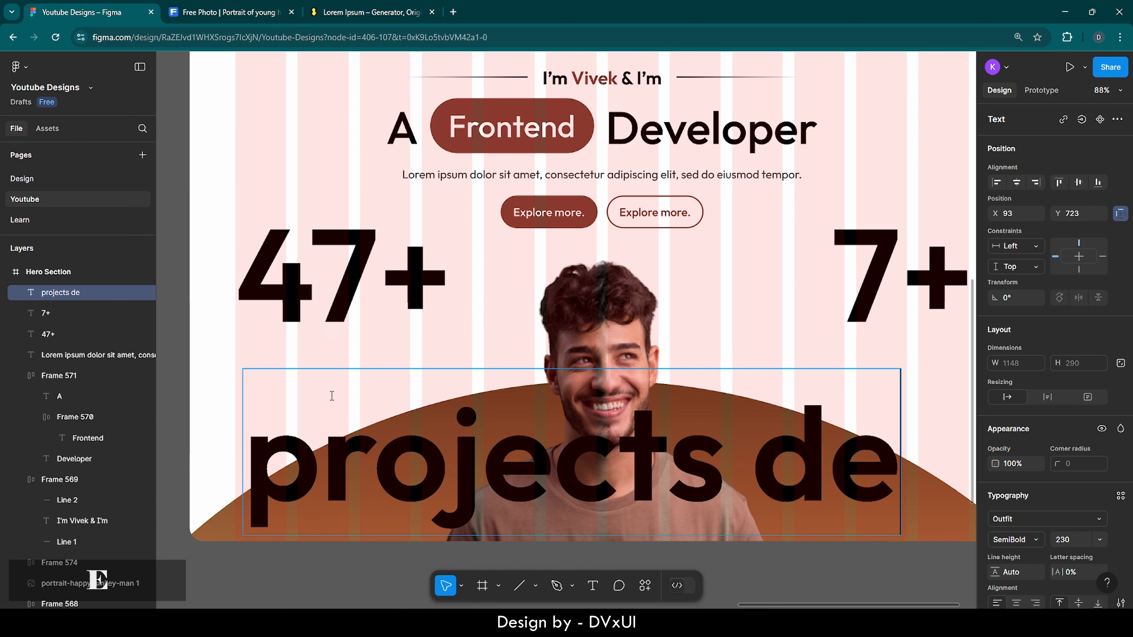
pyautogui.write('livered')
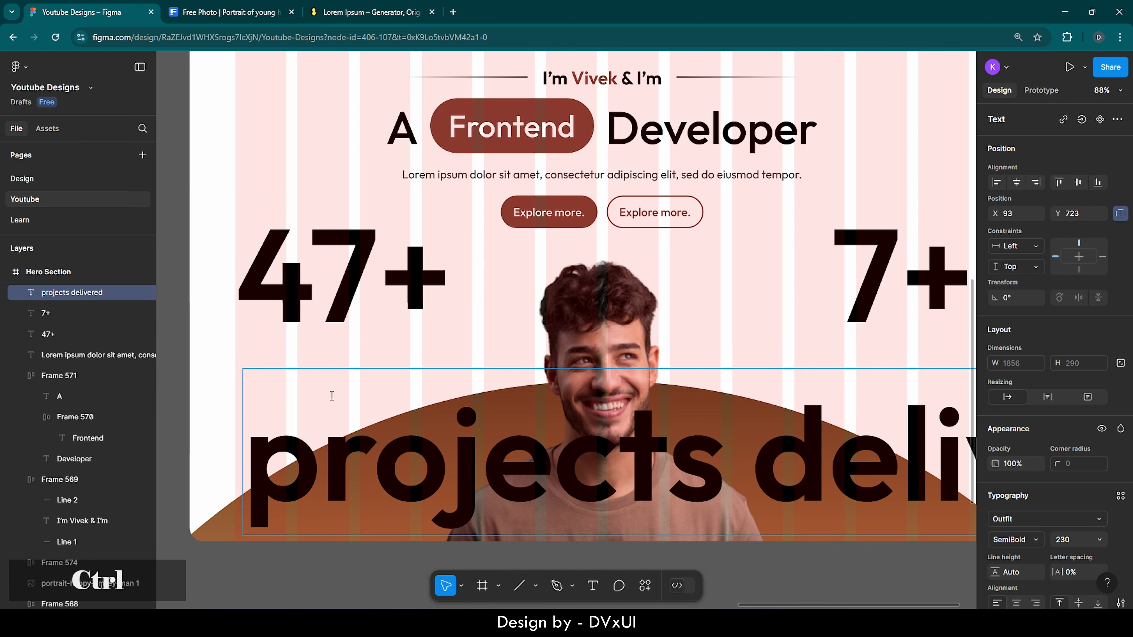
# Step: Set the font size of the "projects delivered" text to 38
pyautogui.hotkey('ctrl', 'a')
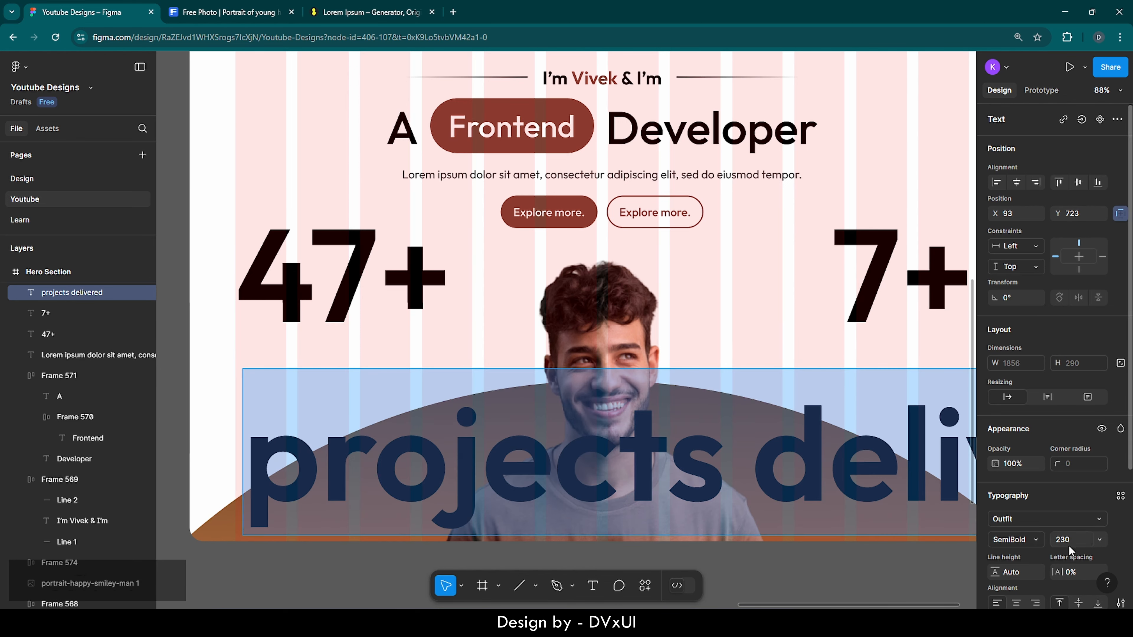
pyautogui.click(1078, 542)
pyautogui.press('BackSpace')
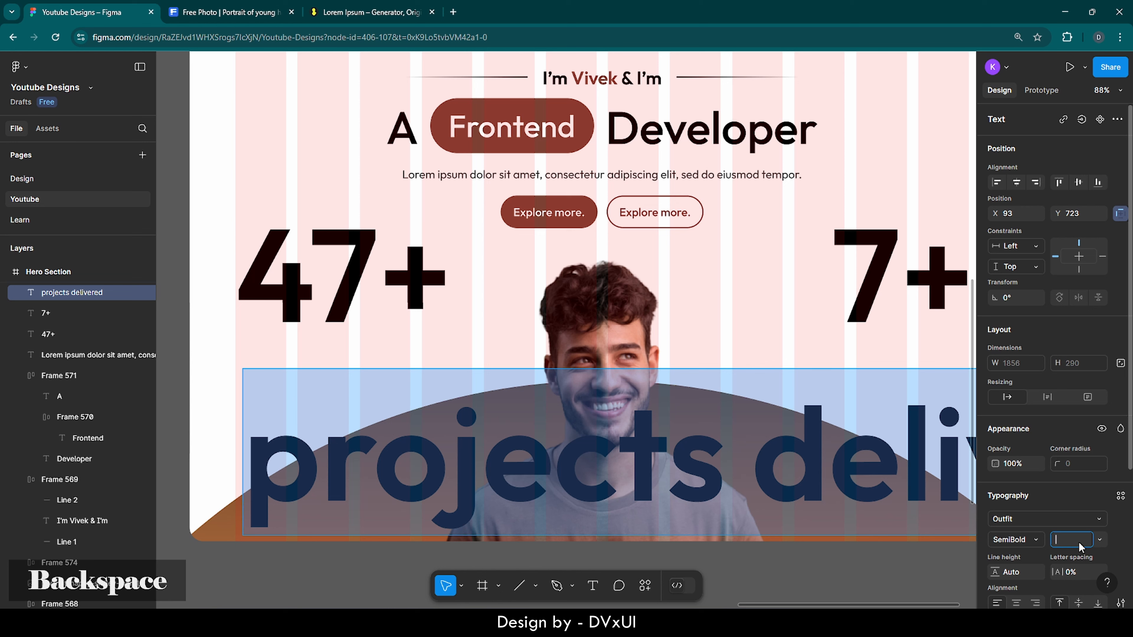
pyautogui.write('38')
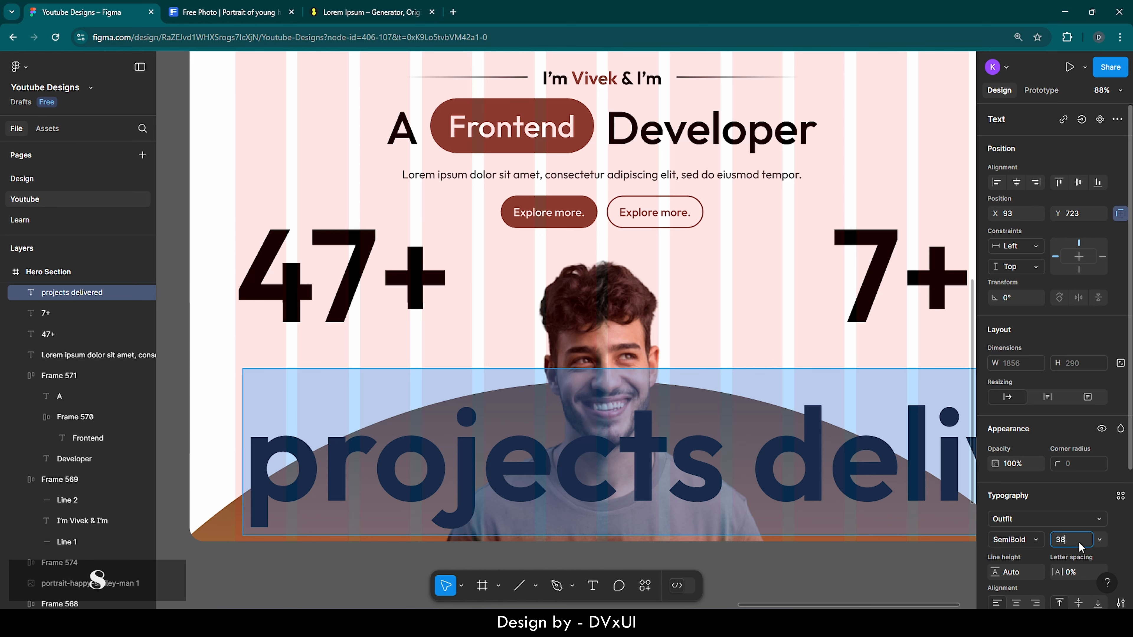
pyautogui.press('Return')
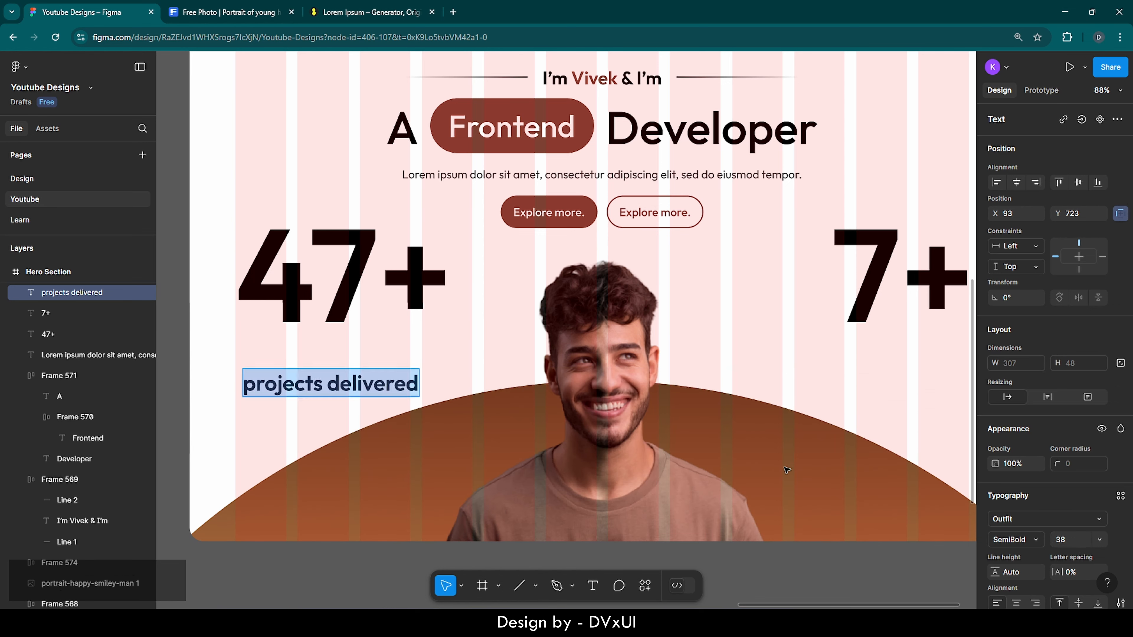
pyautogui.scroll(-4, 1035, 580)
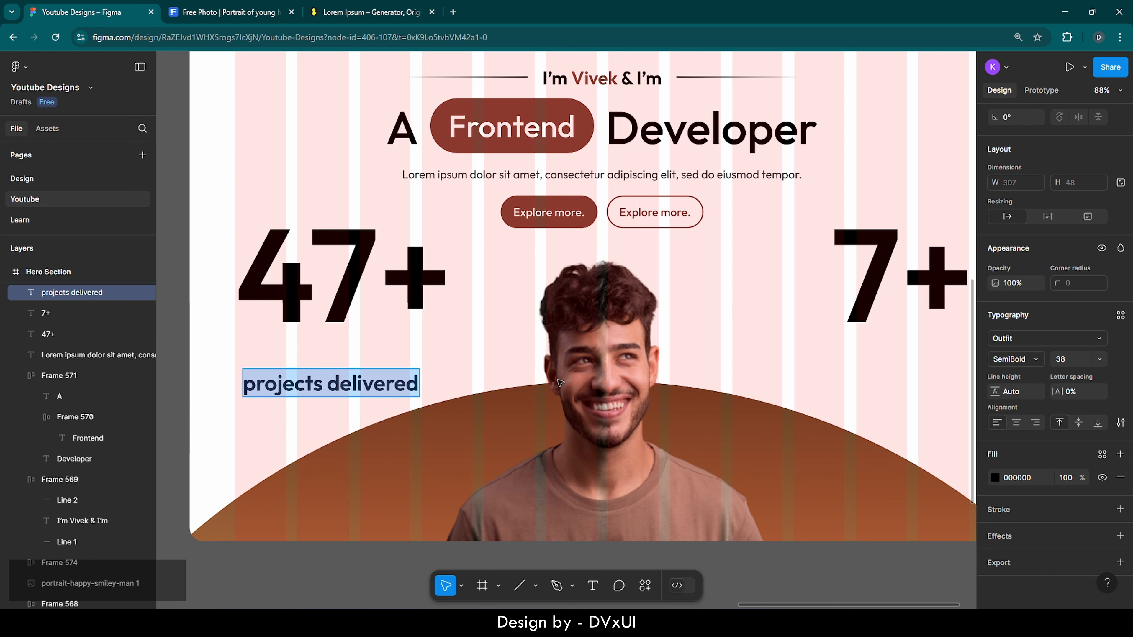
# Step: Move the "projects delivered" label directly beneath "47+", aligned with the start of the first grid column
pyautogui.press('Escape')
pyautogui.moveTo(311, 387); pyautogui.dragTo(305, 352)
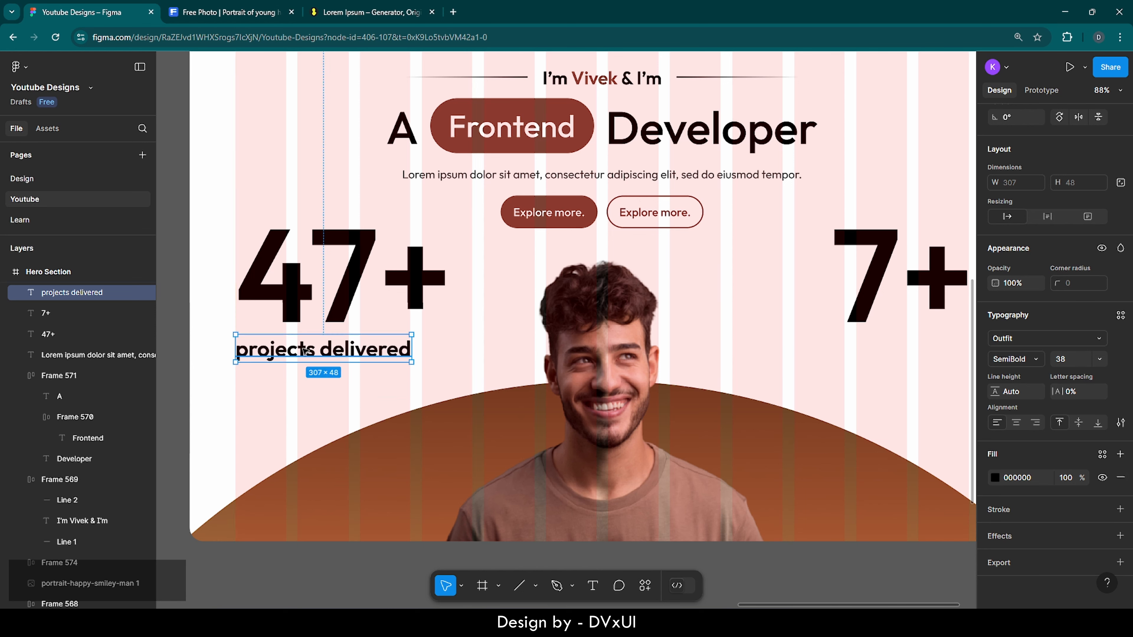
pyautogui.press('Up')
pyautogui.press('Up')
pyautogui.press('Up')
pyautogui.press('Up')
pyautogui.press('Up')
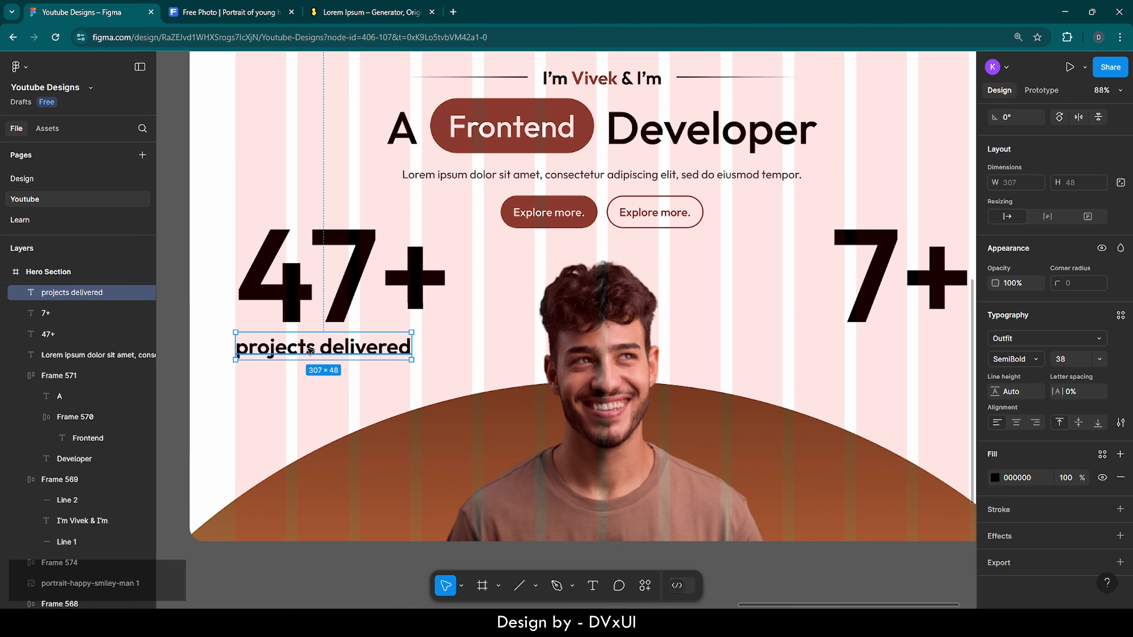
# Step: Place a copy of the "projects delivered" label under "7+" and change its text to "years of exp."
pyautogui.press('ctrl')
pyautogui.hotkey('ctrl', 'v')
pyautogui.moveTo(316, 350); pyautogui.dragTo(755, 345)
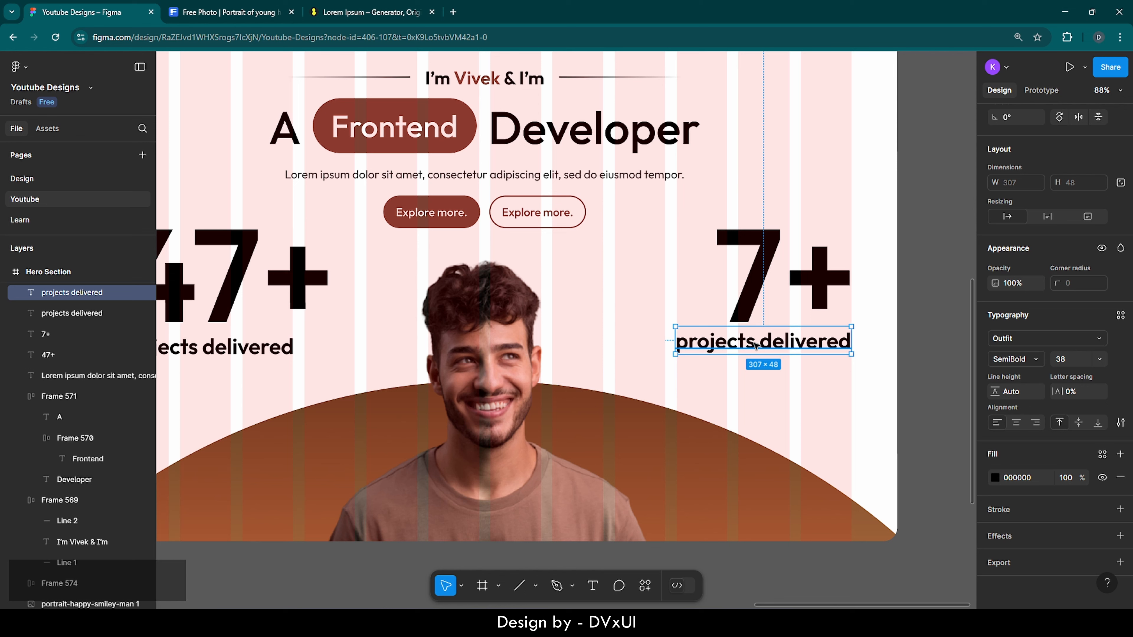
pyautogui.doubleClick(755, 345)
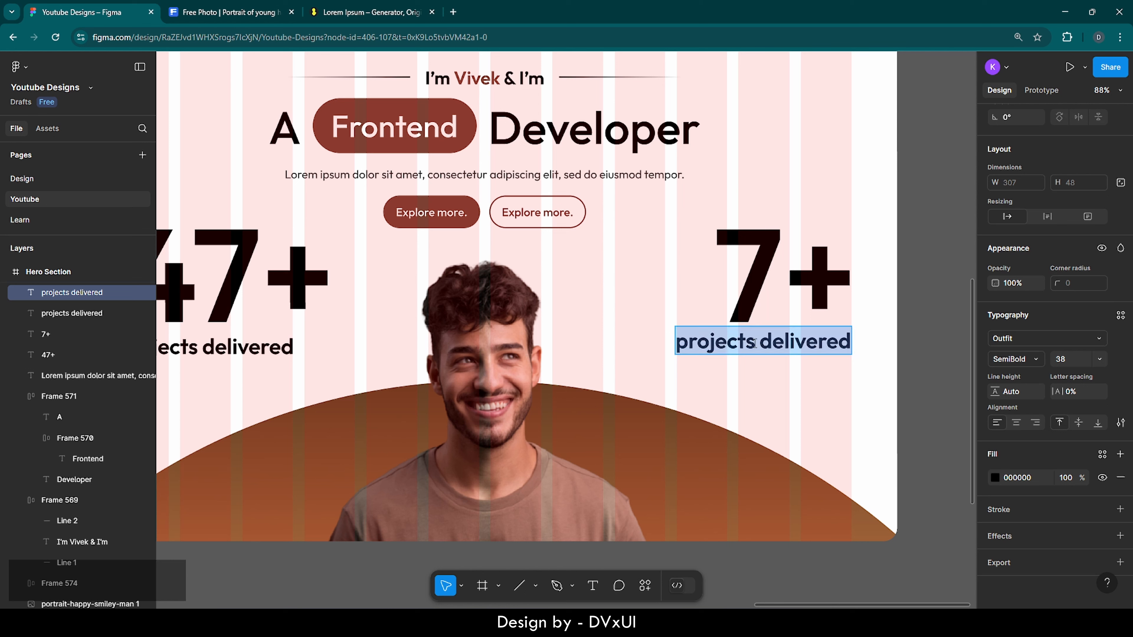
pyautogui.press('BackSpace')
pyautogui.write('years of exp.')
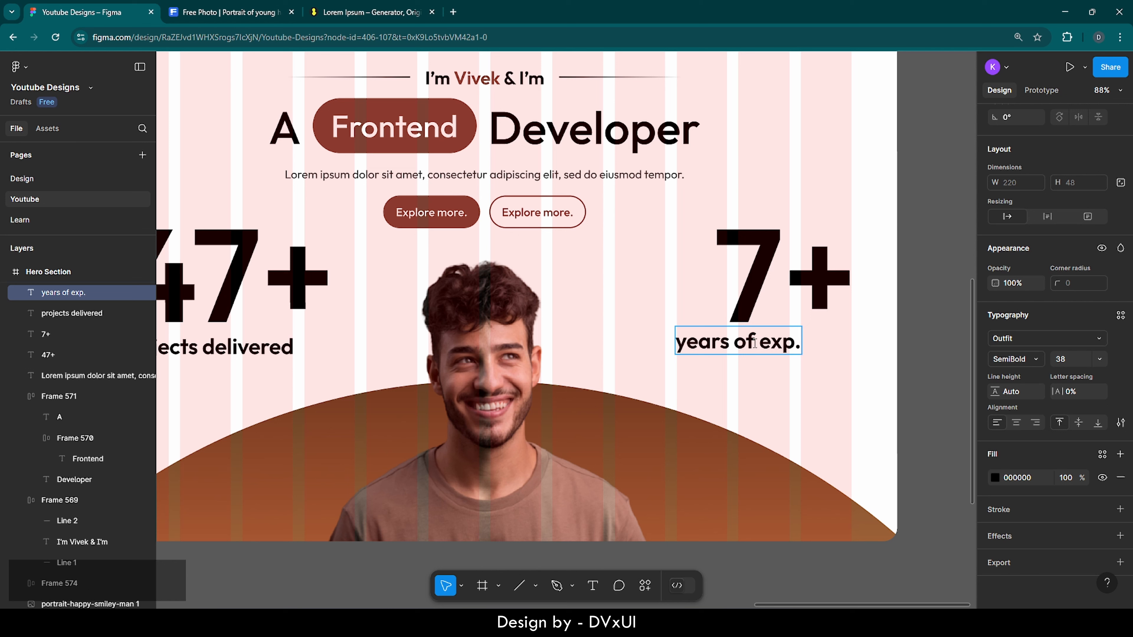
pyautogui.click(844, 348)
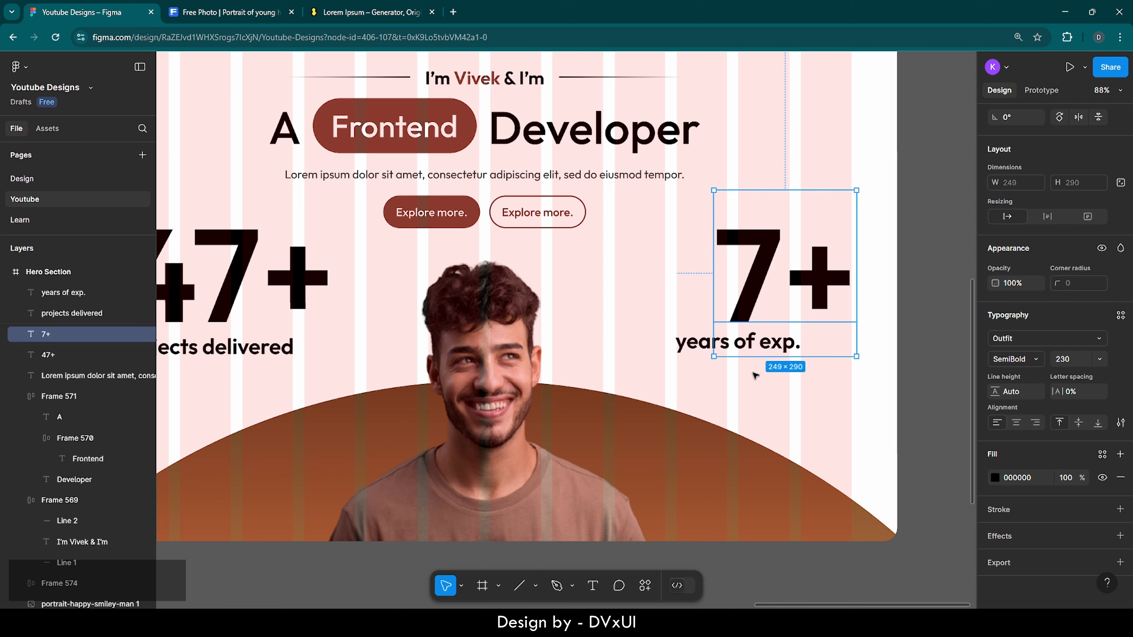
# Step: Shift the "years of exp." label sideways until its end lines up with the end of "7+" at the last grid column
pyautogui.click(776, 352)
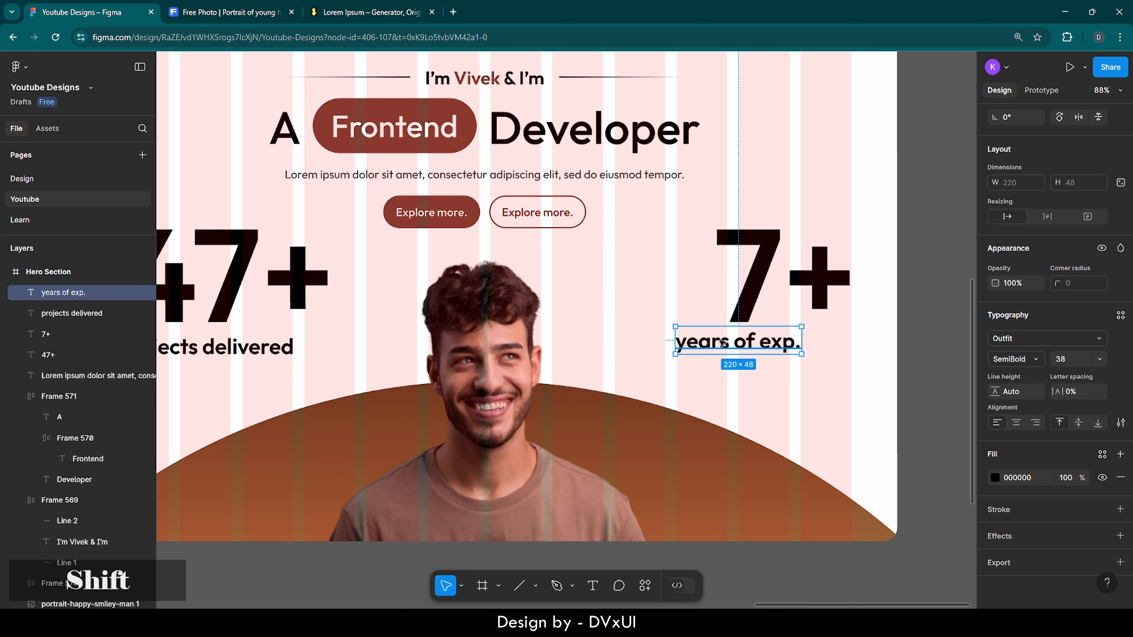
pyautogui.hotkey('shift', 'Right')
pyautogui.hotkey('shift', 'Right')
pyautogui.hotkey('shift', 'Right')
pyautogui.hotkey('shift', 'Right')
pyautogui.hotkey('shift', 'Right')
pyautogui.hotkey('shift', 'Right')
pyautogui.hotkey('shift', 'Right')
pyautogui.hotkey('shift', 'Right')
pyautogui.hotkey('shift', 'Right')
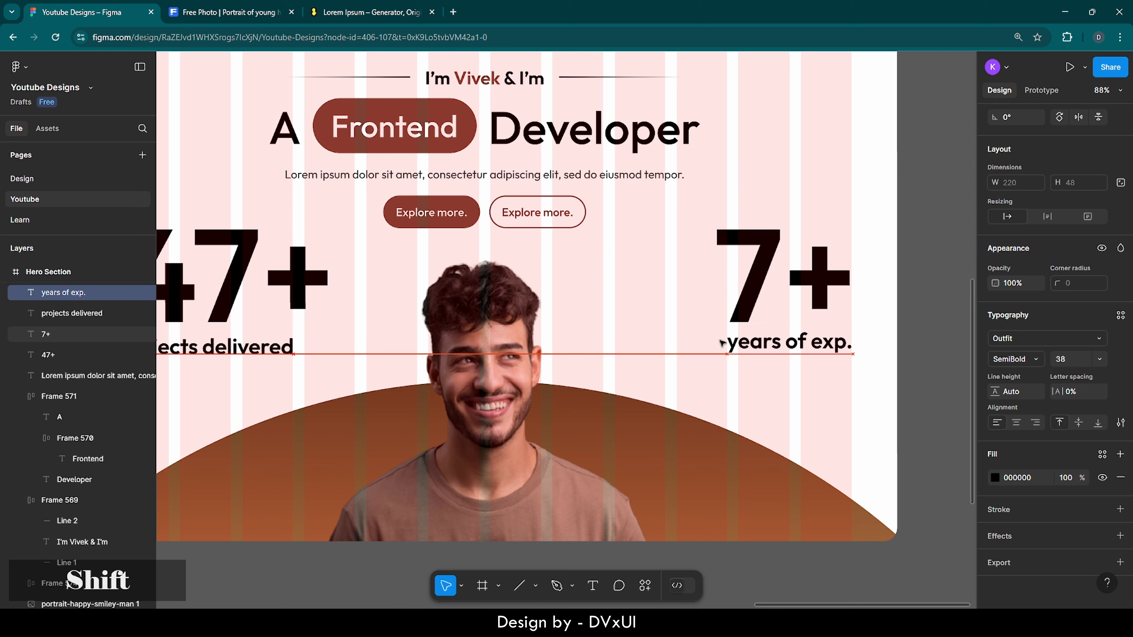
pyautogui.hotkey('shift', 'Right')
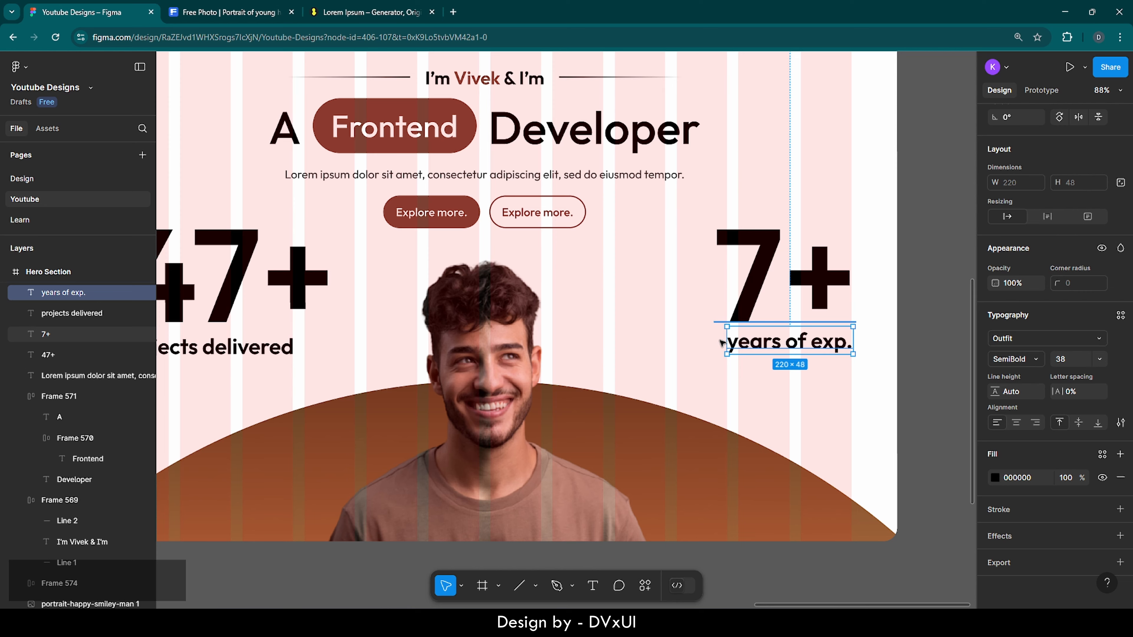
pyautogui.click(770, 395)
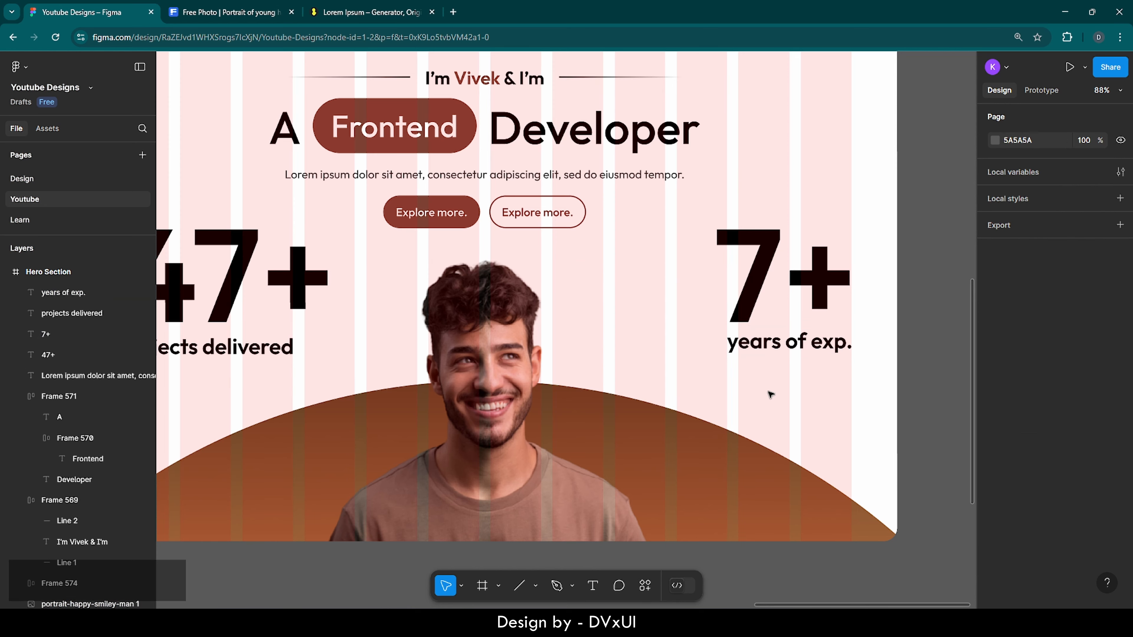
# Step: Recolor "47+", "7+" and both of their labels with the page's reddish-brown color 7D4133
pyautogui.scroll(-3, 771, 394)
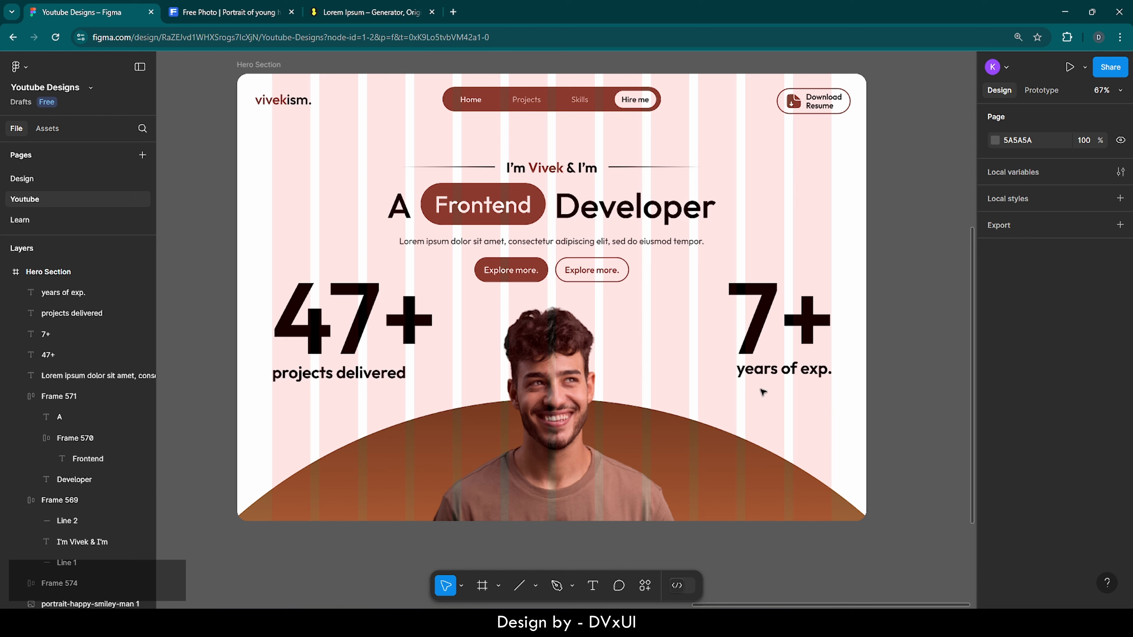
pyautogui.click(376, 318)
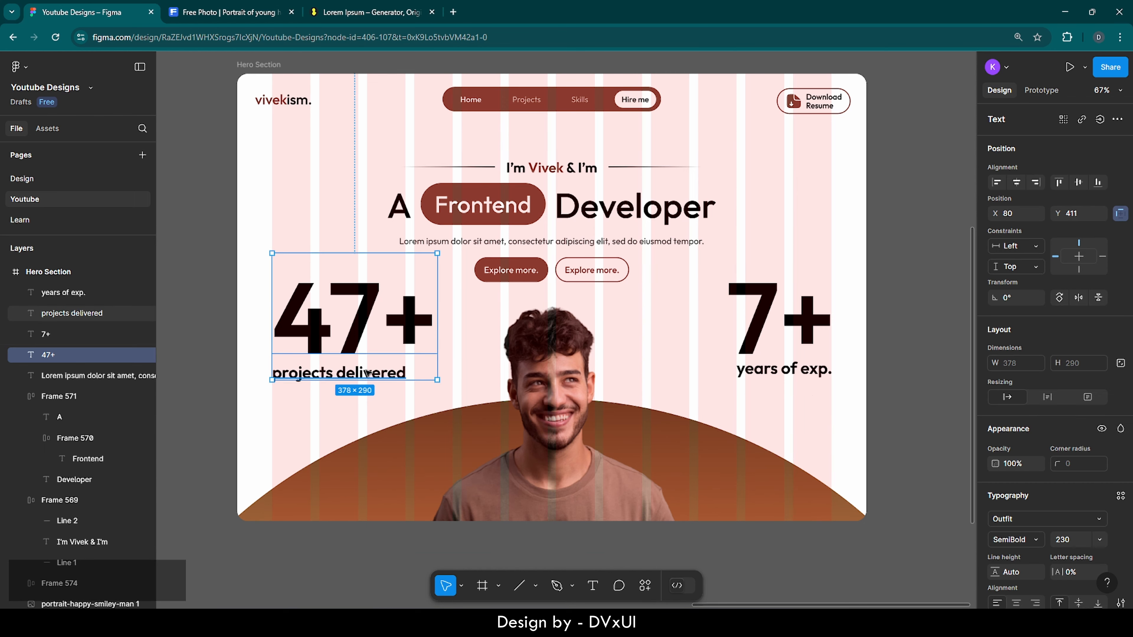
pyautogui.keyDown('shift'); pyautogui.click(370, 372); pyautogui.keyUp('shift')
pyautogui.keyDown('shift'); pyautogui.click(822, 330); pyautogui.keyUp('shift')
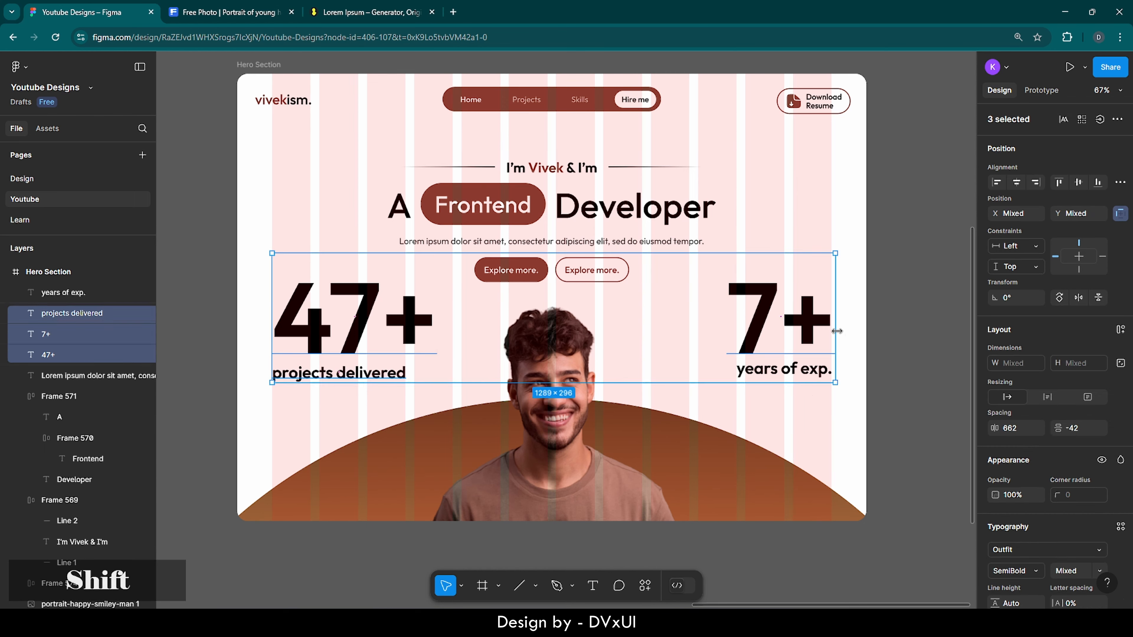
pyautogui.keyDown('shift'); pyautogui.click(809, 371); pyautogui.keyUp('shift')
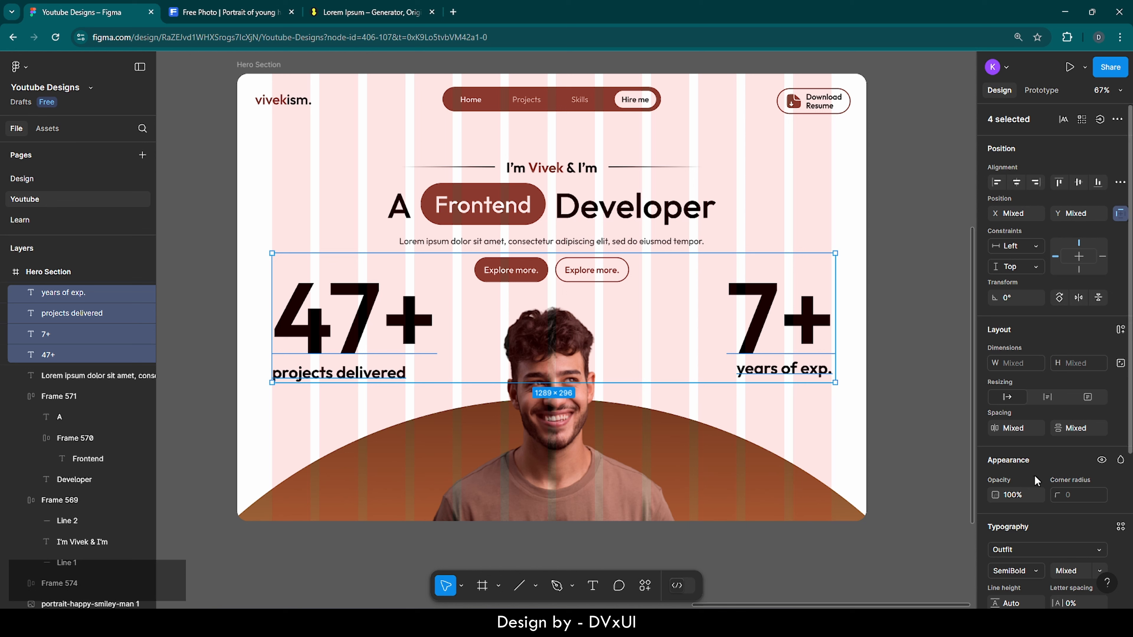
pyautogui.scroll(-5, 1026, 446)
pyautogui.click(995, 479)
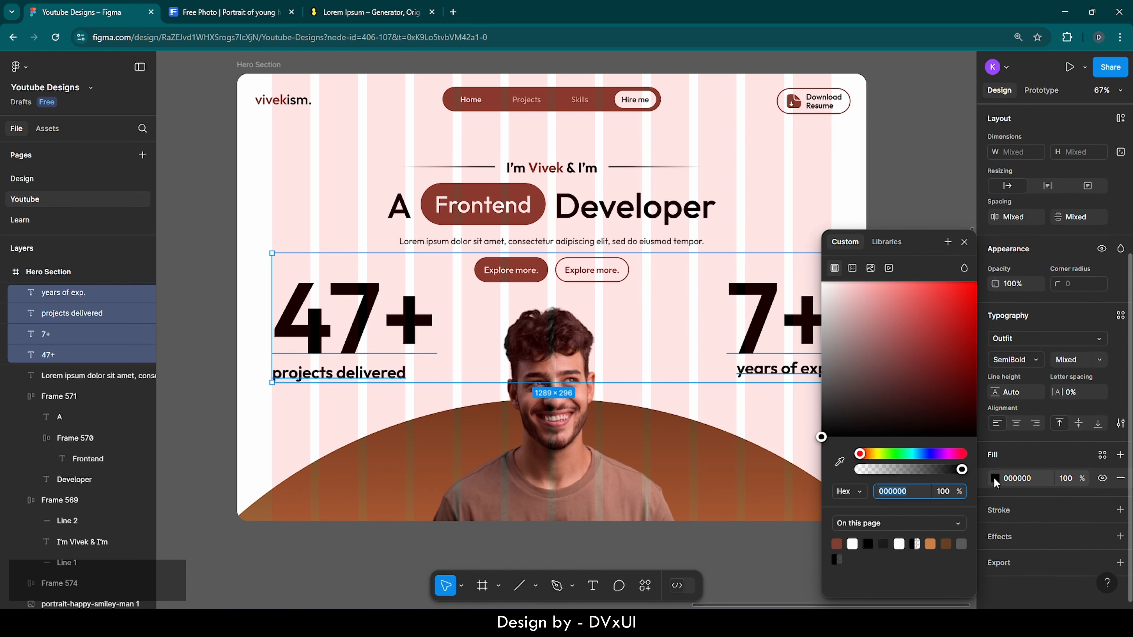
pyautogui.click(836, 542)
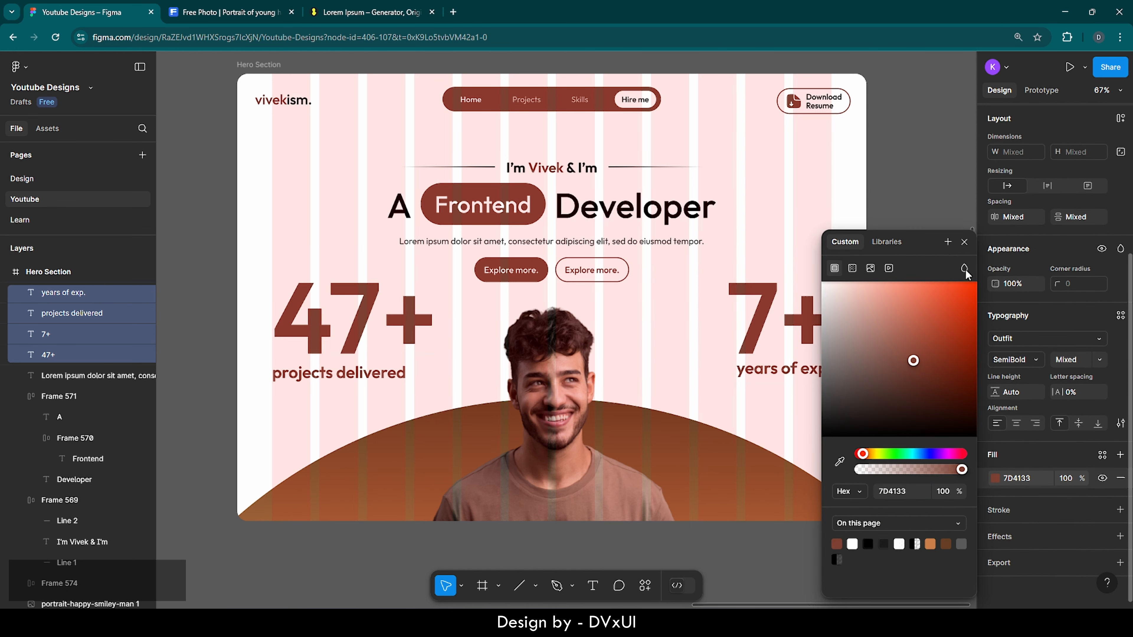
pyautogui.click(966, 243)
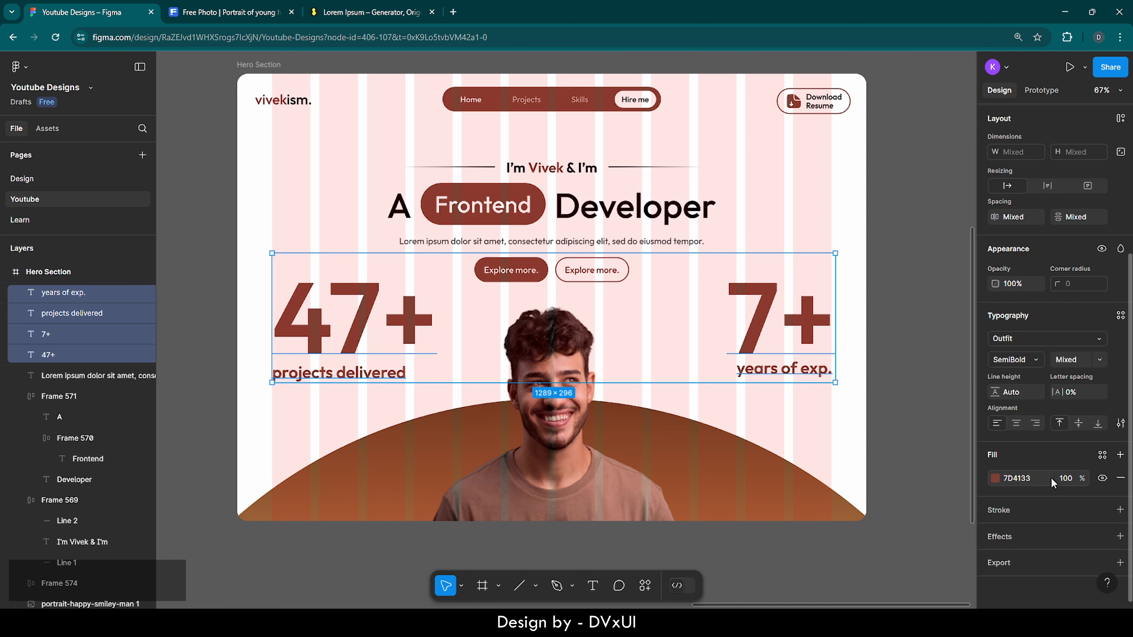
# Step: Reduce the fill opacity of both statistics and their labels to 16%
pyautogui.click(1069, 478)
pyautogui.write('20')
pyautogui.press('Return')
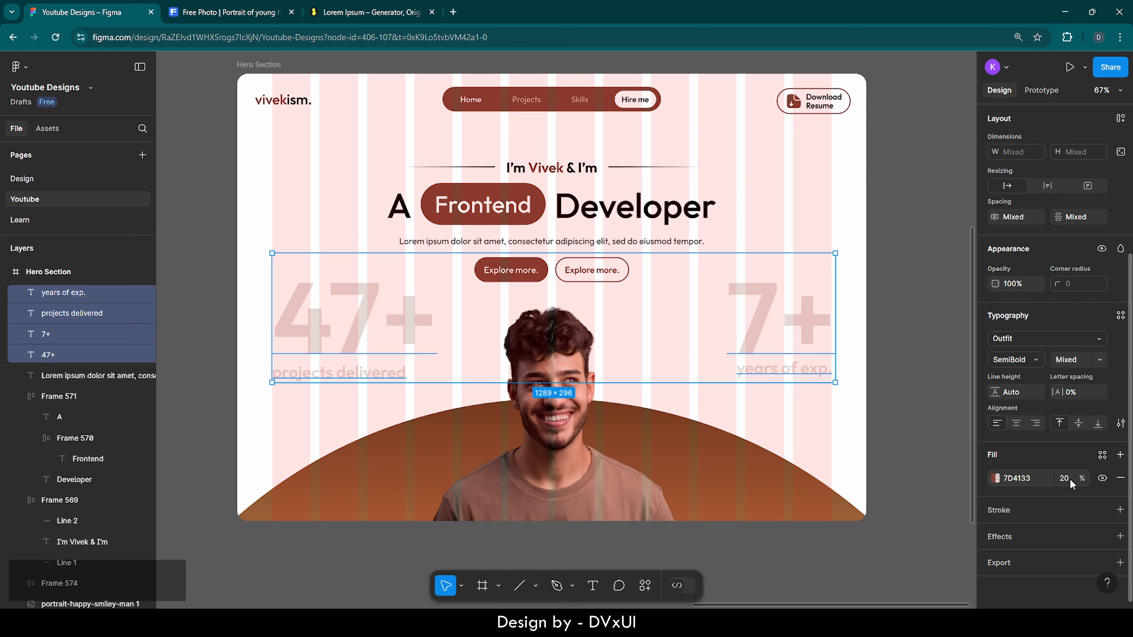
pyautogui.click(1069, 478)
pyautogui.write('16')
pyautogui.press('Return')
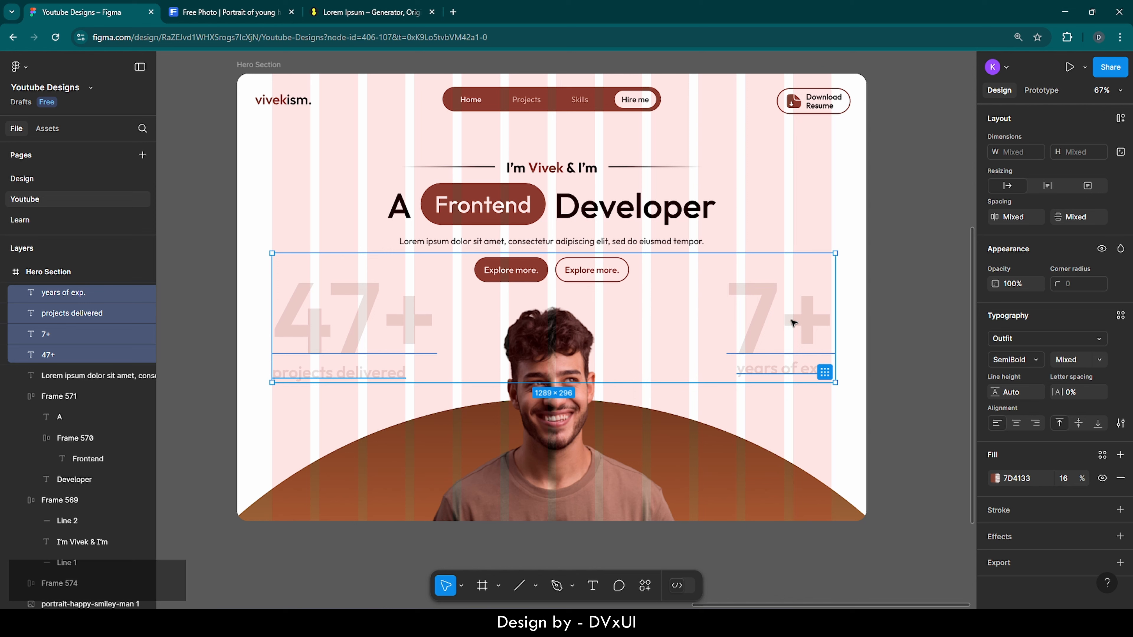
# Step: Nudge both statistics and their labels down together, slightly lower beside the portrait
pyautogui.hotkey('shift', 'Down')
pyautogui.hotkey('shift', 'Down')
pyautogui.hotkey('shift', 'Down')
pyautogui.hotkey('shift', 'Down')
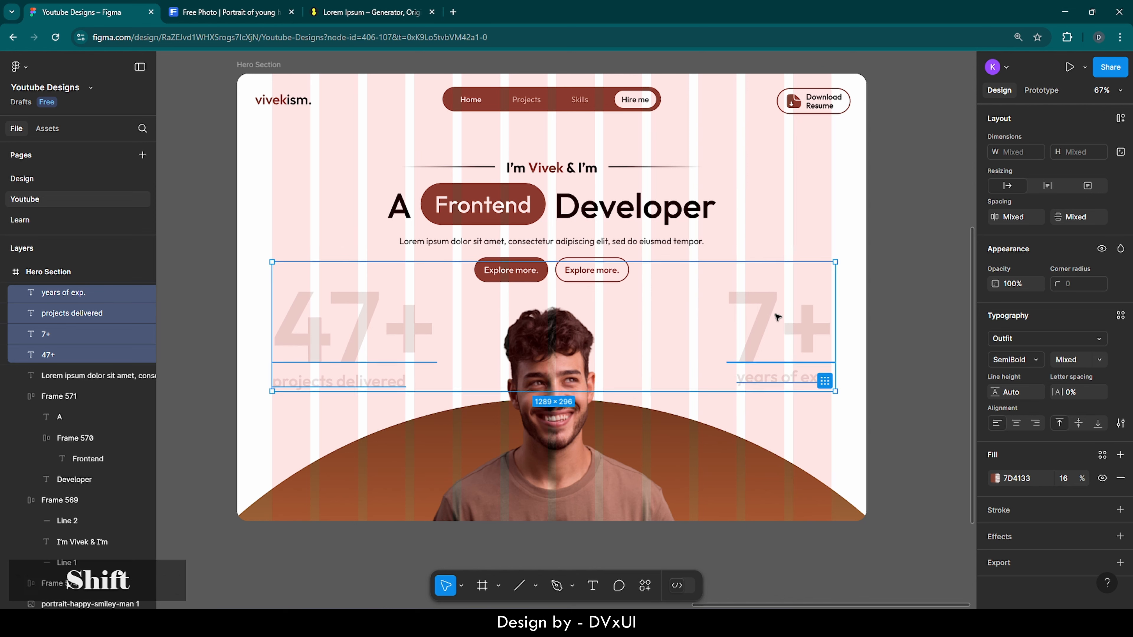
pyautogui.hotkey('shift', 'Down')
pyautogui.press('Down')
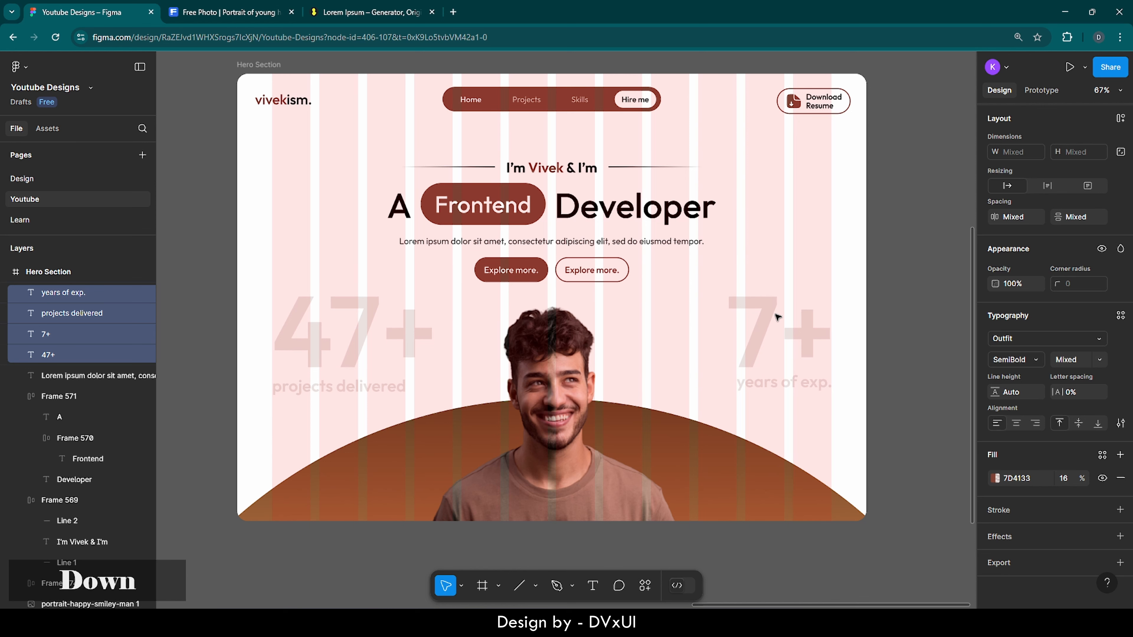
pyautogui.click(785, 255)
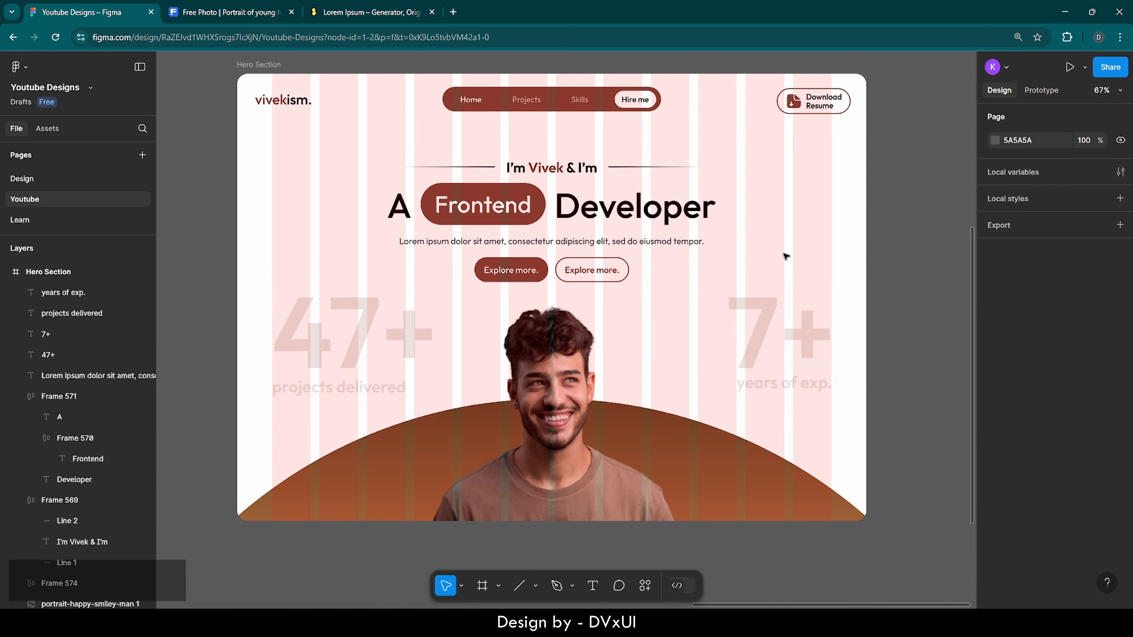
# Step: Lock the portrait image layer in the hero section
pyautogui.scroll(-1, 785, 253)
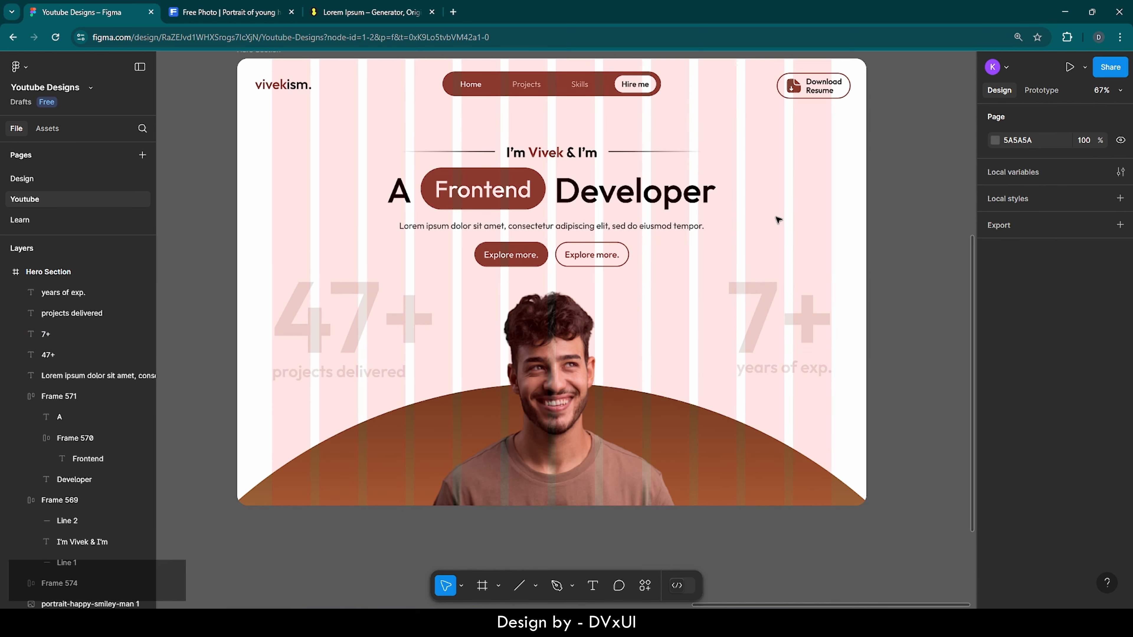
pyautogui.scroll(1, 778, 221)
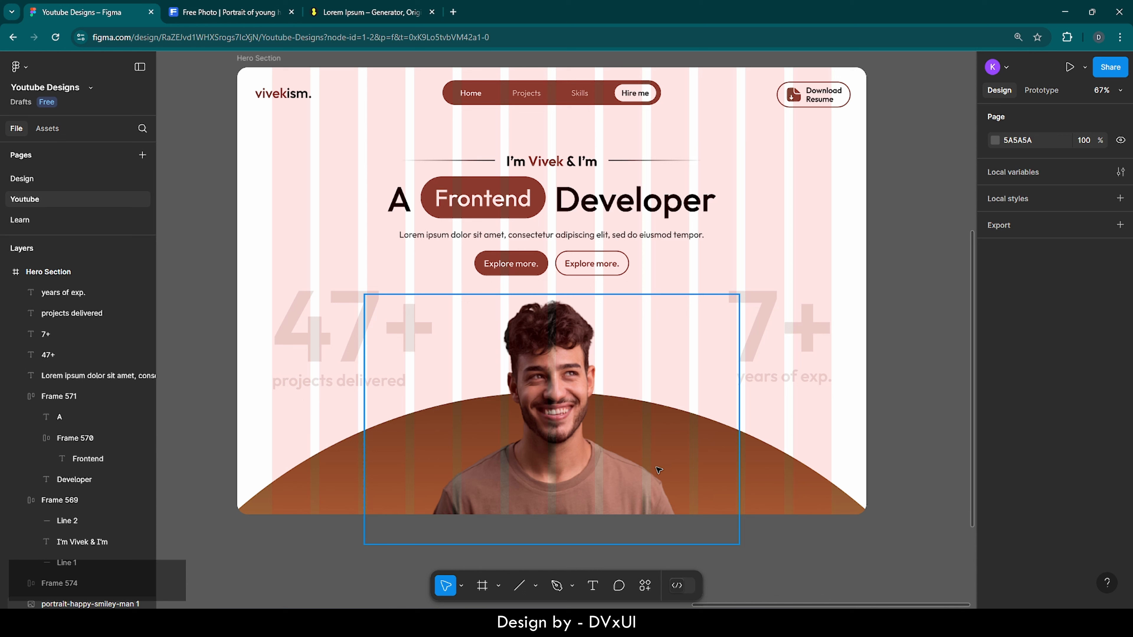
pyautogui.click(570, 439)
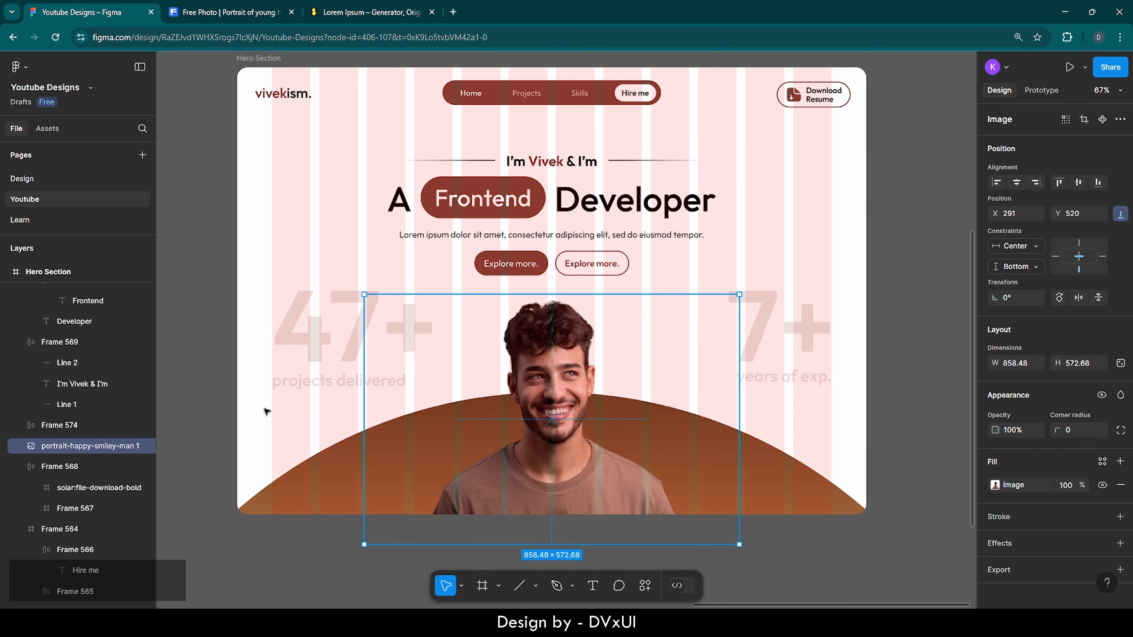
pyautogui.click(129, 446)
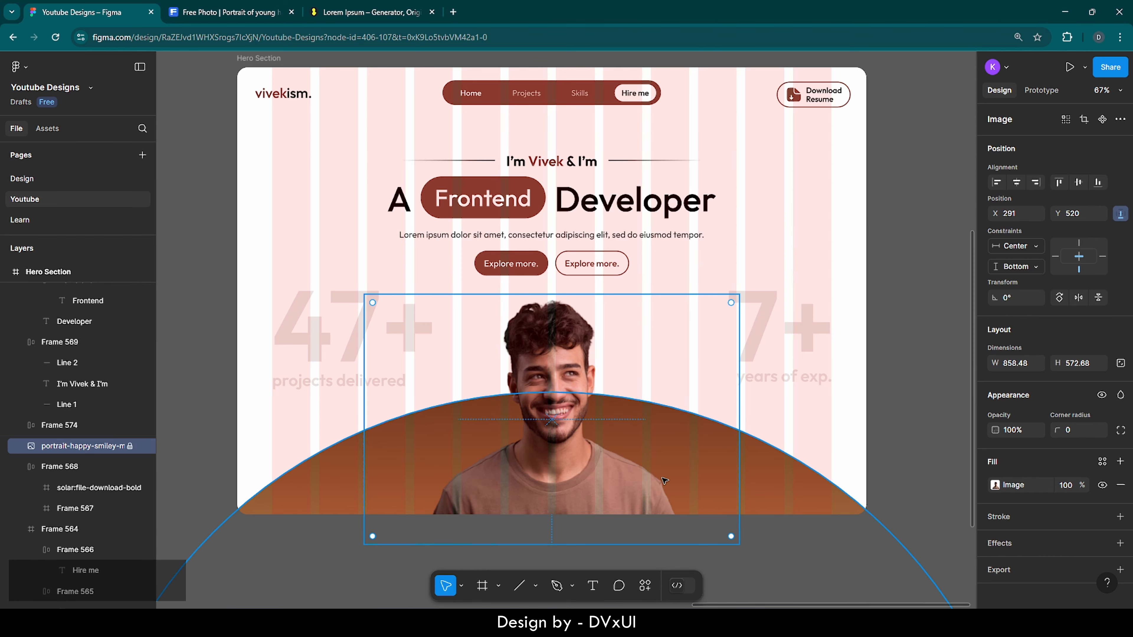
# Step: Add a text layer over the brown arc beside the portrait's shoulder, starting with an opening quotation mark and "Great"
pyautogui.scroll(5, 694, 477)
pyautogui.press('t')
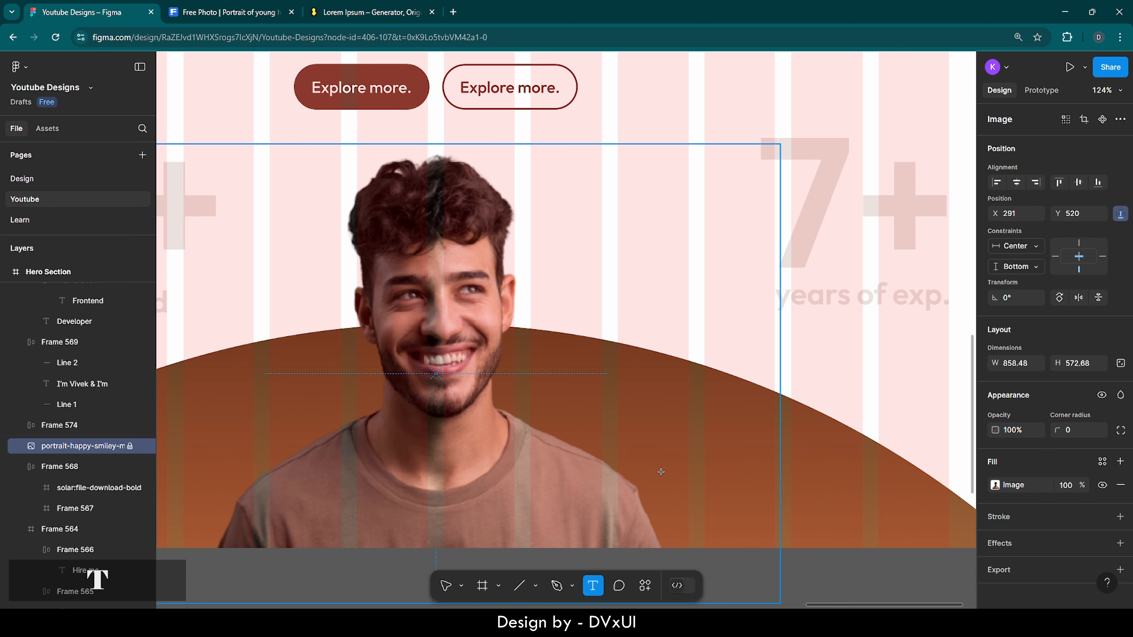
pyautogui.click(616, 464)
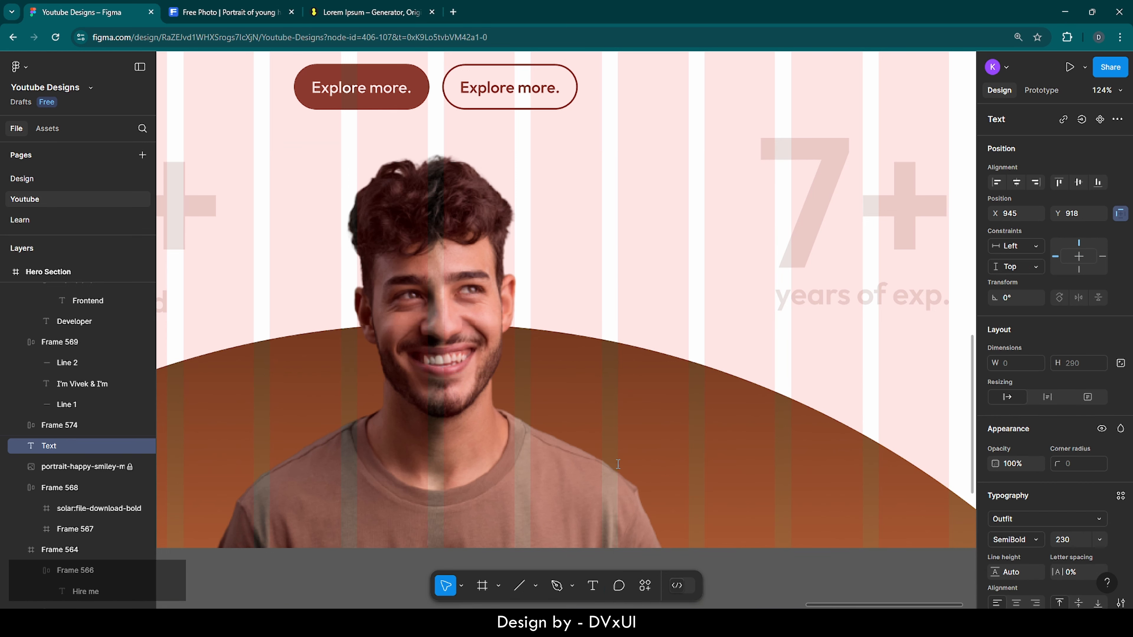
pyautogui.press('shift')
pyautogui.write('"')
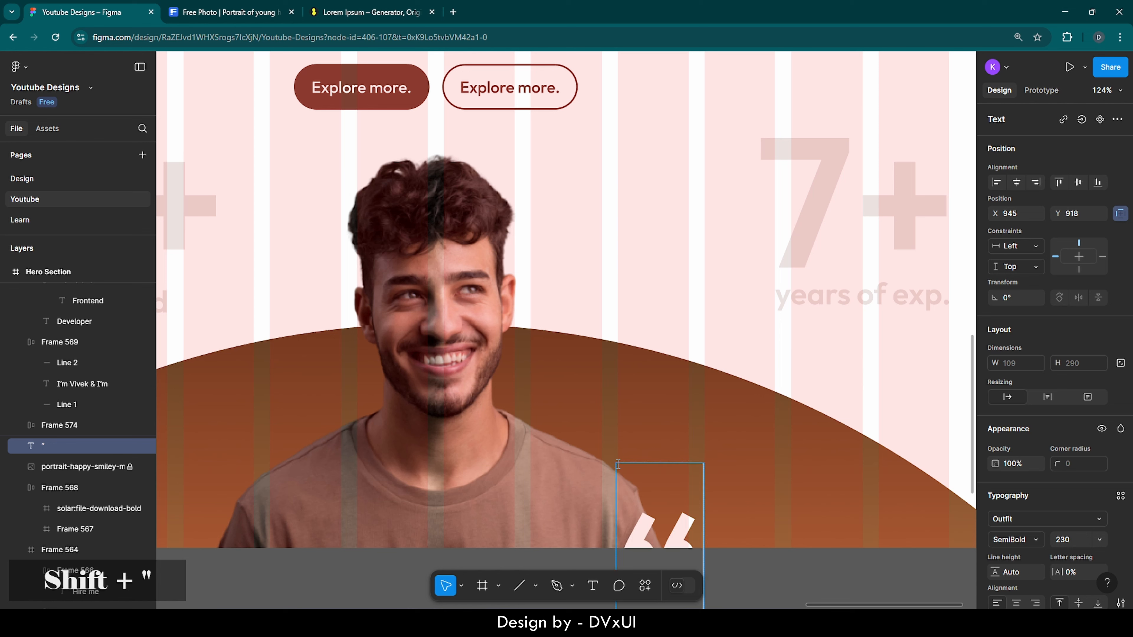
pyautogui.write('Great')
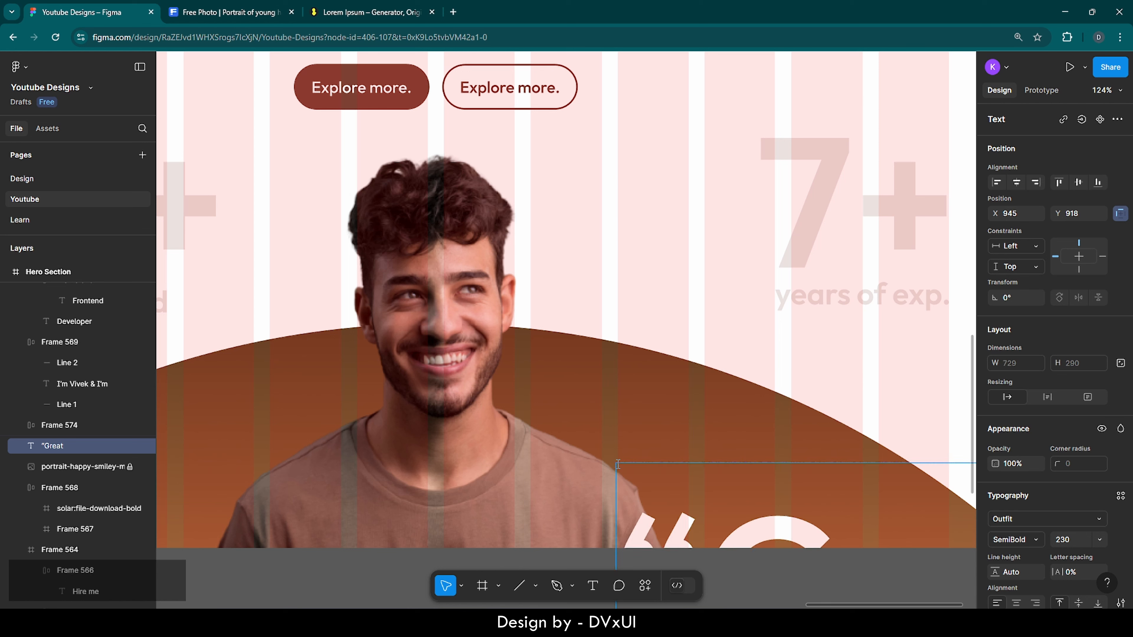
# Step: Bring the oversized "Great" quote text into the frame and set its font size to 18
pyautogui.hotkey('ctrl', 'a')
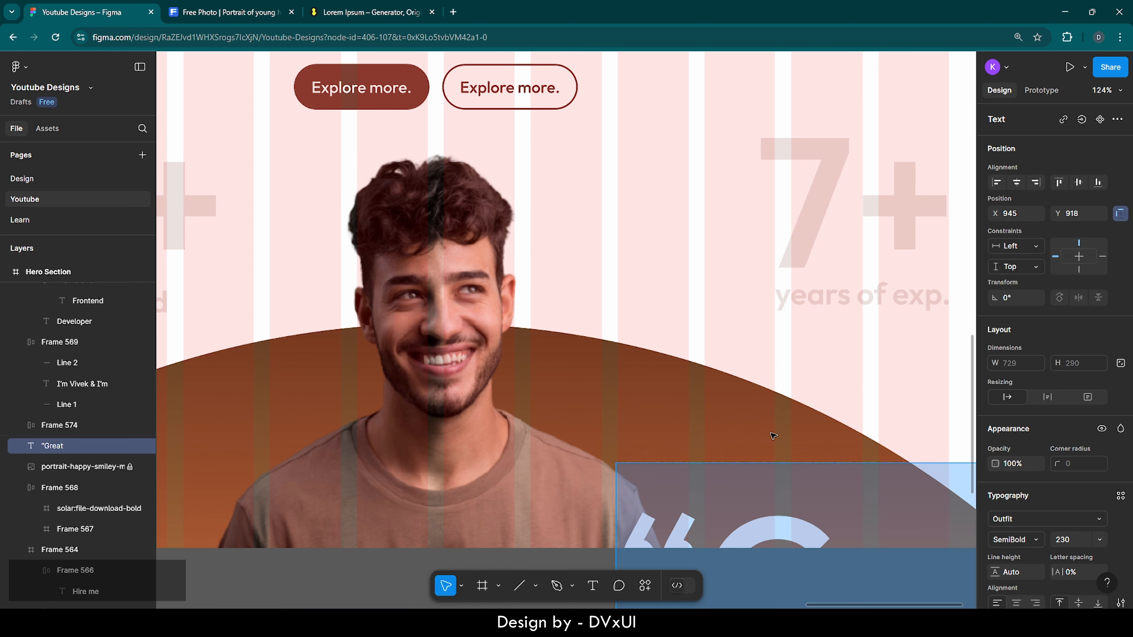
pyautogui.press('Escape')
pyautogui.moveTo(785, 545); pyautogui.dragTo(555, 400)
pyautogui.press('Return')
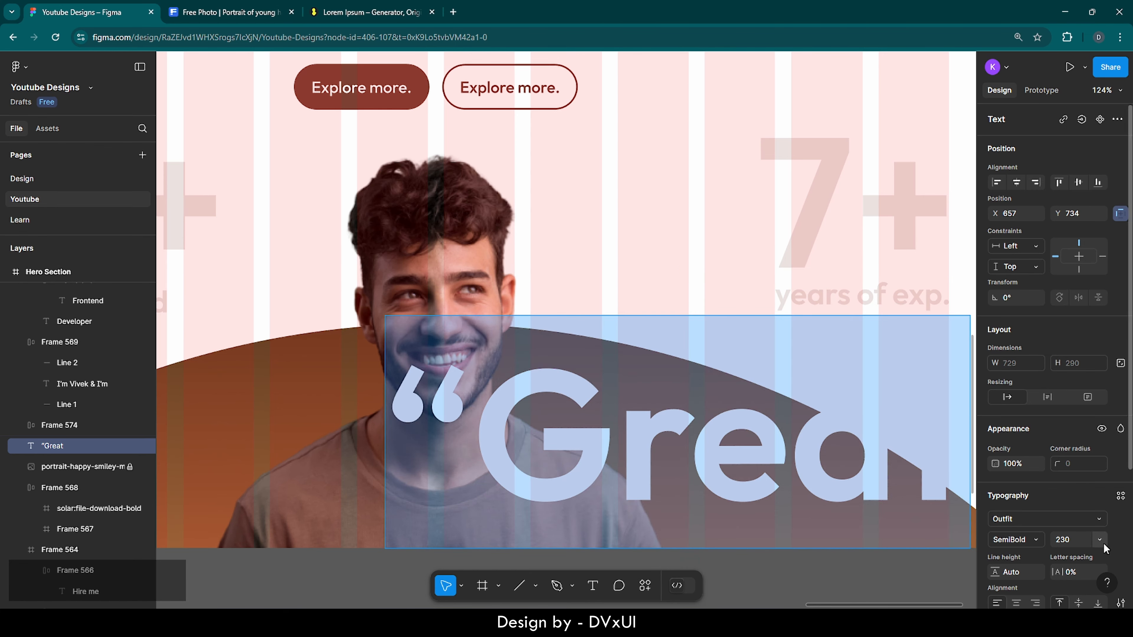
pyautogui.click(1078, 536)
pyautogui.scroll(-2, 1078, 535)
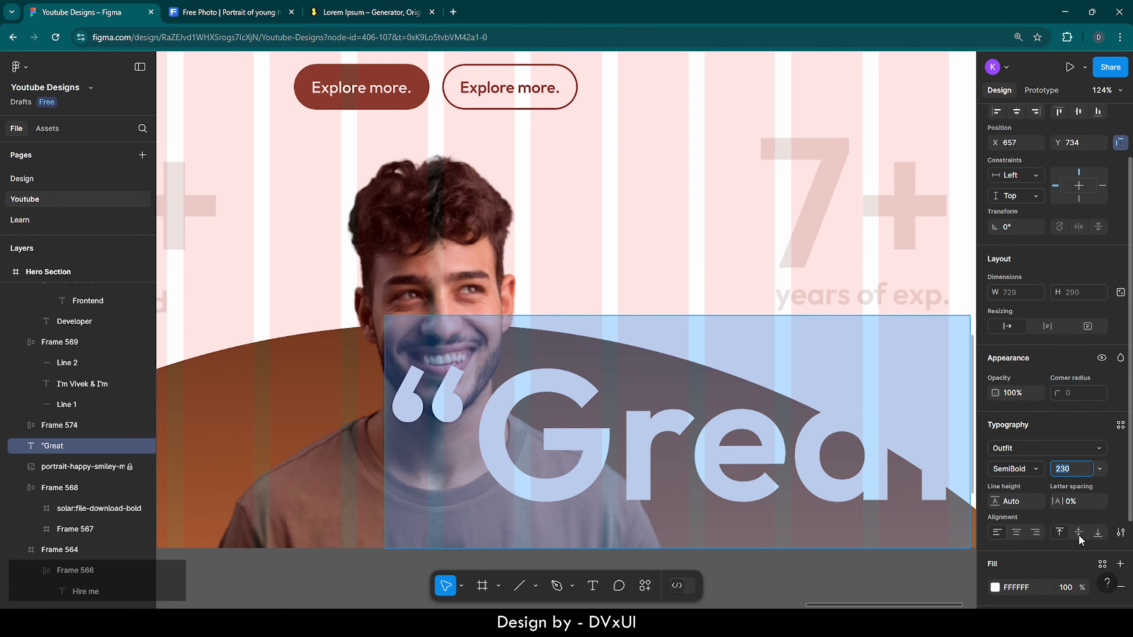
pyautogui.write('18')
pyautogui.press('Return')
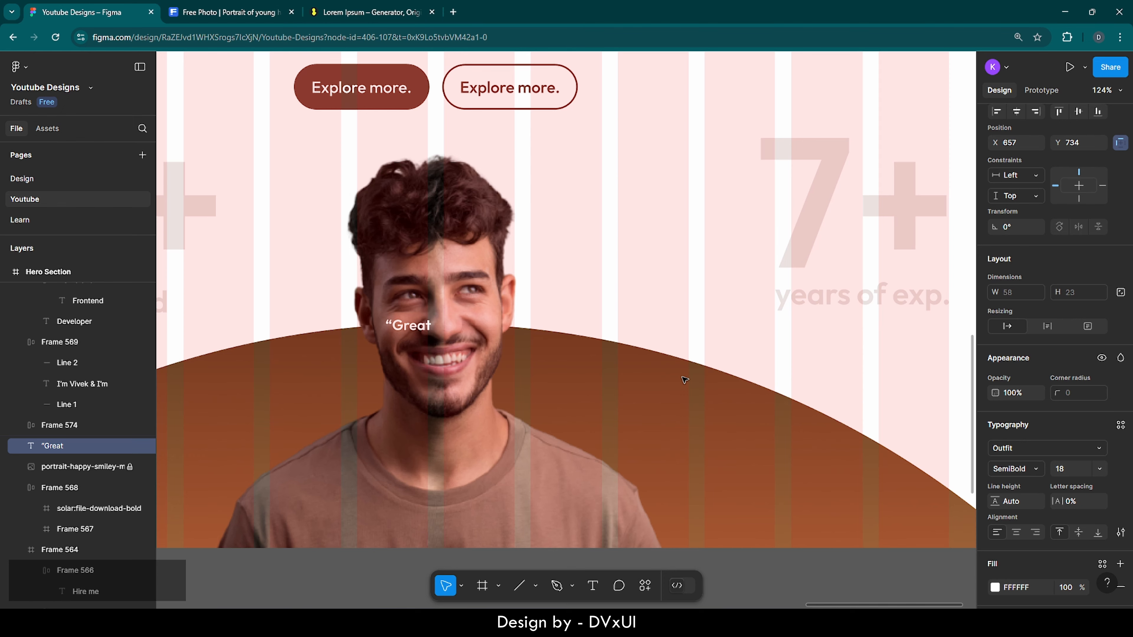
# Step: Move the "Great" quote text onto the brown arc just above the portrait's shoulder and set its weight to Regular
pyautogui.moveTo(409, 324); pyautogui.dragTo(634, 431)
pyautogui.scroll(5, 633, 430)
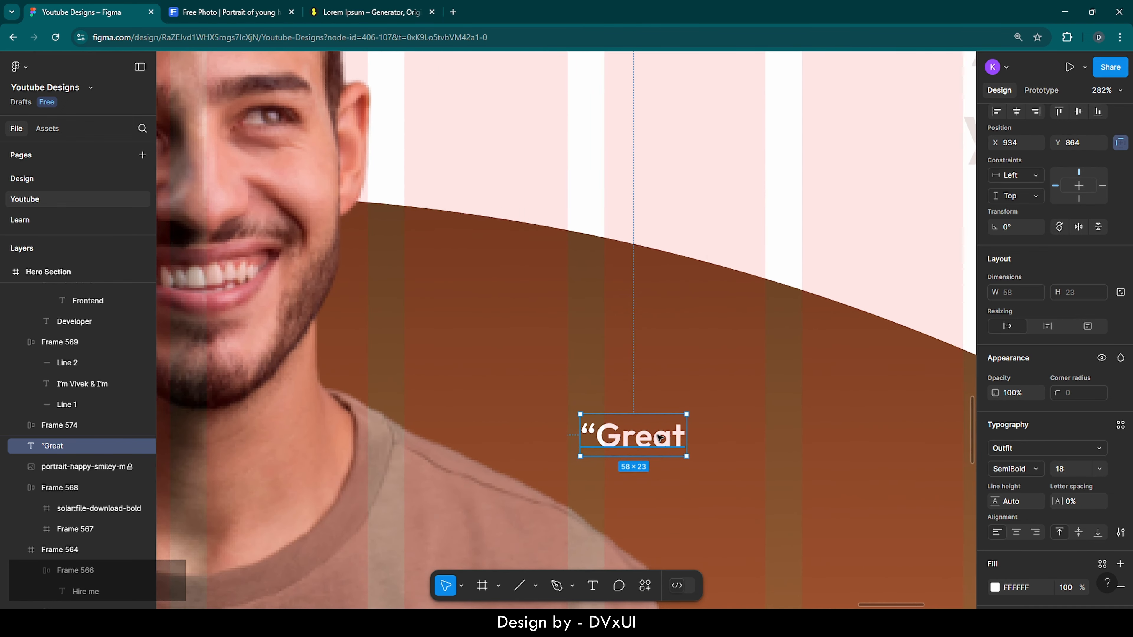
pyautogui.hscroll(2, 661, 438)
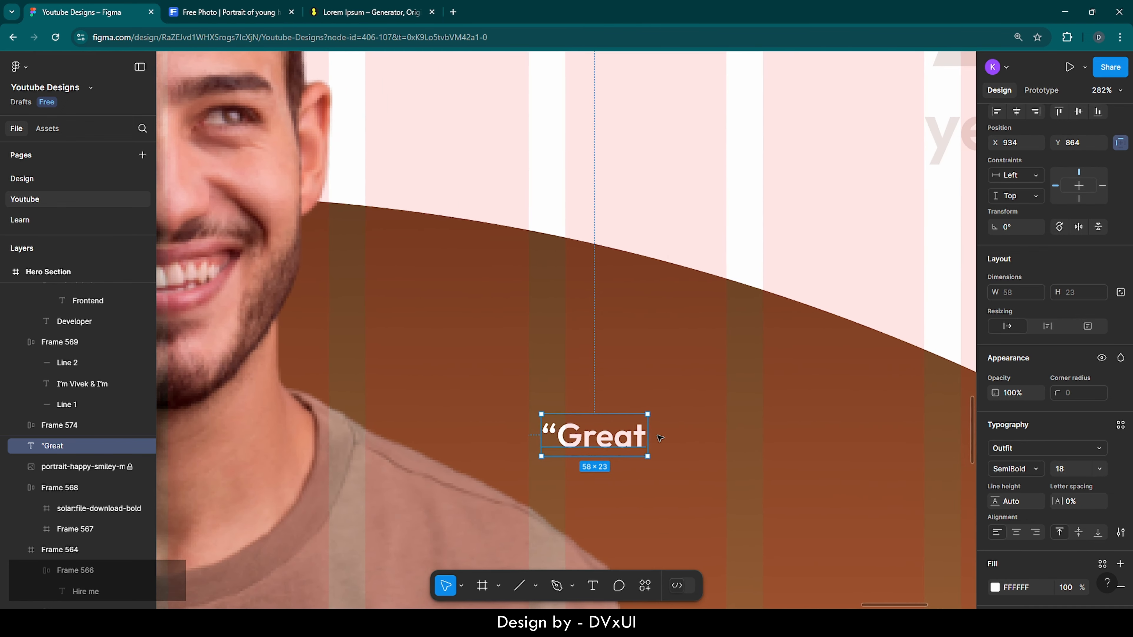
pyautogui.click(1031, 468)
pyautogui.click(1027, 444)
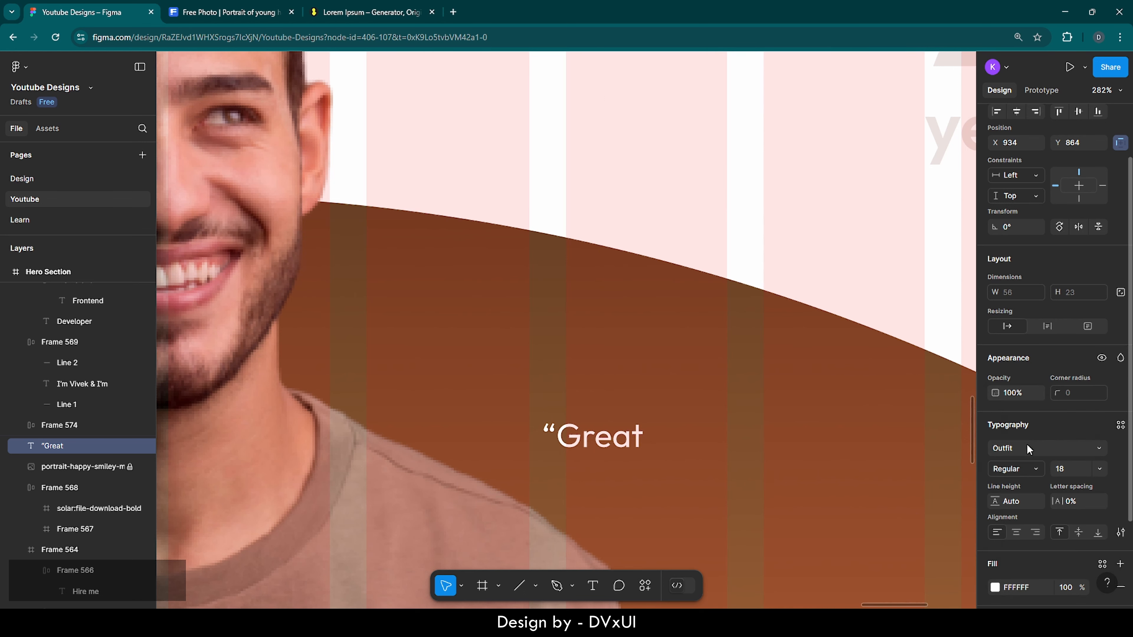
# Step: Complete the testimonial text on the brown arc so it reads “Great guy, with great knowledge”, including the closing quotation mark
pyautogui.doubleClick(635, 437)
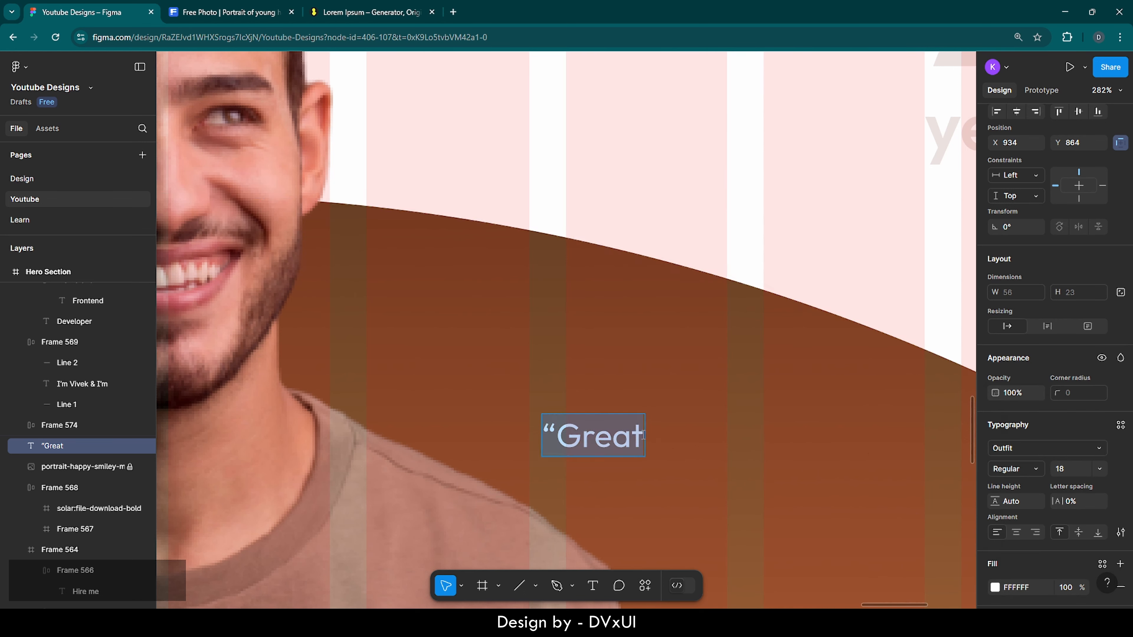
pyautogui.click(643, 436)
pyautogui.write('guy, ')
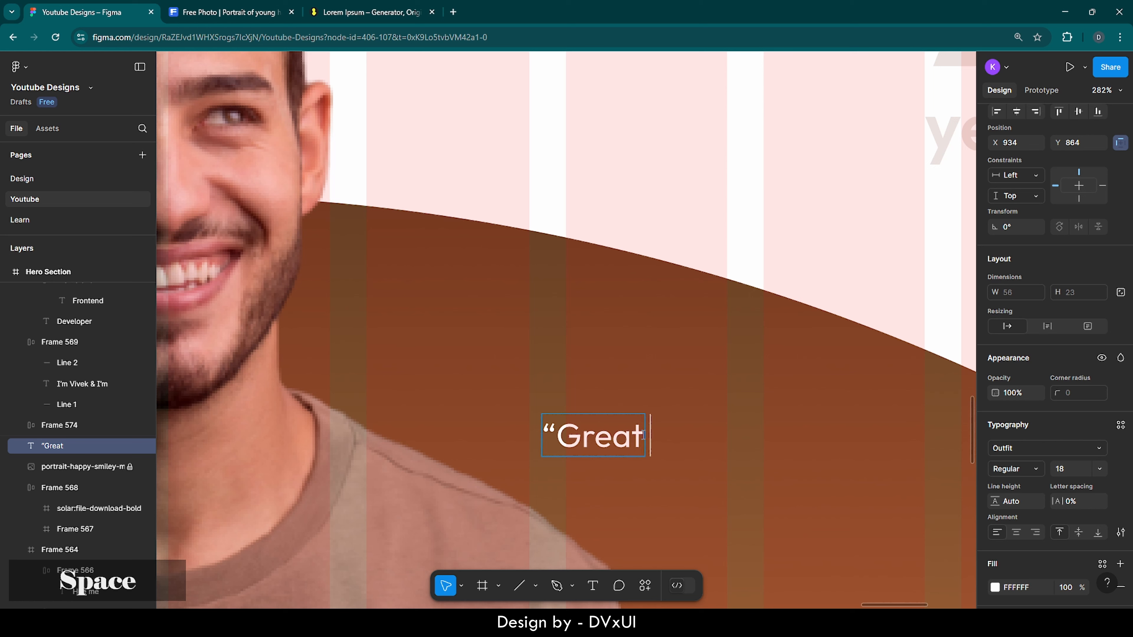
pyautogui.write('with')
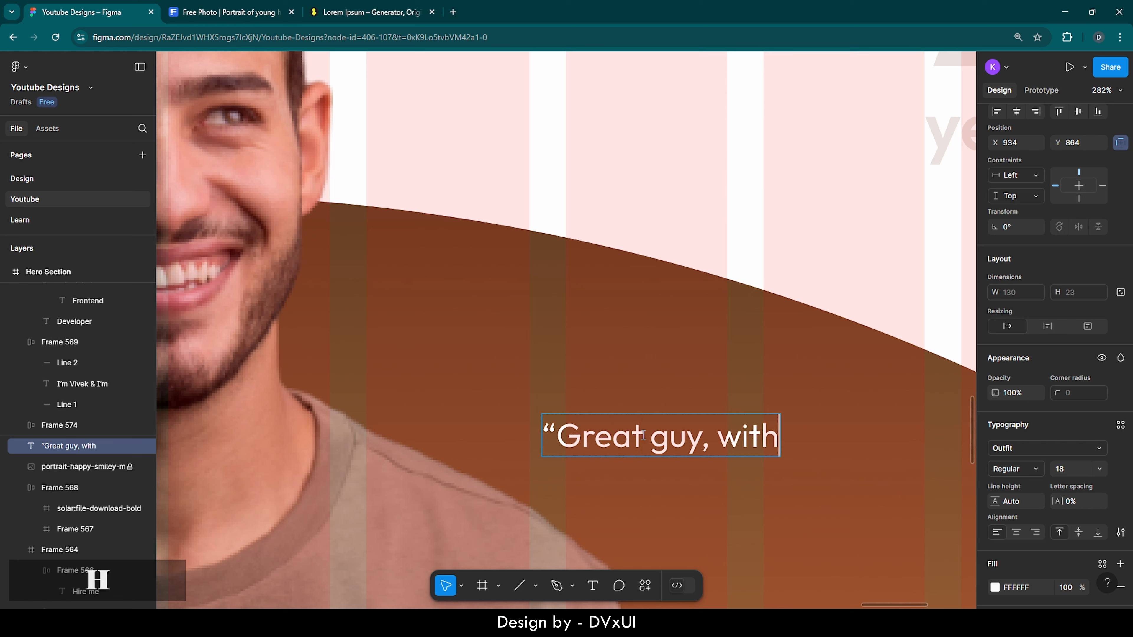
pyautogui.write(' great ')
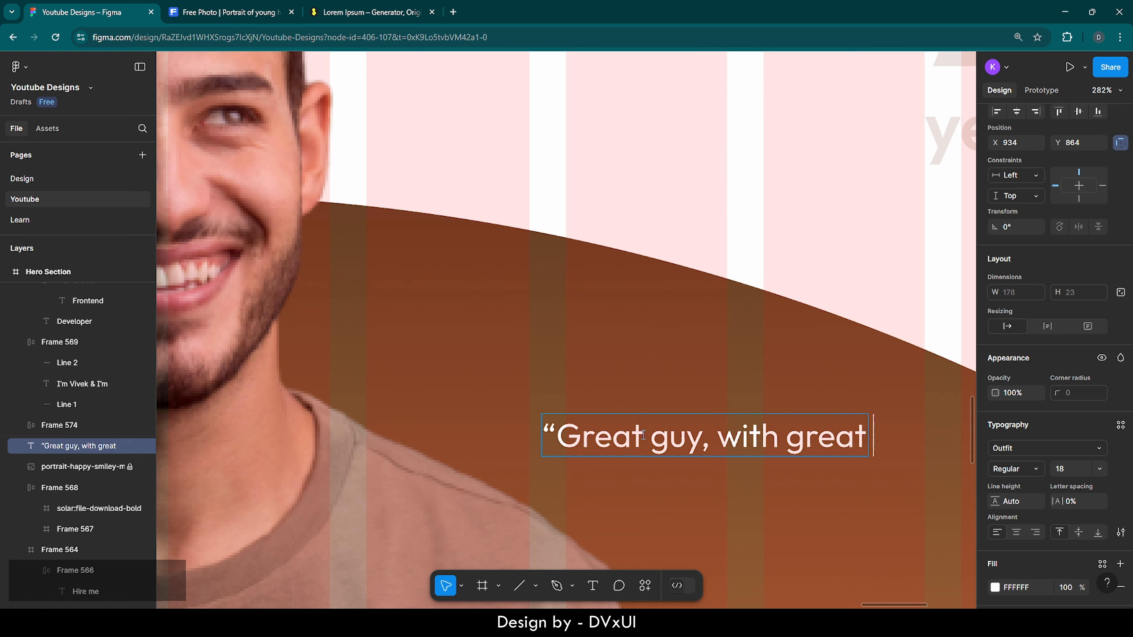
pyautogui.write('knowledge')
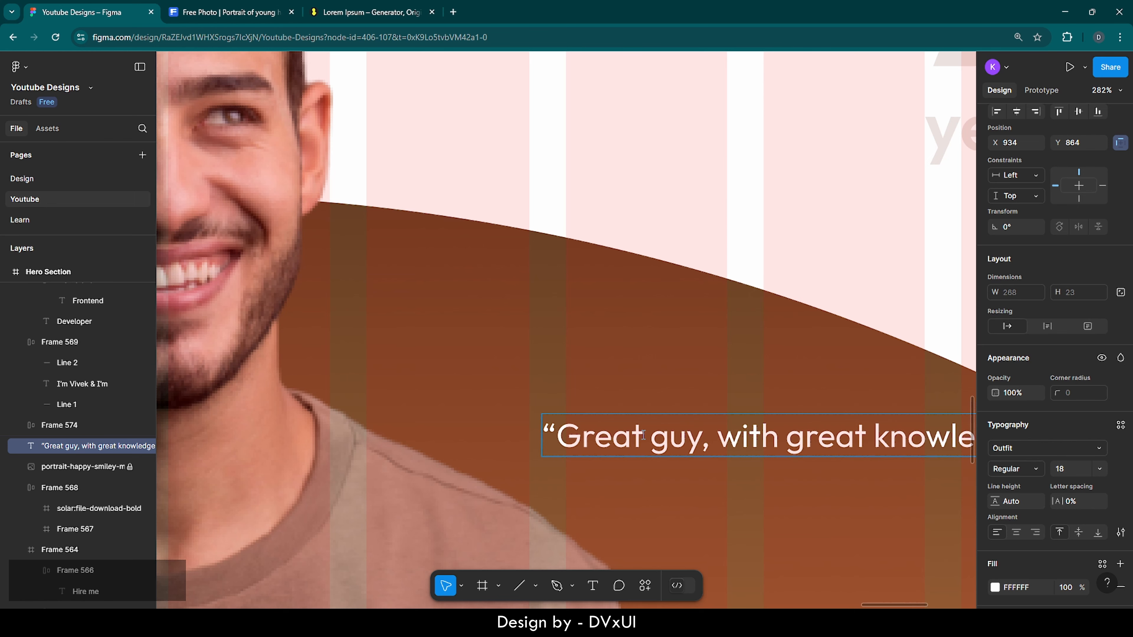
pyautogui.scroll(-3, 644, 434)
pyautogui.hscroll(3, 644, 434)
pyautogui.write('"')
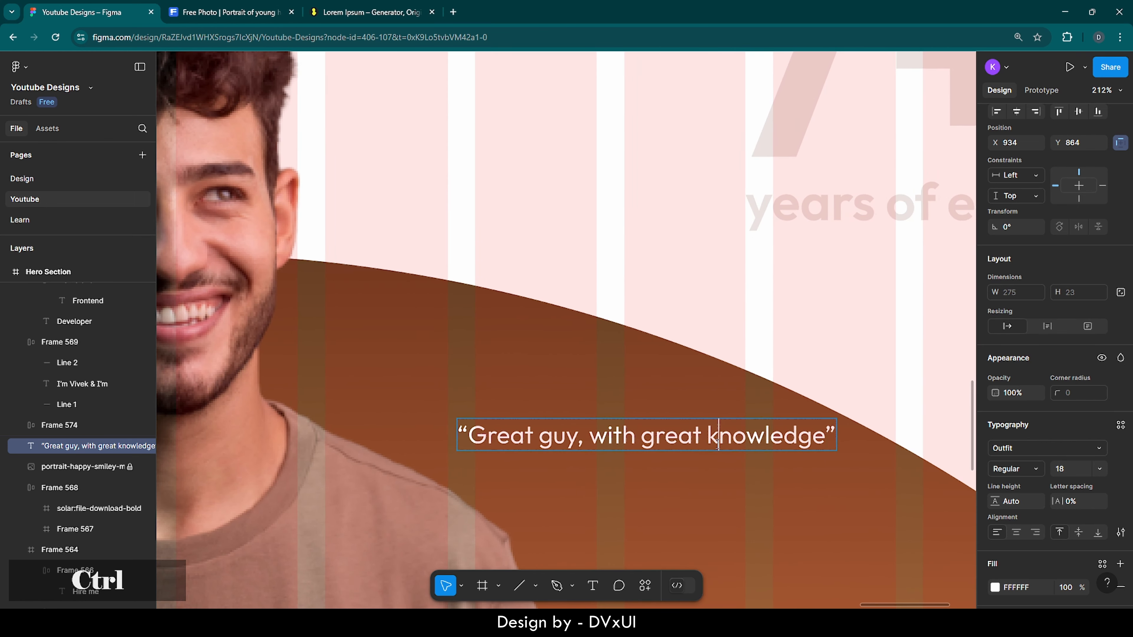
pyautogui.hotkey('ctrl', 'a')
pyautogui.press('Escape')
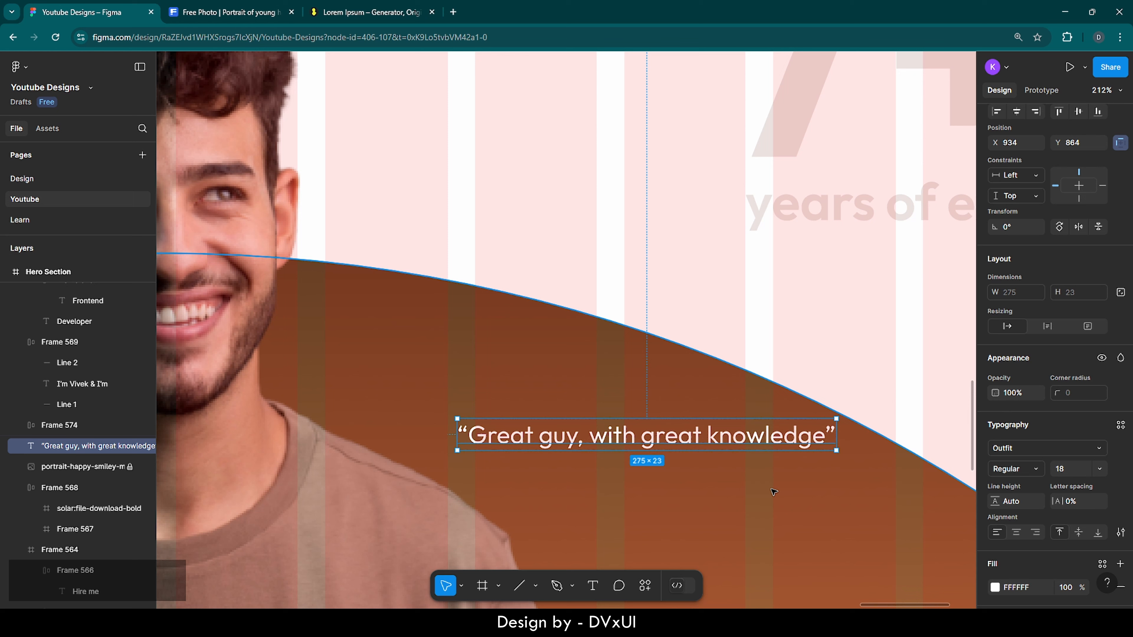
# Step: Wrap the “Great guy, with great knowledge” text in an auto layout frame and give the frame a white FFFFFF fill
pyautogui.rightClick(716, 430)
pyautogui.click(739, 423)
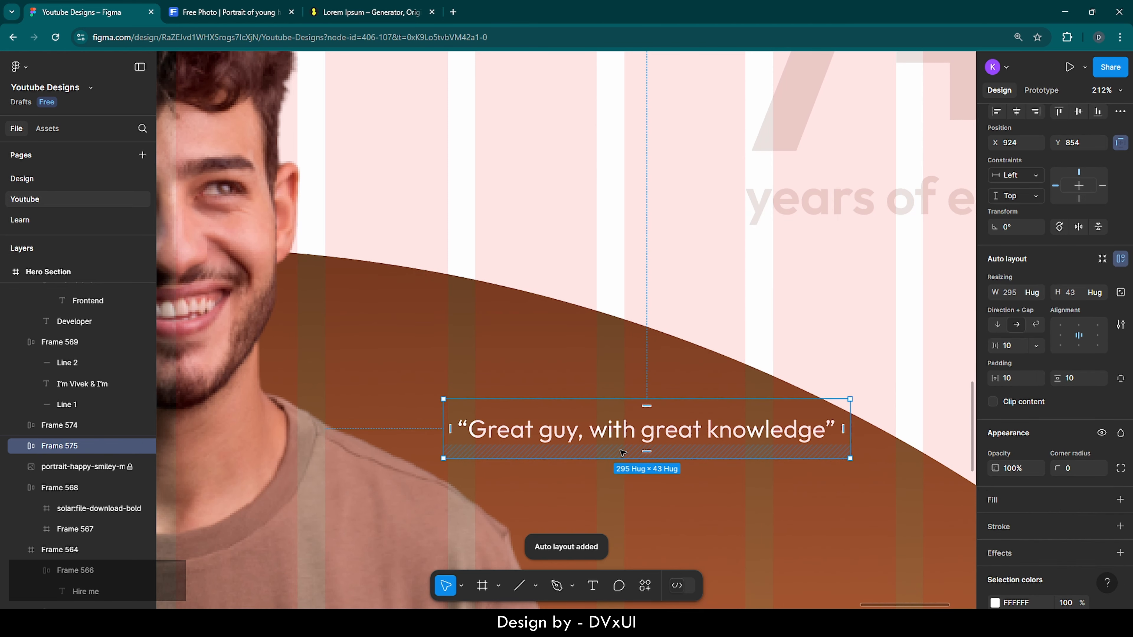
pyautogui.scroll(-1, 777, 481)
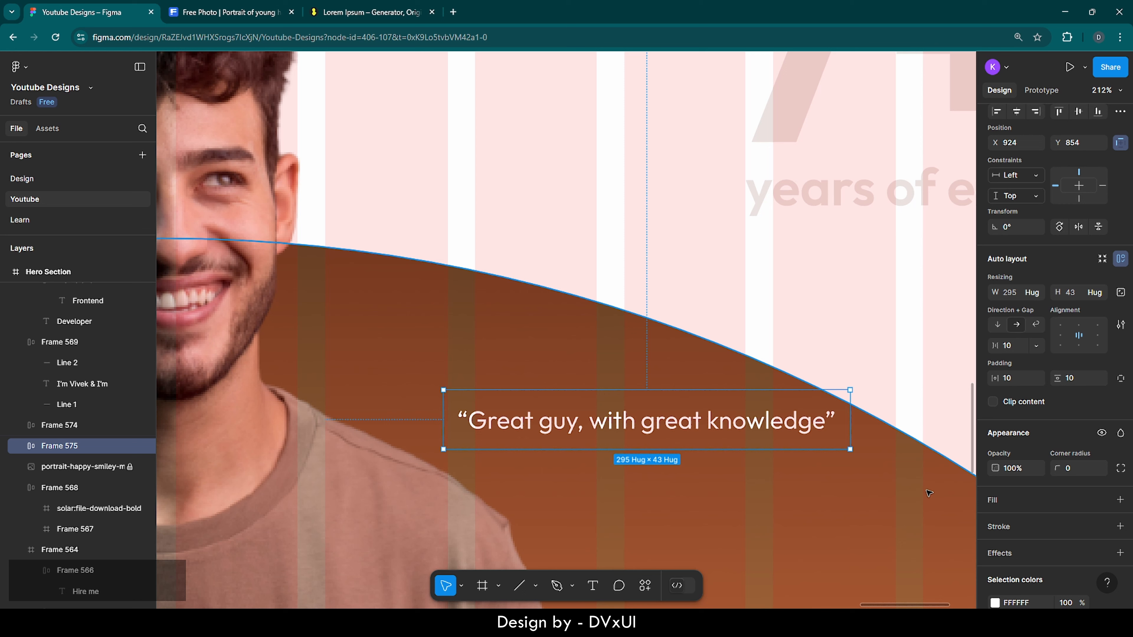
pyautogui.scroll(-1, 1008, 447)
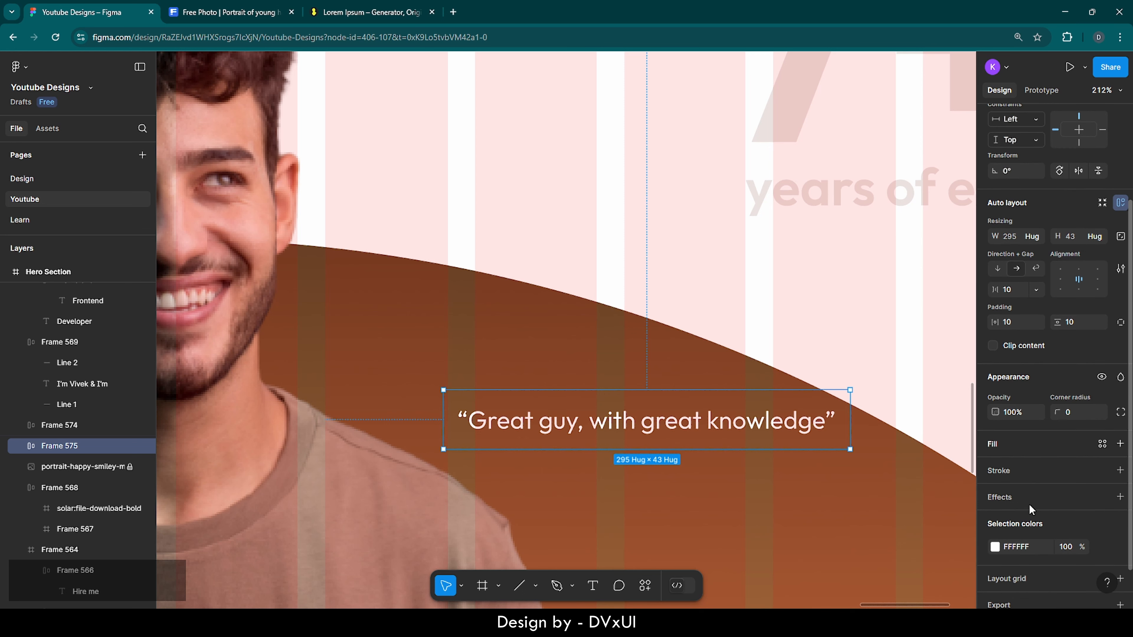
pyautogui.click(994, 445)
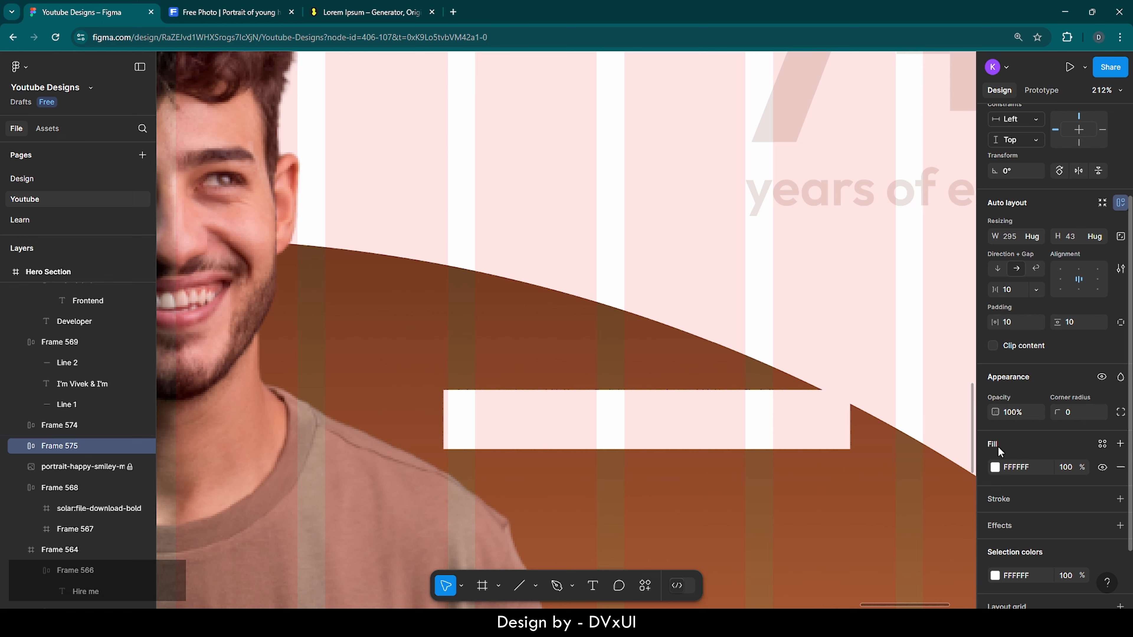
# Step: Set the fill of the quote text inside the white frame to 000000
pyautogui.click(722, 429)
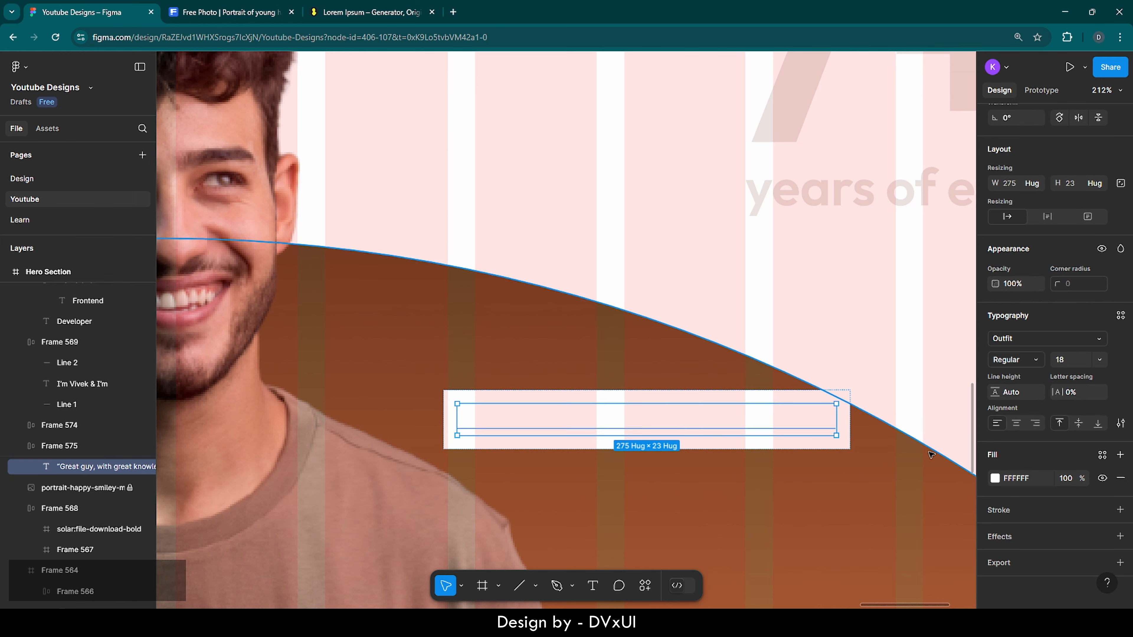
pyautogui.click(1011, 478)
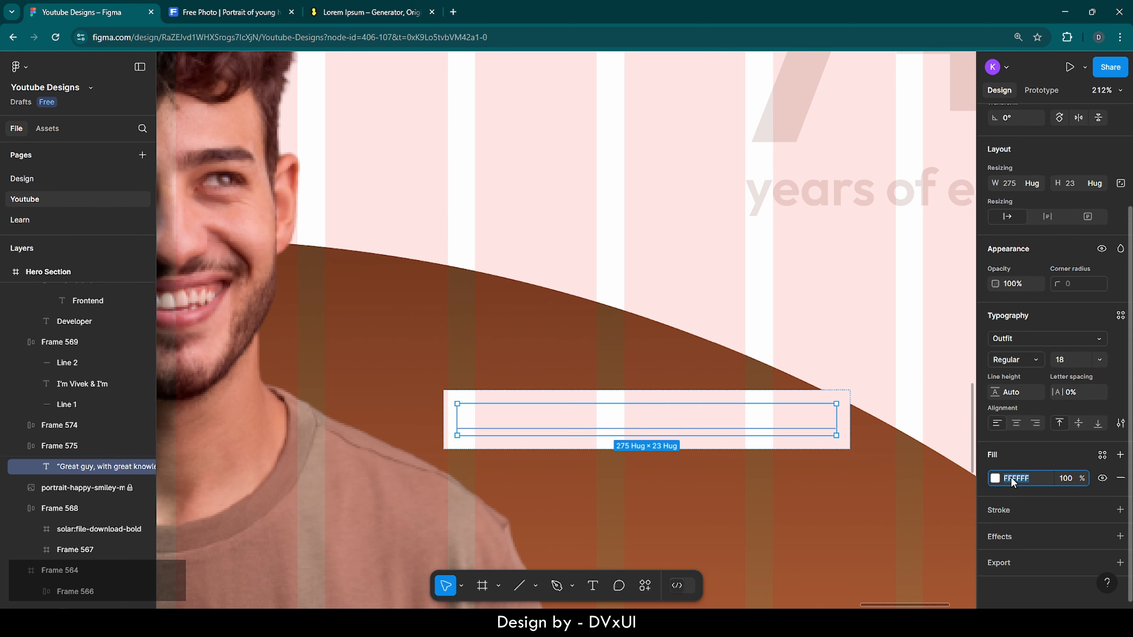
pyautogui.write('000000')
pyautogui.press('Return')
pyautogui.press('Escape')
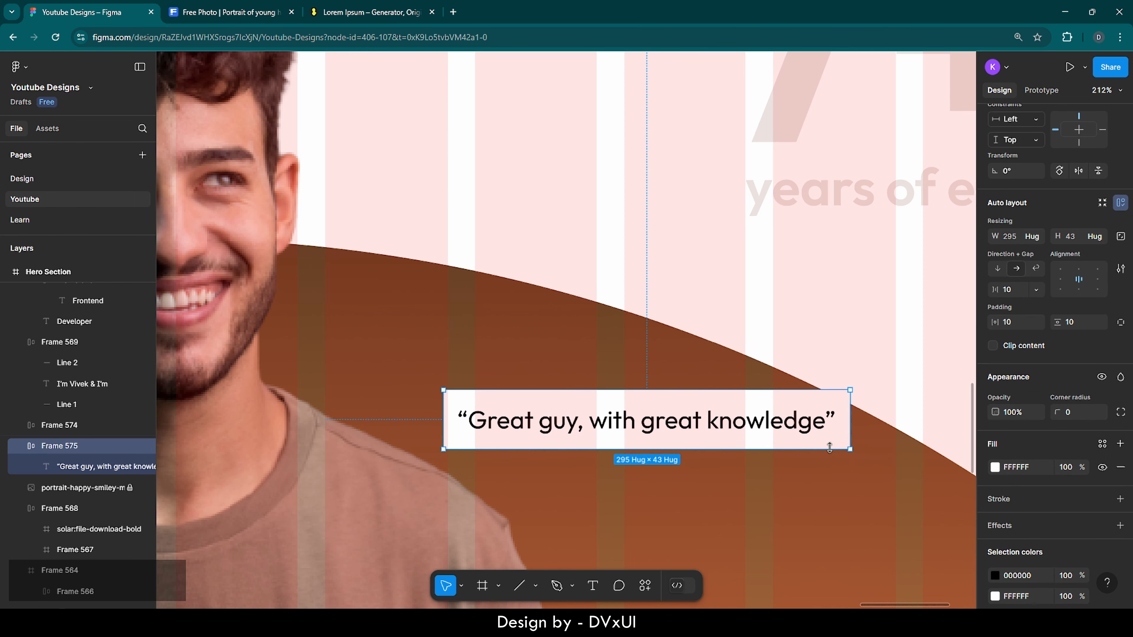
# Step: Give the quote frame a corner radius of 40 and move it closer to the portrait, overlapping the edge of the shoulder
pyautogui.hotkey('shift', 'Up')
pyautogui.hotkey('shift', 'Up')
pyautogui.hotkey('shift', 'Up')
pyautogui.hotkey('shift', 'Up')
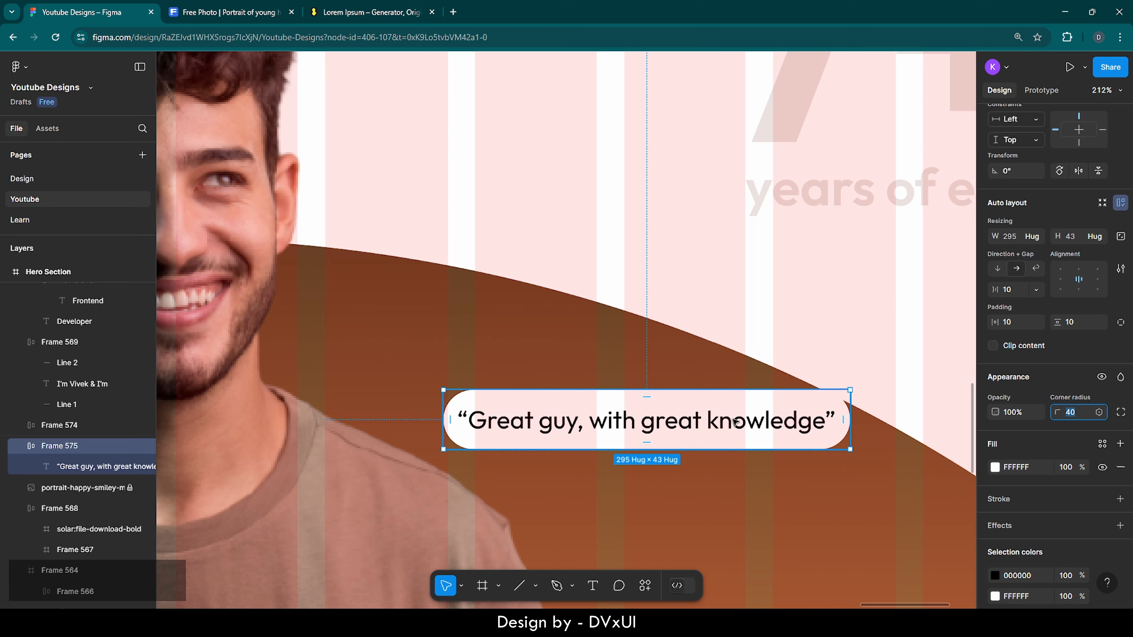
pyautogui.scroll(-5, 735, 421)
pyautogui.moveTo(723, 420); pyautogui.dragTo(750, 447)
pyautogui.hscroll(-4, 722, 473)
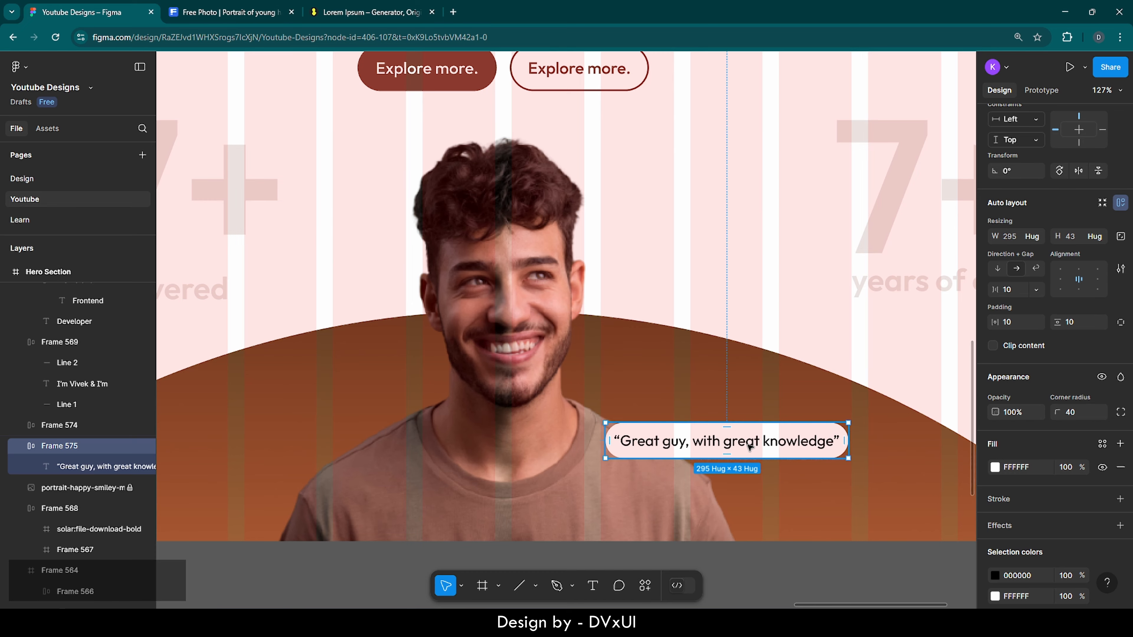
# Step: Duplicate the quote pill and place the copy on the opposite side of the portrait, near the hero section's lower edge
pyautogui.scroll(-5, 749, 446)
pyautogui.hotkey('ctrl', 'd')
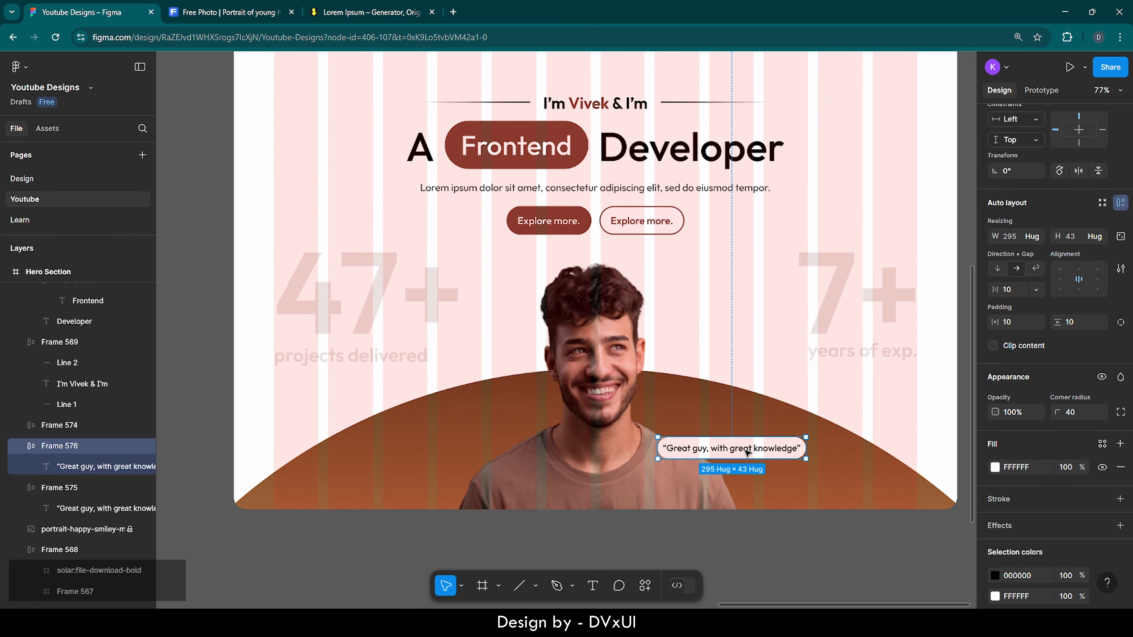
pyautogui.moveTo(748, 452); pyautogui.dragTo(470, 486)
# Step: Replace the wording between the quotation marks in the duplicated pill with "Very Experienced"
pyautogui.doubleClick(469, 486)
pyautogui.scroll(5, 470, 486)
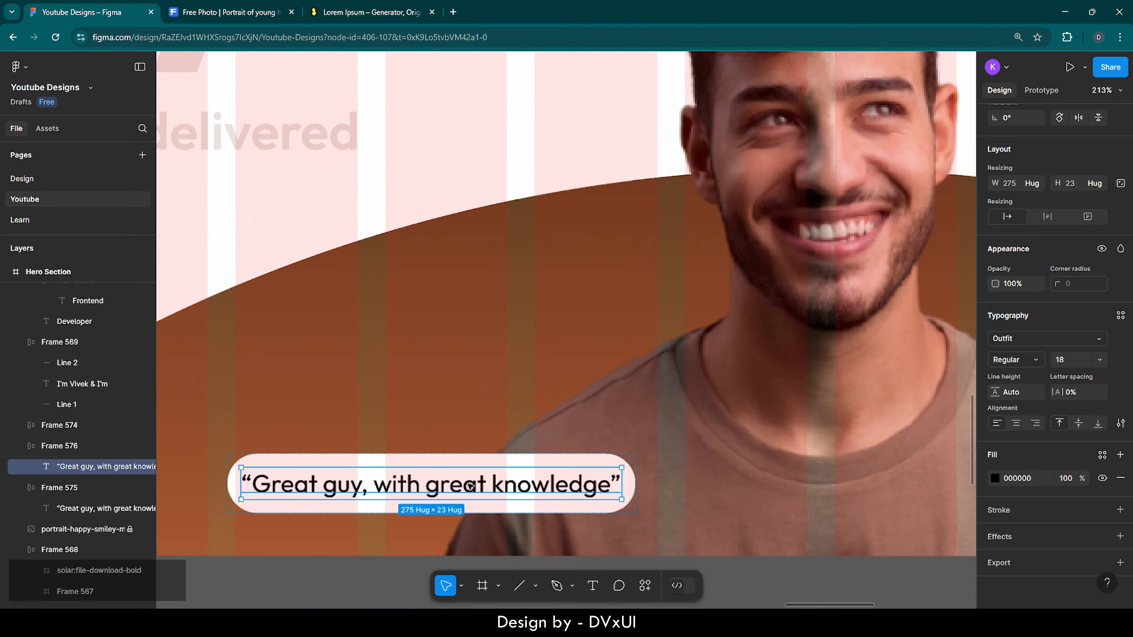
pyautogui.moveTo(612, 483); pyautogui.dragTo(259, 488)
pyautogui.press('BackSpace')
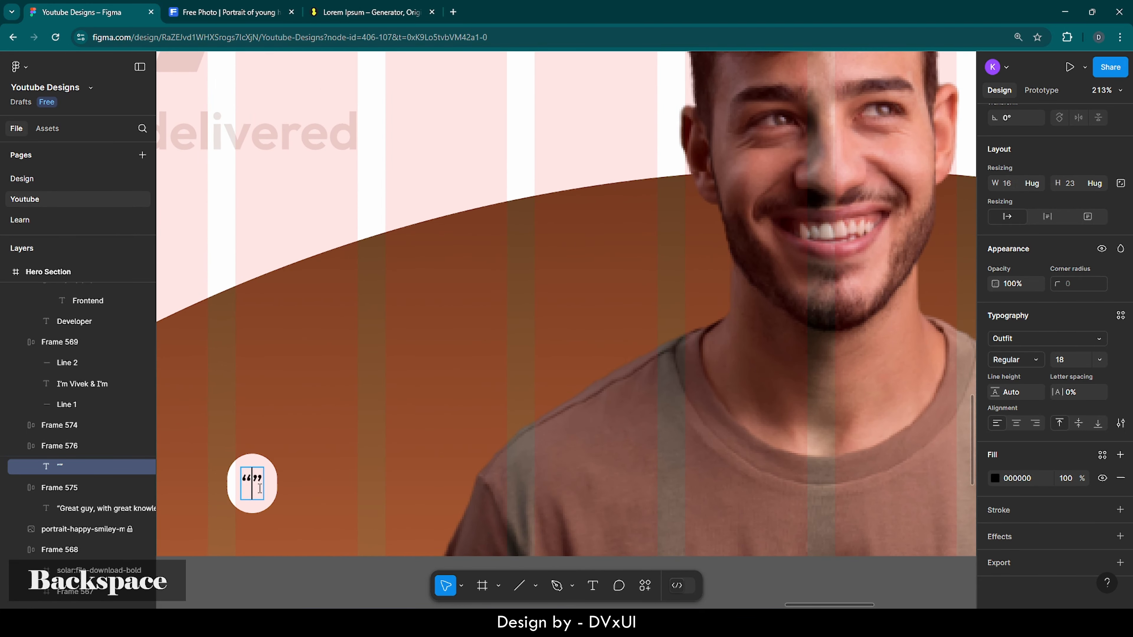
pyautogui.write('Very Experien')
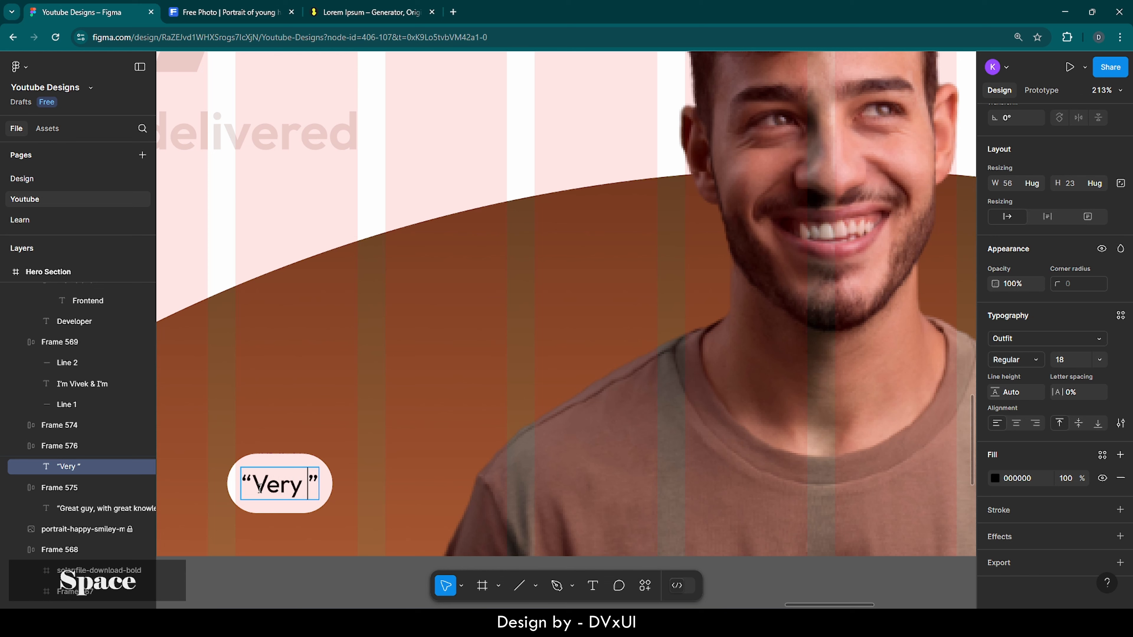
pyautogui.write('ced')
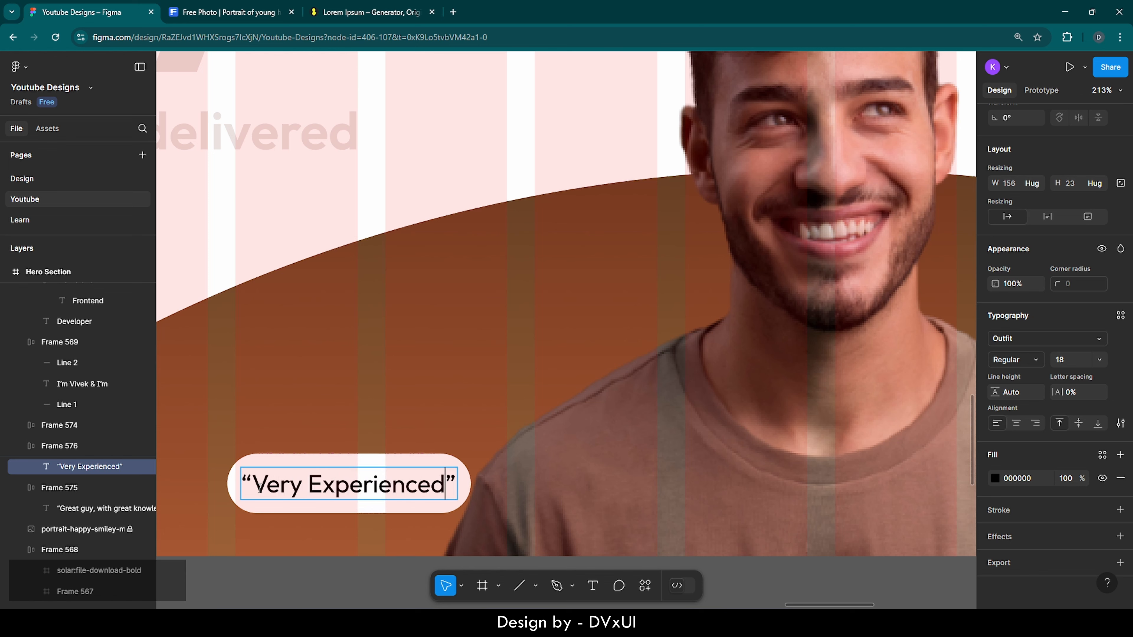
pyautogui.press('Escape')
# Step: Move the “Very Experienced” pill so it slightly overlaps the portrait's shoulder, a little lower than the “Great guy” pill
pyautogui.click(415, 441)
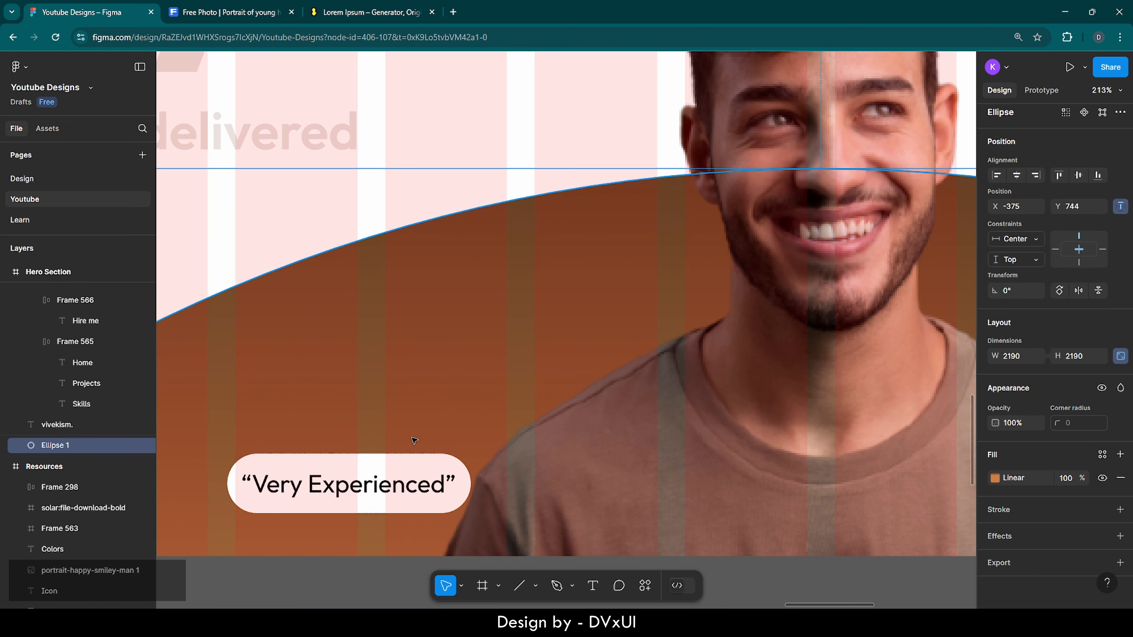
pyautogui.click(366, 489)
pyautogui.moveTo(367, 490); pyautogui.dragTo(473, 456)
pyautogui.scroll(-5, 473, 456)
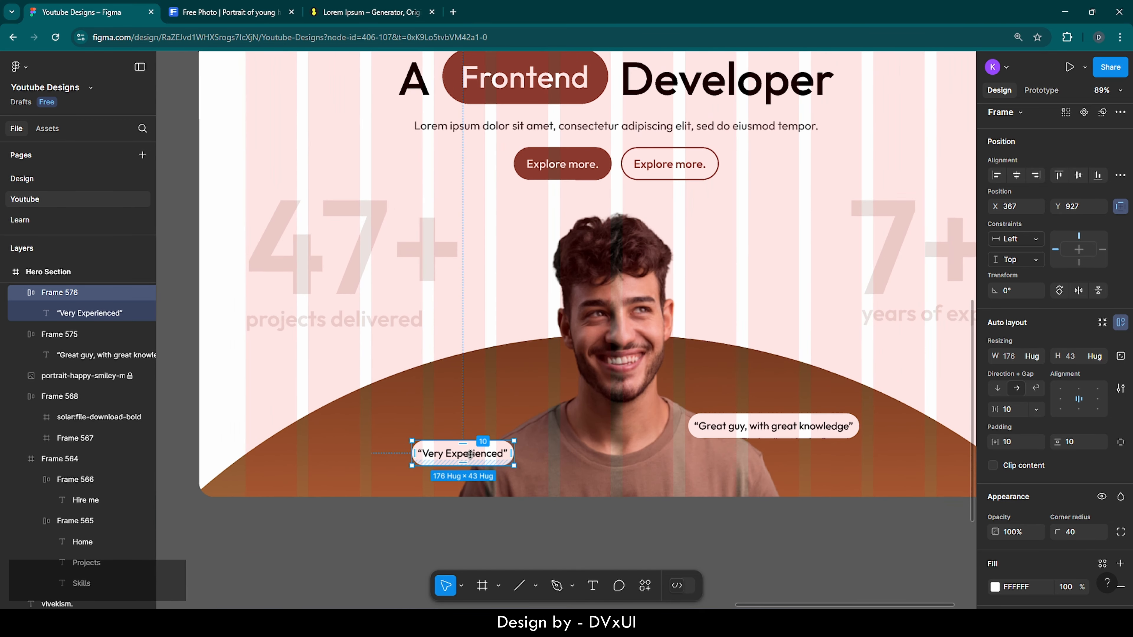
pyautogui.moveTo(483, 450); pyautogui.dragTo(484, 454)
pyautogui.click(484, 419)
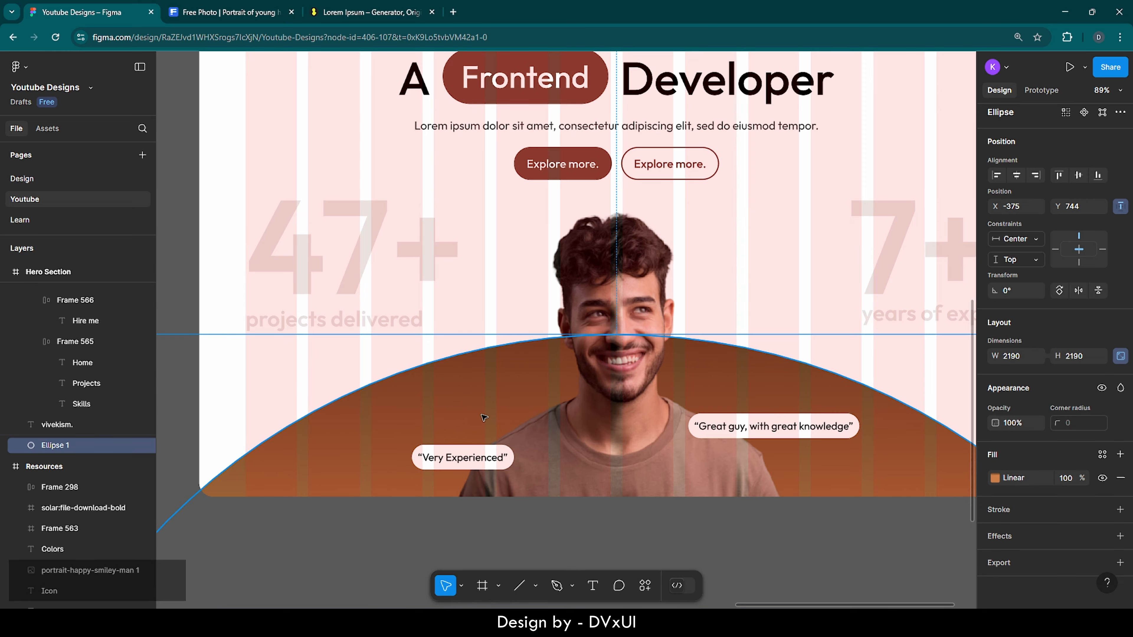
pyautogui.scroll(2, 484, 417)
pyautogui.scroll(-2, 485, 418)
pyautogui.hscroll(2, 485, 417)
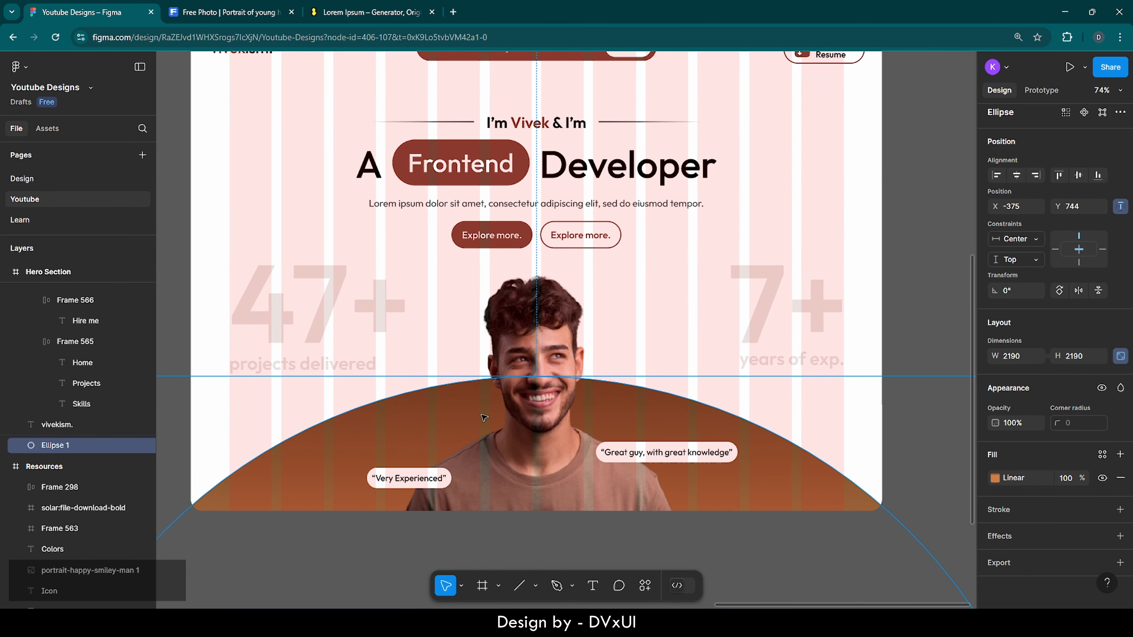
pyautogui.scroll(1, 485, 417)
pyautogui.scroll(-1, 485, 417)
pyautogui.scroll(1, 484, 417)
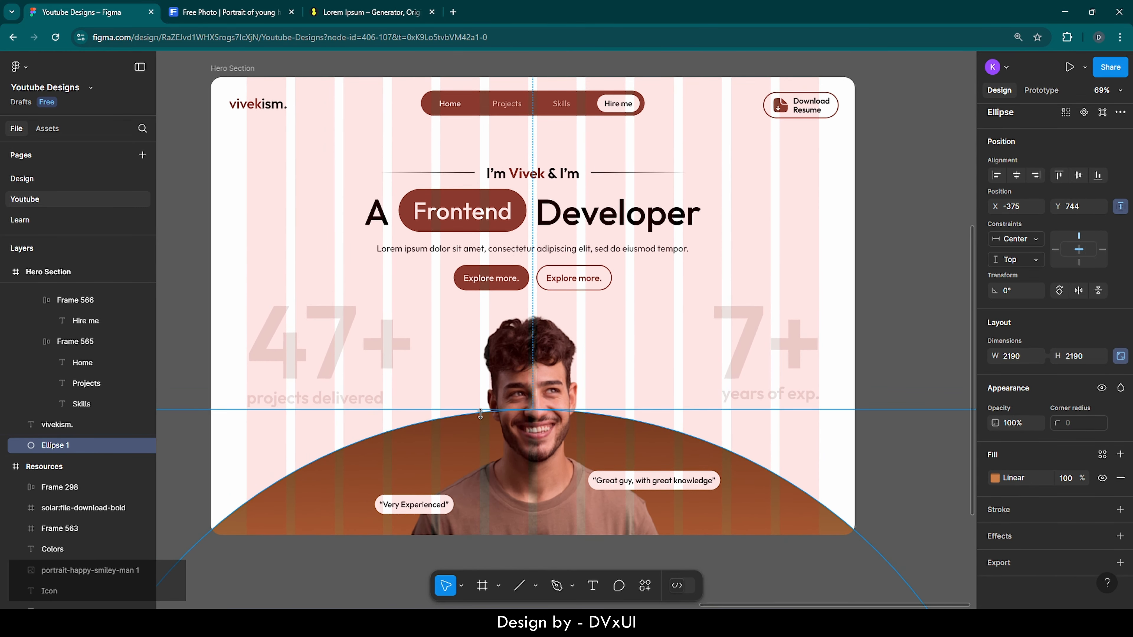
pyautogui.click(901, 306)
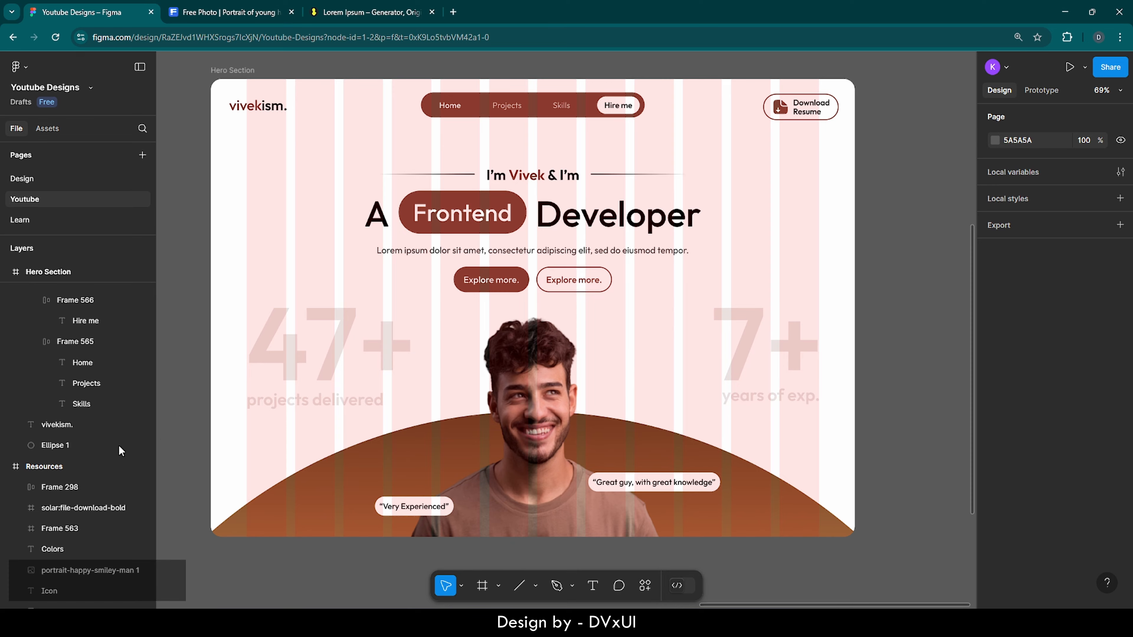
# Step: Examine the LinkedIn, Instagram and Facebook icons inside the social icon row of the Resources frame
pyautogui.doubleClick(15, 467)
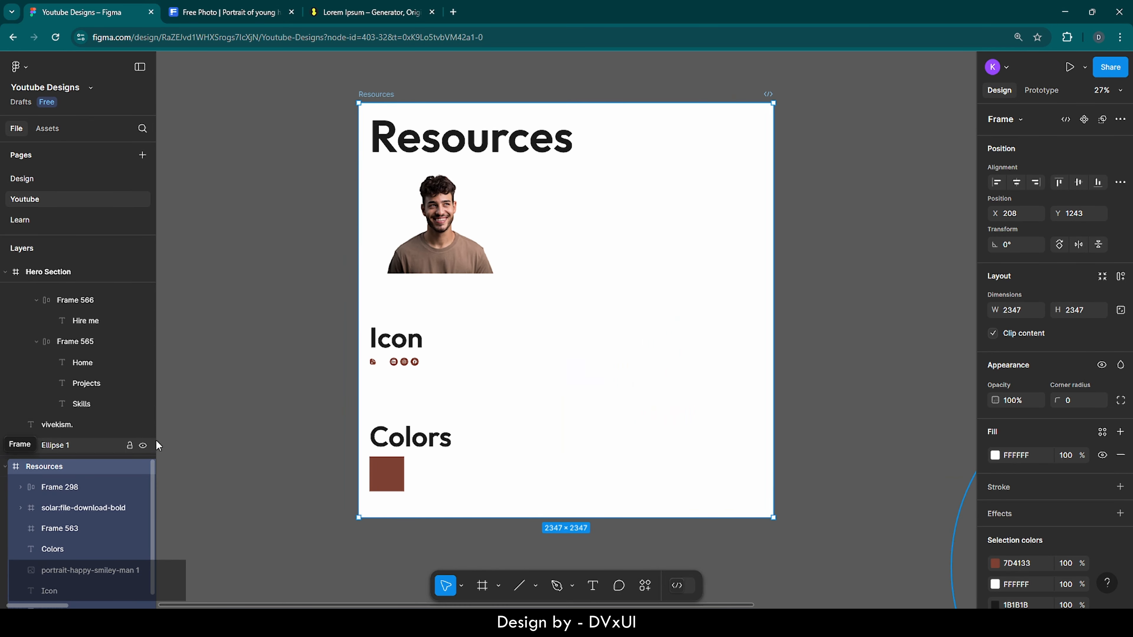
pyautogui.click(395, 363)
pyautogui.scroll(10, 396, 363)
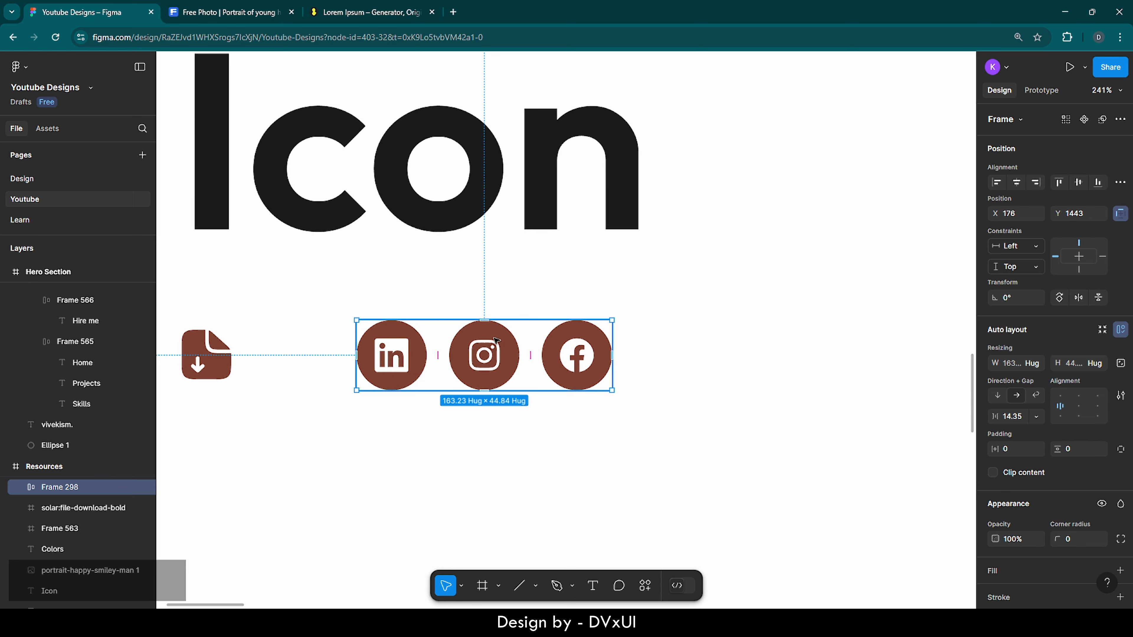
pyautogui.doubleClick(415, 353)
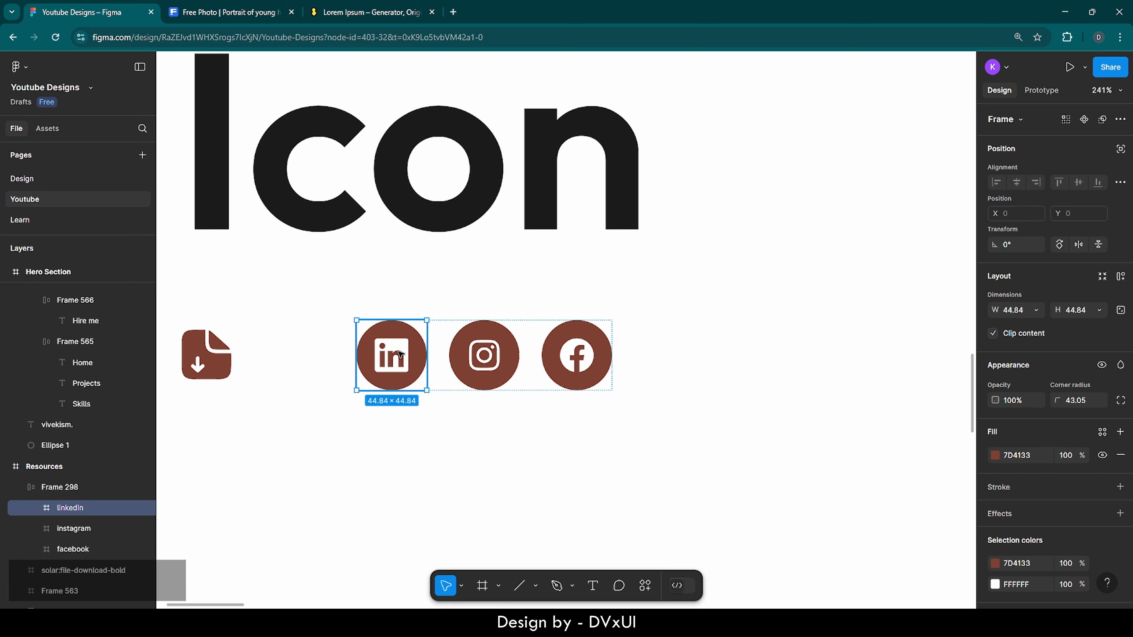
pyautogui.scroll(-1, 400, 354)
pyautogui.scroll(-3, 51, 446)
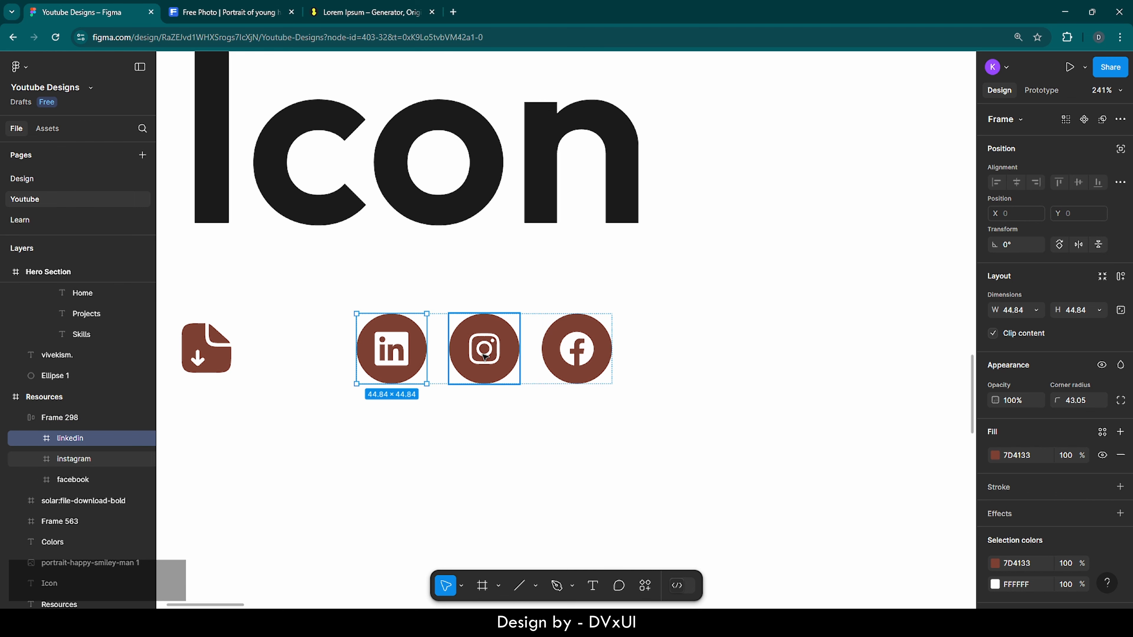
pyautogui.click(73, 458)
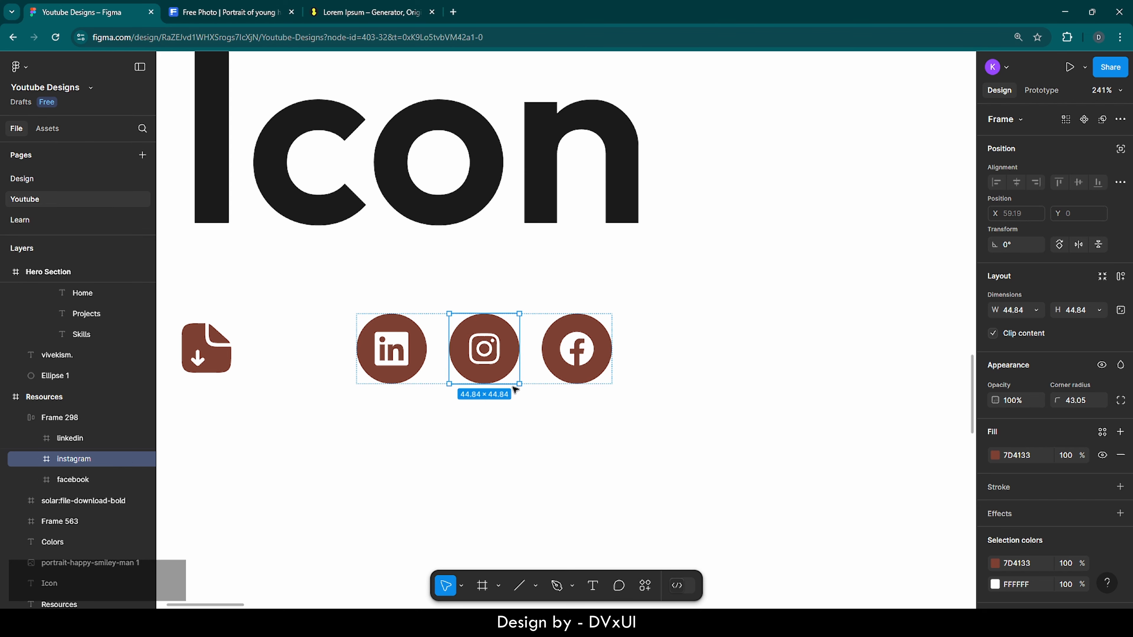
pyautogui.click(580, 364)
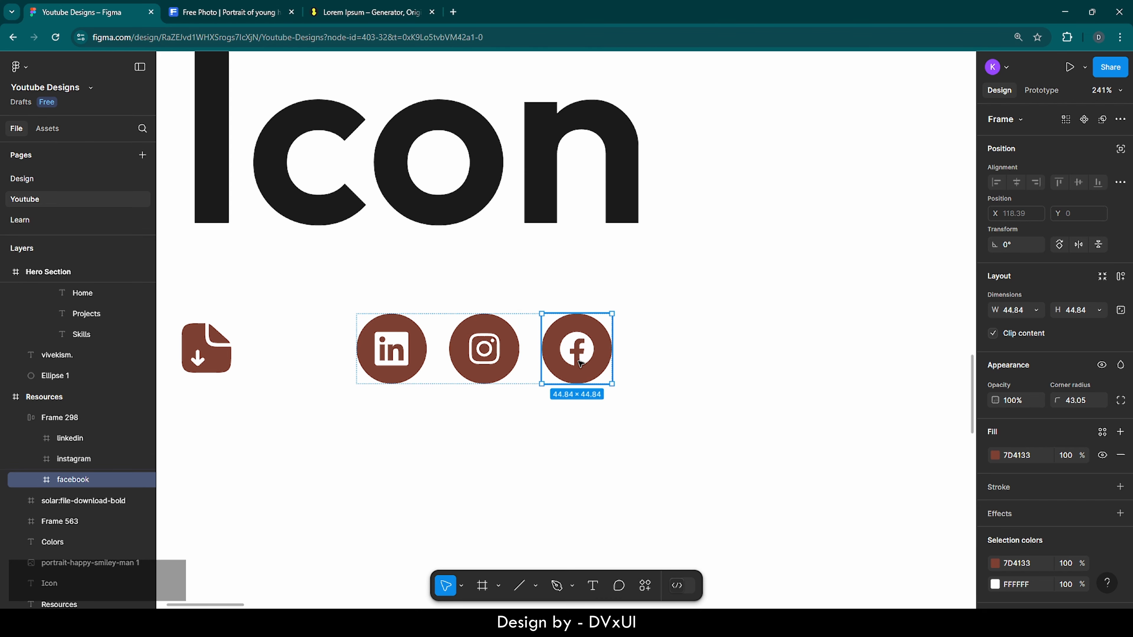
pyautogui.click(531, 367)
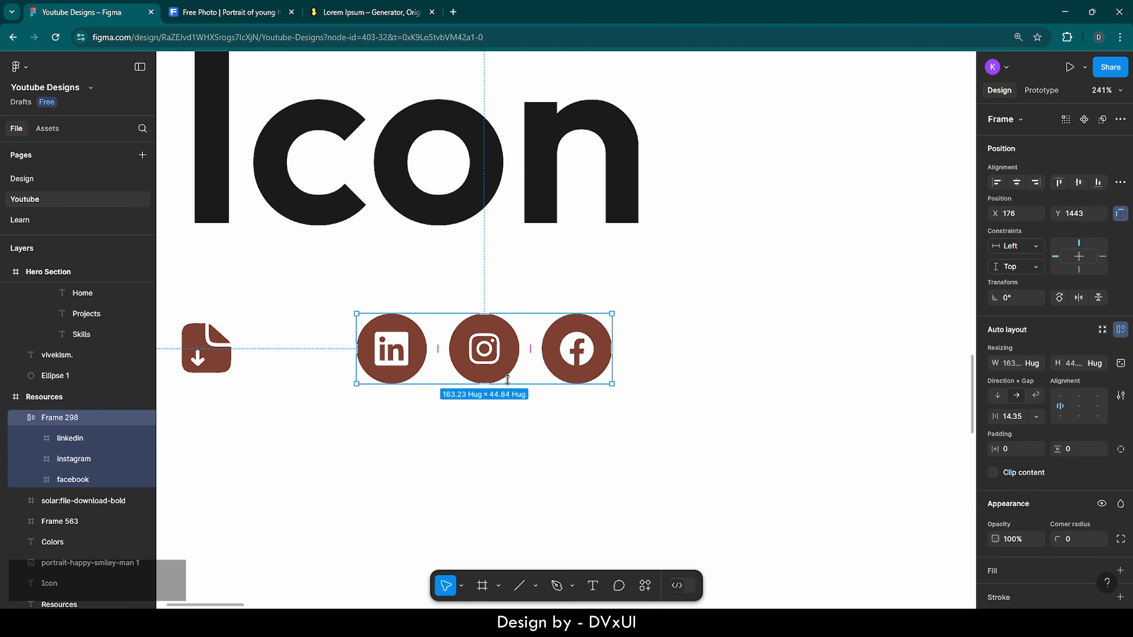
# Step: Find the Iconify plugin, run it and search its icon sets for "facebook"
pyautogui.rightClick(543, 286)
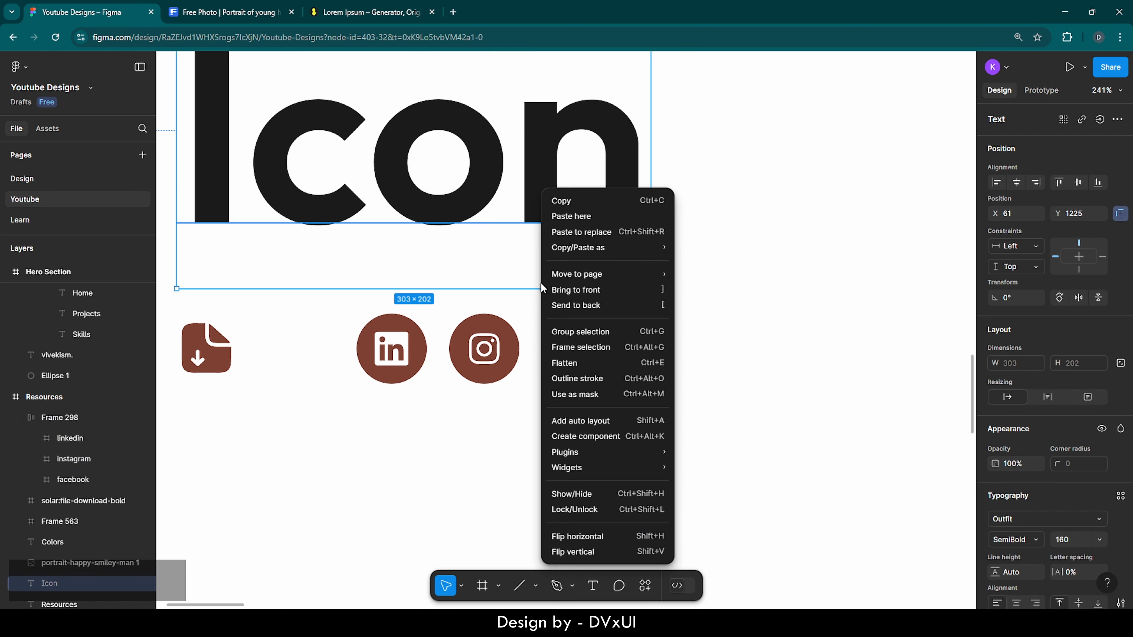
pyautogui.moveTo(563, 456)
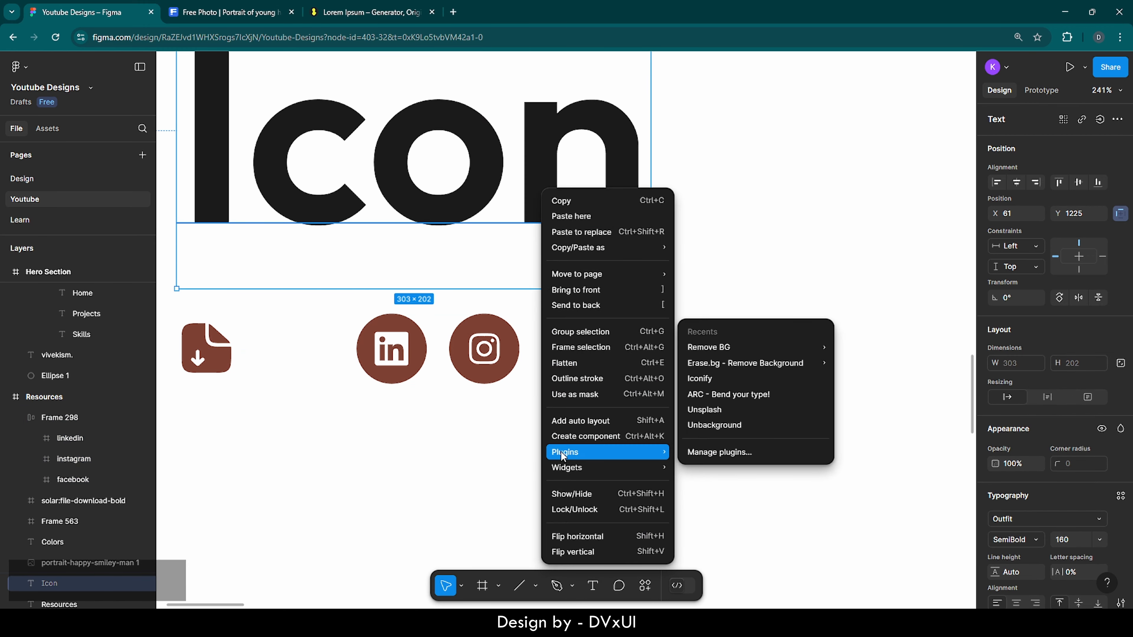
pyautogui.click(718, 452)
pyautogui.write('ico')
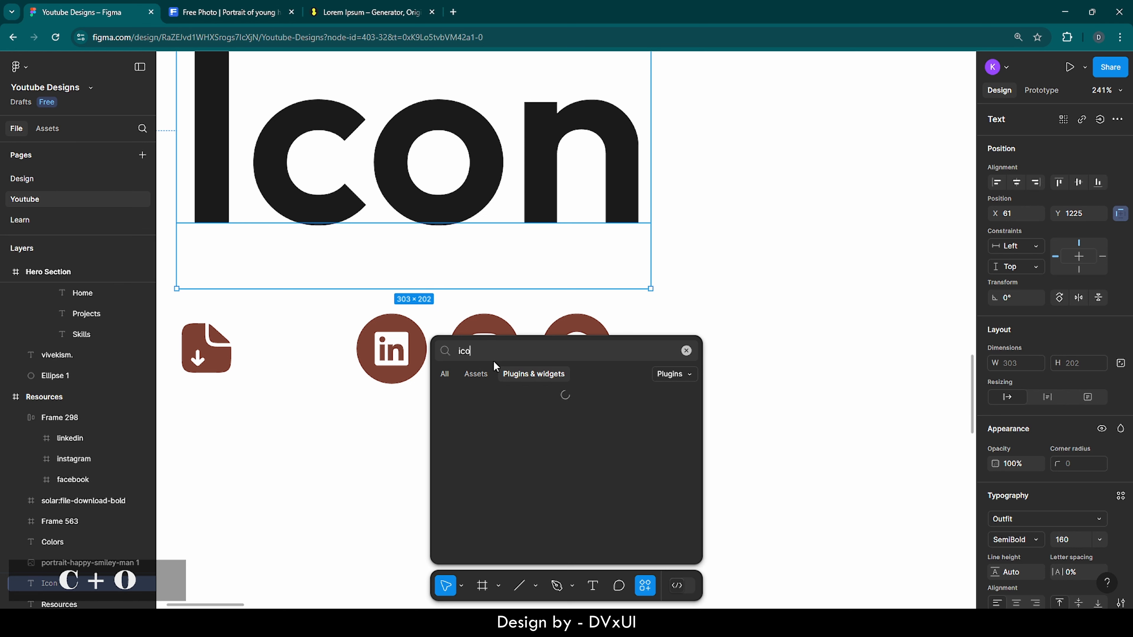
pyautogui.write('nify')
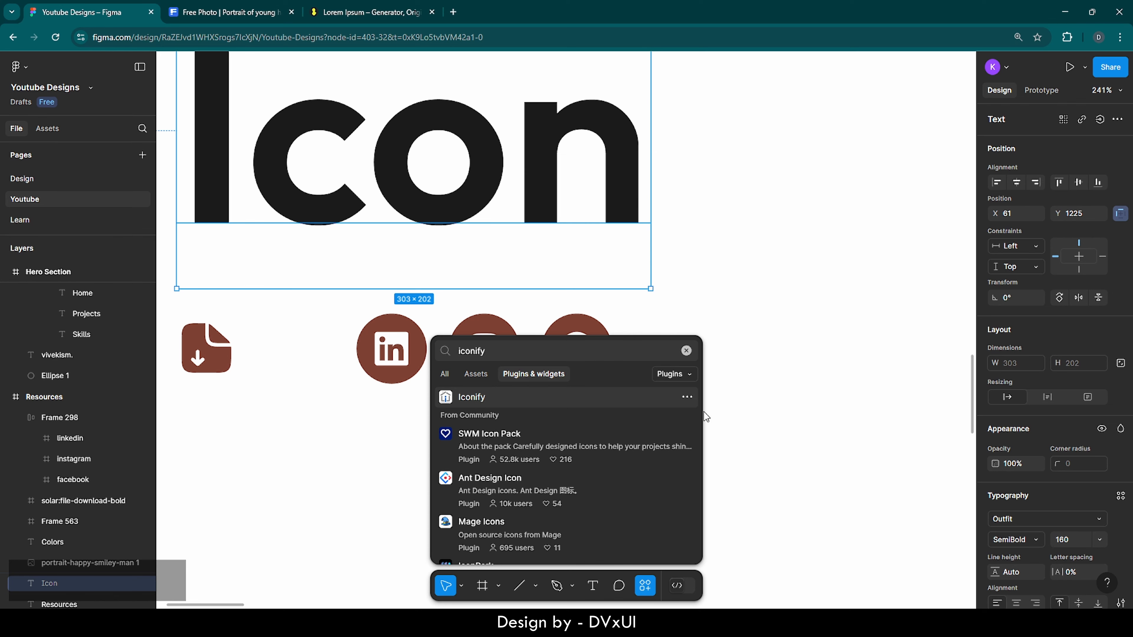
pyautogui.click(687, 398)
pyautogui.click(686, 422)
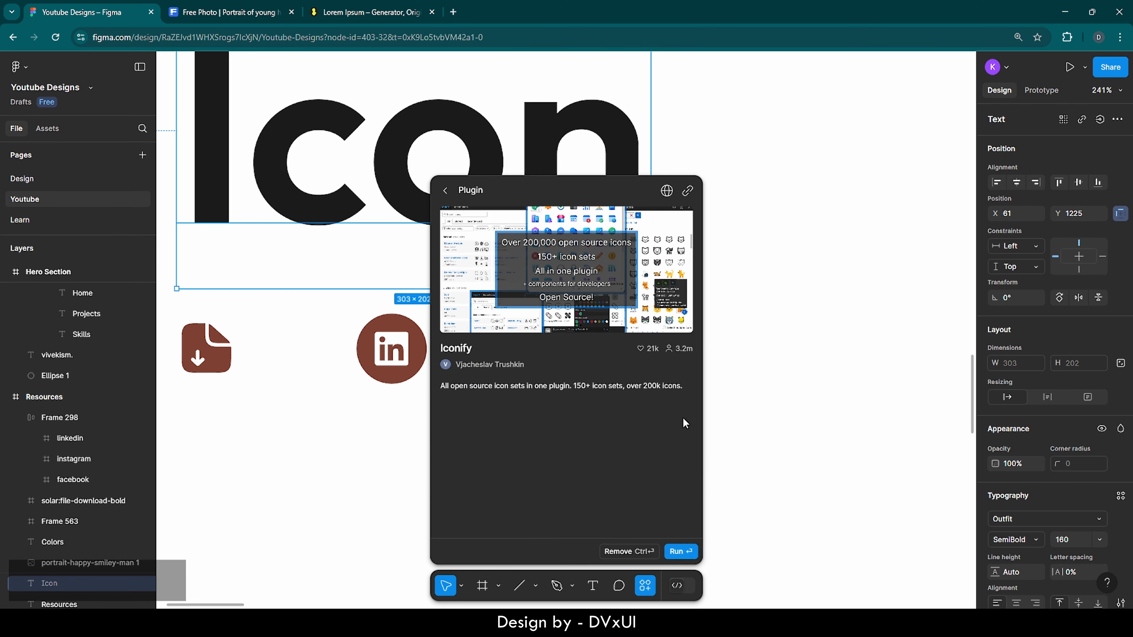
pyautogui.click(676, 550)
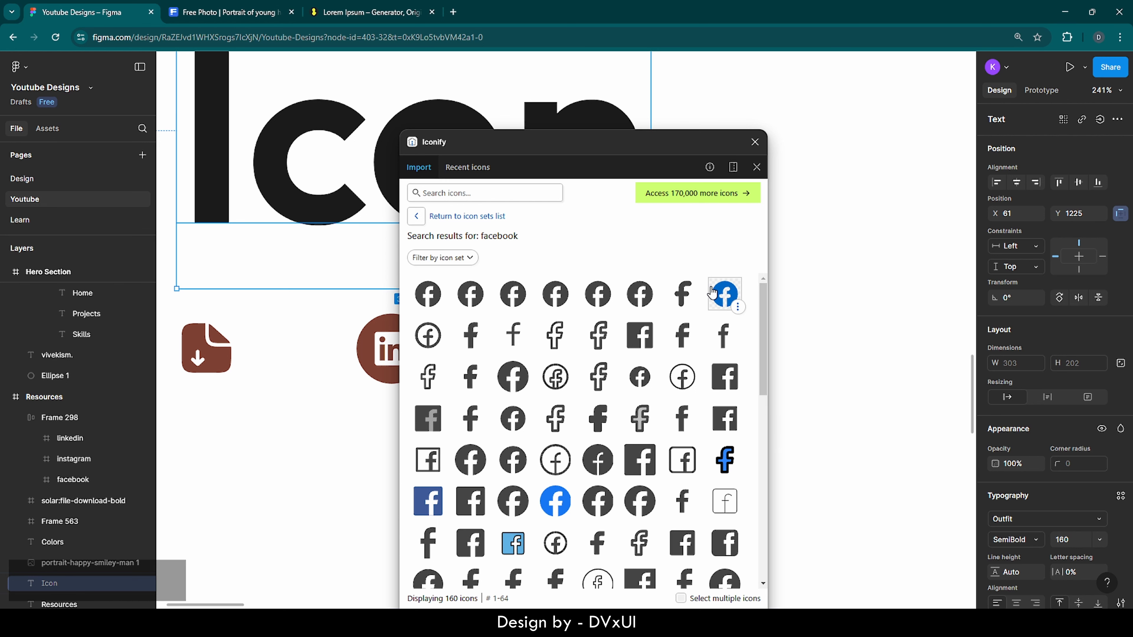
pyautogui.click(754, 146)
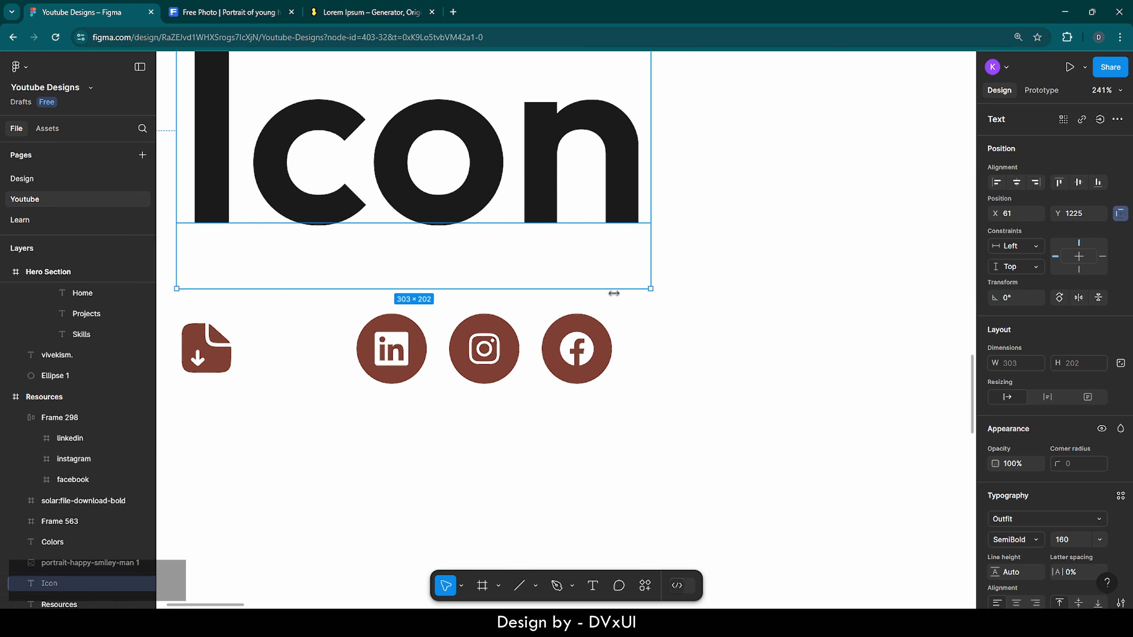
# Step: Copy the row of three social icons from the Resources frame and paste it into the Hero Section frame
pyautogui.click(527, 360)
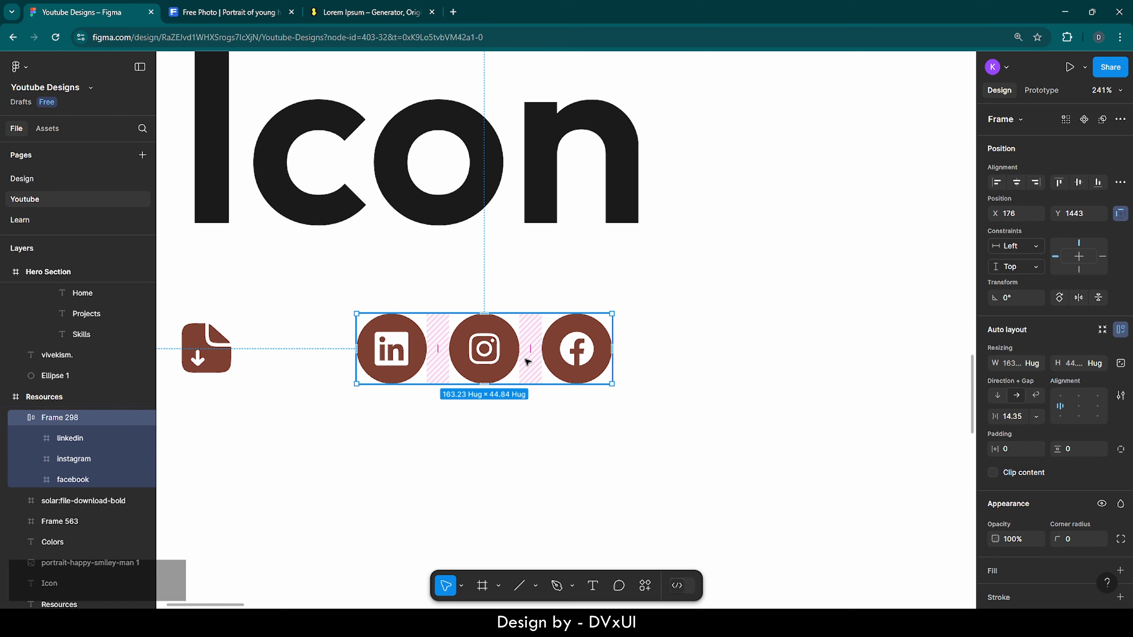
pyautogui.press('ctrl')
pyautogui.hotkey('ctrl', 'c')
pyautogui.scroll(-6, 526, 360)
pyautogui.scroll(-1, 527, 360)
pyautogui.hscroll(4, 528, 360)
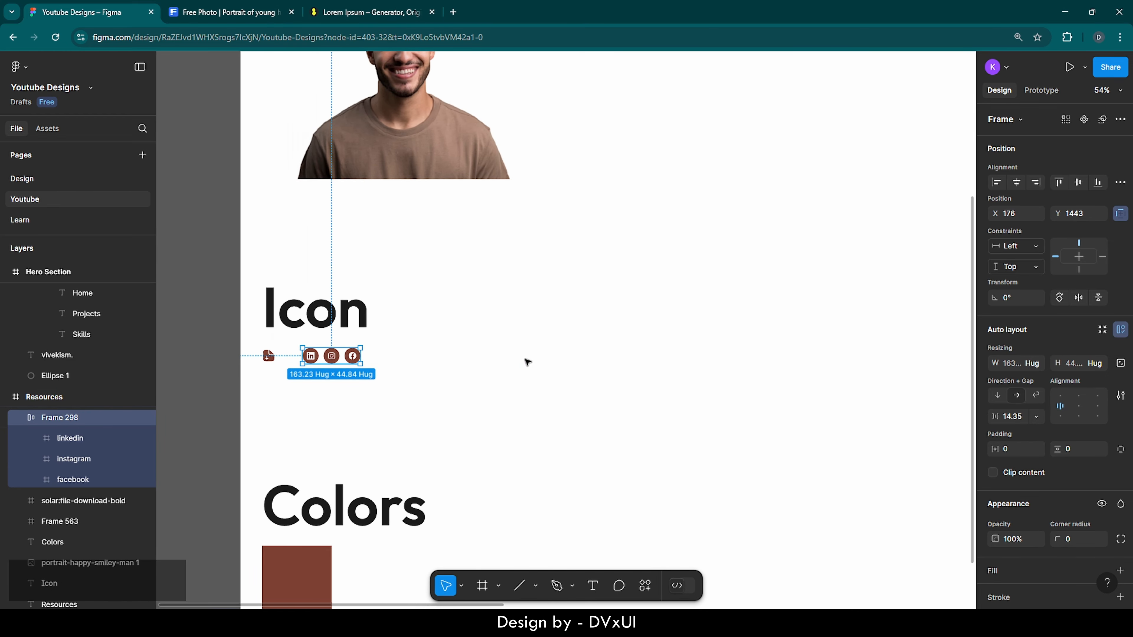
pyautogui.hscroll(3, 528, 361)
pyautogui.scroll(-3, 528, 361)
pyautogui.hscroll(8, 527, 360)
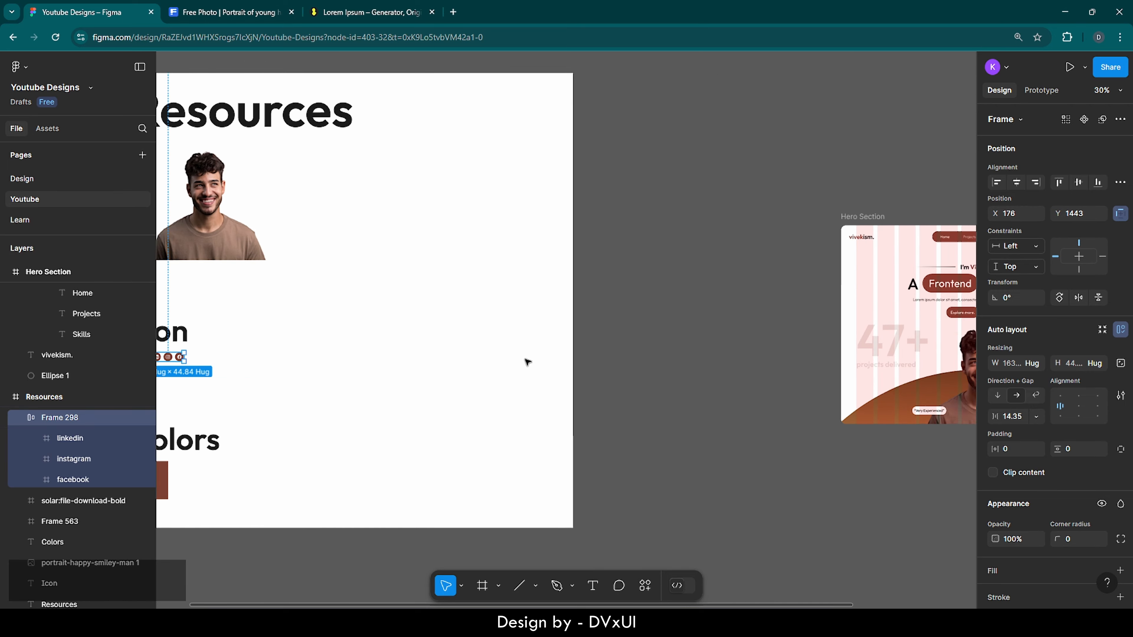
pyautogui.scroll(5, 616, 338)
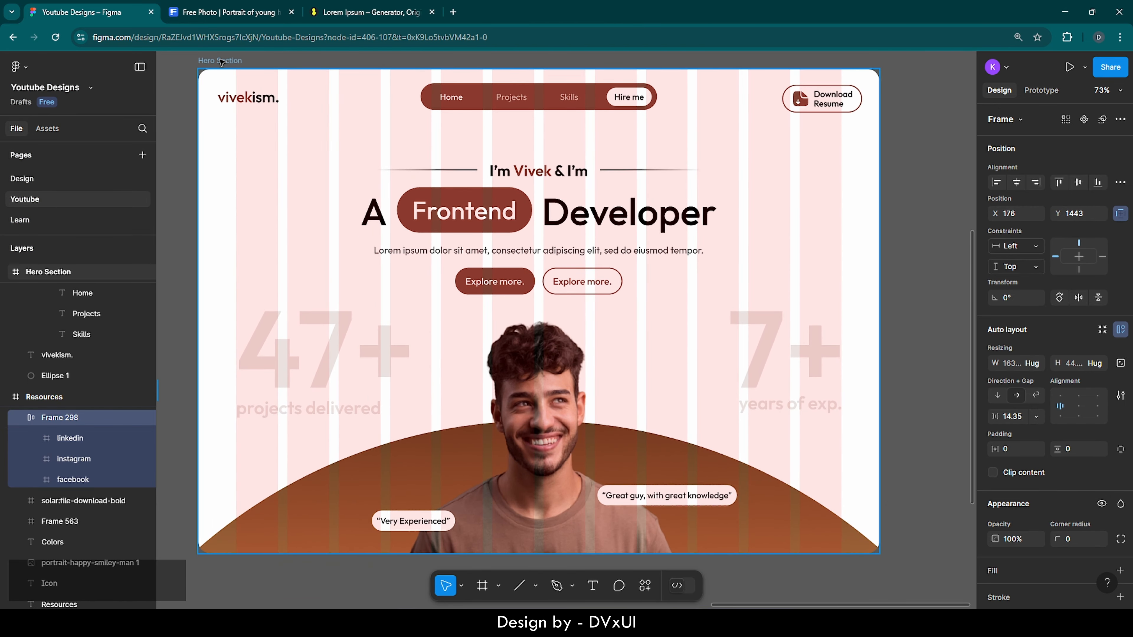
pyautogui.click(220, 61)
pyautogui.hotkey('ctrl', 'v')
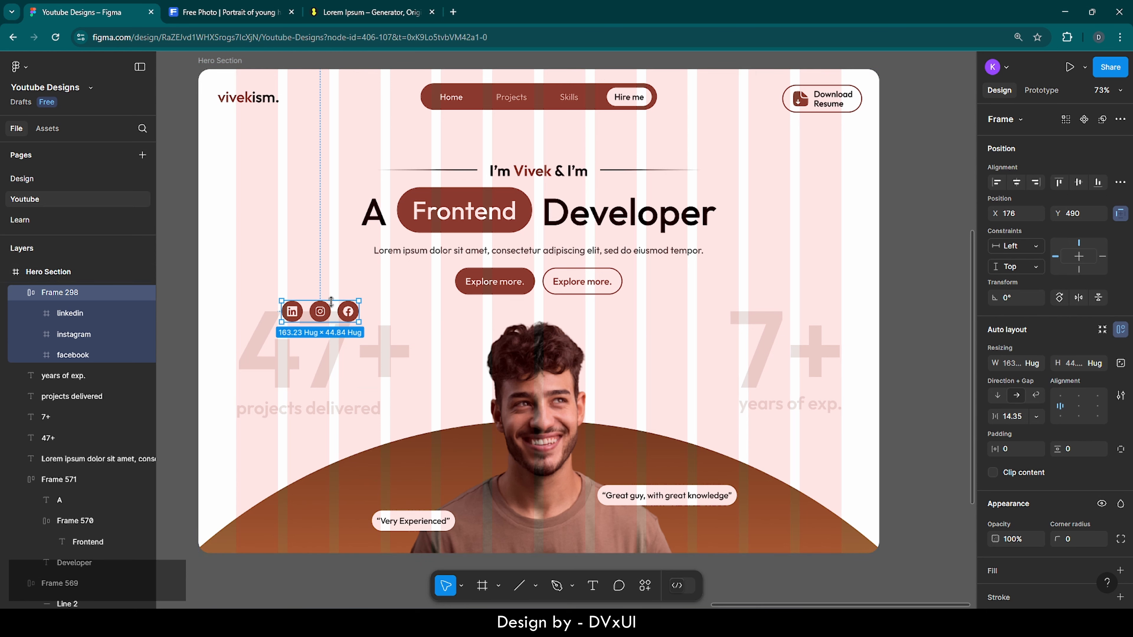
# Step: Move the social icon row between the portrait's hair and the "7+" statistic, at about X 890, Y 593
pyautogui.moveTo(328, 315); pyautogui.dragTo(670, 363)
pyautogui.scroll(5, 669, 362)
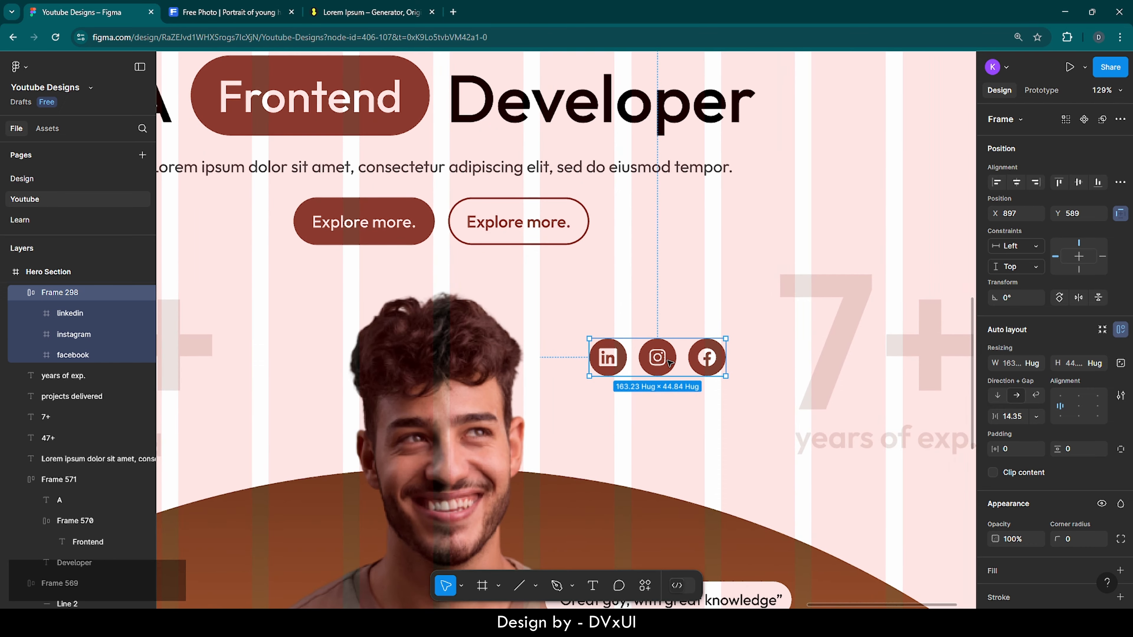
pyautogui.press('Left')
pyautogui.press('Left')
pyautogui.press('Left')
pyautogui.press('Left')
pyautogui.press('Left')
pyautogui.press('Left')
pyautogui.press('Left')
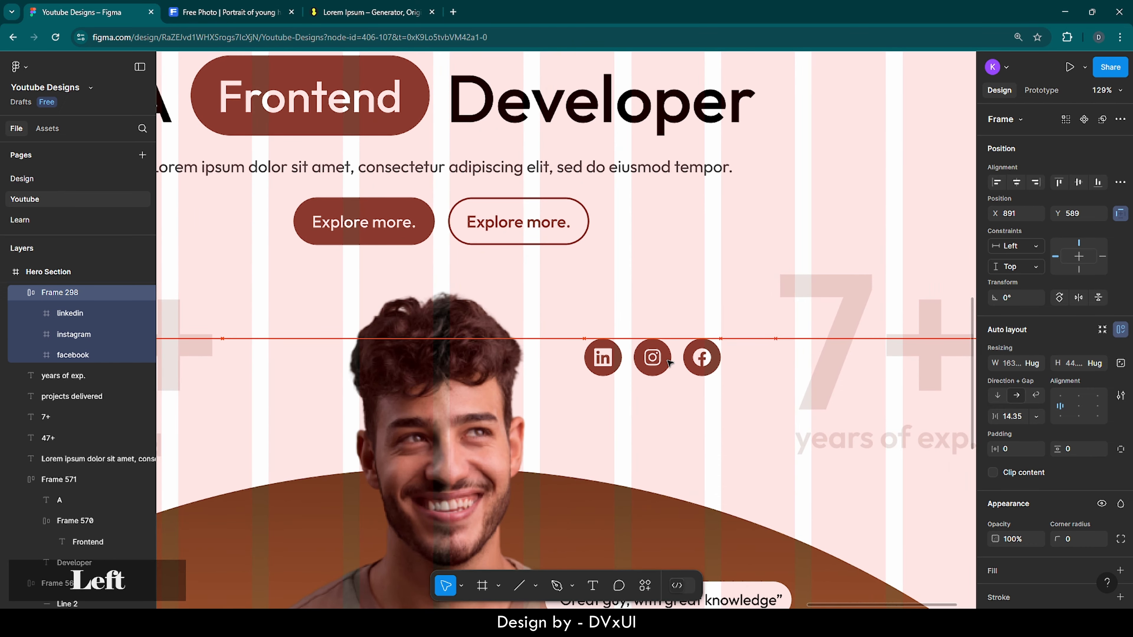
pyautogui.press('Down')
pyautogui.press('Down')
pyautogui.press('Down')
pyautogui.press('Down')
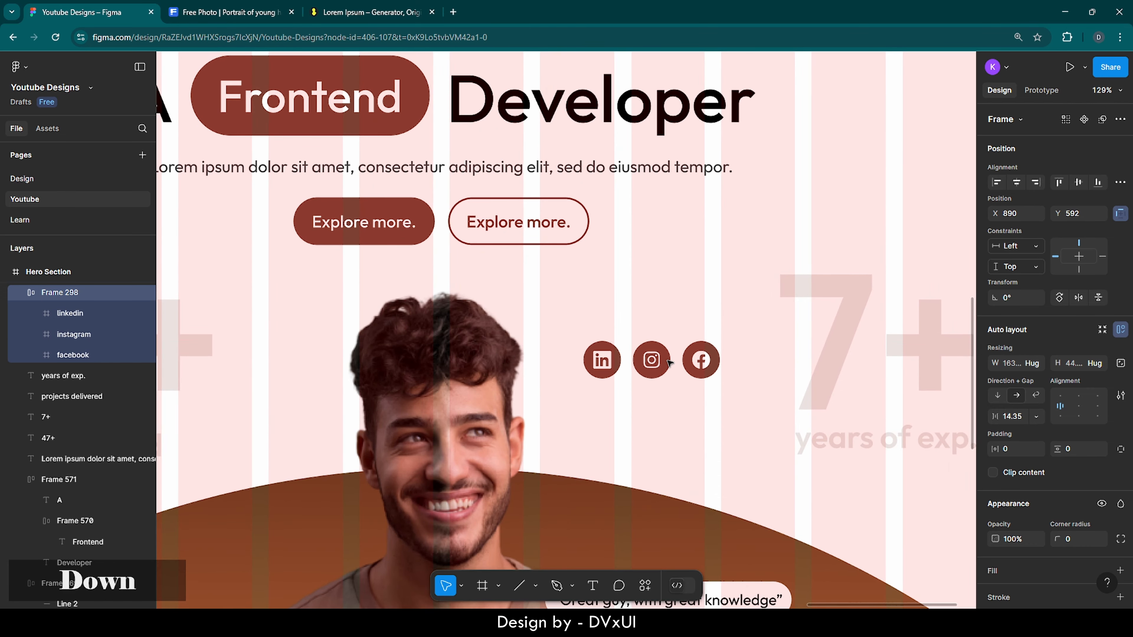
# Step: Add the text "Socials -" above the social icons and set its font size to 22
pyautogui.scroll(5, 673, 311)
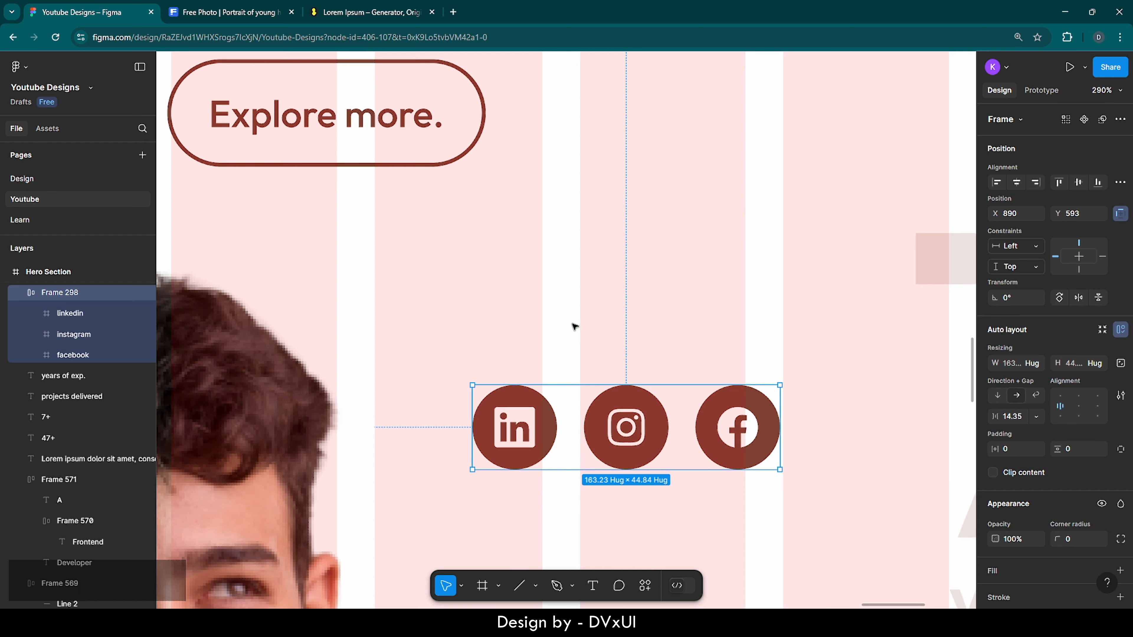
pyautogui.click(580, 330)
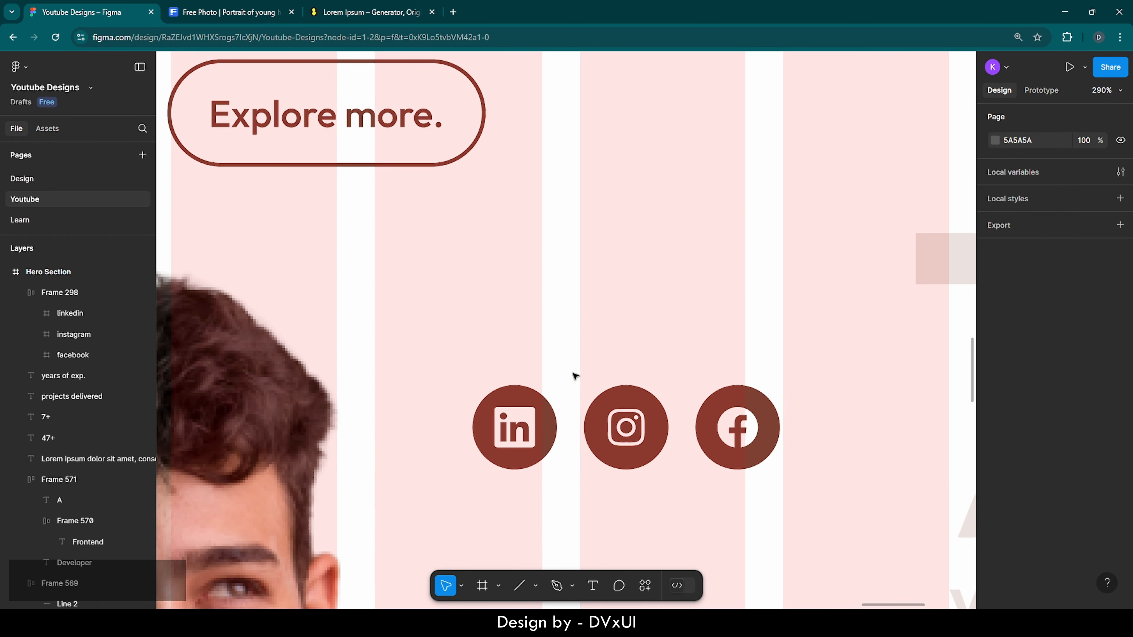
pyautogui.click(596, 589)
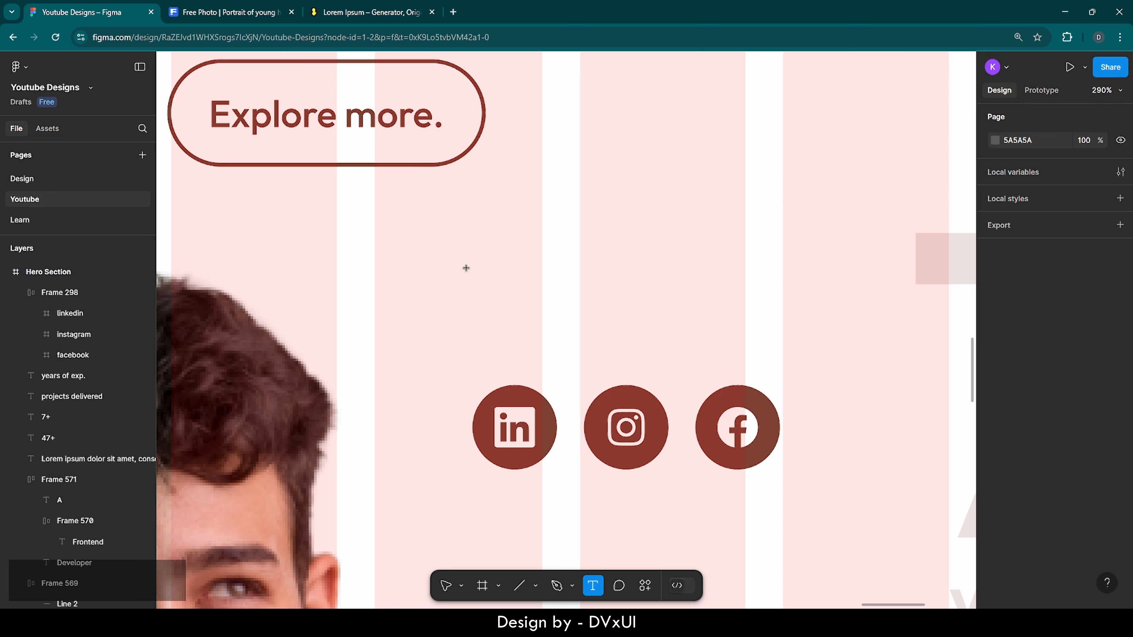
pyautogui.click(477, 288)
pyautogui.write('Socials -')
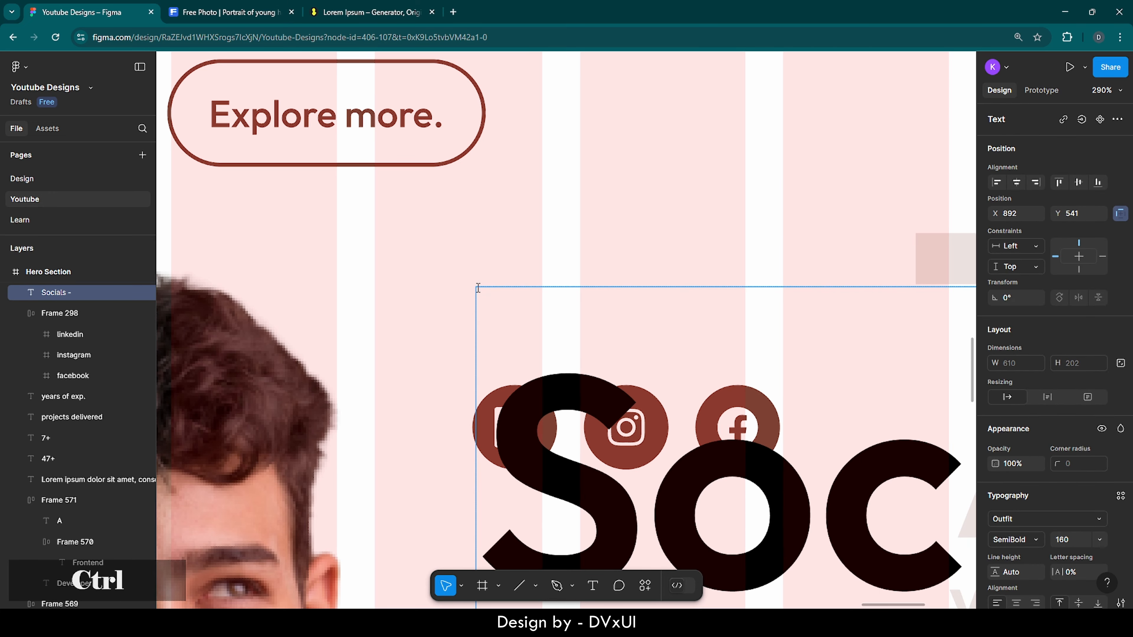
pyautogui.hotkey('ctrl', 'a')
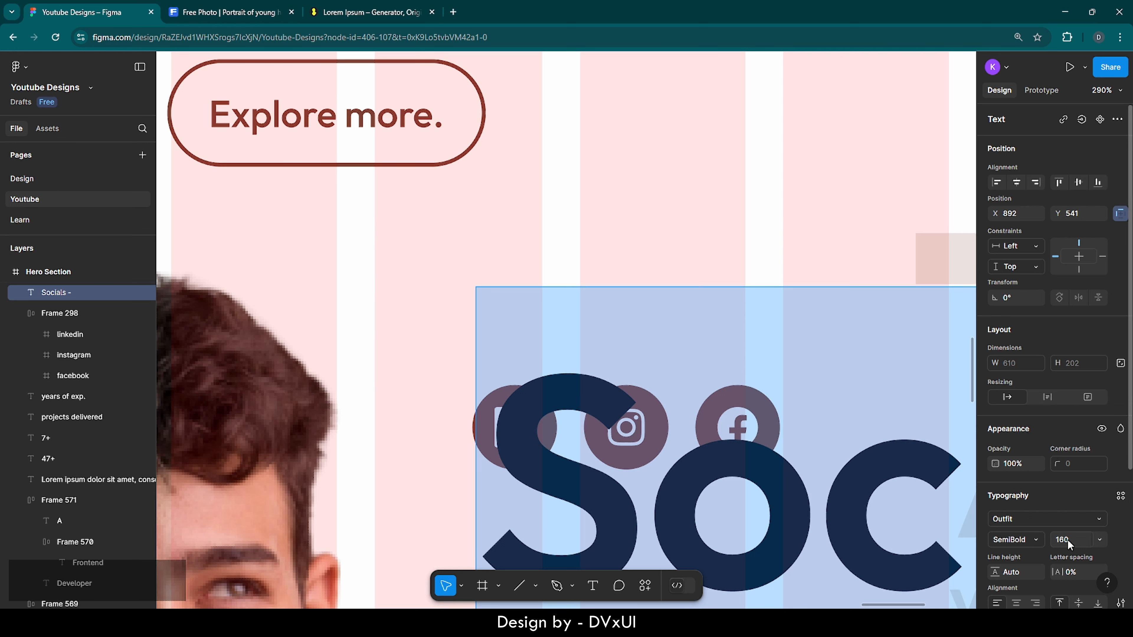
pyautogui.write('22')
pyautogui.press('Return')
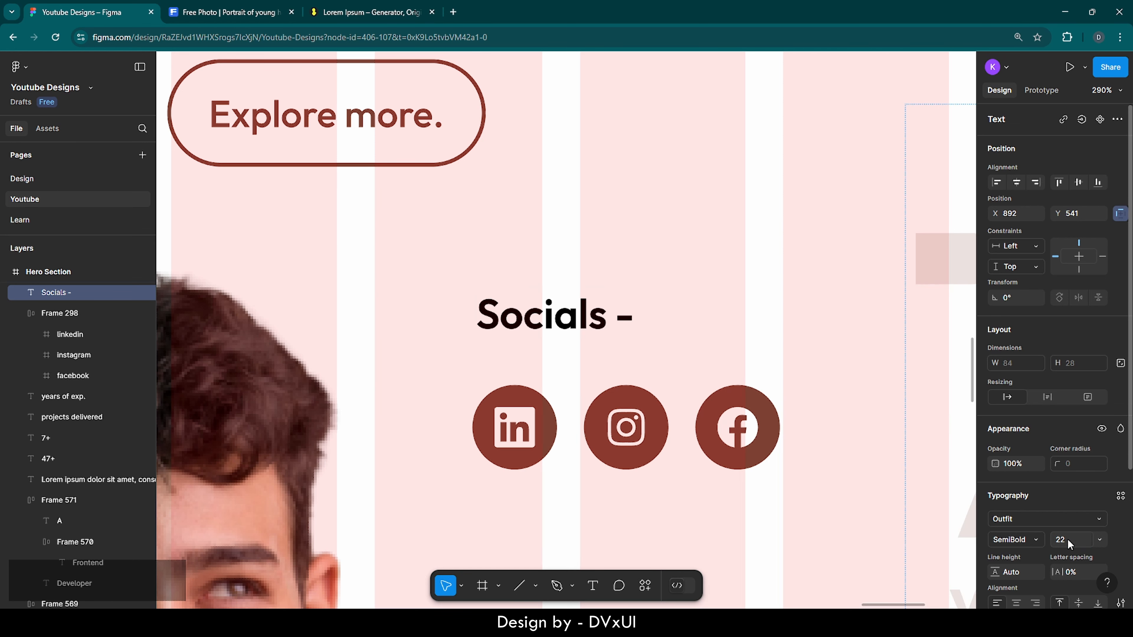
# Step: Set the "Socials -" text to Medium weight and fill it with the page's brown colour 7D4133
pyautogui.scroll(-3, 1028, 540)
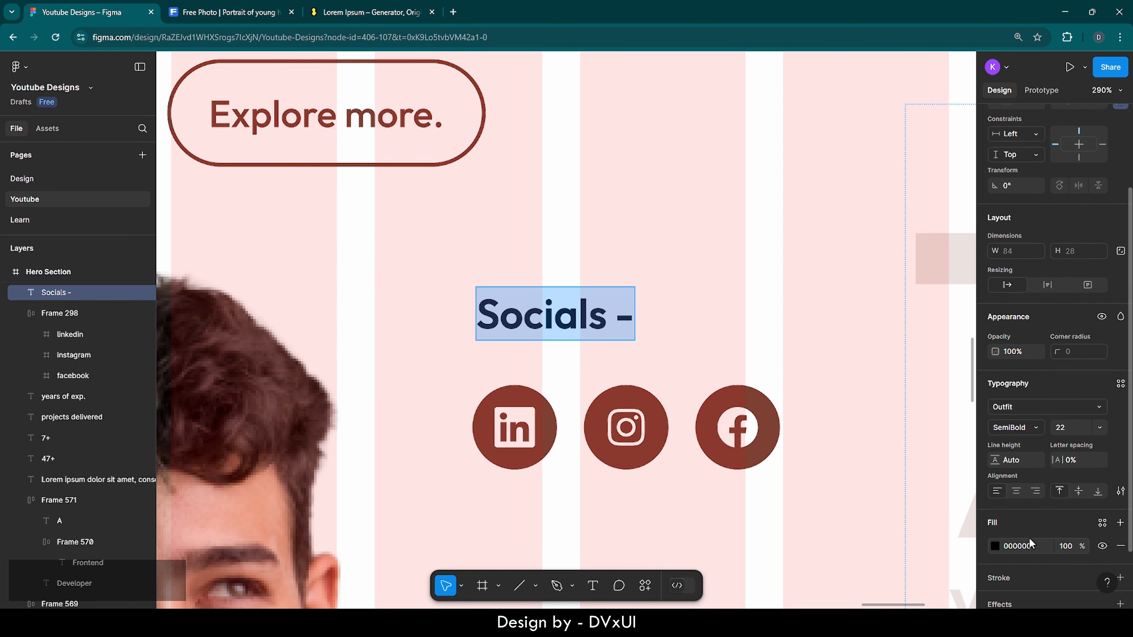
pyautogui.click(1018, 425)
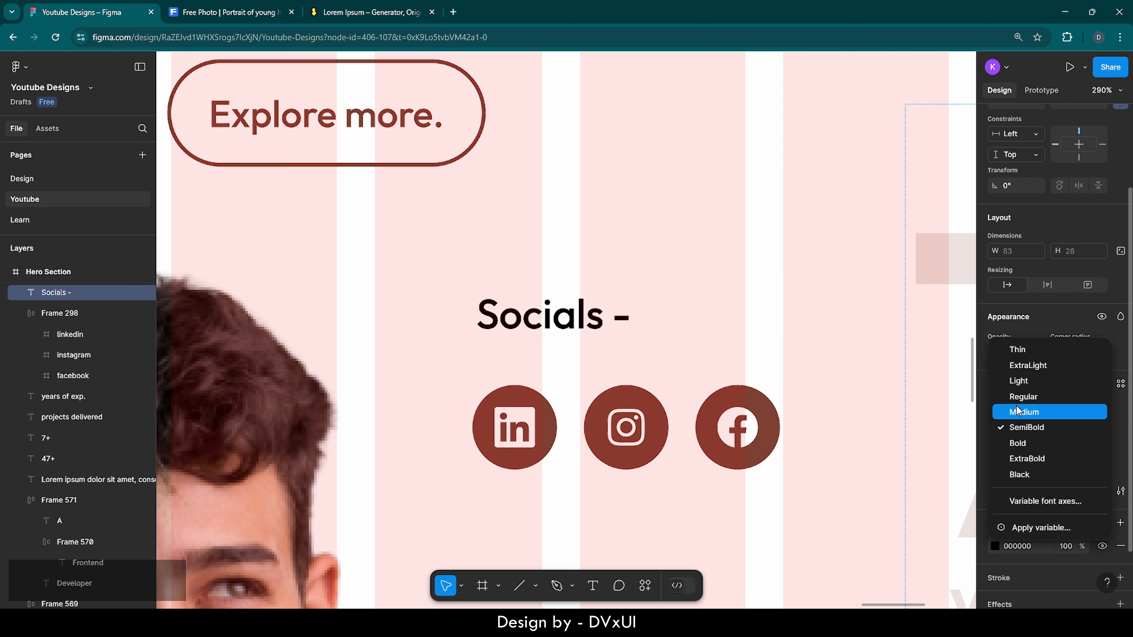
pyautogui.click(1018, 411)
pyautogui.click(994, 544)
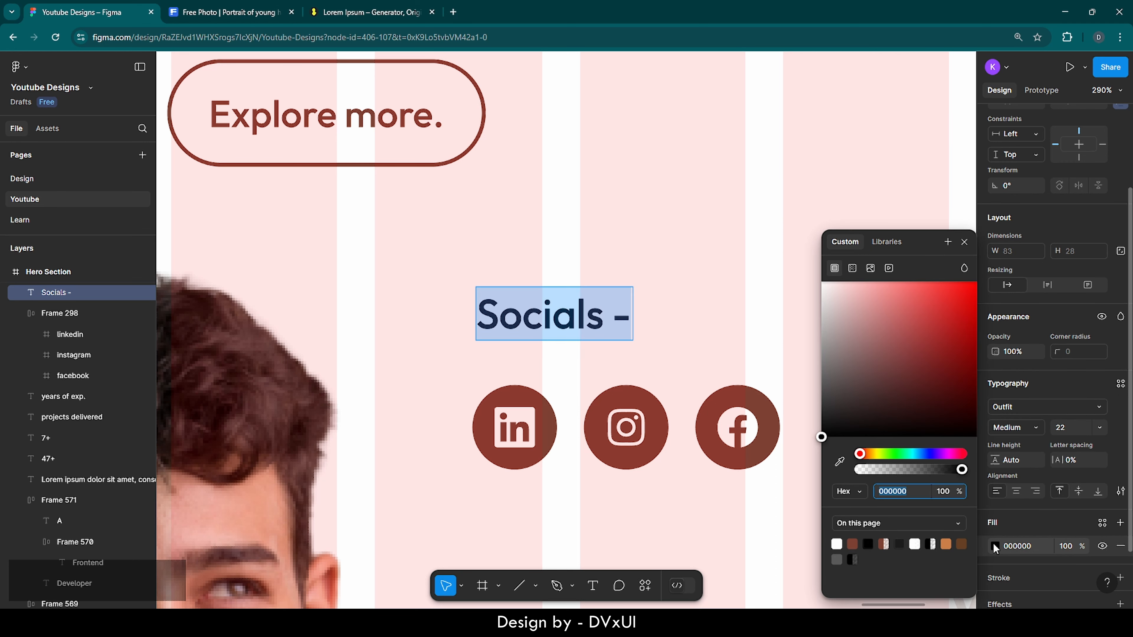
pyautogui.click(854, 541)
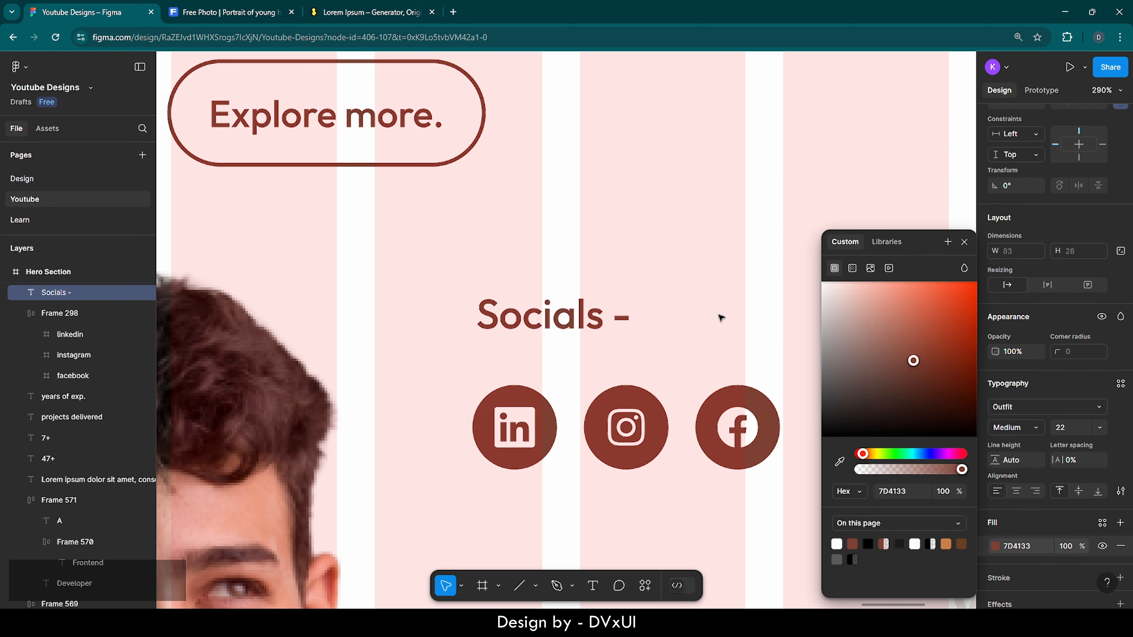
# Step: Move "Socials -" down to align with the icon row's starting edge, spaced 7 above it, and wrap both in one frame
pyautogui.moveTo(587, 315); pyautogui.dragTo(583, 347)
pyautogui.keyDown('shift'); pyautogui.click(634, 404); pyautogui.keyUp('shift')
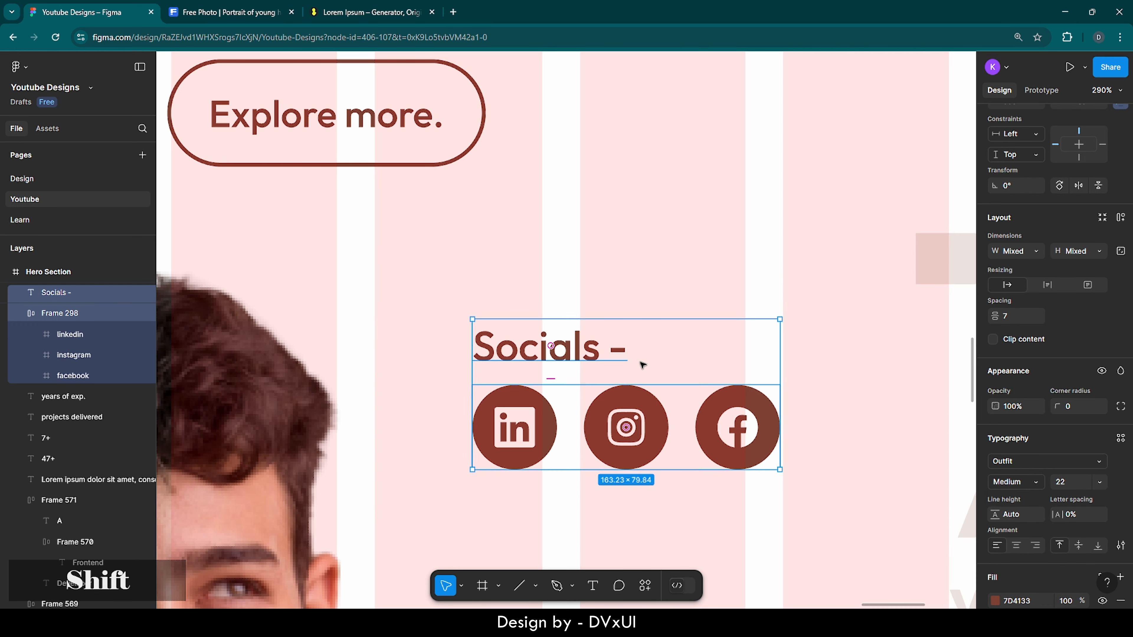
pyautogui.rightClick(609, 390)
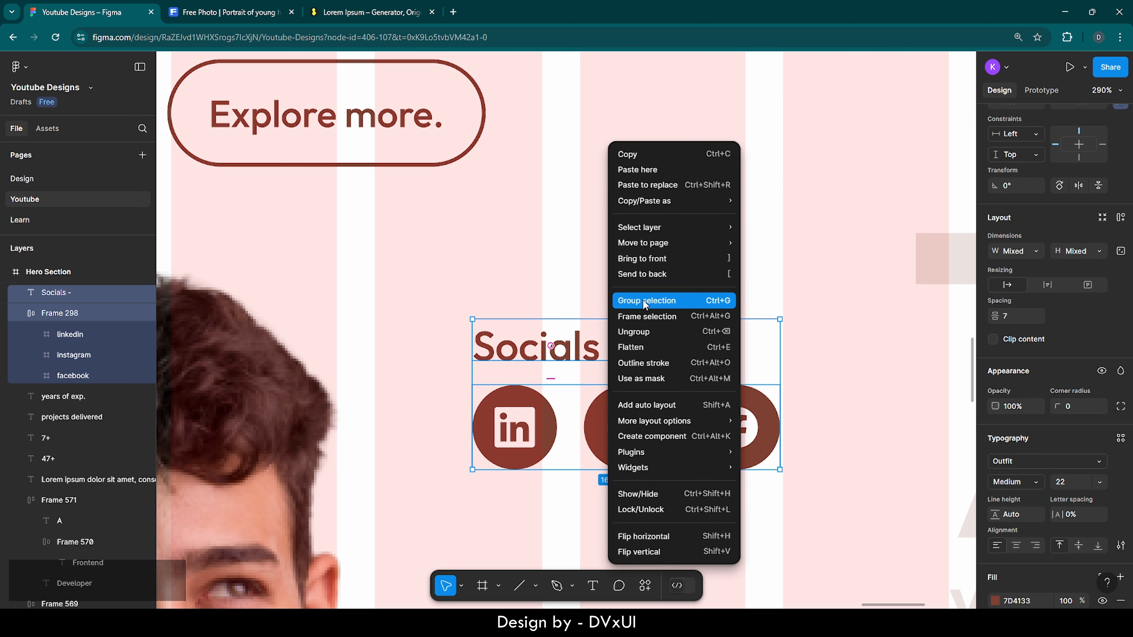
pyautogui.click(647, 316)
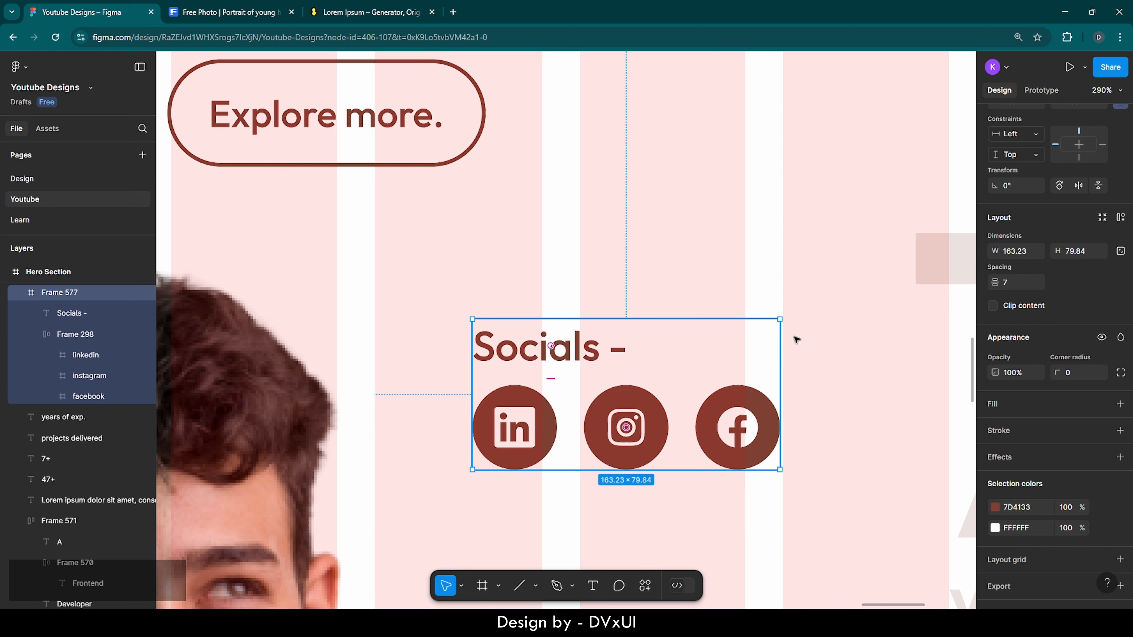
# Step: Set the vertical spacing between the "Socials -" text and the icon row to 4
pyautogui.click(1012, 282)
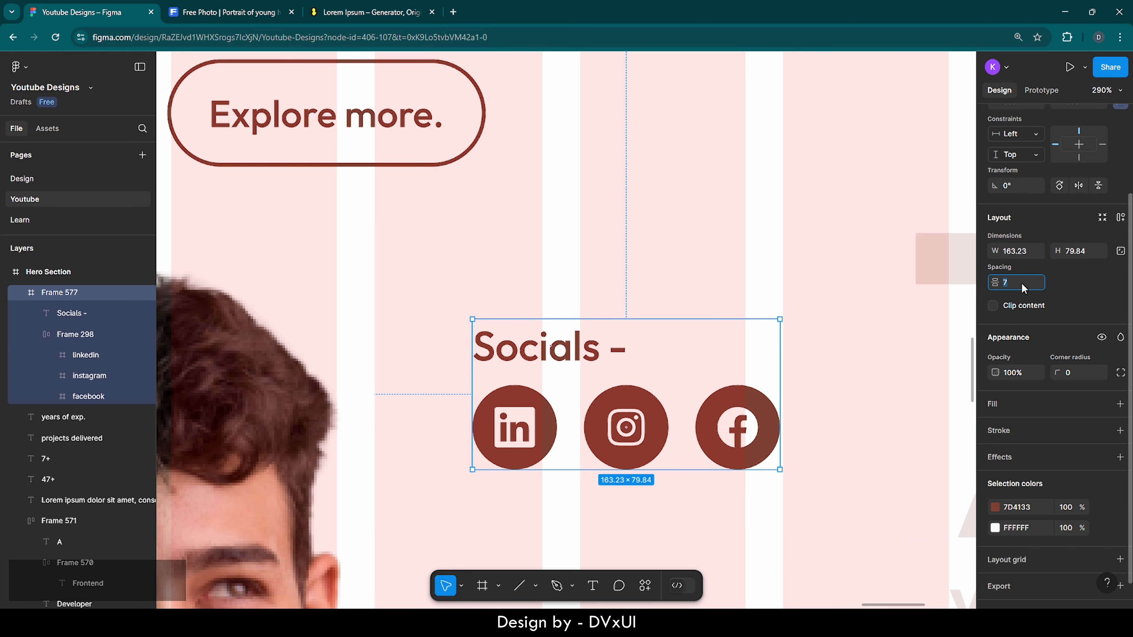
pyautogui.press('Down')
pyautogui.press('Down')
pyautogui.press('Down')
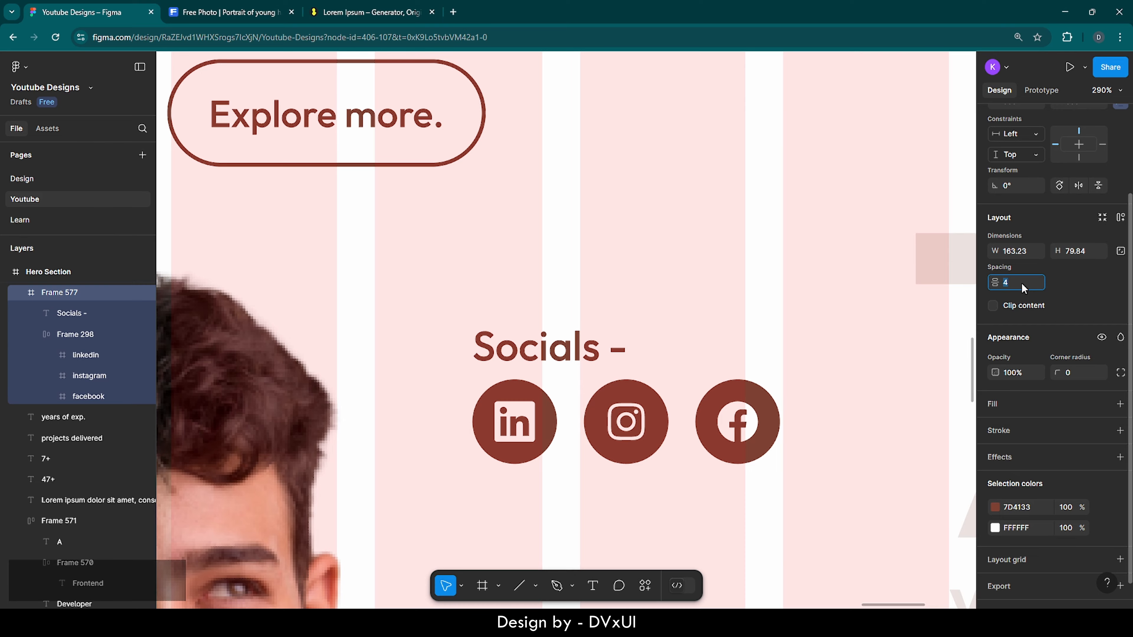
pyautogui.click(743, 245)
# Step: Nudge the labelled socials frame down and toward the portrait, to X 884, Y 564
pyautogui.scroll(-10, 744, 246)
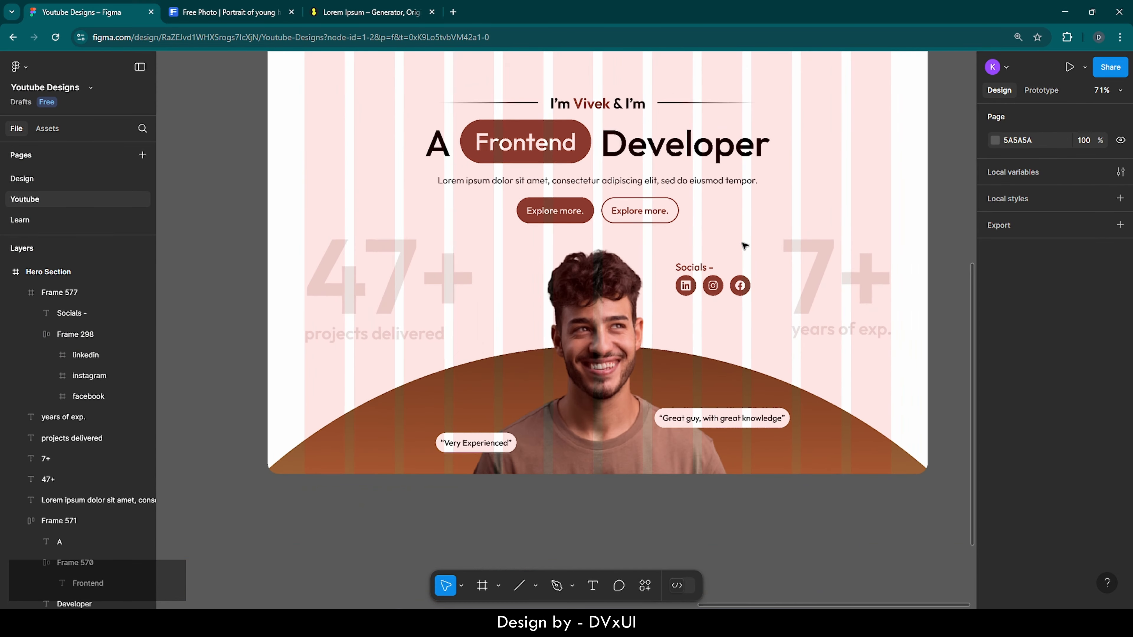
pyautogui.scroll(-2, 744, 245)
pyautogui.scroll(2, 744, 246)
pyautogui.click(718, 328)
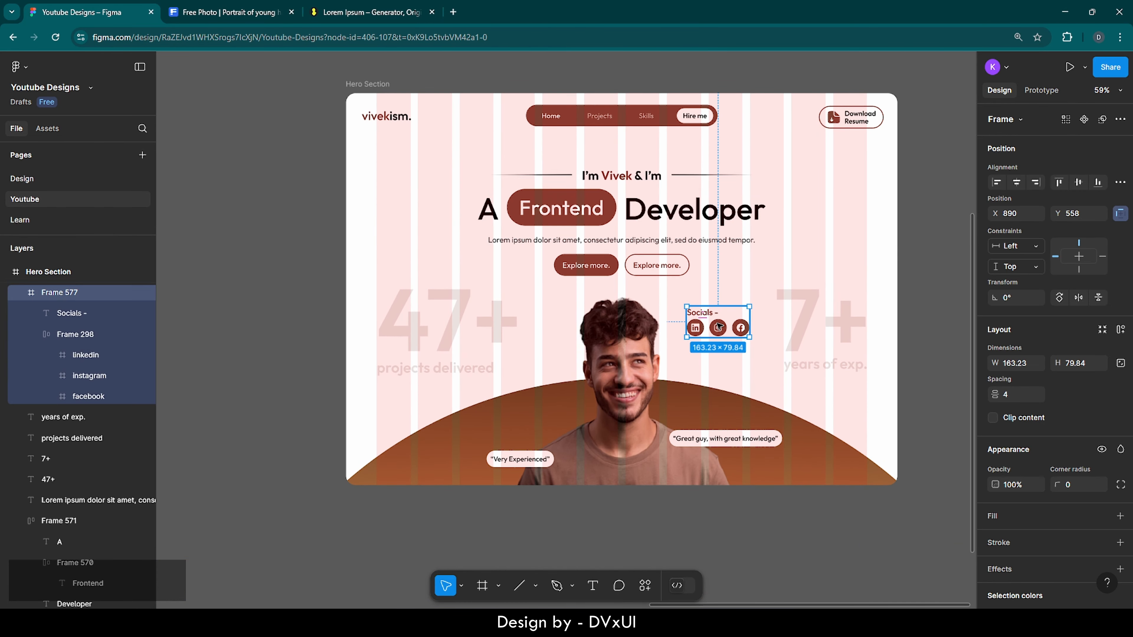
pyautogui.press('Down')
pyautogui.press('Down')
pyautogui.press('Down')
pyautogui.press('Down')
pyautogui.press('Down')
pyautogui.press('Down')
pyautogui.press('Left')
pyautogui.press('Left')
pyautogui.press('Left')
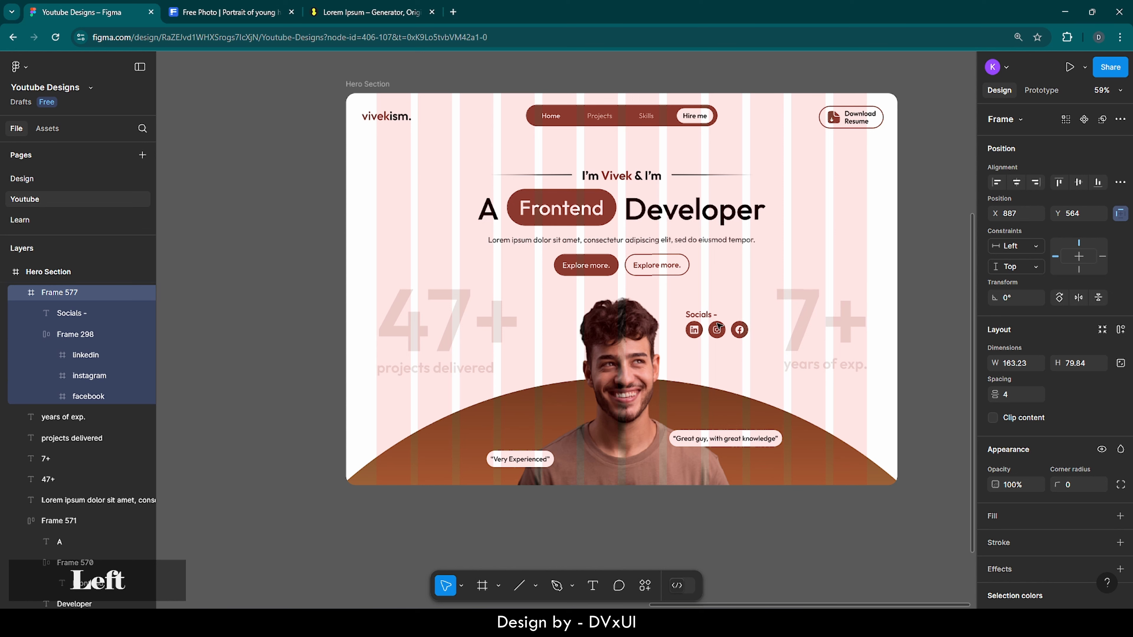
pyautogui.press('Left')
pyautogui.press('Left')
pyautogui.press('Left')
pyautogui.hscroll(3, 718, 327)
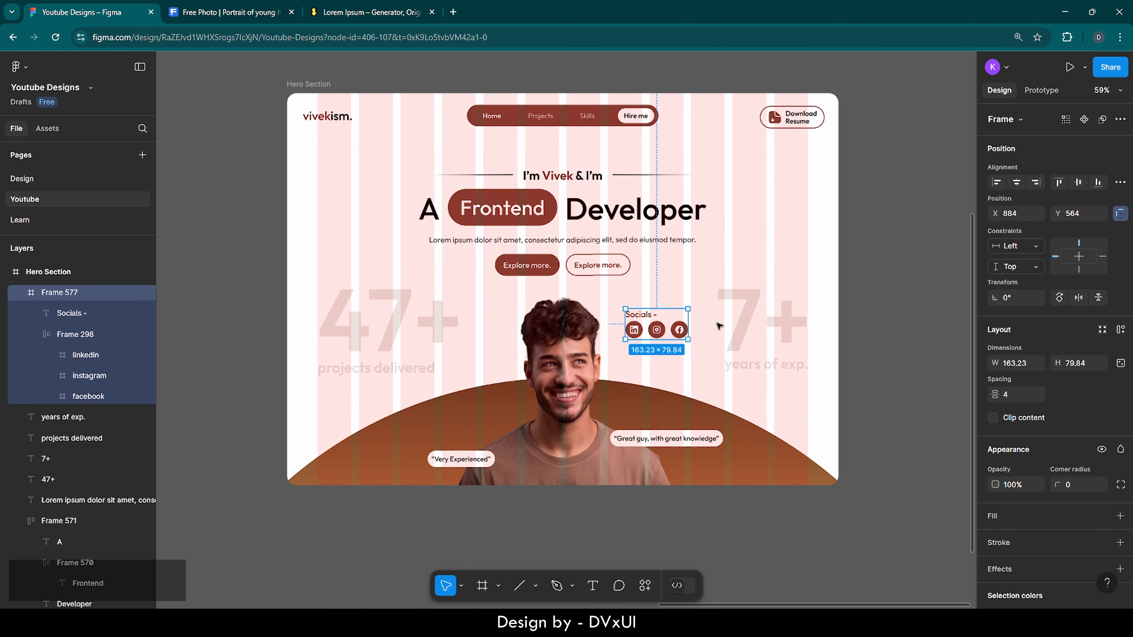
pyautogui.click(877, 276)
# Step: Hide the 12-column layout grid on the Hero Section frame
pyautogui.scroll(1, 878, 277)
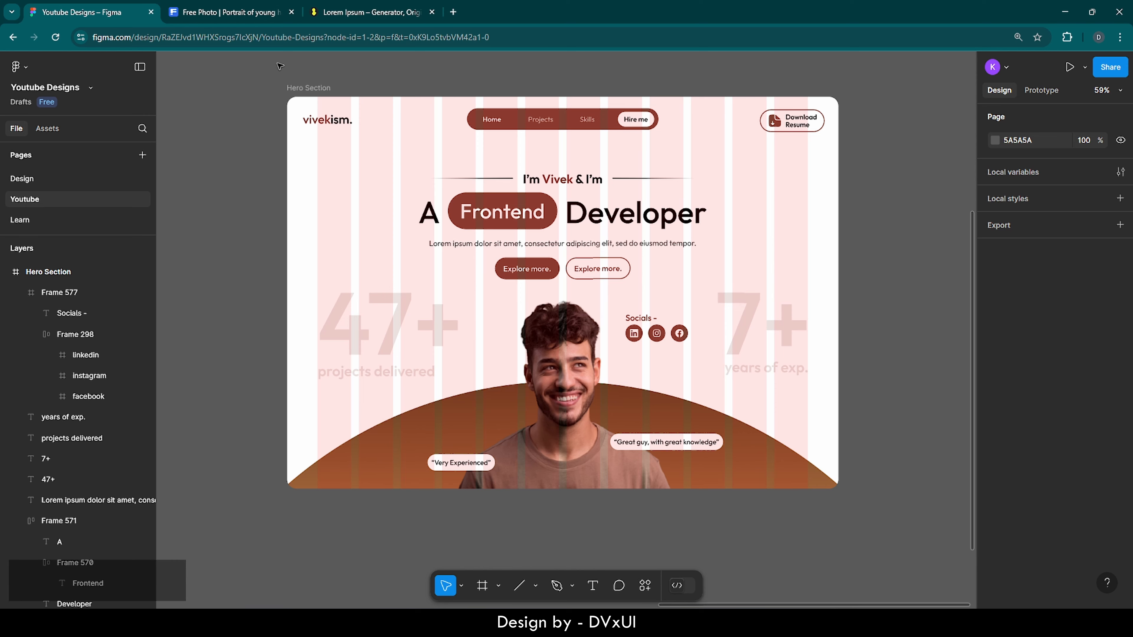
pyautogui.click(298, 88)
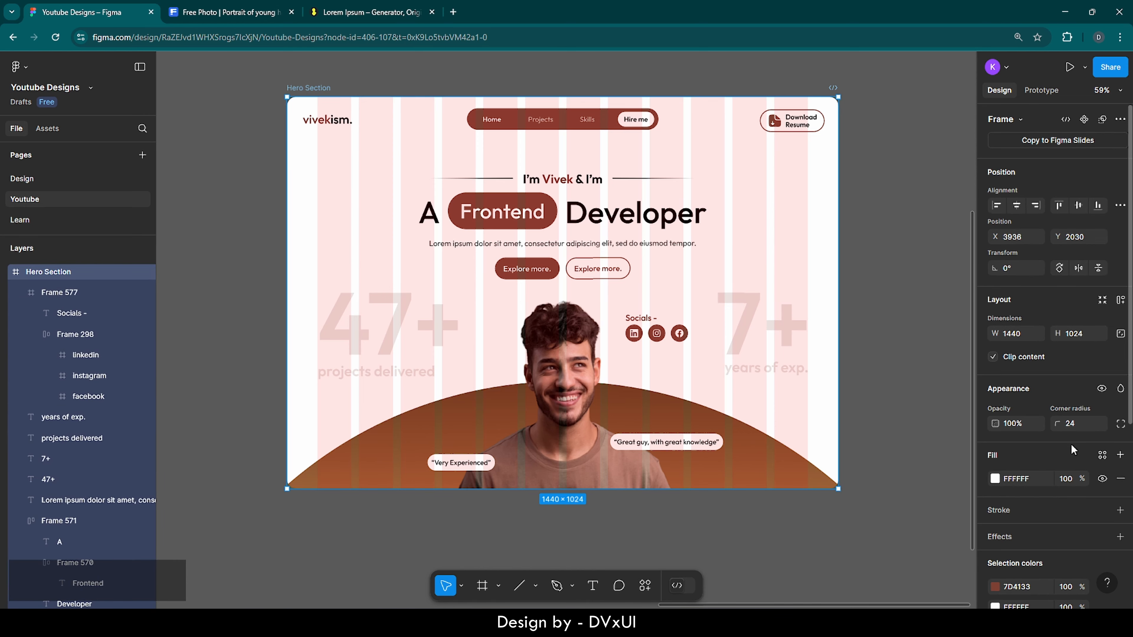
pyautogui.scroll(-5, 1057, 491)
pyautogui.click(1101, 532)
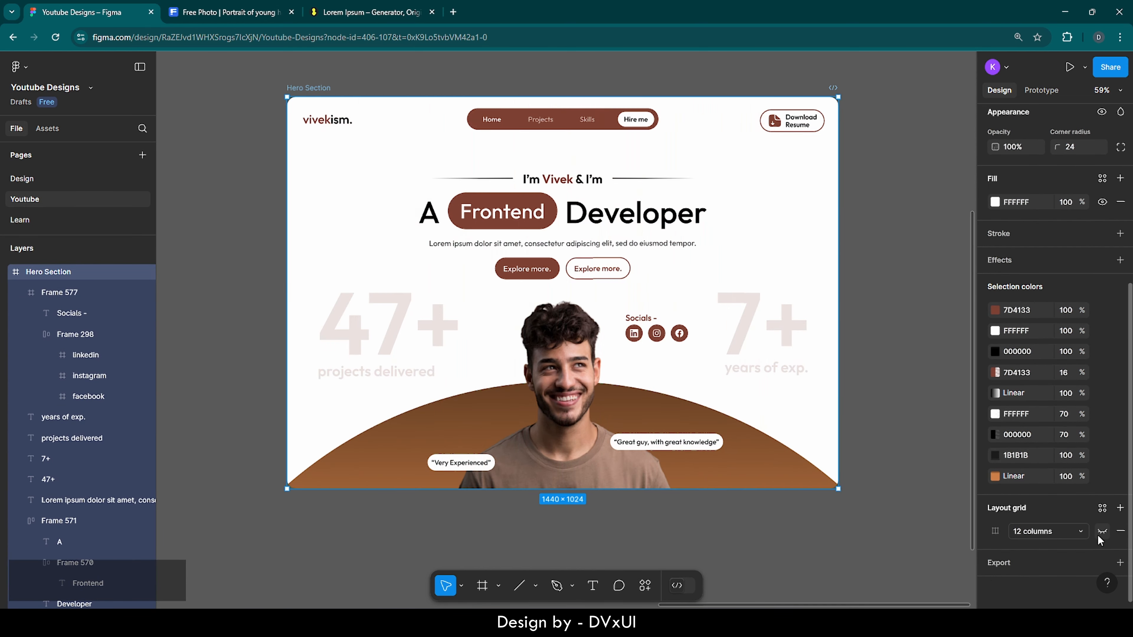
pyautogui.click(869, 139)
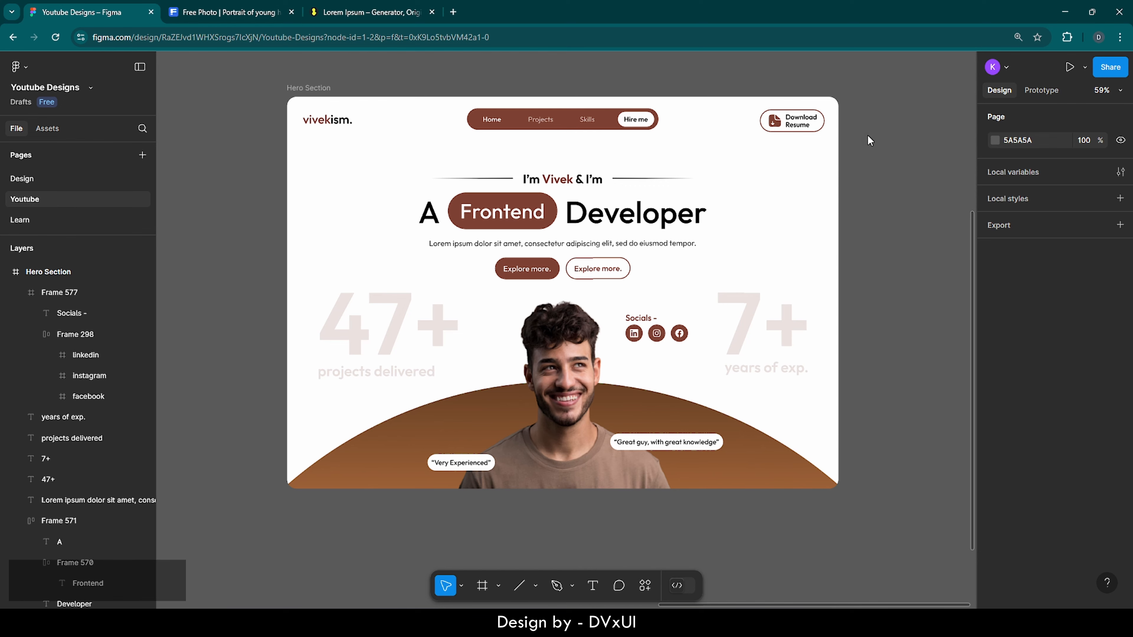
# Step: Hide the editor's interface and show the canvas in full-screen mode
pyautogui.rightClick(868, 136)
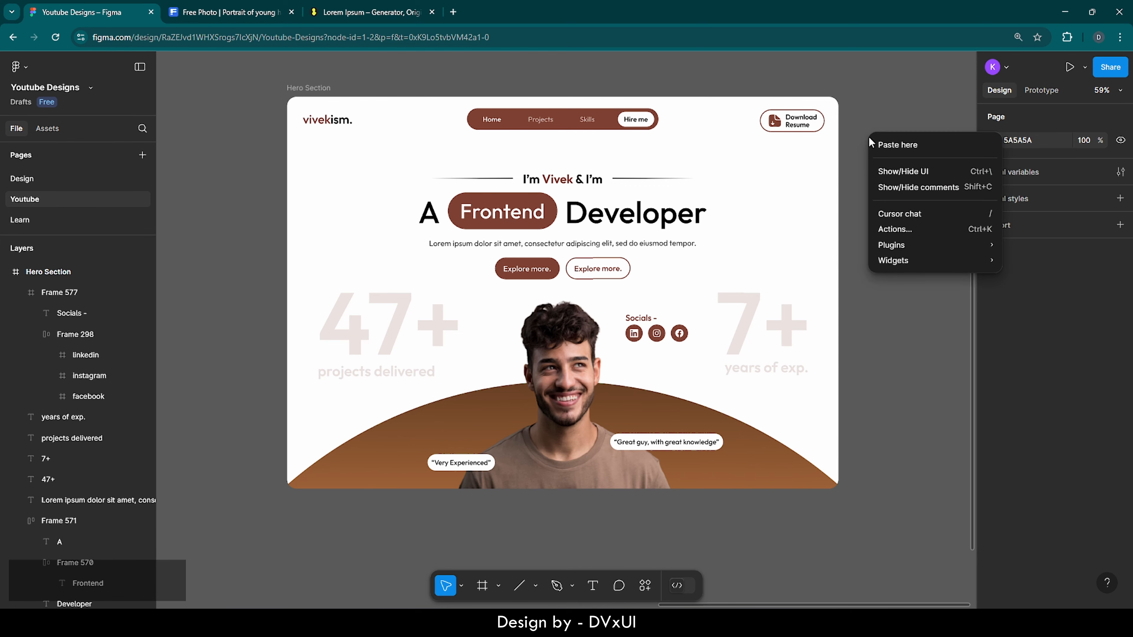
pyautogui.click(897, 173)
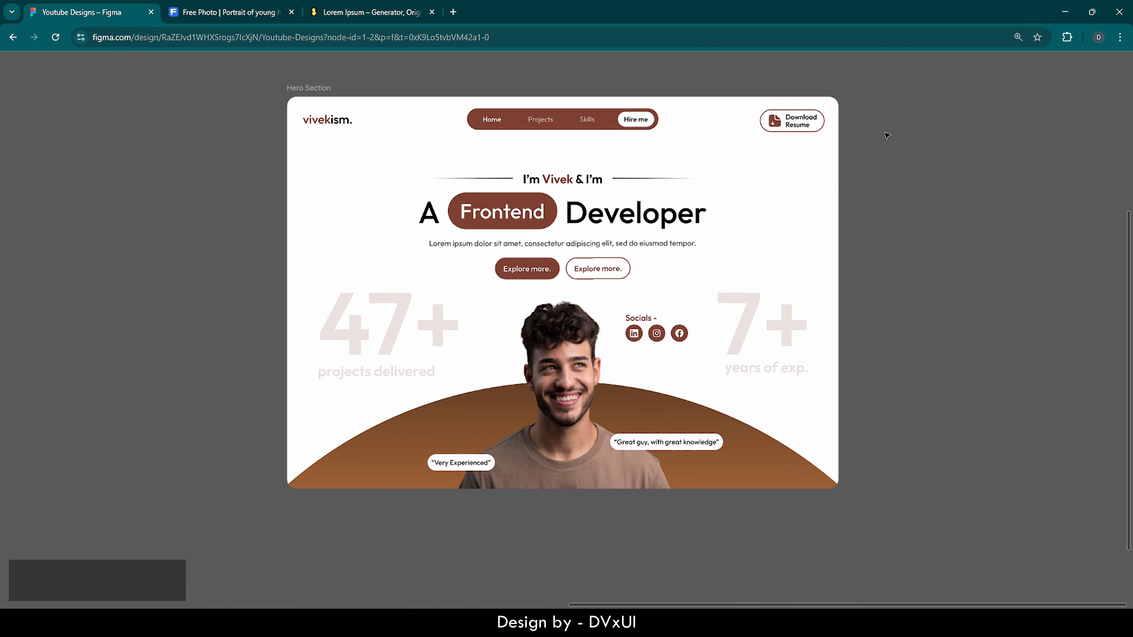
pyautogui.press('F11')
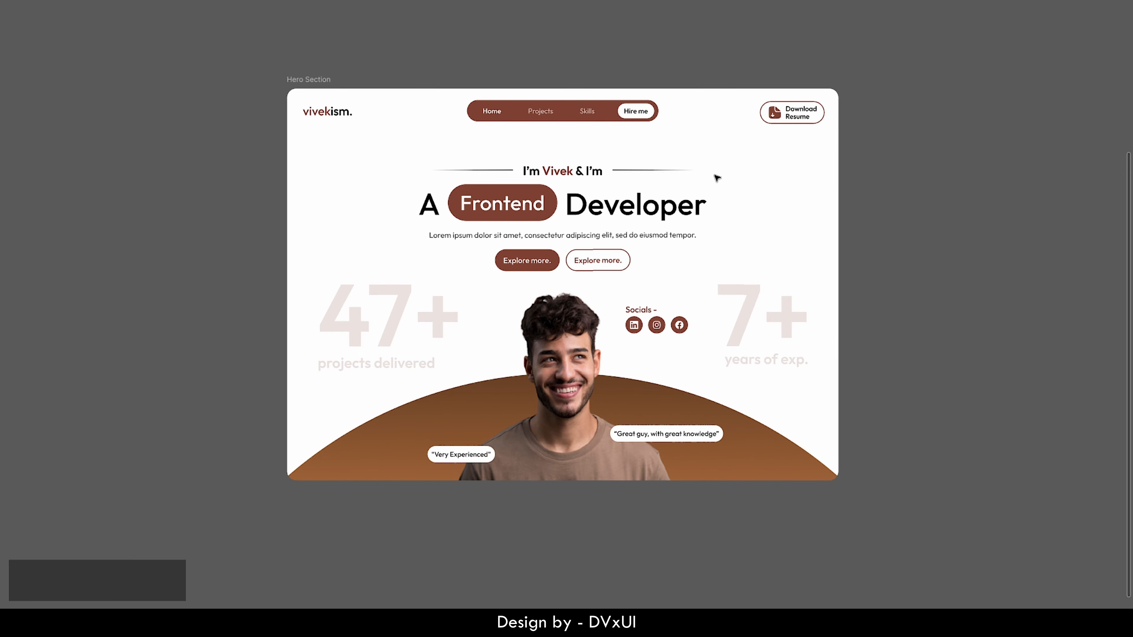
# Step: Move the Hero Section frame slightly up and to the right so it sits centred in the full-screen view
pyautogui.scroll(5, 717, 177)
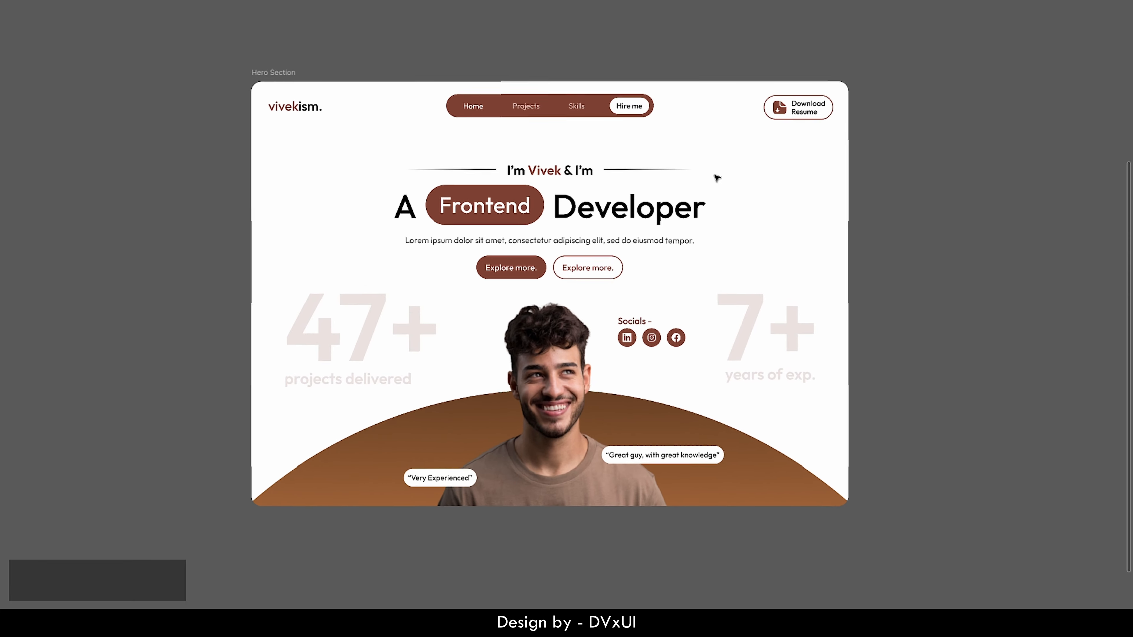
pyautogui.scroll(-1, 716, 178)
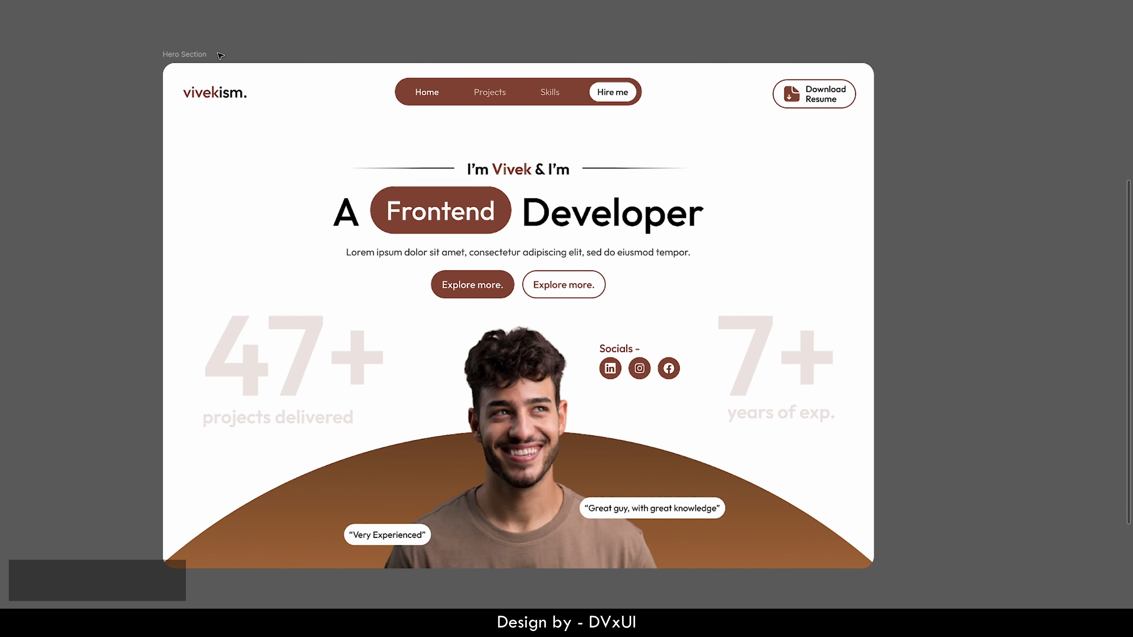
pyautogui.moveTo(191, 53); pyautogui.dragTo(215, 33)
pyautogui.click(289, 27)
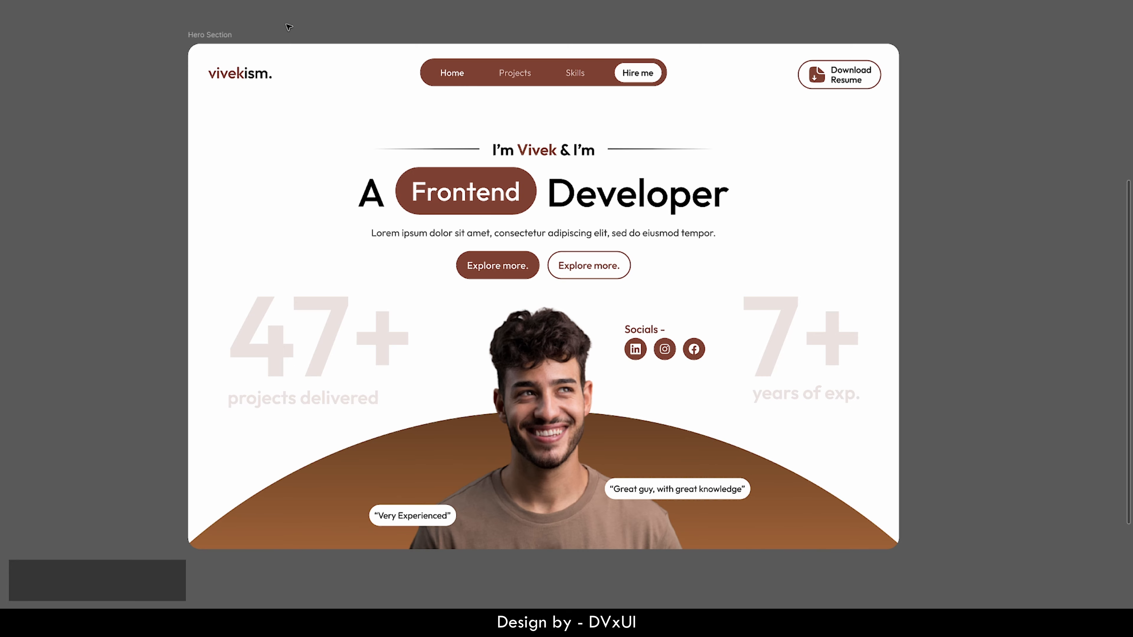